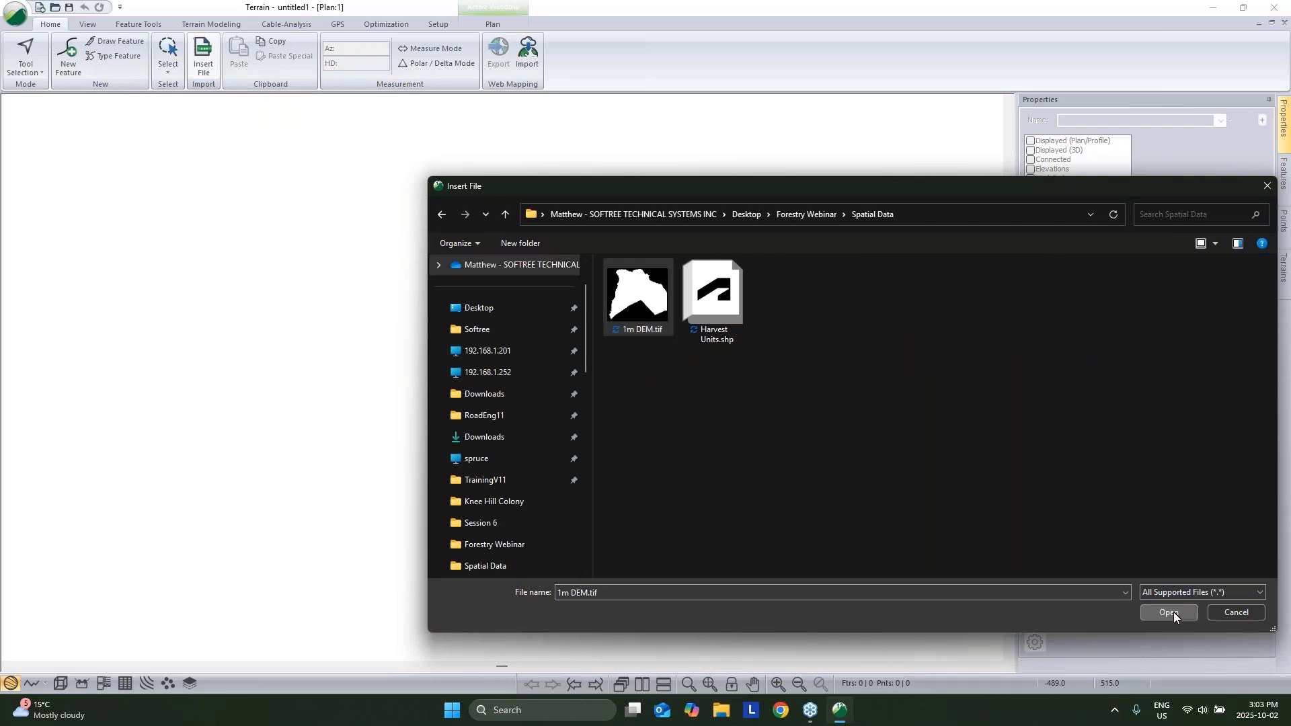
Step: Import 1m DEM.tif as a Raster DEM, keeping the NAD83(CSRS) / UTM zone 10N projection in metric units
{"action": "left_click", "coordinate": [1172, 611]}
{"action": "left_click", "coordinate": [672, 308]}
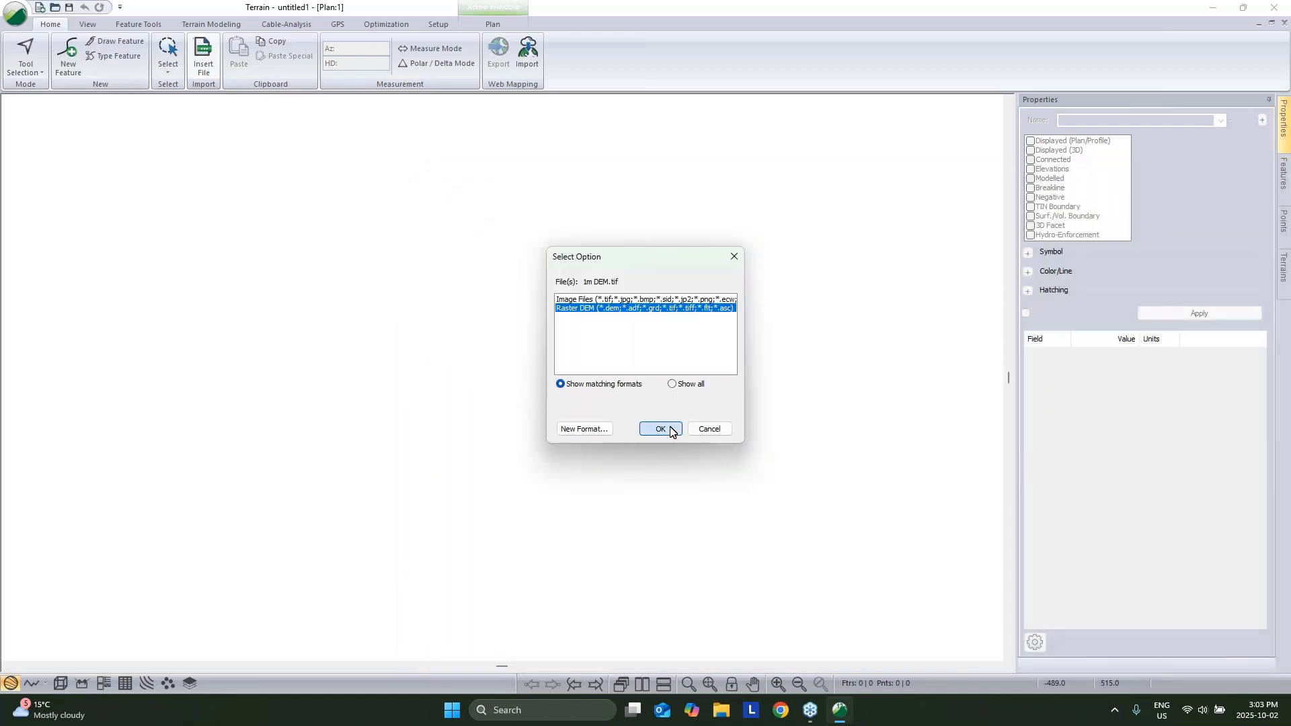
{"action": "left_click", "coordinate": [662, 429]}
{"action": "left_click", "coordinate": [447, 211]}
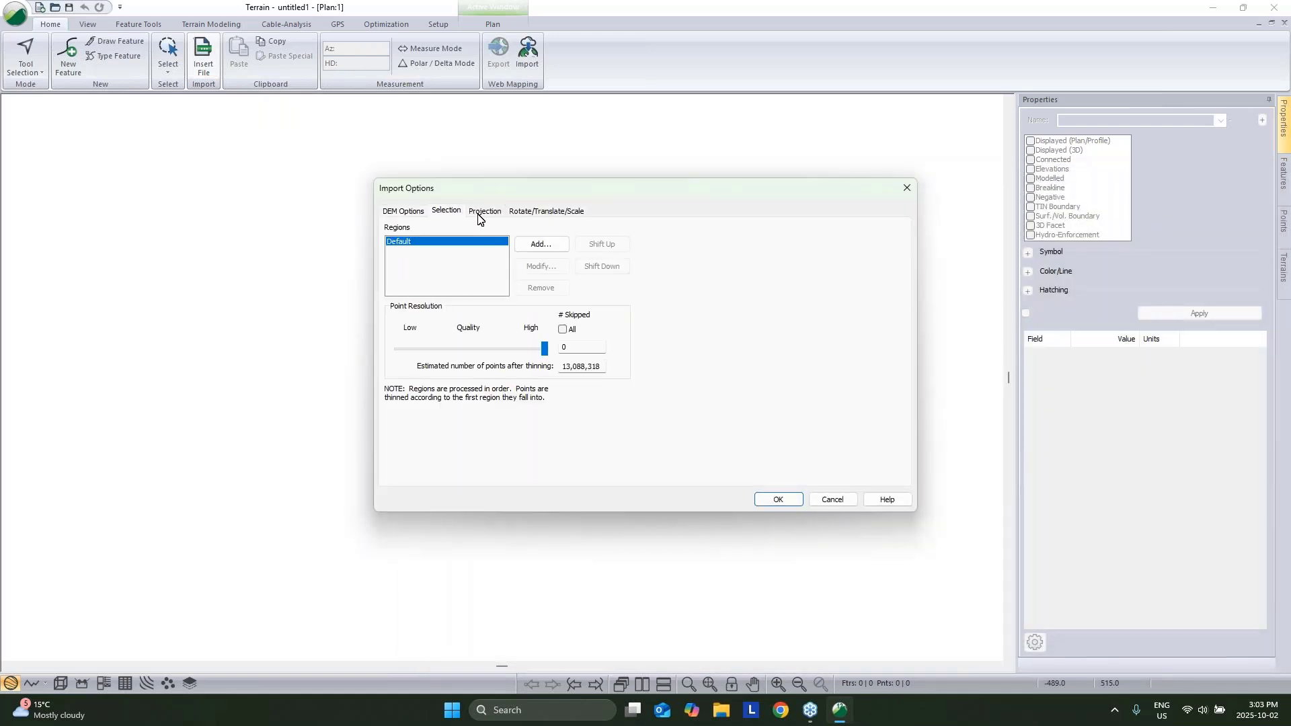
{"action": "left_click", "coordinate": [485, 211]}
{"action": "left_click", "coordinate": [768, 501]}
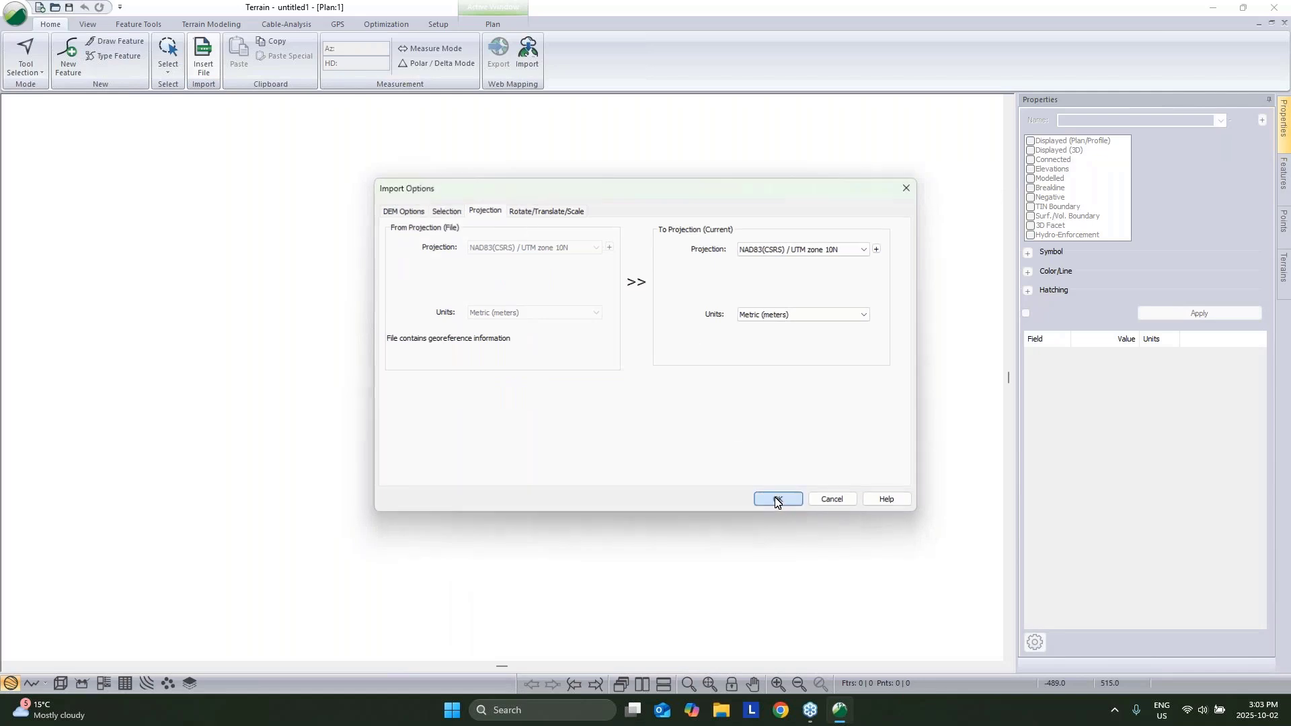
{"action": "left_click", "coordinate": [680, 387]}
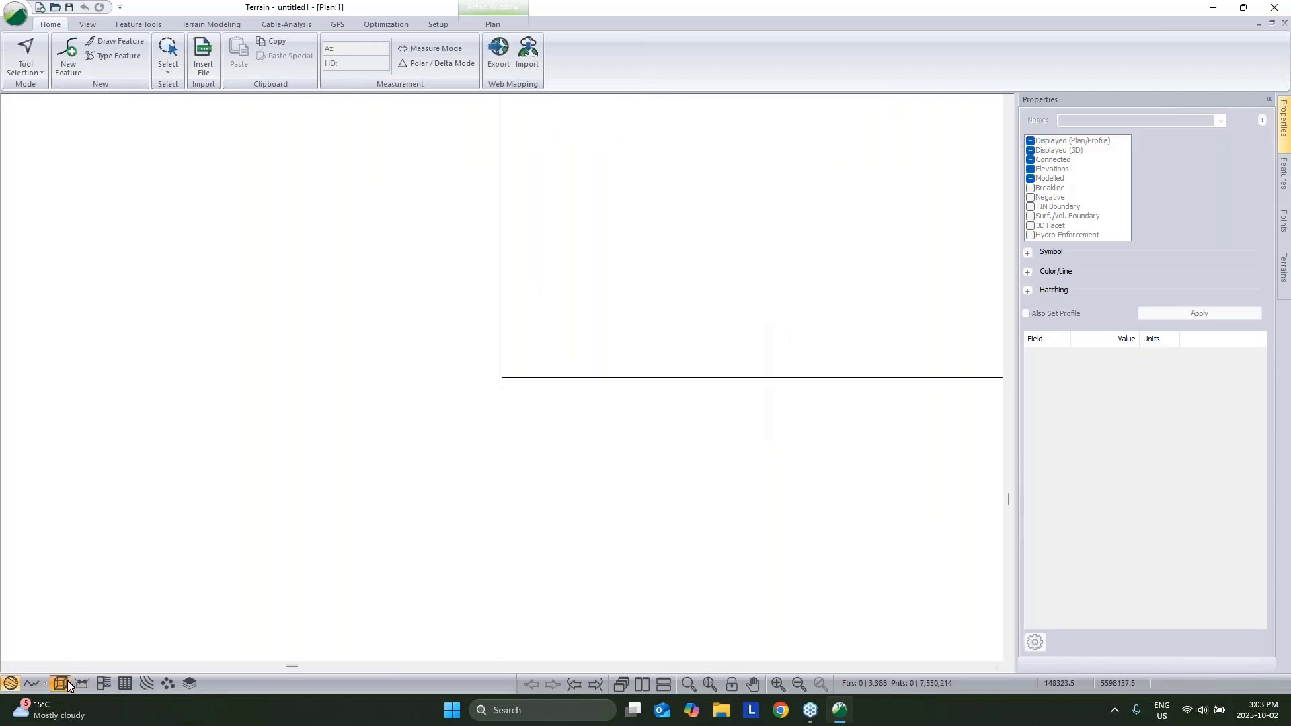
Step: Display the imported terrain surface in a 3D view and look it over from several angles
{"action": "left_click", "coordinate": [65, 682]}
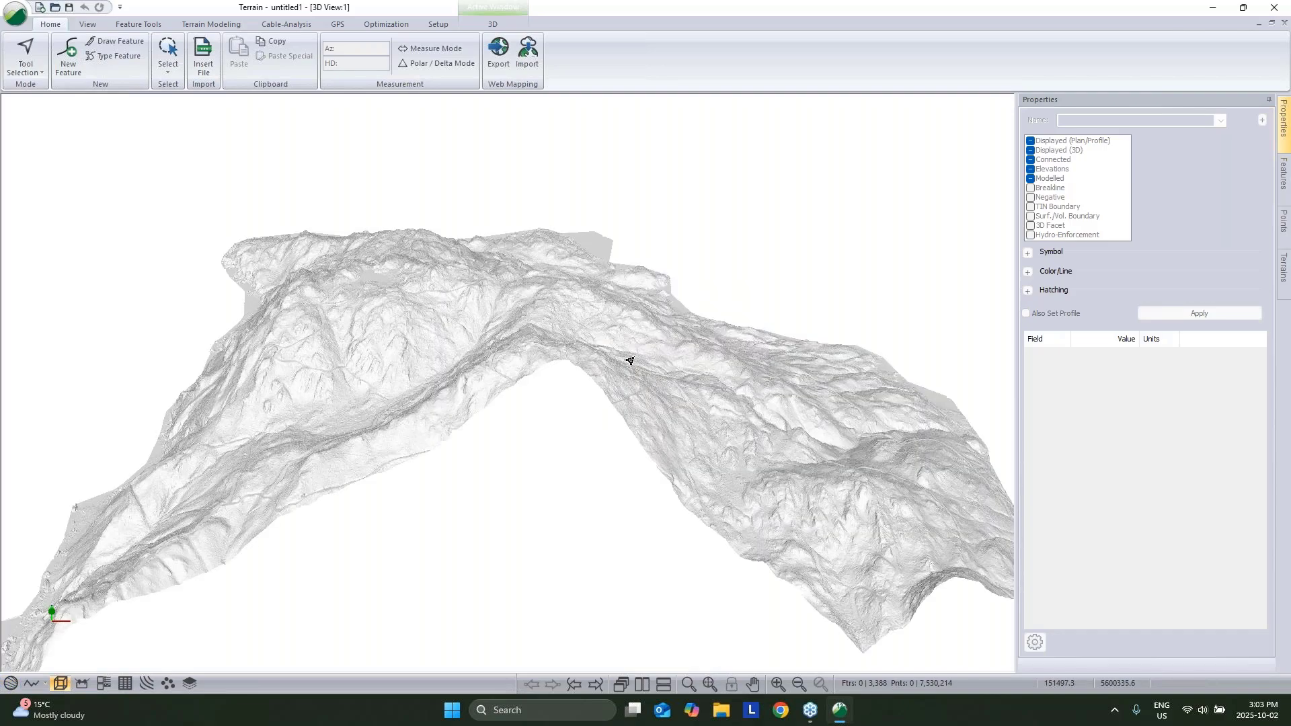
{"action": "left_click_drag", "start_coordinate": [689, 429], "coordinate": [548, 380]}
{"action": "middle_click_drag", "start_coordinate": [706, 517], "coordinate": [654, 343]}
{"action": "left_click_drag", "start_coordinate": [654, 344], "coordinate": [739, 398]}
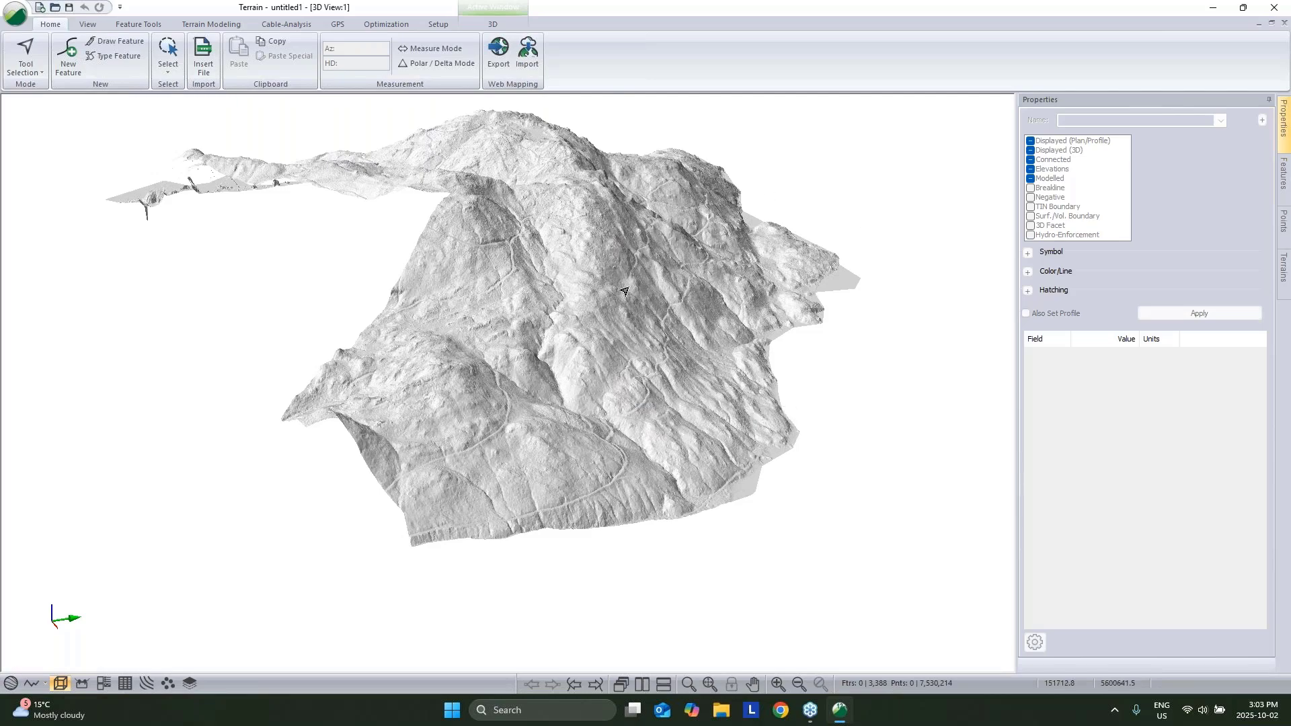
{"action": "left_click_drag", "start_coordinate": [626, 313], "coordinate": [511, 366]}
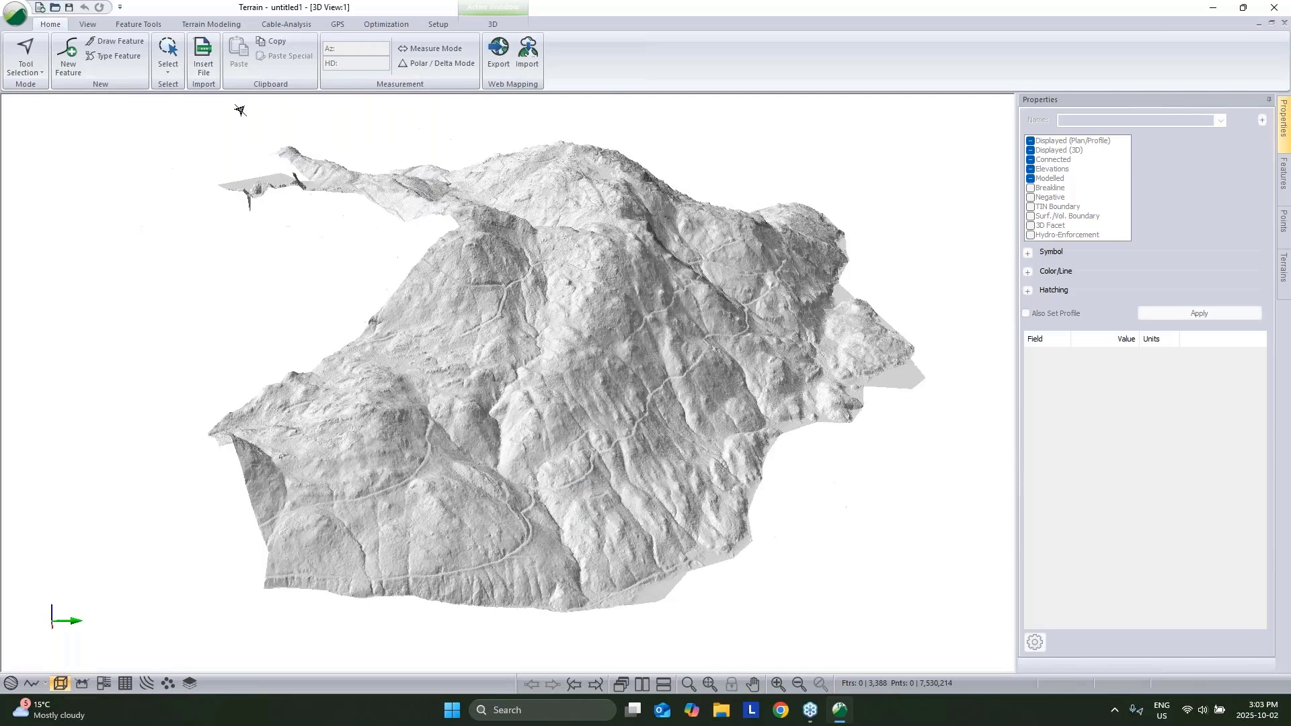
Step: Import the Harvest Units.shp shapefile with attributes included and its themes added to the layer table
{"action": "left_click", "coordinate": [207, 54]}
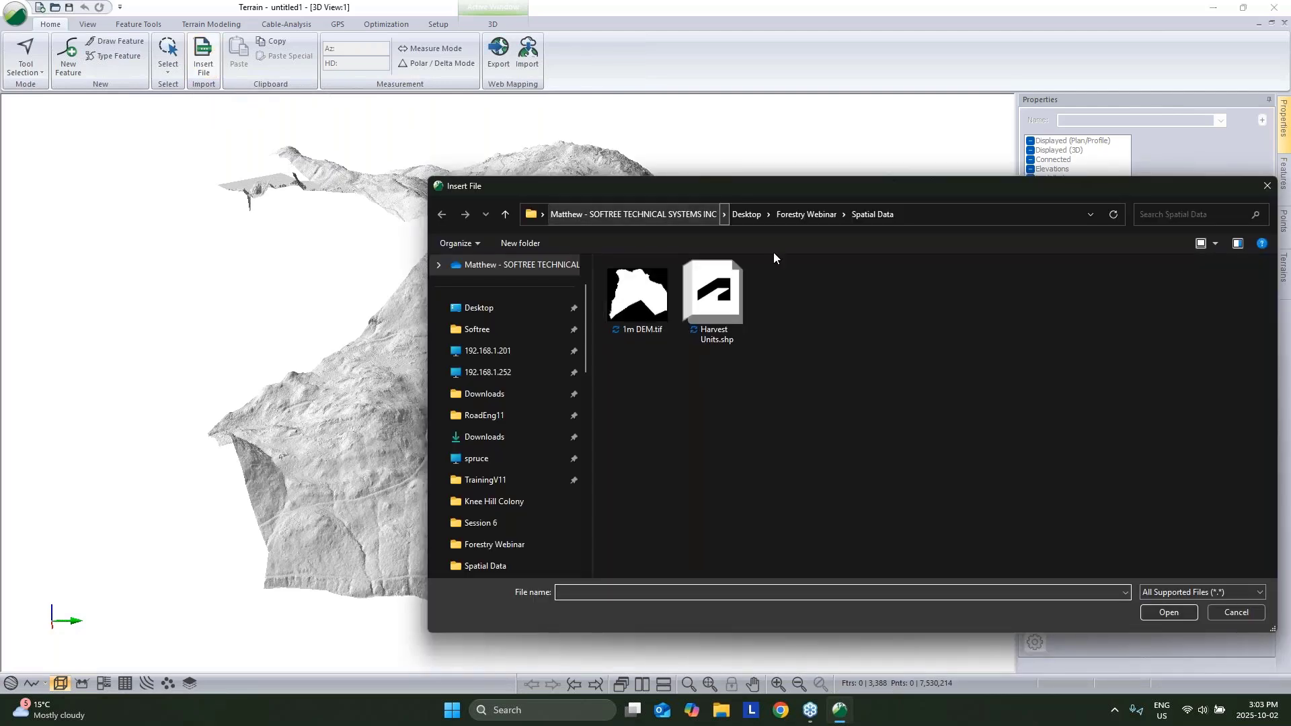
{"action": "left_click", "coordinate": [735, 310]}
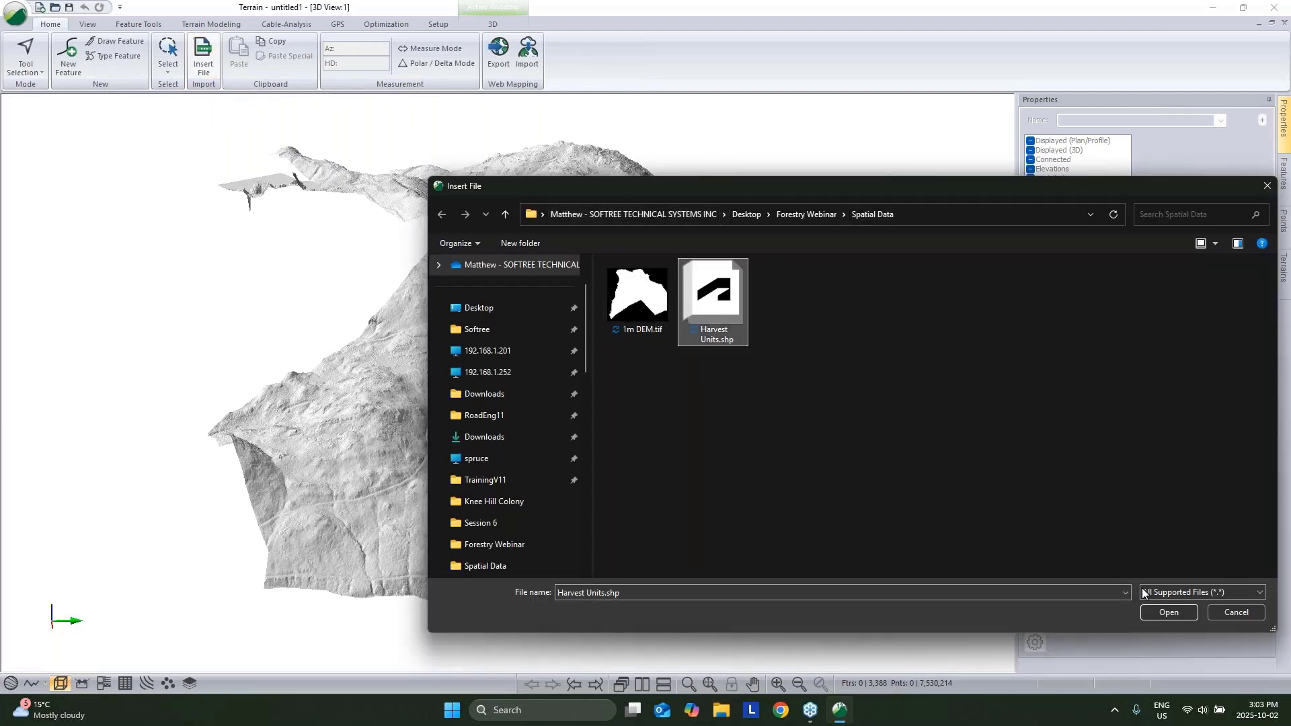
{"action": "left_click", "coordinate": [1168, 614]}
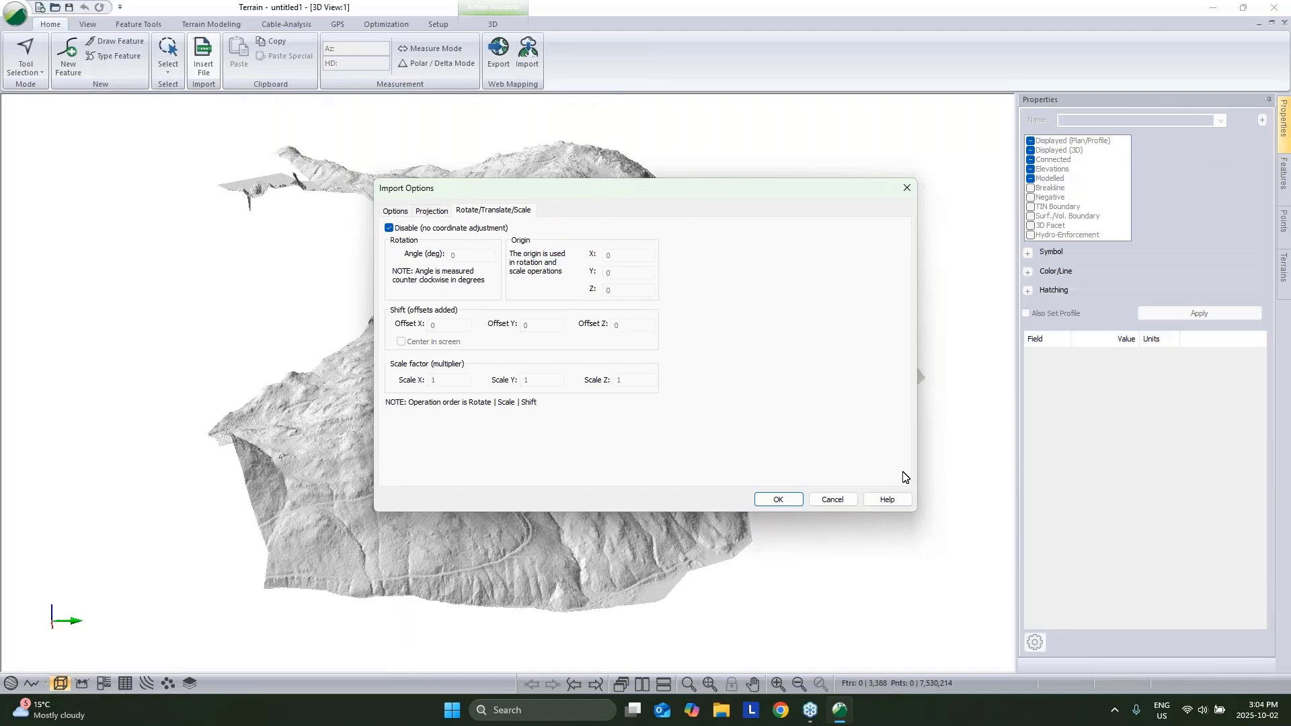
{"action": "left_click", "coordinate": [431, 212]}
{"action": "left_click", "coordinate": [395, 212]}
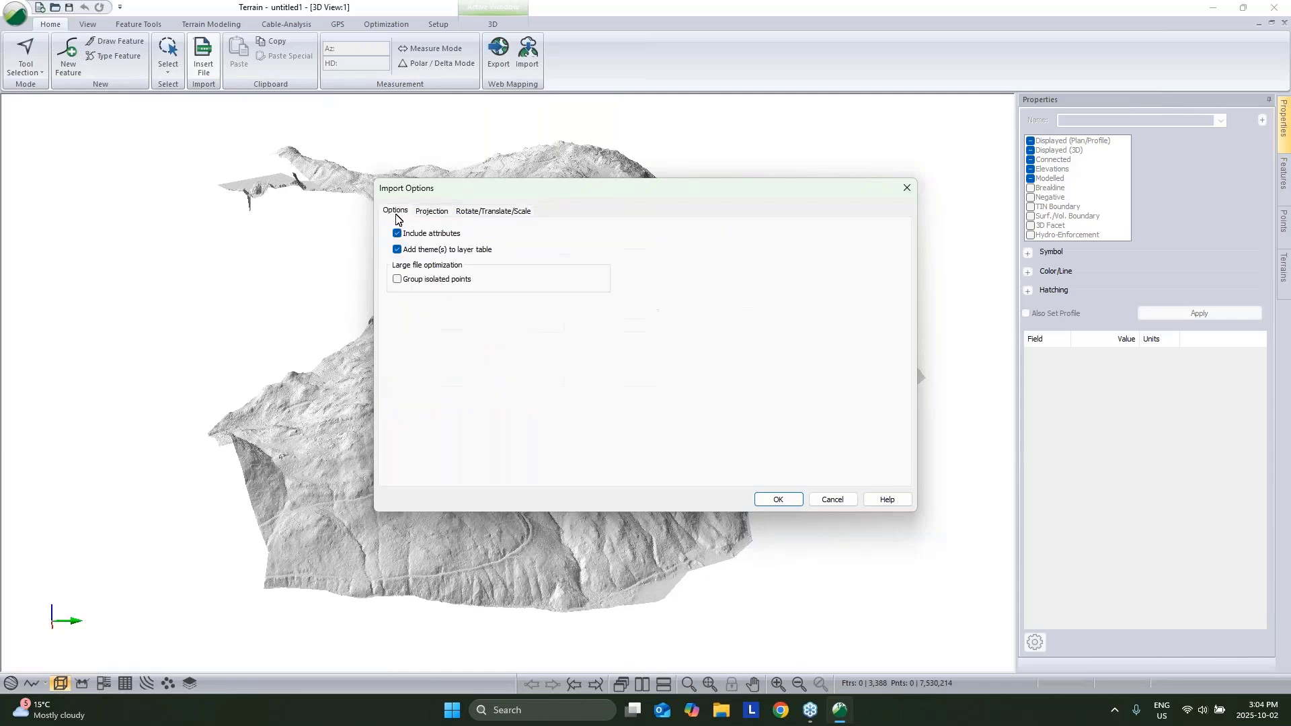
{"action": "left_click", "coordinate": [788, 498]}
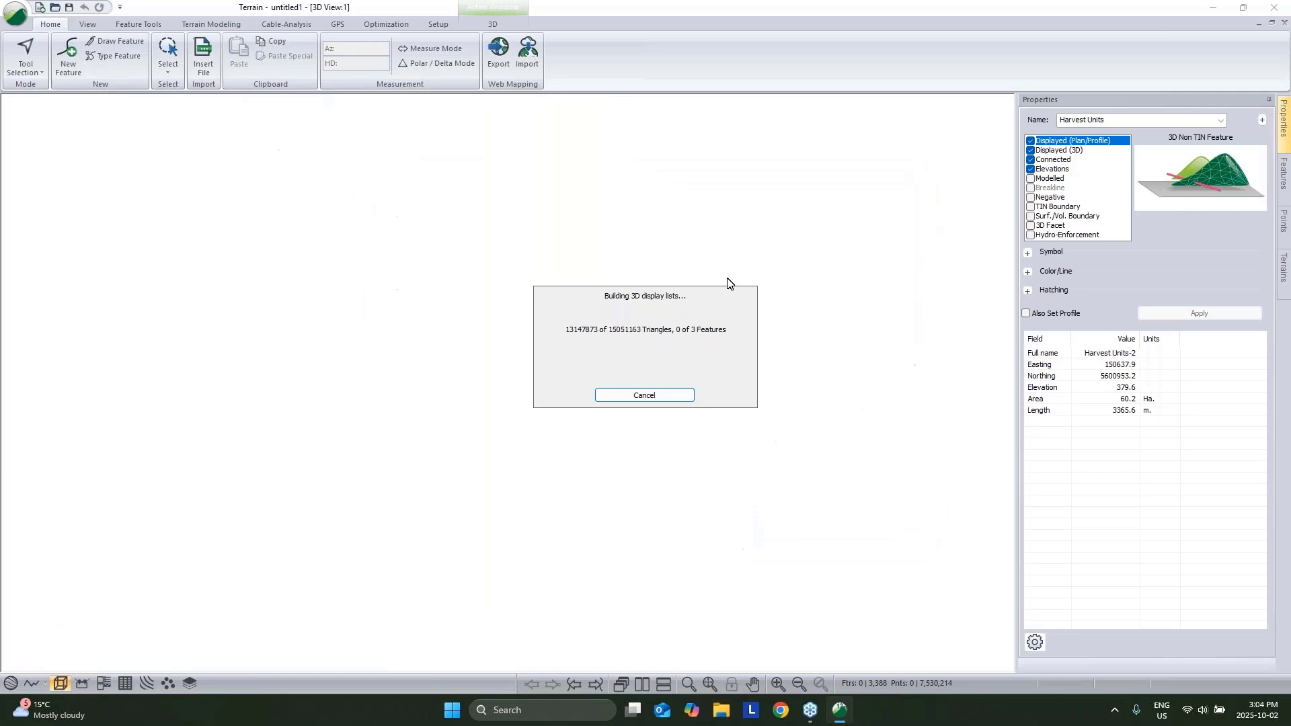
Step: Set the Harvest Units features to line type 2 - thick (heavy) in purple and apply the change
{"action": "left_click", "coordinate": [1027, 272]}
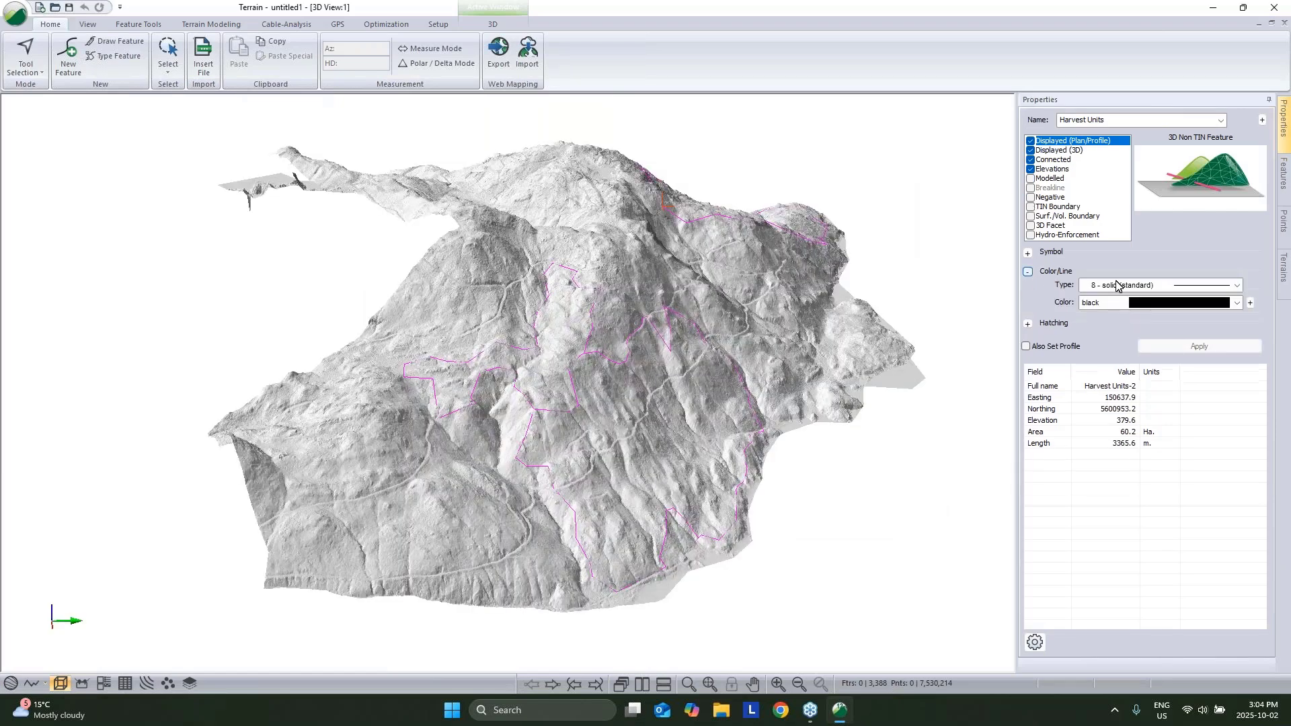
{"action": "left_click", "coordinate": [1194, 287]}
{"action": "scroll", "coordinate": [1196, 312], "scroll_direction": "up", "scroll_amount": 3}
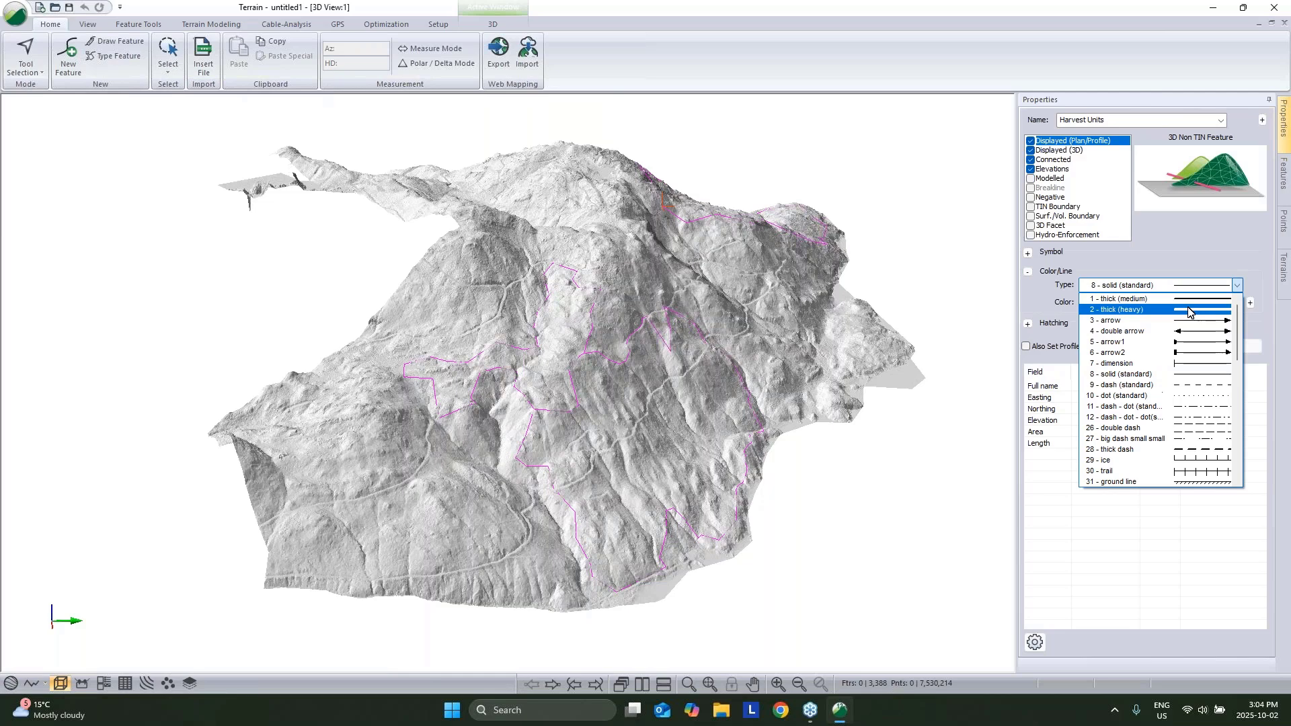
{"action": "left_click", "coordinate": [1188, 310]}
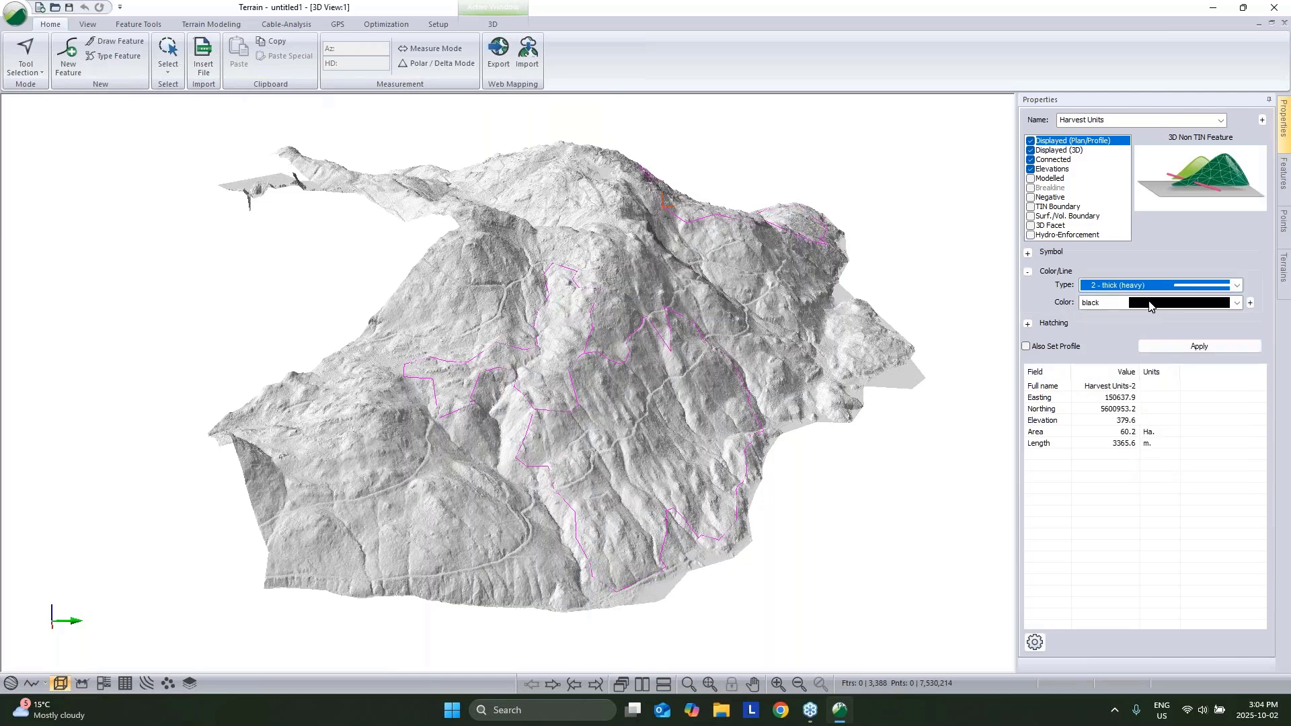
{"action": "left_click", "coordinate": [1149, 303]}
{"action": "left_click", "coordinate": [1156, 366]}
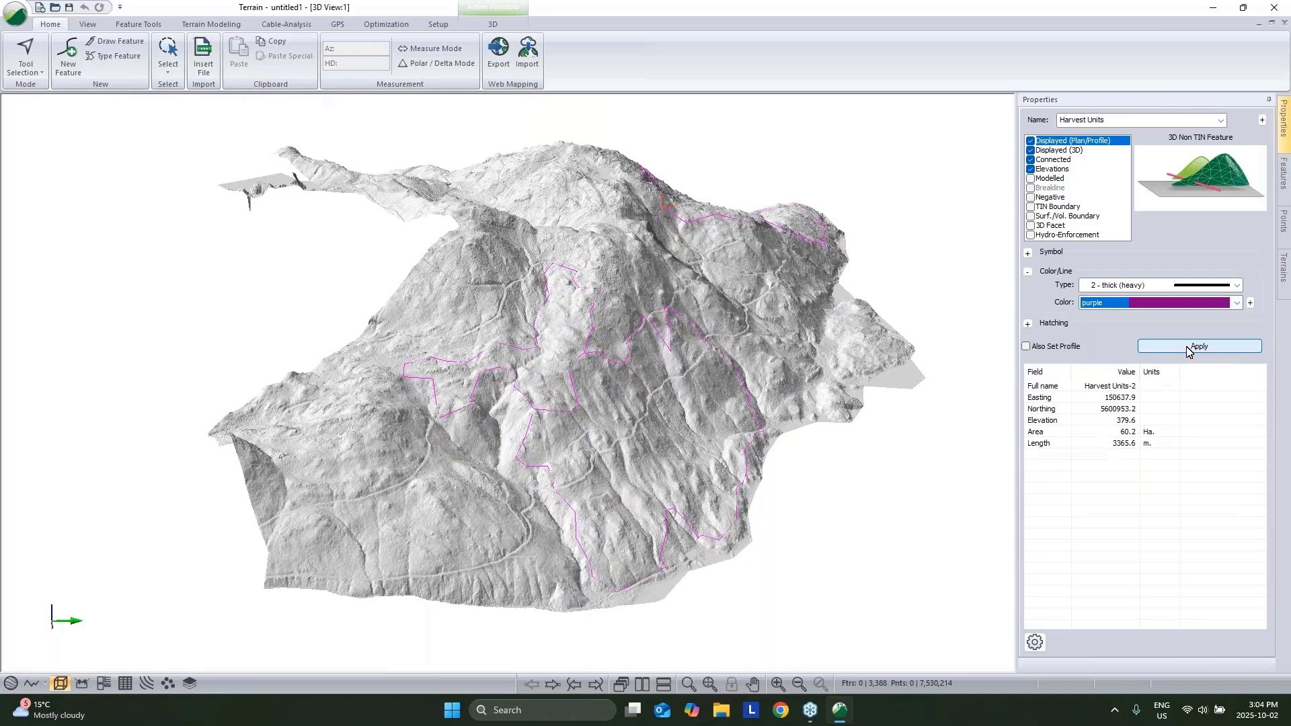
{"action": "left_click", "coordinate": [1189, 347]}
Step: Inspect the harvest unit boundaries on the 3D terrain and select the large lower unit to view its properties
{"action": "middle_click_drag", "start_coordinate": [928, 376], "coordinate": [809, 350]}
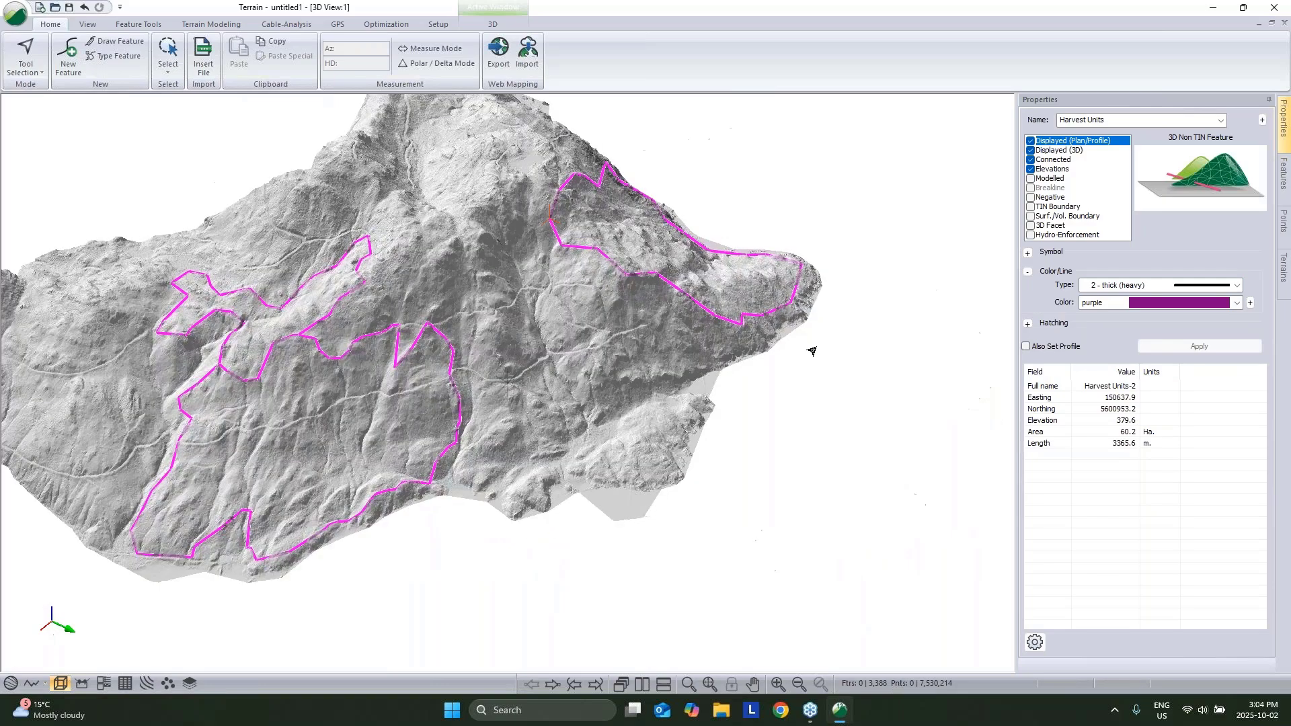
{"action": "middle_click_drag", "start_coordinate": [228, 323], "coordinate": [353, 267]}
{"action": "middle_click_drag", "start_coordinate": [480, 323], "coordinate": [491, 279]}
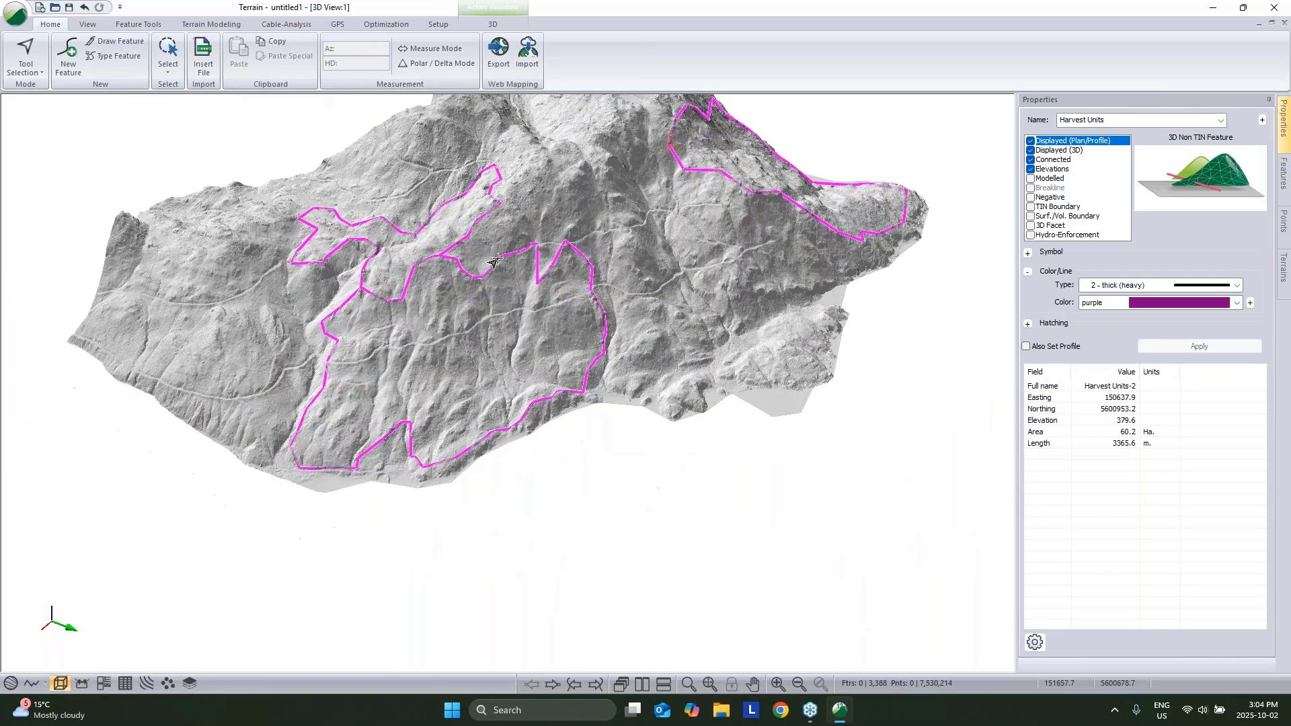
{"action": "left_click", "coordinate": [496, 262]}
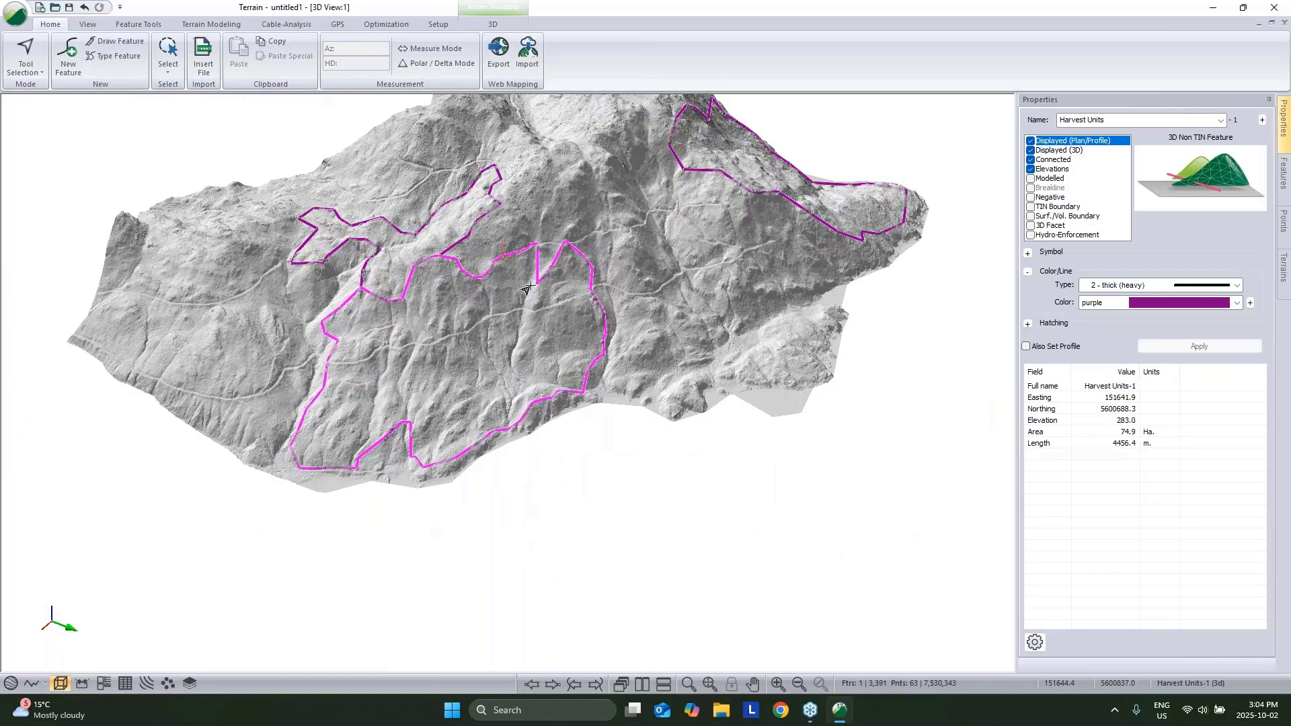
{"action": "middle_click_drag", "start_coordinate": [539, 304], "coordinate": [656, 583]}
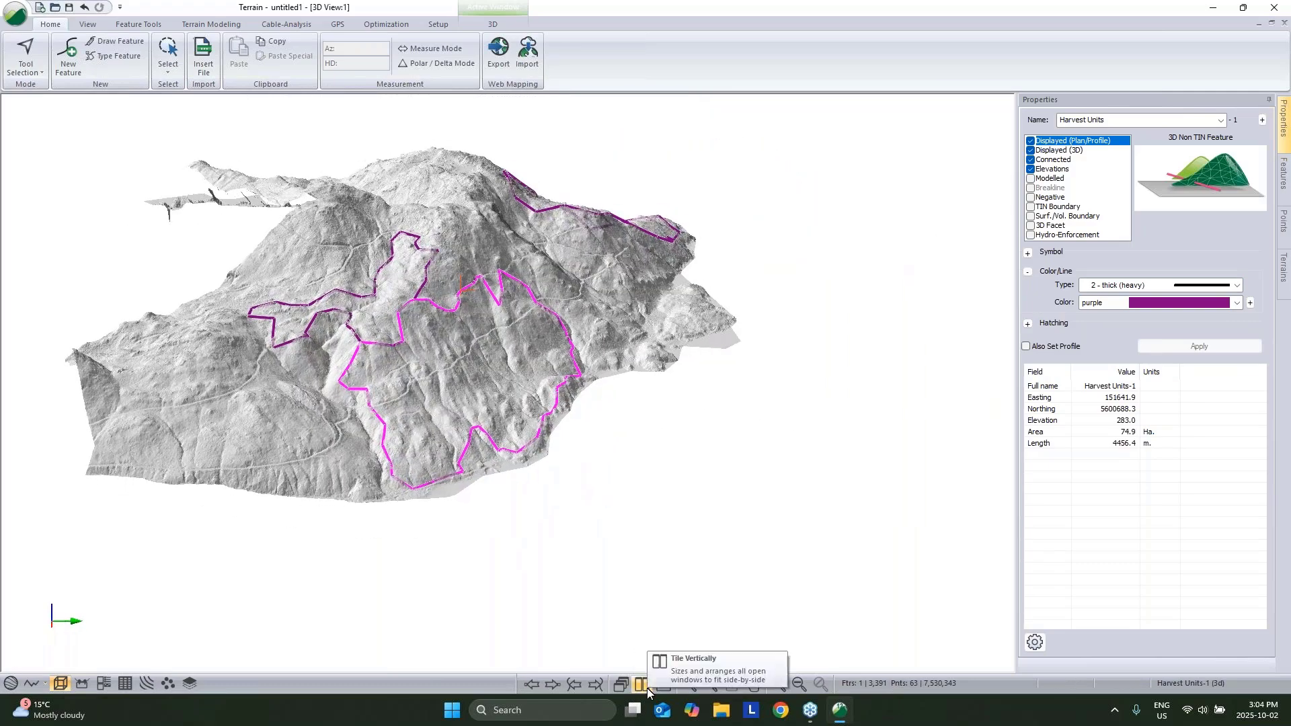
Step: Arrange the 3D and plan windows side by side and show the whole DEM frame in plan
{"action": "left_click", "coordinate": [645, 686]}
{"action": "scroll", "coordinate": [733, 310], "scroll_direction": "down", "scroll_amount": 2}
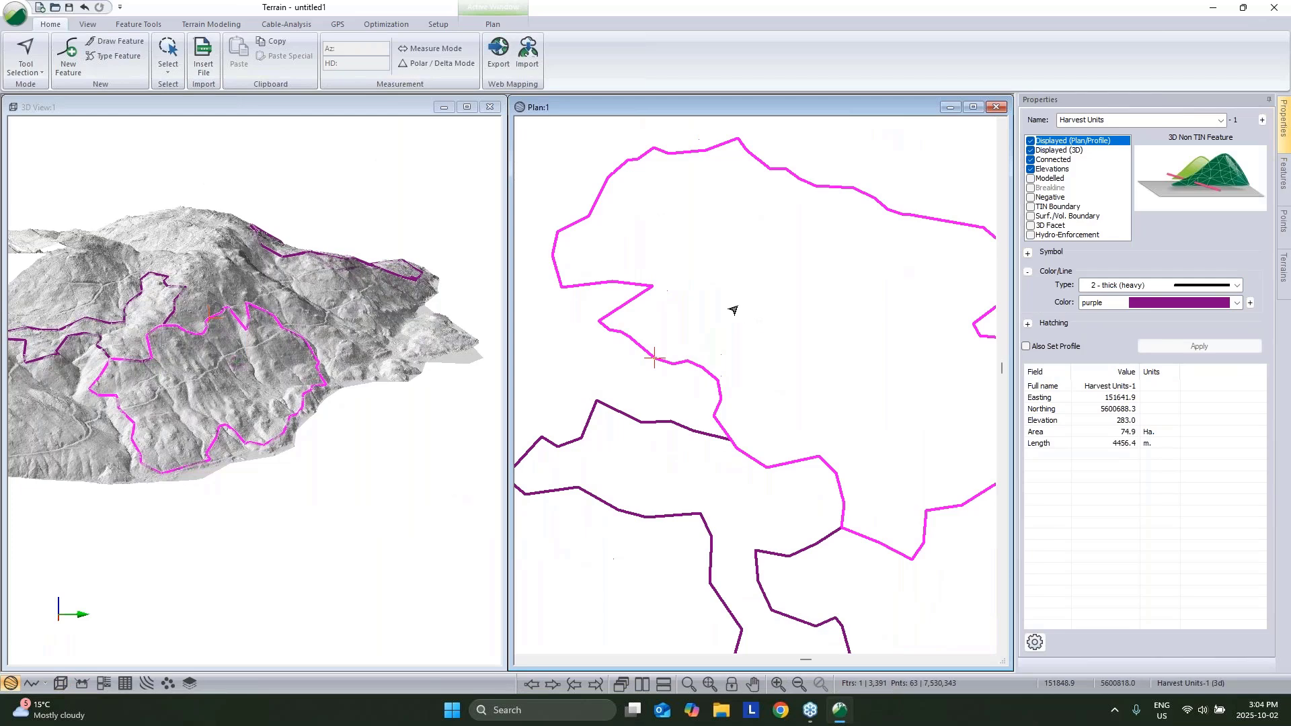
{"action": "scroll", "coordinate": [726, 309], "scroll_direction": "down", "scroll_amount": 4}
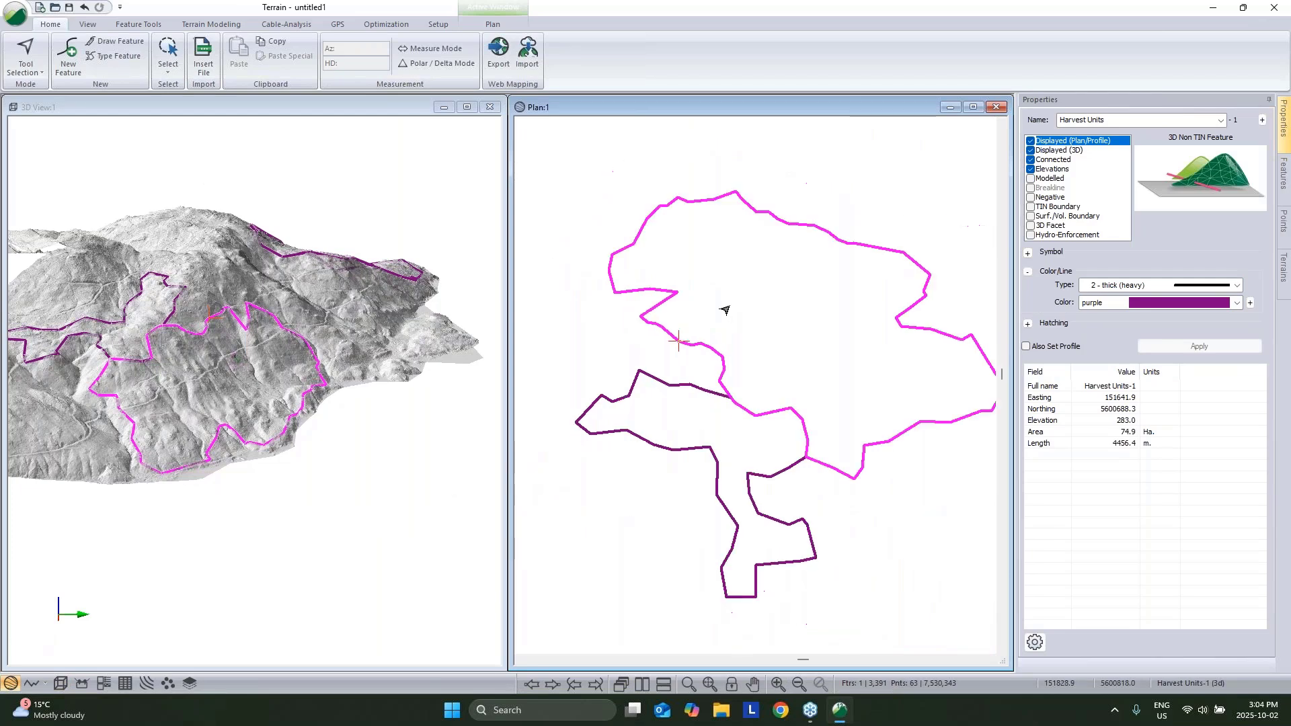
{"action": "scroll", "coordinate": [824, 190], "scroll_direction": "down", "scroll_amount": 2}
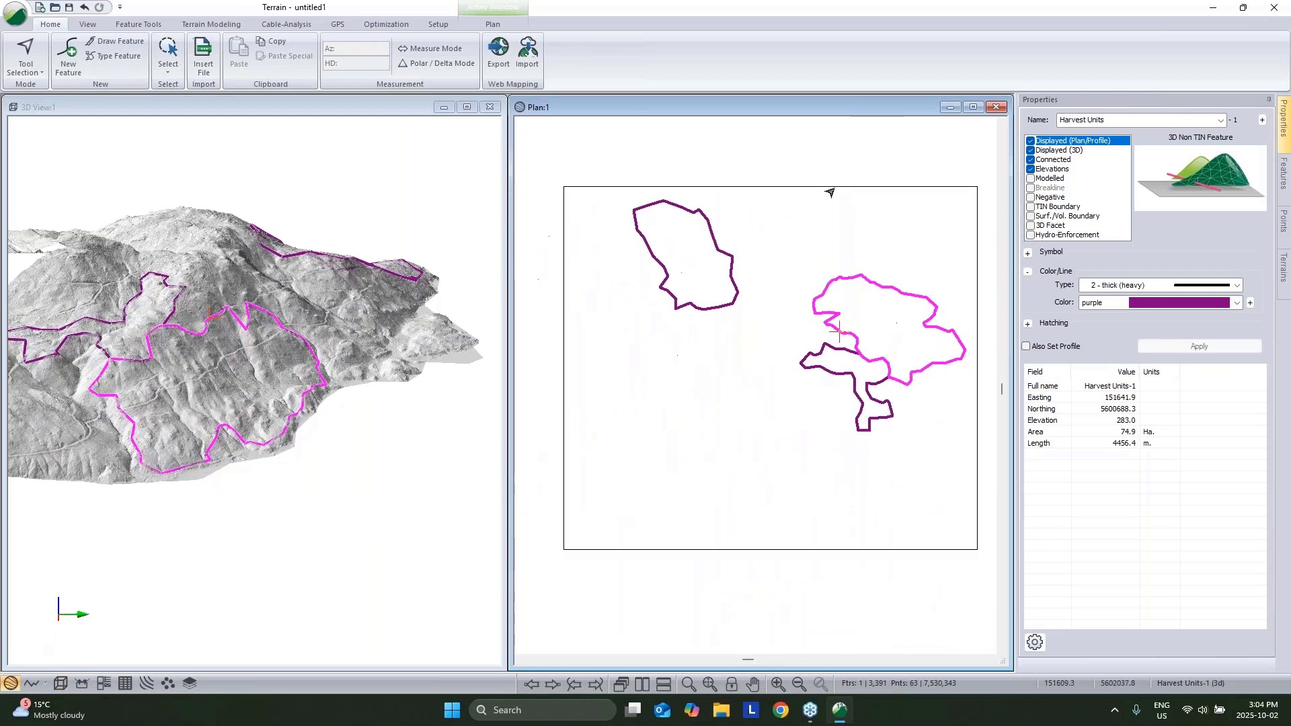
Step: Select the DEM frame, preview its Google satellite imagery in the live map and check the image save settings
{"action": "left_click", "coordinate": [830, 188]}
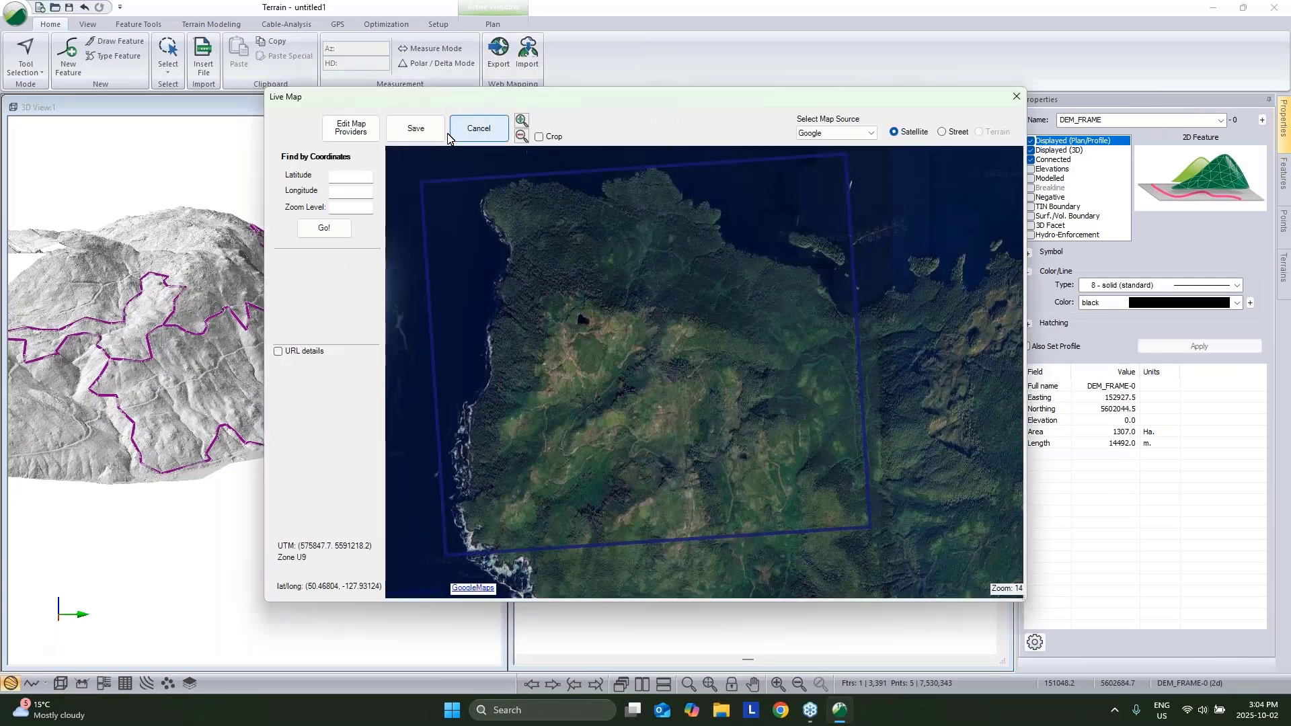
{"action": "left_click", "coordinate": [417, 129]}
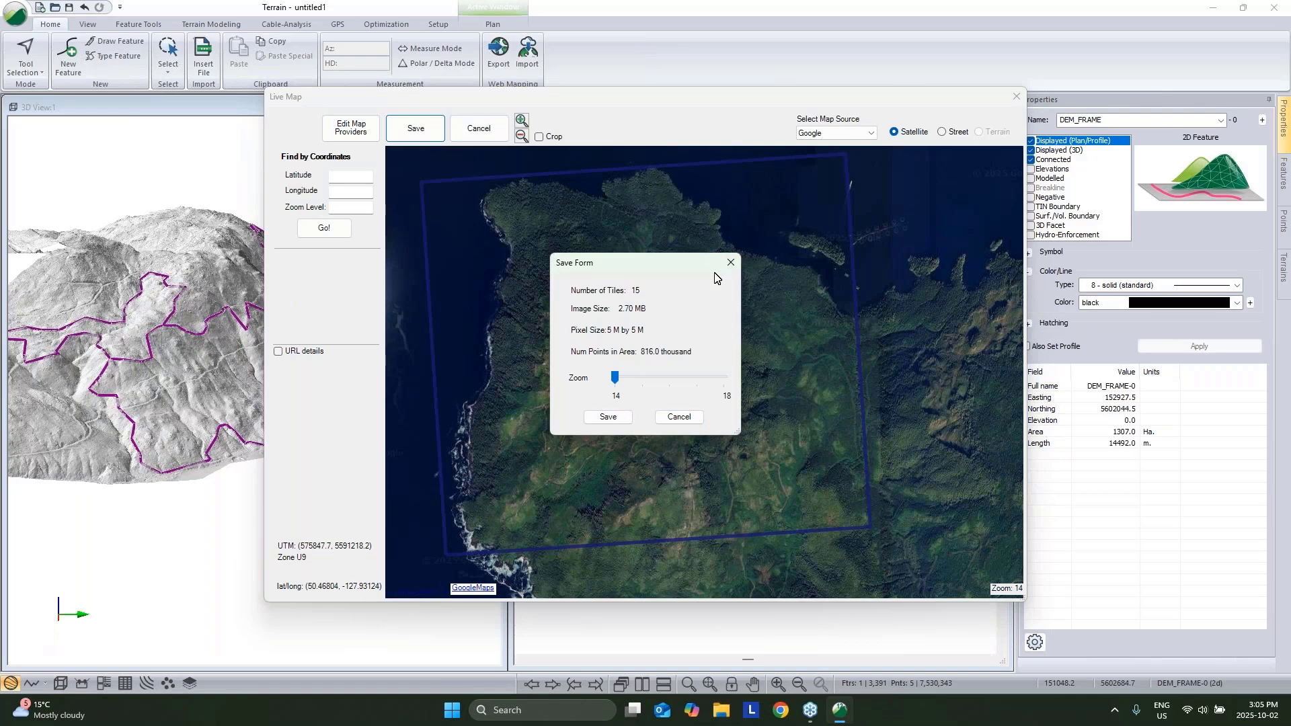
{"action": "left_click", "coordinate": [703, 420]}
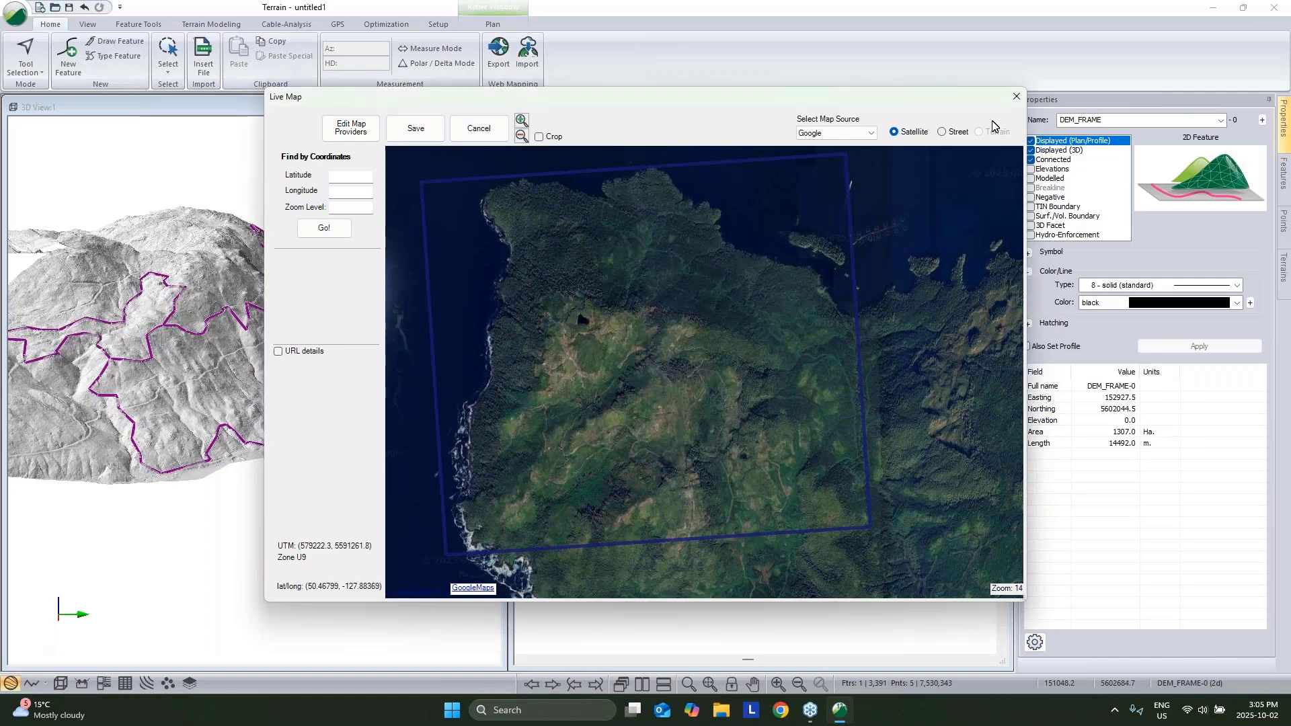
{"action": "left_click", "coordinate": [1016, 96]}
Step: Add image.terx from the Forestry Webinar folder as a background display file in the plan window
{"action": "right_click", "coordinate": [759, 242]}
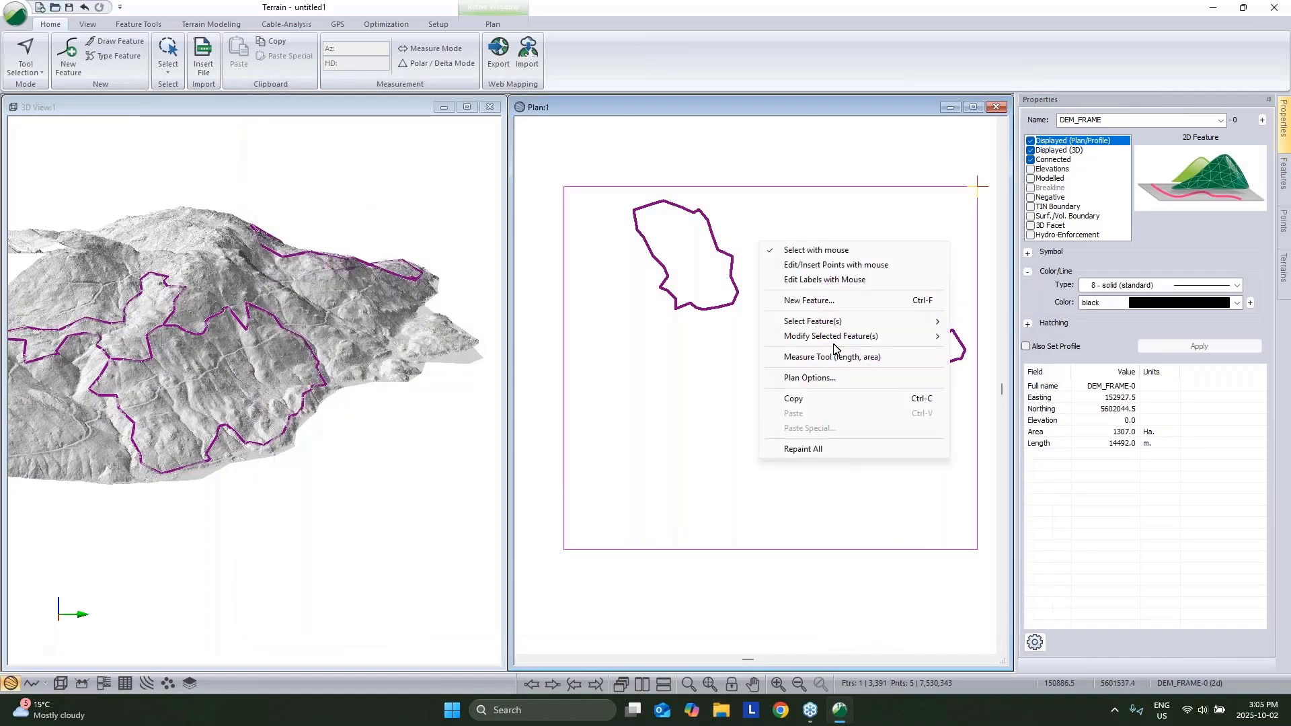
{"action": "left_click", "coordinate": [821, 378]}
{"action": "left_click", "coordinate": [745, 343]}
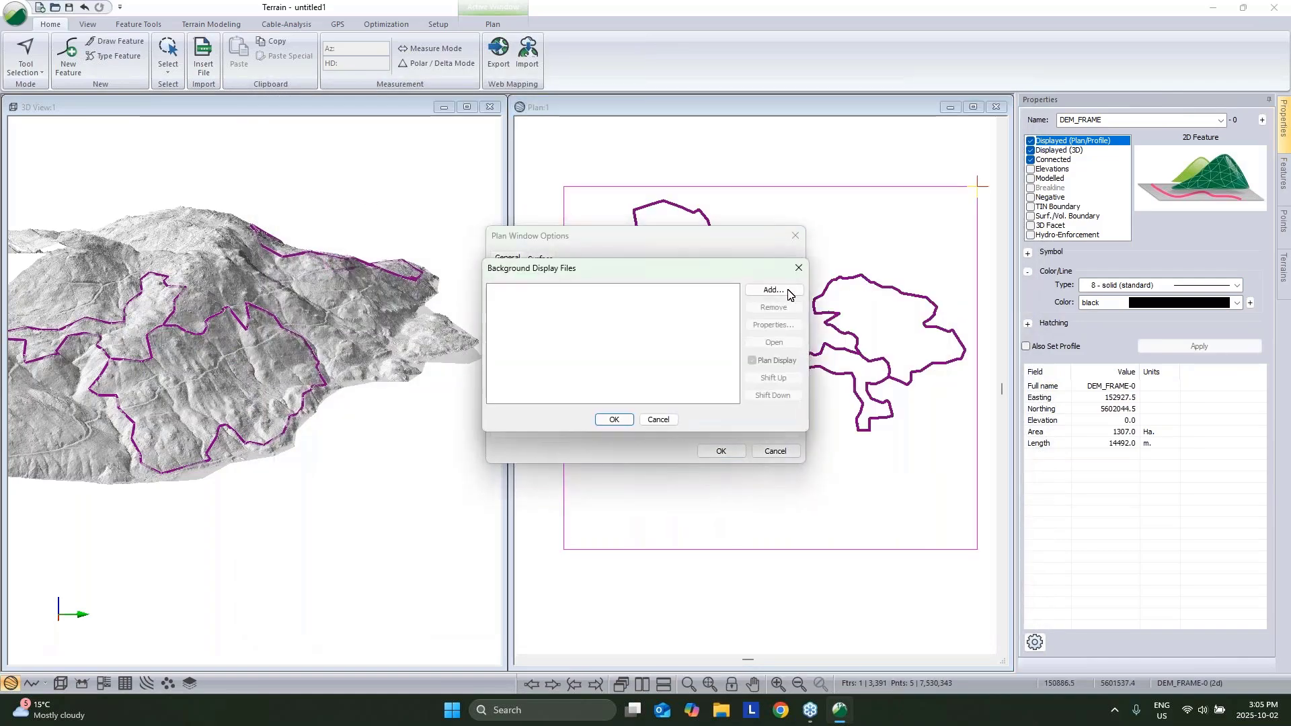
{"action": "left_click", "coordinate": [777, 290]}
{"action": "left_click", "coordinate": [810, 269]}
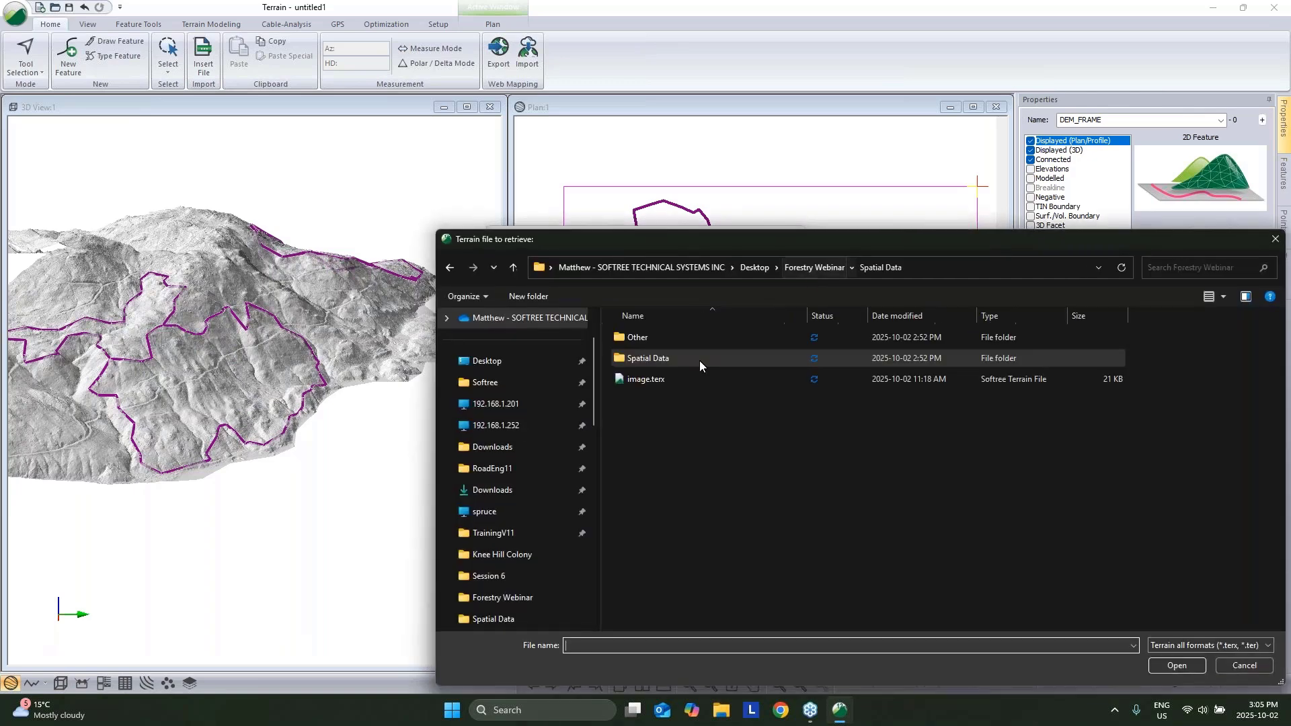
{"action": "left_click", "coordinate": [694, 381]}
{"action": "left_click", "coordinate": [1176, 665]}
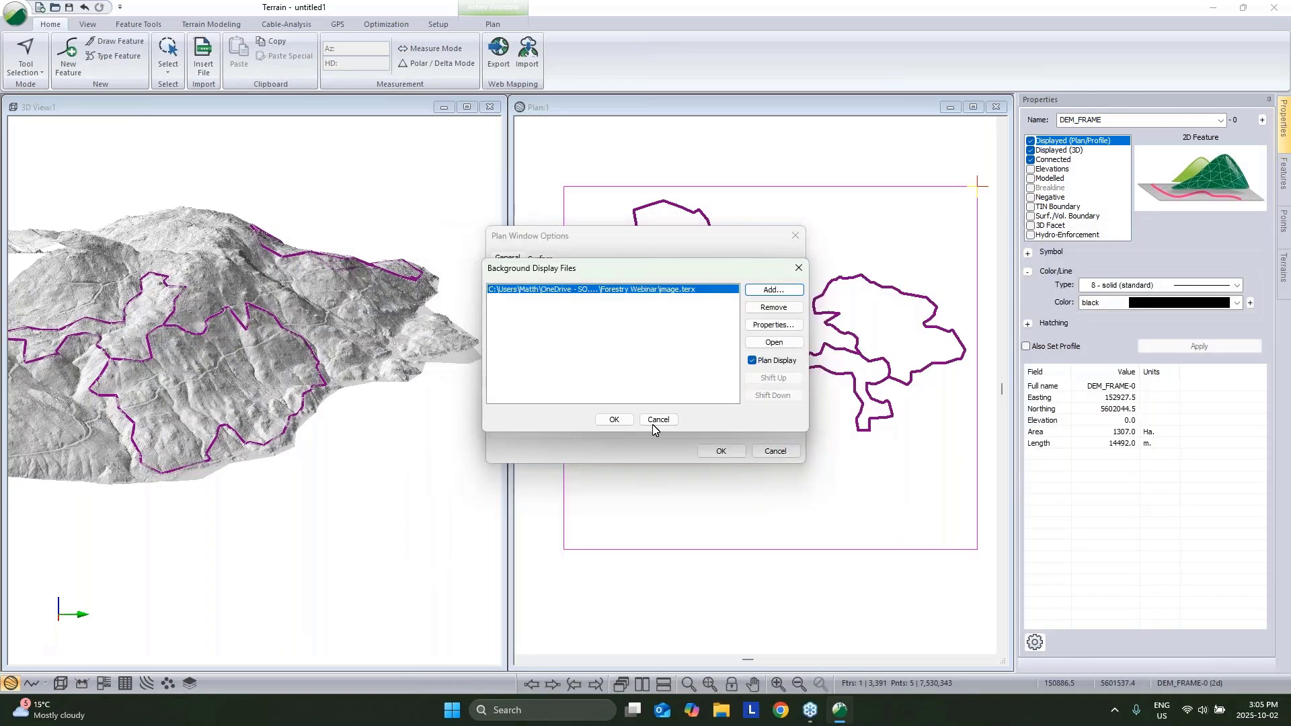
{"action": "left_click", "coordinate": [627, 426]}
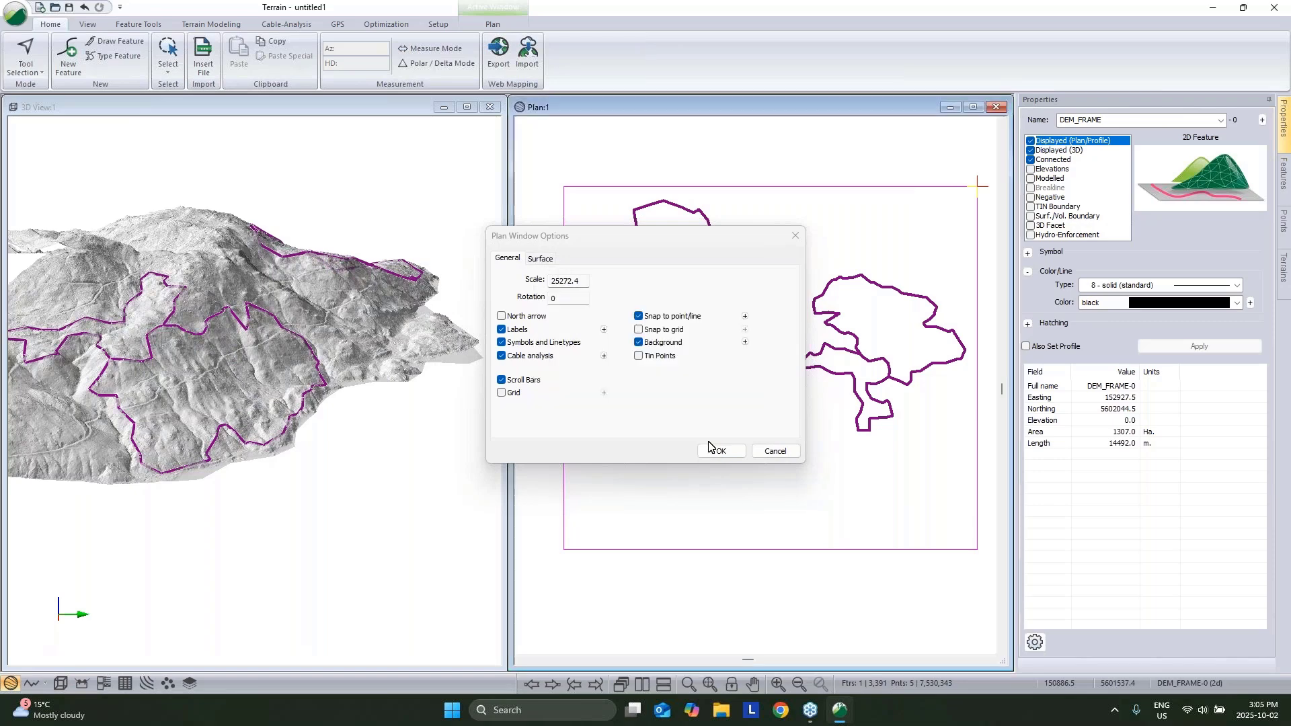
{"action": "left_click", "coordinate": [718, 452]}
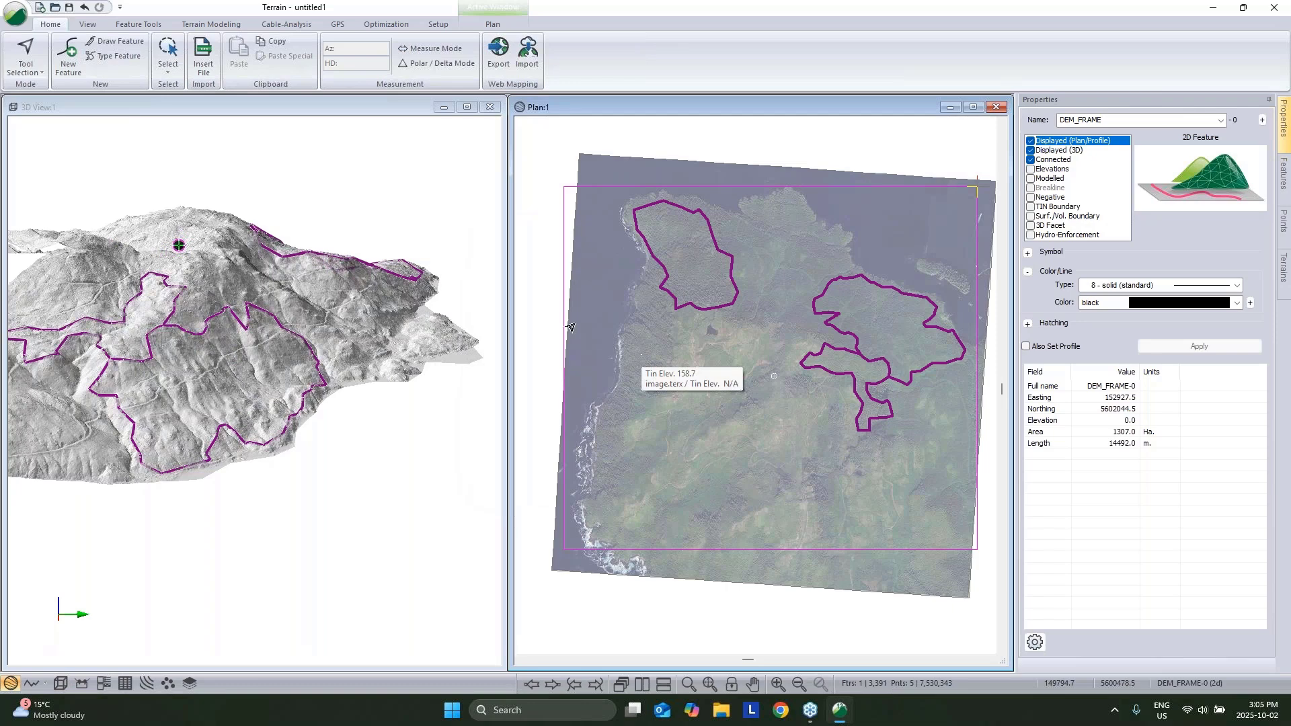
Step: Examine the harvest area's terrain in 3D and review the TIN and contour generation settings
{"action": "left_click", "coordinate": [342, 305]}
{"action": "scroll", "coordinate": [410, 329], "scroll_direction": "up", "scroll_amount": 5}
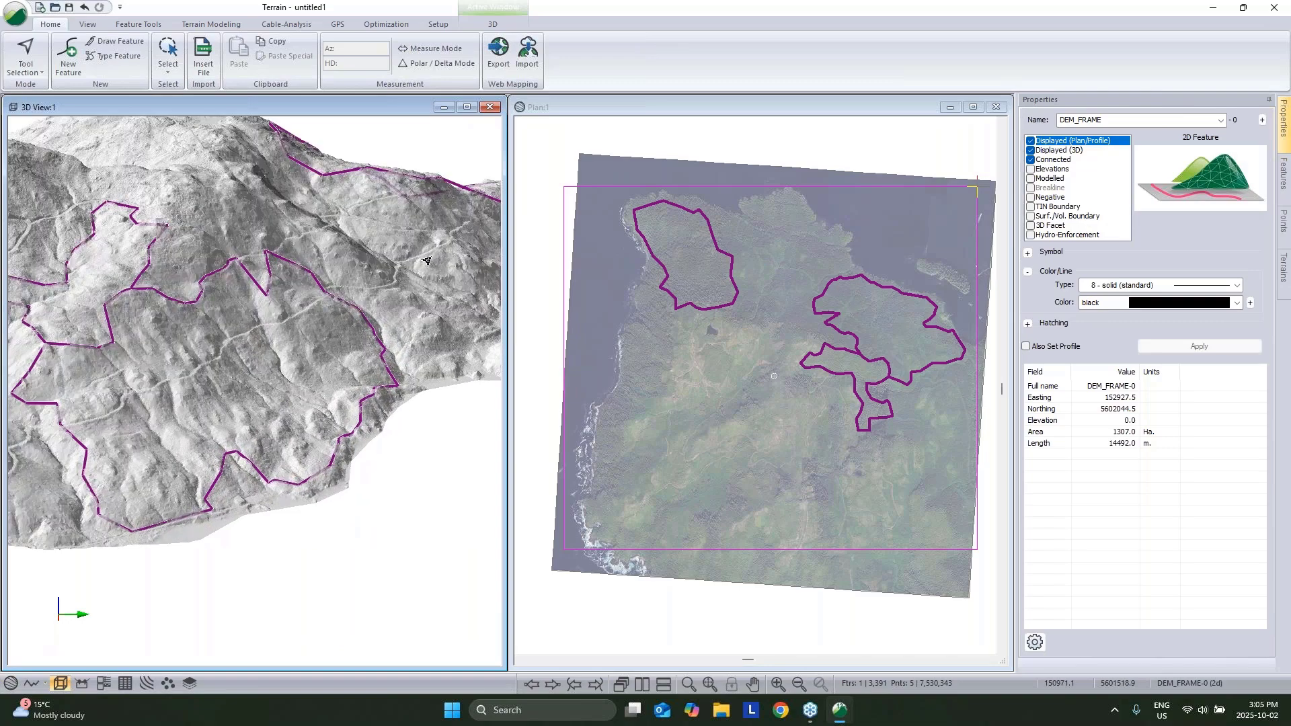
{"action": "left_click", "coordinate": [211, 24]}
{"action": "left_click", "coordinate": [23, 51]}
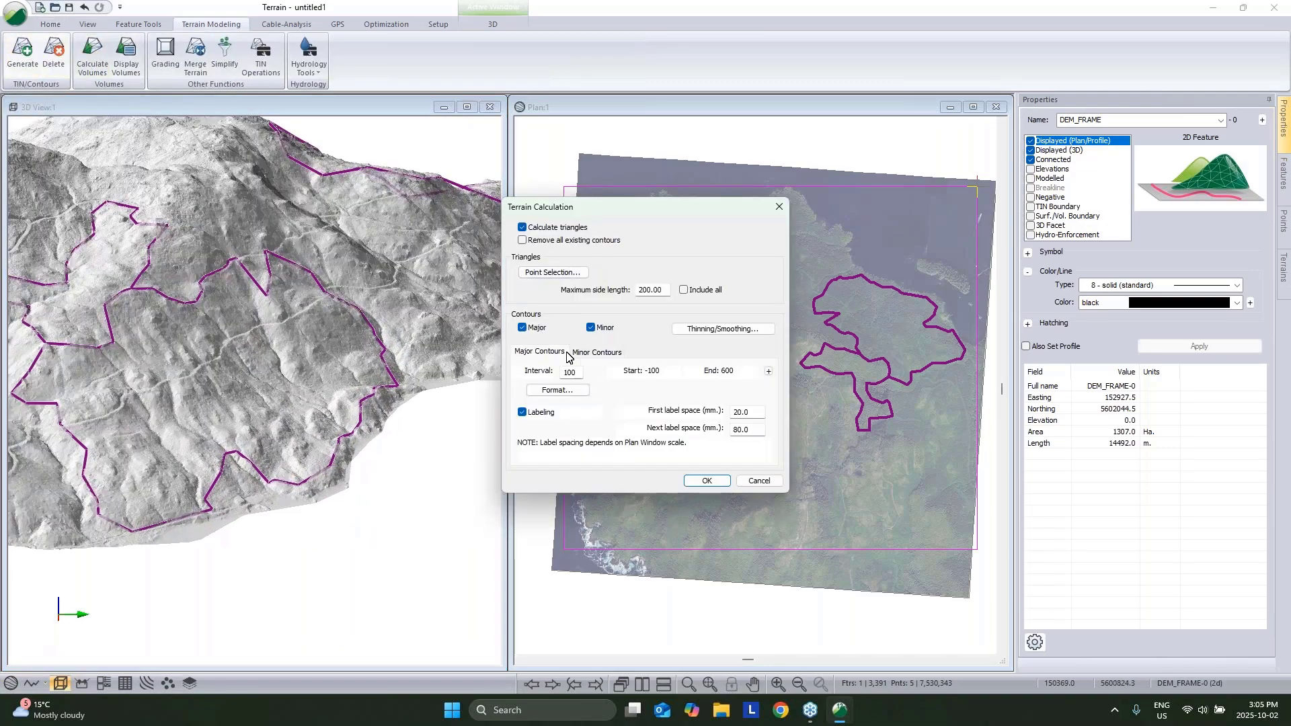
{"action": "left_click", "coordinate": [777, 484]}
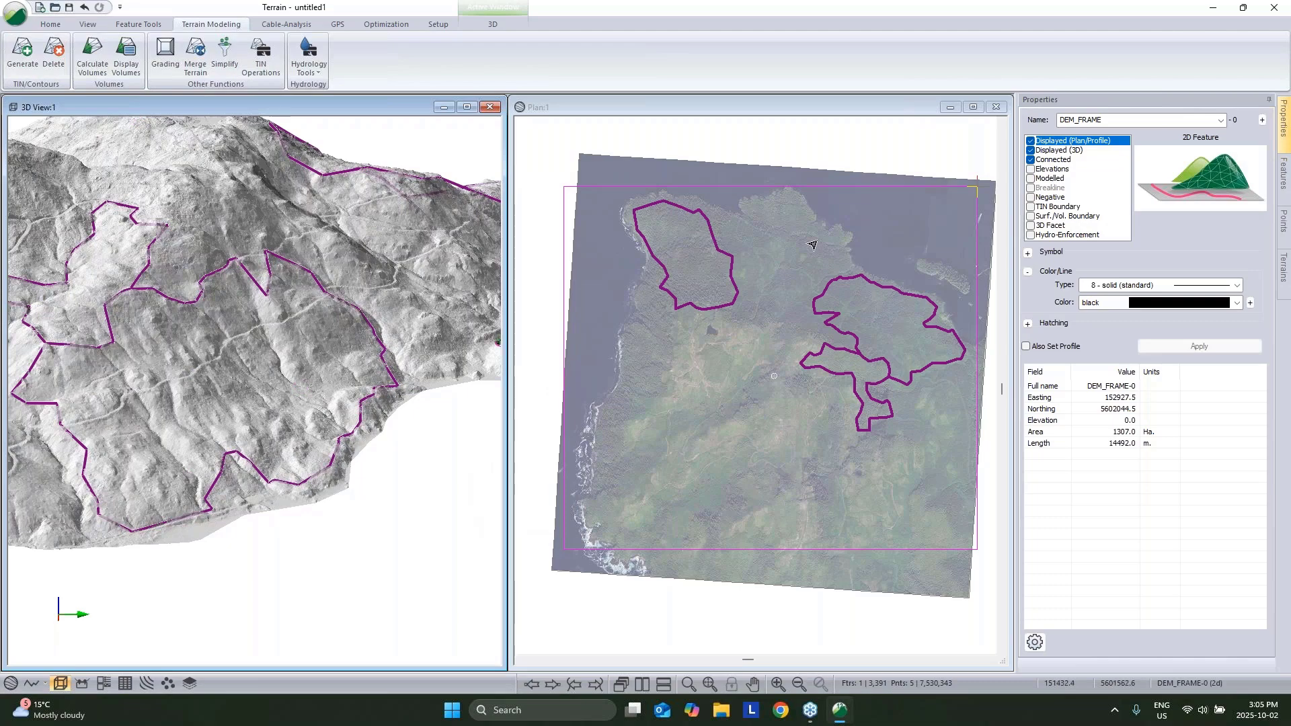
Step: Generate stream and pond features from the current TIN surface, using a stream drainage area of 125000 sq. m
{"action": "left_click", "coordinate": [693, 331]}
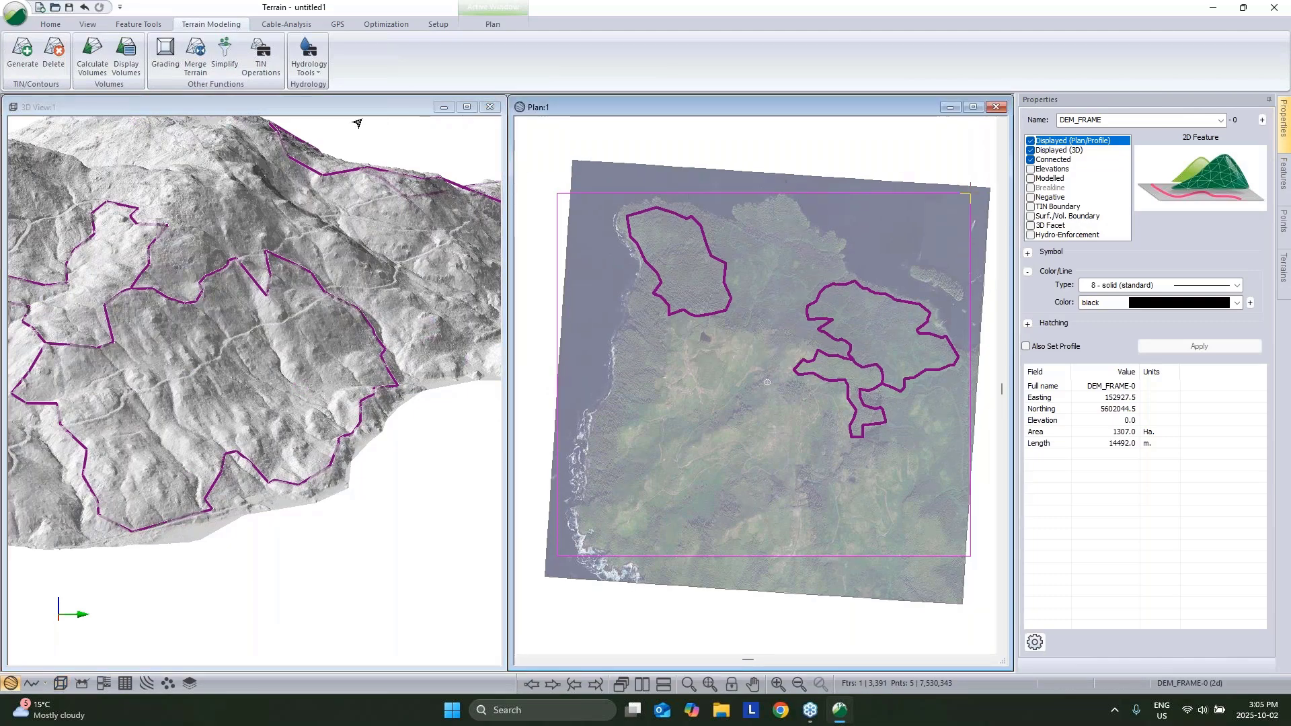
{"action": "left_click_drag", "start_coordinate": [345, 270], "coordinate": [330, 321]}
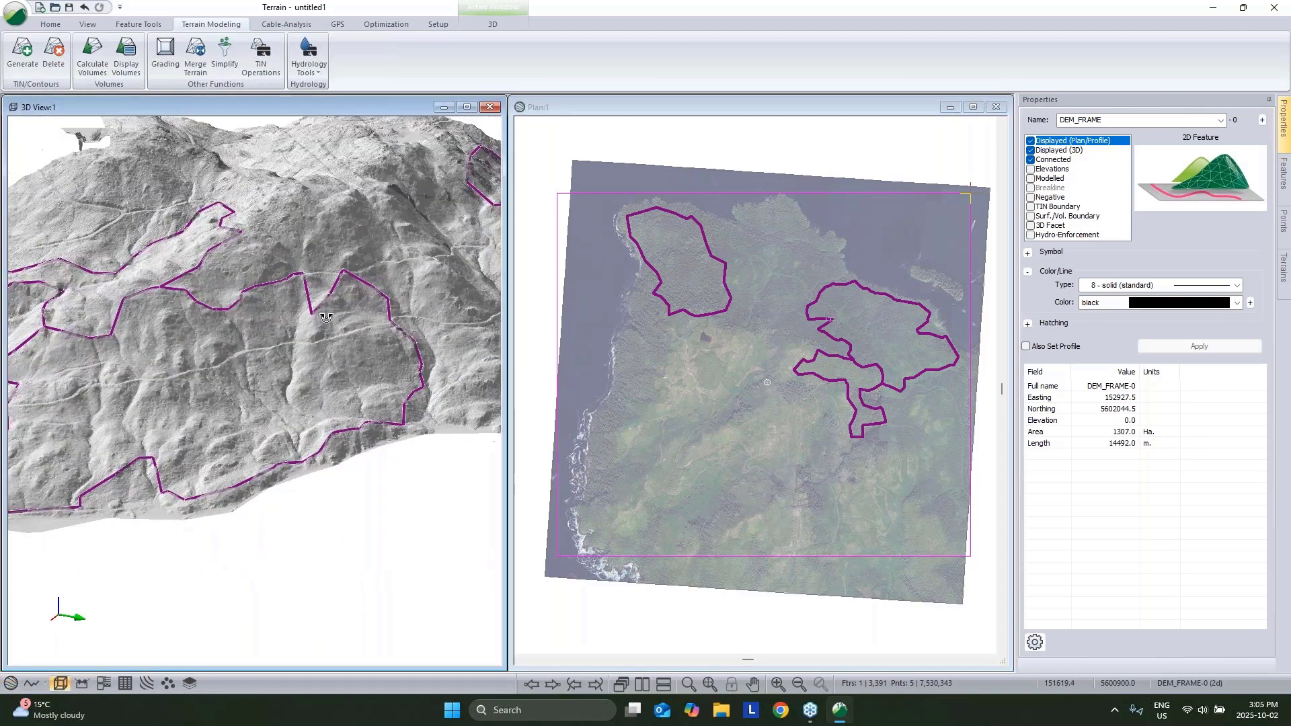
{"action": "left_click", "coordinate": [50, 25]}
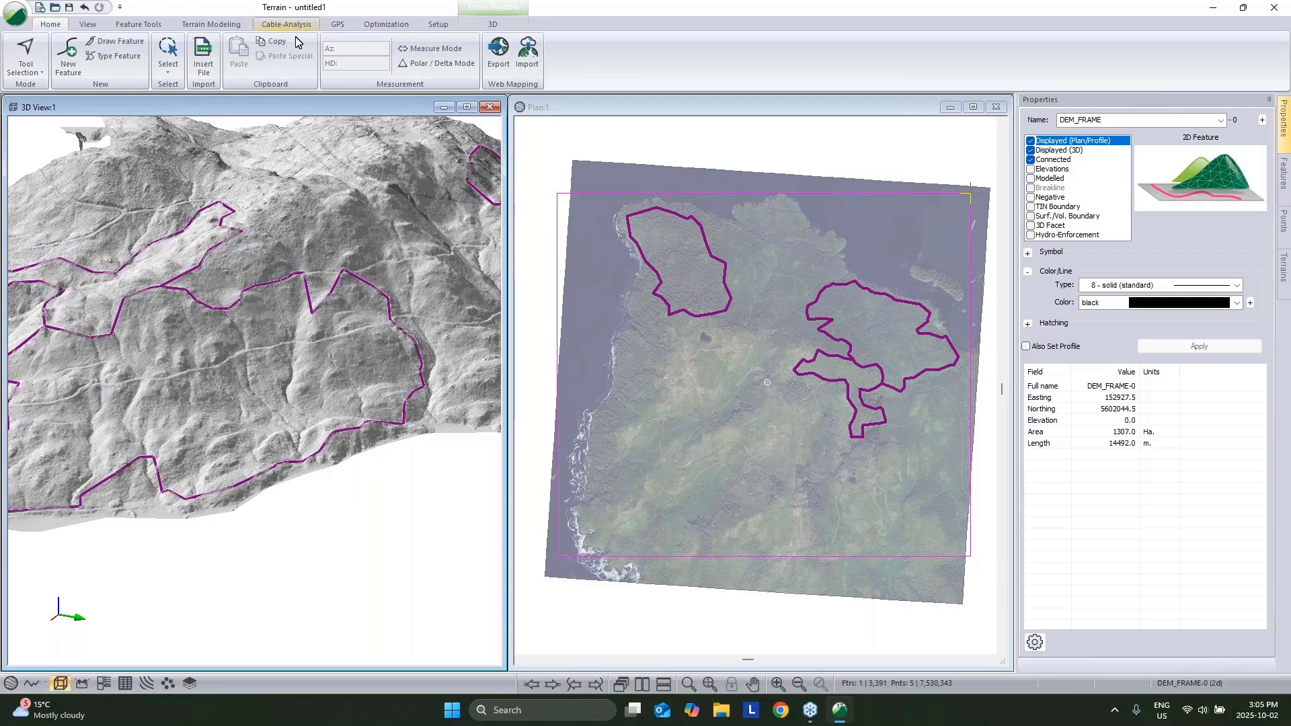
{"action": "left_click", "coordinate": [210, 25]}
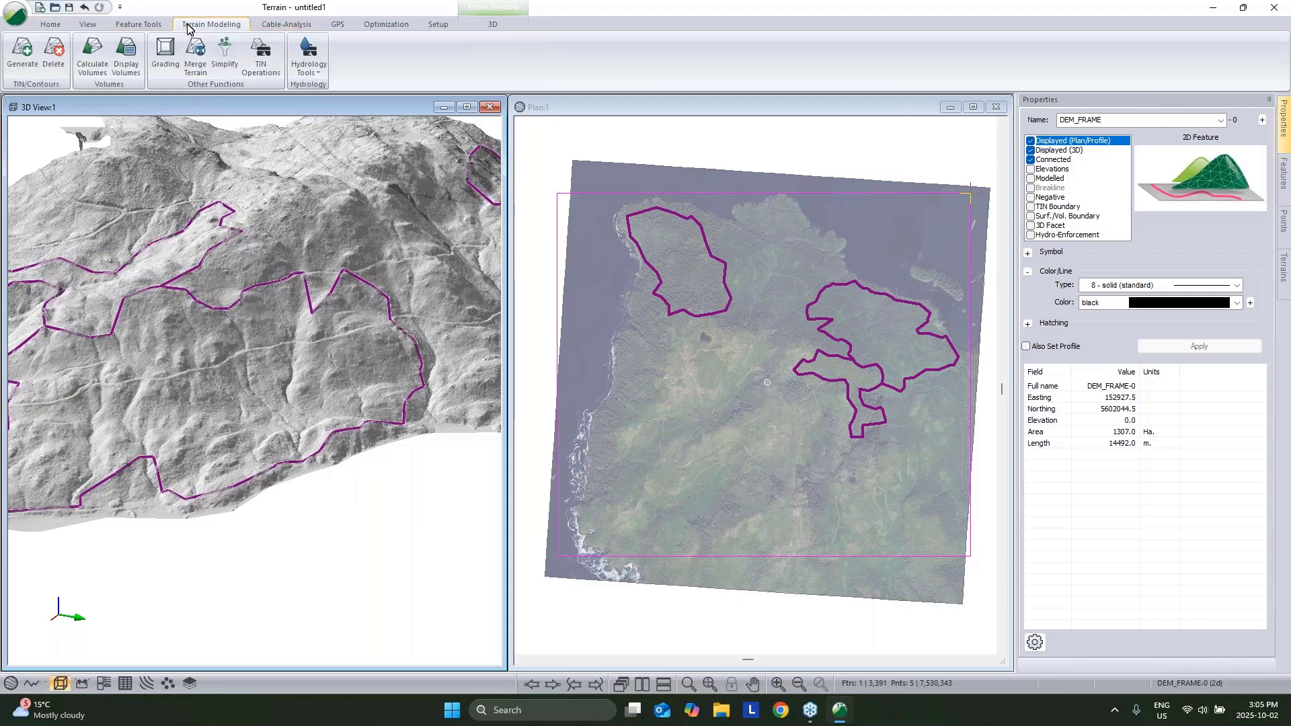
{"action": "left_click", "coordinate": [310, 68]}
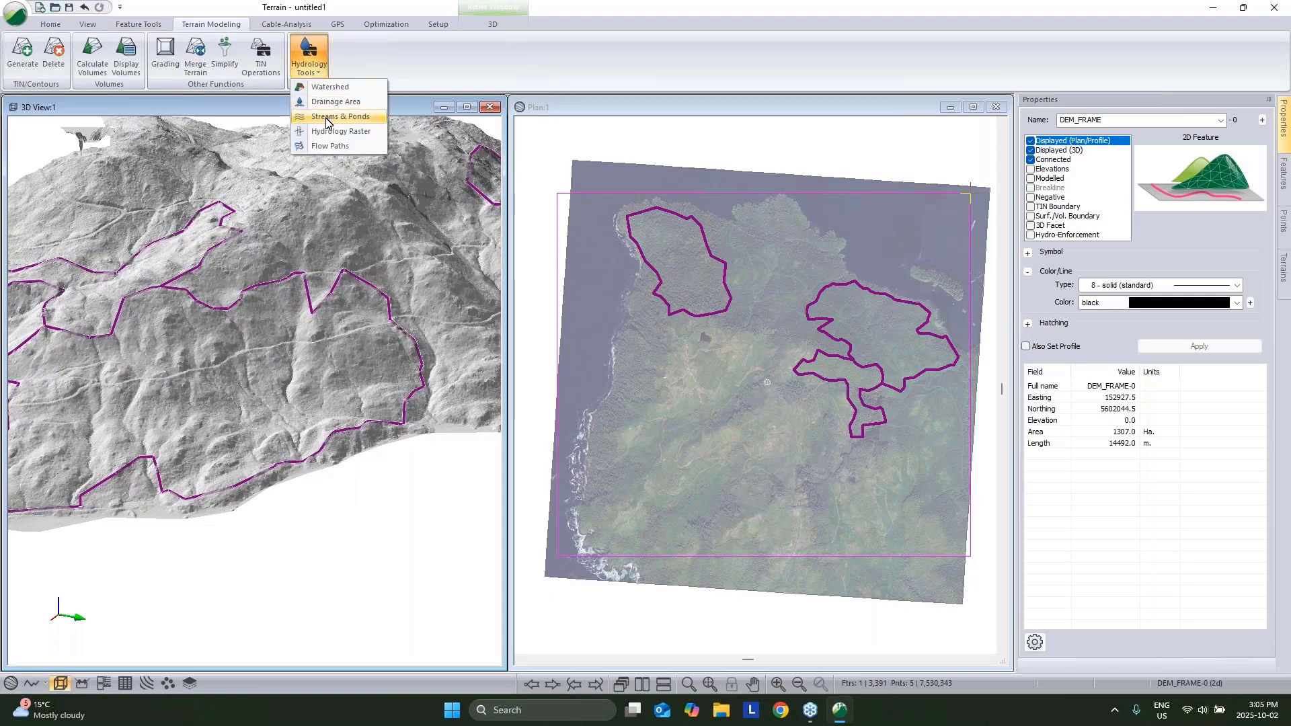
{"action": "left_click", "coordinate": [327, 119]}
{"action": "left_click_drag", "start_coordinate": [577, 367], "coordinate": [549, 368]}
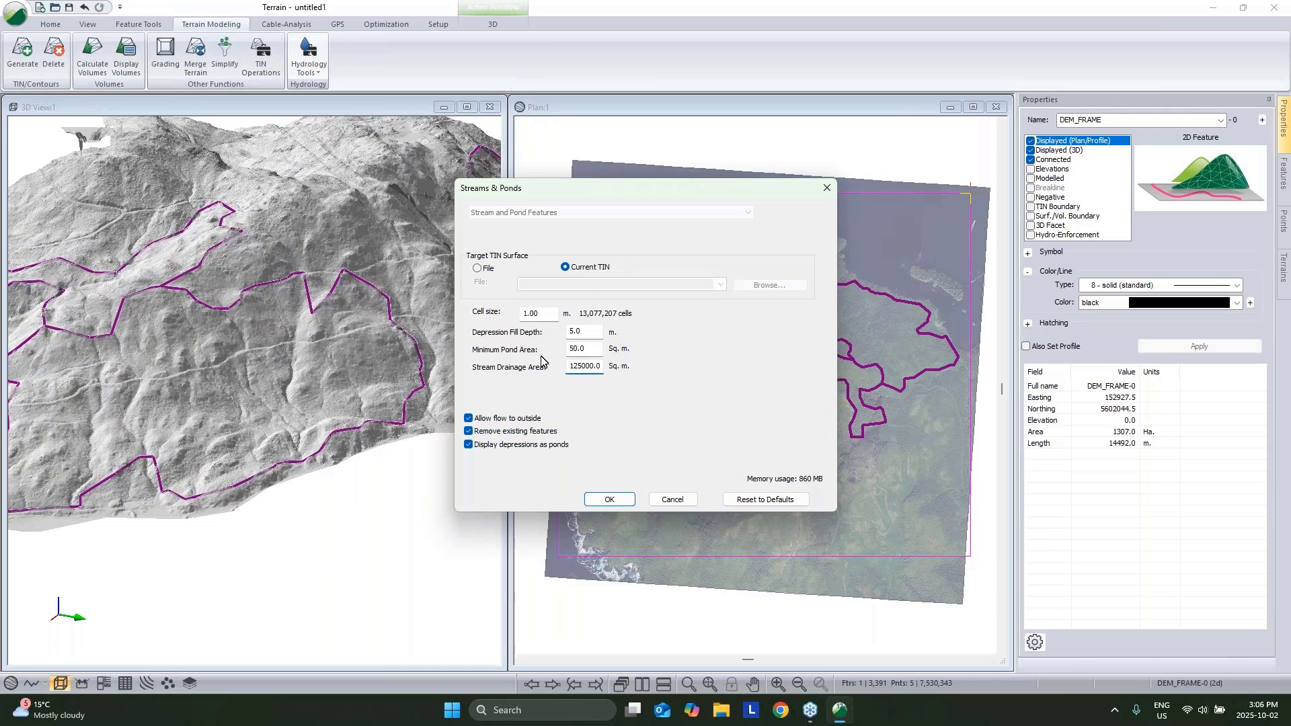
{"action": "type", "text": "125"}
{"action": "left_click", "coordinate": [609, 498]}
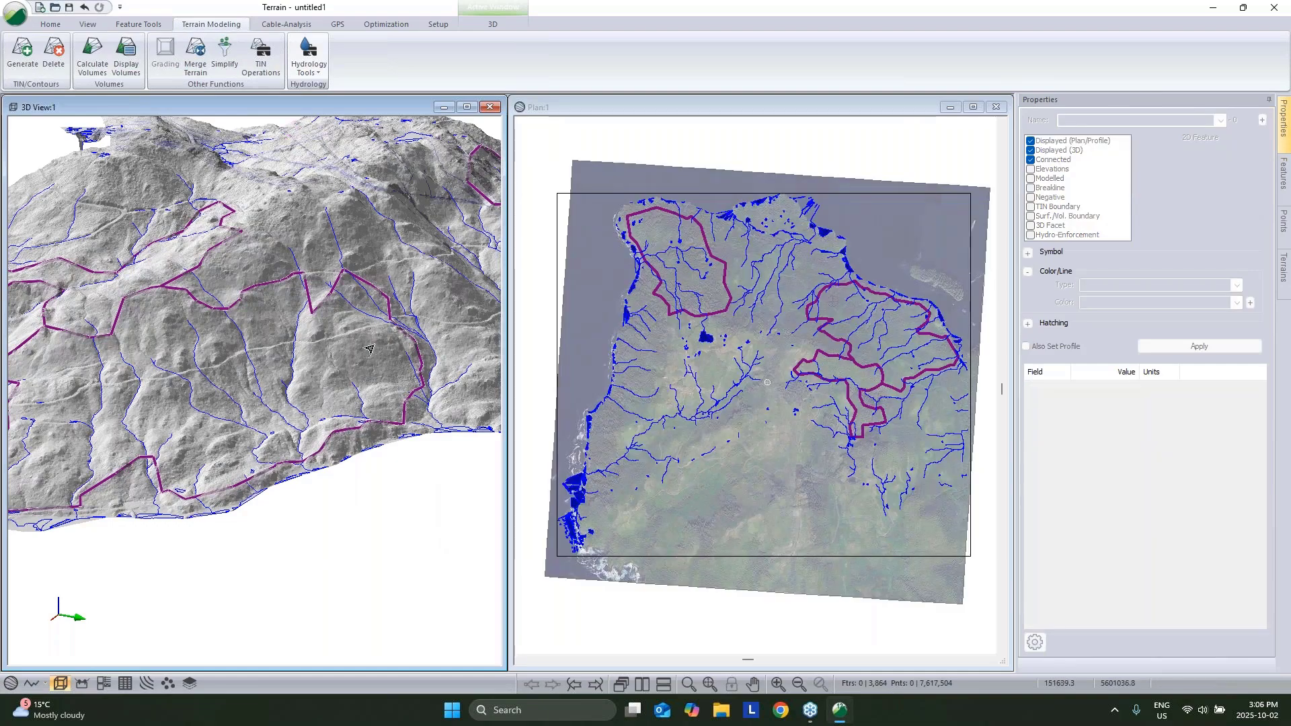
{"action": "left_click_drag", "start_coordinate": [382, 349], "coordinate": [351, 354]}
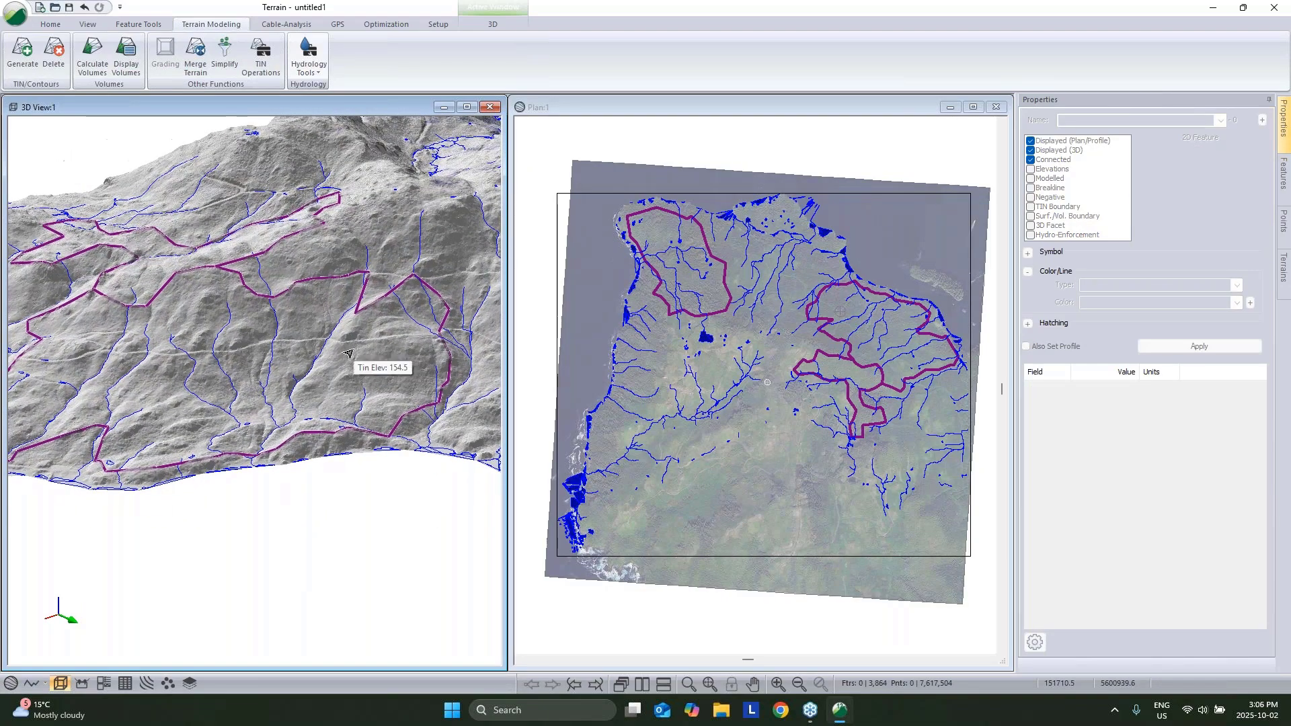
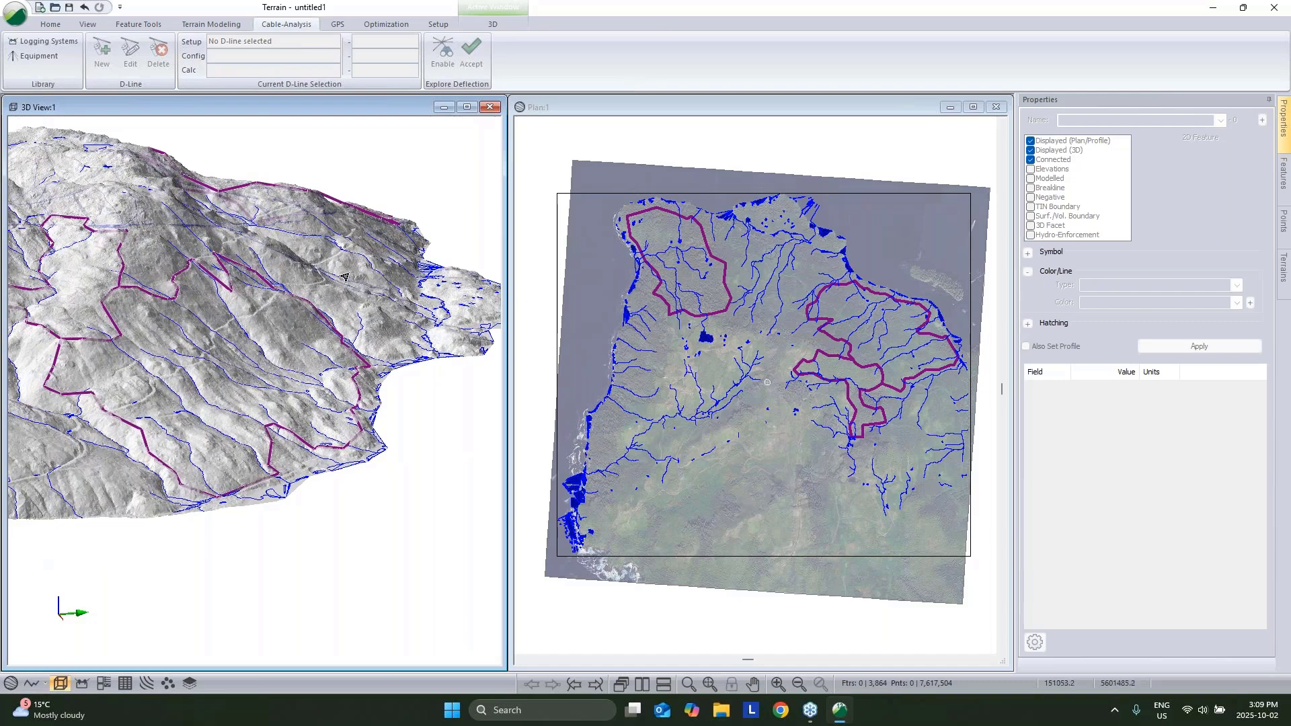
Step: Start deflection exploration in the plan window with the LC650 W Grapple logging system and a line length of 400
{"action": "left_click", "coordinate": [810, 373]}
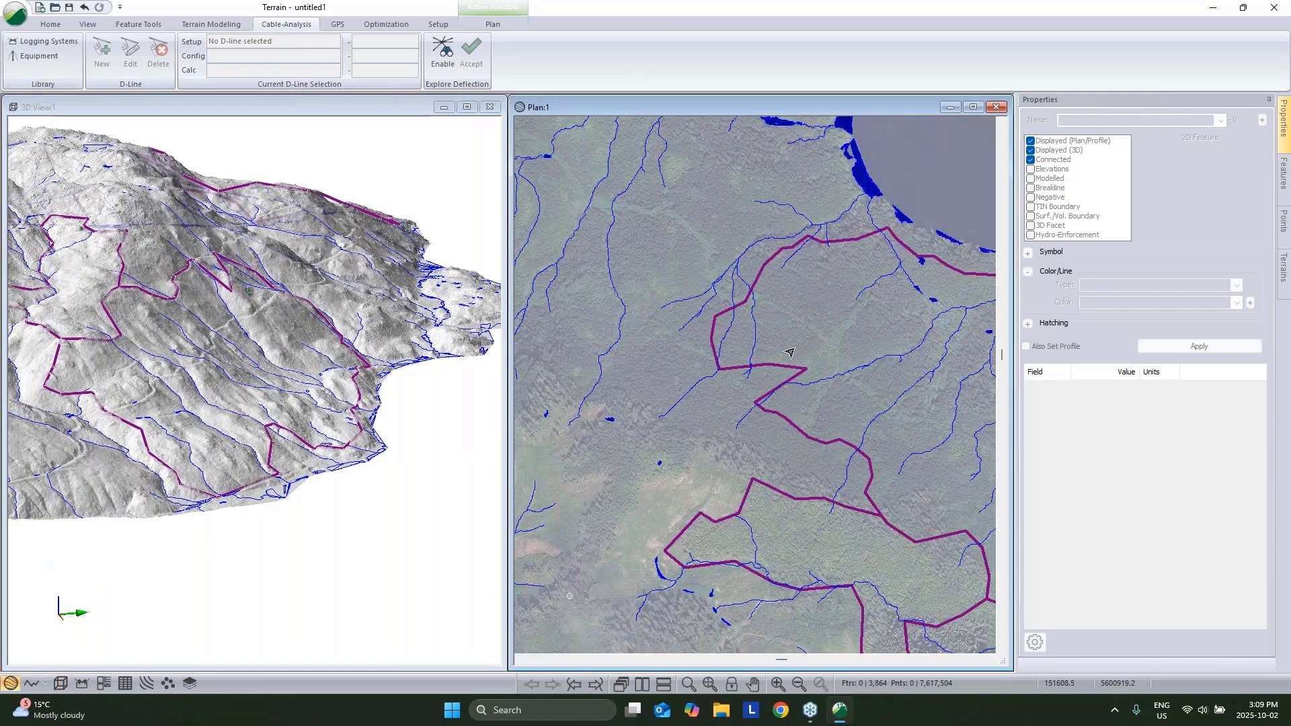
{"action": "left_click", "coordinate": [446, 60]}
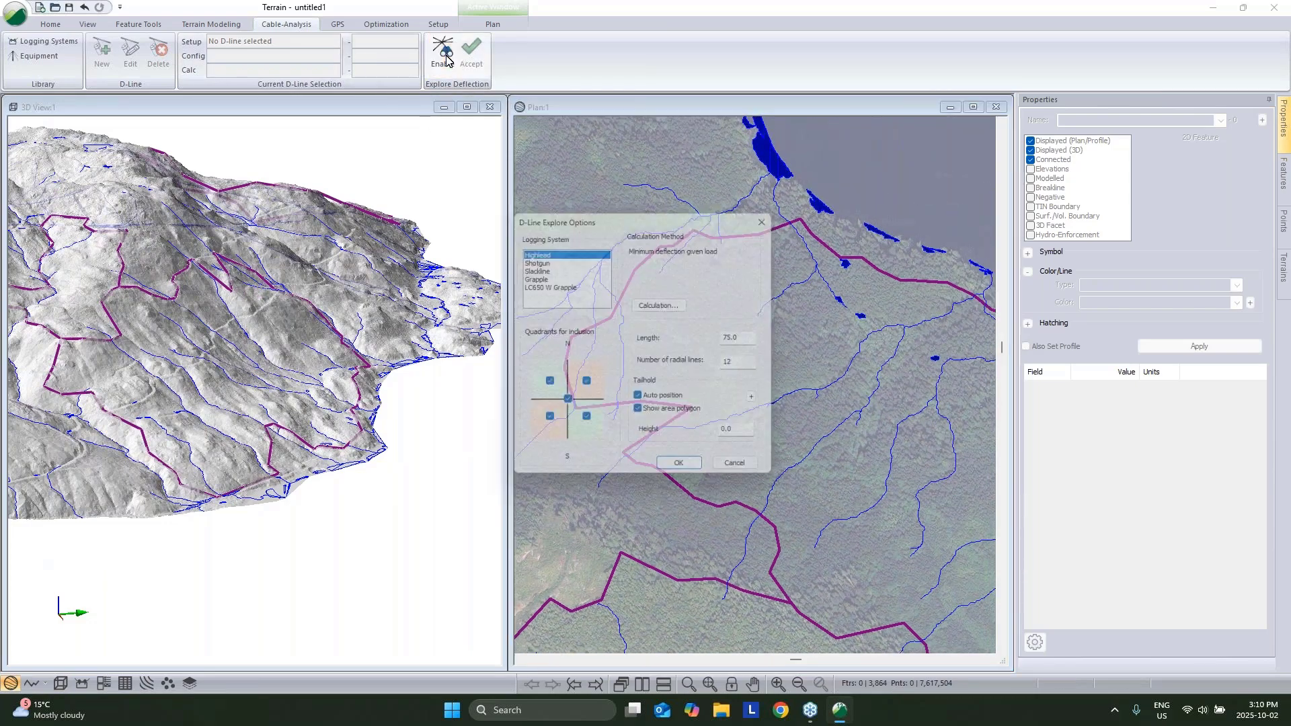
{"action": "left_click", "coordinate": [546, 285]}
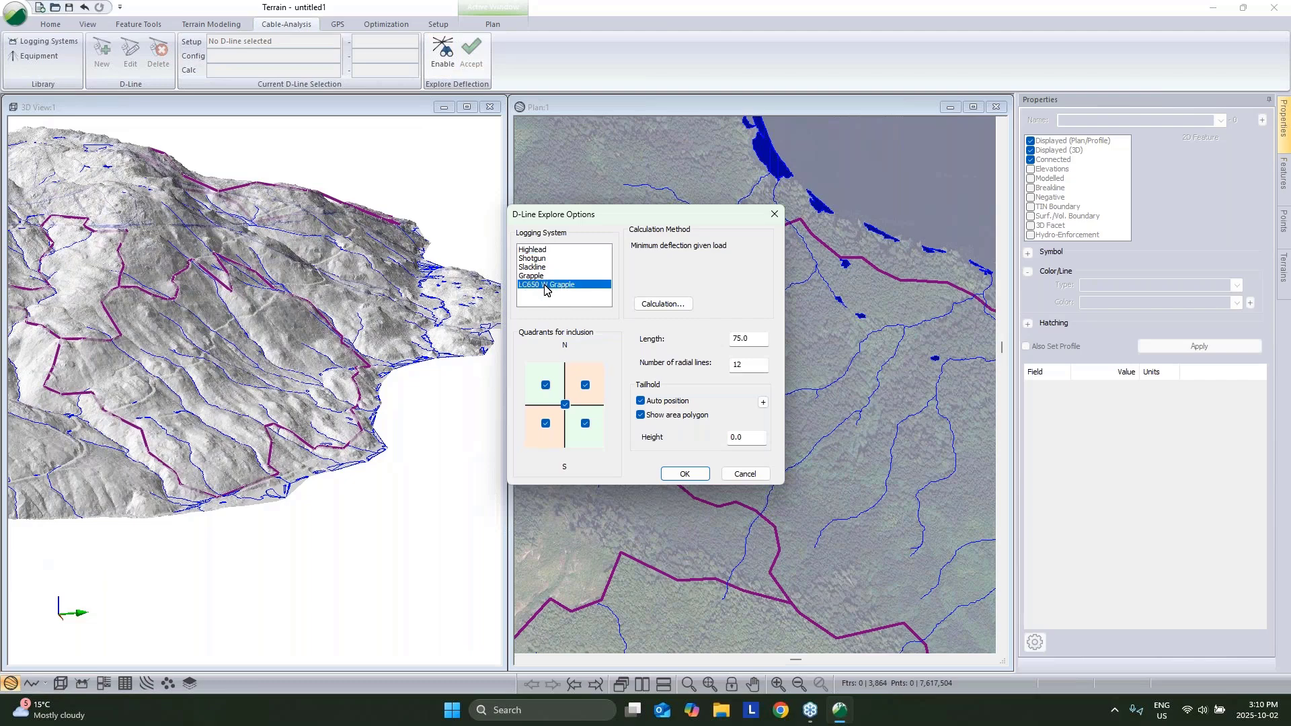
{"action": "double_click", "coordinate": [751, 342]}
{"action": "type", "text": "1"}
{"action": "key", "text": "BackSpace"}
{"action": "key", "text": "BackSpace"}
{"action": "key", "text": "BackSpace"}
Step: Use minimum deflection for a 10000 lbs load as the calculation method, start exploring and dismiss the TIN extent warning
{"action": "left_click", "coordinate": [683, 304]}
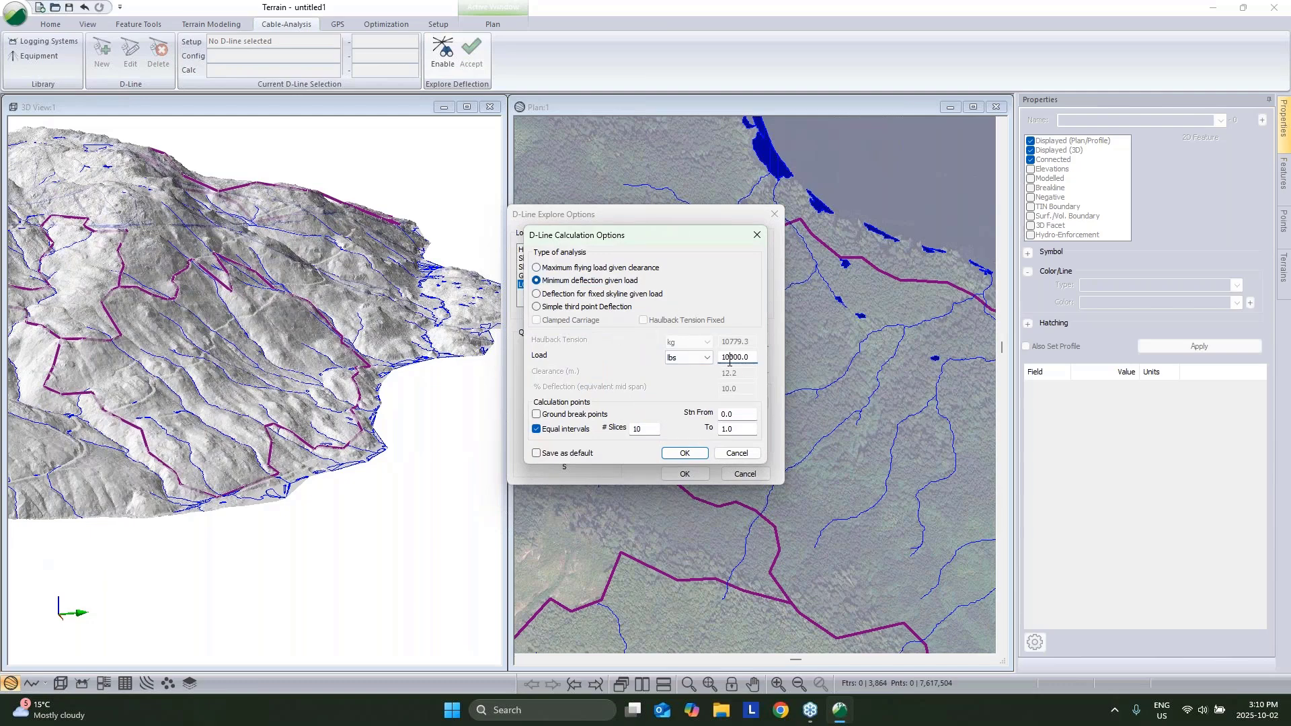
{"action": "left_click", "coordinate": [683, 454]}
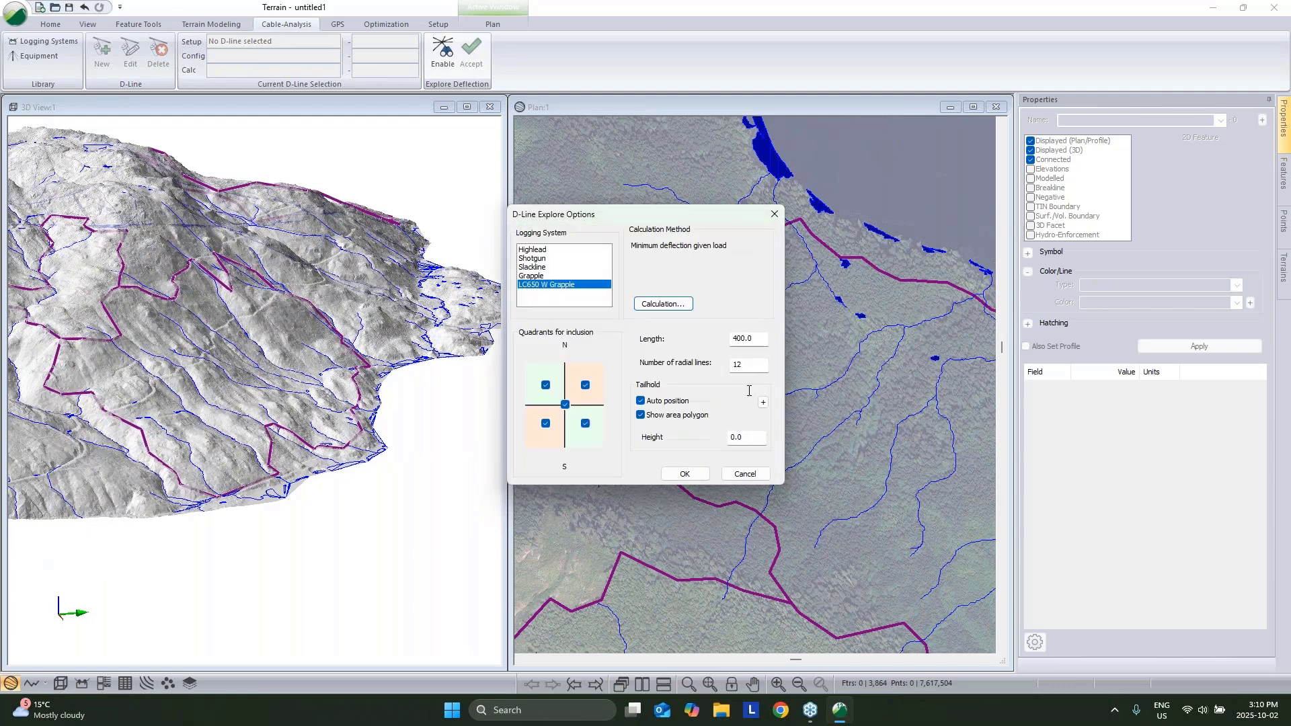
{"action": "left_click", "coordinate": [698, 475]}
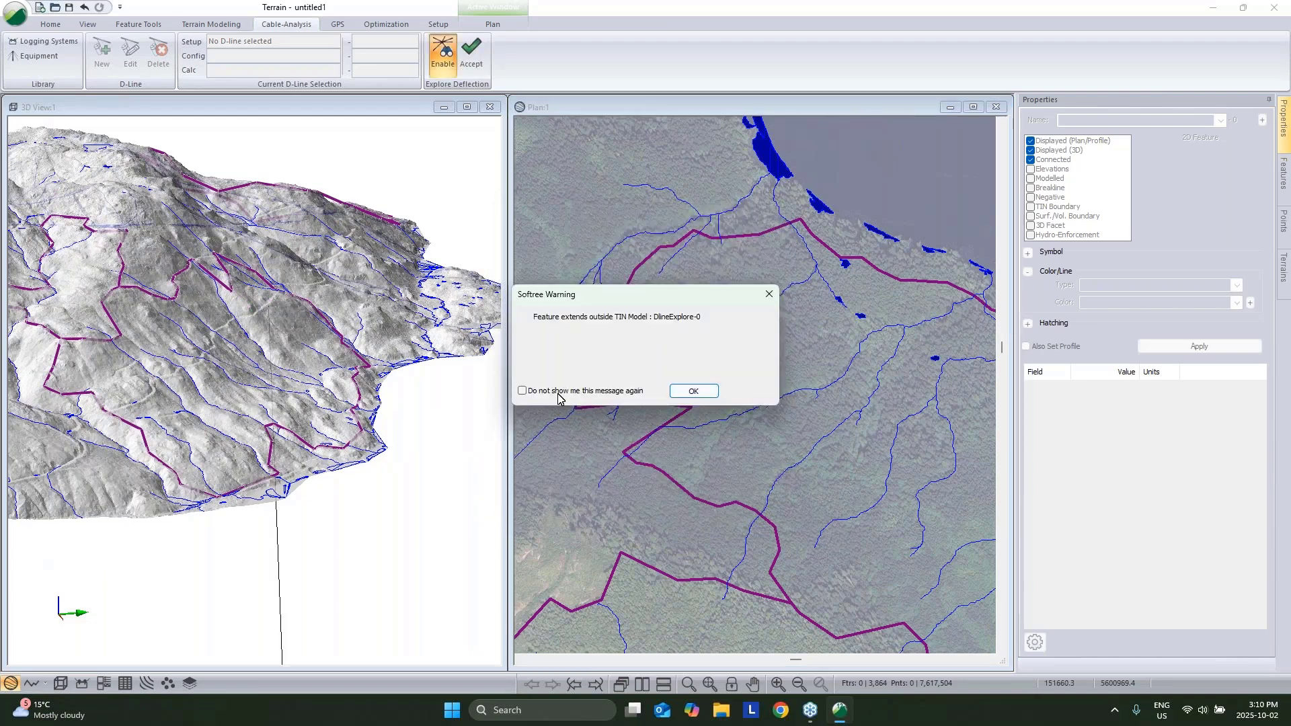
{"action": "left_click", "coordinate": [558, 395]}
{"action": "left_click", "coordinate": [693, 392]}
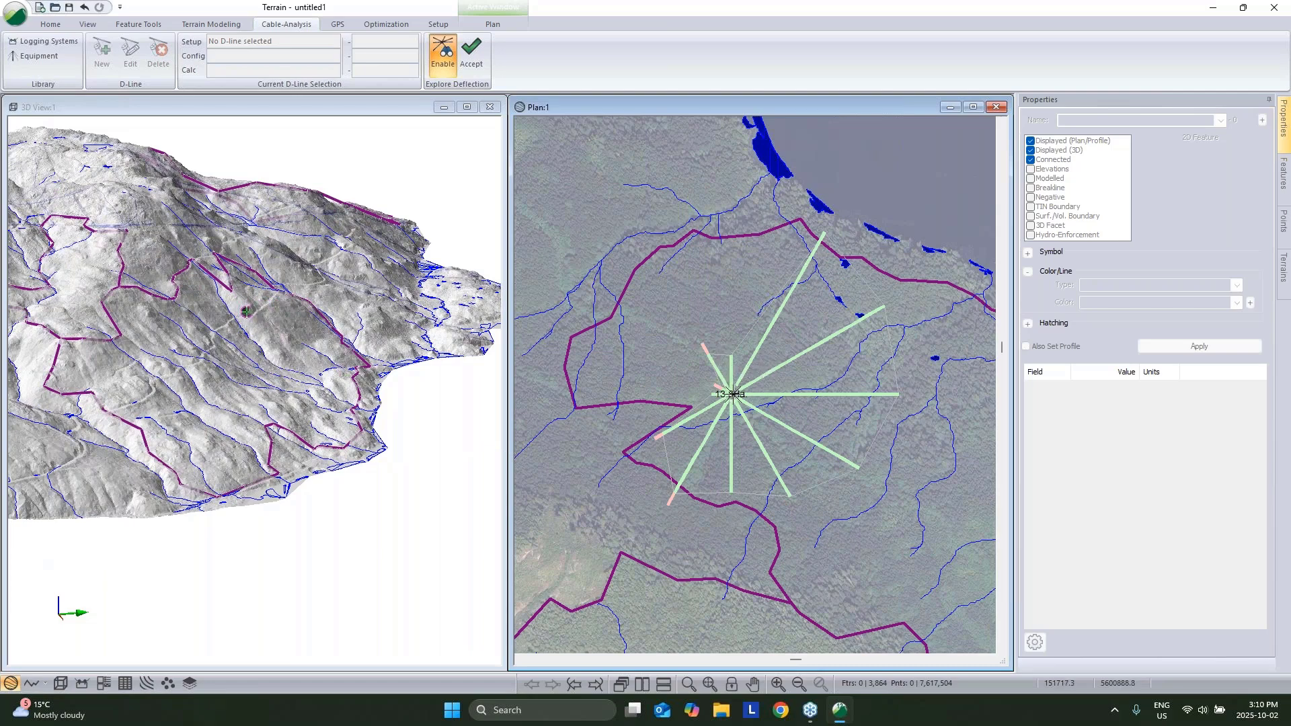
Step: Accept 12 radial deflection lines around a landing just east of the boundary notch and inspect them in 3D
{"action": "mouse_move", "coordinate": [733, 394]}
{"action": "mouse_move", "coordinate": [815, 333]}
{"action": "mouse_move", "coordinate": [778, 356]}
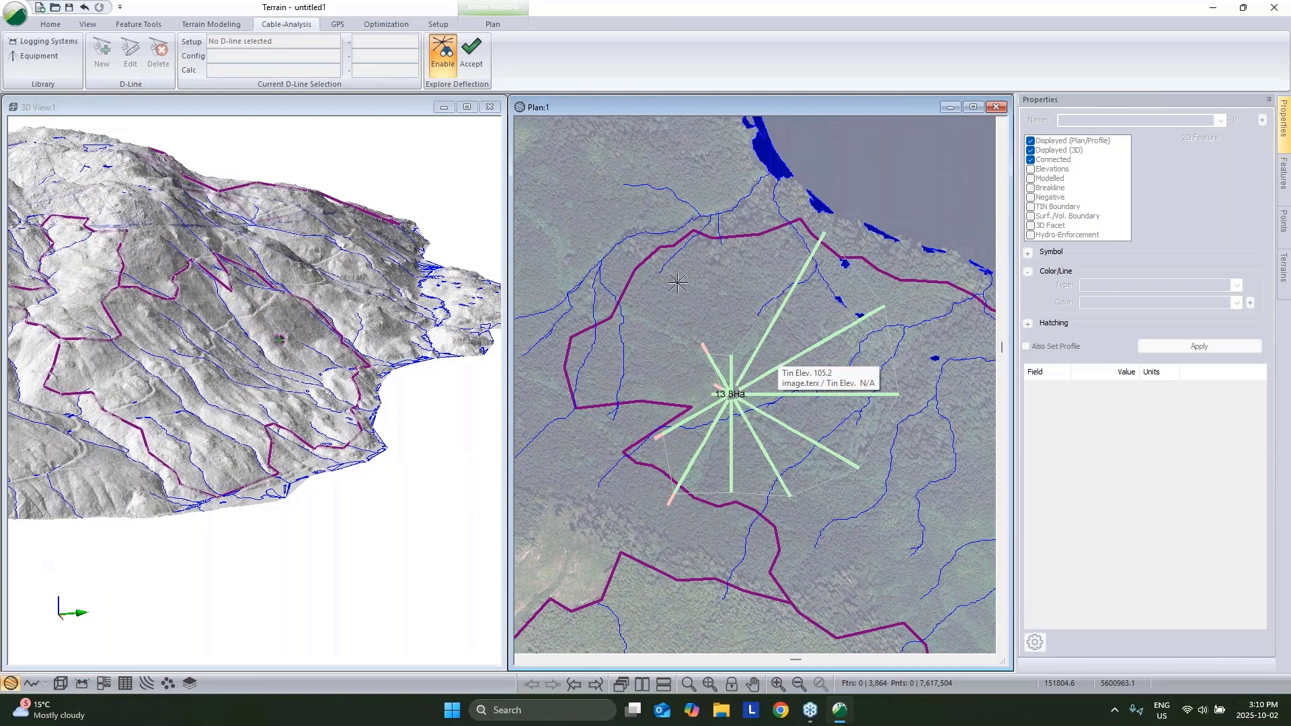
{"action": "left_click", "coordinate": [468, 53]}
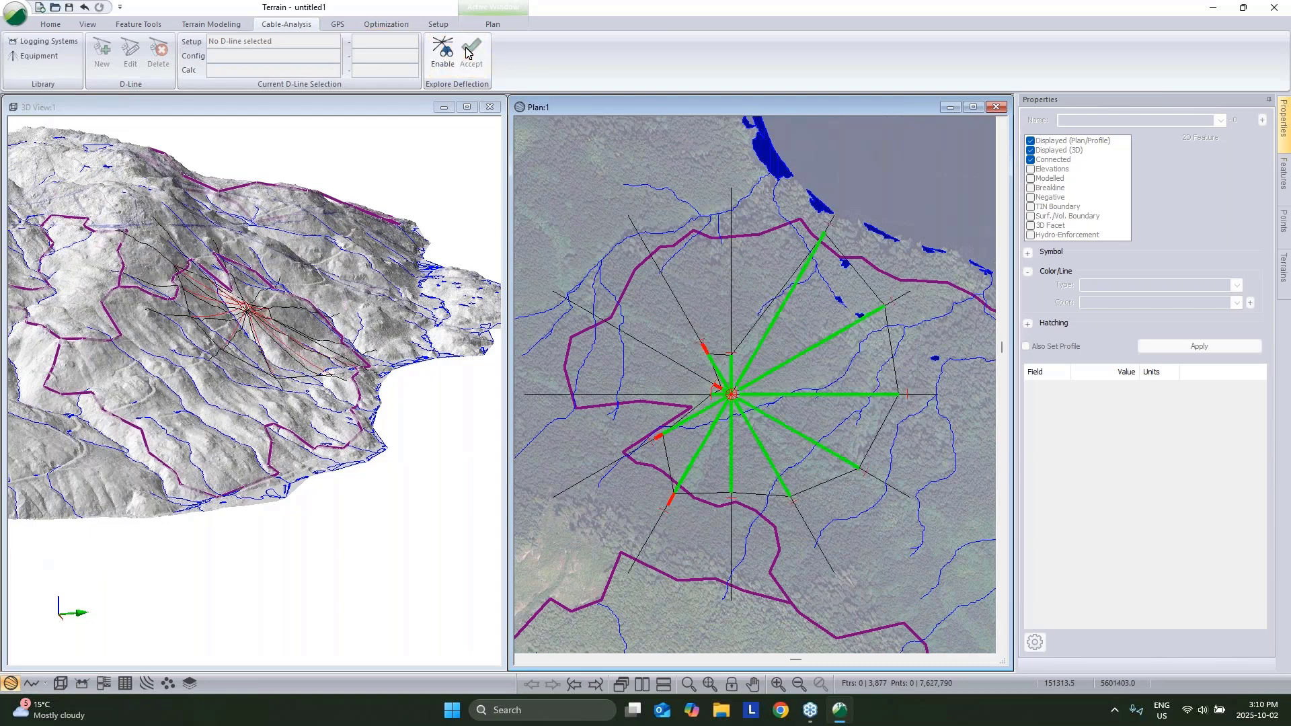
{"action": "scroll", "coordinate": [247, 305], "scroll_direction": "up", "scroll_amount": 2}
{"action": "scroll", "coordinate": [246, 306], "scroll_direction": "up", "scroll_amount": 3}
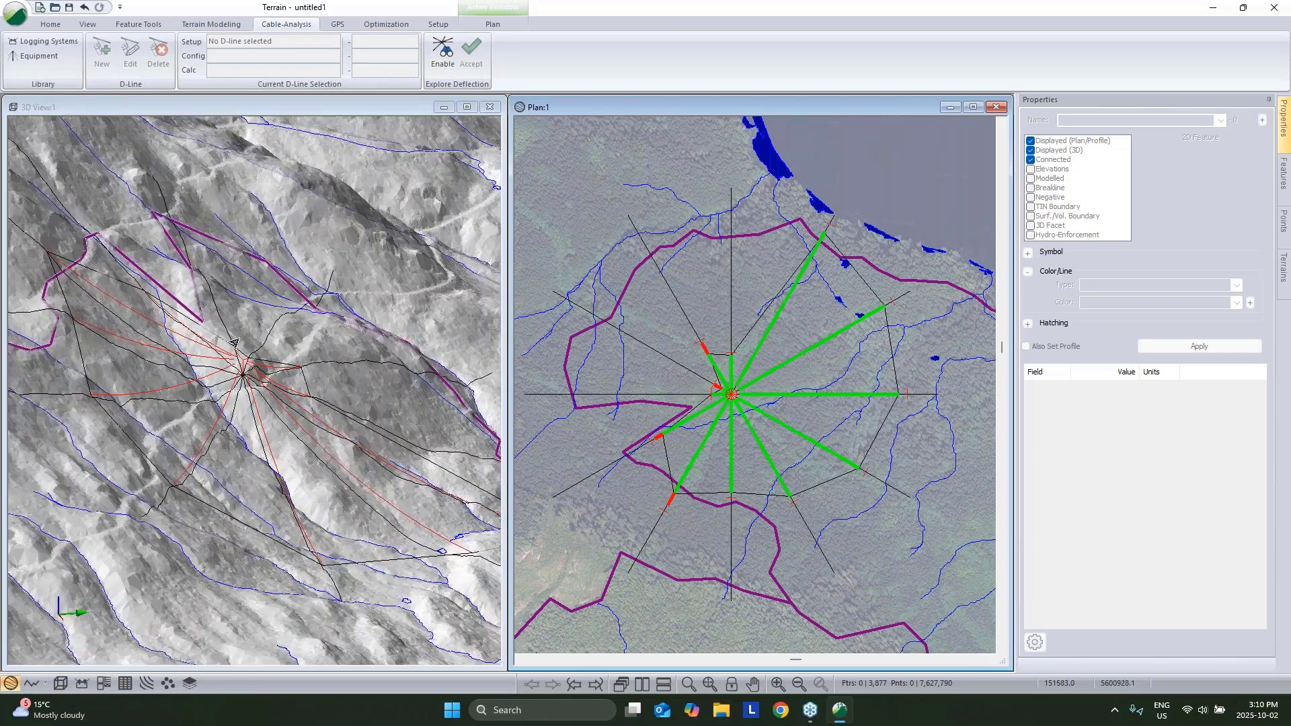
{"action": "left_click_drag", "start_coordinate": [233, 343], "coordinate": [342, 357]}
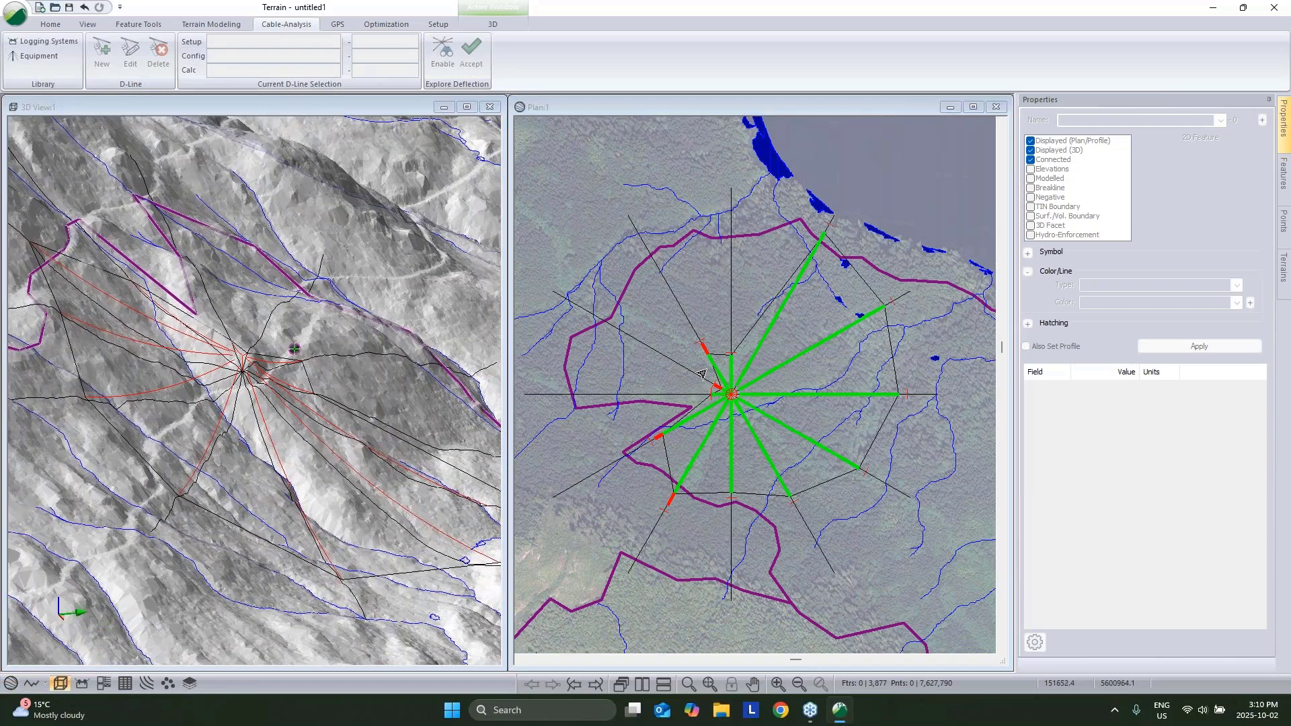
Step: Delete the accepted deflection lines and accept a new 12-line set centred further southeast in the harvest unit
{"action": "left_click", "coordinate": [744, 405]}
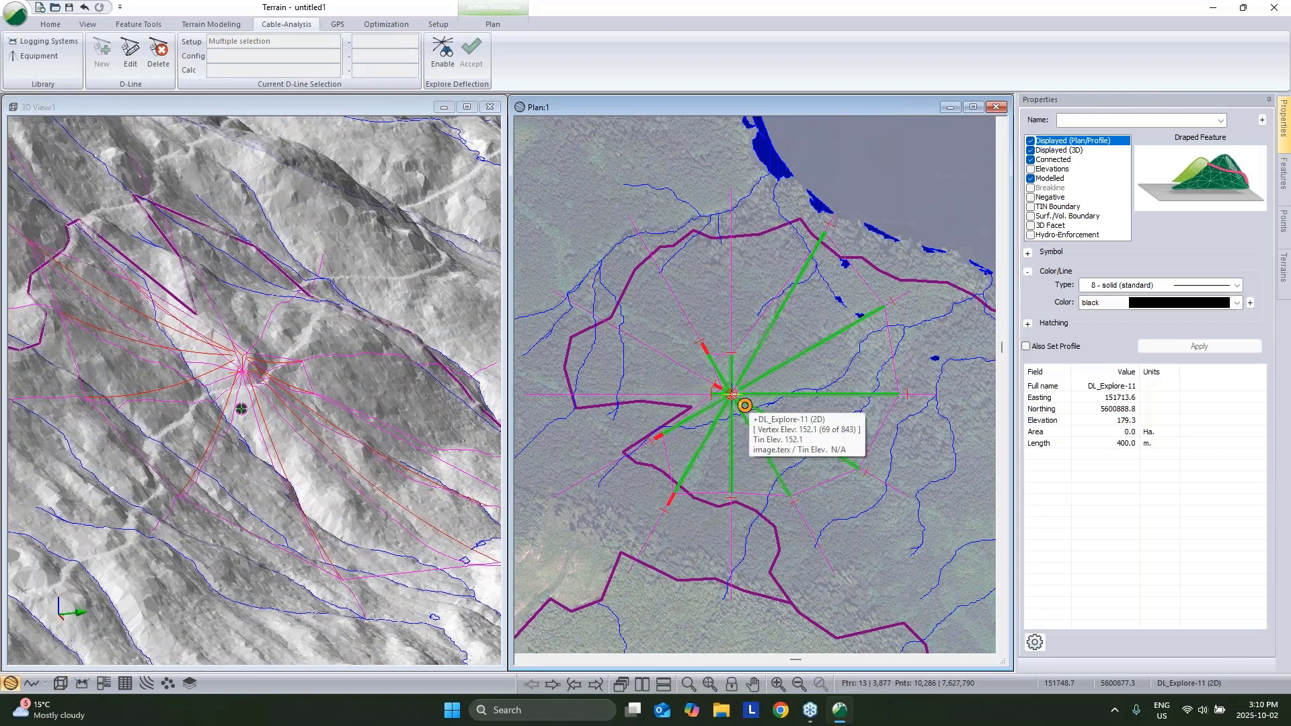
{"action": "key", "text": "Delete"}
{"action": "left_click", "coordinate": [442, 57]}
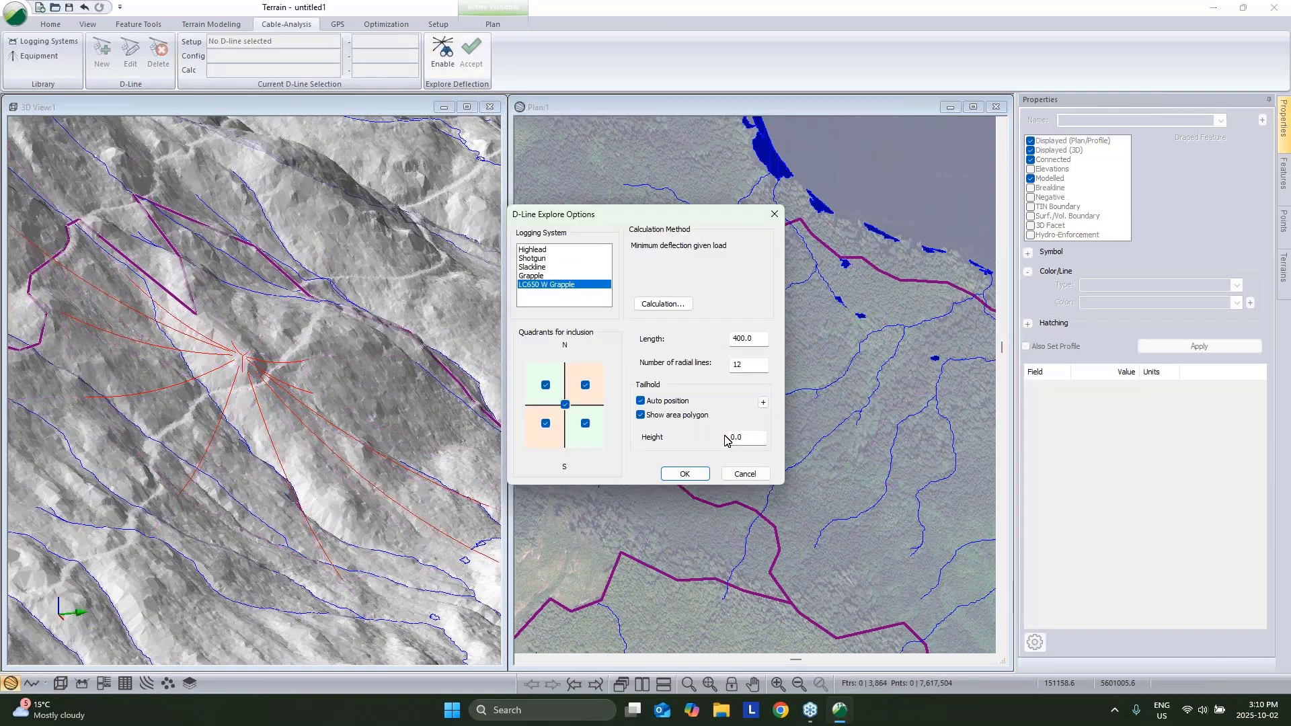
{"action": "left_click", "coordinate": [687, 474]}
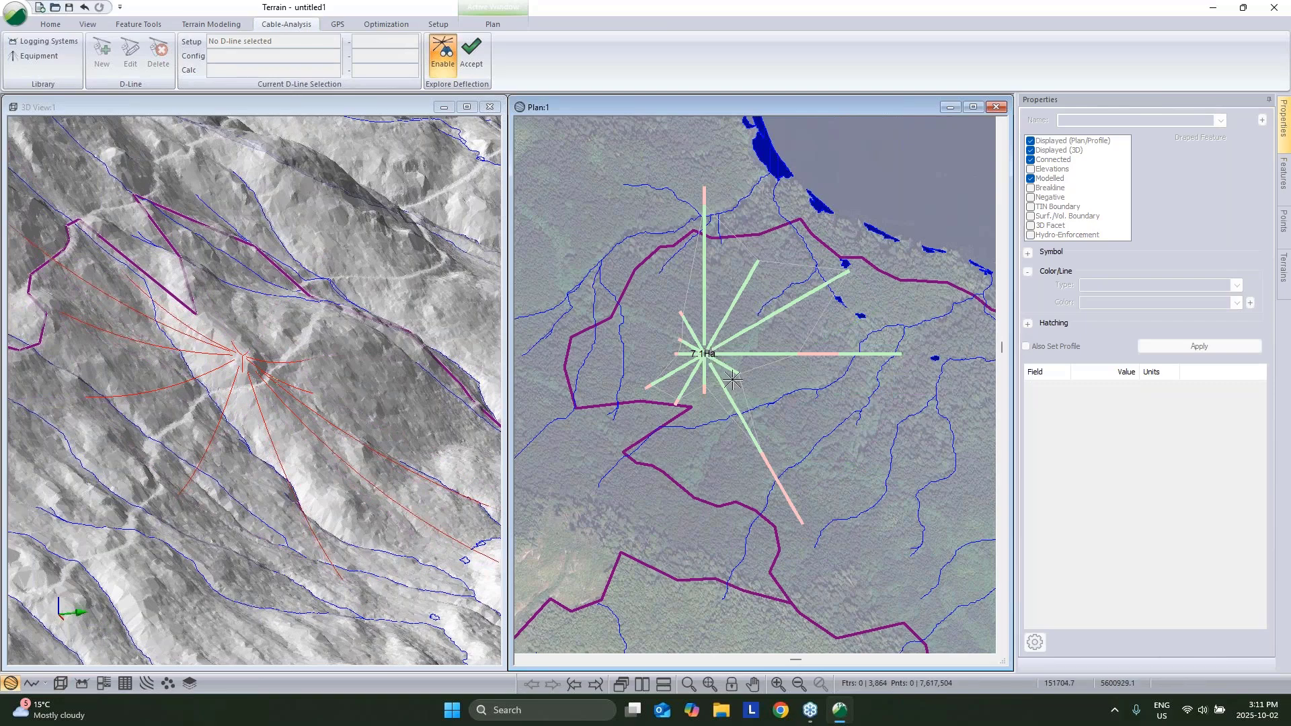
{"action": "left_click", "coordinate": [765, 429]}
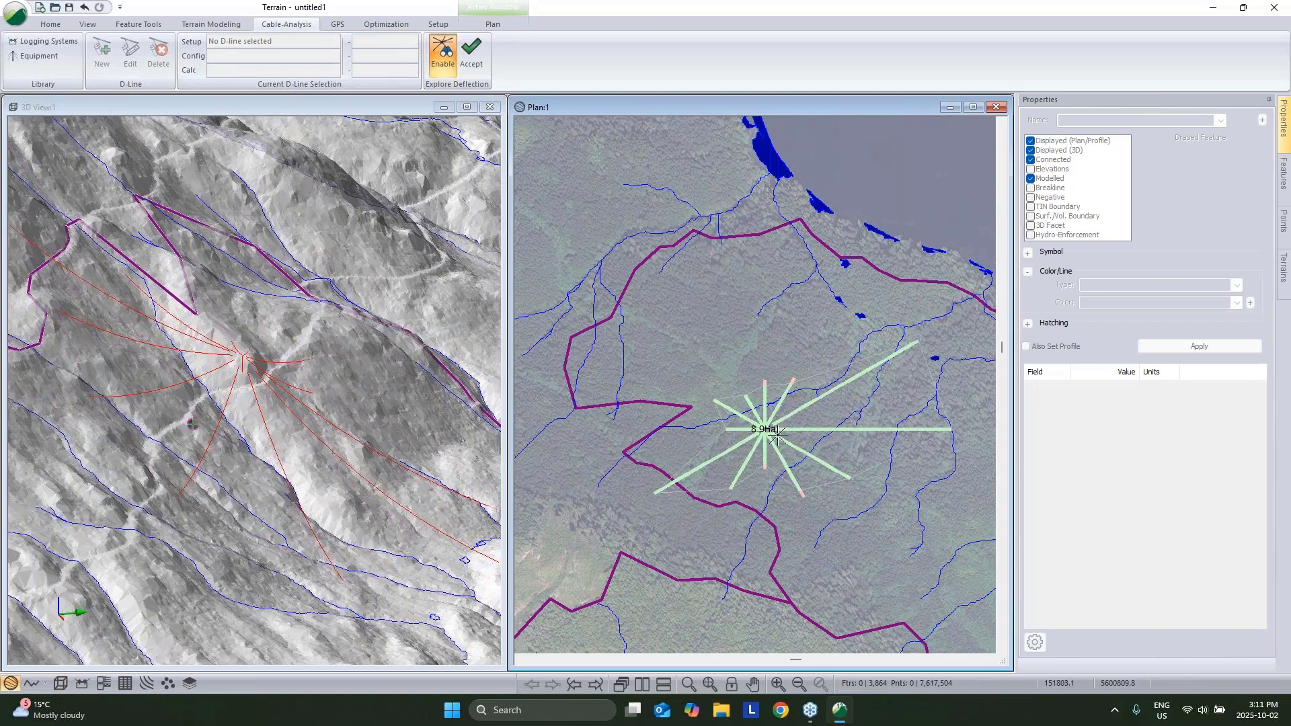
{"action": "left_click", "coordinate": [778, 436]}
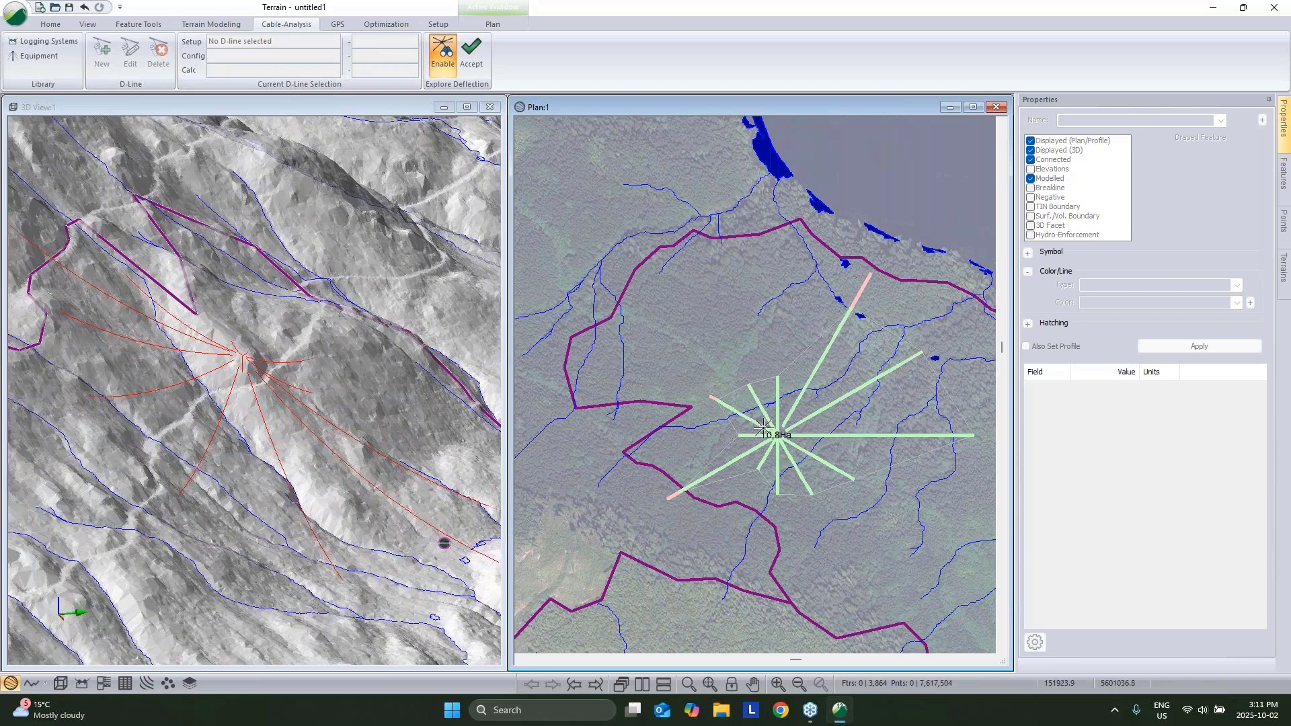
{"action": "left_click", "coordinate": [473, 58]}
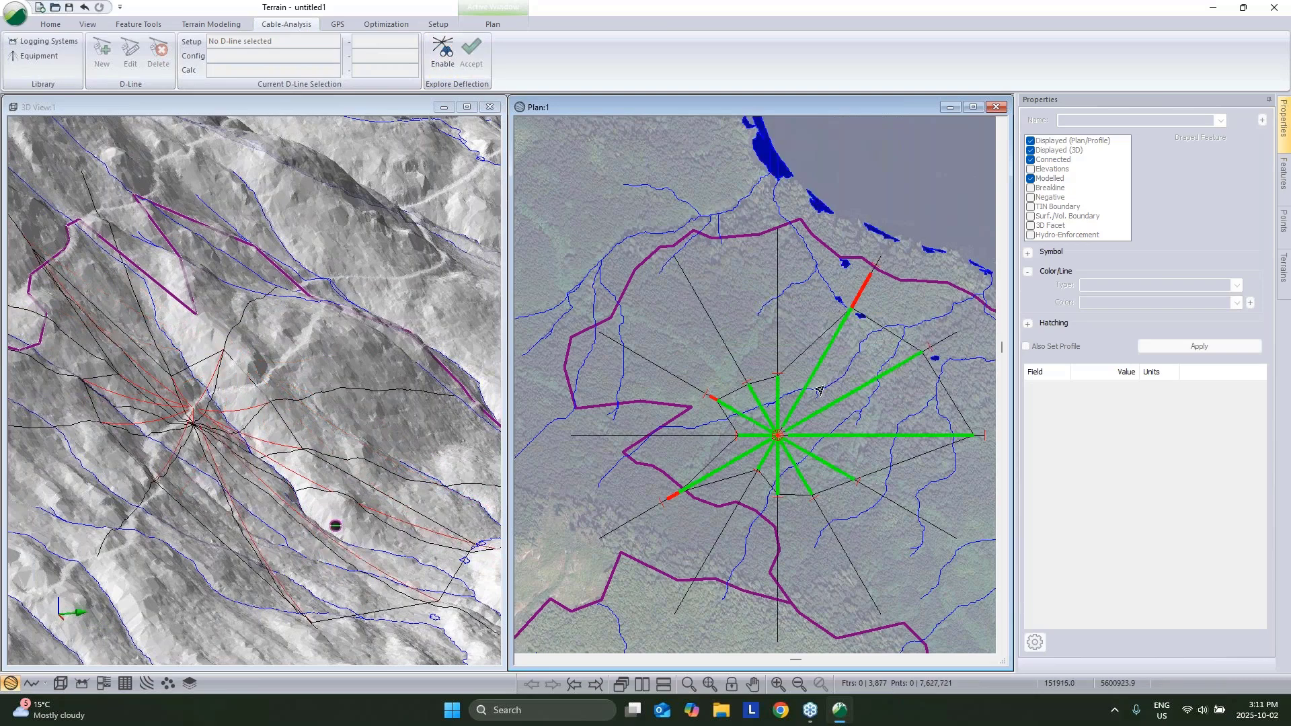
Step: Set the number of radial lines to 24 and accept another deflection set just northeast of the boundary notch
{"action": "left_click", "coordinate": [780, 447]}
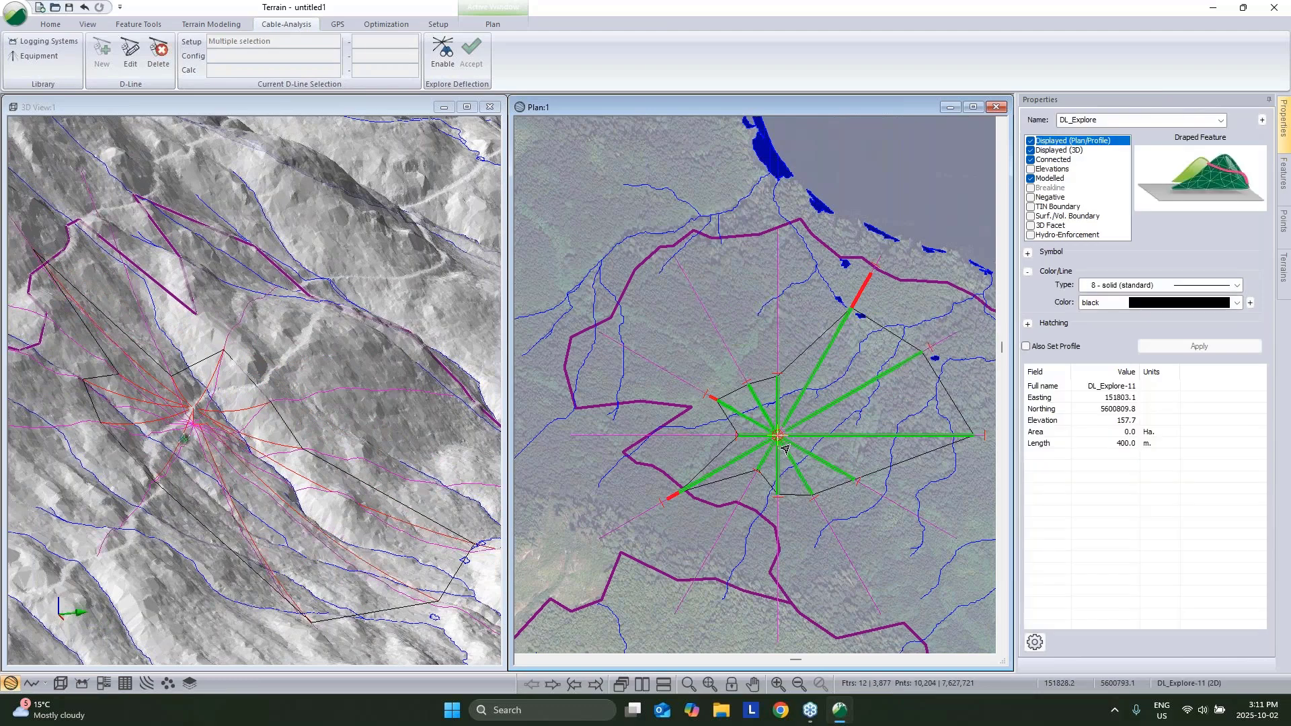
{"action": "left_click", "coordinate": [443, 56]}
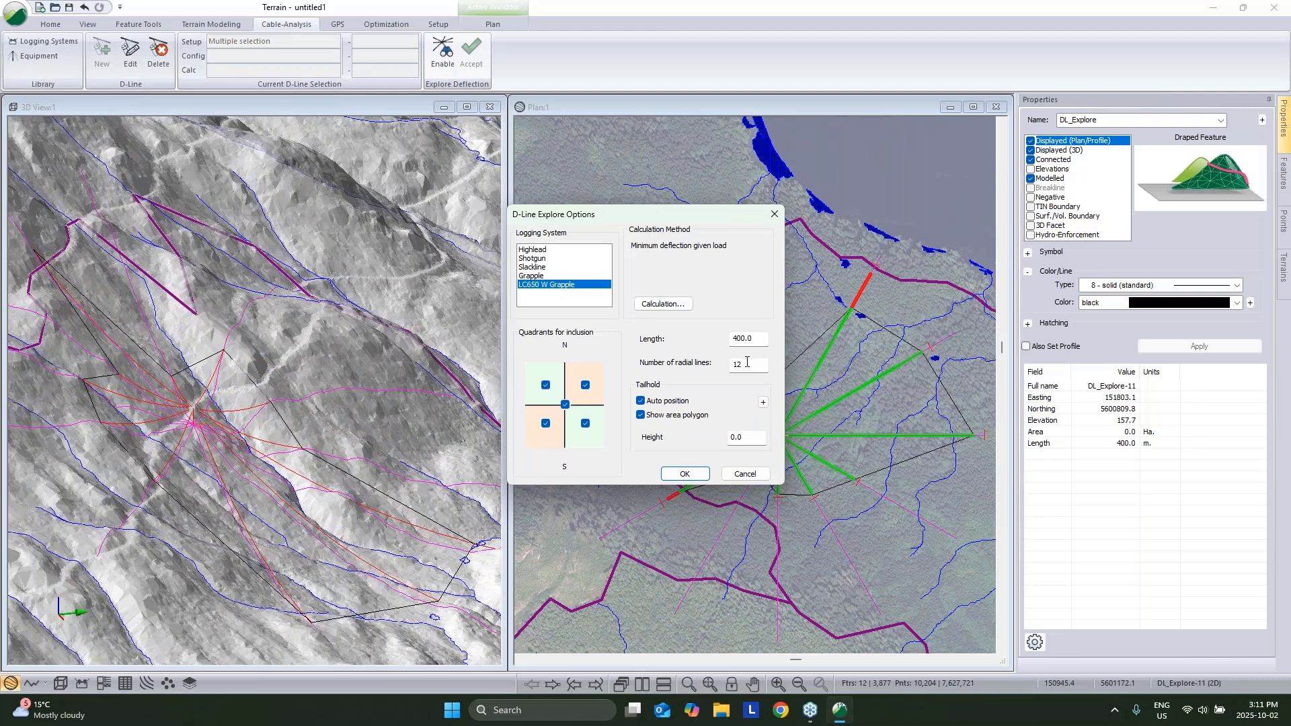
{"action": "left_click_drag", "start_coordinate": [750, 364], "coordinate": [730, 365]}
{"action": "type", "text": "2"}
{"action": "left_click", "coordinate": [699, 472]}
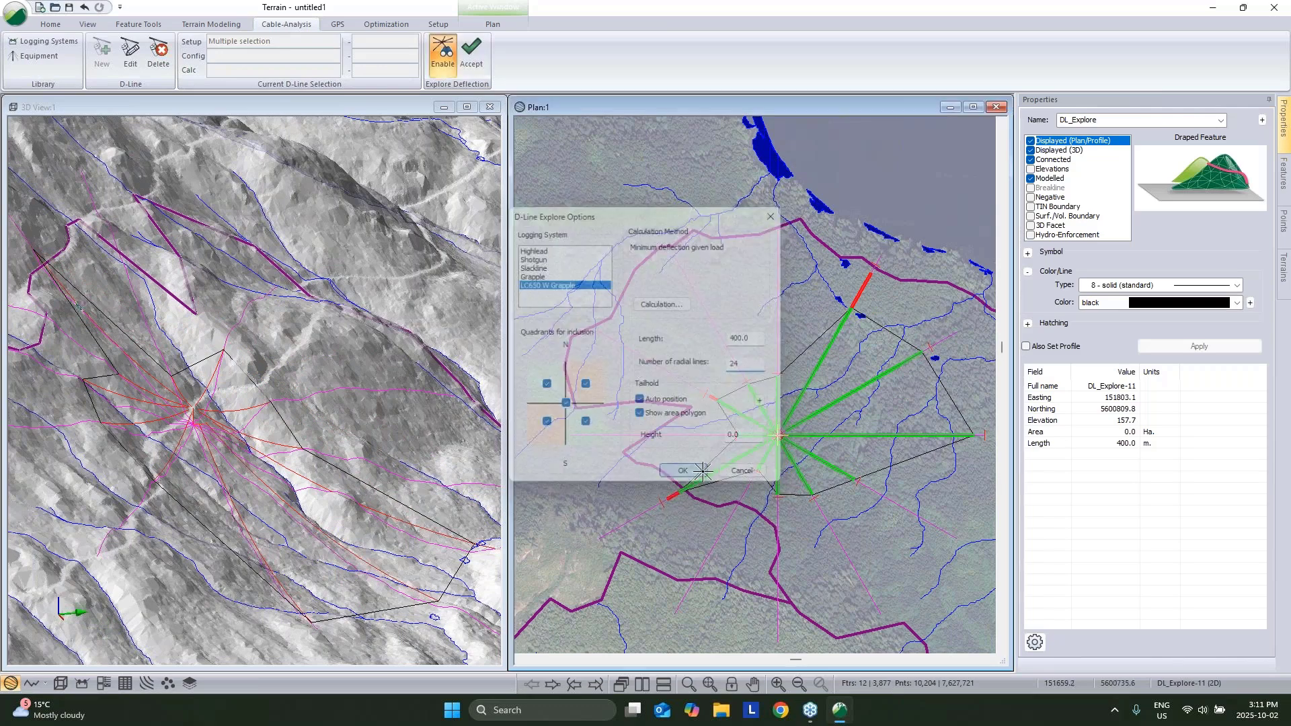
{"action": "left_click", "coordinate": [724, 378]}
{"action": "left_click", "coordinate": [472, 55]}
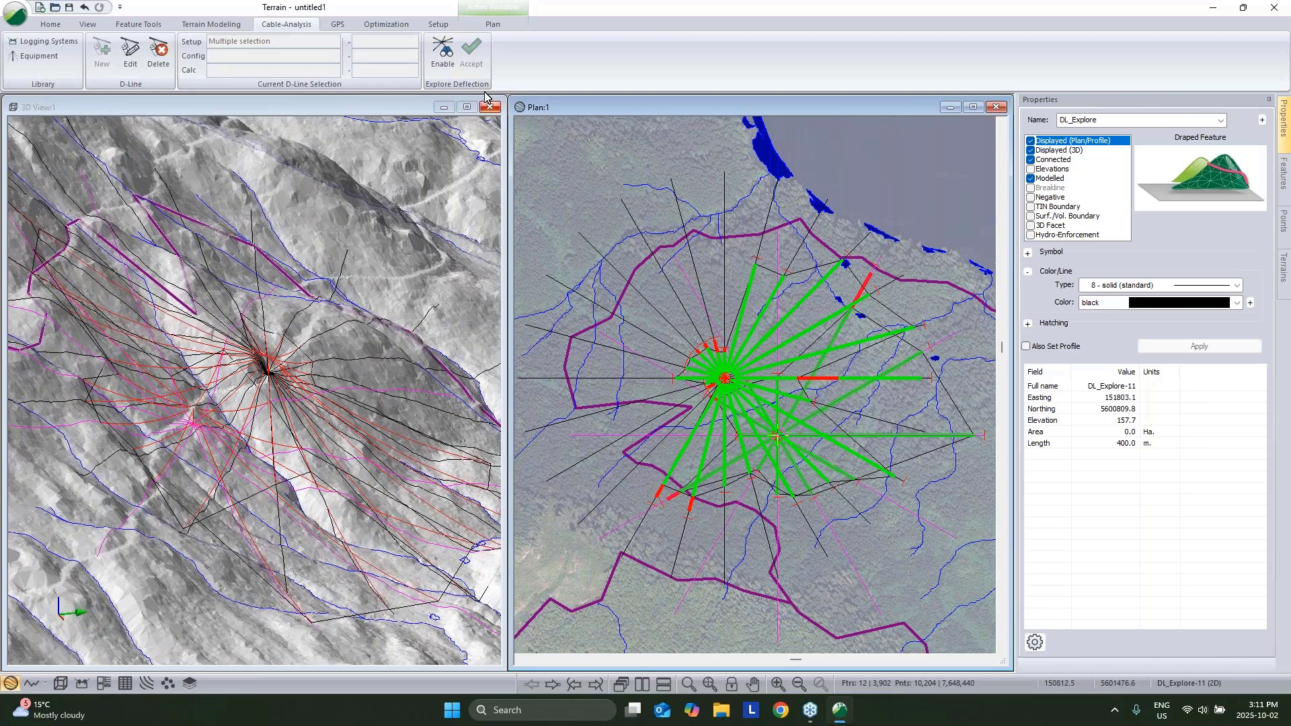
Step: Review the logging systems offered in the D-line explore options without starting a further line set
{"action": "left_click", "coordinate": [442, 52]}
{"action": "left_click", "coordinate": [682, 470]}
{"action": "left_click", "coordinate": [444, 58]}
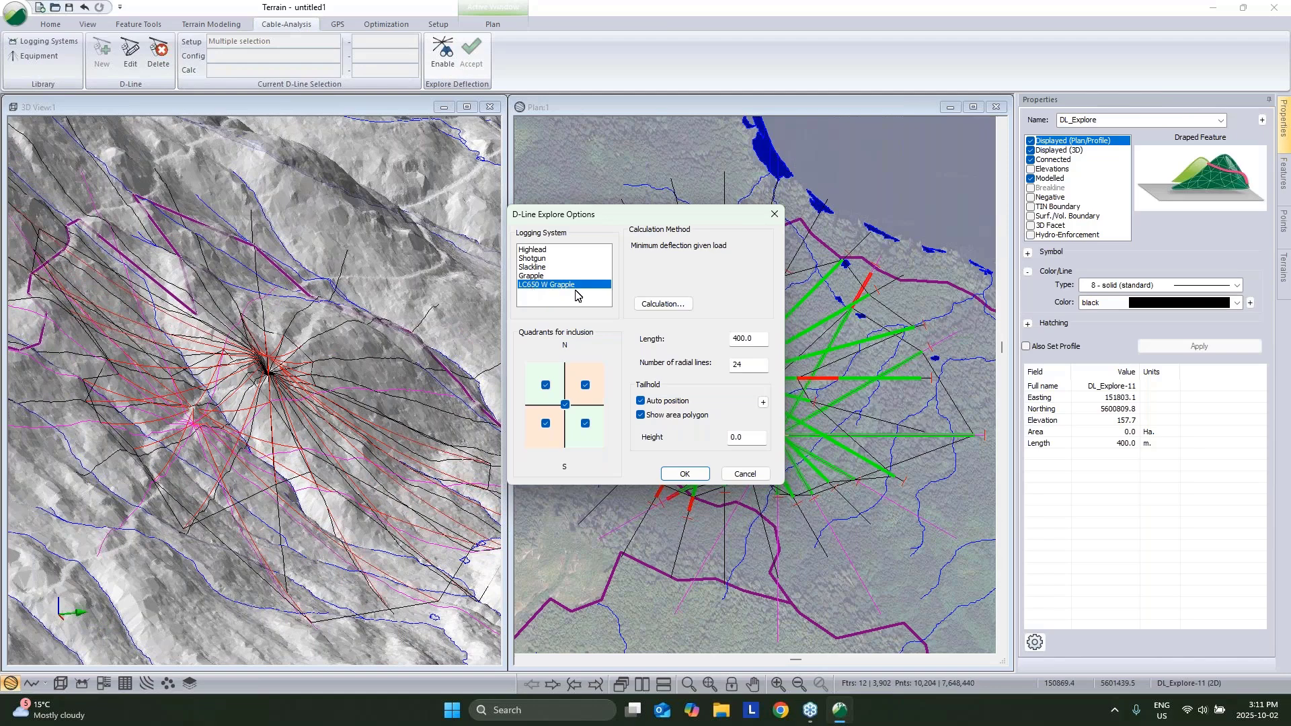
{"action": "left_click", "coordinate": [733, 477]}
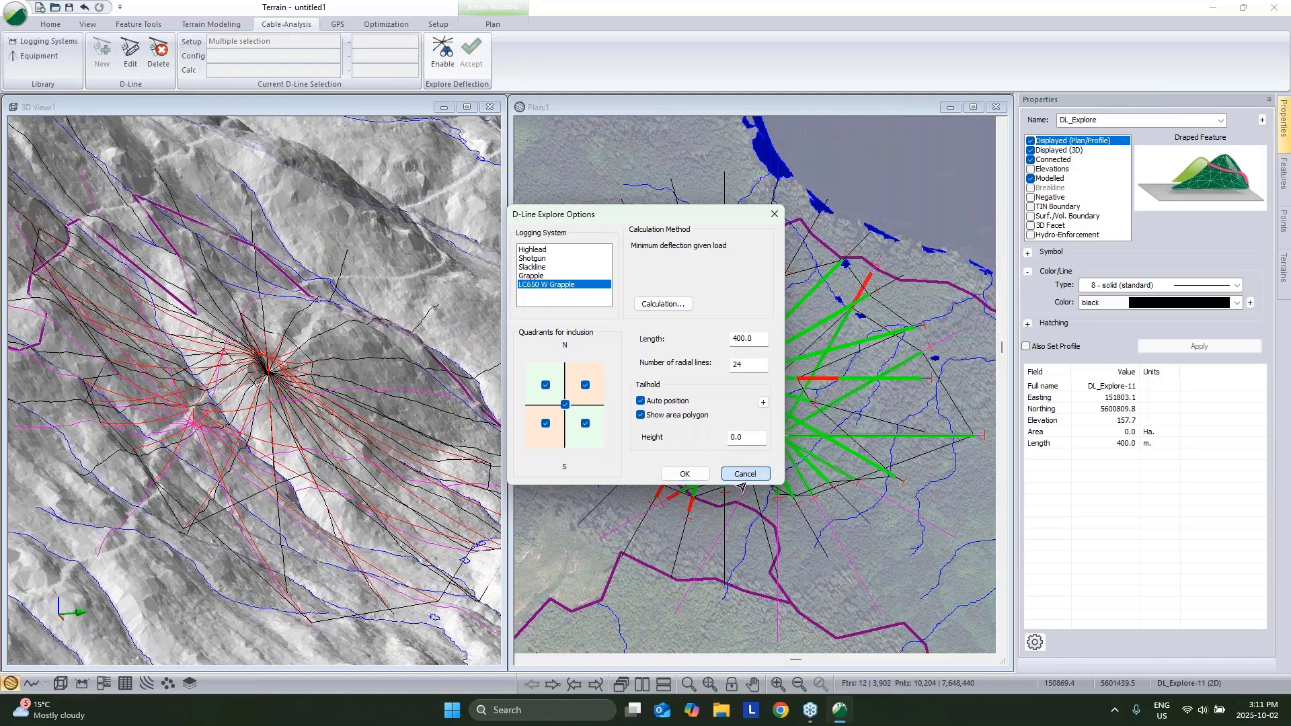
Step: Review the LC650 yarder's working tensions, line weights, maximum line lengths and spar height in the equipment library
{"action": "scroll", "coordinate": [698, 417], "scroll_direction": "down", "scroll_amount": 1}
{"action": "middle_click_drag", "start_coordinate": [697, 417], "coordinate": [413, 167]}
{"action": "left_click", "coordinate": [176, 333]}
{"action": "middle_click_drag", "start_coordinate": [174, 334], "coordinate": [159, 186]}
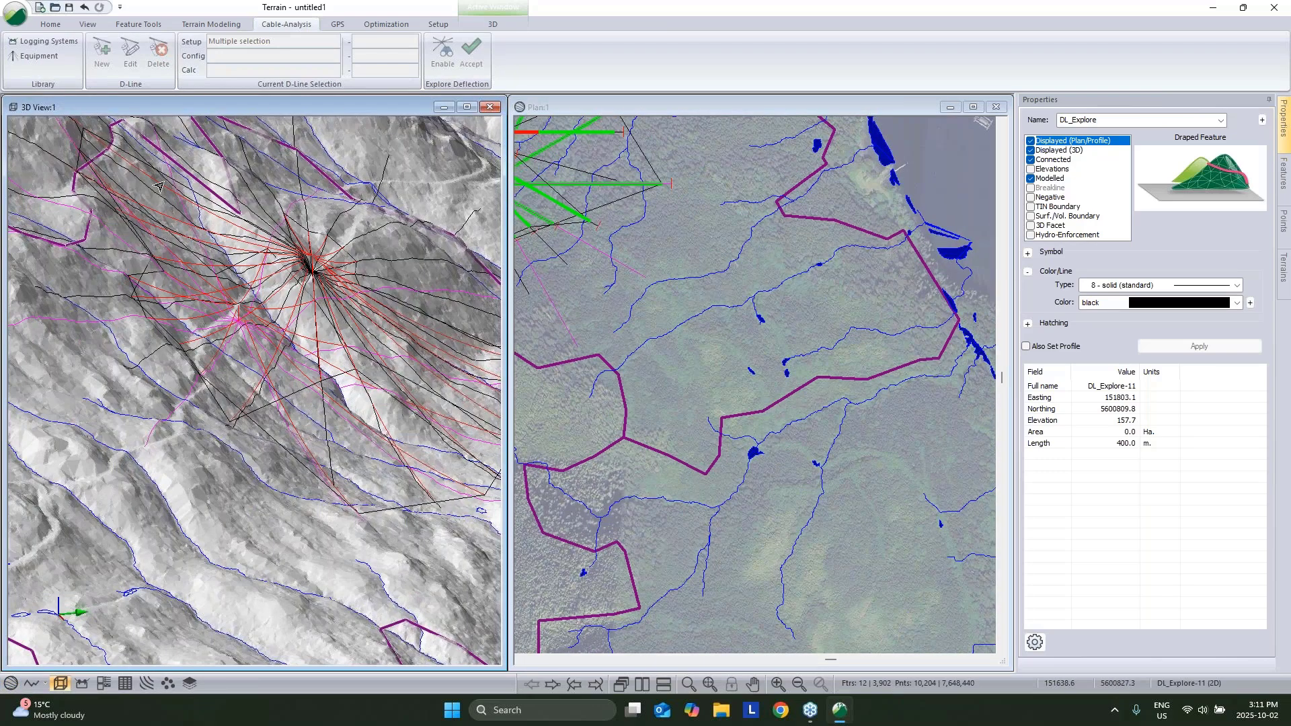
{"action": "left_click", "coordinate": [39, 56]}
{"action": "left_click", "coordinate": [543, 345]}
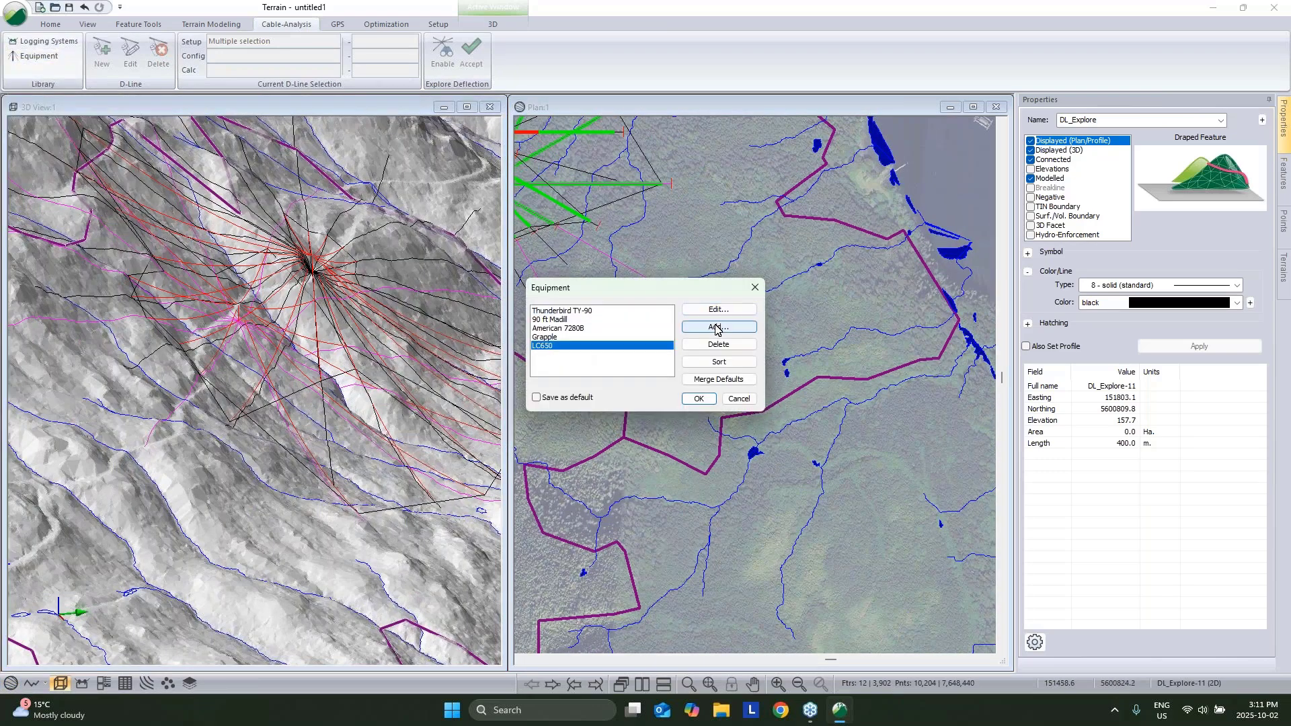
{"action": "left_click", "coordinate": [735, 329]}
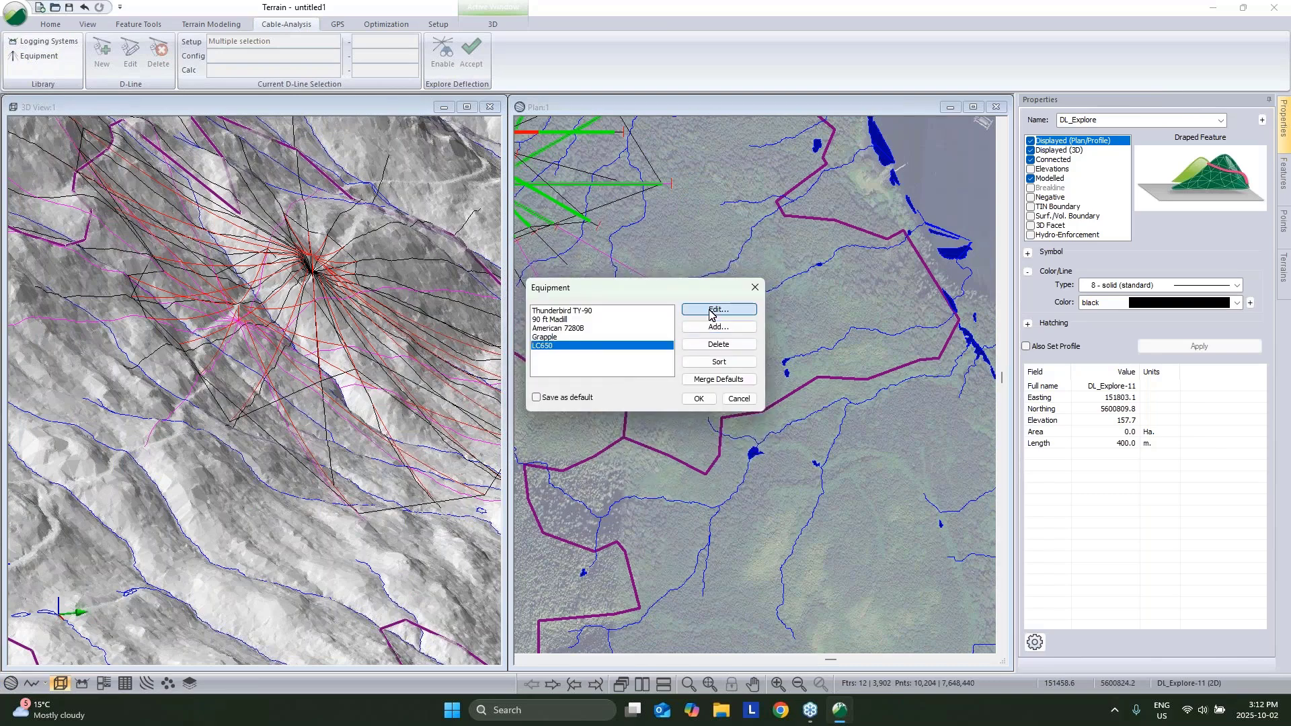
{"action": "left_click", "coordinate": [706, 310]}
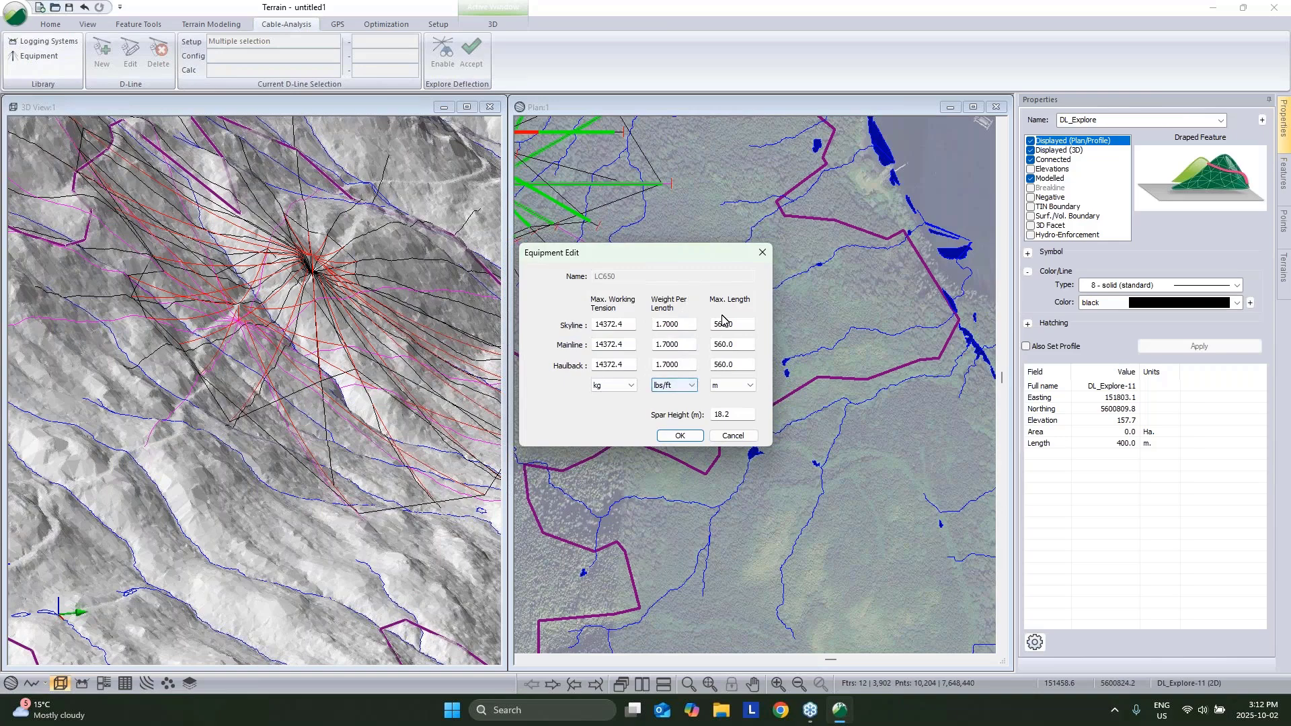
{"action": "left_click", "coordinate": [738, 438]}
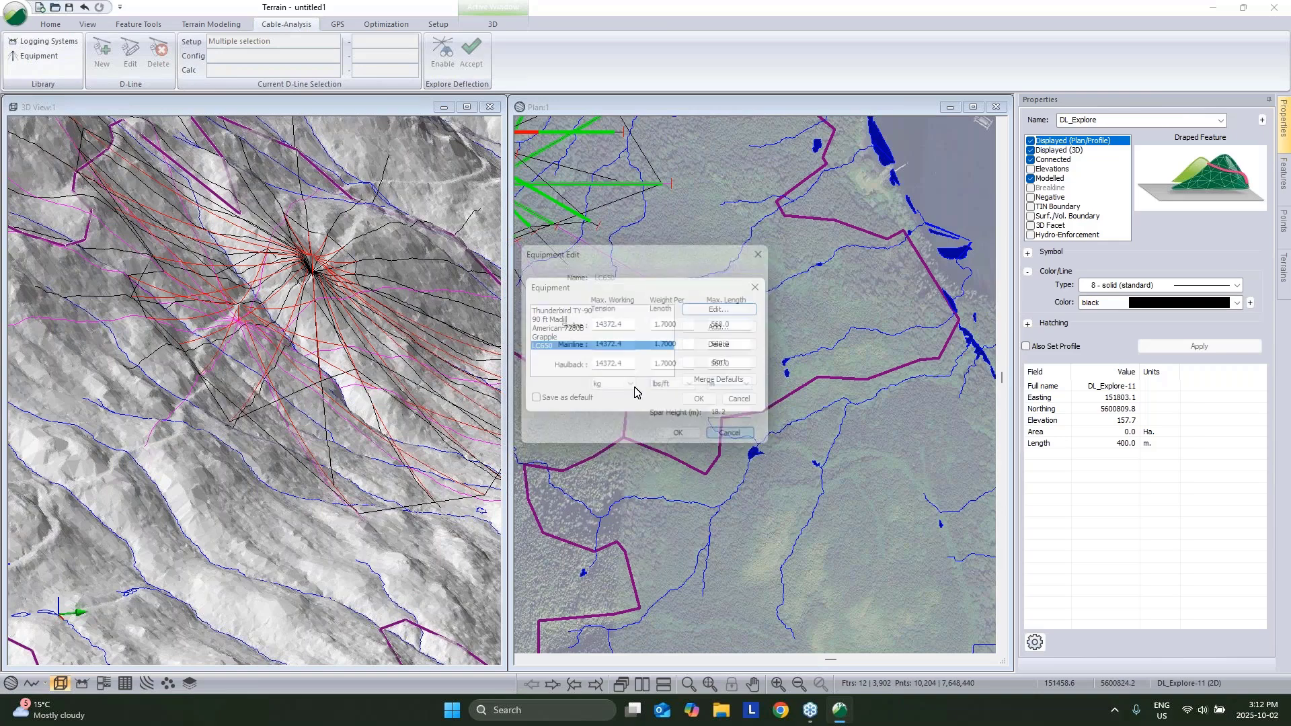
{"action": "left_click", "coordinate": [739, 399]}
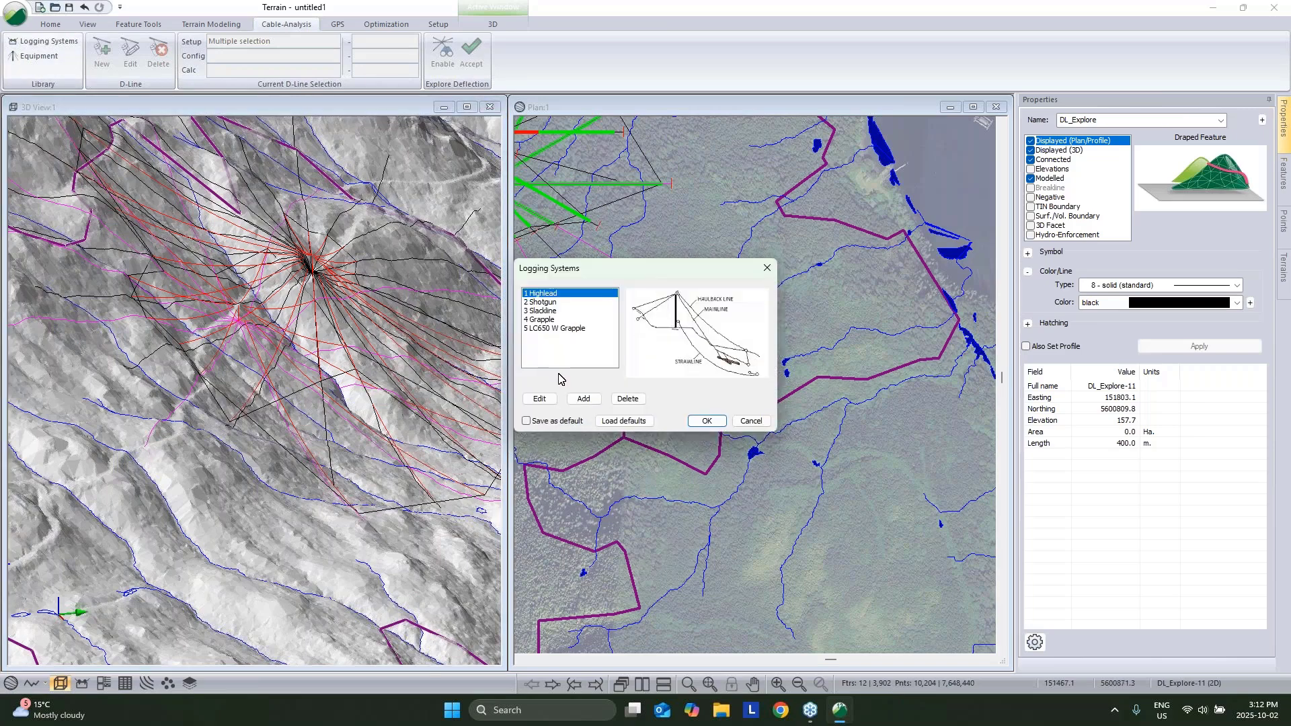
Step: Review the equipment, configuration and carriage weight defined for the LC650 W Grapple logging system
{"action": "left_click", "coordinate": [577, 329]}
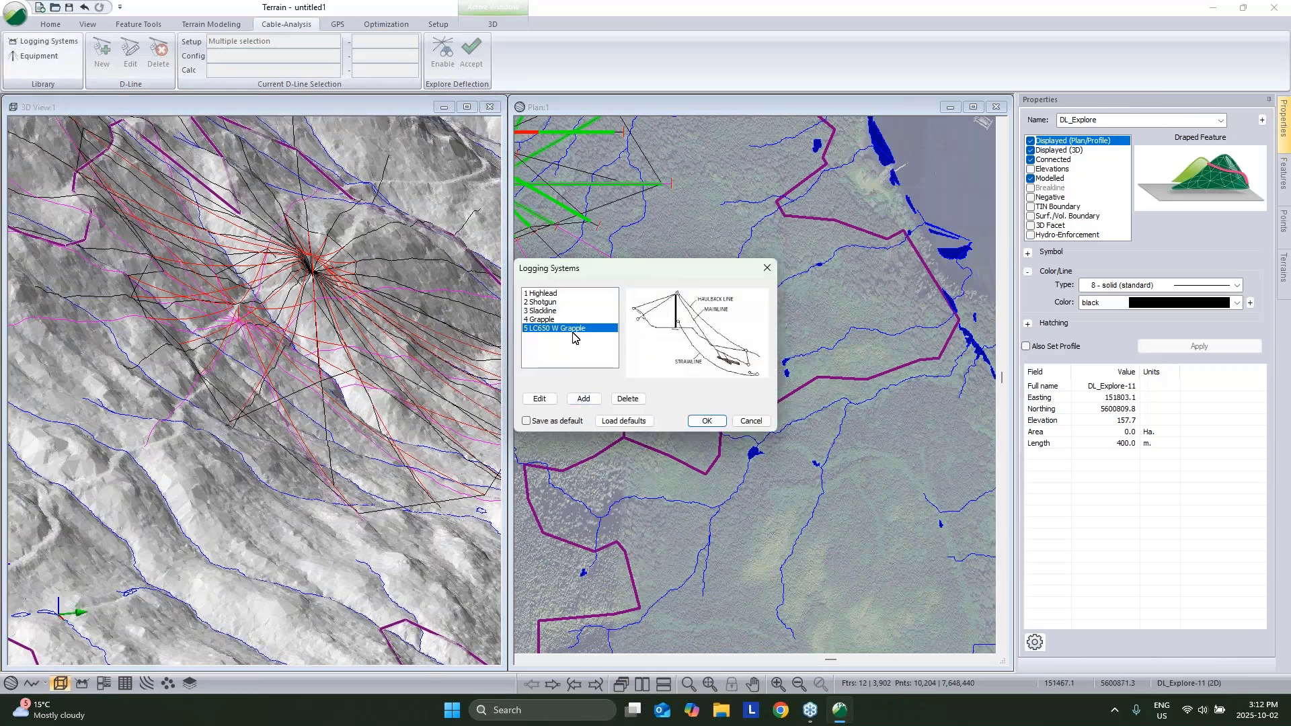
{"action": "left_click", "coordinate": [541, 400]}
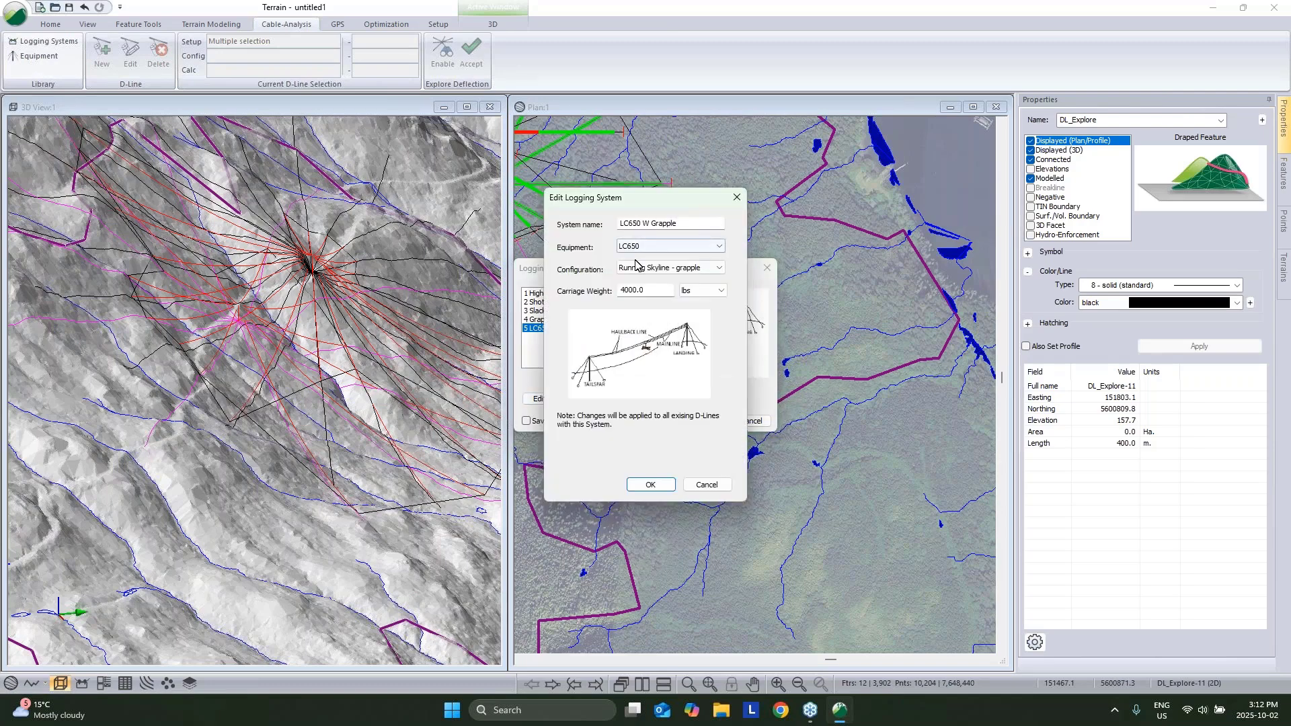
{"action": "left_click", "coordinate": [660, 292]}
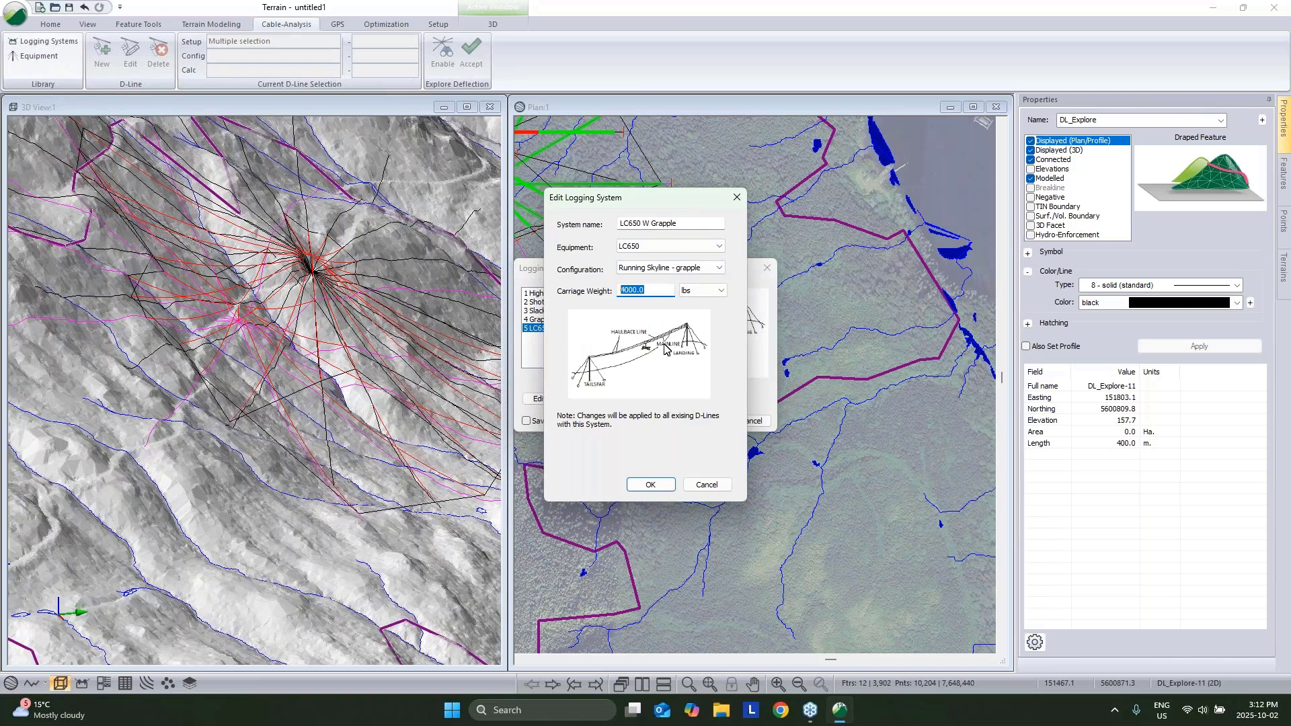
{"action": "left_click", "coordinate": [700, 485]}
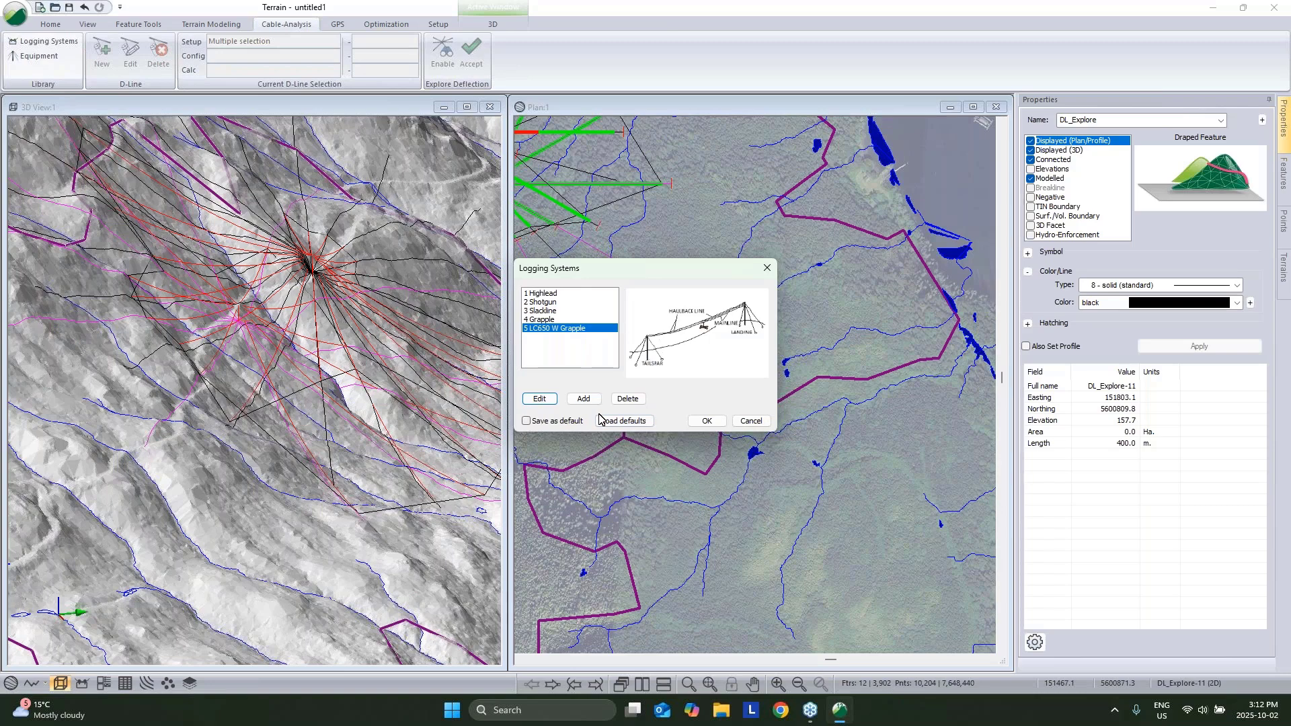
{"action": "left_click", "coordinate": [754, 422]}
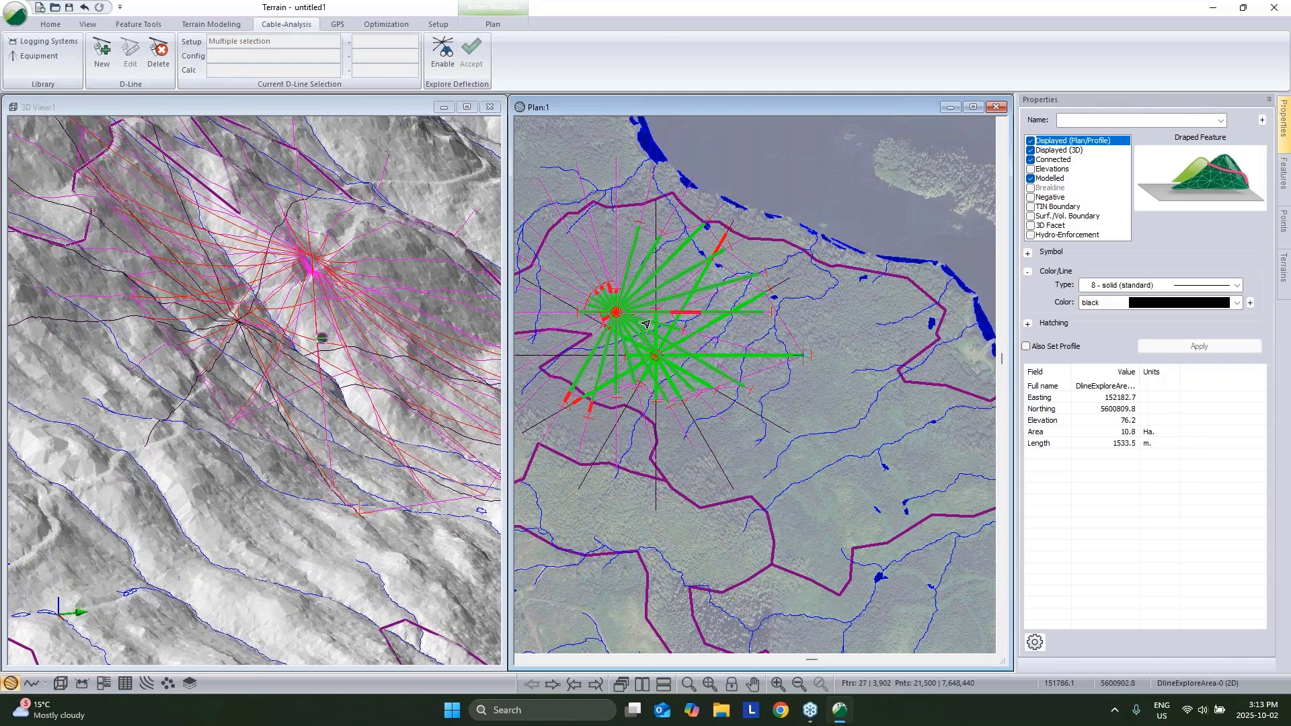
Step: Delete both accepted radial deflection line sets from the harvest unit
{"action": "key", "text": "Delete"}
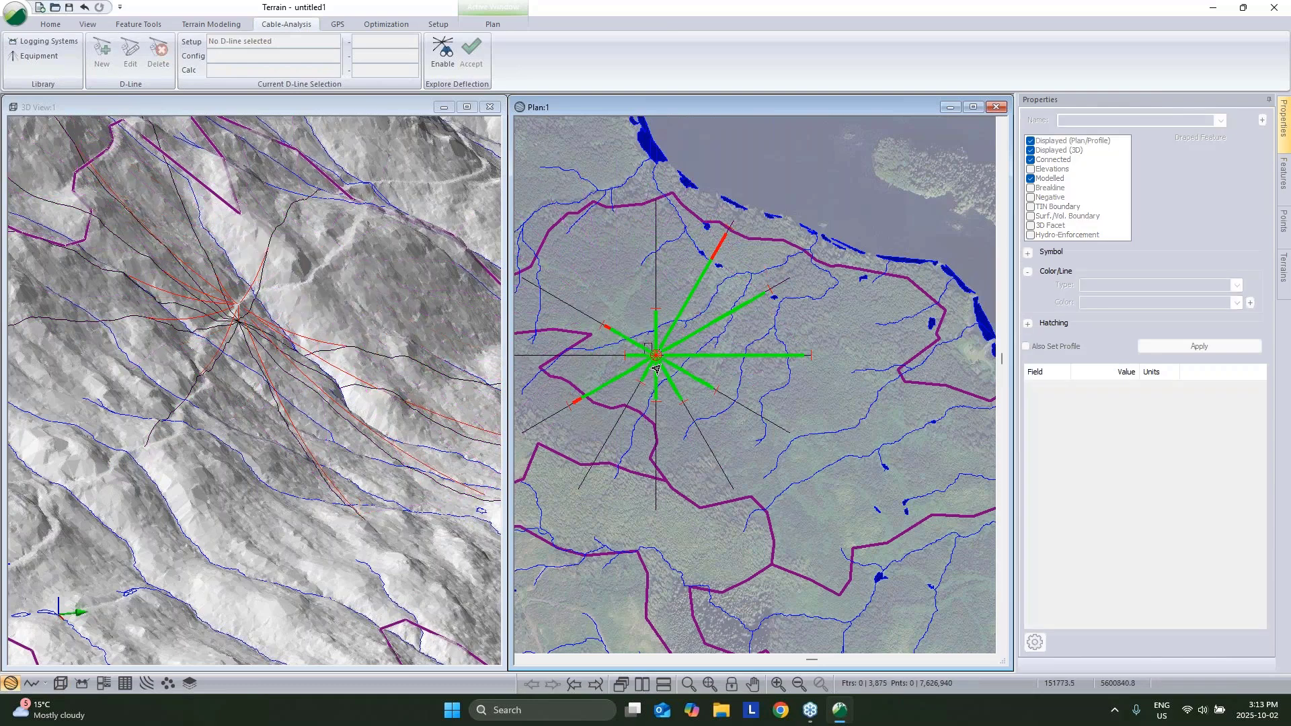
{"action": "left_click", "coordinate": [655, 368]}
{"action": "key", "text": "Delete"}
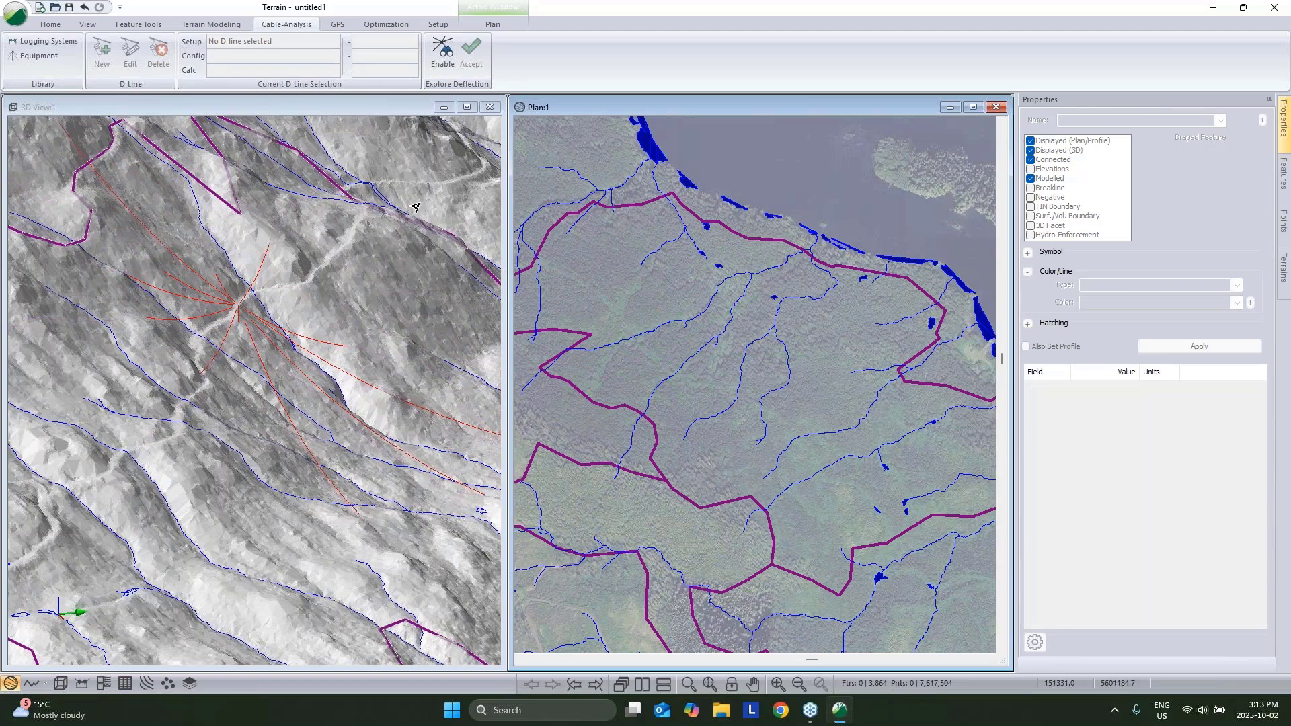
Step: Examine the hillside around the removed landings in 3D, out to the shoreline and unit boundary
{"action": "left_click_drag", "start_coordinate": [416, 208], "coordinate": [478, 143]}
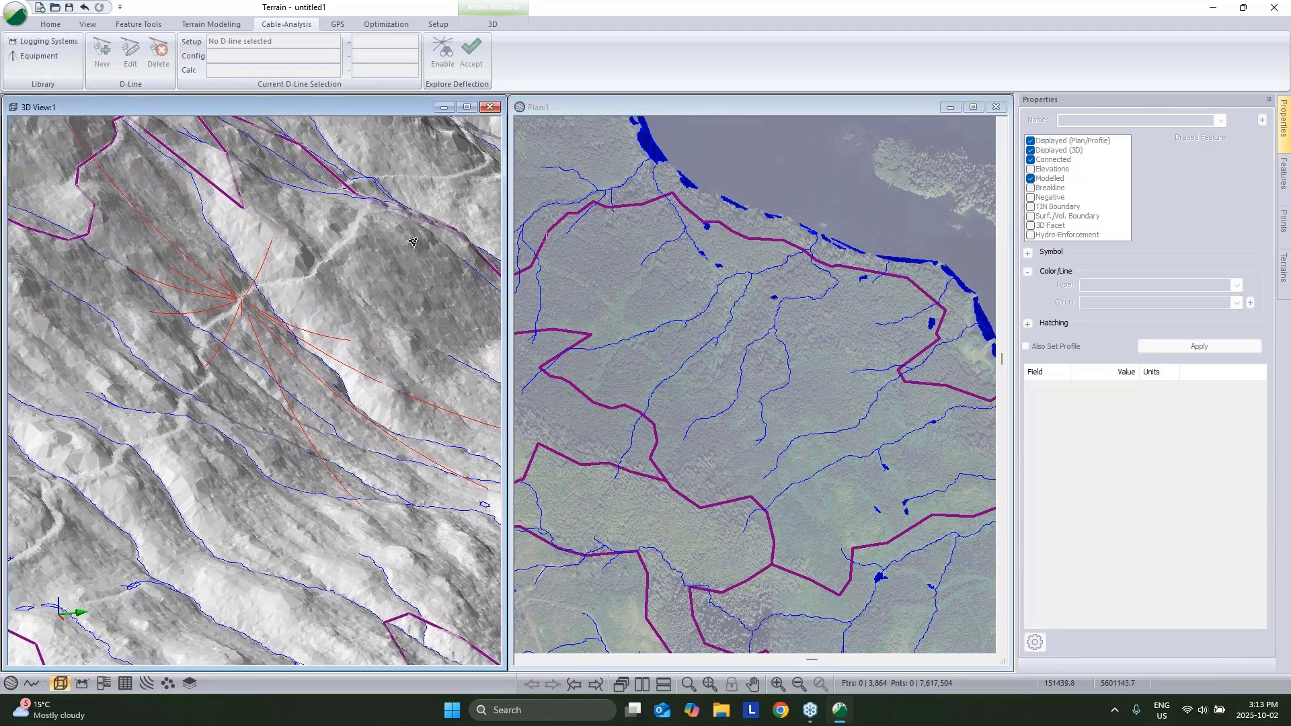
{"action": "left_click_drag", "start_coordinate": [445, 196], "coordinate": [471, 131]}
{"action": "left_click", "coordinate": [470, 131]}
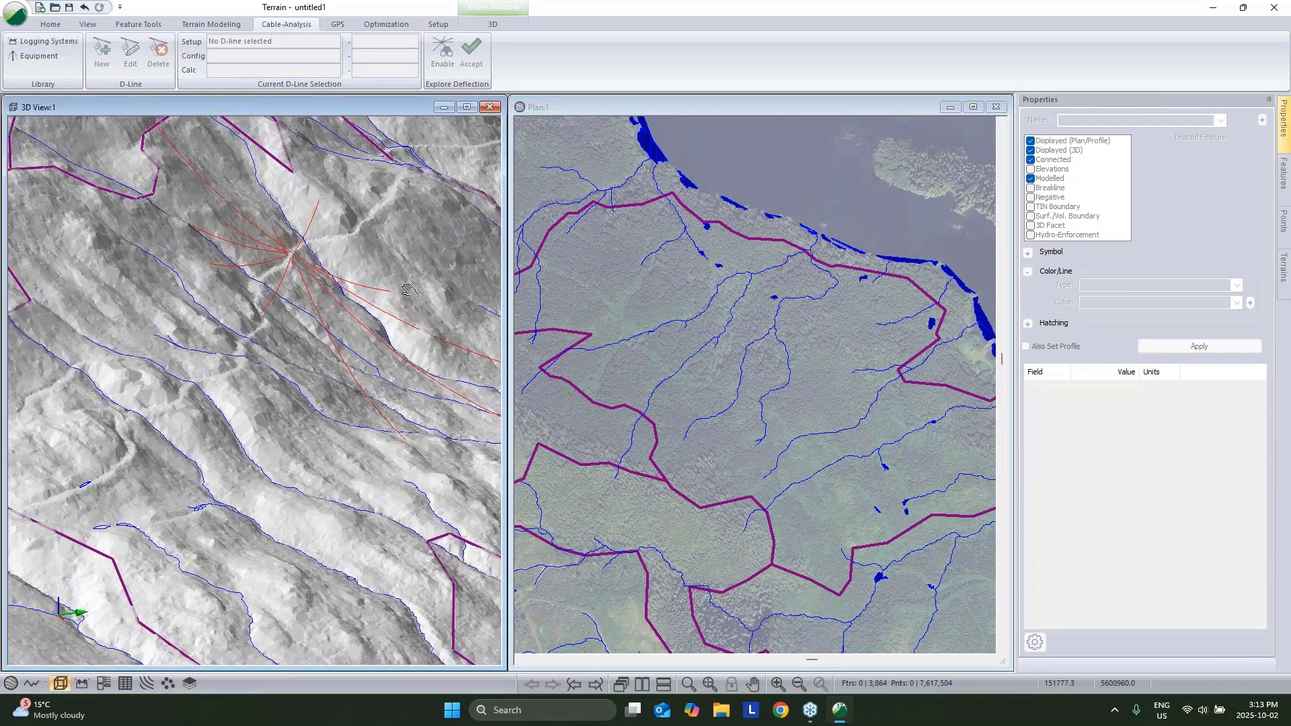
{"action": "left_click_drag", "start_coordinate": [408, 289], "coordinate": [420, 263]}
{"action": "scroll", "coordinate": [424, 269], "scroll_direction": "down", "scroll_amount": 3}
{"action": "left_click_drag", "start_coordinate": [444, 322], "coordinate": [398, 340]}
{"action": "scroll", "coordinate": [398, 339], "scroll_direction": "down", "scroll_amount": 3}
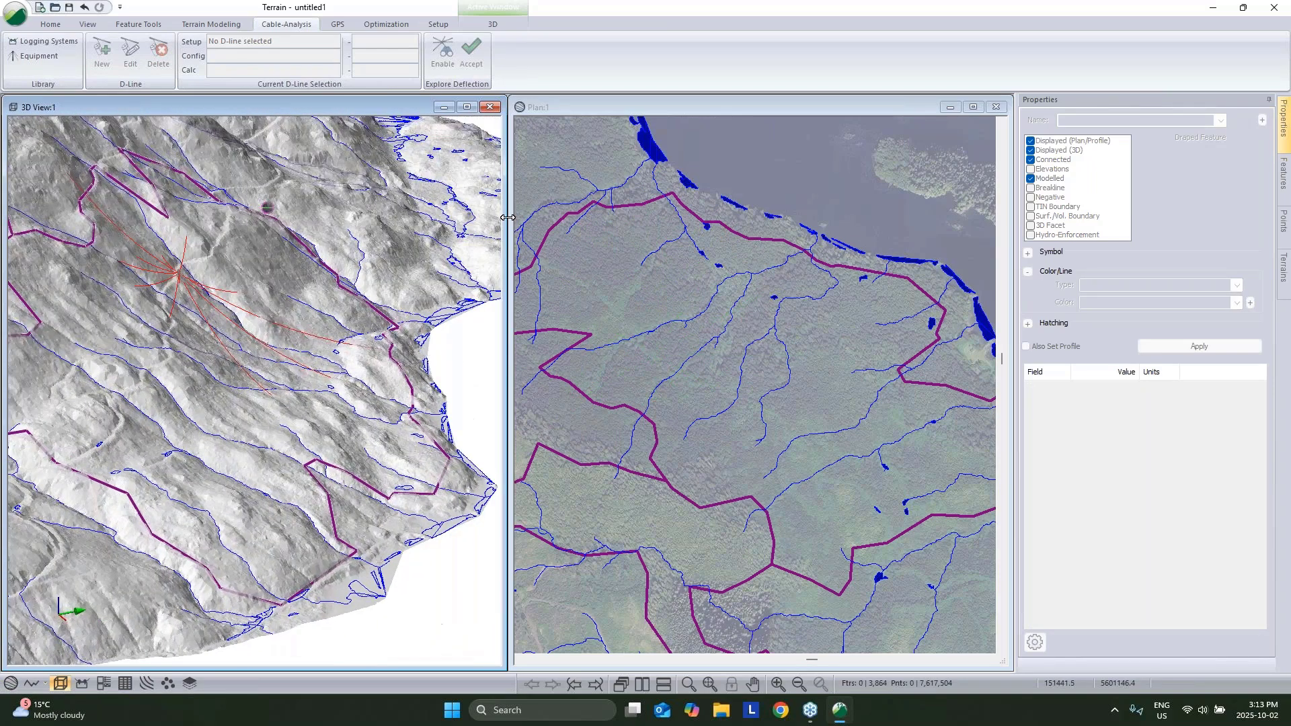
Step: Replace the split layout with a maximized plan view and bring up a full-size 3D view of the terrain
{"action": "left_click", "coordinate": [490, 107]}
{"action": "left_click", "coordinate": [972, 108]}
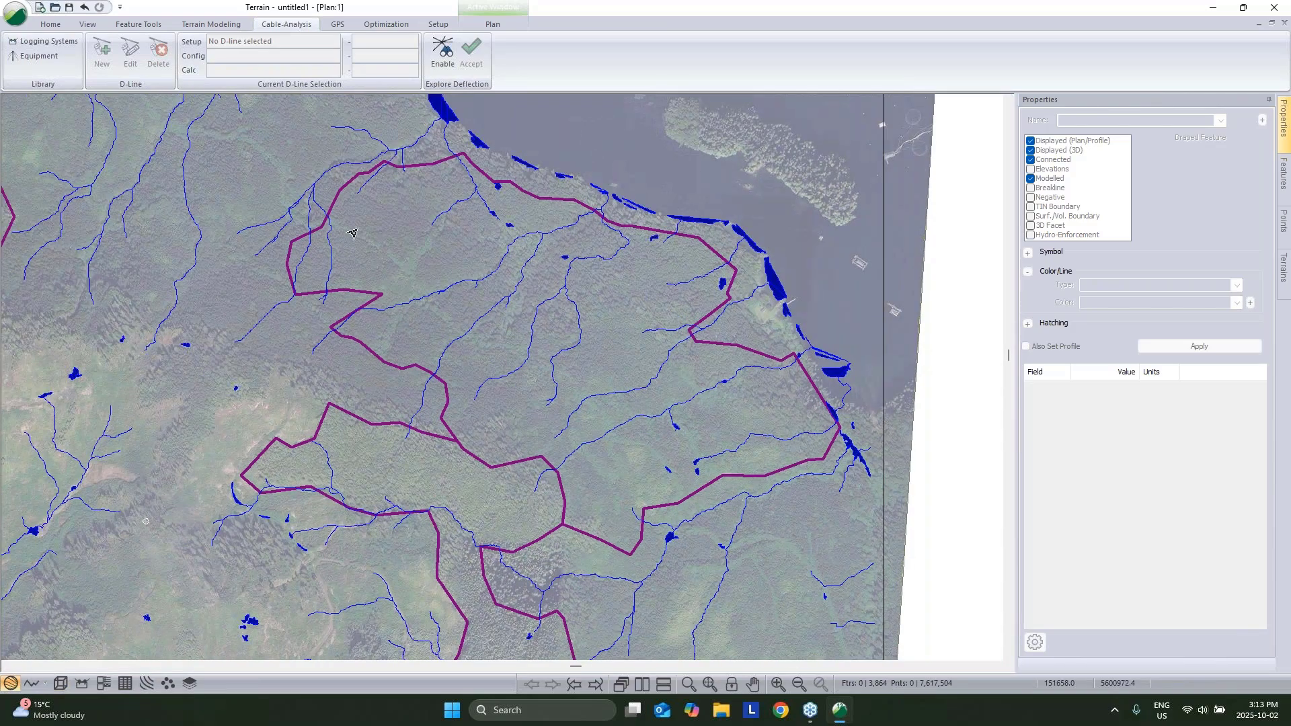
{"action": "mouse_move", "coordinate": [327, 224]}
{"action": "left_click", "coordinate": [60, 684]}
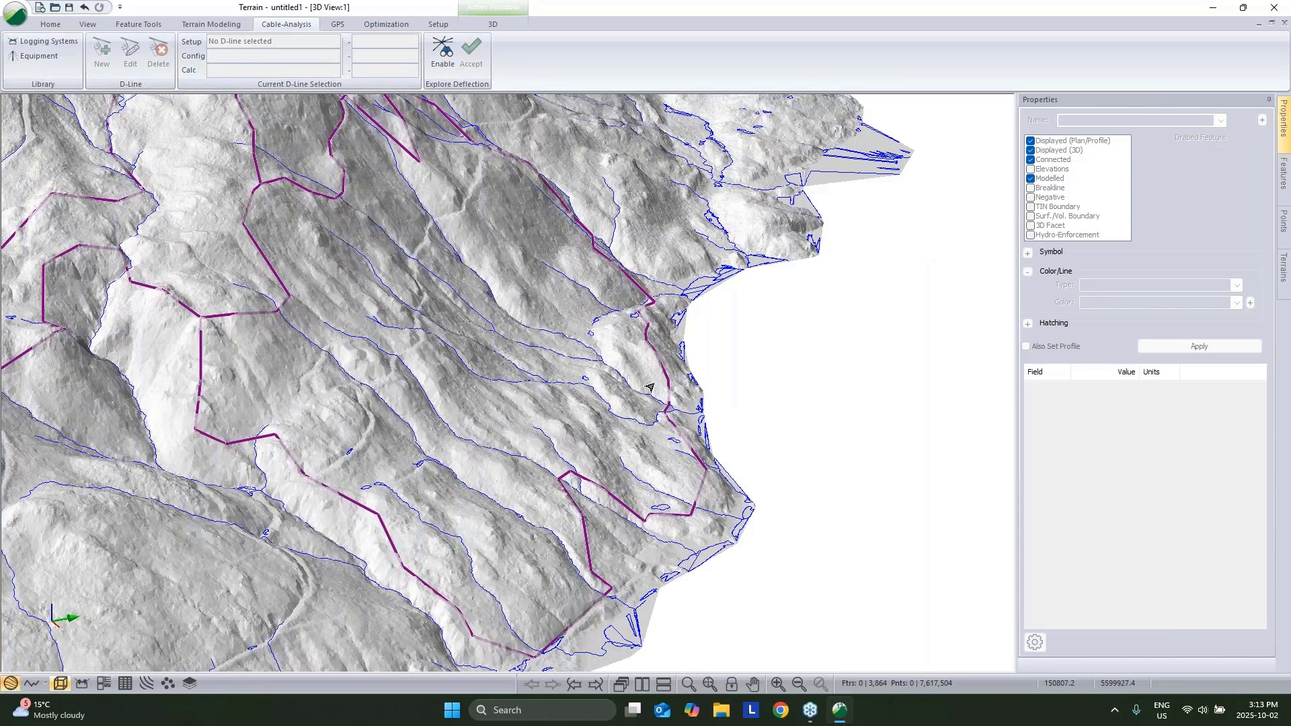
Step: Examine the harvest unit's slopes, stream gullies and existing road from the shoreline side in 3D
{"action": "left_click_drag", "start_coordinate": [538, 356], "coordinate": [550, 285]}
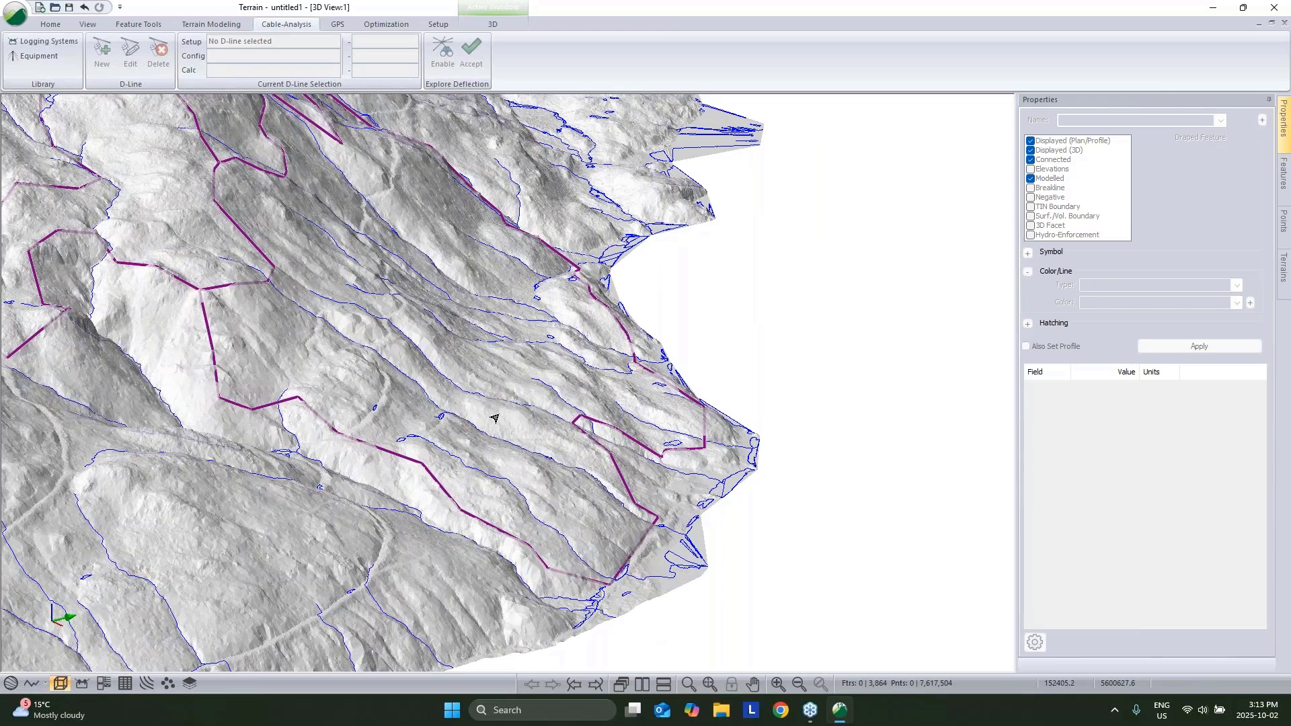
{"action": "mouse_move", "coordinate": [494, 418]}
{"action": "middle_click_drag", "start_coordinate": [586, 256], "coordinate": [568, 316]}
{"action": "mouse_move", "coordinate": [569, 316]}
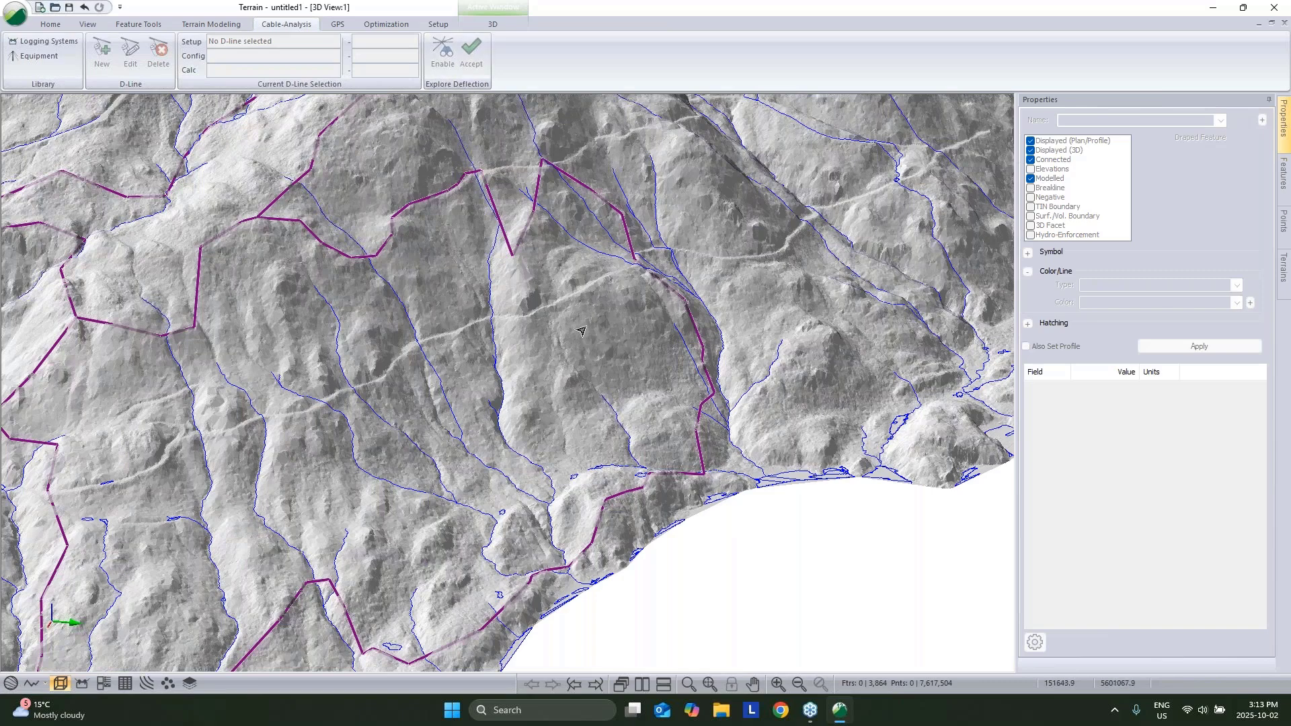
{"action": "middle_click_drag", "start_coordinate": [609, 336], "coordinate": [669, 347]}
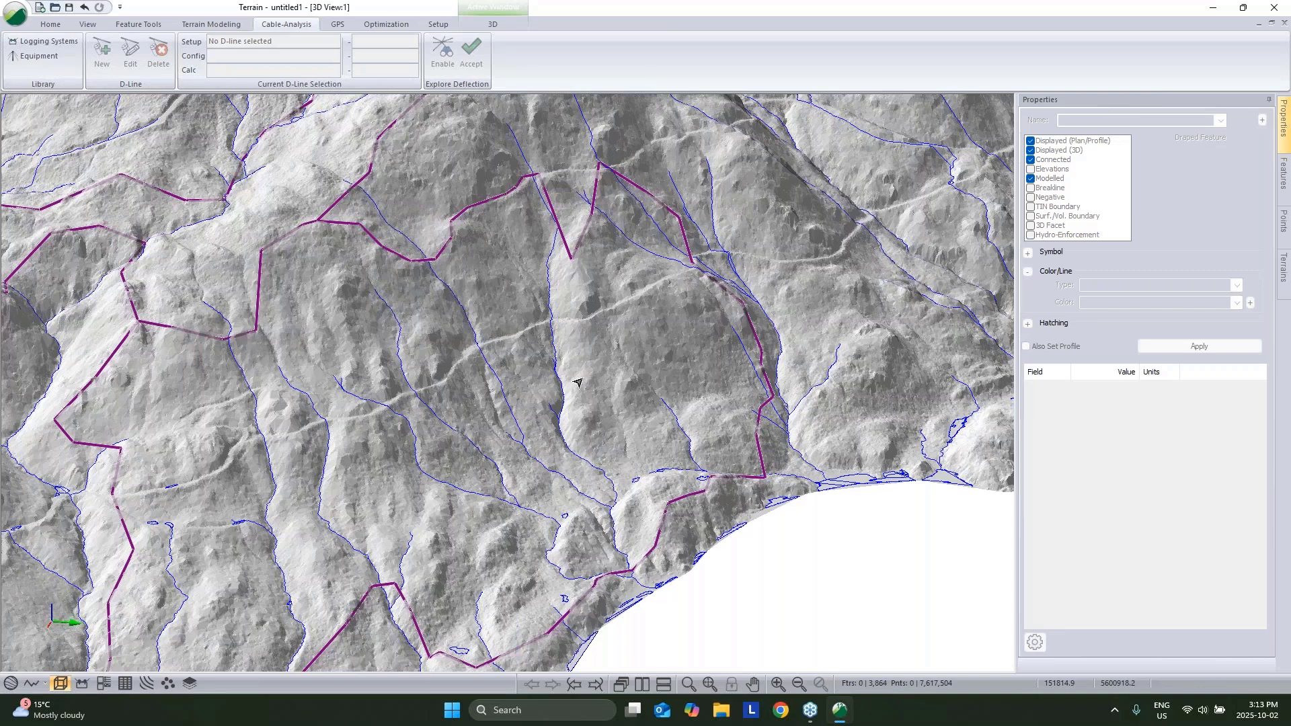
{"action": "mouse_move", "coordinate": [582, 382]}
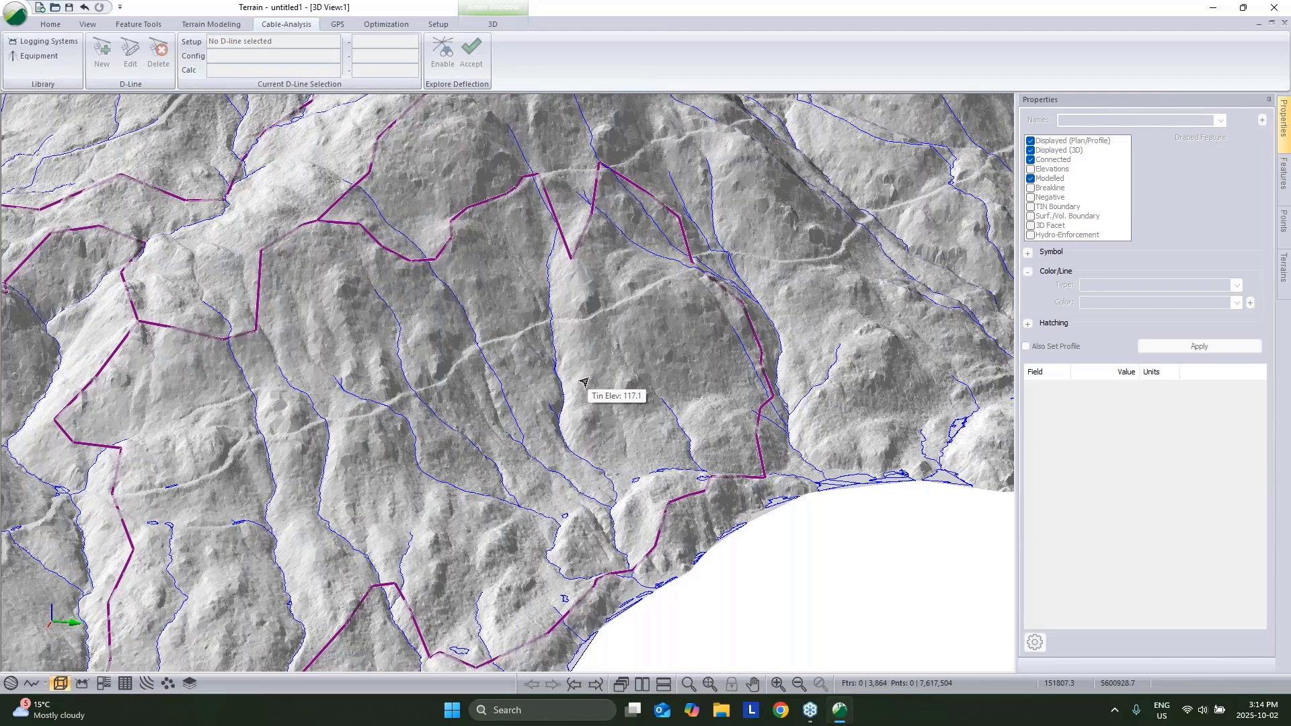
{"action": "middle_click_drag", "start_coordinate": [619, 488], "coordinate": [500, 306]}
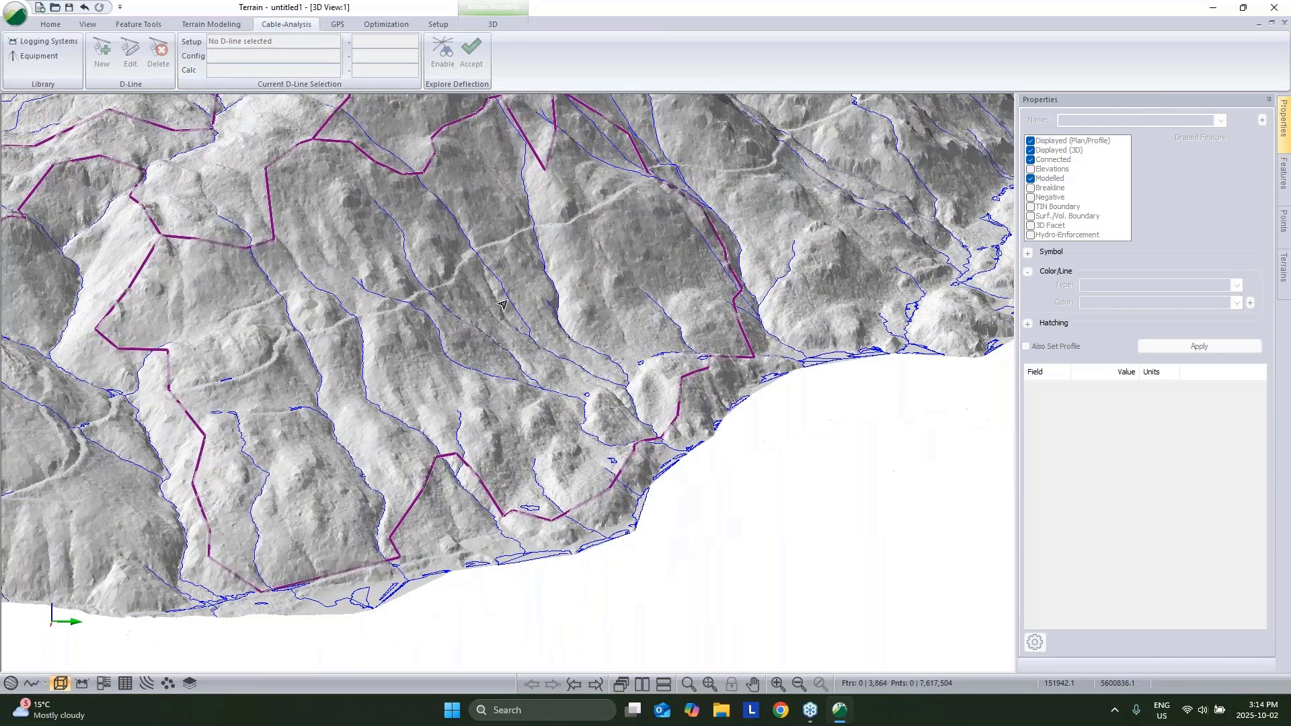
{"action": "mouse_move", "coordinate": [601, 214]}
{"action": "scroll", "coordinate": [464, 218], "scroll_direction": "up", "scroll_amount": 2}
{"action": "scroll", "coordinate": [441, 302], "scroll_direction": "up", "scroll_amount": 2}
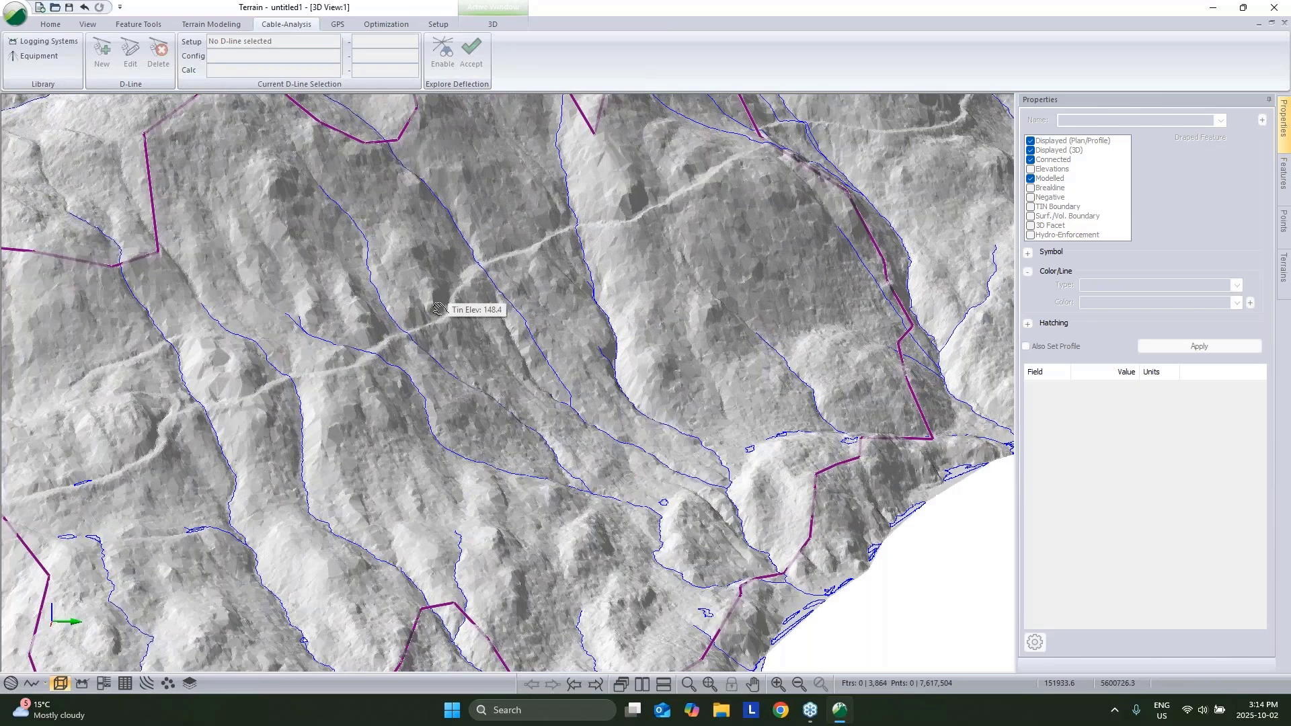
Step: Examine the terrain along the road and around the boundary notch in 3D from several angles for landing locations
{"action": "middle_click_drag", "start_coordinate": [438, 309], "coordinate": [547, 246]}
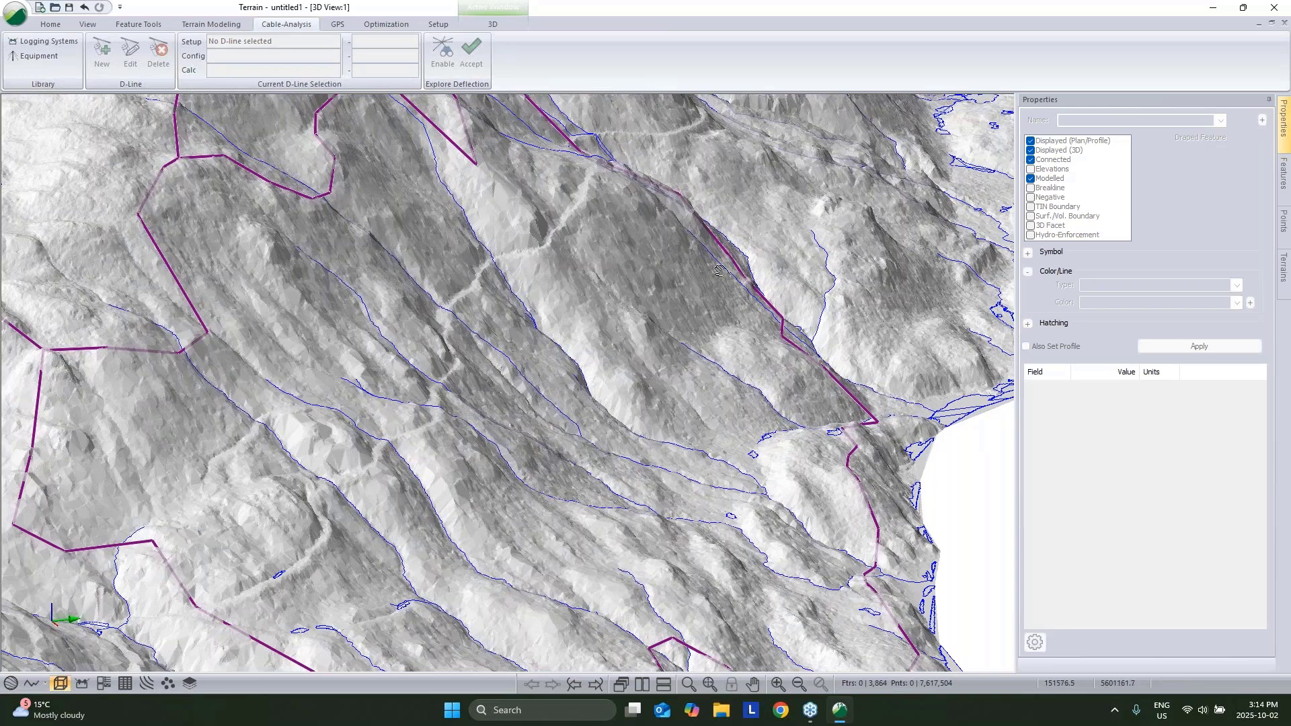
{"action": "middle_click_drag", "start_coordinate": [720, 270], "coordinate": [757, 334]}
{"action": "left_click_drag", "start_coordinate": [757, 334], "coordinate": [480, 347]}
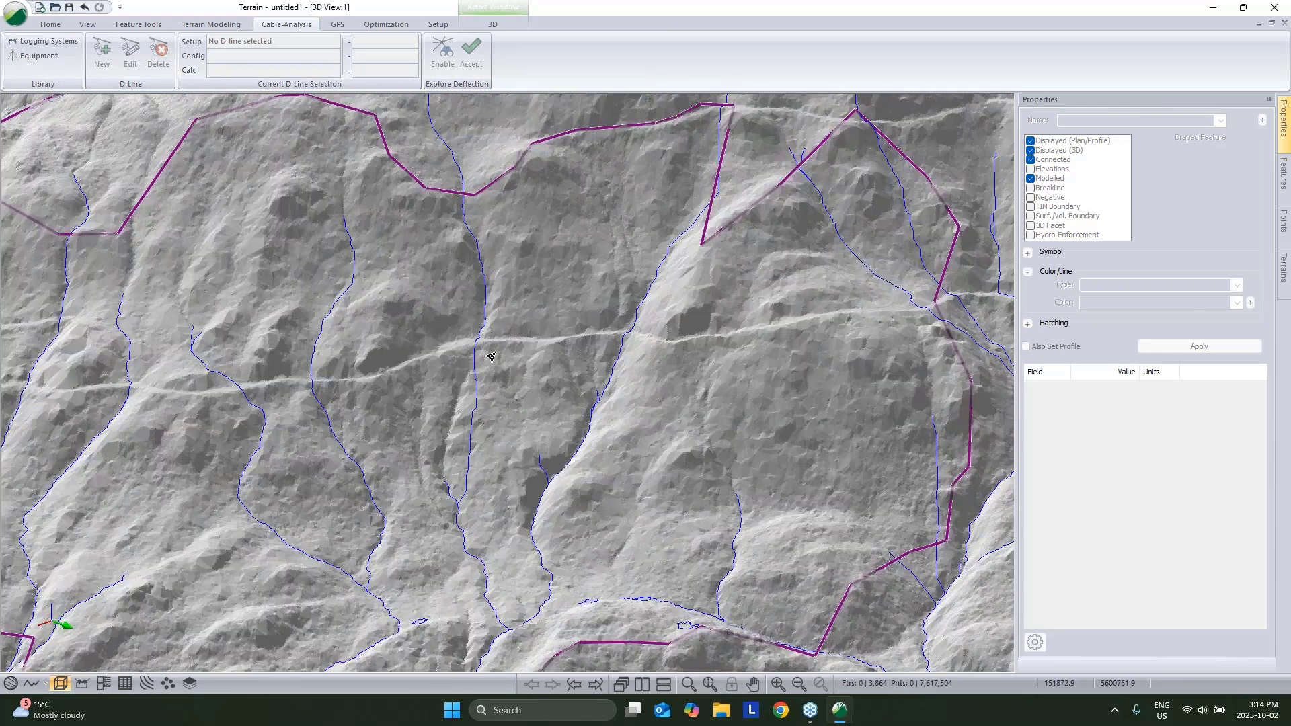
{"action": "middle_click_drag", "start_coordinate": [786, 380], "coordinate": [730, 384]}
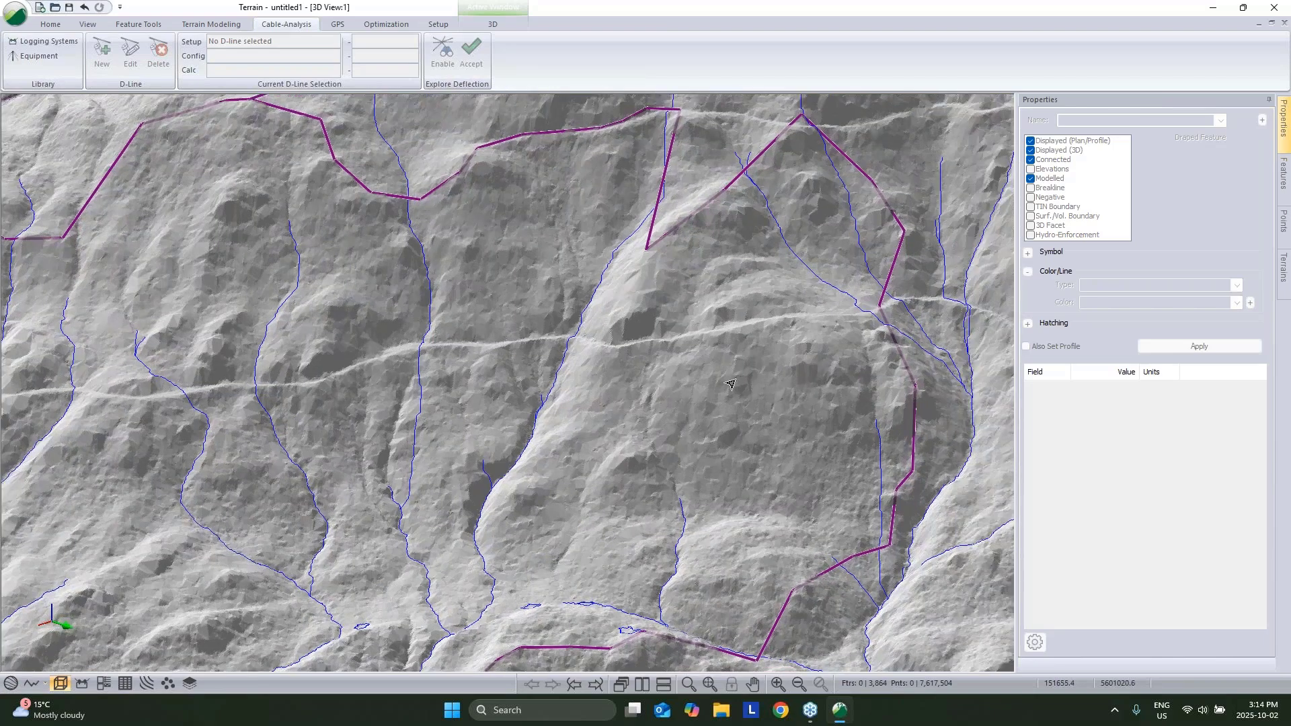
{"action": "left_click_drag", "start_coordinate": [730, 384], "coordinate": [604, 379]}
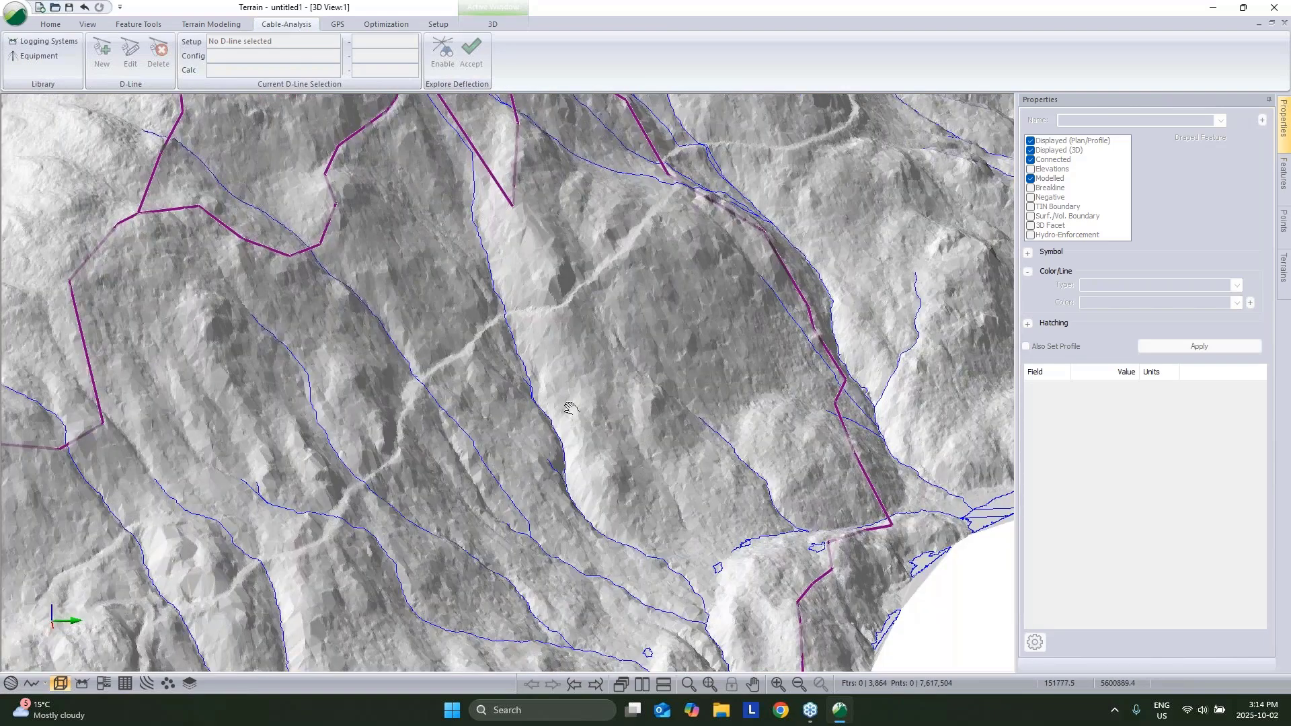
{"action": "middle_click_drag", "start_coordinate": [571, 408], "coordinate": [585, 449]}
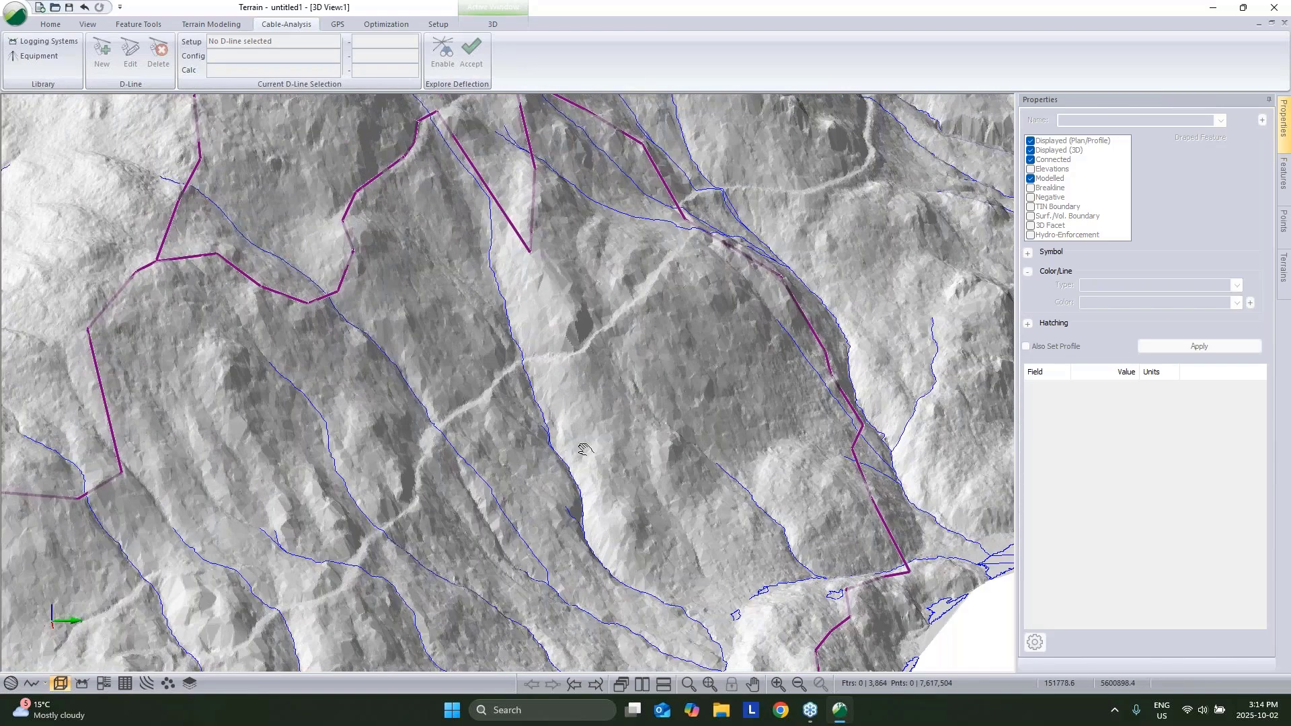
{"action": "left_click_drag", "start_coordinate": [584, 449], "coordinate": [474, 425]}
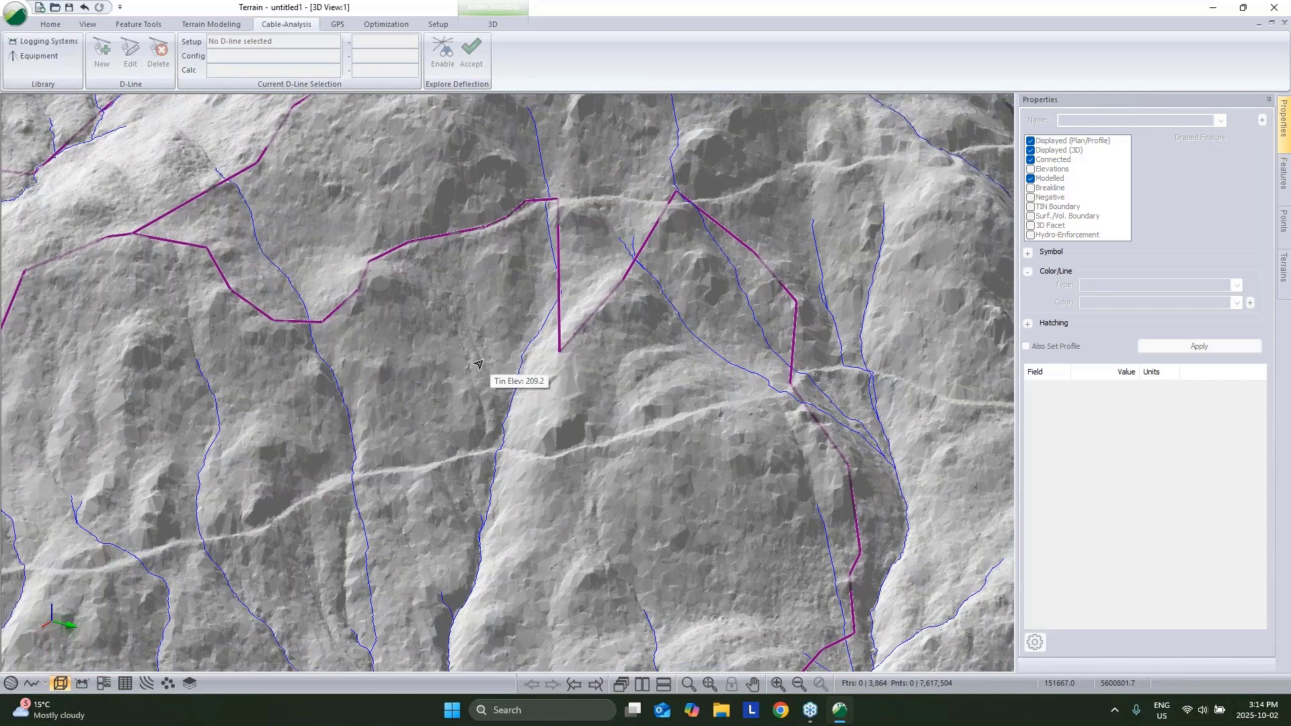
{"action": "scroll", "coordinate": [467, 373], "scroll_direction": "down", "scroll_amount": 2}
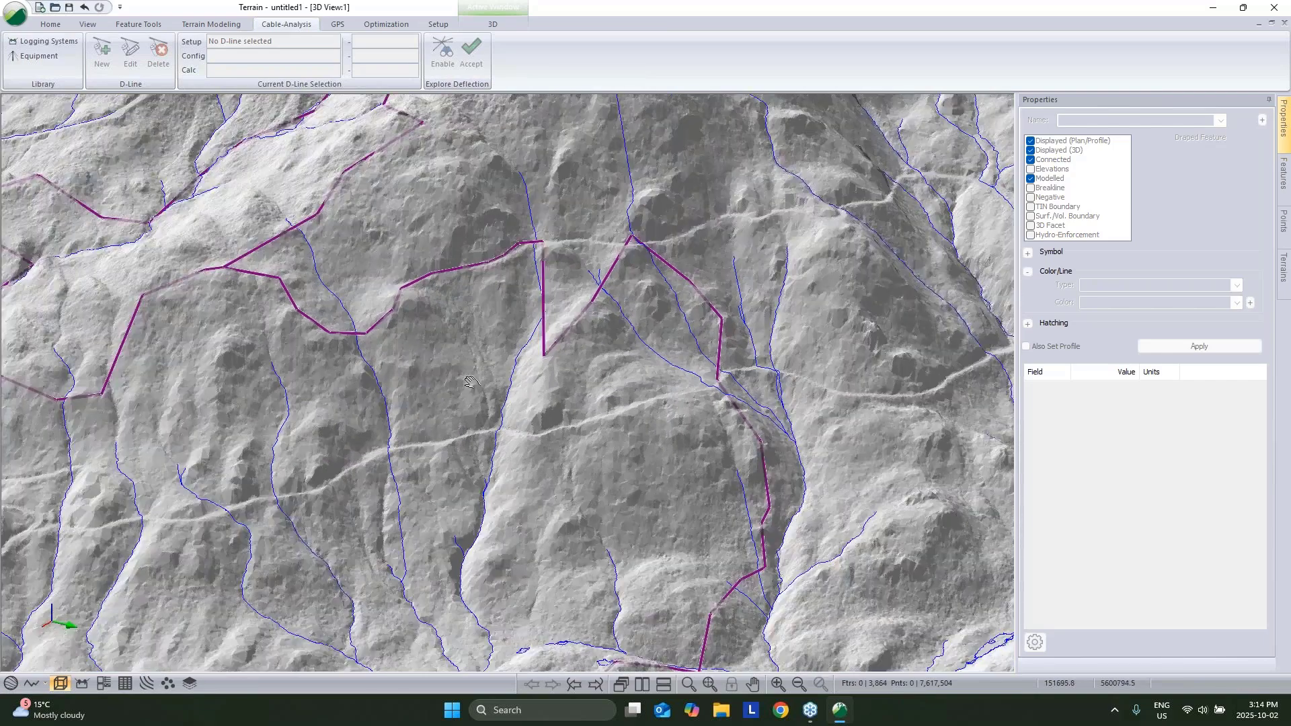
{"action": "left_click_drag", "start_coordinate": [471, 382], "coordinate": [576, 377]}
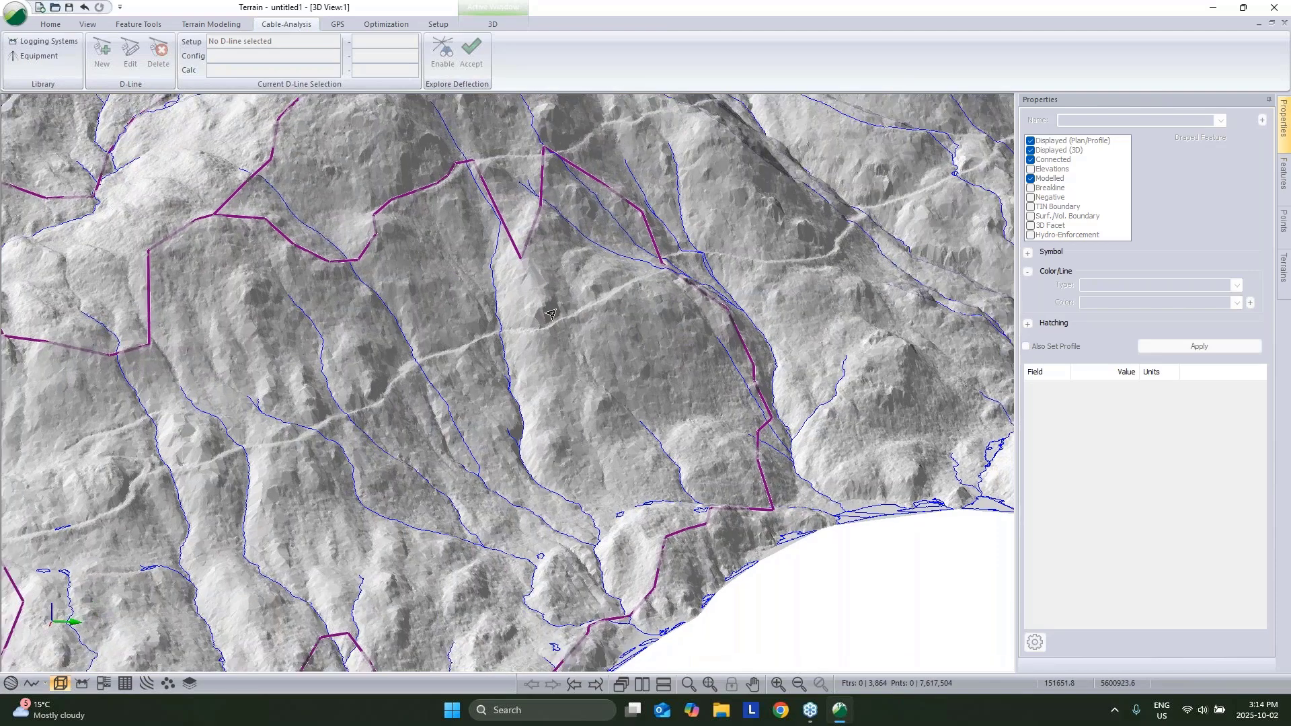
Step: Examine the unit's lower slopes towards the shoreline in 3D and return to the plan view
{"action": "middle_click_drag", "start_coordinate": [551, 314], "coordinate": [569, 198]}
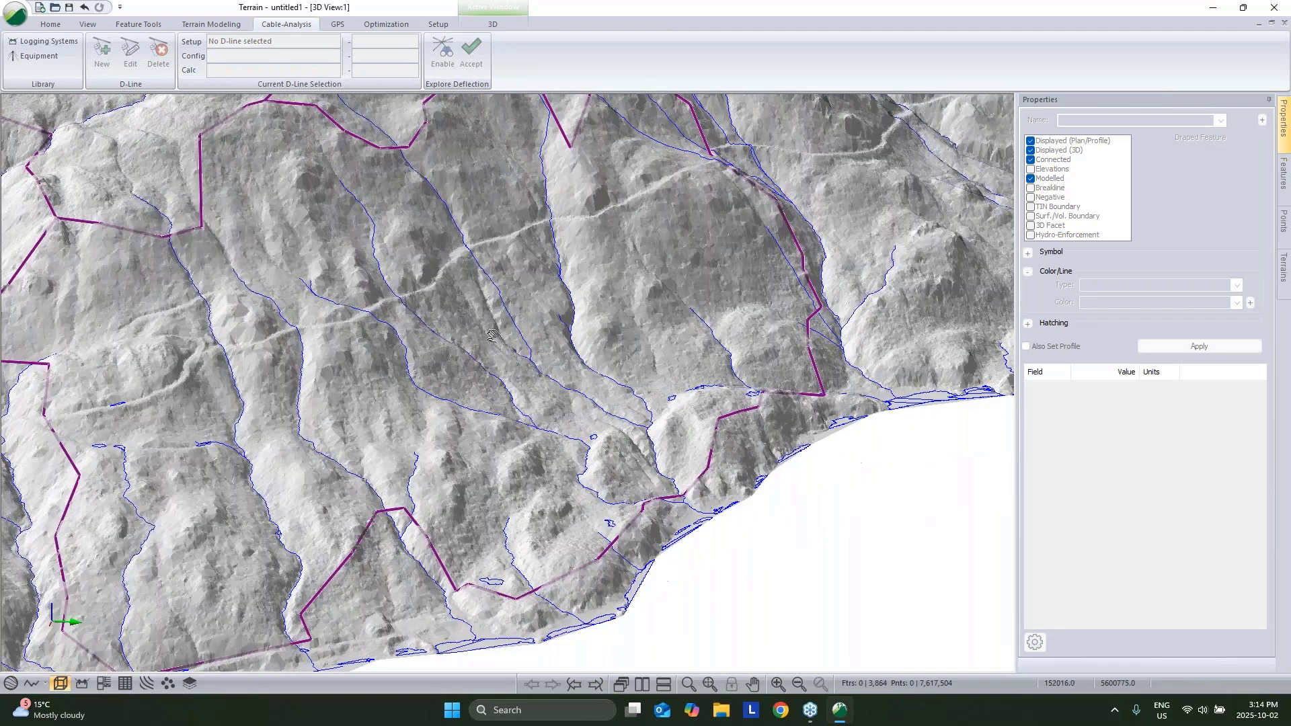
{"action": "middle_click_drag", "start_coordinate": [495, 336], "coordinate": [498, 340]}
{"action": "left_click_drag", "start_coordinate": [404, 430], "coordinate": [524, 396]}
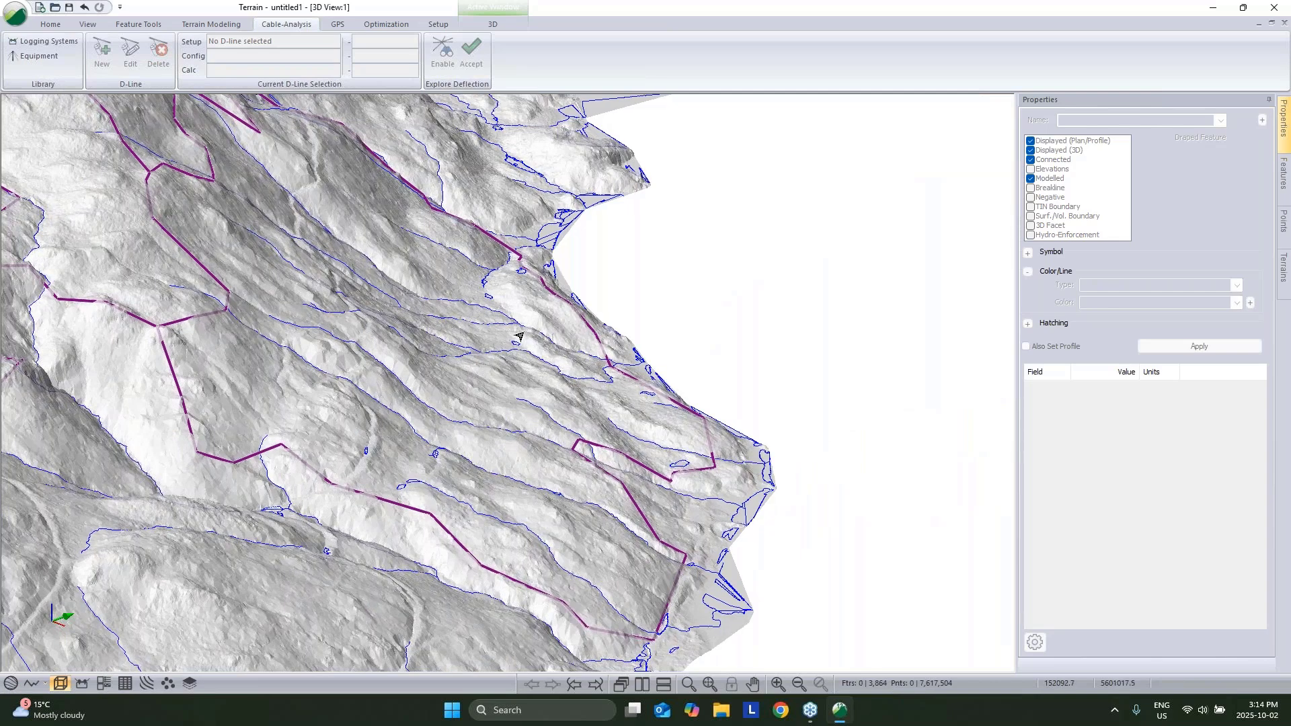
{"action": "mouse_move", "coordinate": [511, 328]}
{"action": "left_click", "coordinate": [18, 686]}
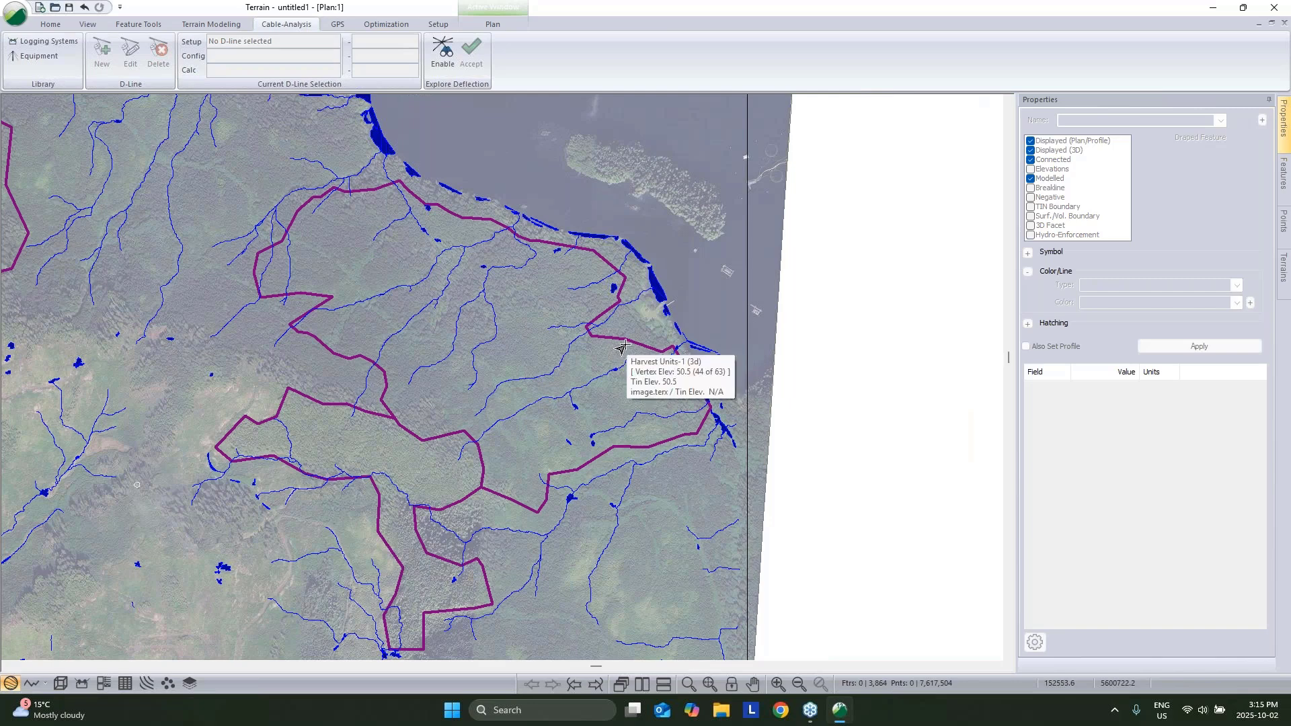
Step: Select the large harvest unit beside the shoreline and start polygonizing the terrain surface within its boundary
{"action": "left_click", "coordinate": [622, 347]}
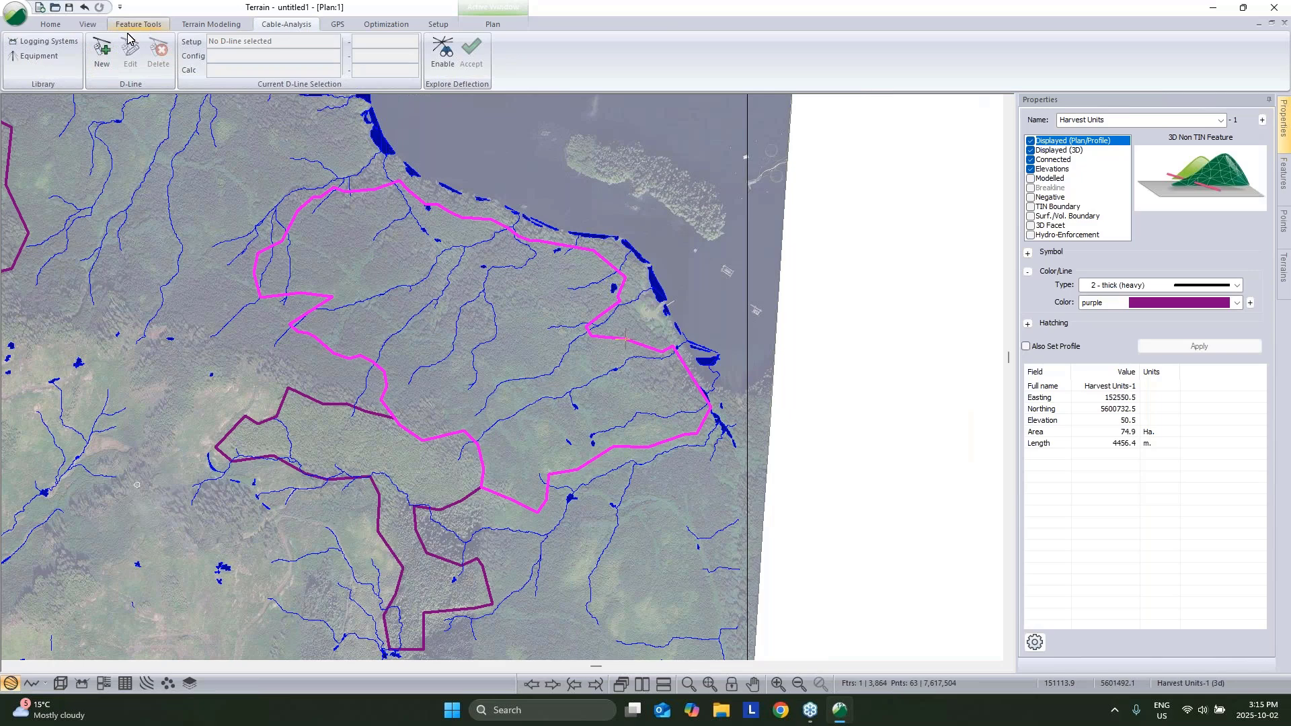
{"action": "left_click", "coordinate": [151, 27]}
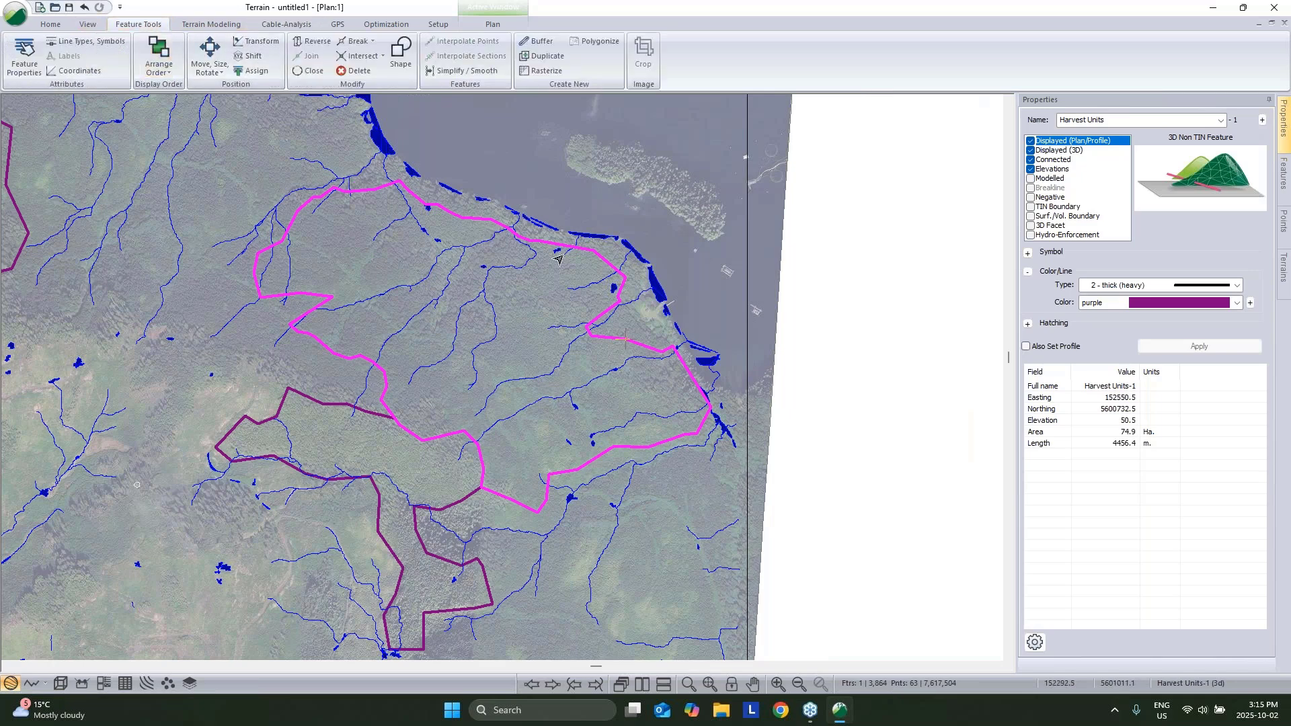
{"action": "left_click", "coordinate": [595, 46]}
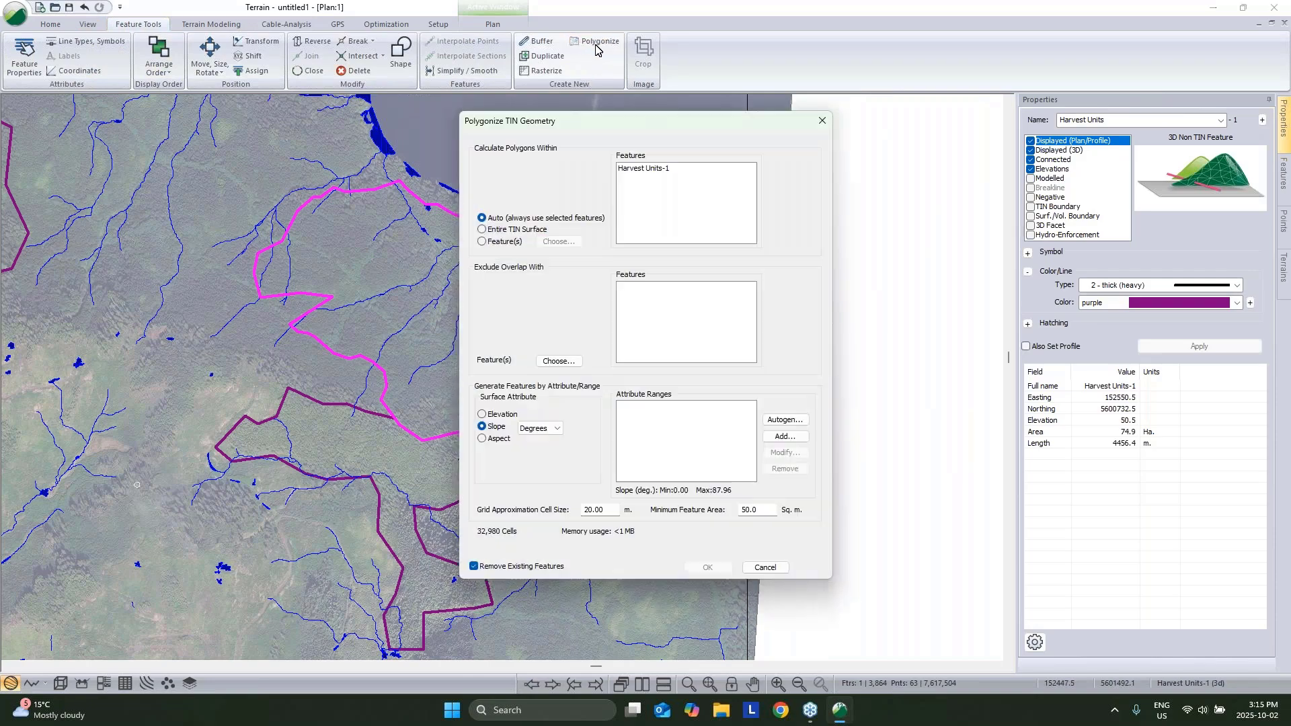
{"action": "left_click", "coordinate": [670, 173]}
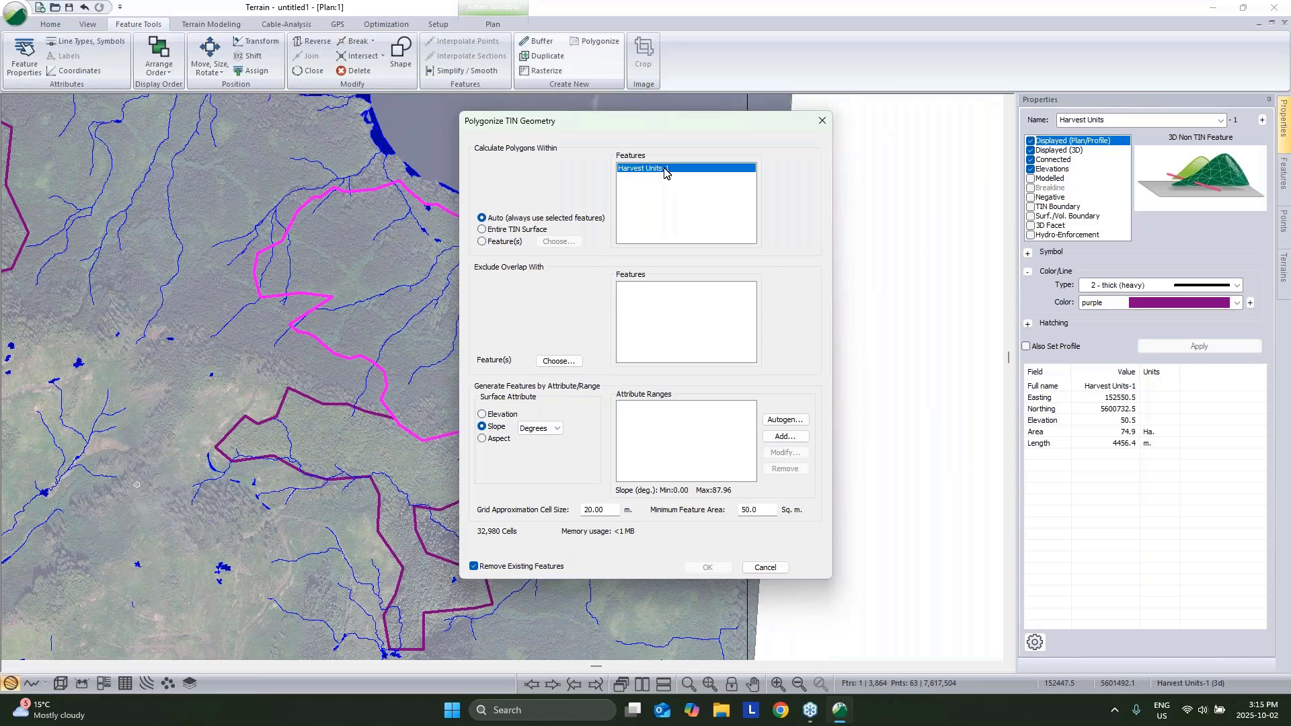
{"action": "left_click_drag", "start_coordinate": [608, 126], "coordinate": [796, 121]}
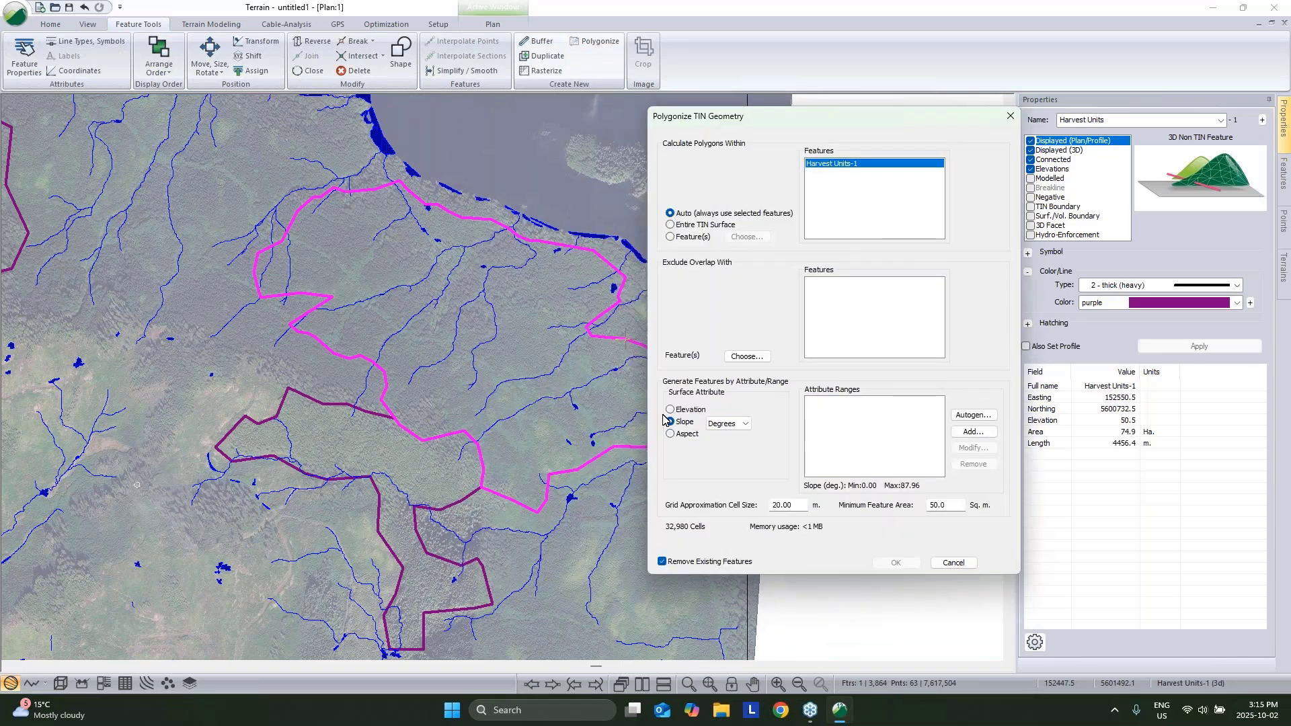
Step: Set polygonizing to slope in percent, with a grid cell size of 5 m and a minimum feature area of 2500 sq. m
{"action": "left_click", "coordinate": [726, 423]}
{"action": "left_click", "coordinate": [722, 442]}
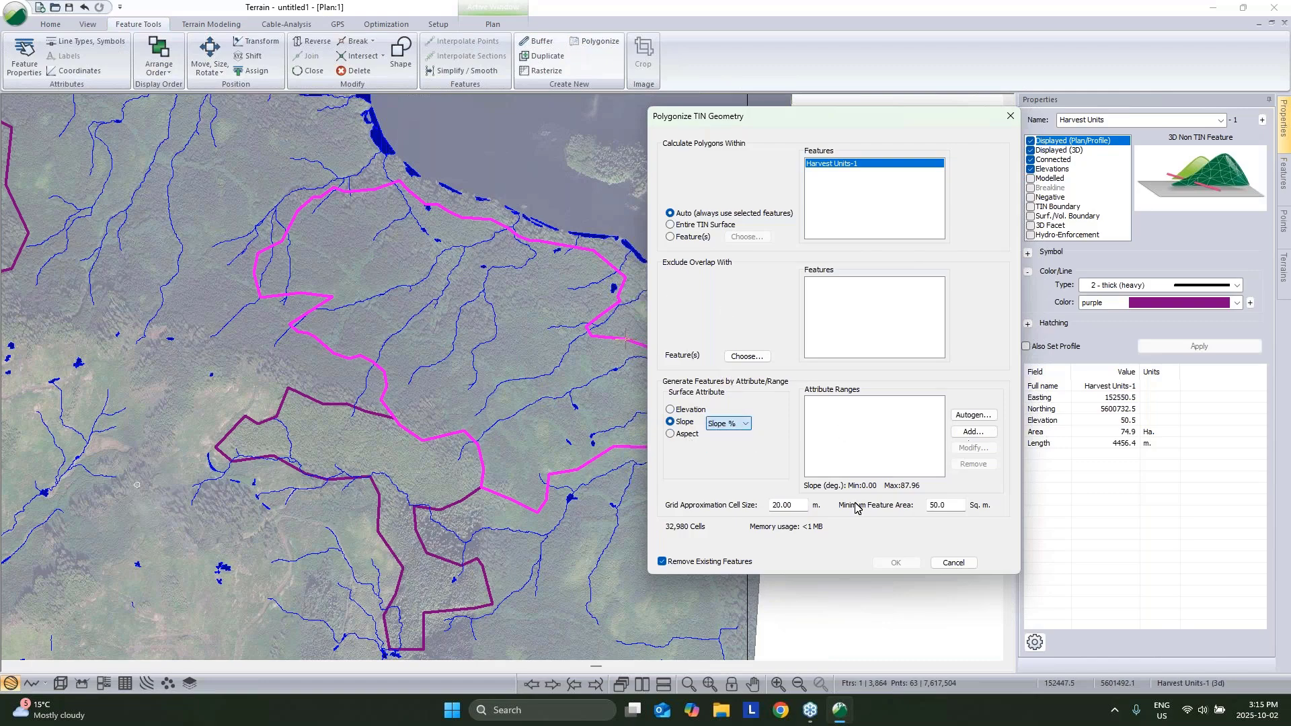
{"action": "key", "text": "Tab"}
{"action": "type", "text": "5"}
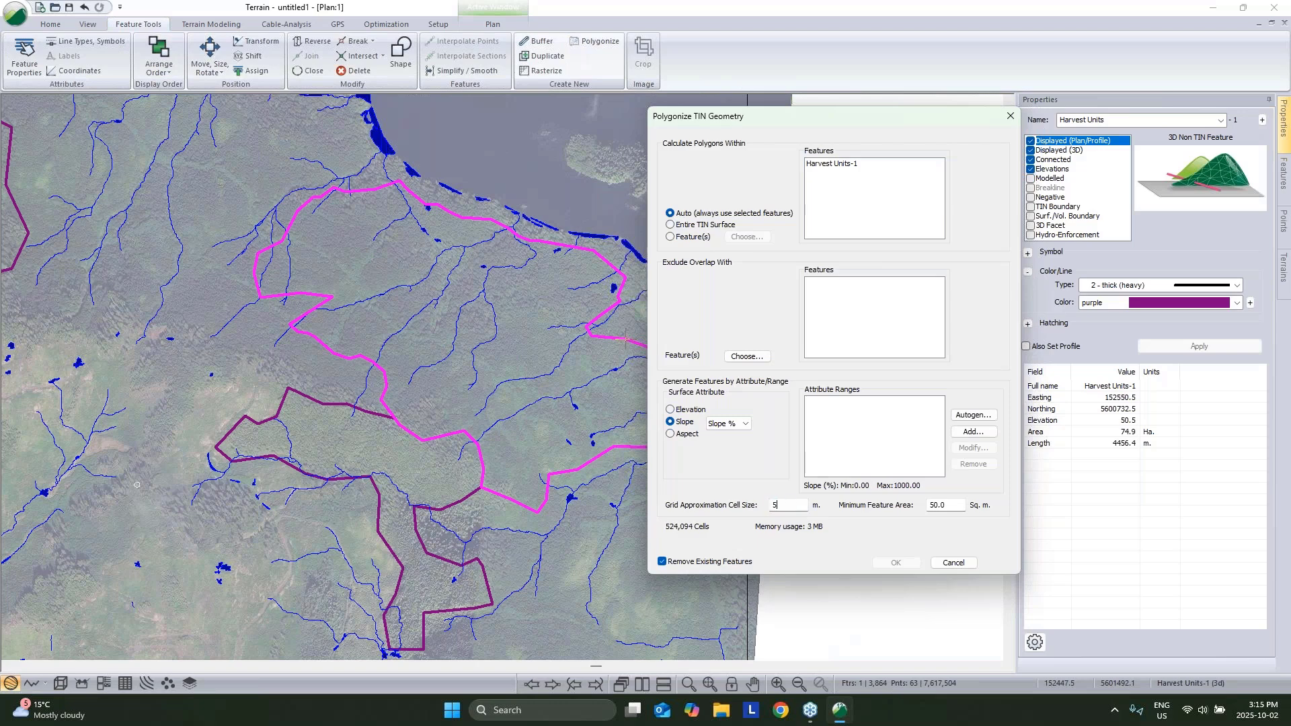
{"action": "key", "text": "Tab"}
{"action": "type", "text": "2500"}
Step: Add a yellow slope range from 0 to 40 % and generate the slope polygons inside the harvest unit
{"action": "left_click", "coordinate": [973, 432]}
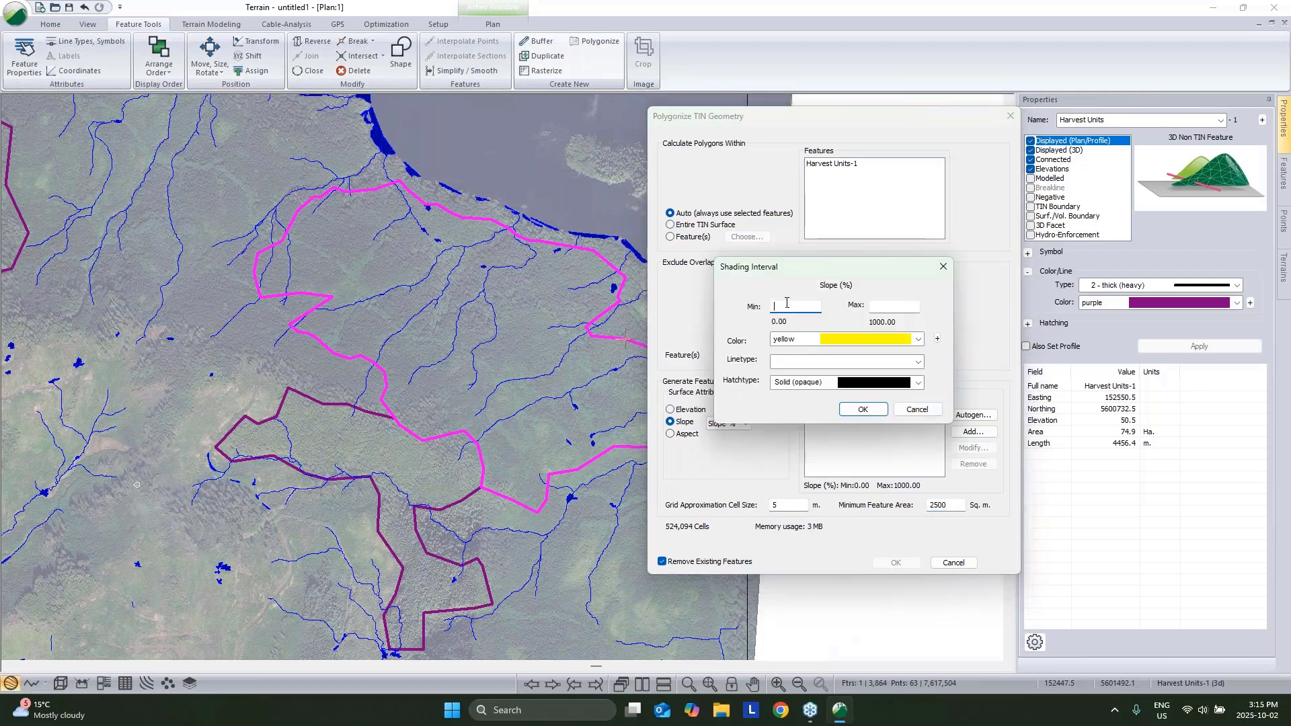
{"action": "type", "text": "0"}
{"action": "left_click", "coordinate": [874, 306]}
{"action": "type", "text": "40"}
{"action": "left_click", "coordinate": [862, 410]}
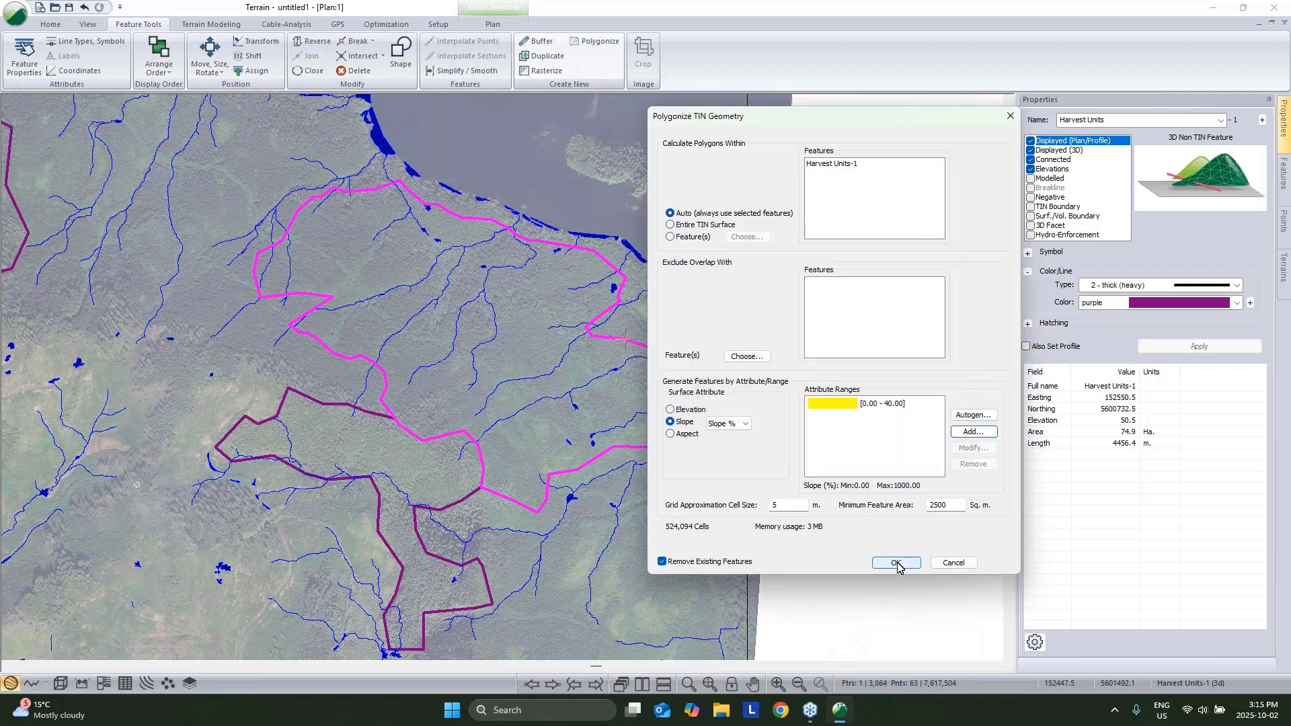
{"action": "left_click", "coordinate": [897, 563]}
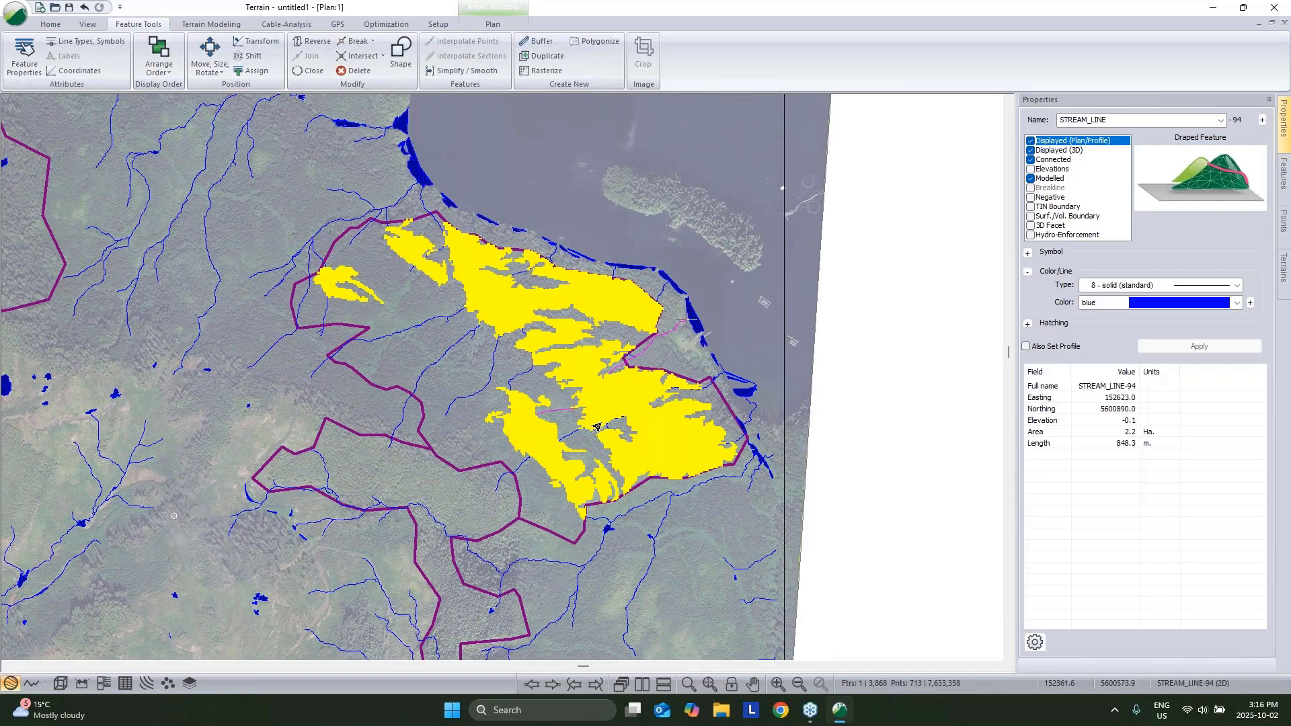
Step: Examine the 0 to 40 % slope polygons on the harvest unit's terrain in 3D from several angles
{"action": "mouse_move", "coordinate": [526, 323]}
{"action": "left_click", "coordinate": [60, 682]}
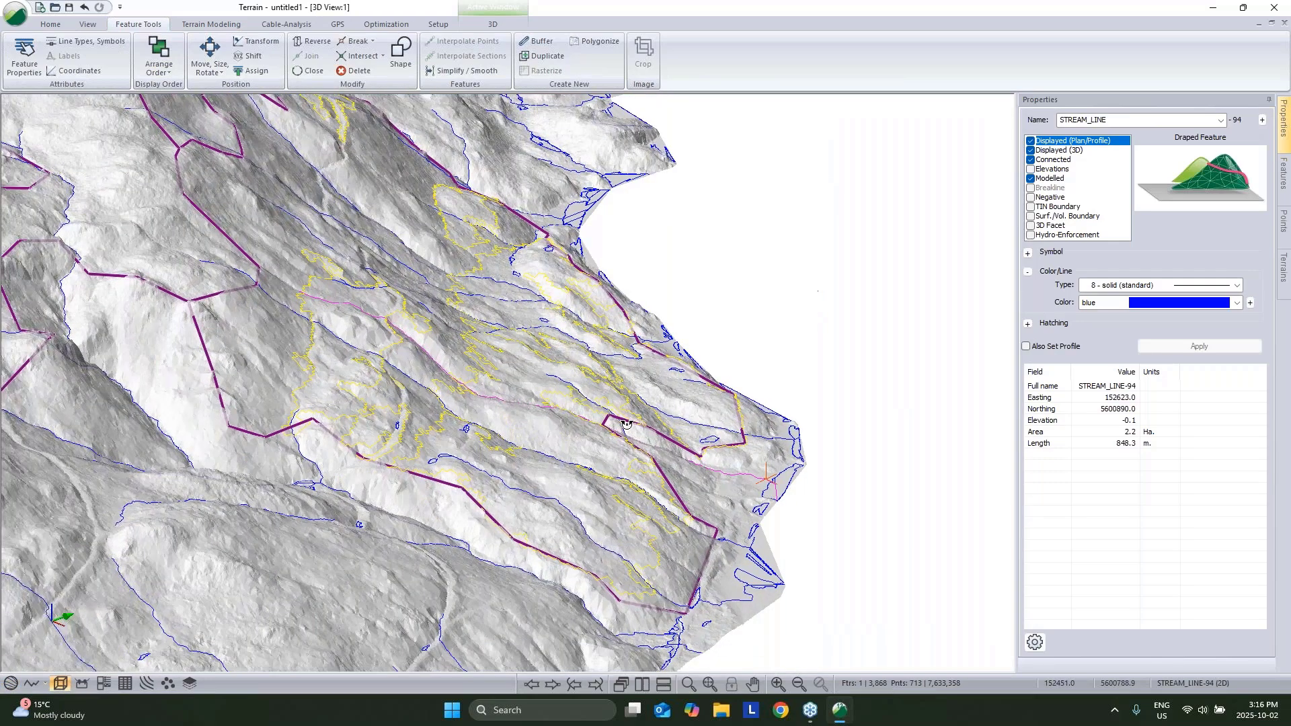
{"action": "left_click_drag", "start_coordinate": [627, 423], "coordinate": [591, 381]}
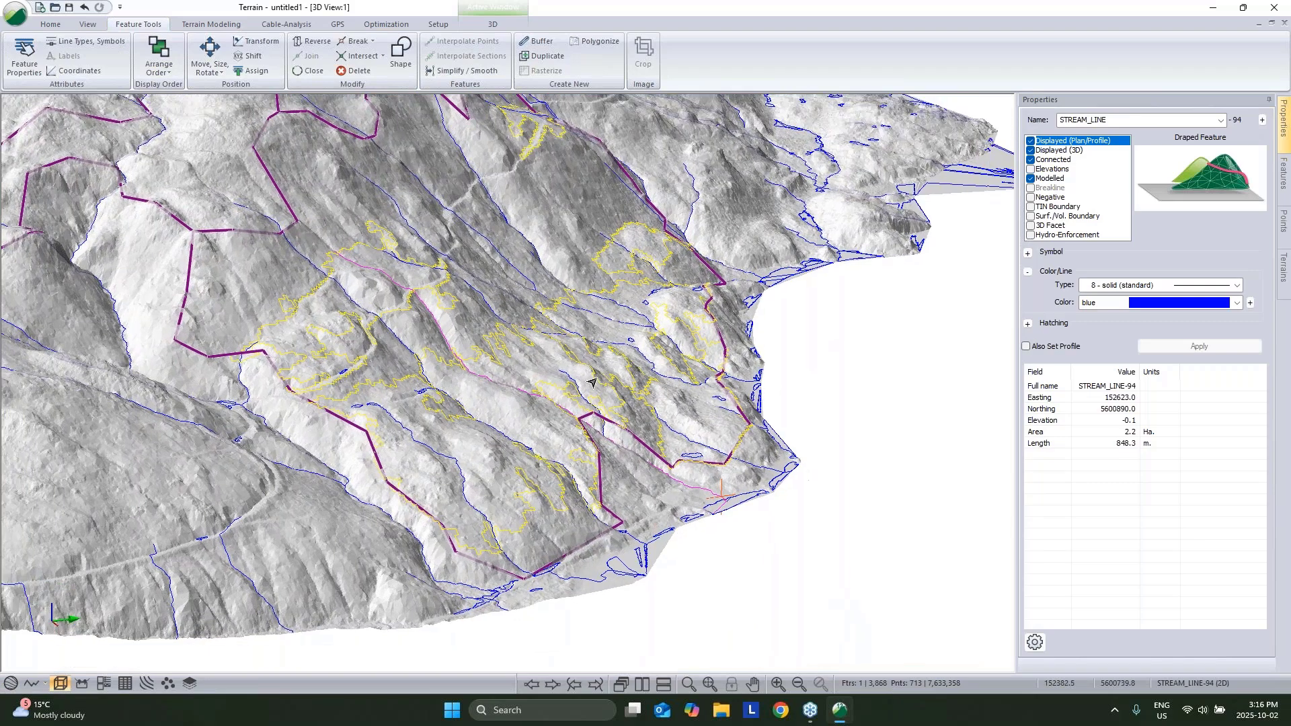
{"action": "middle_click_drag", "start_coordinate": [574, 354], "coordinate": [555, 406]}
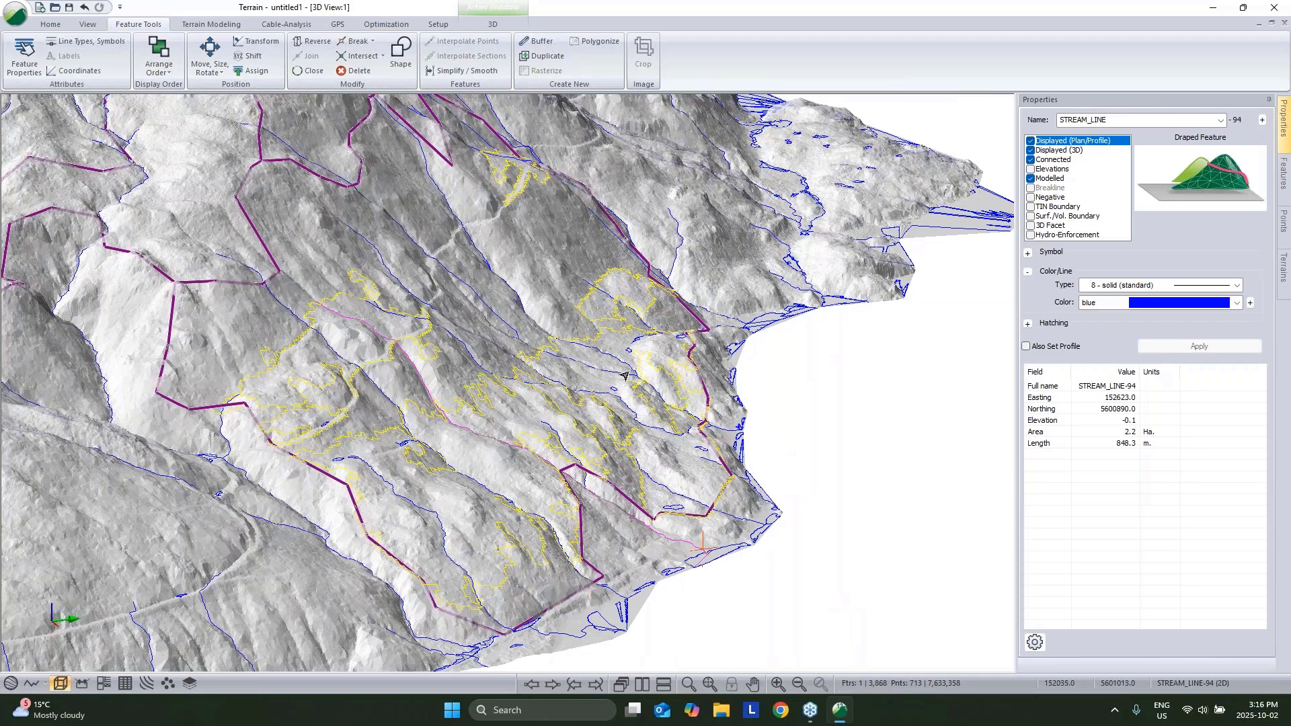
{"action": "middle_click_drag", "start_coordinate": [625, 375], "coordinate": [605, 391]}
{"action": "left_click_drag", "start_coordinate": [606, 392], "coordinate": [254, 110]}
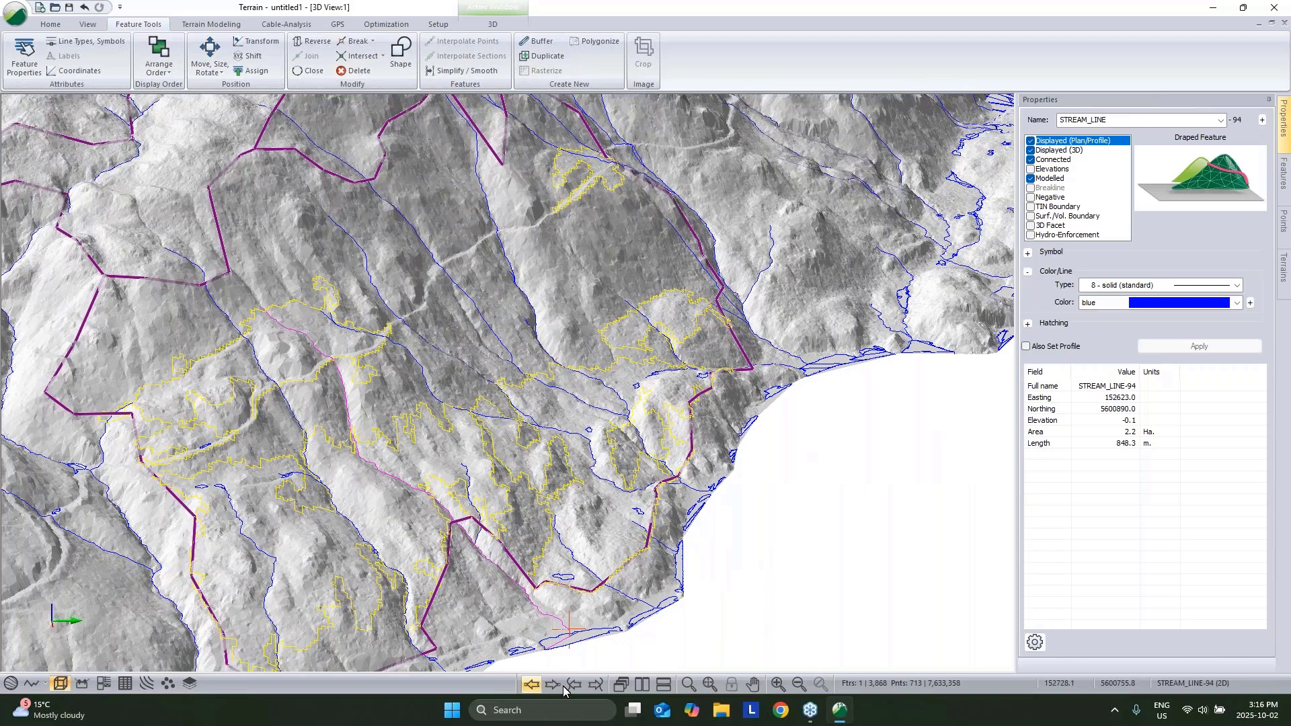
Step: Show the 3D and plan views side by side and check the extent of the largest slope polygon in both
{"action": "left_click", "coordinate": [642, 684]}
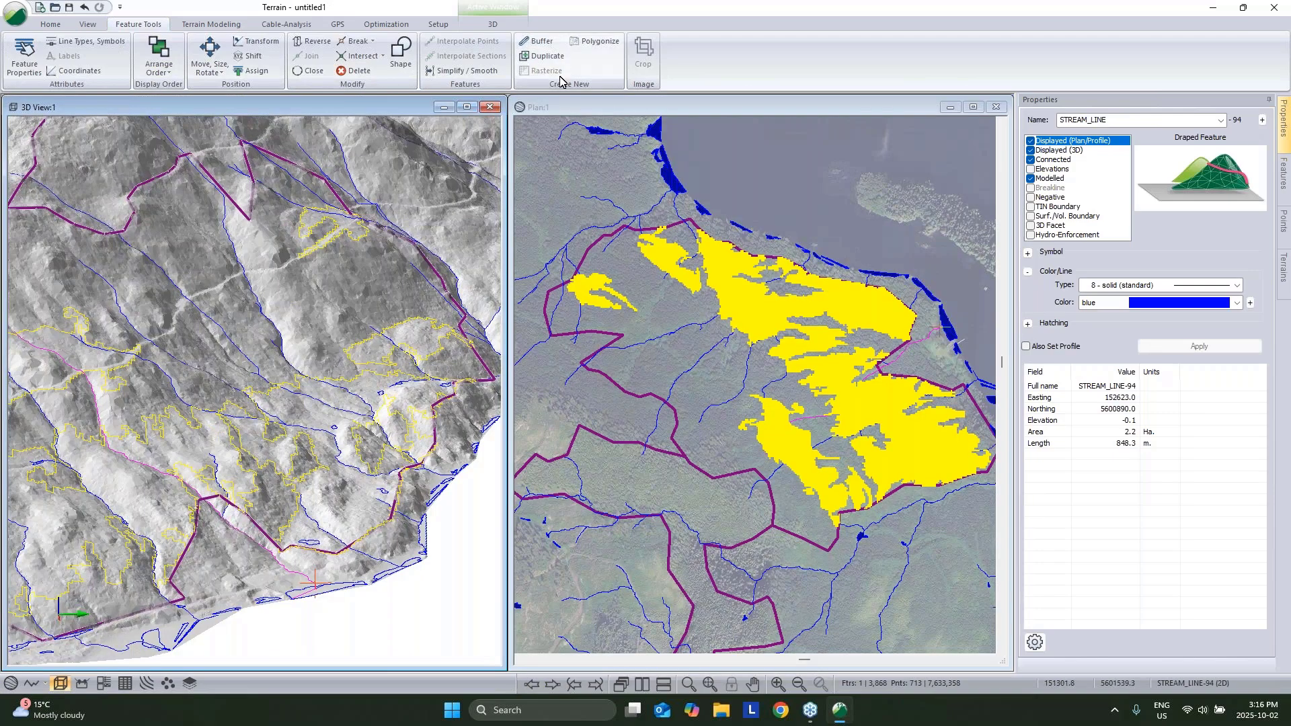
{"action": "left_click", "coordinate": [281, 25]}
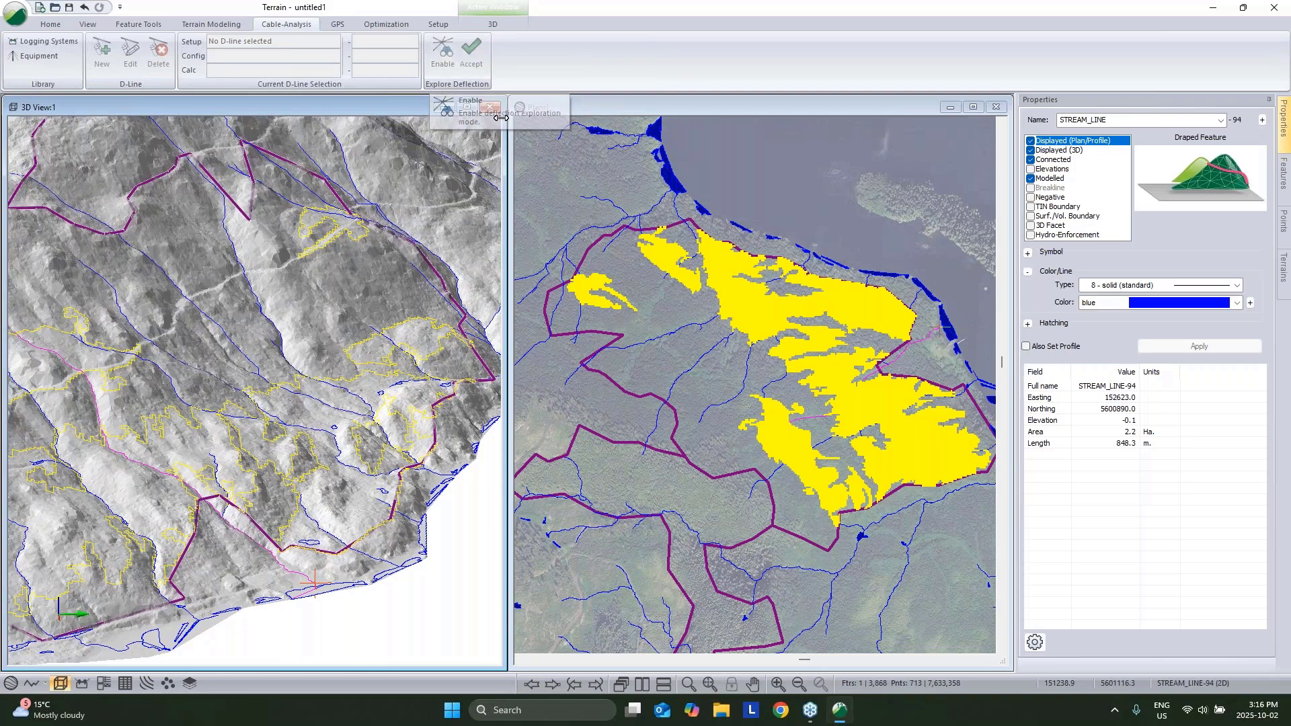
{"action": "left_click", "coordinate": [687, 189]}
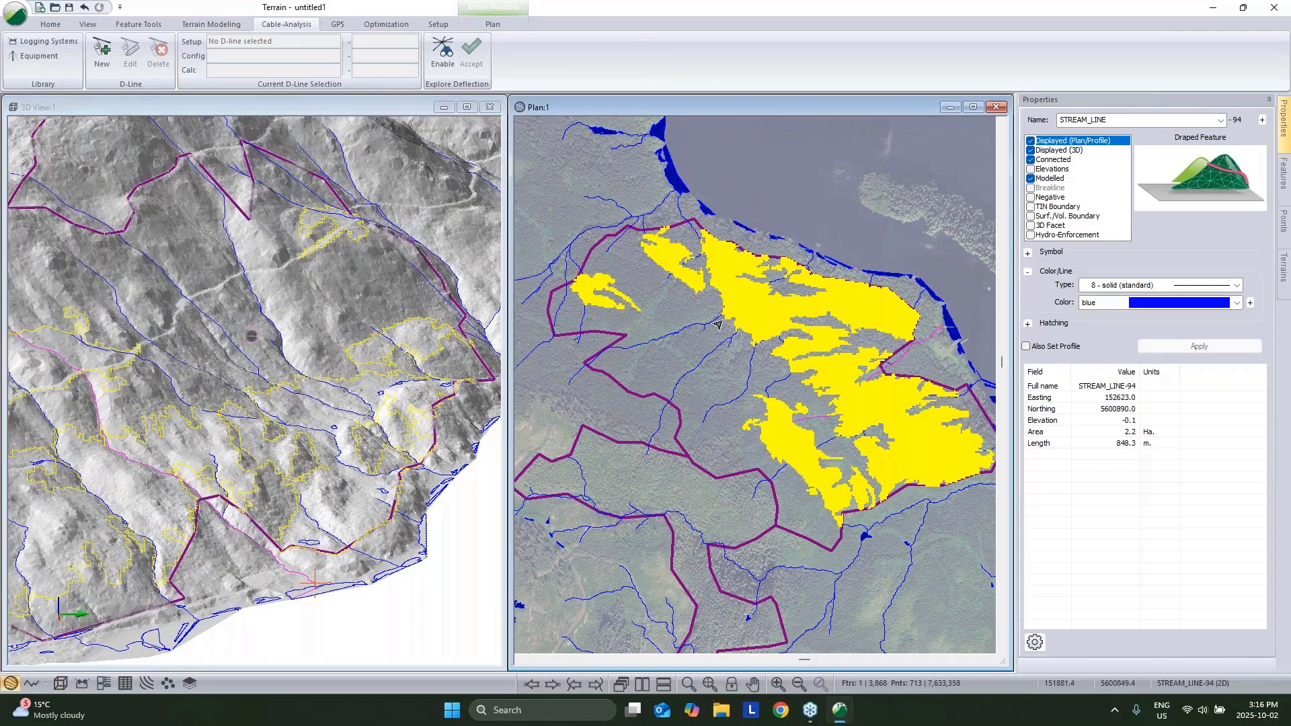
{"action": "left_click", "coordinate": [724, 291]}
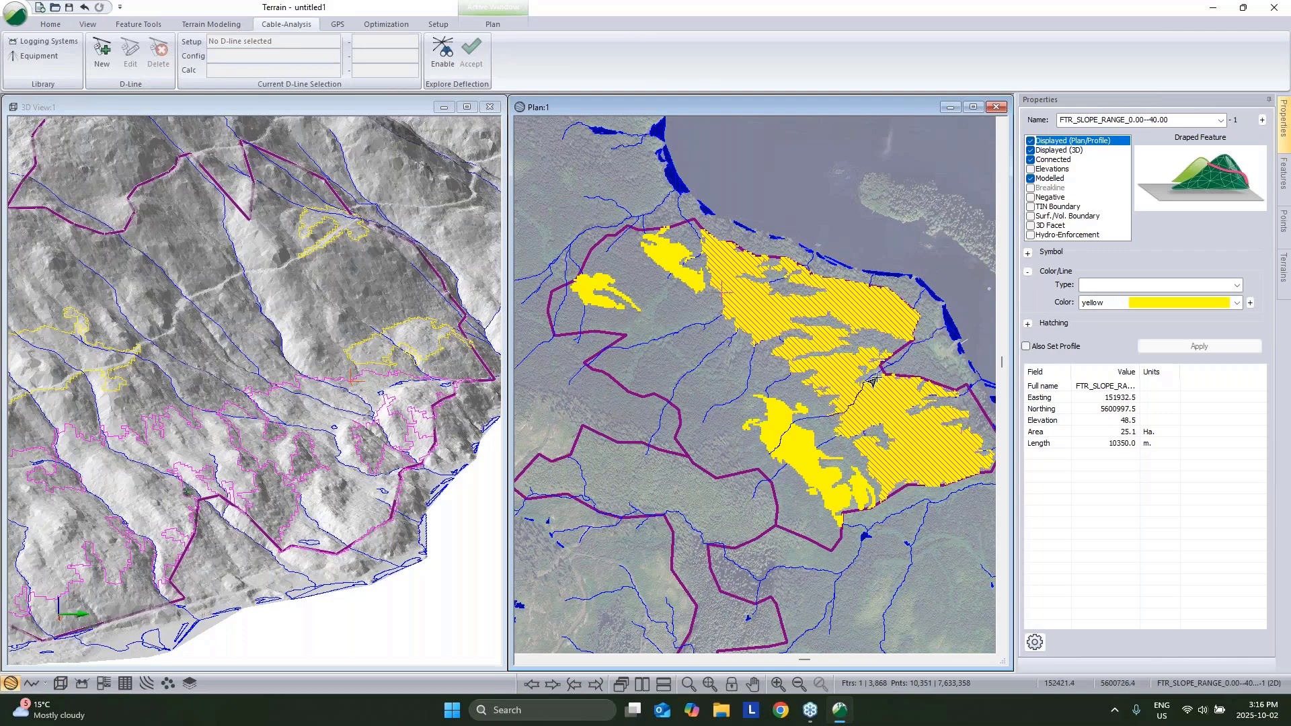
{"action": "mouse_move", "coordinate": [875, 381]}
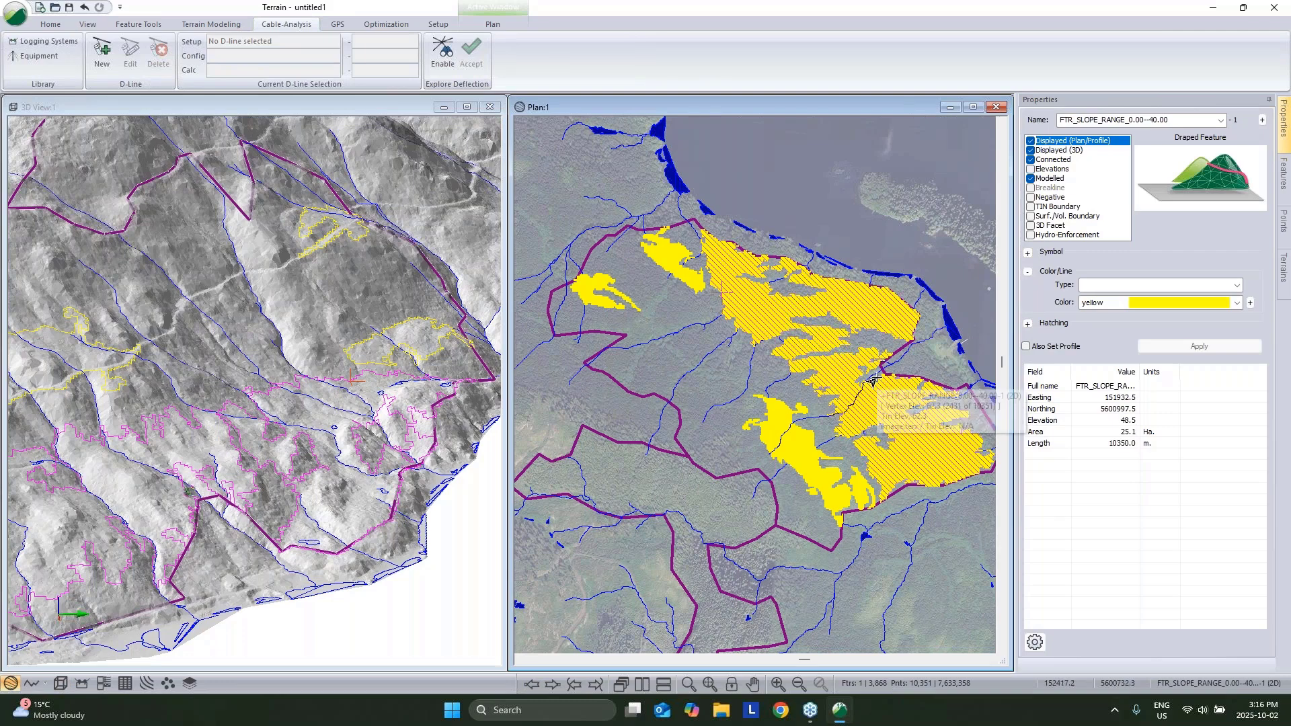
{"action": "left_click", "coordinate": [837, 233]}
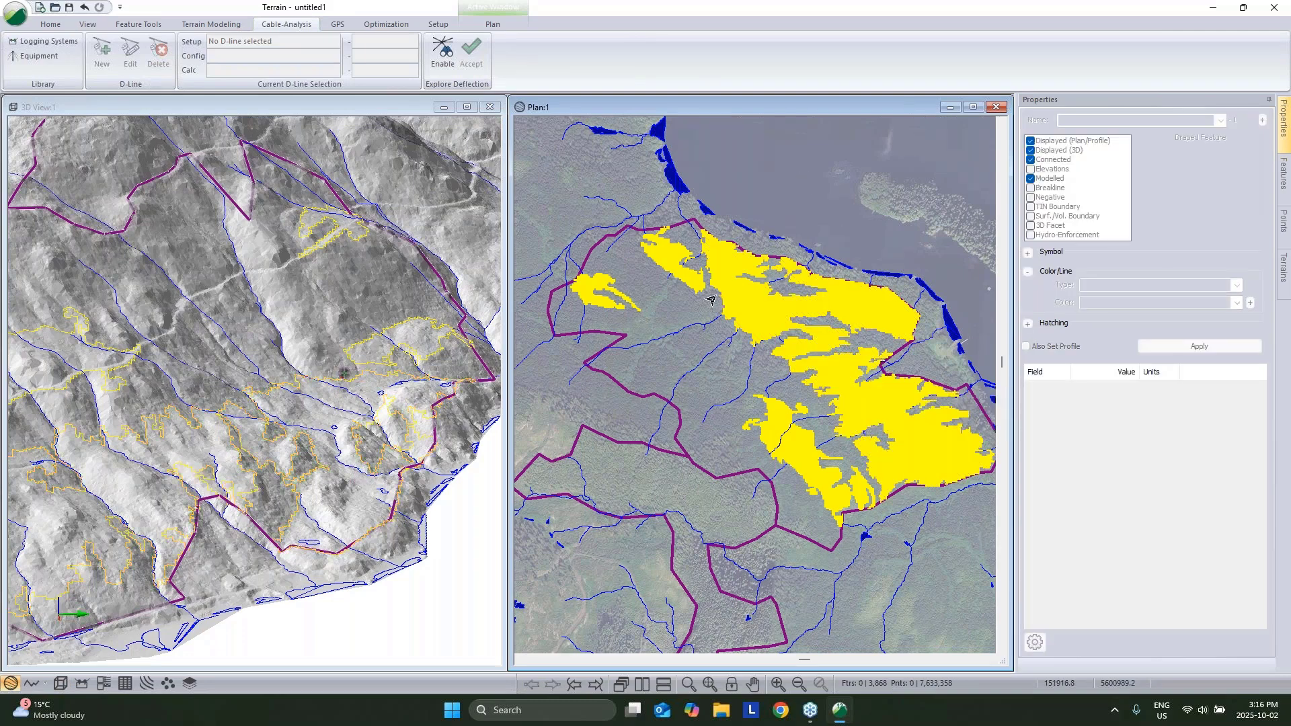
{"action": "left_click", "coordinate": [715, 295]}
{"action": "left_click", "coordinate": [765, 195]}
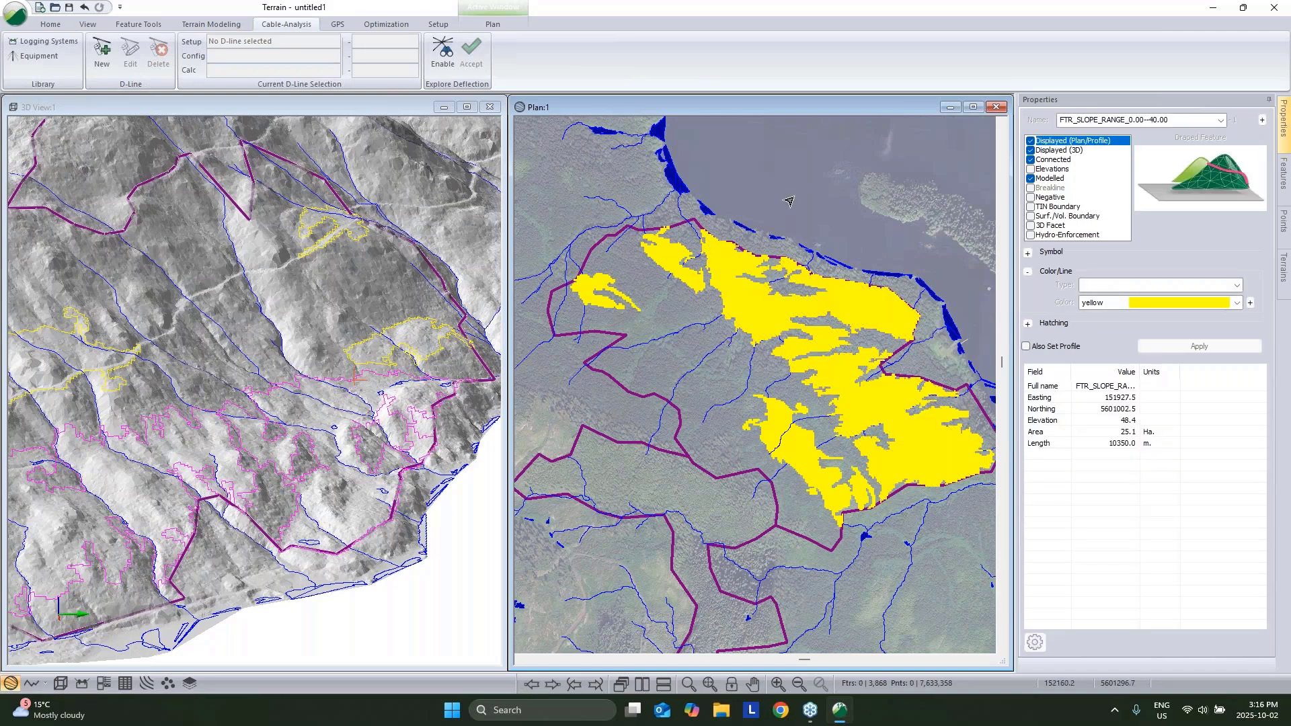
Step: Select all features in the Feature Slope Ranges layer and turn off their plan/profile and 3D display
{"action": "right_click", "coordinate": [770, 197]}
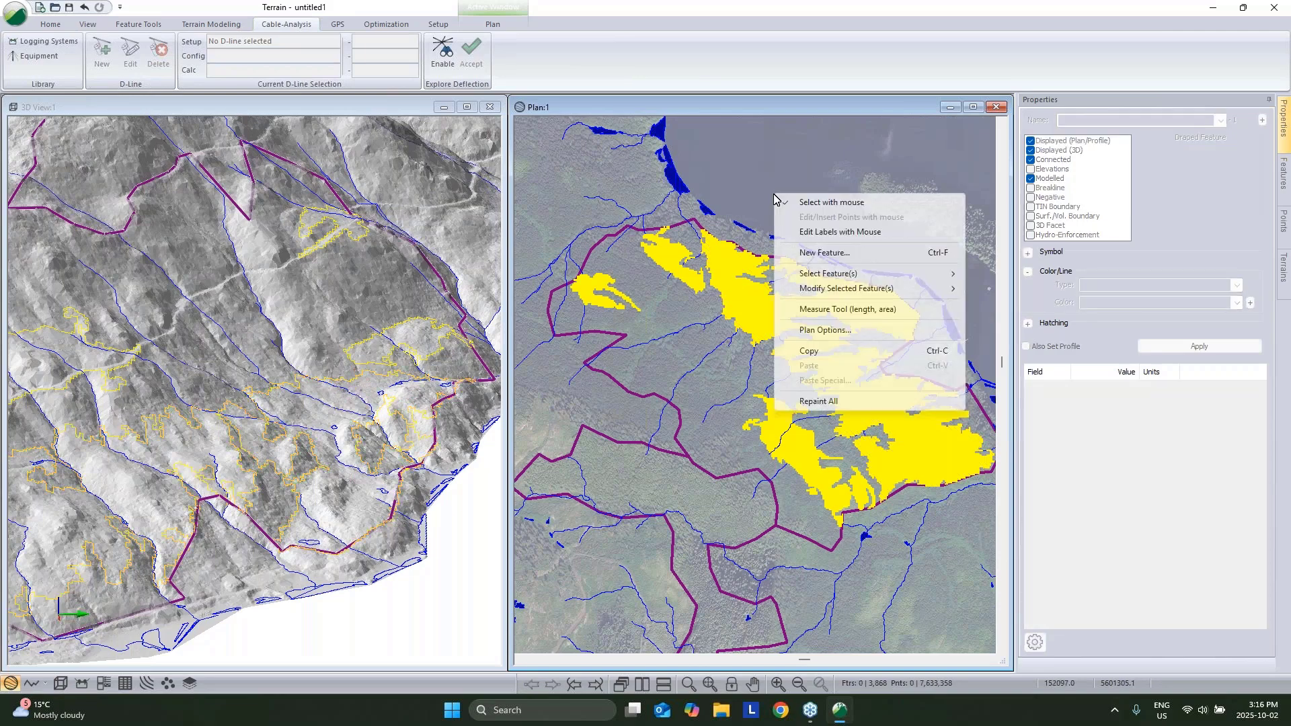
{"action": "mouse_move", "coordinate": [907, 275]}
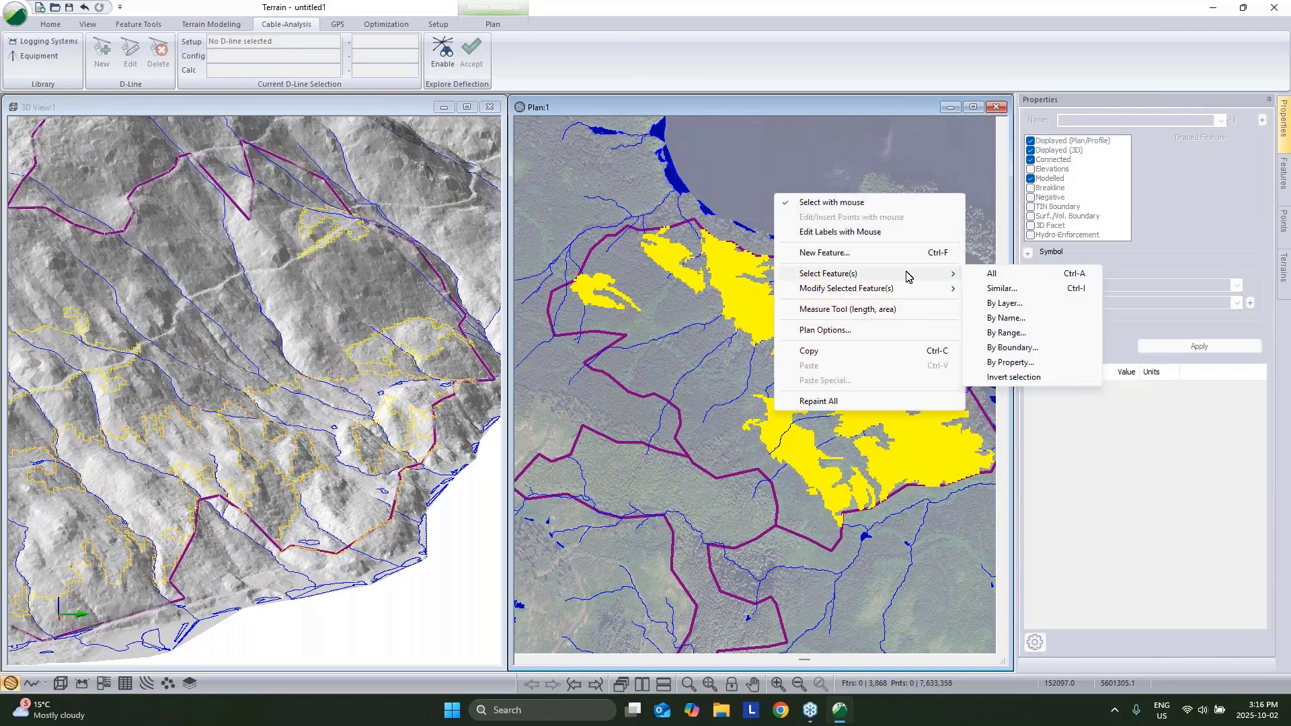
{"action": "left_click", "coordinate": [1004, 303]}
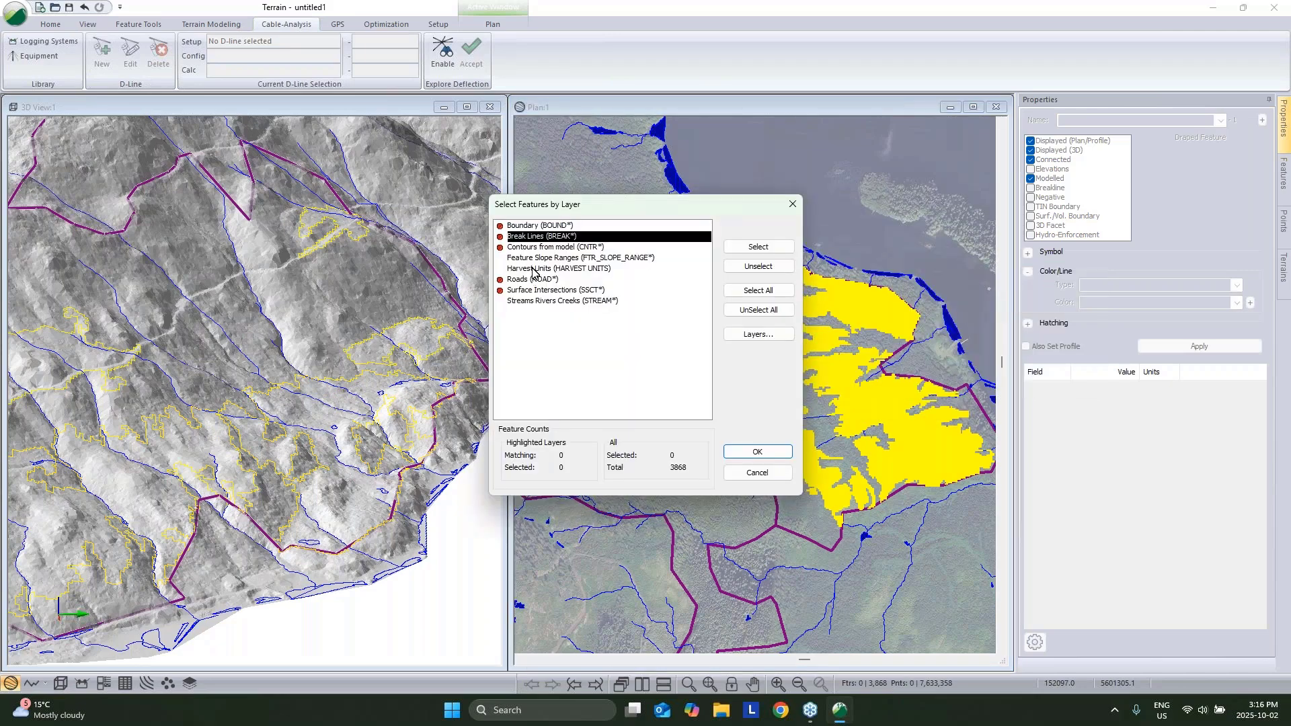
{"action": "left_click", "coordinate": [533, 269]}
{"action": "left_click", "coordinate": [544, 259]}
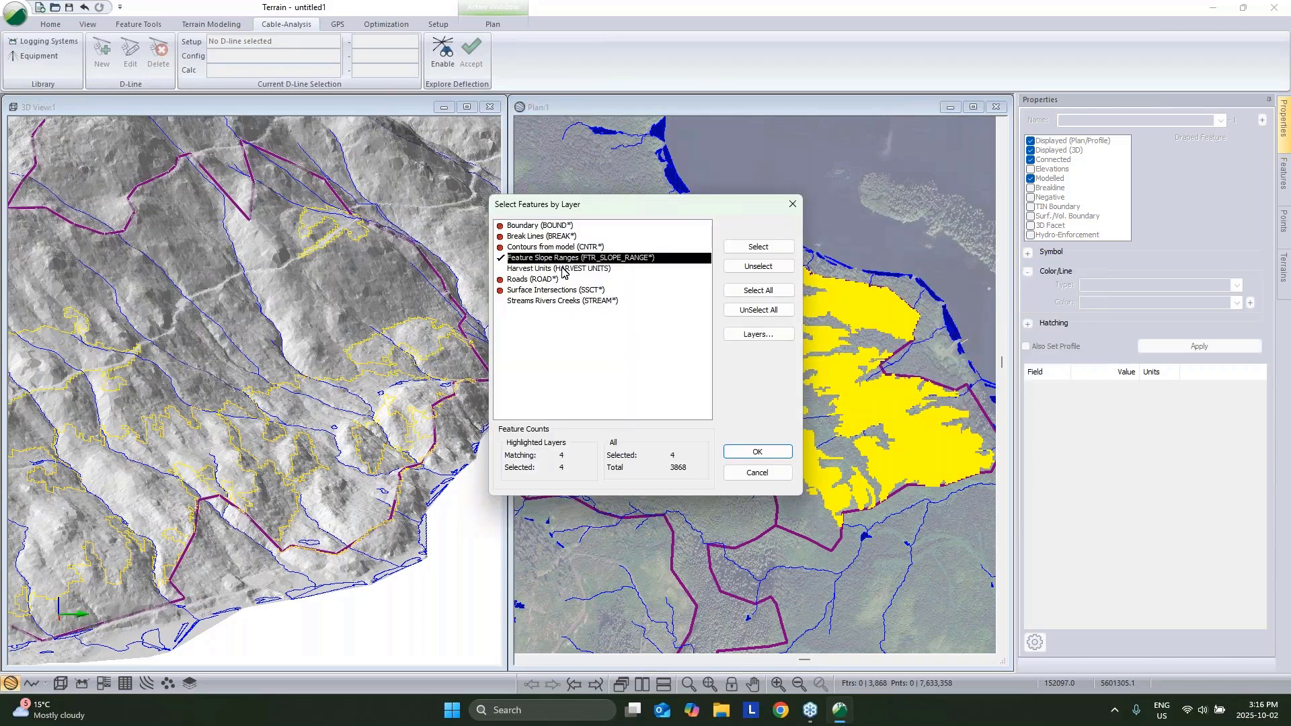
{"action": "left_click", "coordinate": [756, 454]}
{"action": "left_click", "coordinate": [1030, 141]}
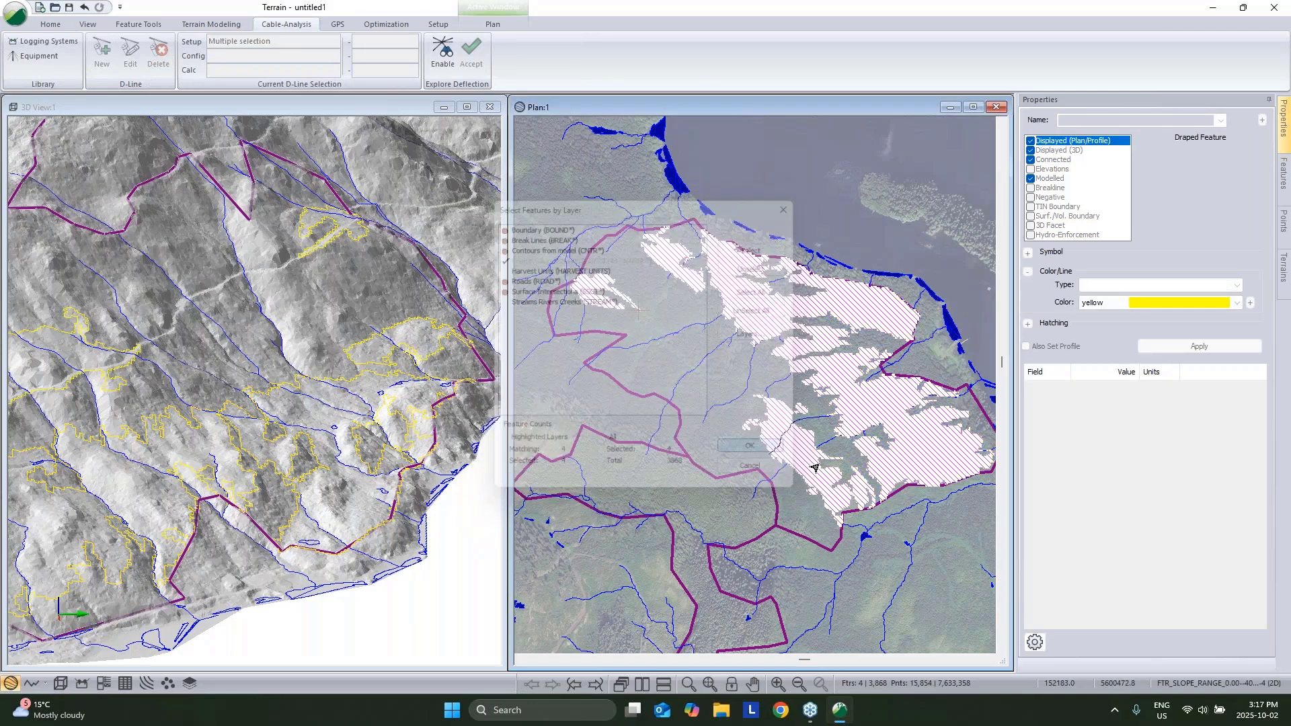
{"action": "left_click", "coordinate": [1030, 150]}
{"action": "left_click", "coordinate": [1196, 346]}
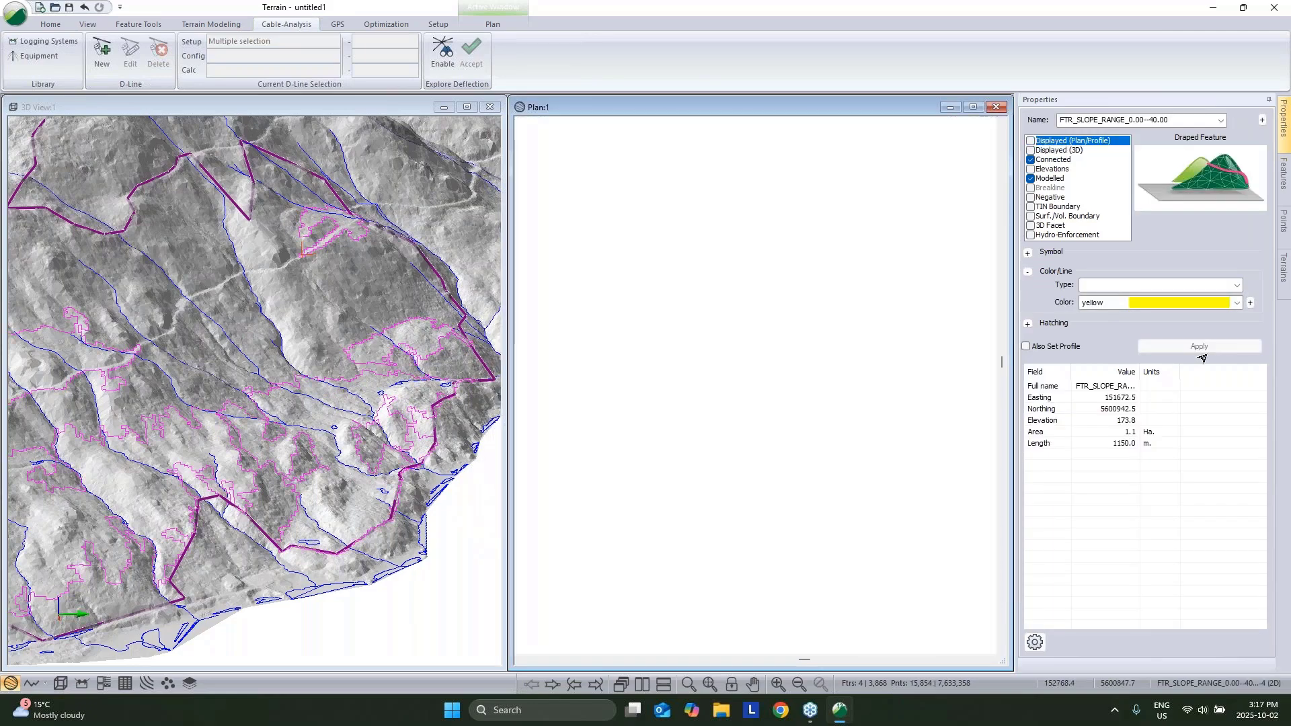
{"action": "left_click", "coordinate": [814, 204]}
{"action": "middle_click_drag", "start_coordinate": [812, 229], "coordinate": [817, 260]}
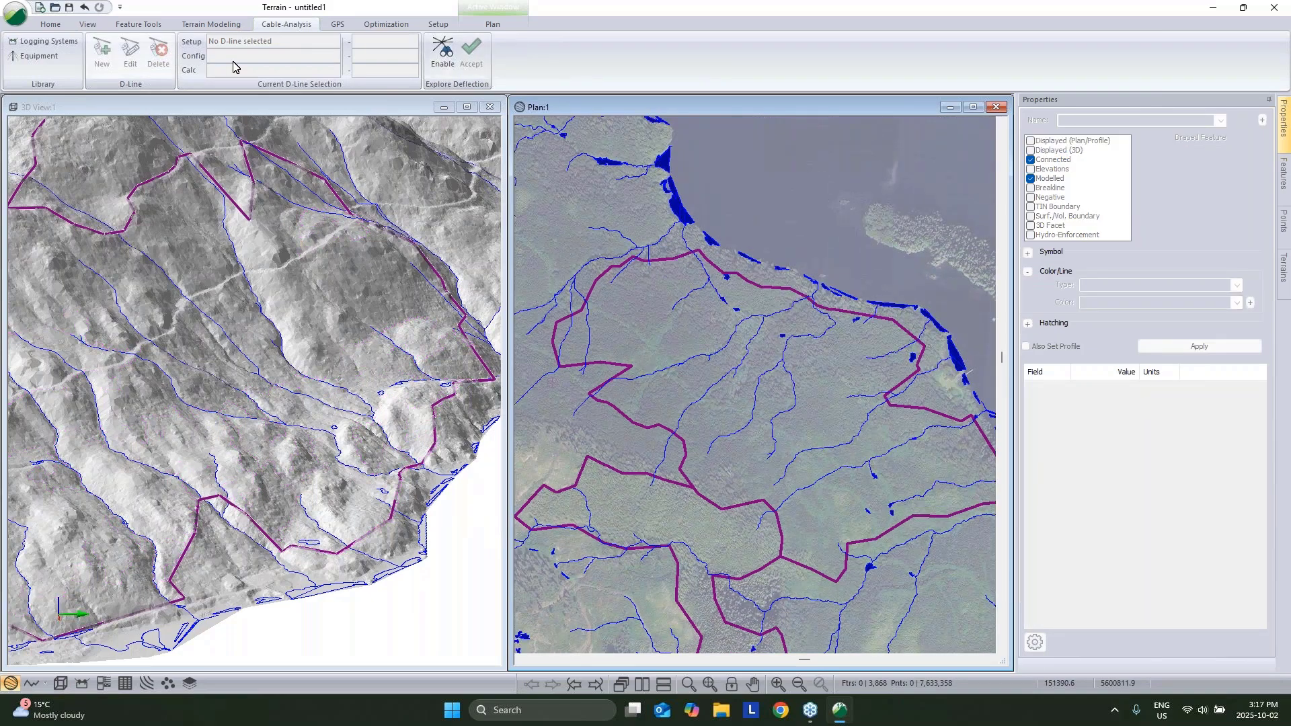
Step: Start a new mouse-drawn feature named "D Line" with its own elevations turned off so it drapes on the terrain
{"action": "left_click", "coordinate": [50, 25]}
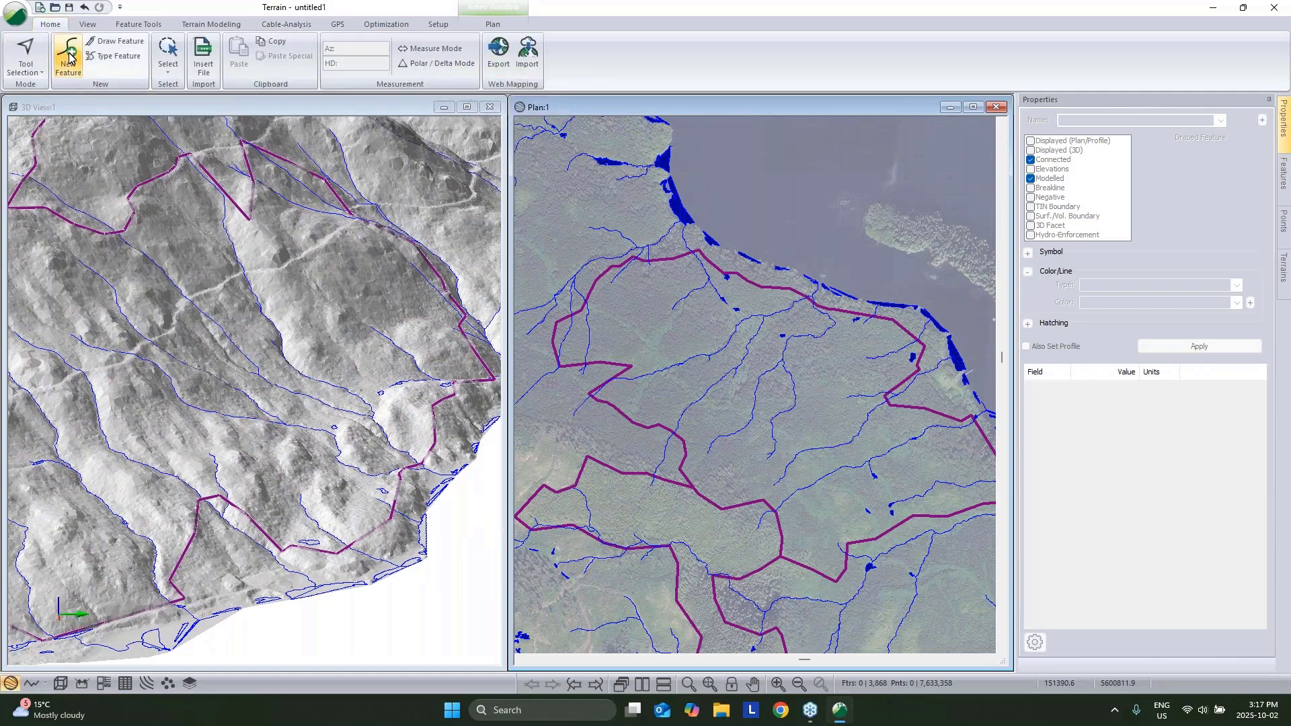
{"action": "left_click", "coordinate": [69, 59]}
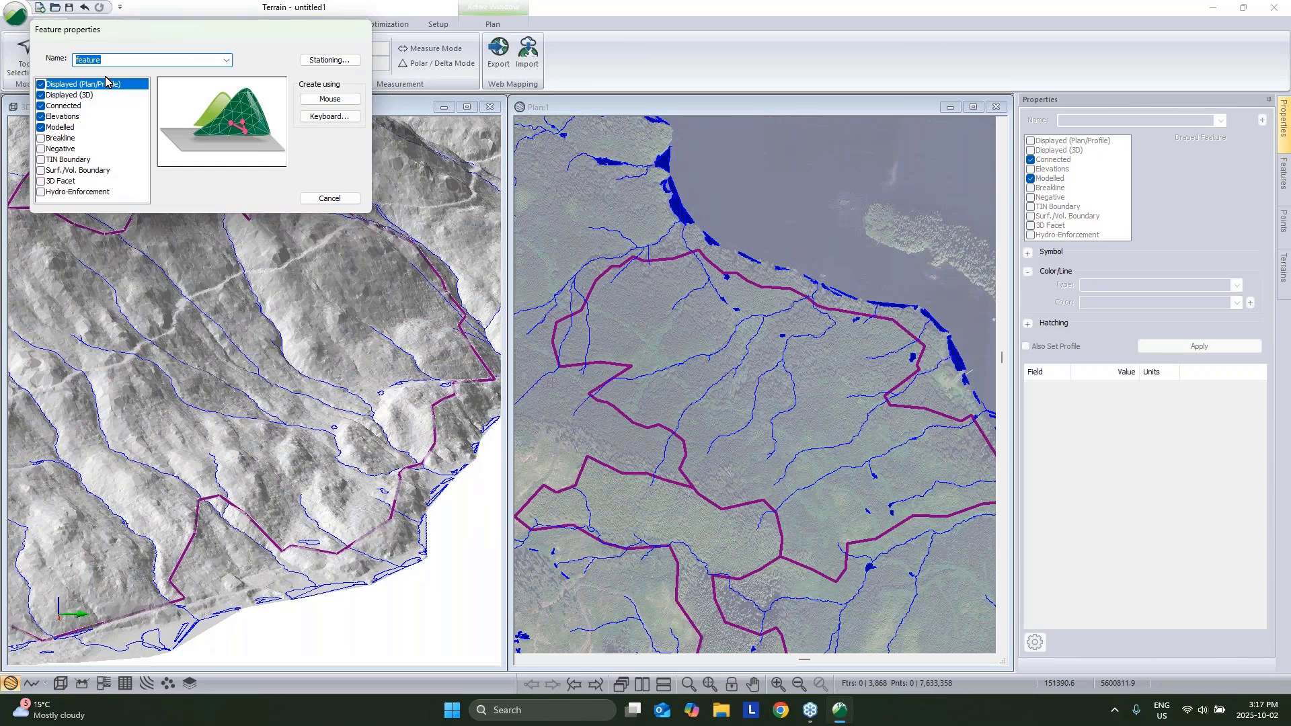
{"action": "type", "text": "D Line"}
{"action": "left_click", "coordinate": [40, 118]}
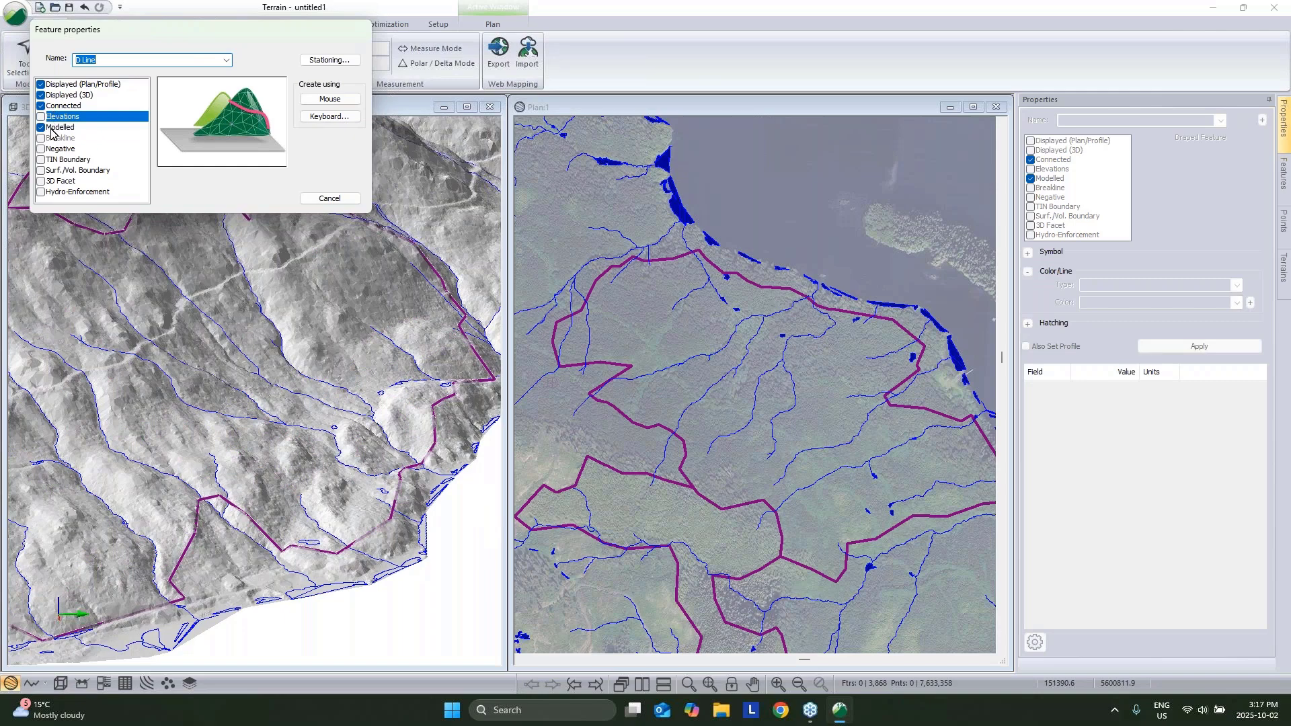
{"action": "left_click", "coordinate": [311, 103]}
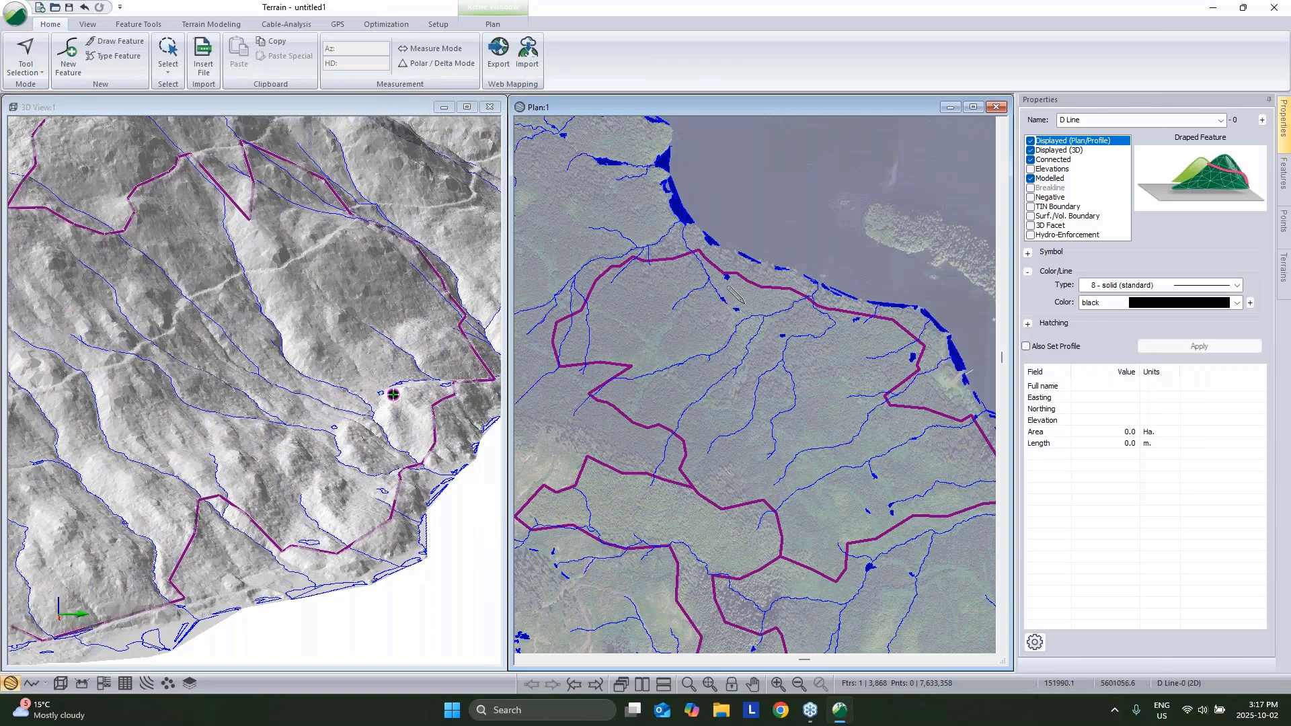
Step: Draw the D Line inland from near the harvest unit's shoreline boundary, about 386 m long
{"action": "left_click", "coordinate": [742, 300]}
{"action": "left_click", "coordinate": [623, 317]}
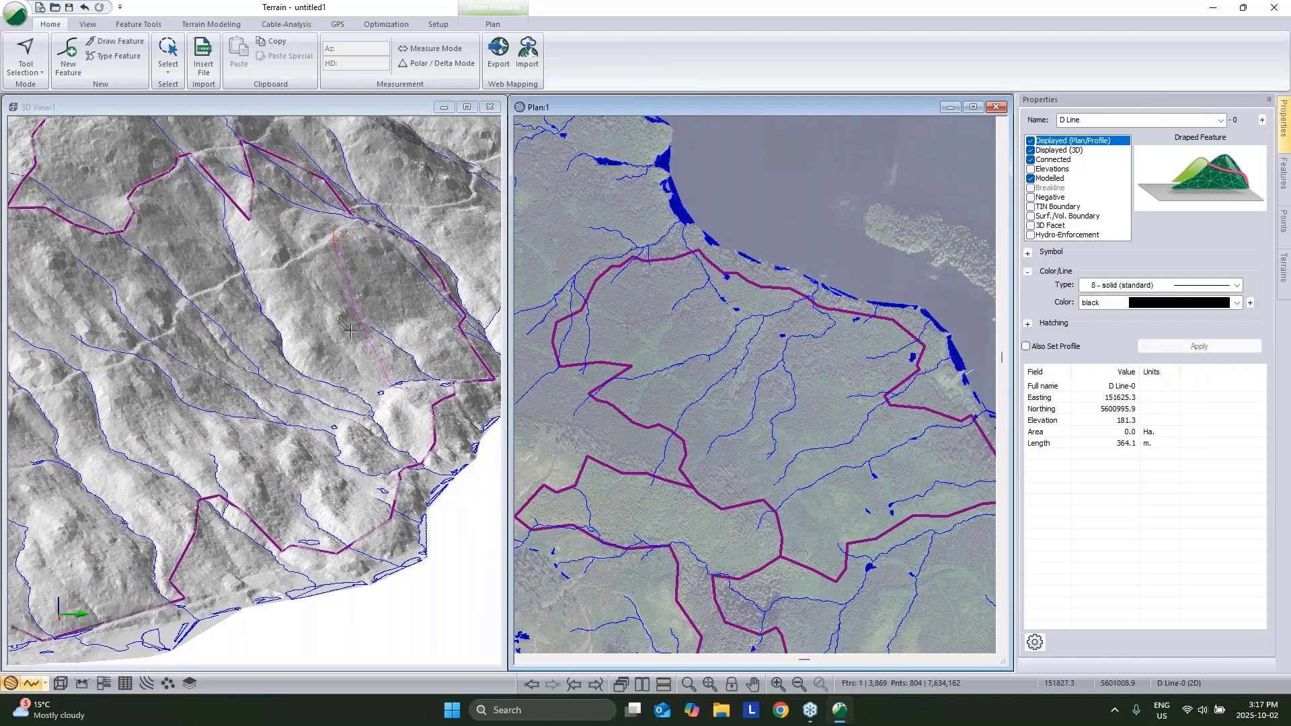
{"action": "left_click", "coordinate": [332, 238]}
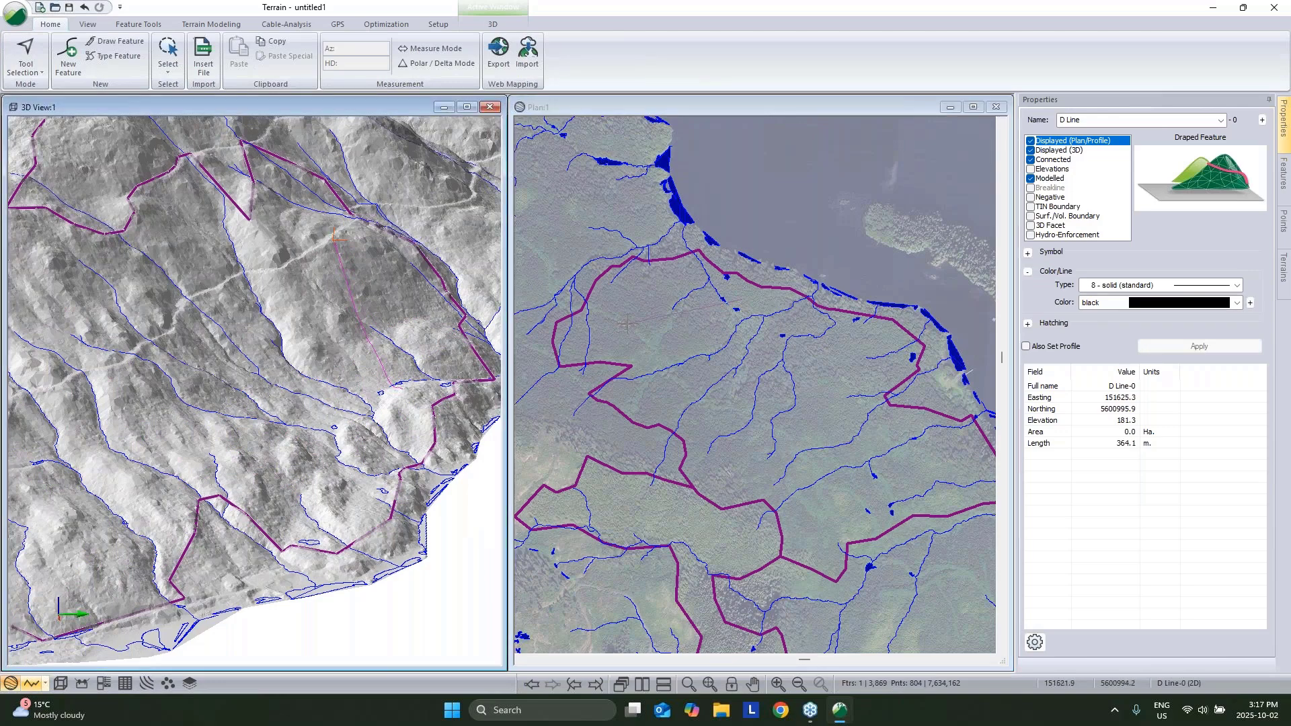
{"action": "left_click", "coordinate": [30, 685]}
{"action": "scroll", "coordinate": [687, 334], "scroll_direction": "up", "scroll_amount": 1}
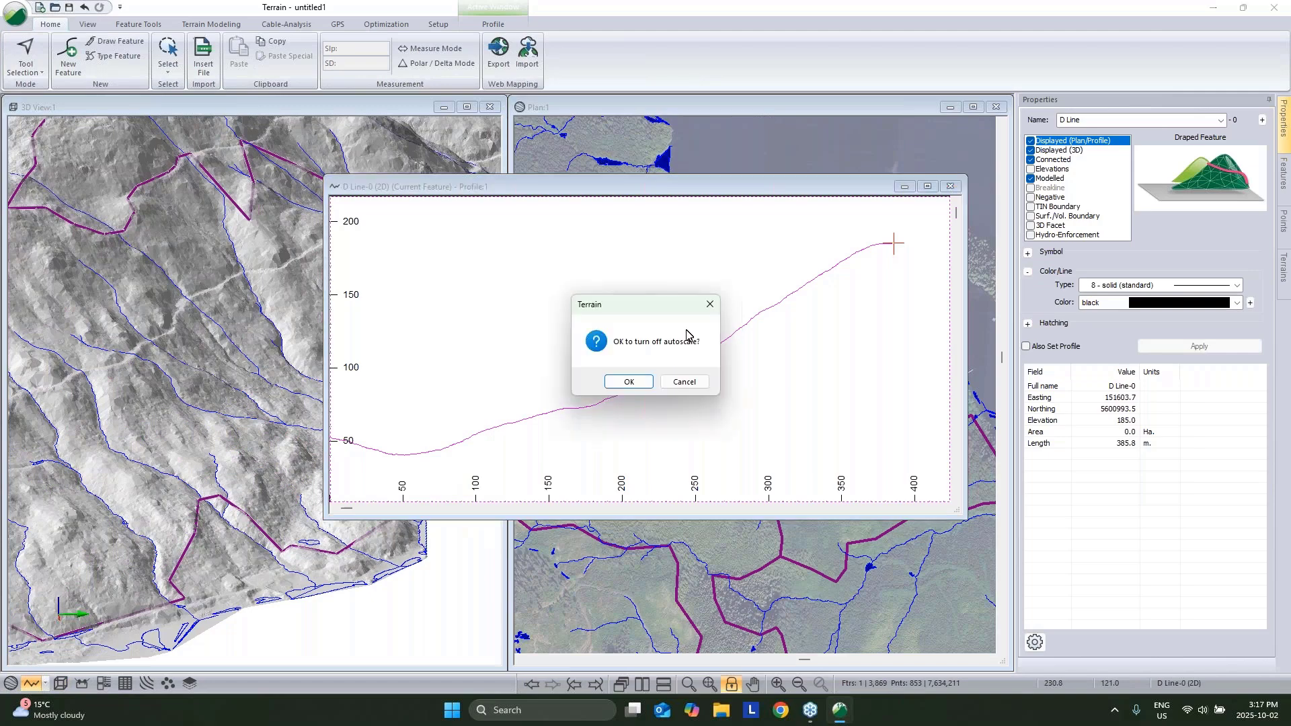
{"action": "left_click", "coordinate": [625, 381]}
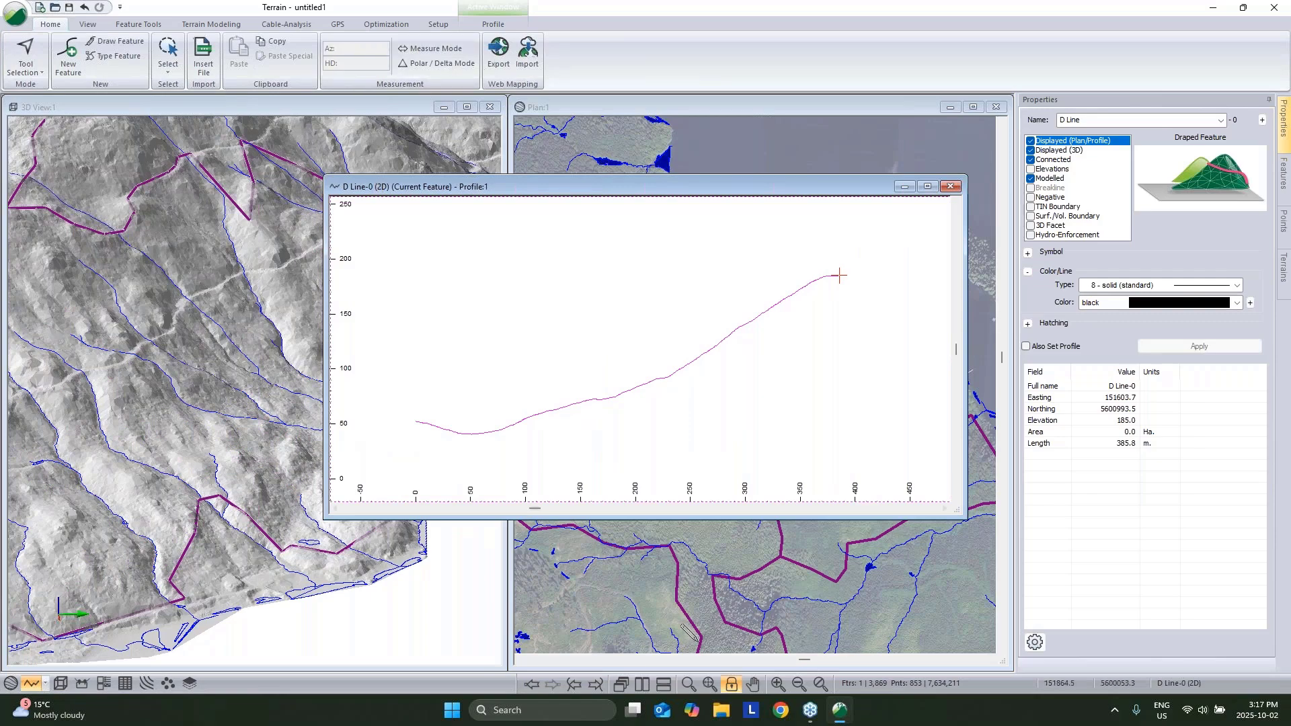
{"action": "left_click", "coordinate": [642, 683]}
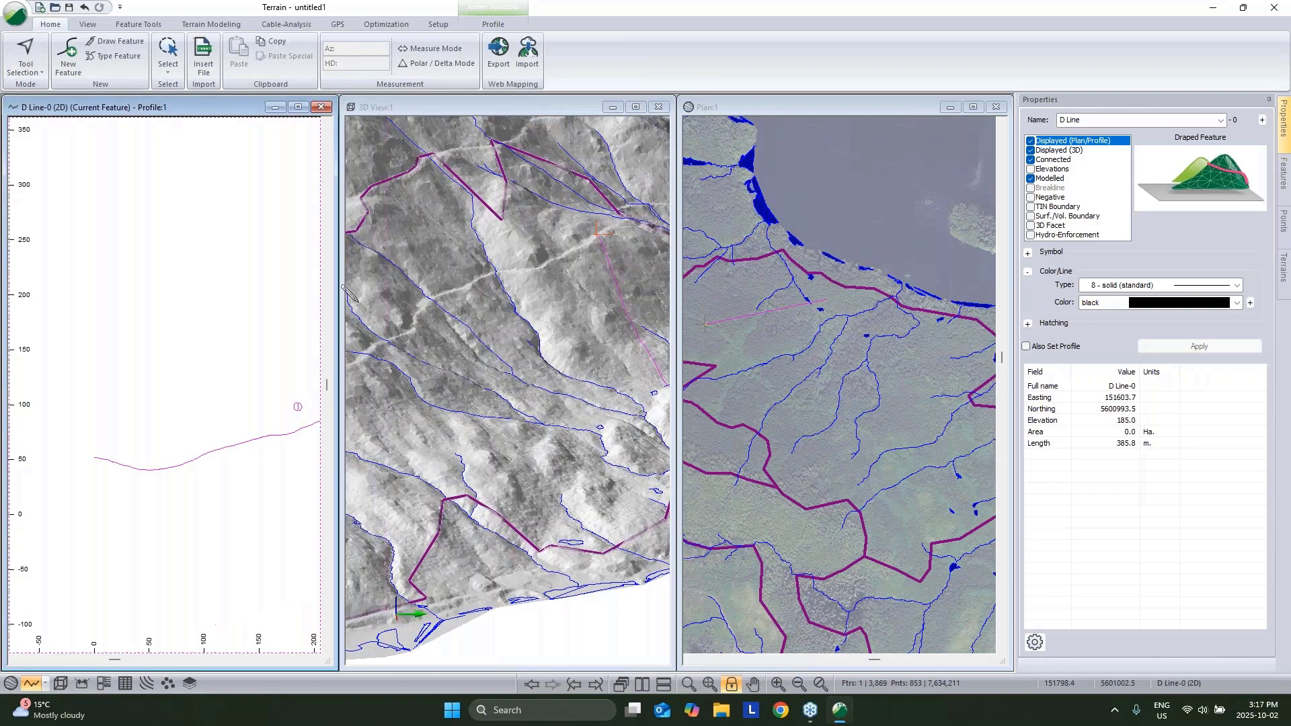
{"action": "scroll", "coordinate": [178, 360], "scroll_direction": "down", "scroll_amount": 2}
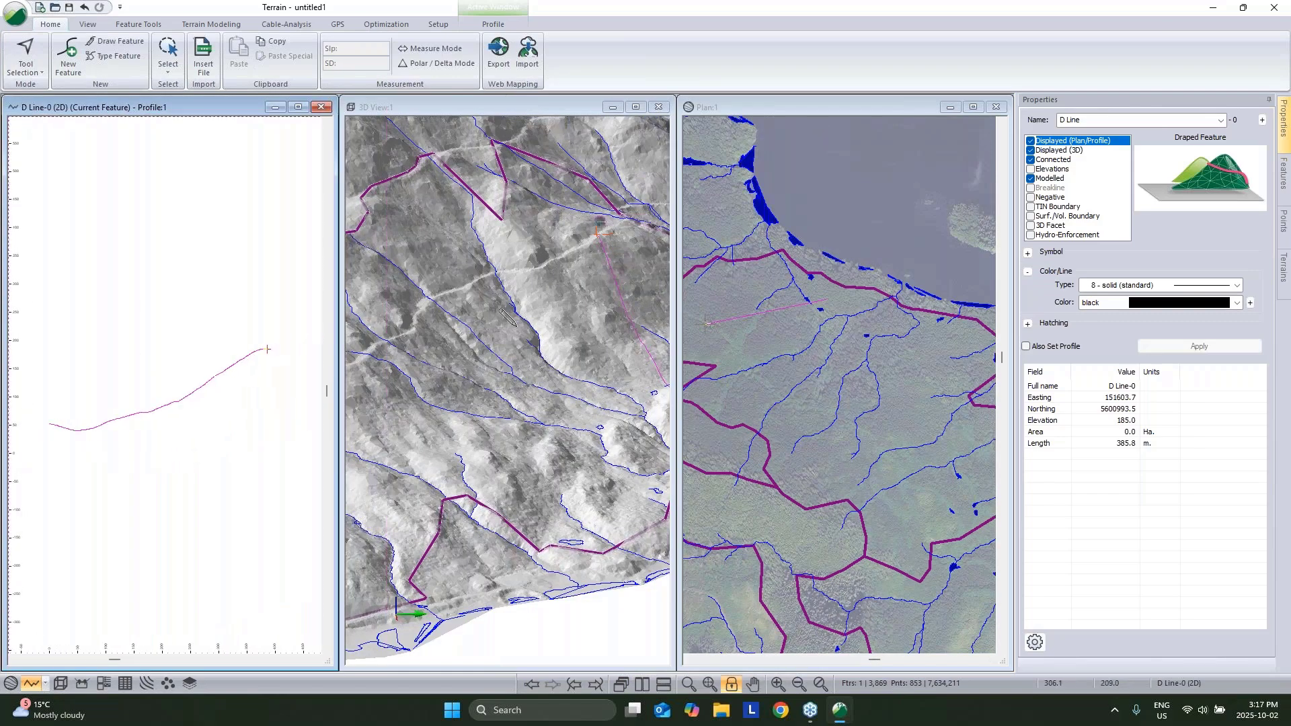
{"action": "left_click", "coordinate": [452, 315]}
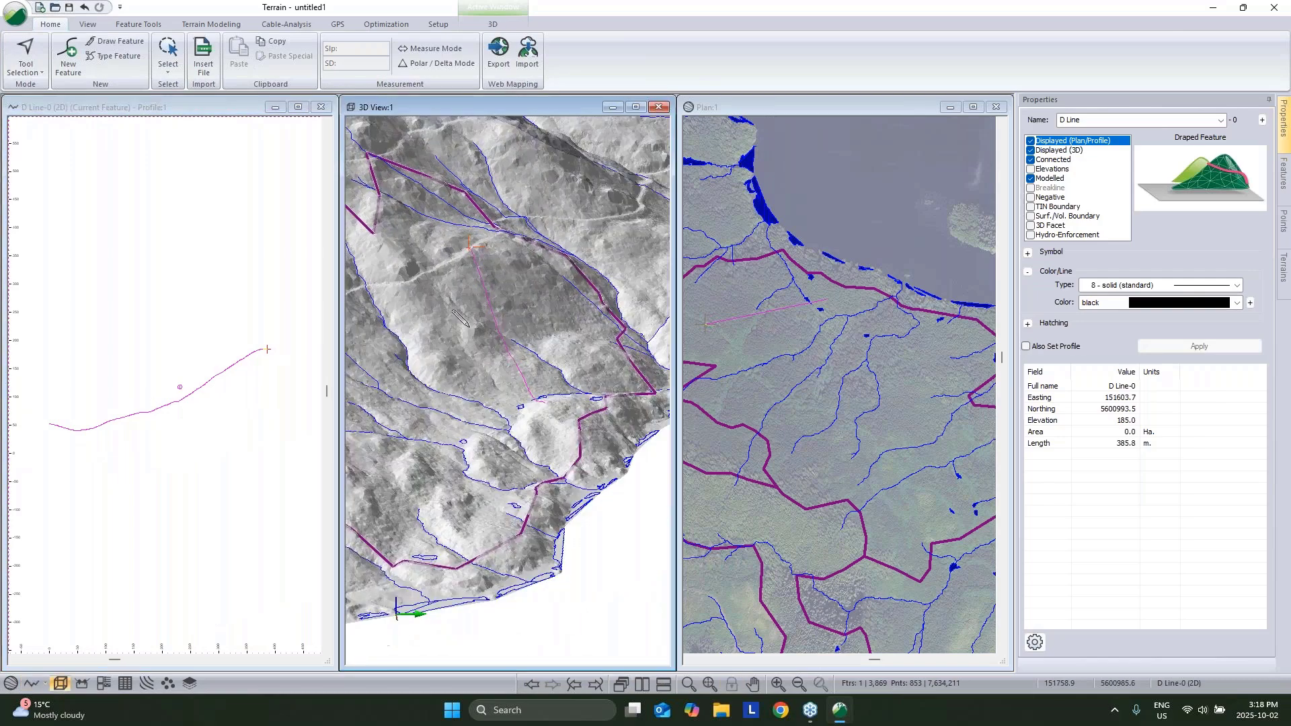
Step: Create a cable-analysis D-line on the profile using the LC650 W Grapple system with an auto-calculated tail station
{"action": "left_click", "coordinate": [276, 27]}
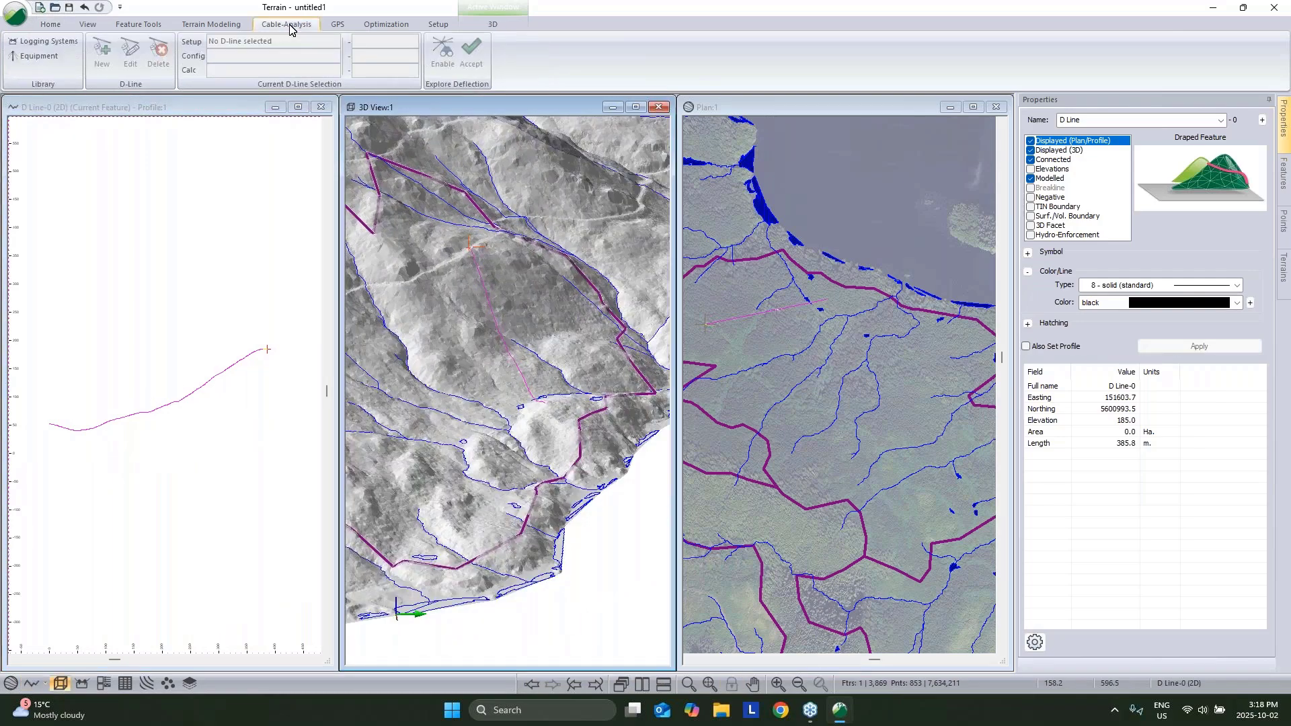
{"action": "left_click", "coordinate": [123, 104]}
{"action": "left_click", "coordinate": [101, 54]}
{"action": "left_click", "coordinate": [492, 285]}
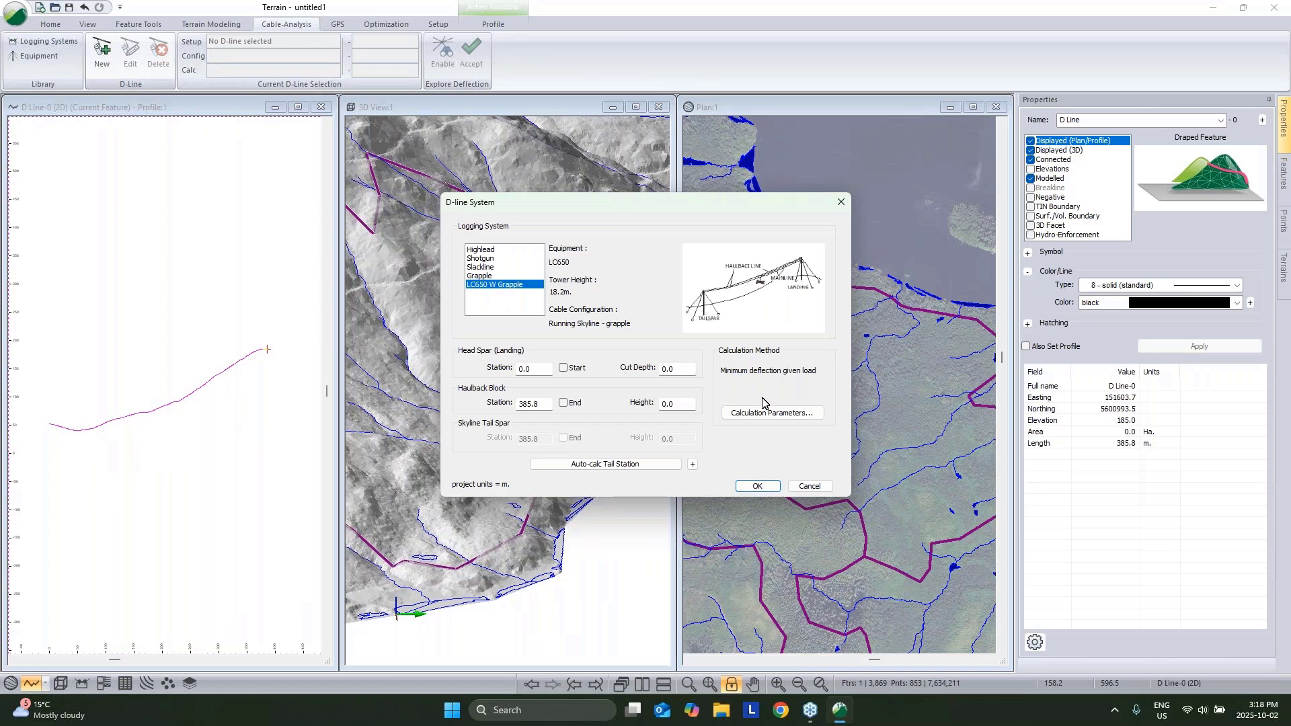
{"action": "left_click", "coordinate": [785, 412]}
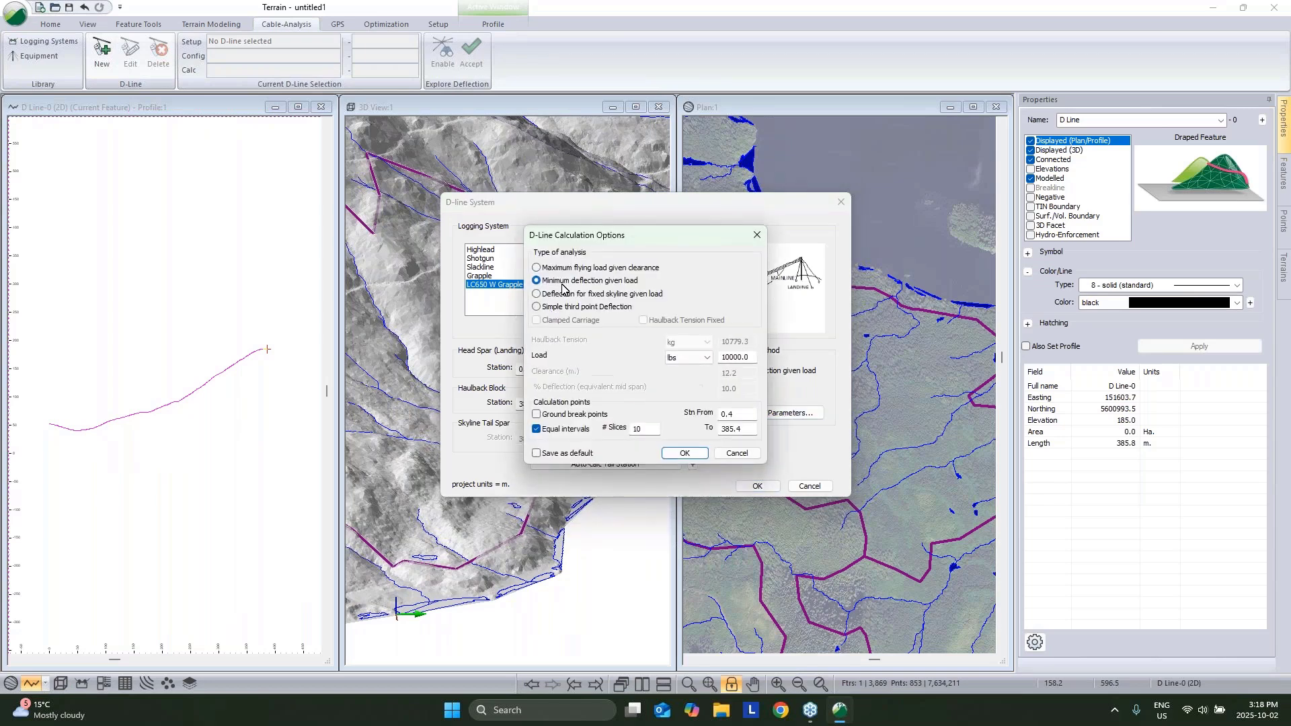
{"action": "left_click", "coordinate": [738, 453]}
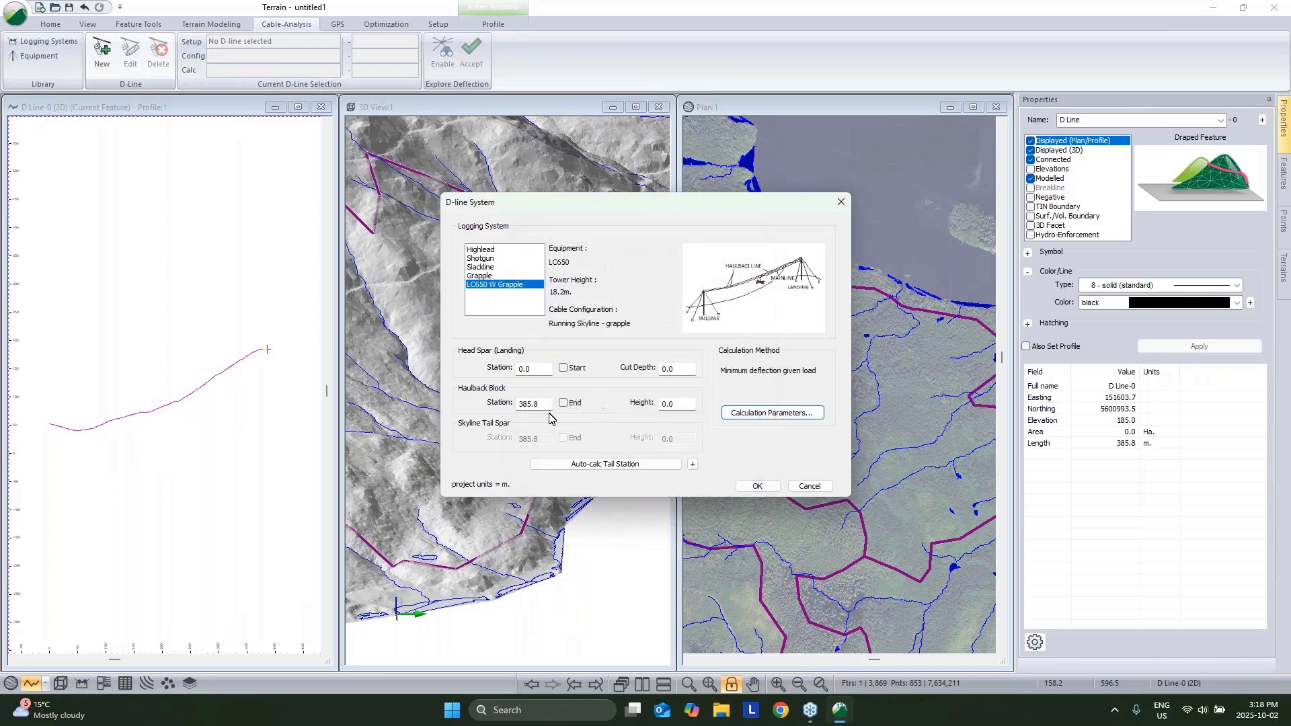
{"action": "left_click", "coordinate": [617, 465]}
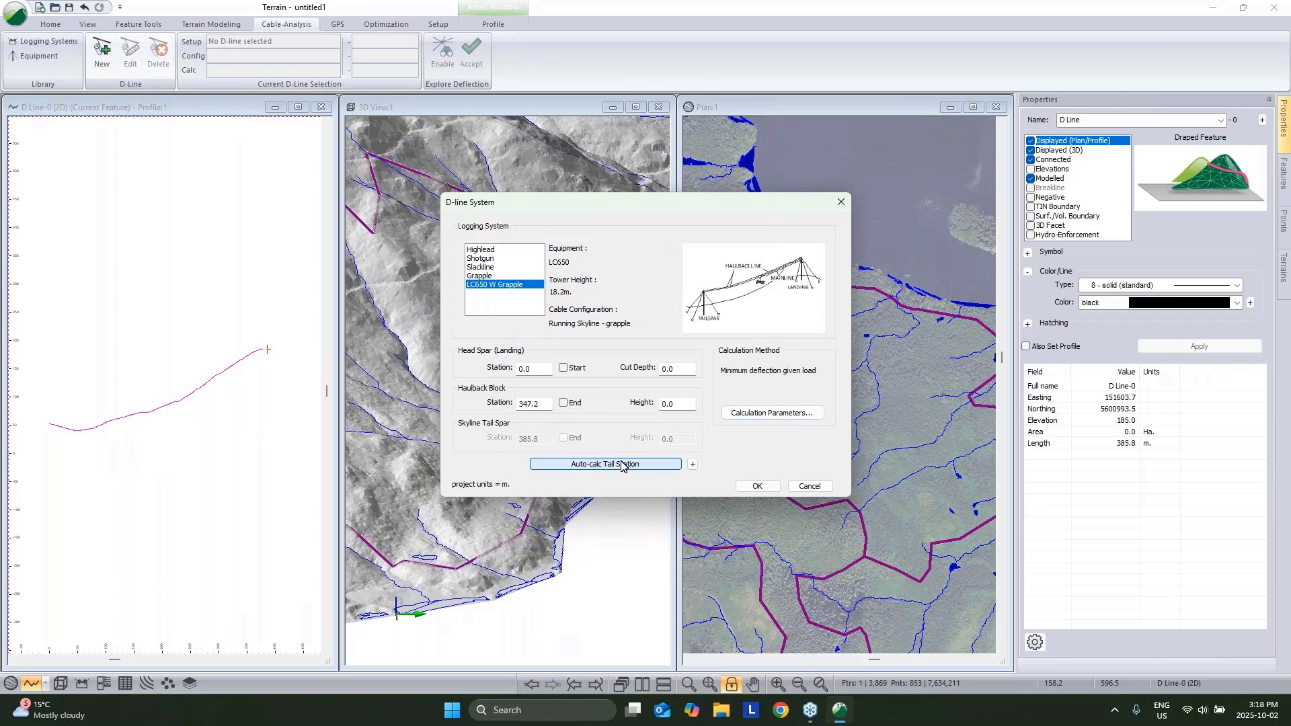
{"action": "left_click", "coordinate": [753, 487]}
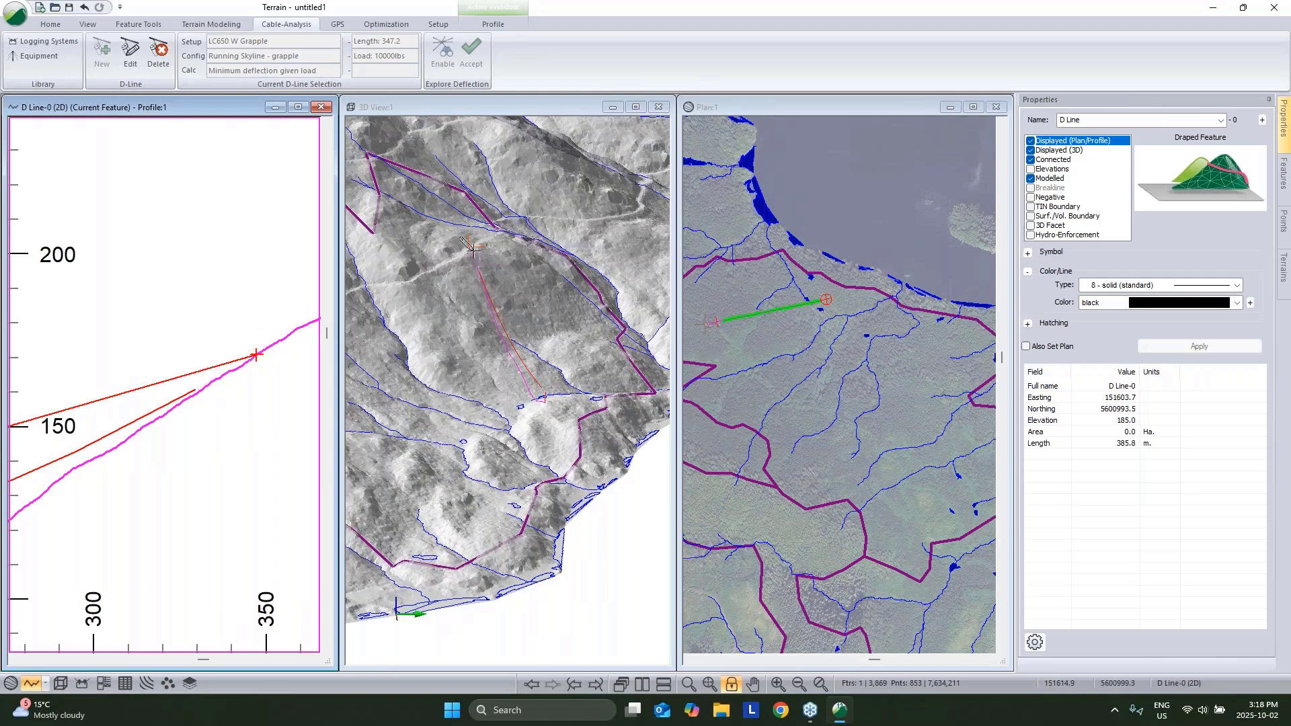
Step: Set the D-line's haulback block height to 4 m and auto-calculate the tail station again
{"action": "scroll", "coordinate": [128, 376], "scroll_direction": "down", "scroll_amount": 2}
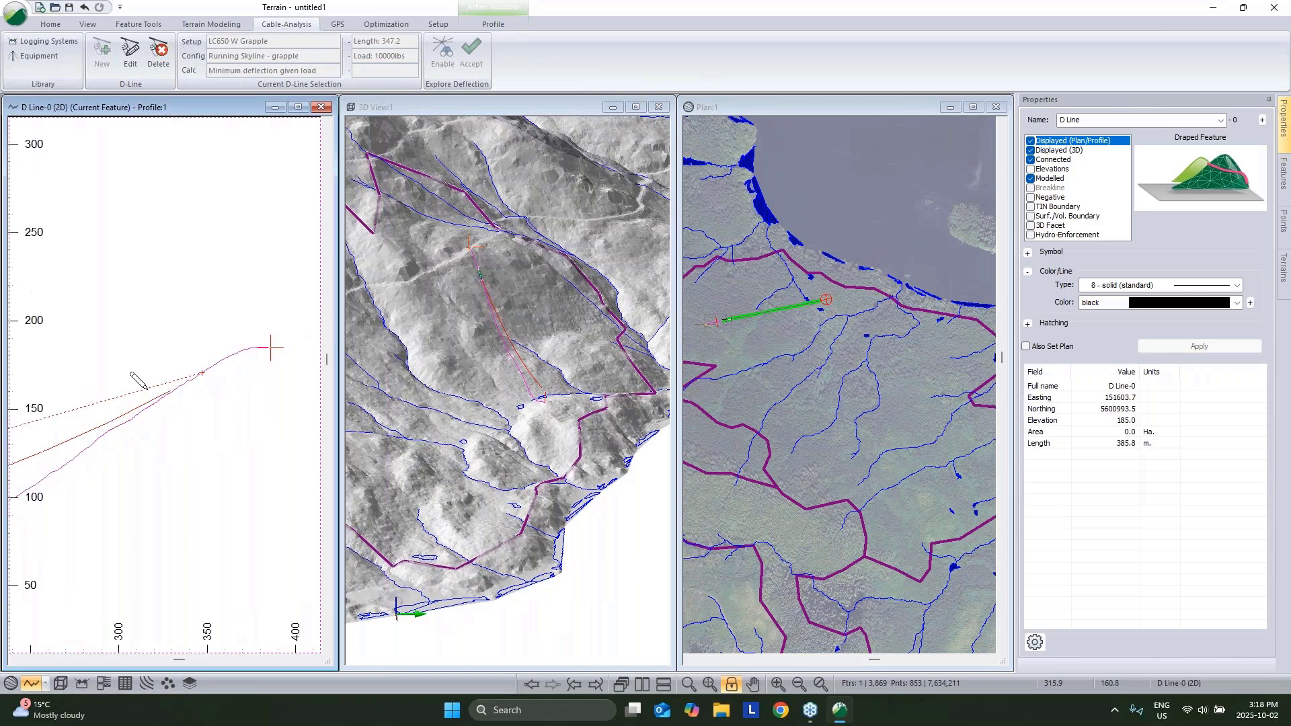
{"action": "scroll", "coordinate": [132, 374], "scroll_direction": "down", "scroll_amount": 1}
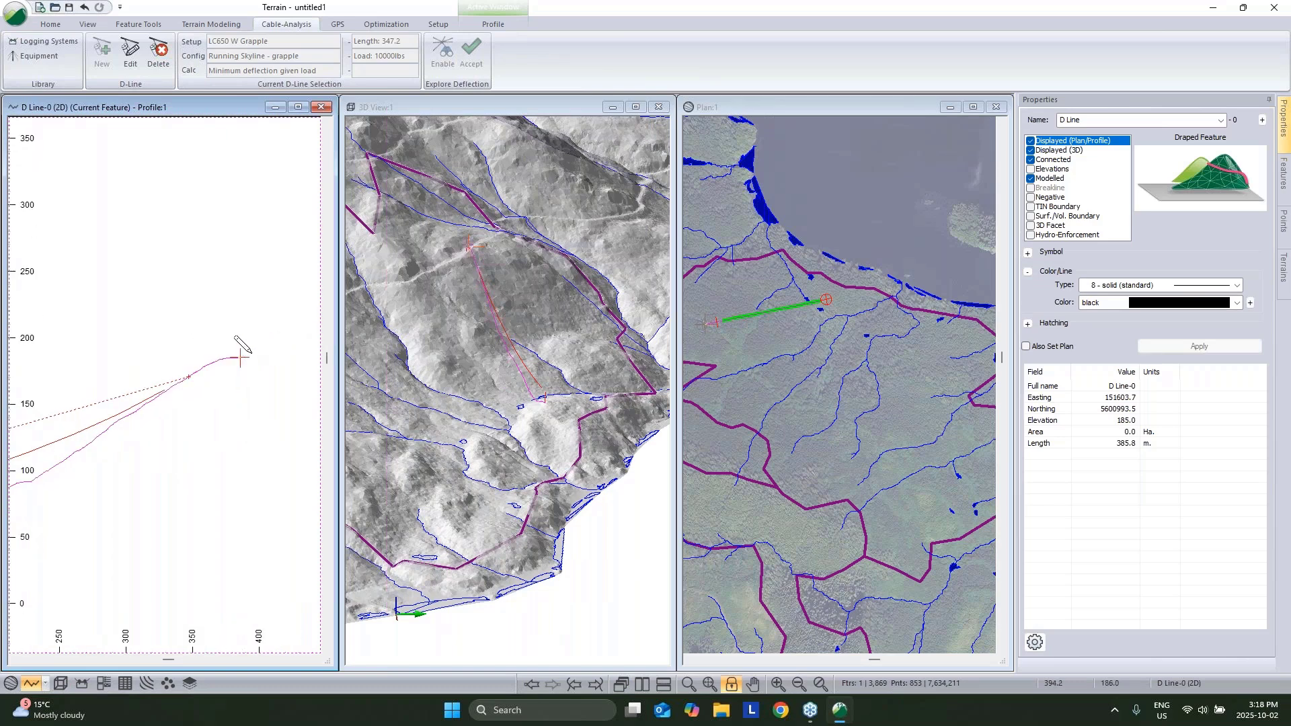
{"action": "left_click", "coordinate": [130, 52]}
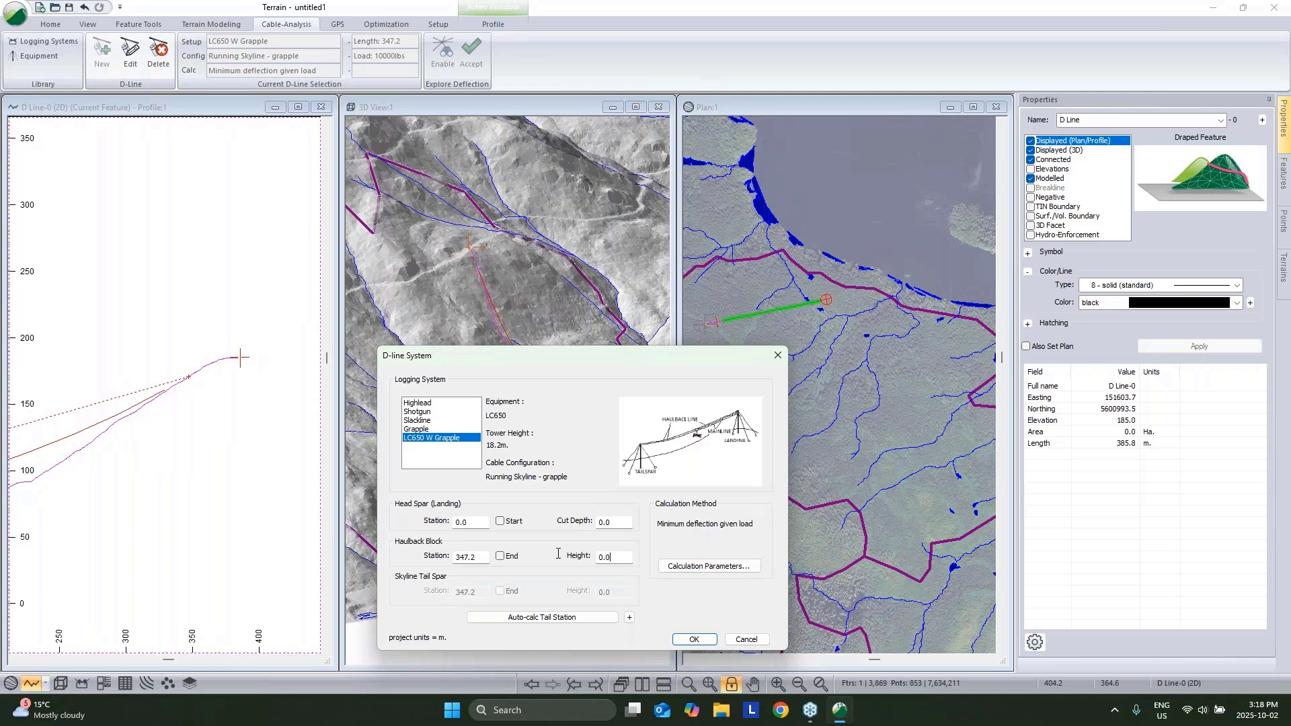
{"action": "key", "text": "ctrl+a"}
{"action": "type", "text": "4"}
{"action": "left_click", "coordinate": [552, 616]}
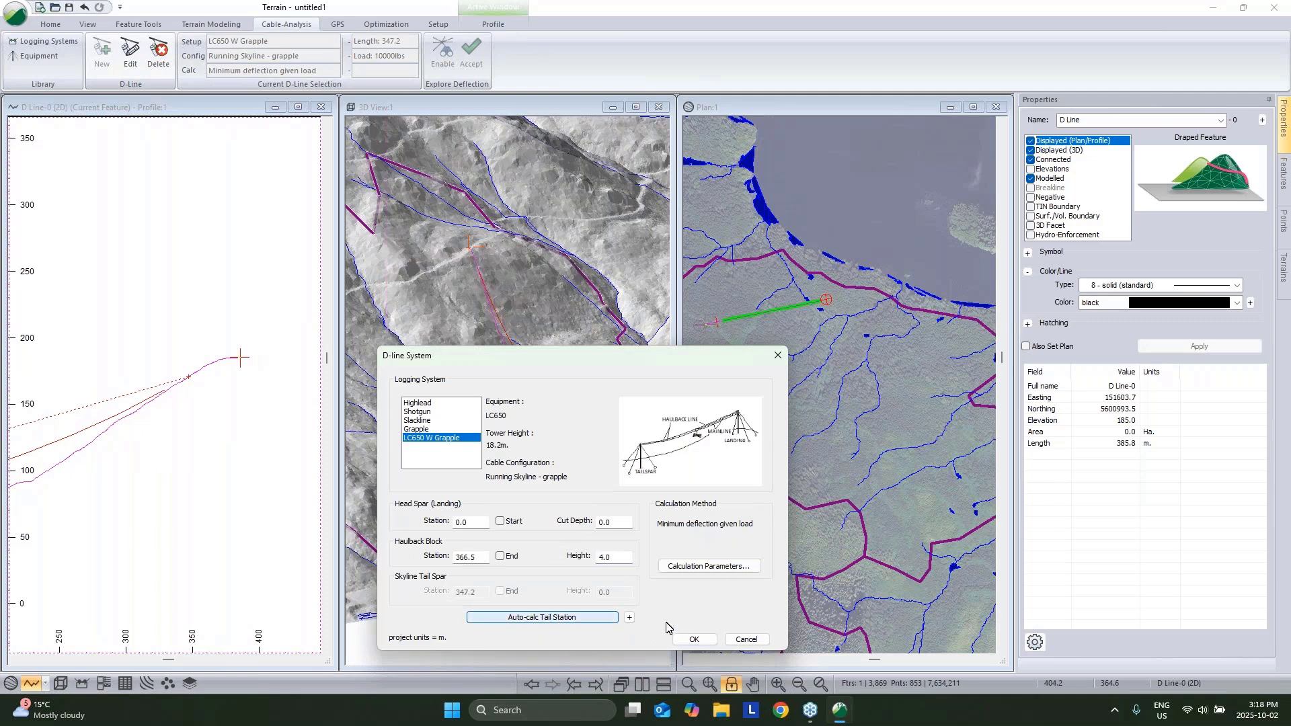
{"action": "left_click", "coordinate": [687, 642]}
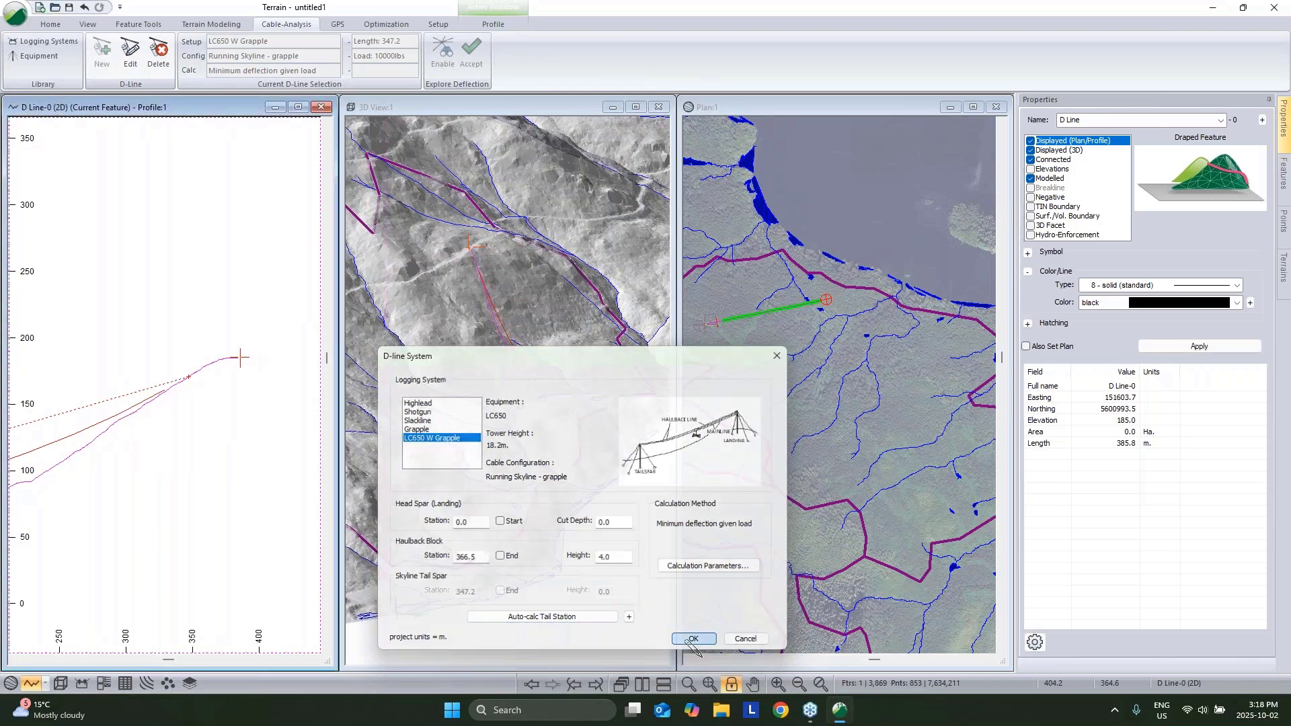
Step: Move the D Line's uphill end in plan to make it about 352 m long and check the deflection in profile
{"action": "scroll", "coordinate": [474, 253], "scroll_direction": "up", "scroll_amount": 2}
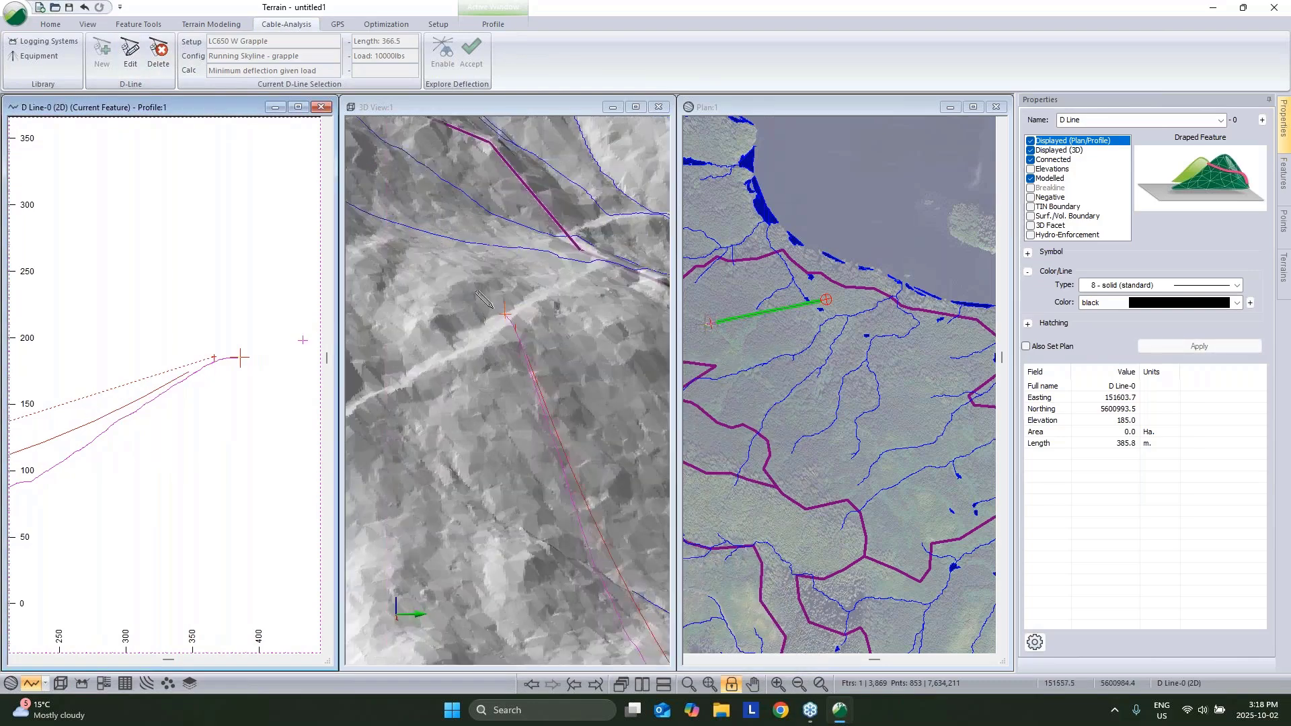
{"action": "scroll", "coordinate": [504, 316], "scroll_direction": "up", "scroll_amount": 2}
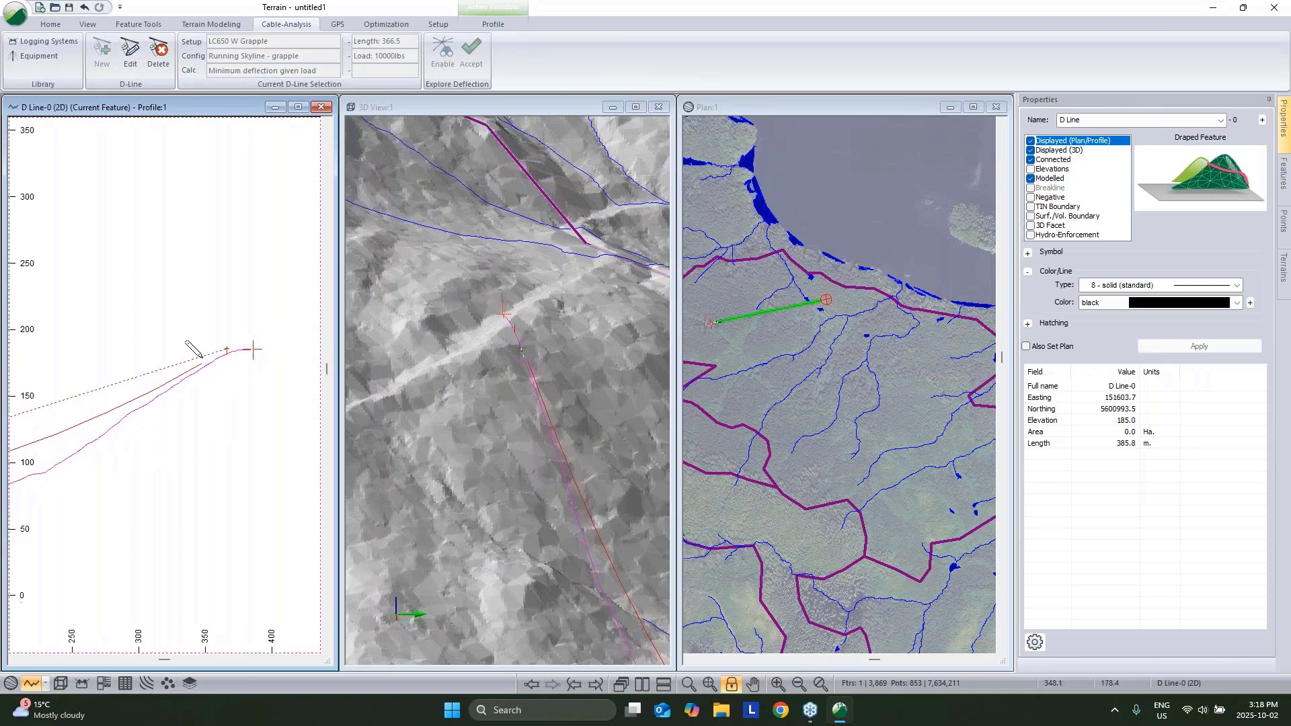
{"action": "scroll", "coordinate": [195, 350], "scroll_direction": "down", "scroll_amount": 1}
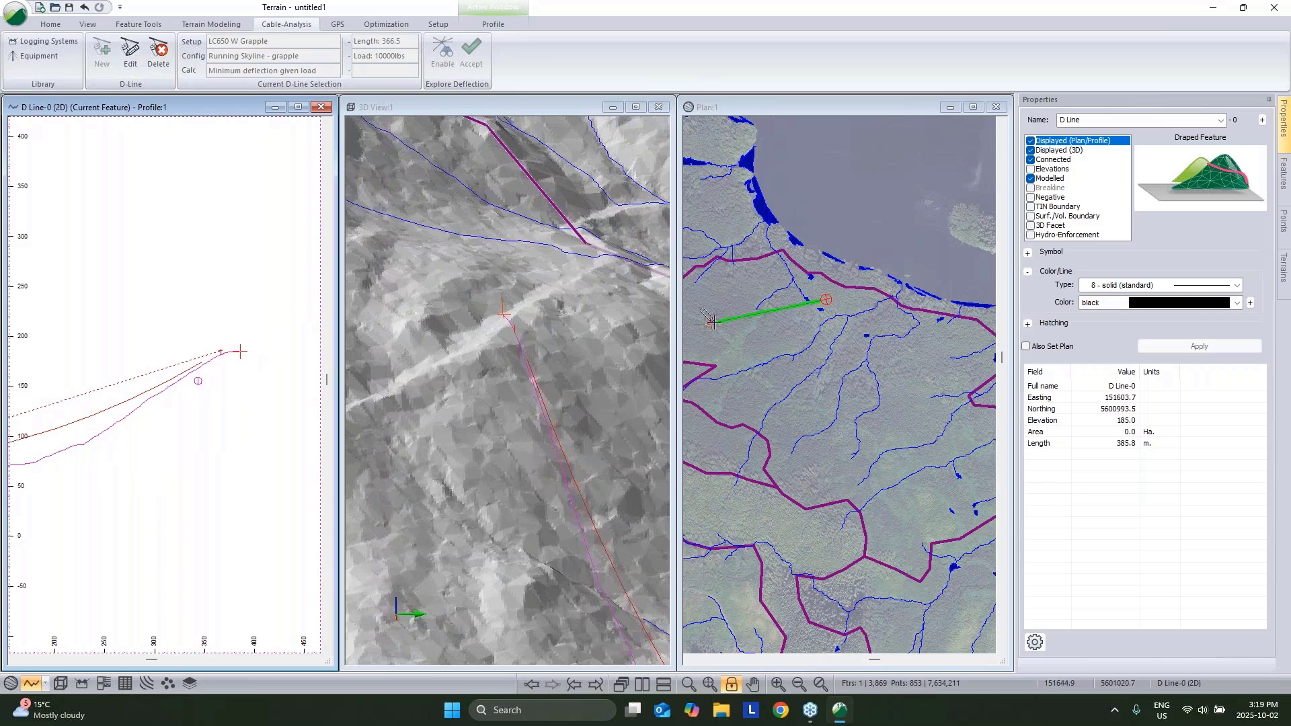
{"action": "left_click", "coordinate": [717, 332]}
{"action": "left_click", "coordinate": [720, 329]}
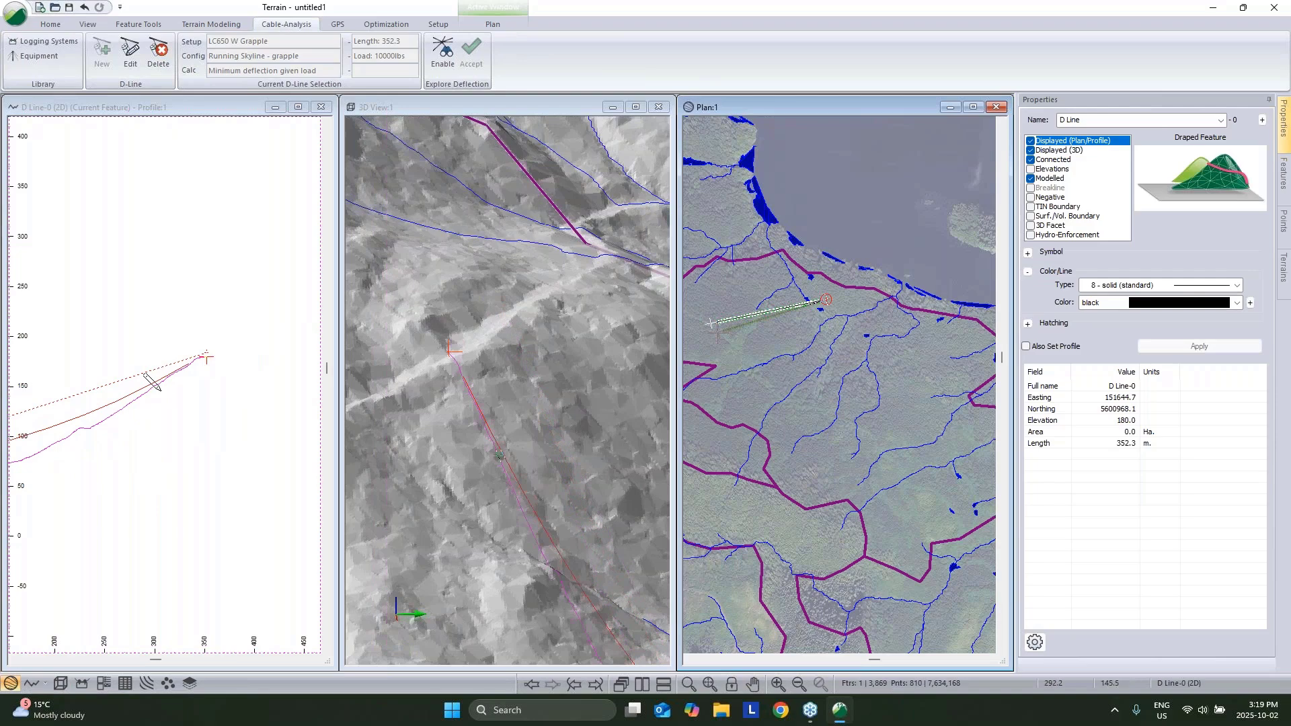
{"action": "left_click", "coordinate": [215, 360]}
{"action": "scroll", "coordinate": [719, 334], "scroll_direction": "down", "scroll_amount": 2}
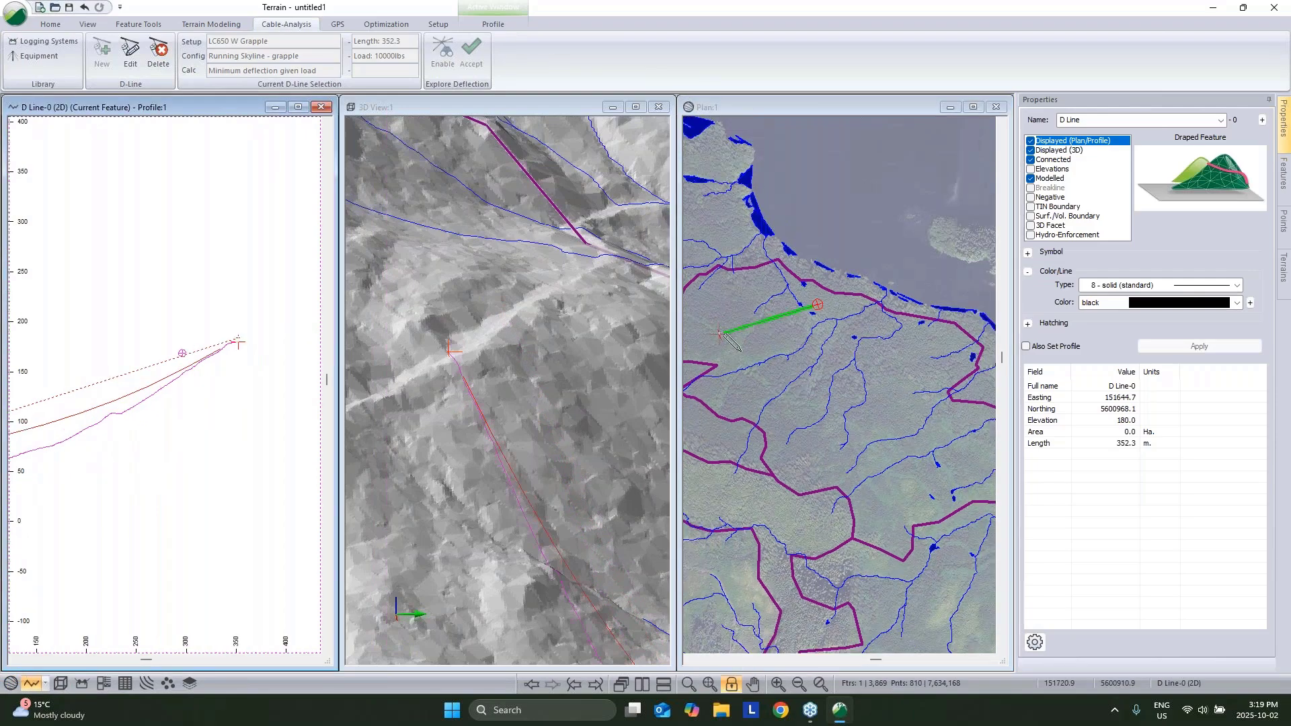
Step: Move the D Line's uphill end northwest, making it about 481 m long, and auto-calculate the tail station for the new alignment
{"action": "left_click", "coordinate": [720, 334]}
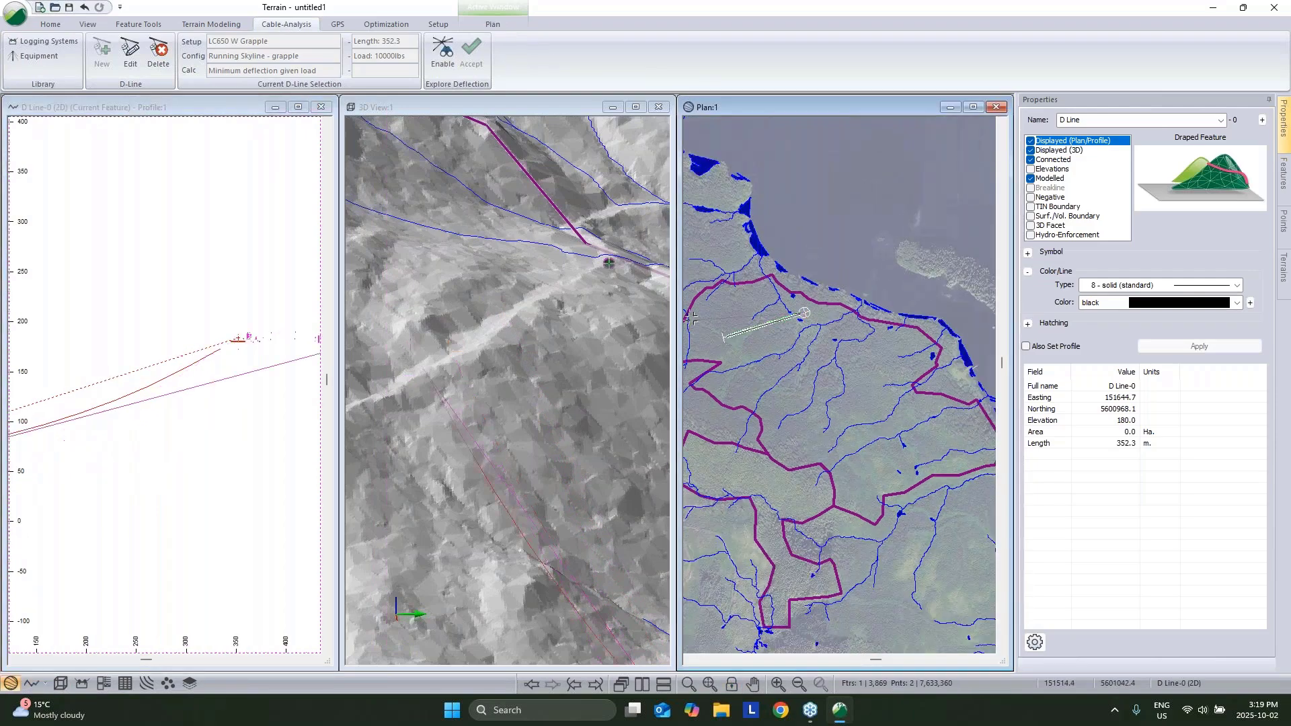
{"action": "left_click", "coordinate": [139, 64]}
{"action": "left_click", "coordinate": [620, 464]}
{"action": "left_click", "coordinate": [757, 485]}
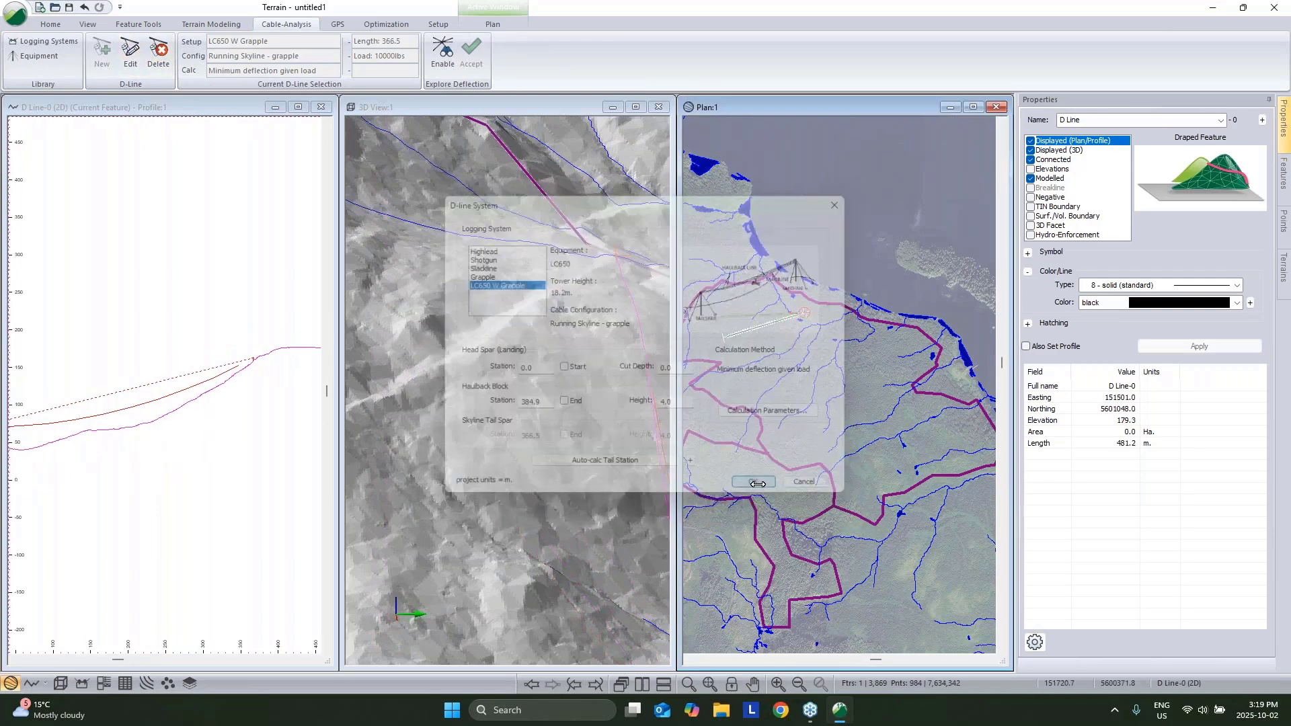
{"action": "scroll", "coordinate": [716, 325], "scroll_direction": "up", "scroll_amount": 3}
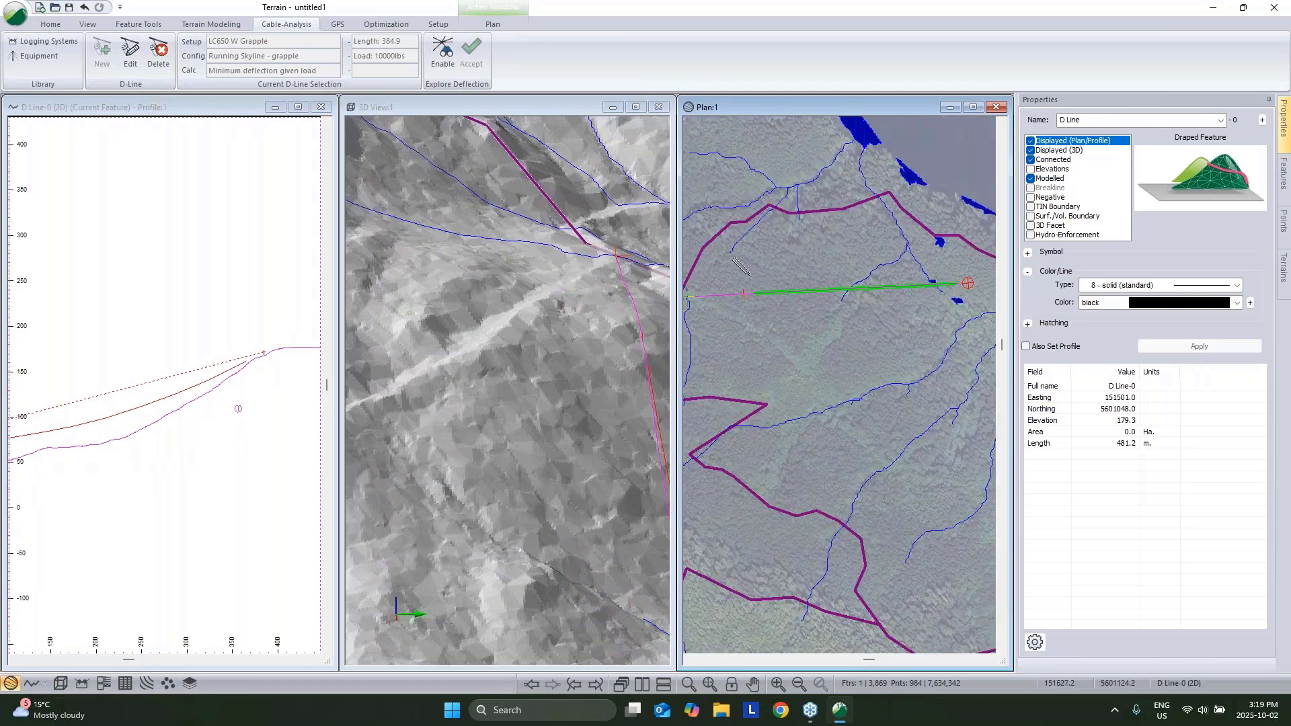
{"action": "scroll", "coordinate": [765, 315], "scroll_direction": "down", "scroll_amount": 2}
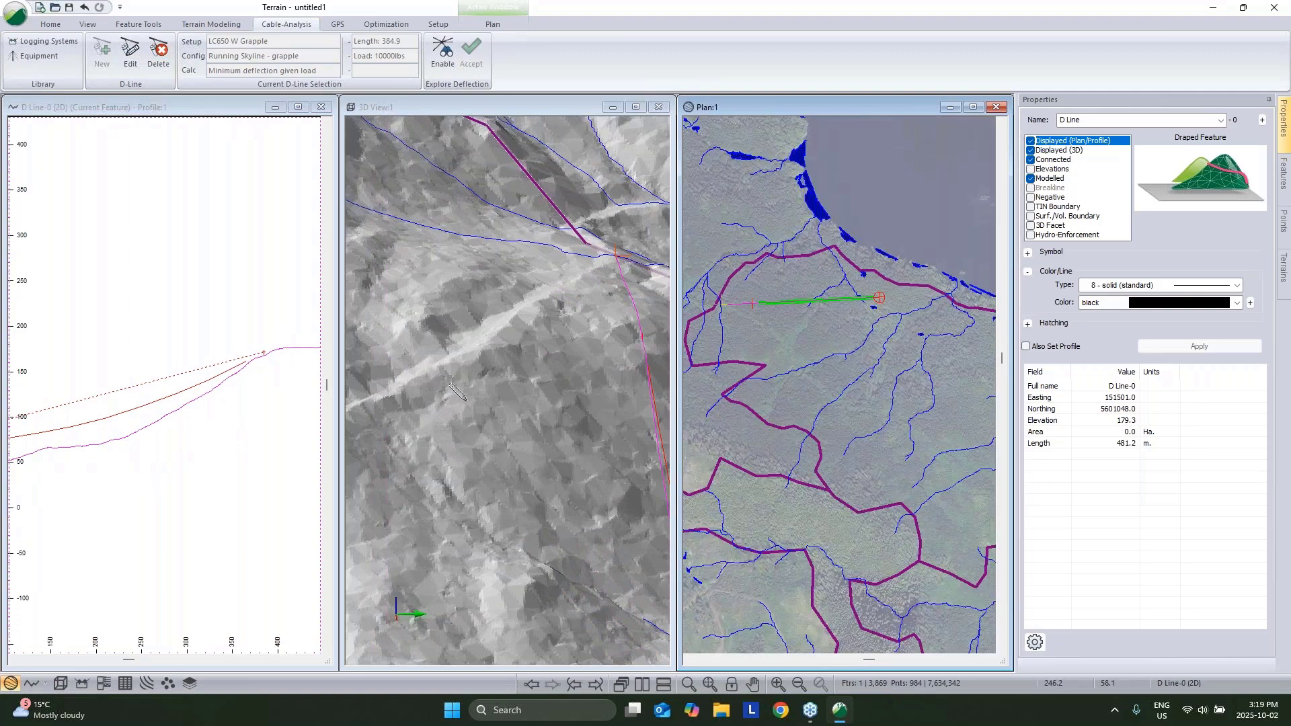
{"action": "scroll", "coordinate": [464, 397], "scroll_direction": "down", "scroll_amount": 5}
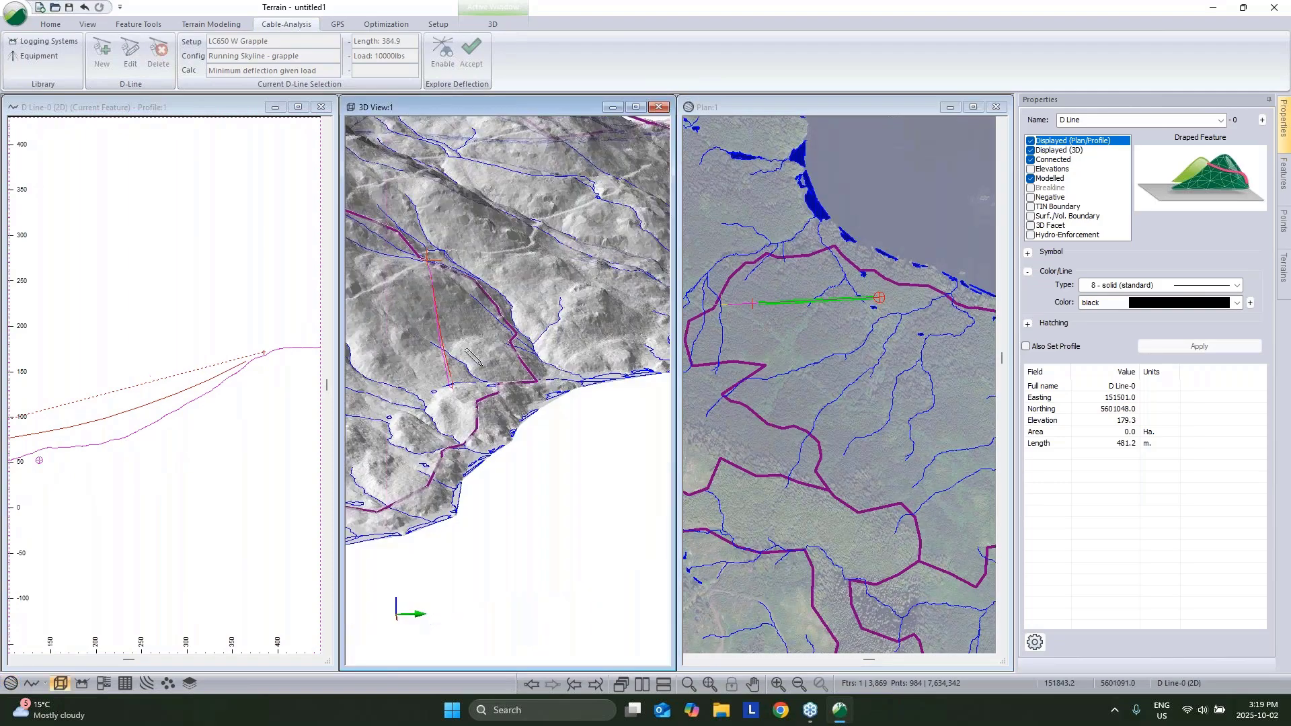
{"action": "scroll", "coordinate": [556, 332], "scroll_direction": "up", "scroll_amount": 2}
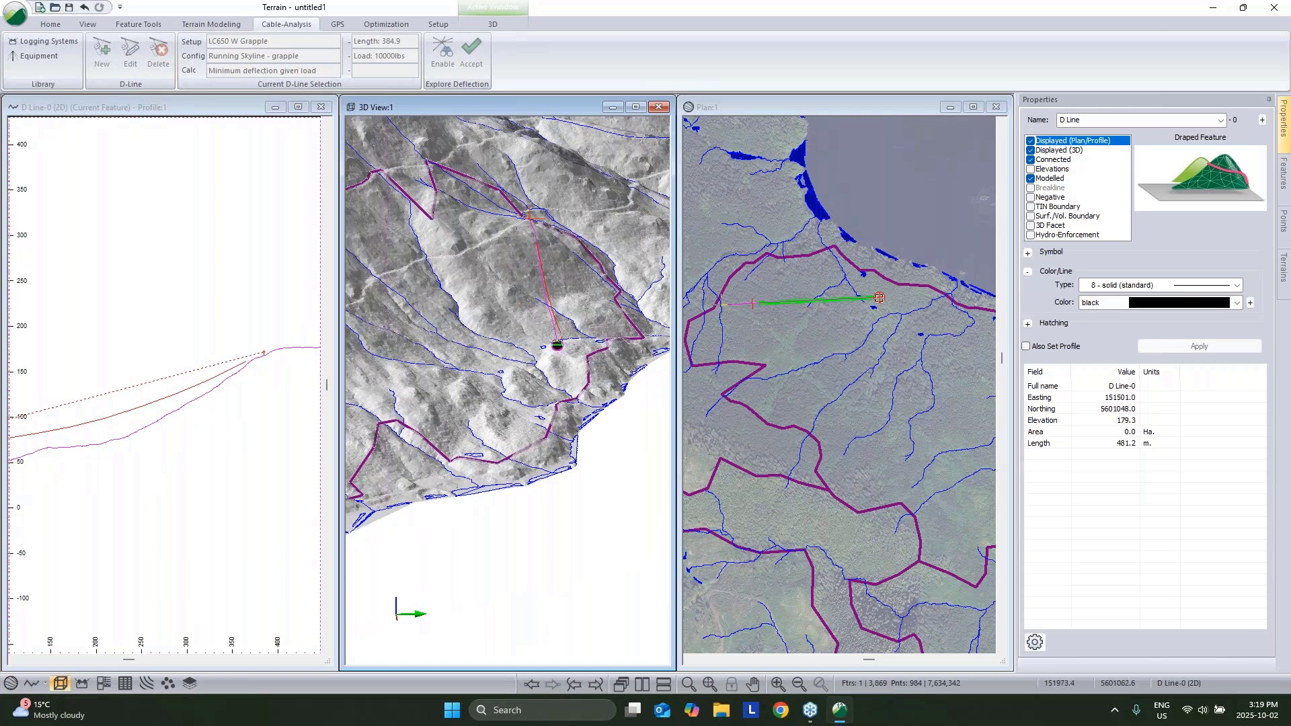
Step: Reposition the D Line's landing and tail ends in plan so it runs roughly north to south, about 350 m long
{"action": "mouse_move", "coordinate": [880, 297]}
{"action": "left_mouse_down"}
{"action": "mouse_move", "coordinate": [923, 330]}
{"action": "mouse_move", "coordinate": [892, 324]}
{"action": "left_mouse_up"}
{"action": "mouse_move", "coordinate": [723, 304]}
{"action": "left_mouse_down"}
{"action": "mouse_move", "coordinate": [823, 345]}
{"action": "mouse_move", "coordinate": [870, 405]}
{"action": "left_mouse_up"}
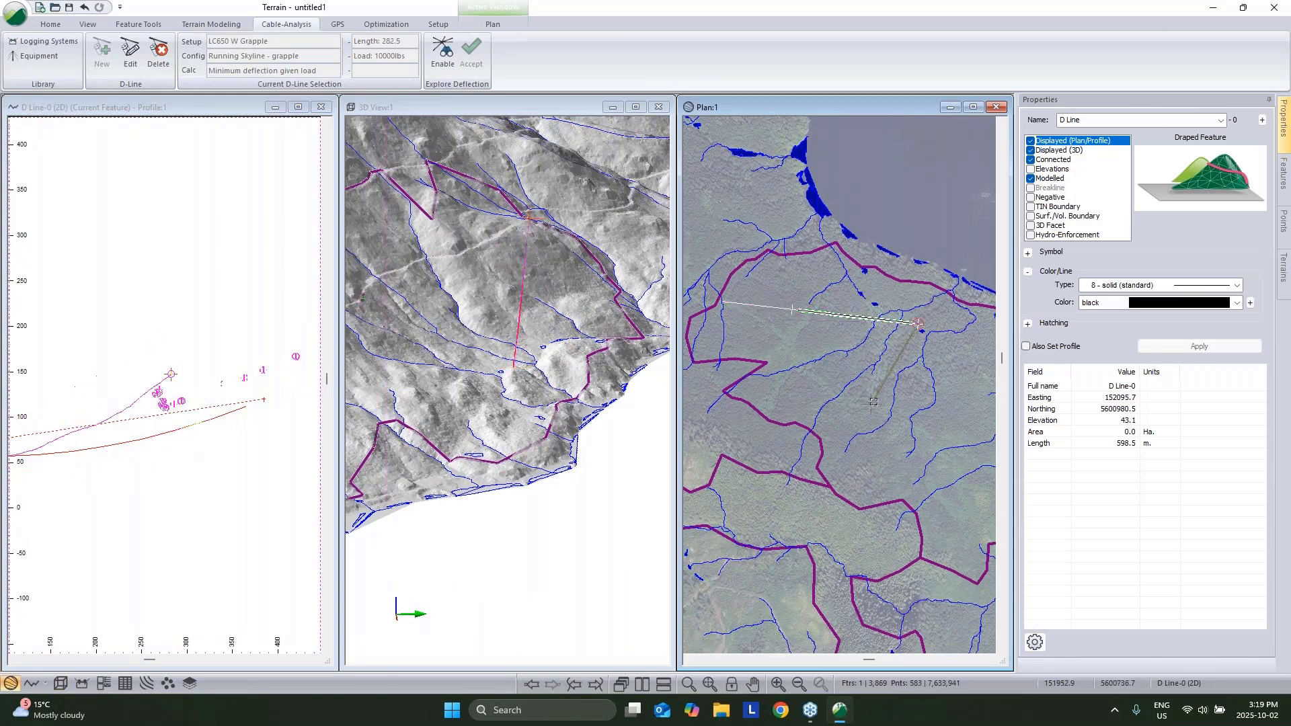
{"action": "left_click", "coordinate": [187, 367]}
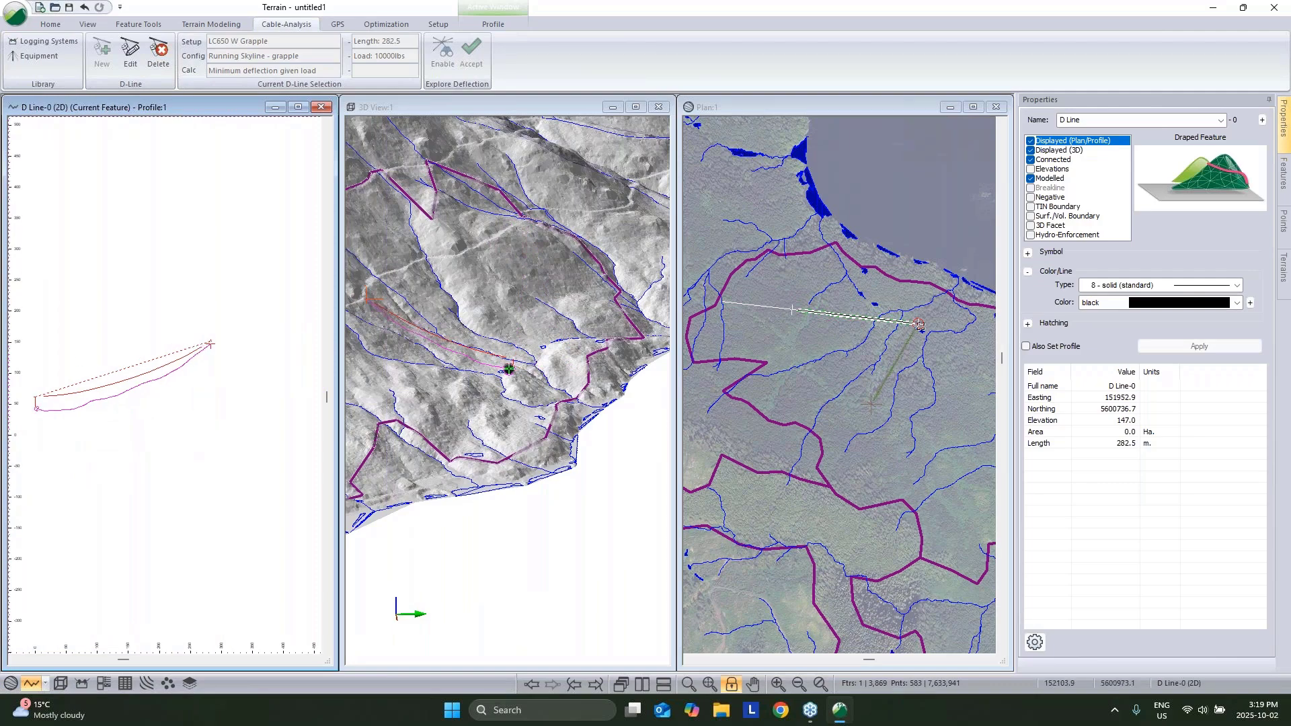
{"action": "left_click", "coordinate": [872, 289]}
{"action": "left_click", "coordinate": [872, 288]}
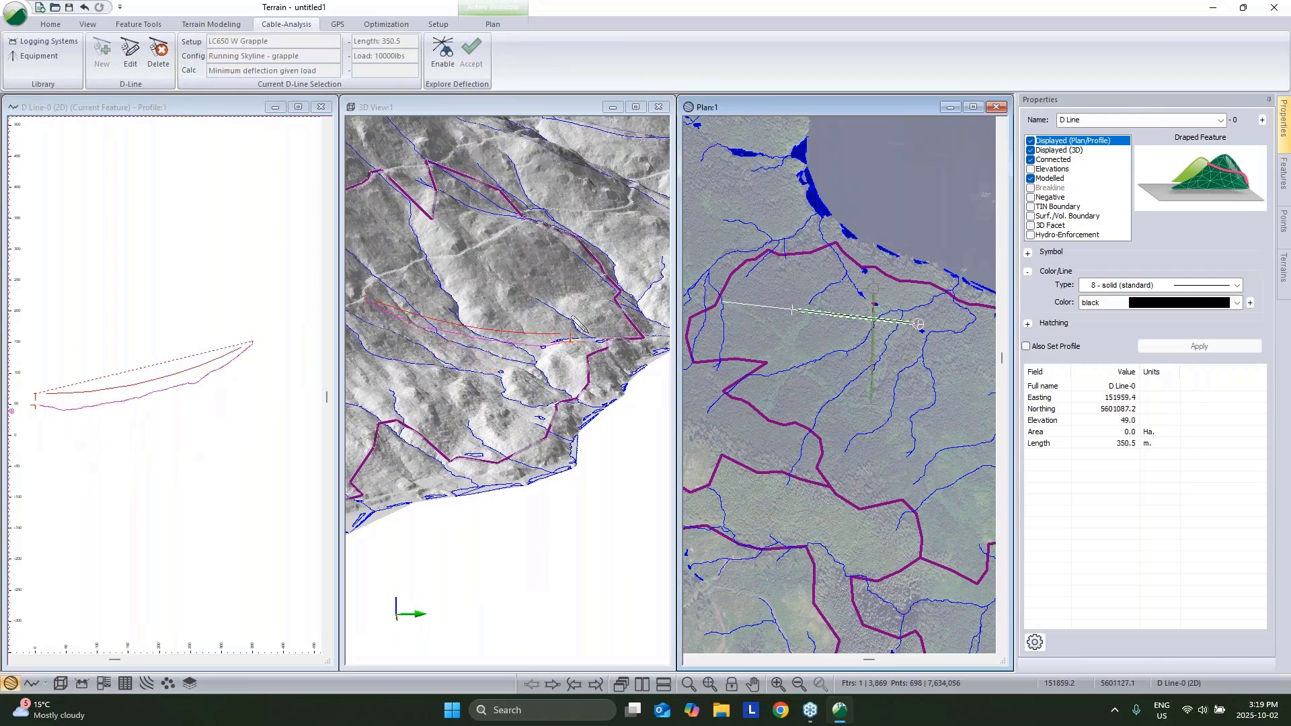
{"action": "mouse_move", "coordinate": [758, 333]}
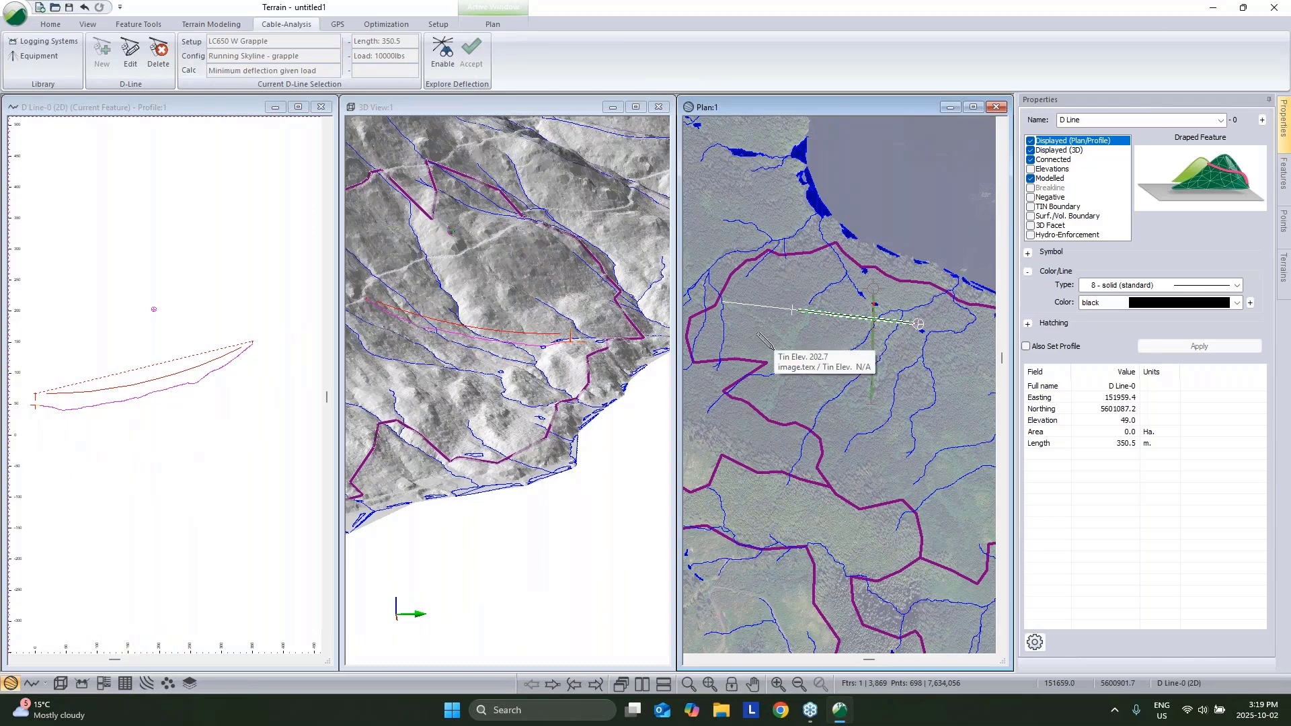
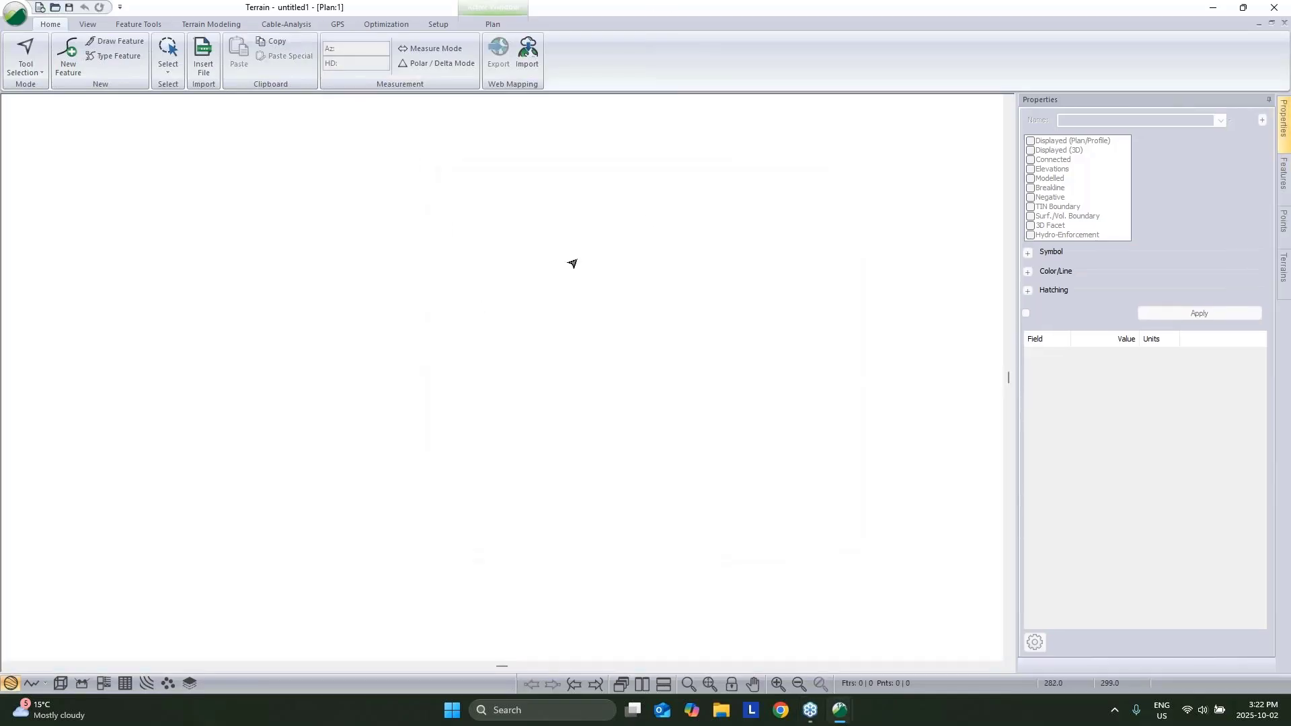
Step: Add topo.terx from the Forestry Webinar folder as a plan background and locate the D Line on it
{"action": "right_click", "coordinate": [572, 262]}
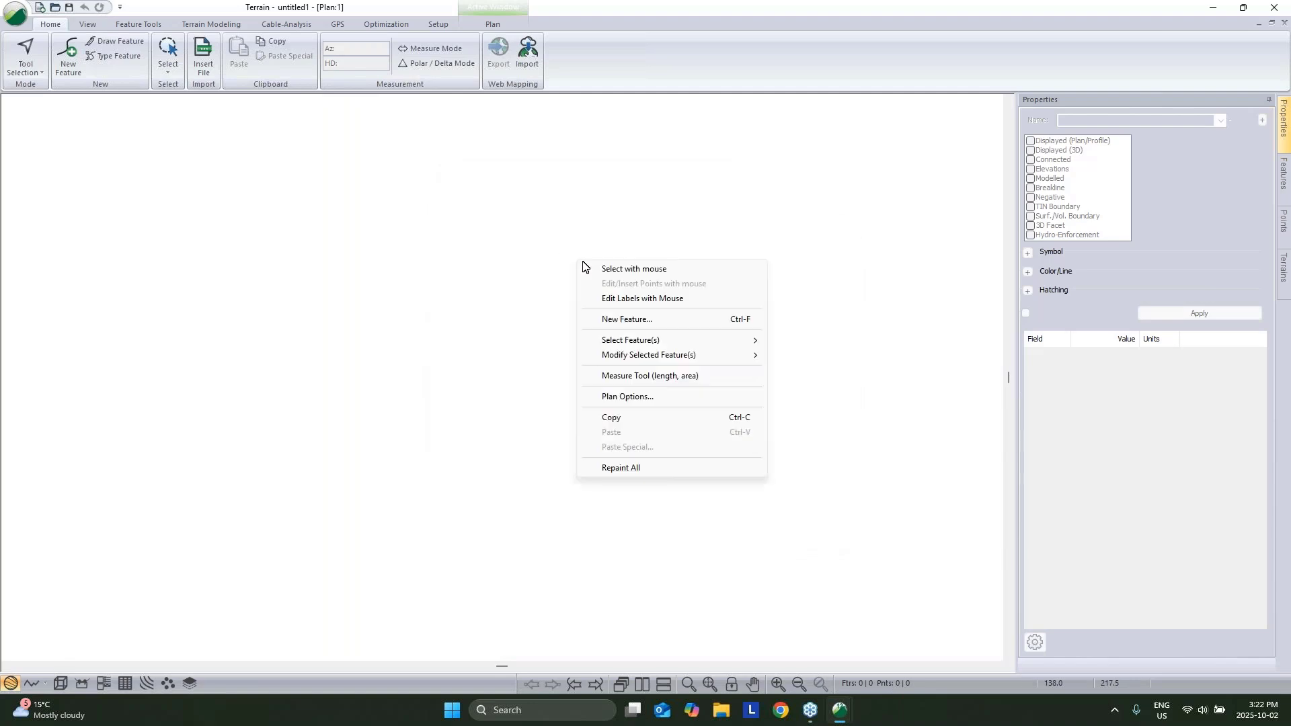
{"action": "left_click", "coordinate": [635, 398]}
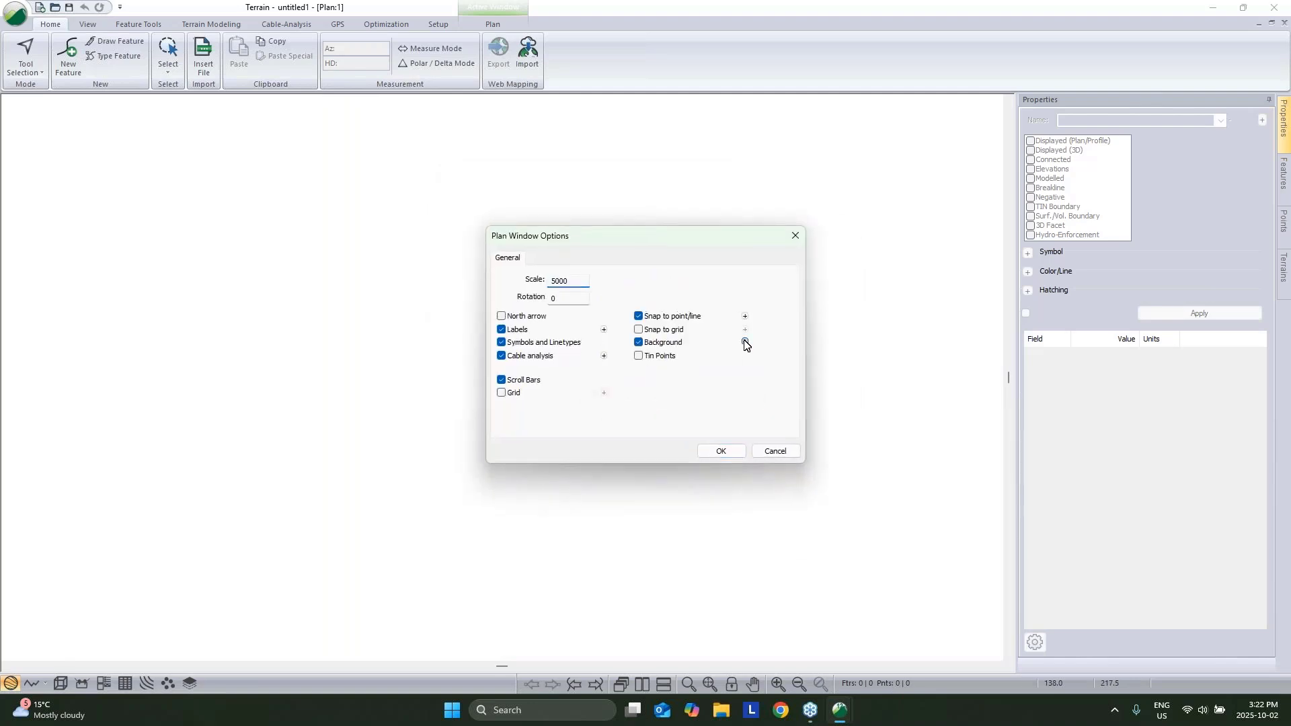
{"action": "left_click", "coordinate": [745, 343]}
{"action": "left_click", "coordinate": [769, 291]}
{"action": "left_click", "coordinate": [683, 352]}
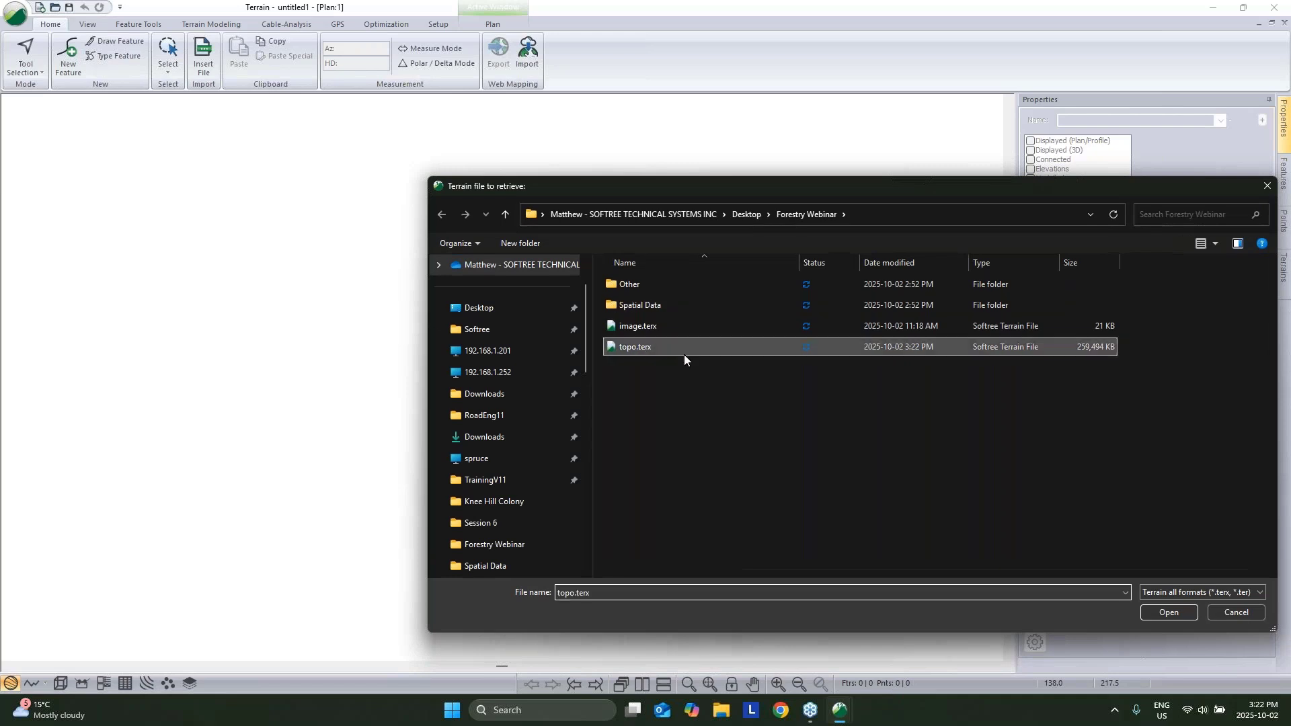
{"action": "left_click", "coordinate": [1161, 609]}
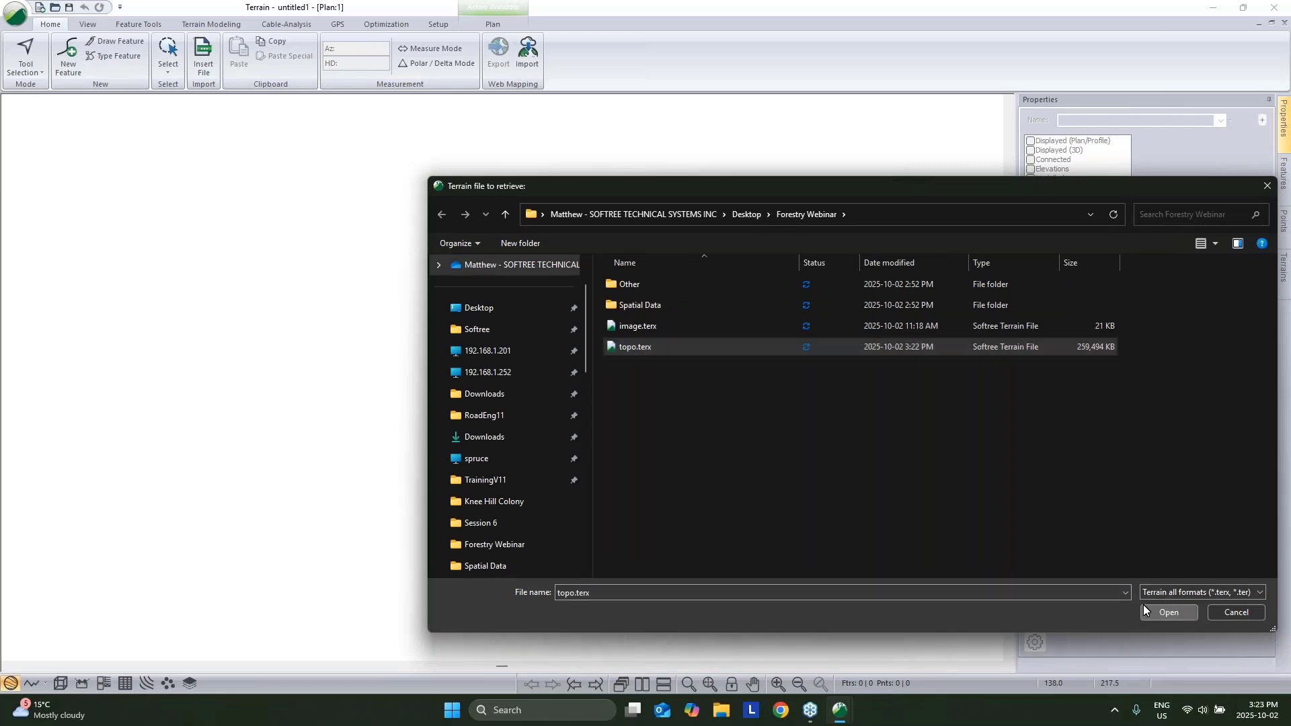
{"action": "left_click", "coordinate": [616, 424]}
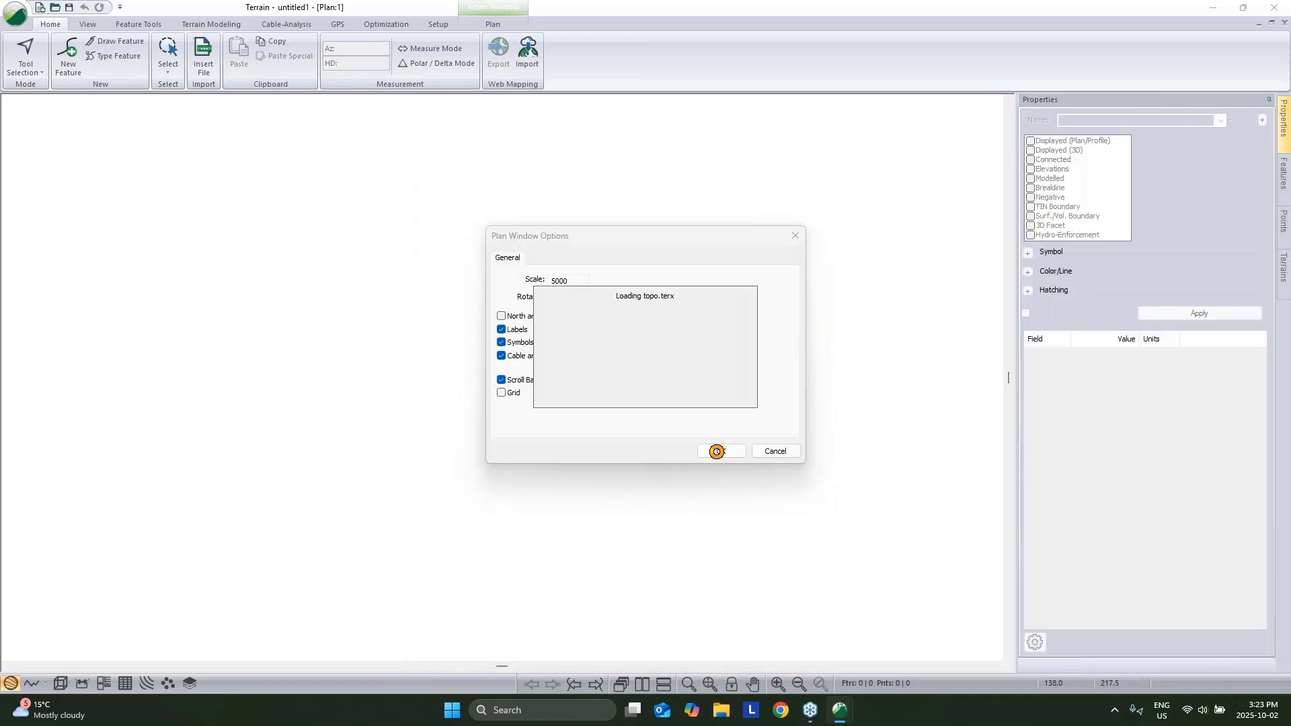
{"action": "left_click", "coordinate": [716, 451]}
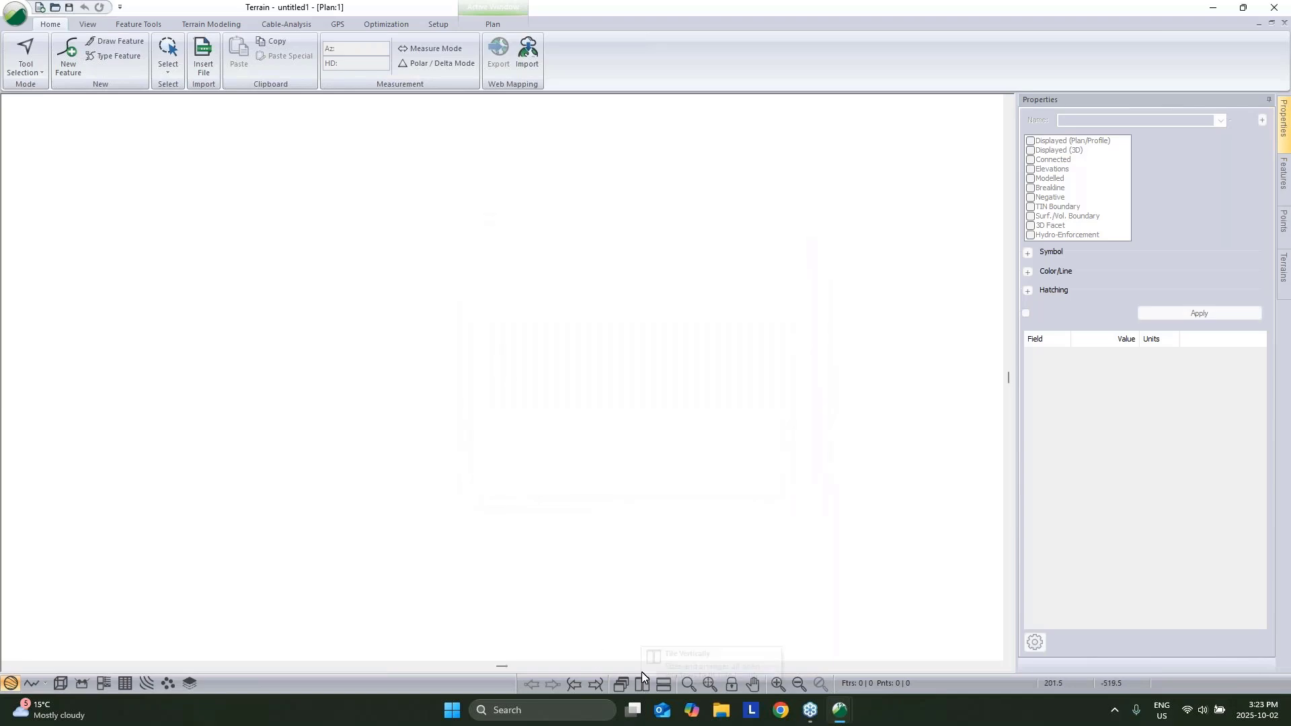
{"action": "left_click", "coordinate": [711, 684]}
{"action": "middle_click_drag", "start_coordinate": [679, 300], "coordinate": [648, 358]}
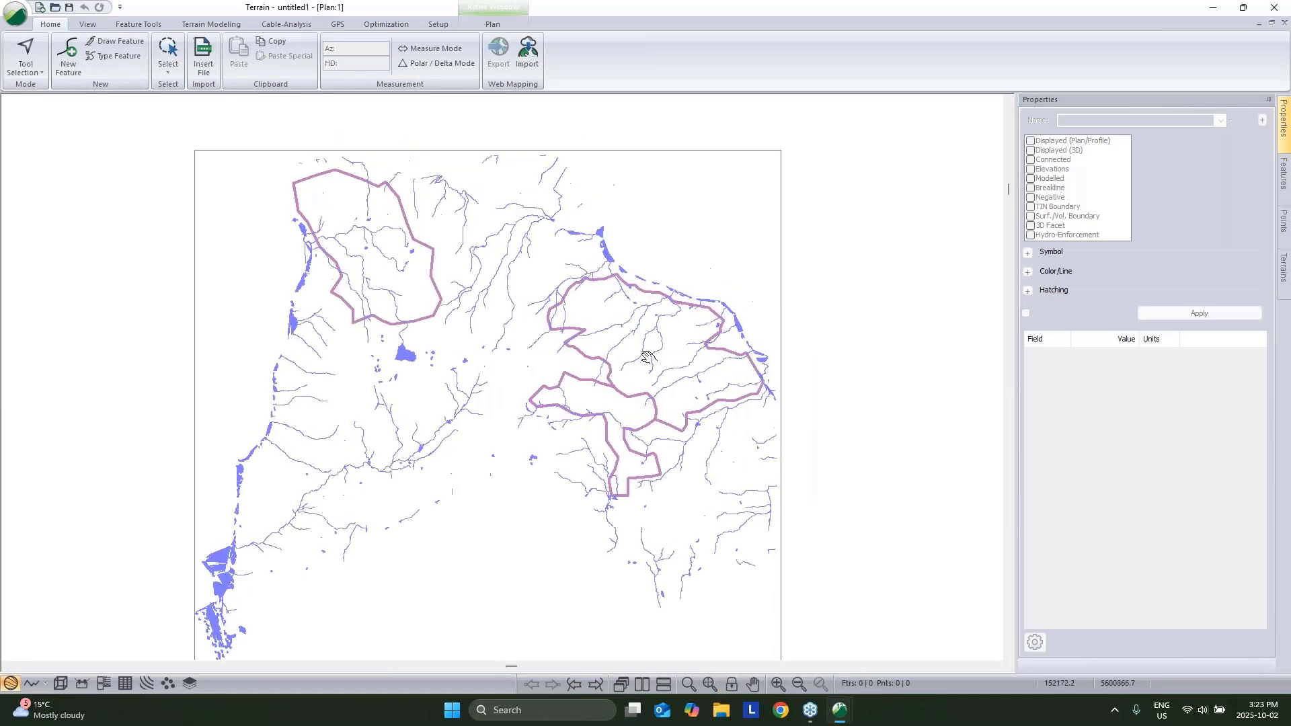
{"action": "scroll", "coordinate": [630, 323], "scroll_direction": "up", "scroll_amount": 10}
{"action": "scroll", "coordinate": [582, 345], "scroll_direction": "up", "scroll_amount": 5}
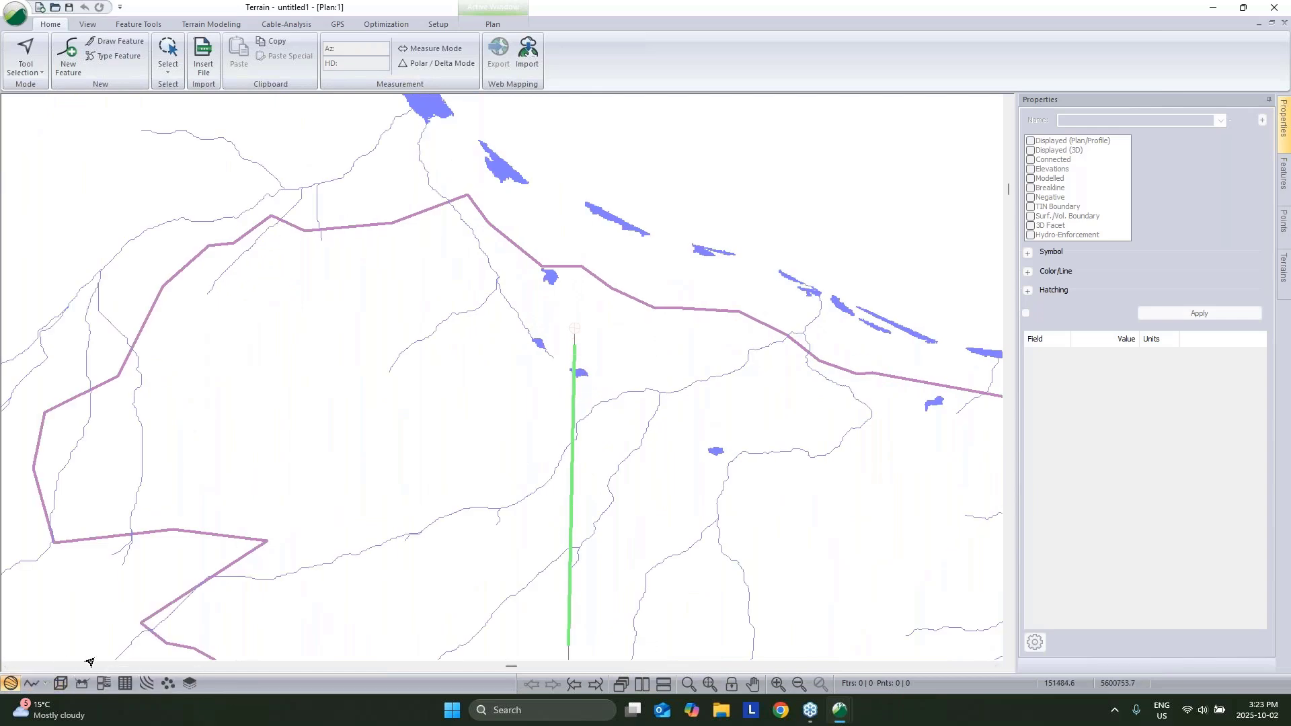
Step: Open the 3D view and turn on triangle display for the topo.terx background terrain
{"action": "left_click", "coordinate": [61, 683]}
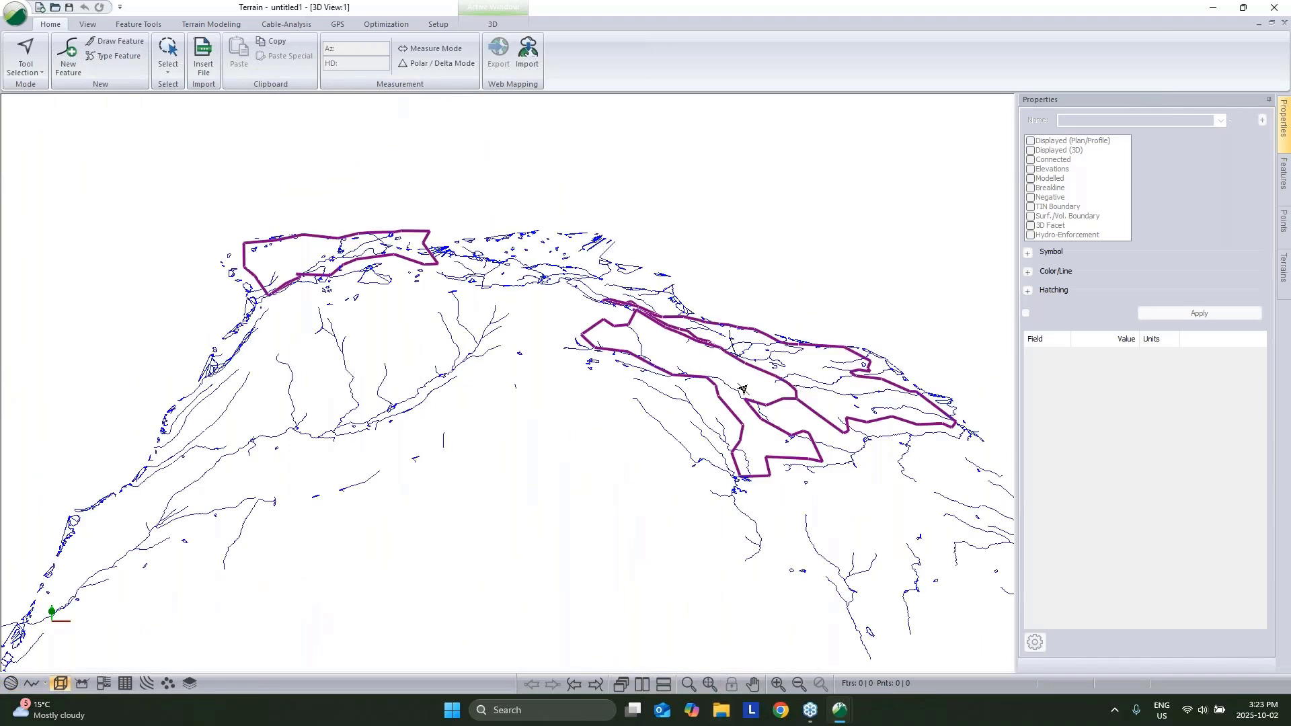
{"action": "left_click_drag", "start_coordinate": [743, 389], "coordinate": [605, 400]}
{"action": "middle_click_drag", "start_coordinate": [763, 488], "coordinate": [555, 444]}
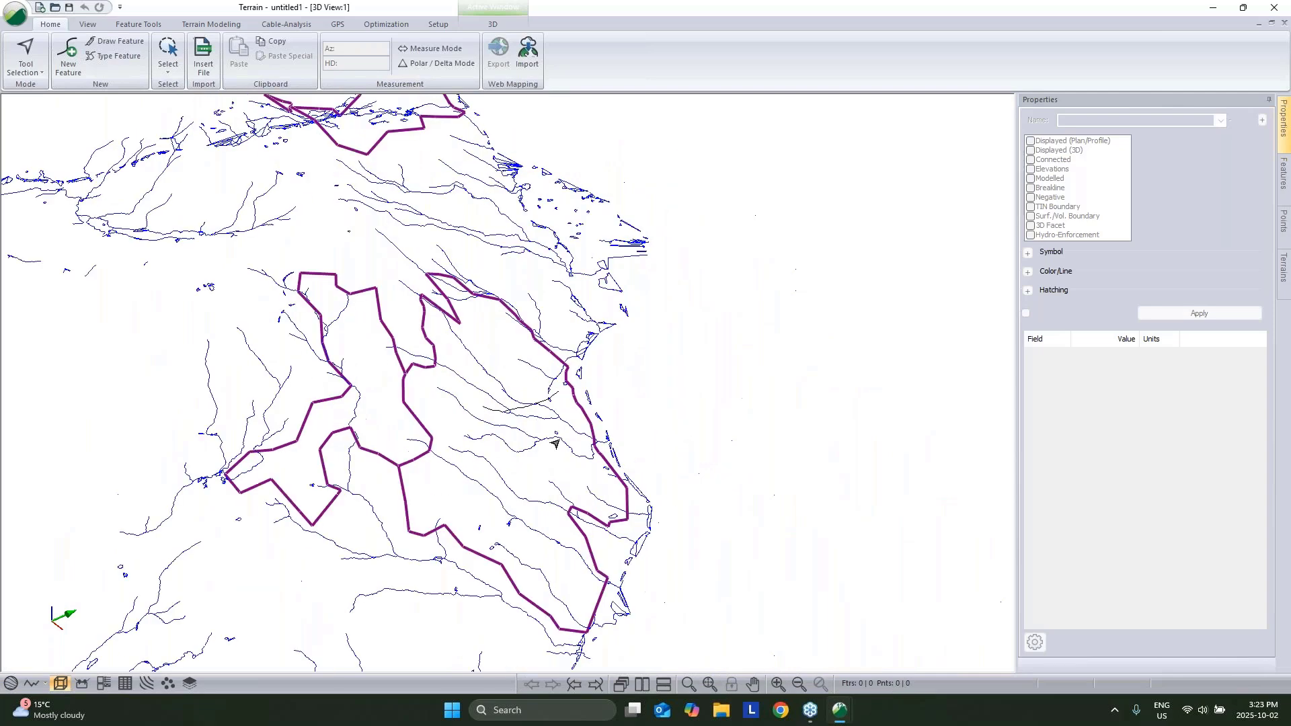
{"action": "left_click_drag", "start_coordinate": [555, 444], "coordinate": [550, 344]}
{"action": "right_click", "coordinate": [550, 344]}
{"action": "left_click", "coordinate": [605, 449]}
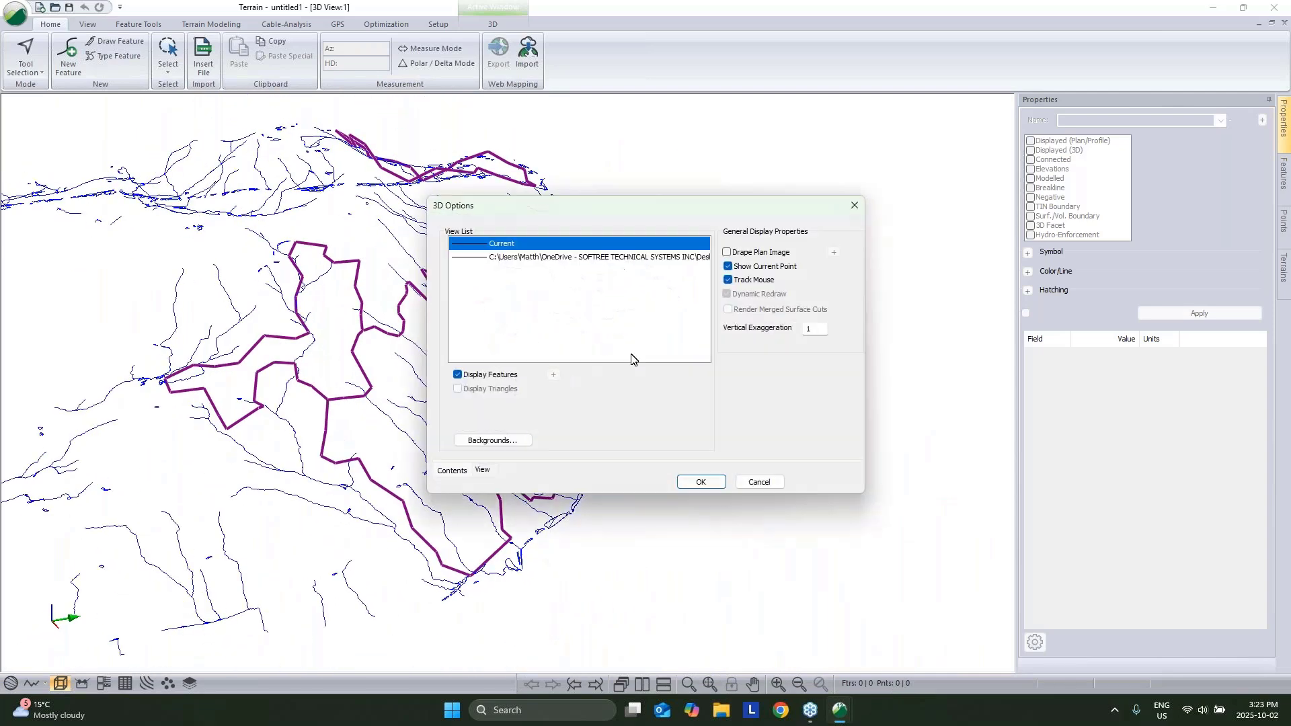
{"action": "left_click", "coordinate": [517, 259]}
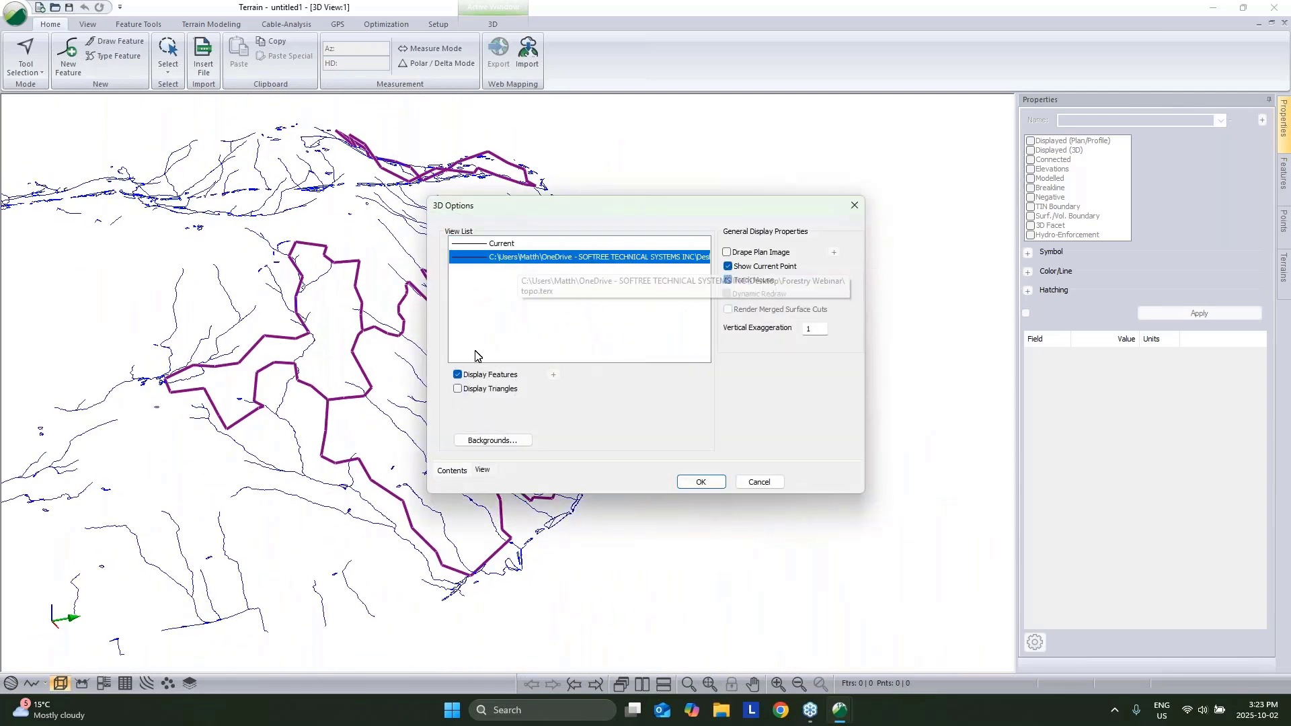
{"action": "left_click", "coordinate": [457, 389]}
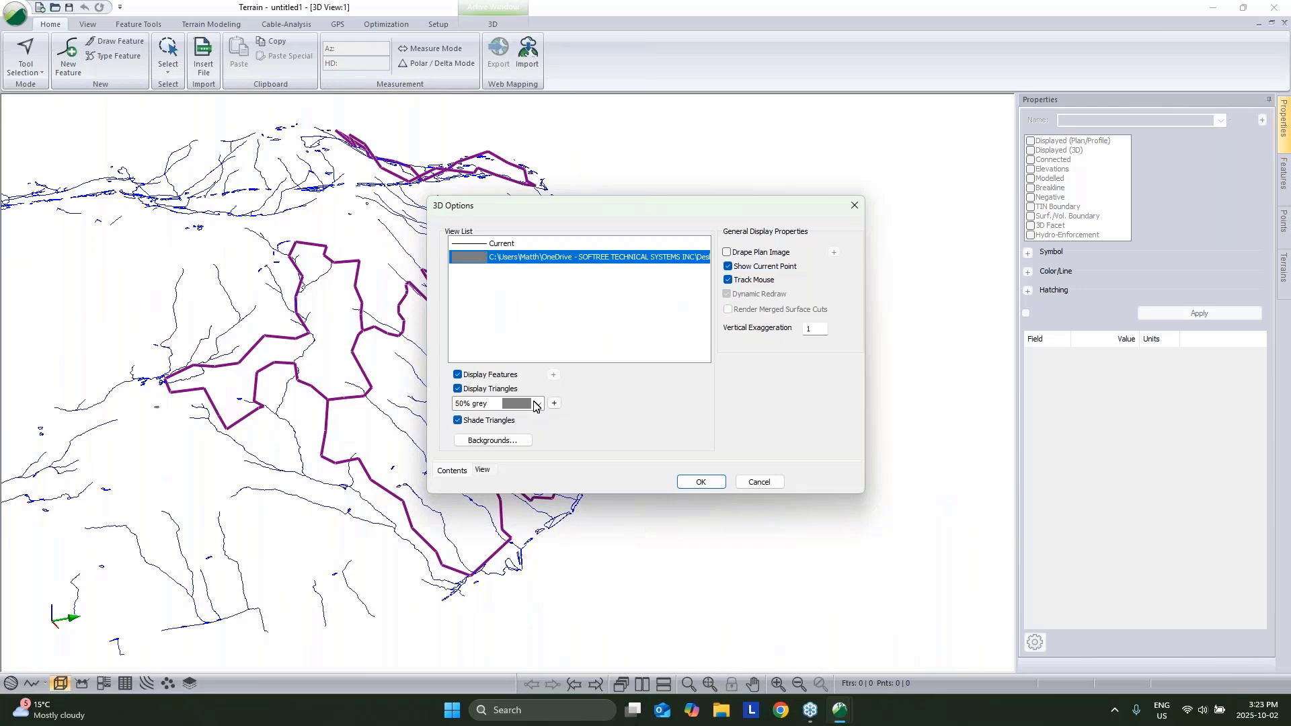
Step: Adjust the alpha channel of the 50% grey triangle colour, apply the 3D options, and return to plan at the D Line's landing end
{"action": "left_click", "coordinate": [554, 402]}
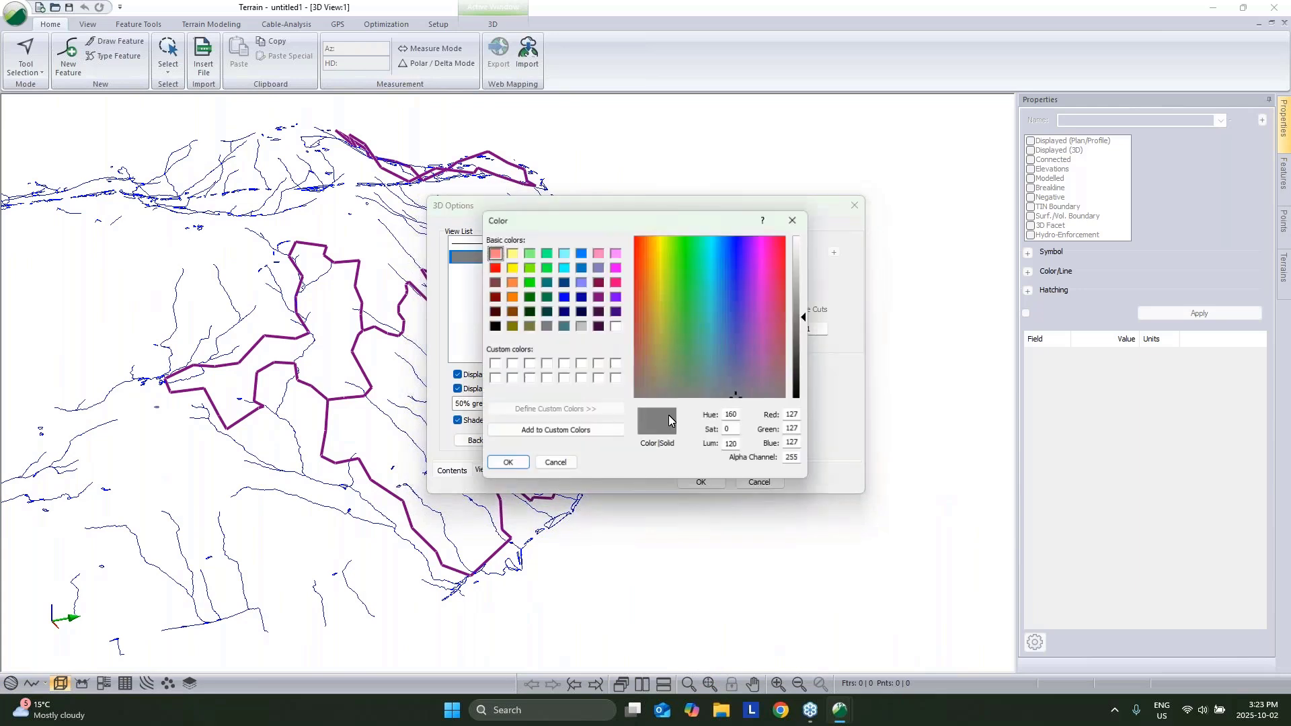
{"action": "double_click", "coordinate": [783, 460]}
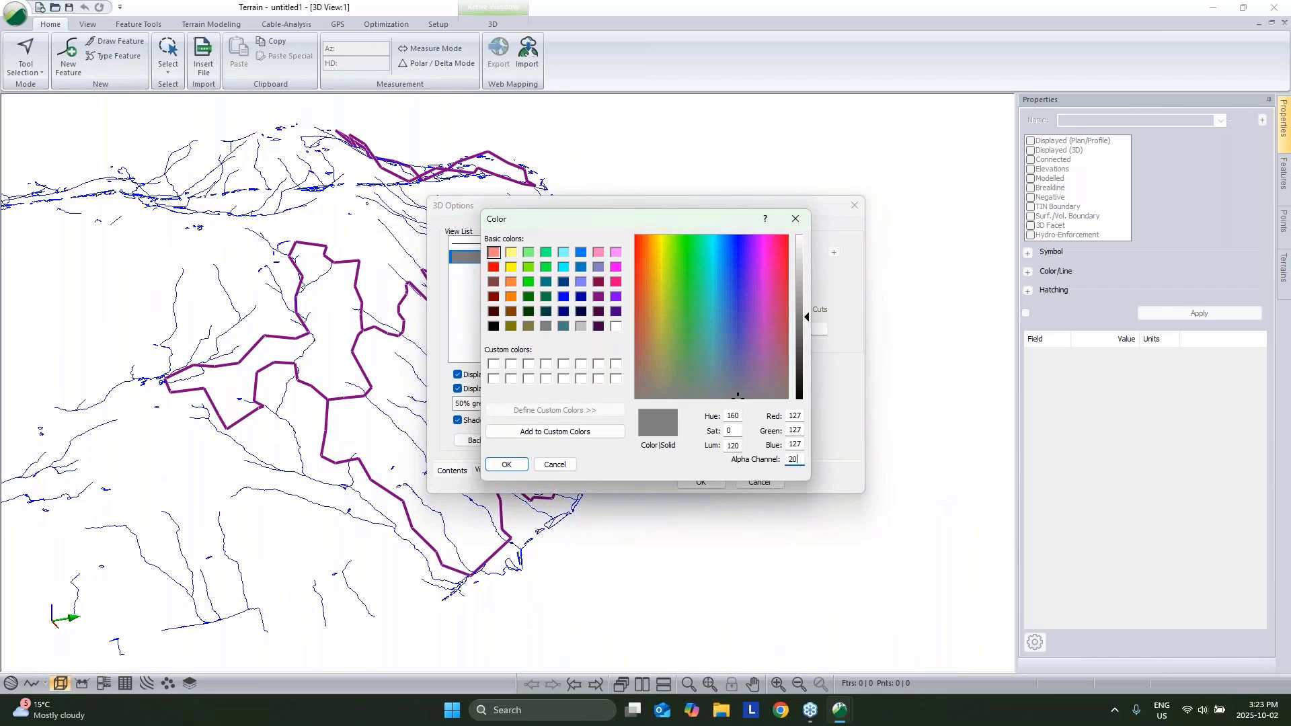
{"action": "left_click", "coordinate": [519, 466]}
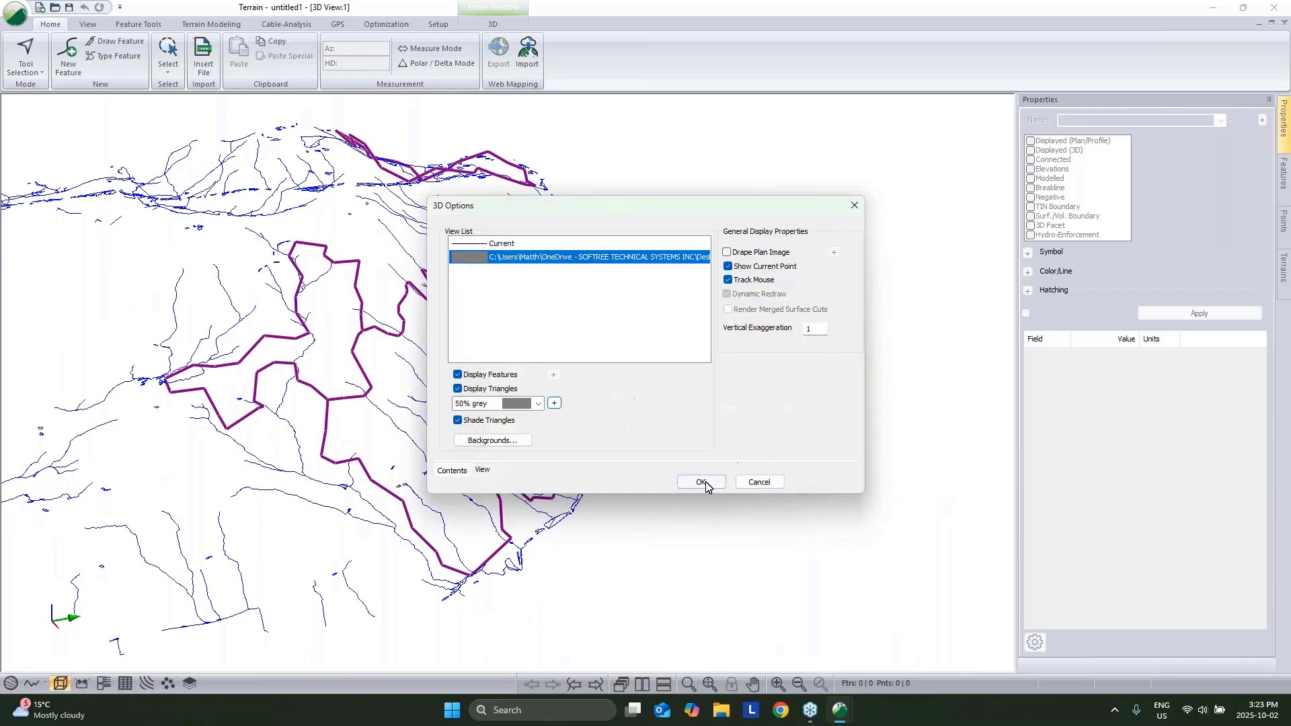
{"action": "left_click", "coordinate": [700, 482]}
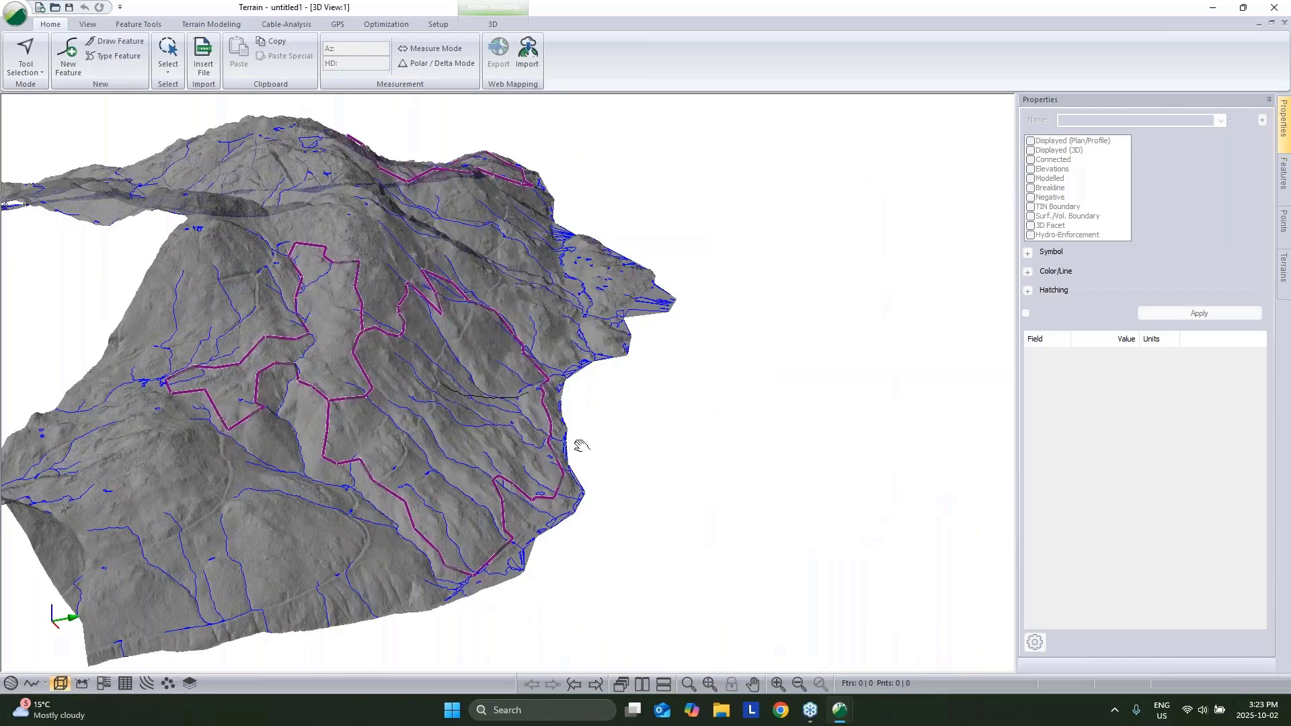
{"action": "left_click_drag", "start_coordinate": [581, 445], "coordinate": [395, 302]}
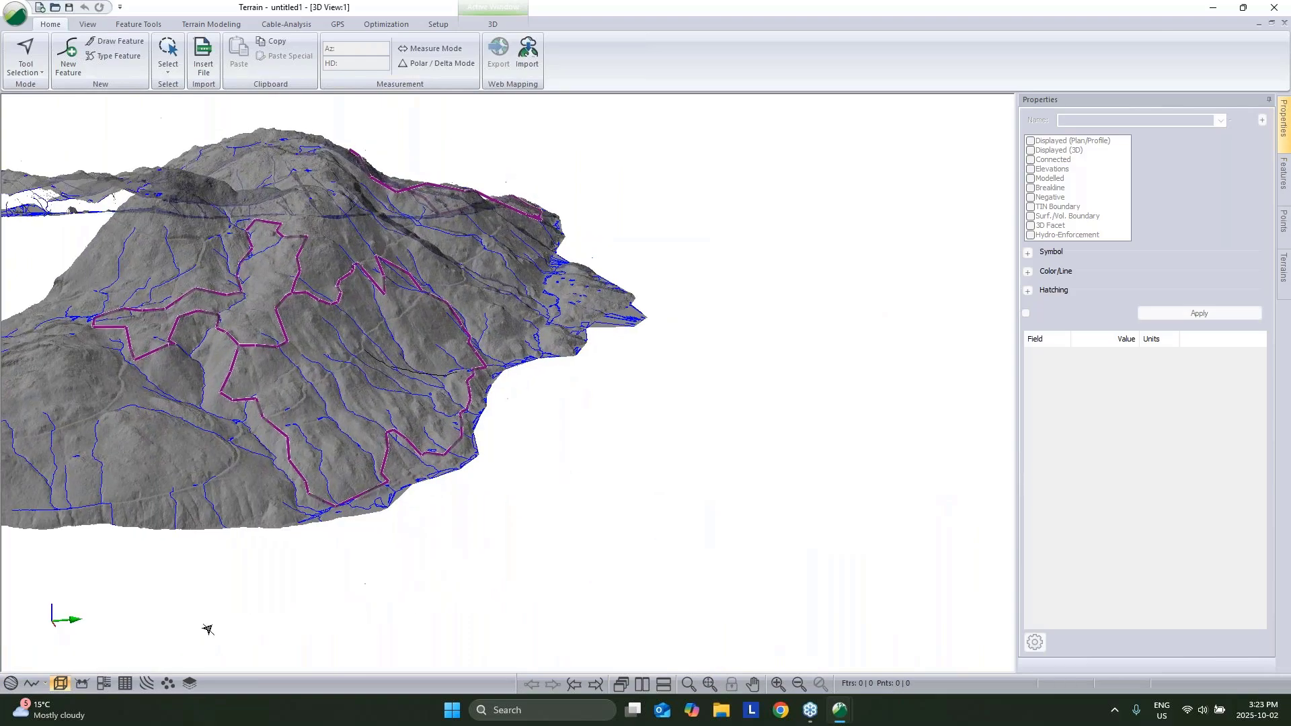
{"action": "left_click", "coordinate": [9, 684]}
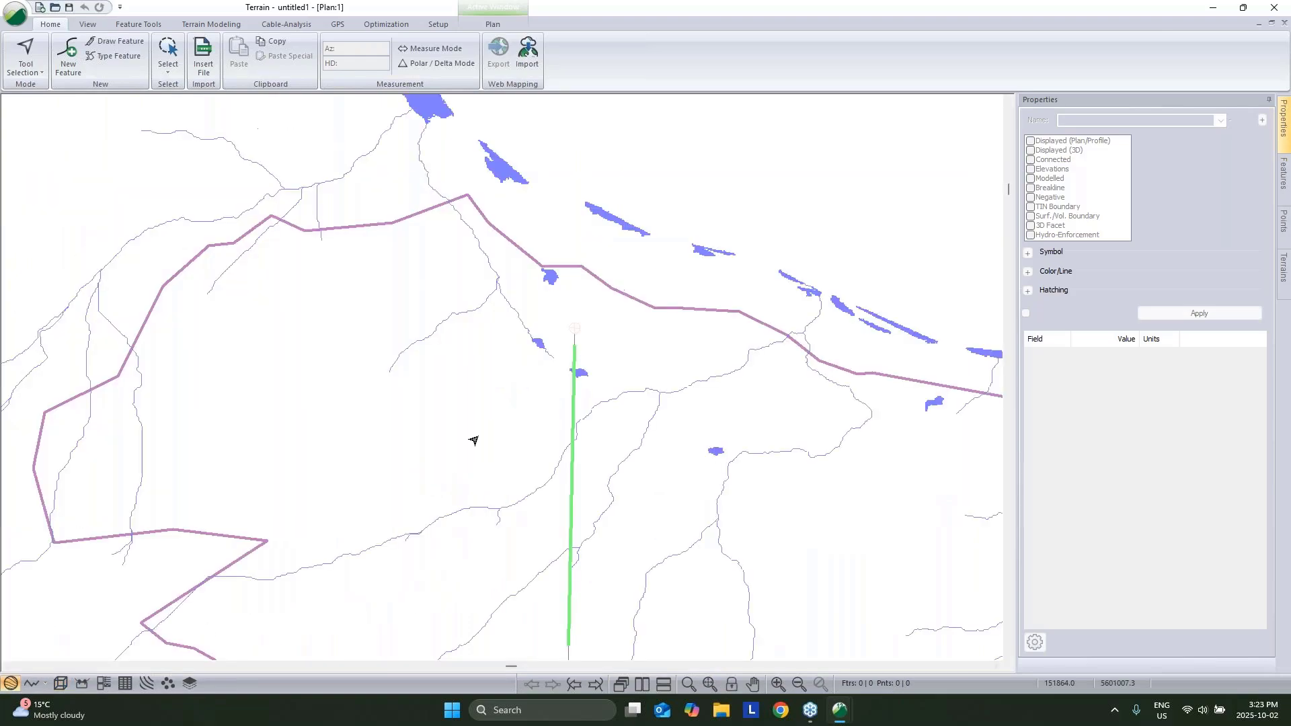
{"action": "scroll", "coordinate": [568, 357], "scroll_direction": "up", "scroll_amount": 1}
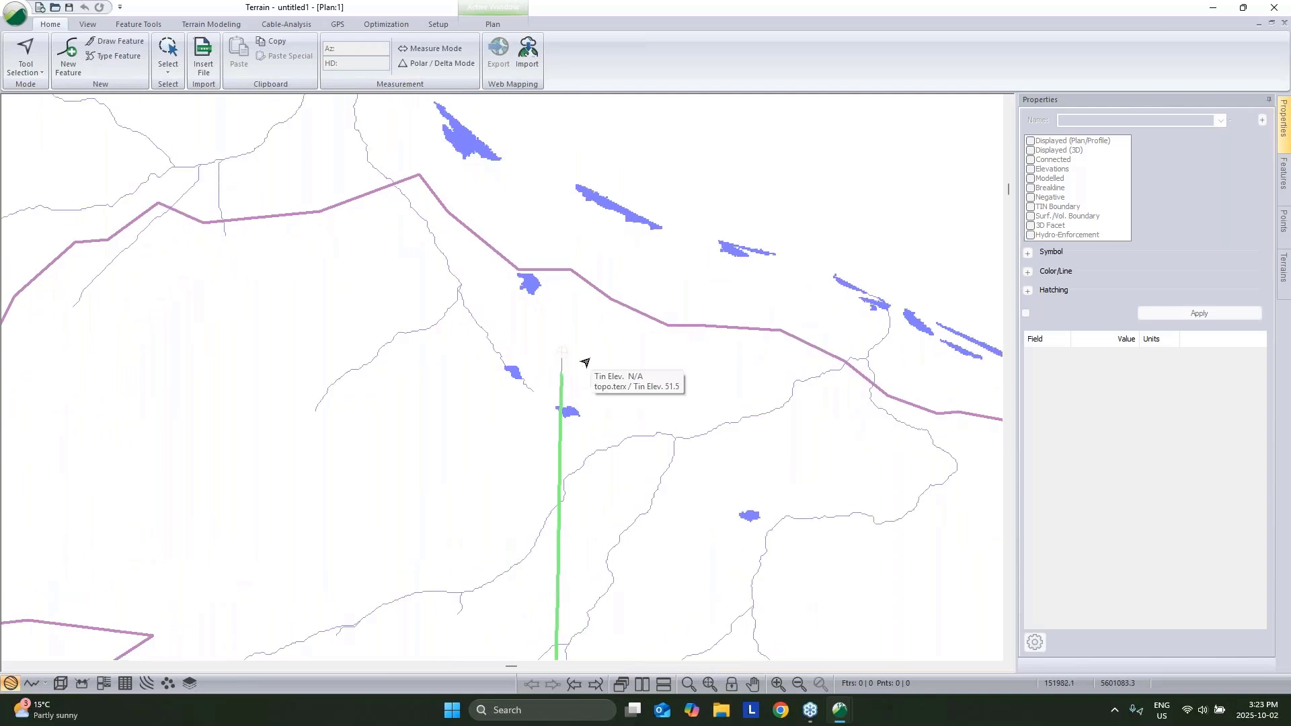
Step: Try drawing a four-sided feature named Landing, about 0.2 ha, around the D Line's landing end with default elevation 100.0
{"action": "left_click", "coordinate": [67, 54]}
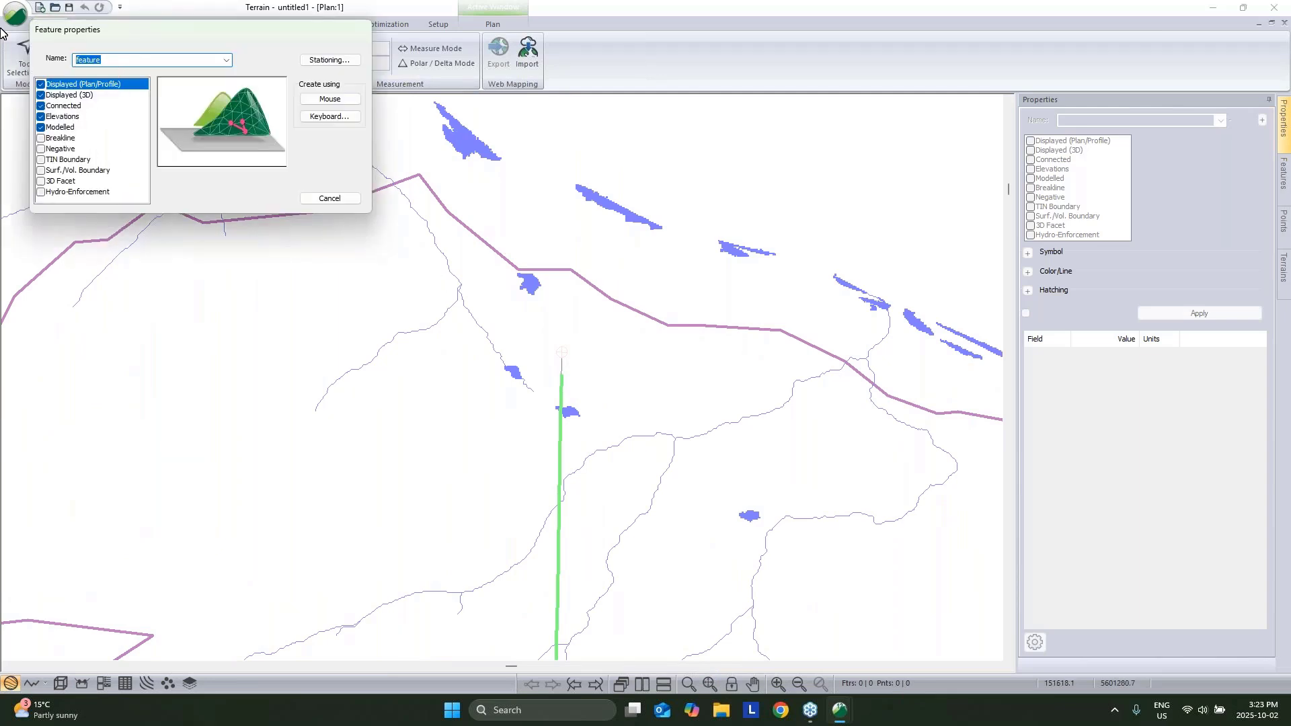
{"action": "type", "text": "Landing"}
{"action": "left_click", "coordinate": [331, 99]}
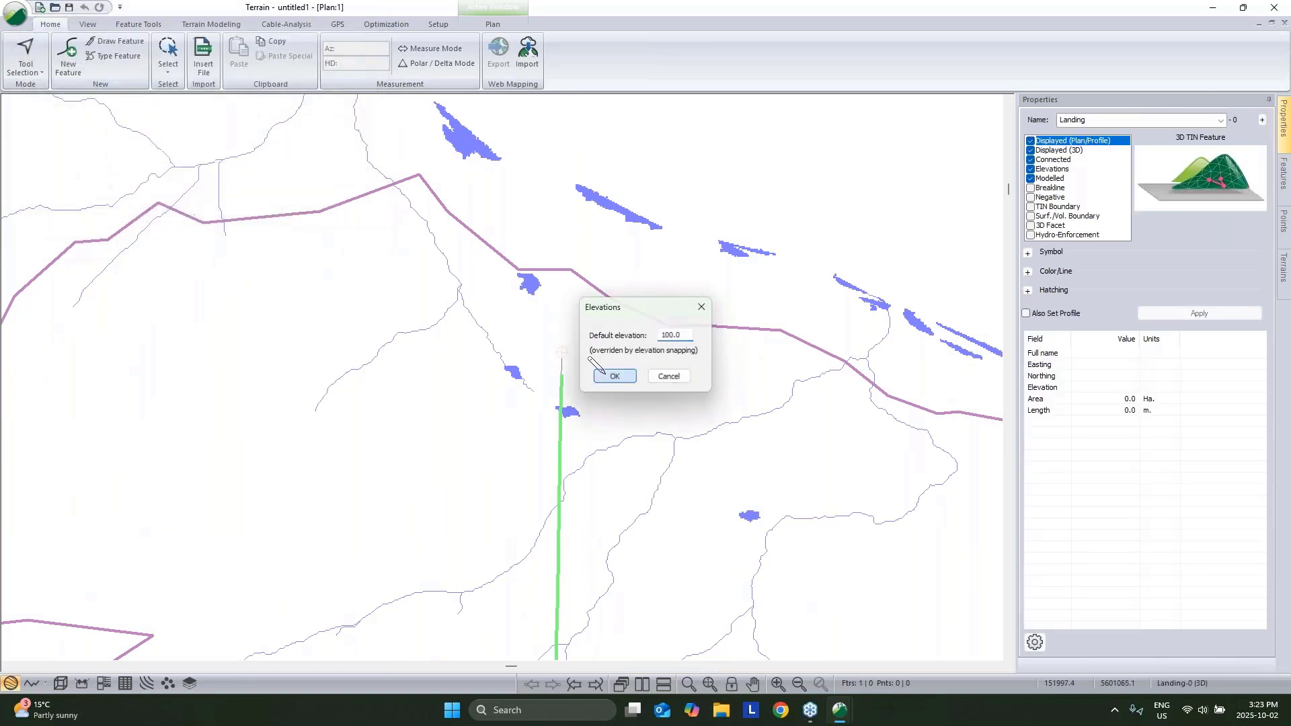
{"action": "left_click", "coordinate": [613, 375]}
{"action": "left_click", "coordinate": [589, 343]}
{"action": "left_click", "coordinate": [592, 368]}
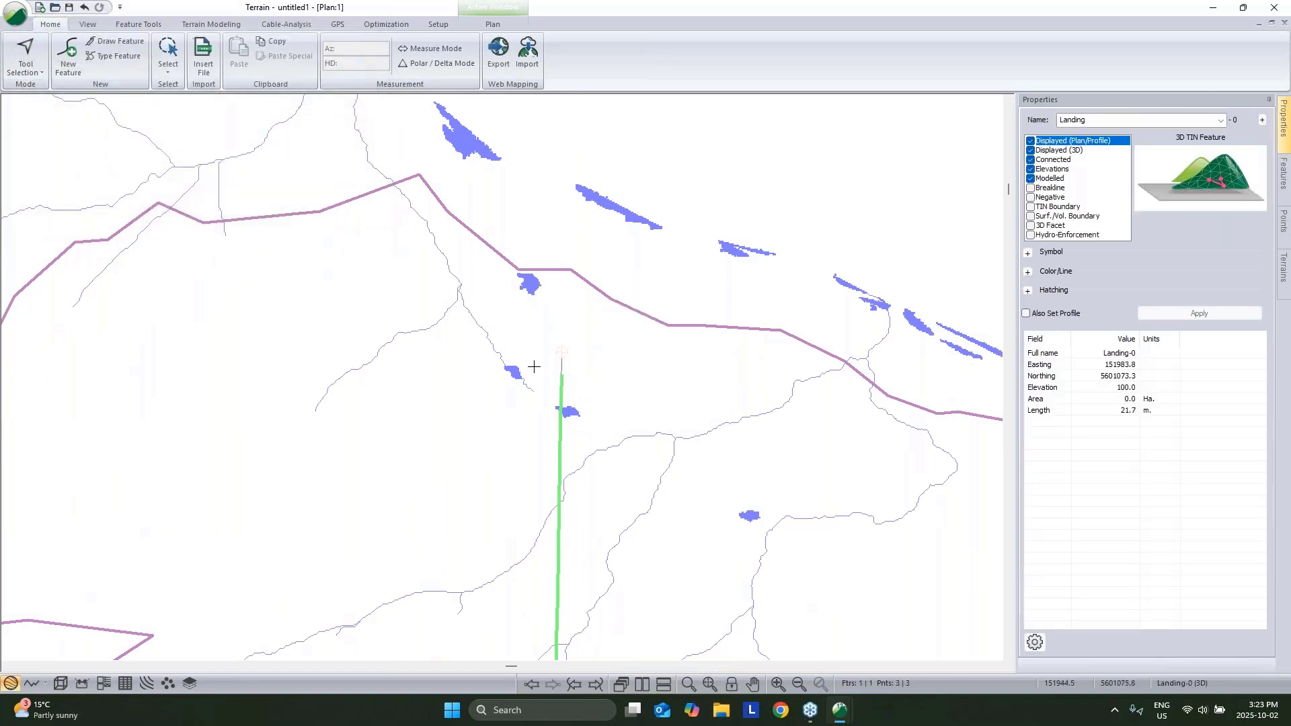
{"action": "left_click", "coordinate": [524, 367]}
{"action": "left_click", "coordinate": [500, 326]}
{"action": "left_click", "coordinate": [500, 326]}
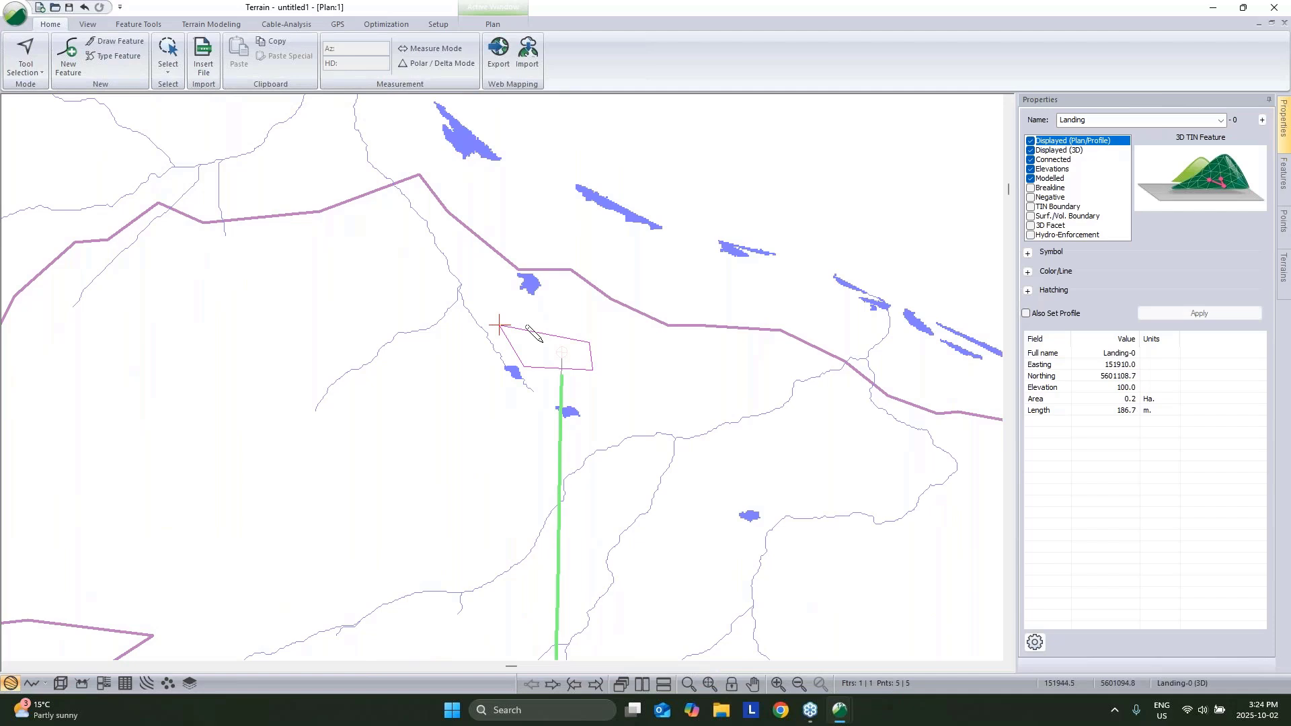
{"action": "key", "text": "Escape"}
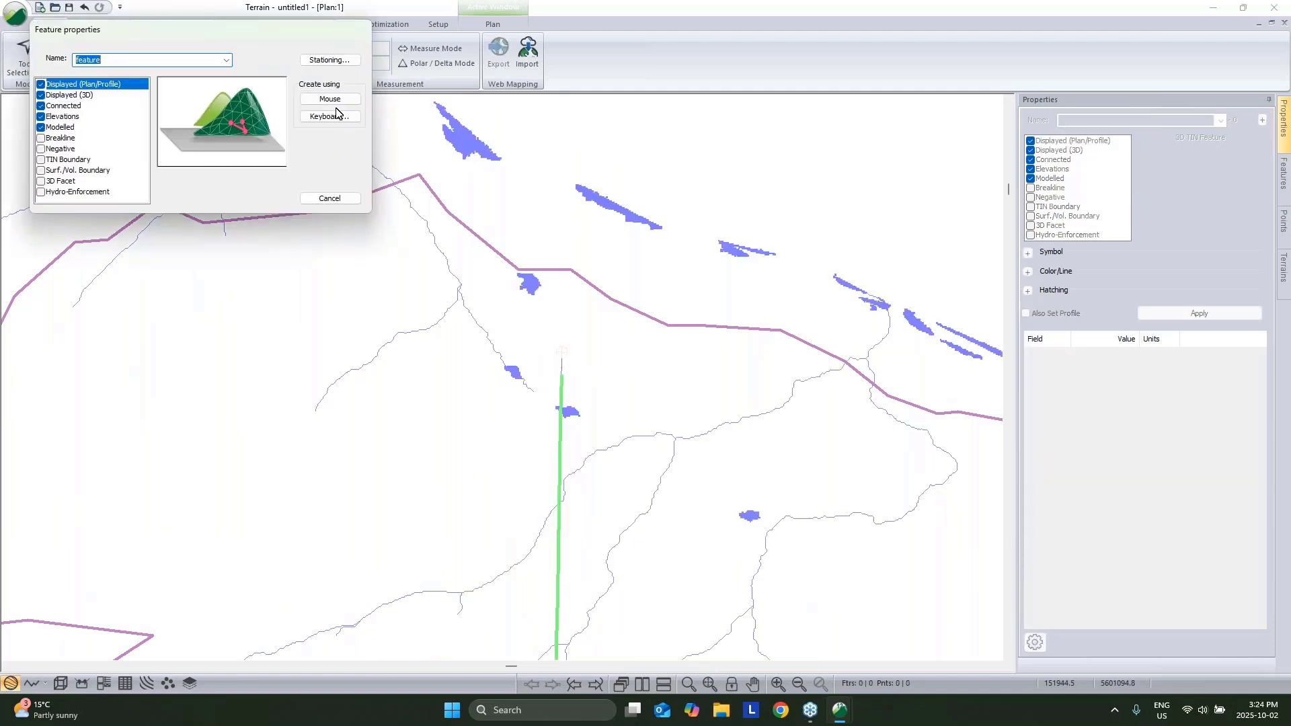
Step: Start a new feature with one point just southeast of the D Line's landing end and show its coordinates in survey format
{"action": "left_click", "coordinate": [330, 99]}
{"action": "key", "text": "Return"}
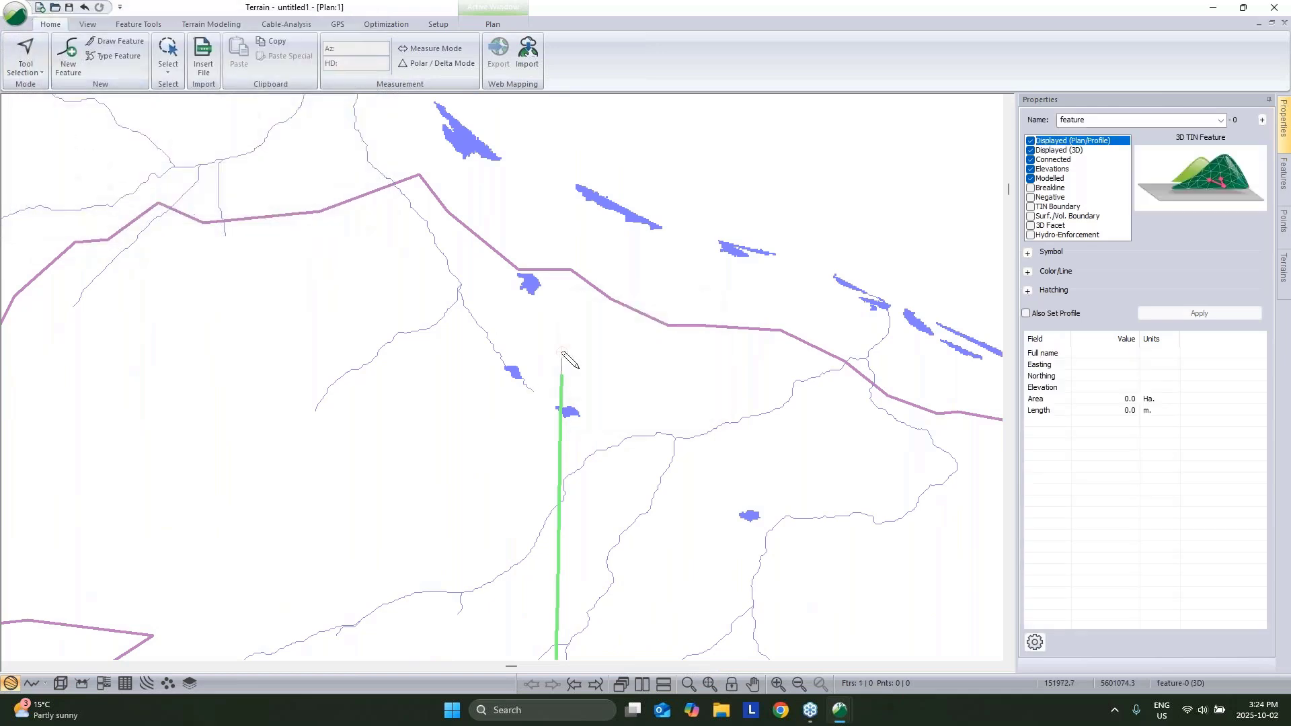
{"action": "left_click", "coordinate": [590, 368]}
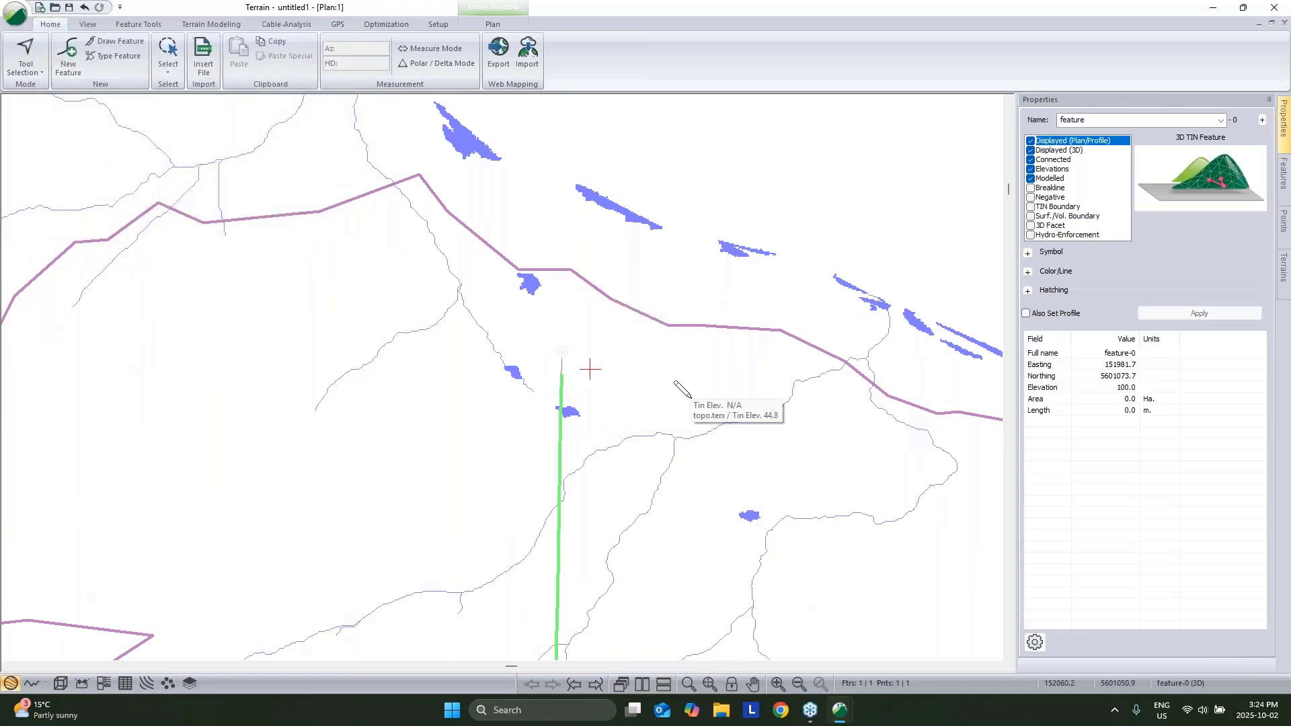
{"action": "left_click", "coordinate": [135, 24]}
{"action": "left_click", "coordinate": [74, 71]}
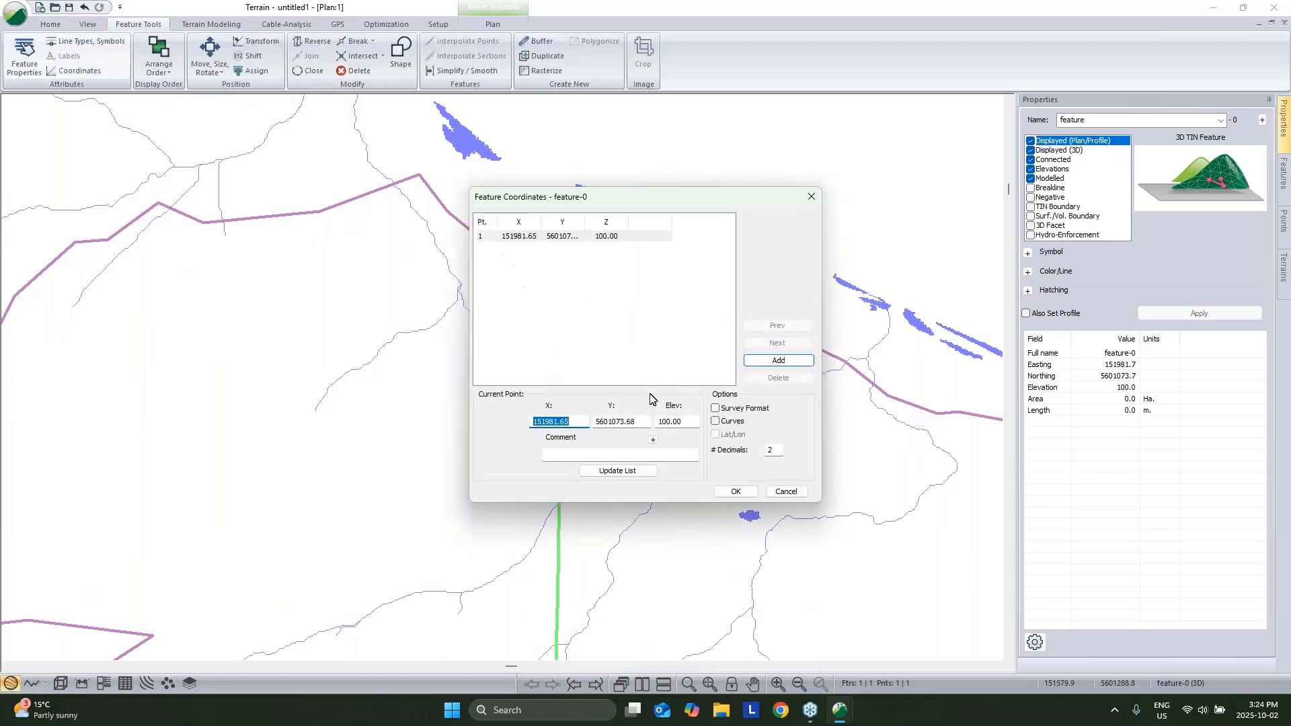
{"action": "left_click", "coordinate": [716, 409]}
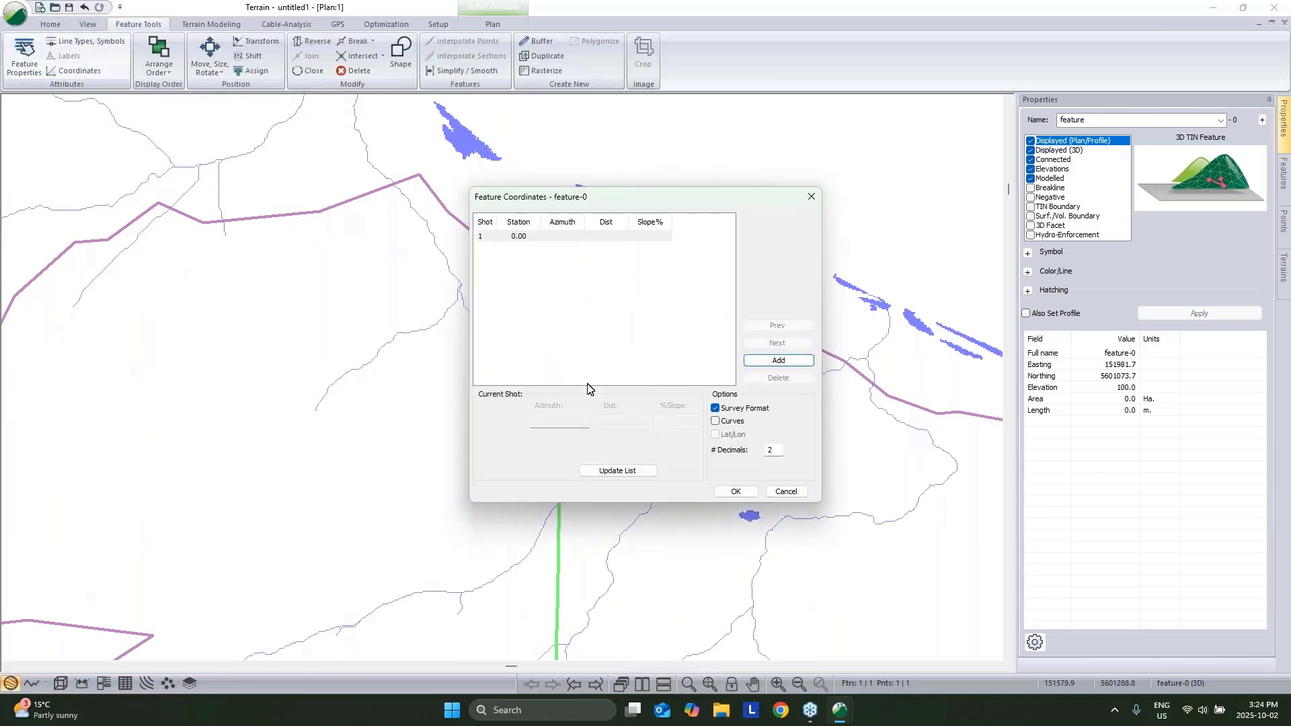
Step: Add the feature's first survey shot at azimuth 0 with a distance of 60 m
{"action": "left_click", "coordinate": [759, 360]}
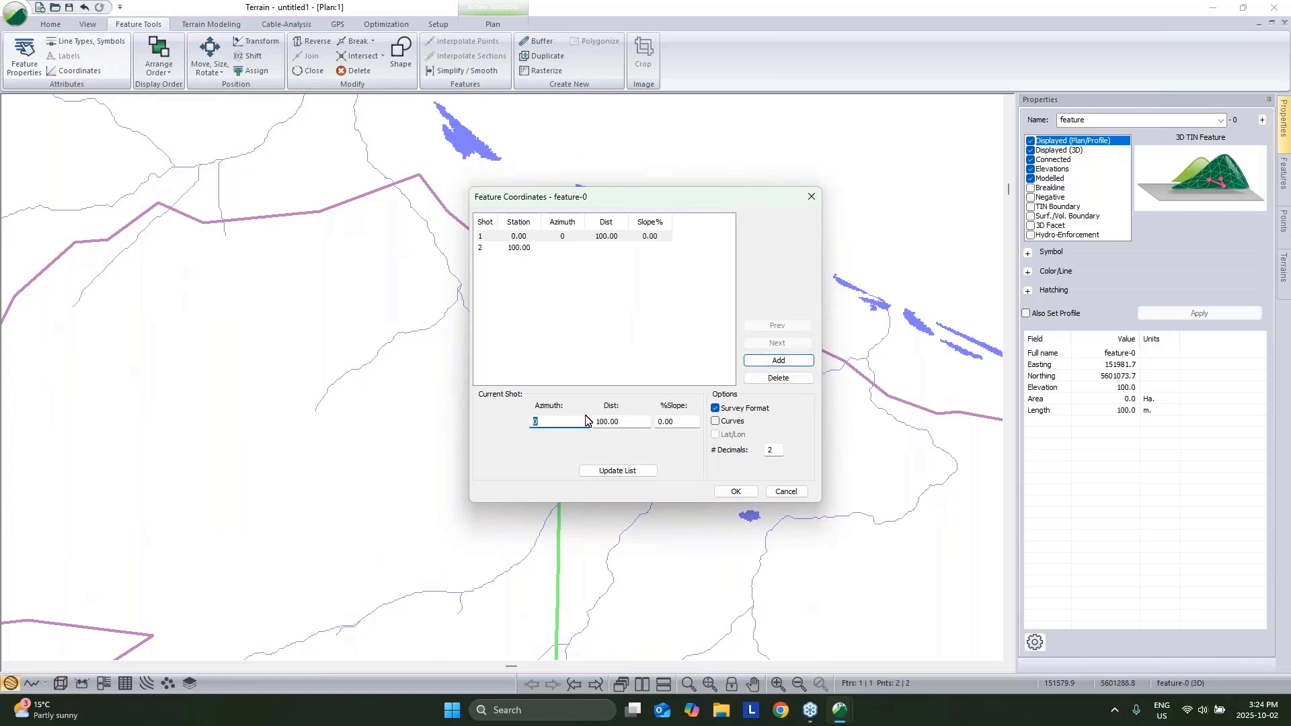
{"action": "key", "text": "Tab"}
{"action": "type", "text": "60"}
{"action": "left_click", "coordinate": [639, 471]}
Step: Add a second survey shot at azimuth 90 with a distance of 20 m, keeping the feature visible in plan
{"action": "left_click", "coordinate": [777, 360]}
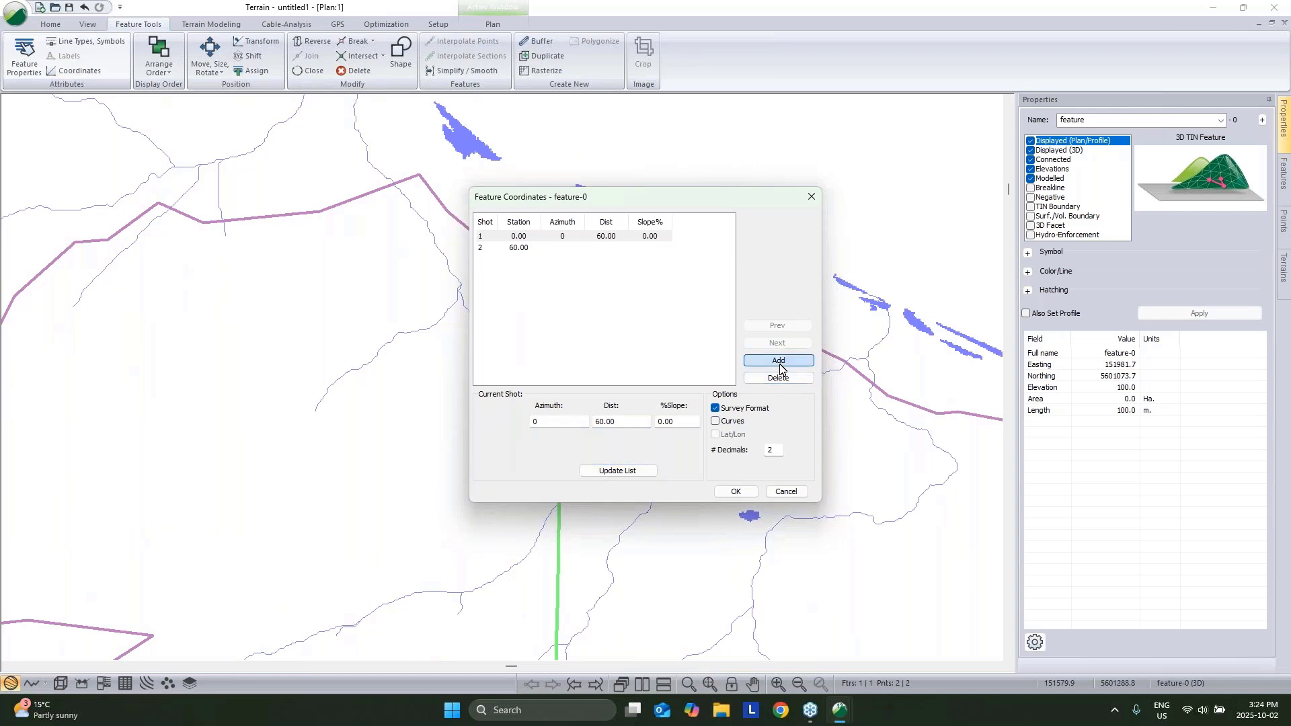
{"action": "type", "text": "9"}
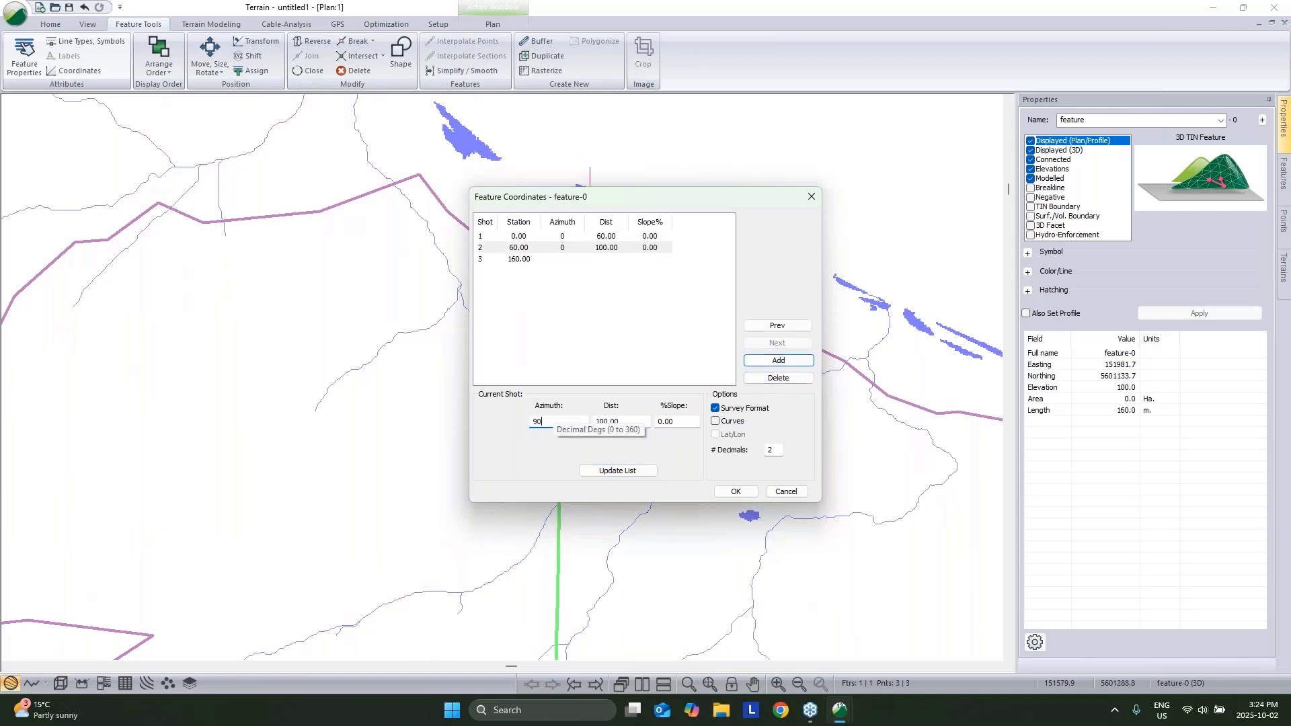
{"action": "type", "text": "0"}
{"action": "key", "text": "Tab"}
{"action": "type", "text": "20"}
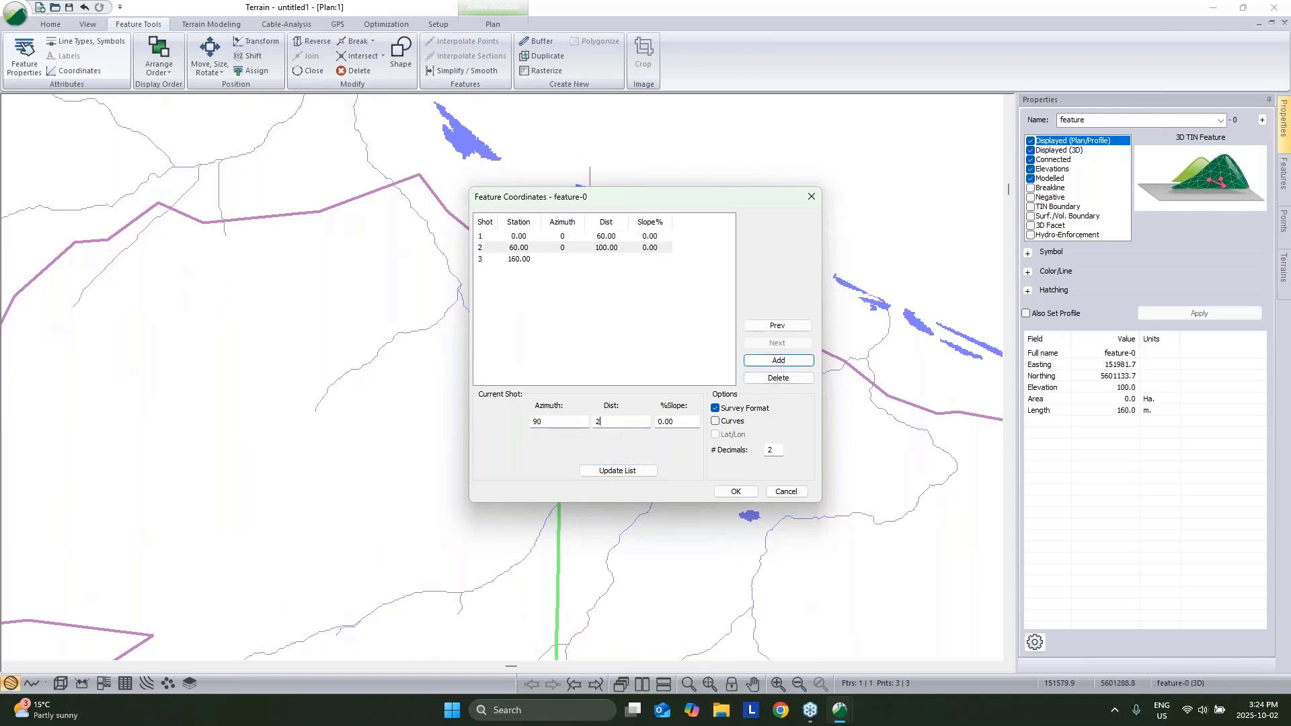
{"action": "left_click", "coordinate": [616, 471]}
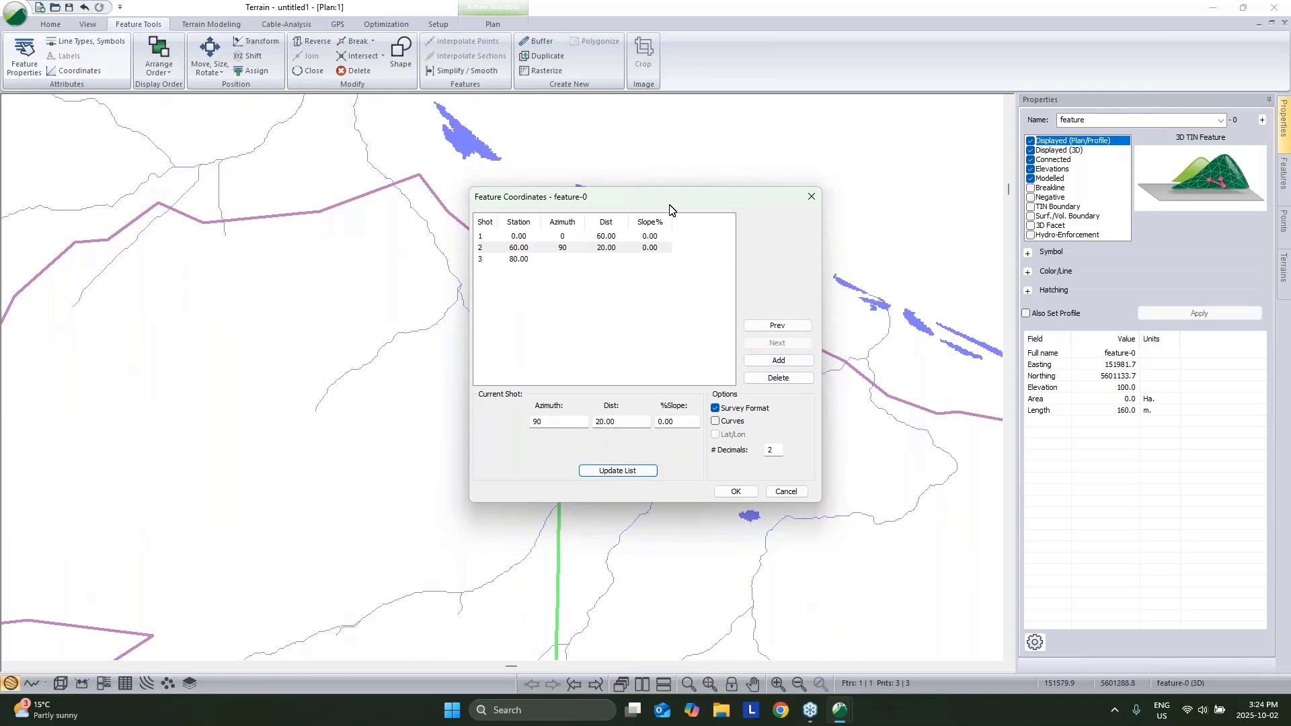
{"action": "left_click_drag", "start_coordinate": [672, 198], "coordinate": [917, 178]}
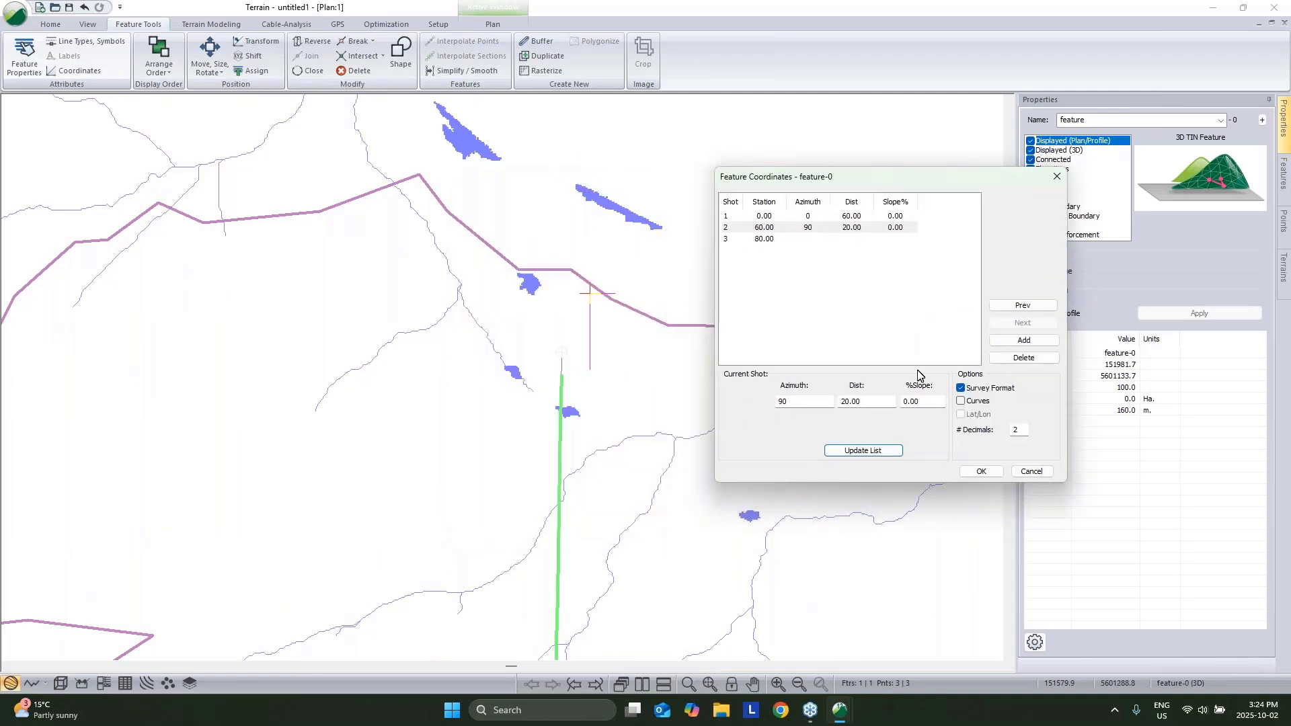
Step: Add a third survey shot at azimuth 180 with a distance of 60 m and accept the feature's coordinates
{"action": "left_click", "coordinate": [1016, 341]}
{"action": "double_click", "coordinate": [781, 402]}
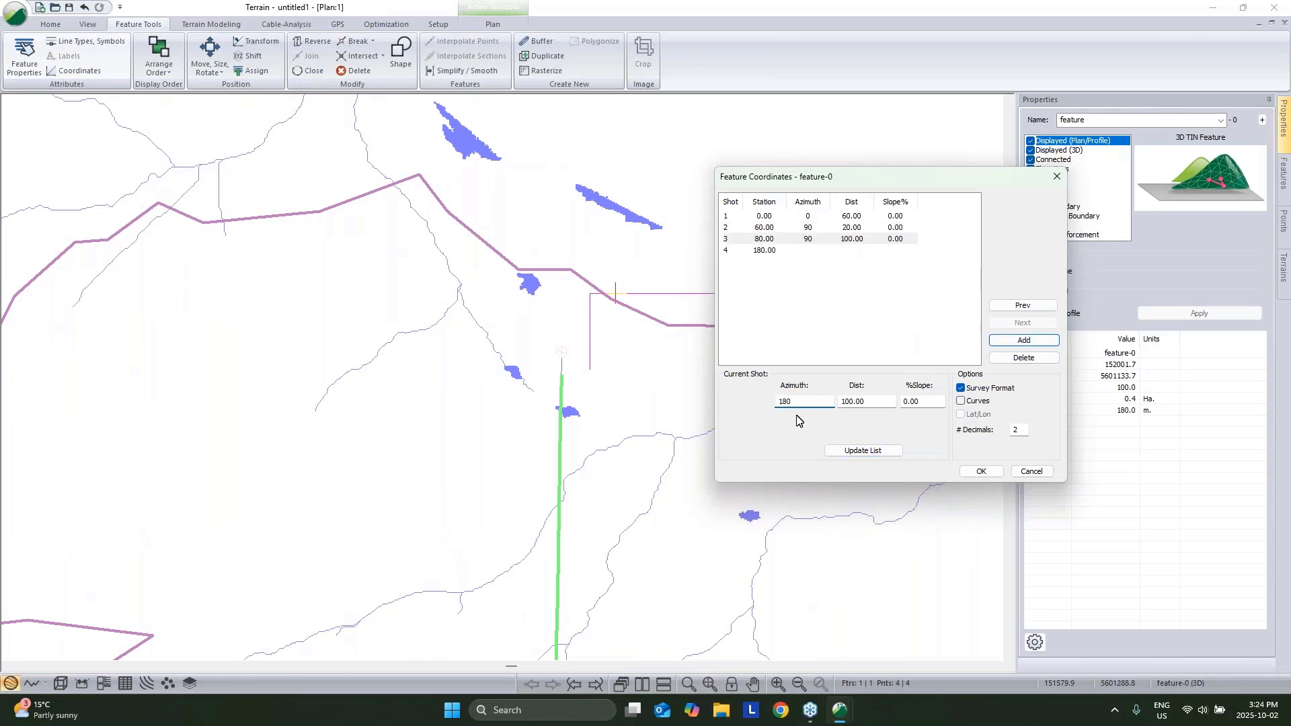
{"action": "double_click", "coordinate": [878, 402]}
{"action": "type", "text": "60"}
{"action": "left_click", "coordinate": [868, 451]}
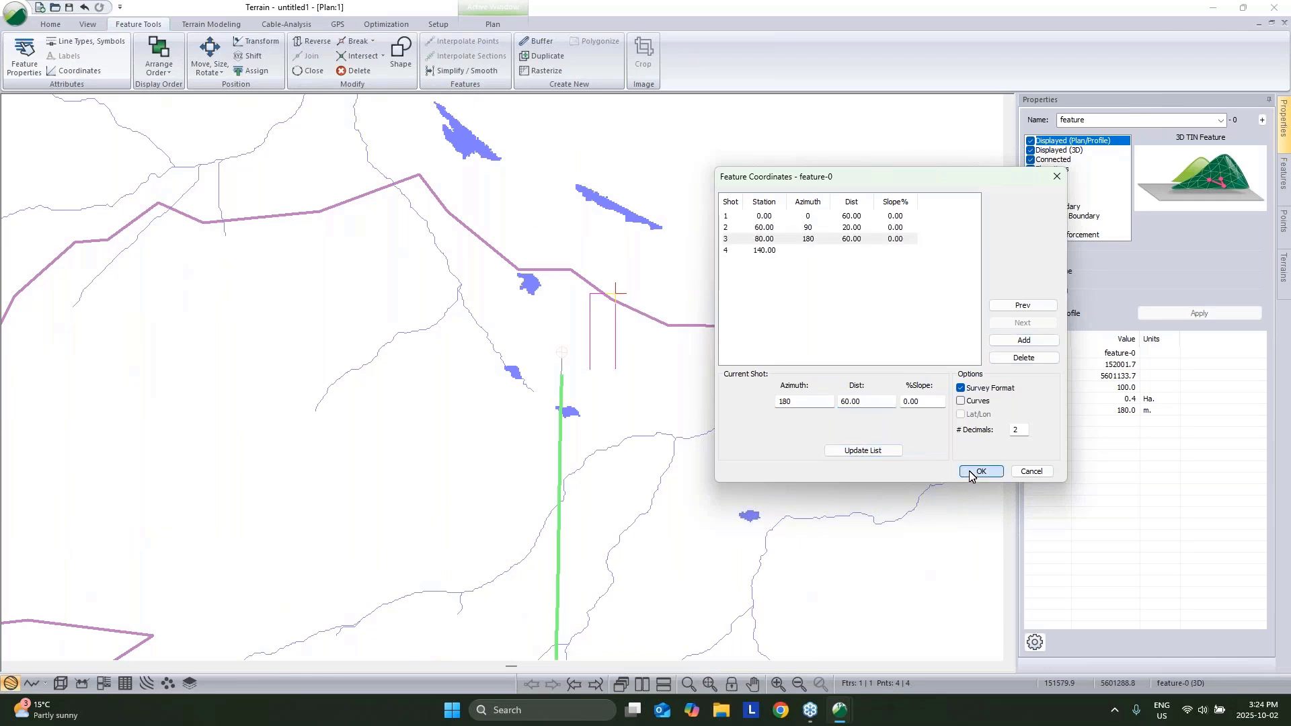
{"action": "left_click", "coordinate": [979, 472]}
Step: Close the selected three-shot feature into a 60 by 20 m rectangle
{"action": "right_click", "coordinate": [654, 327]}
{"action": "mouse_move", "coordinate": [809, 428]}
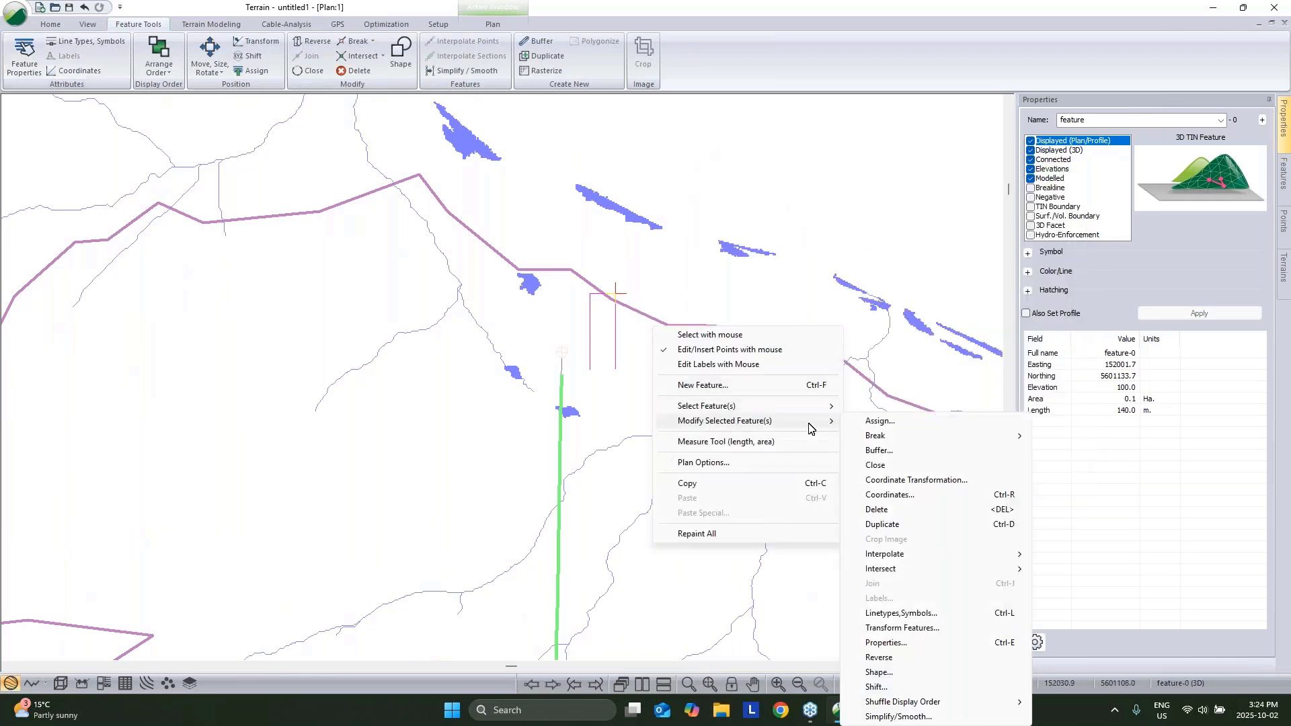
{"action": "left_click", "coordinate": [877, 466]}
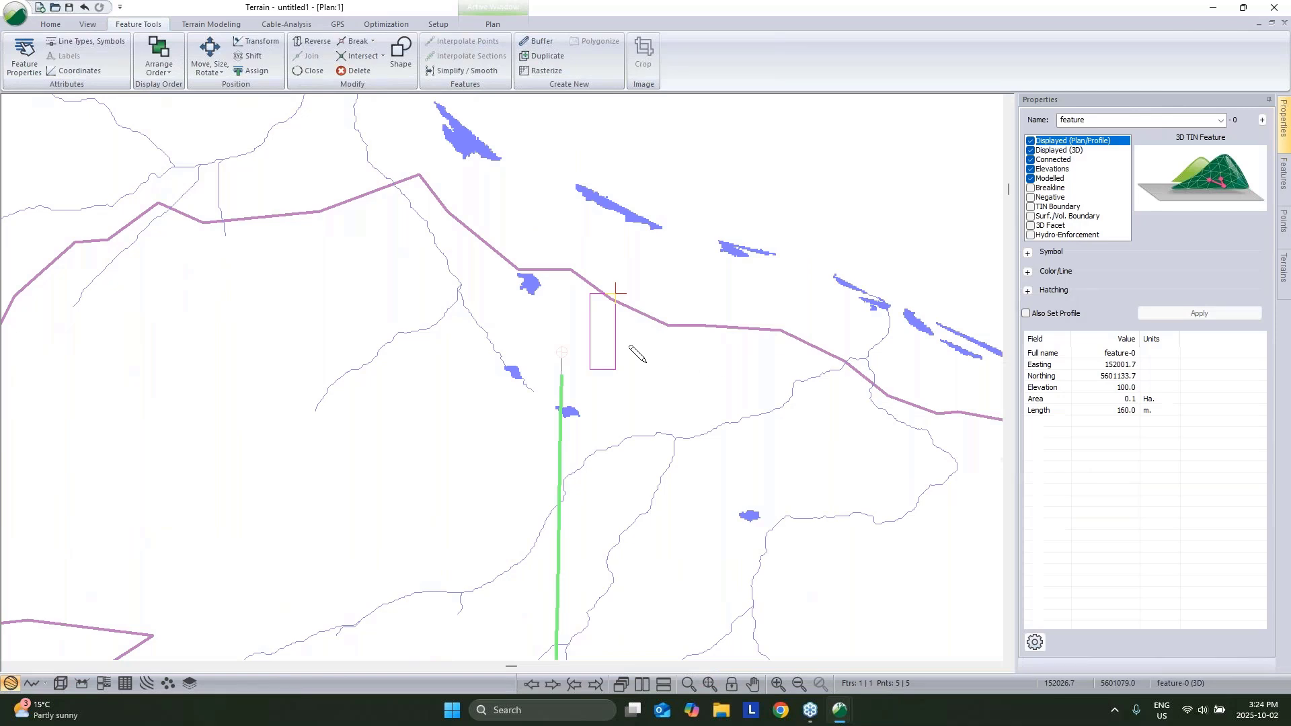
Step: Move the landing rectangle onto the D Line's landing end and rotate it so its long side runs roughly east-southeast
{"action": "left_click", "coordinate": [208, 73]}
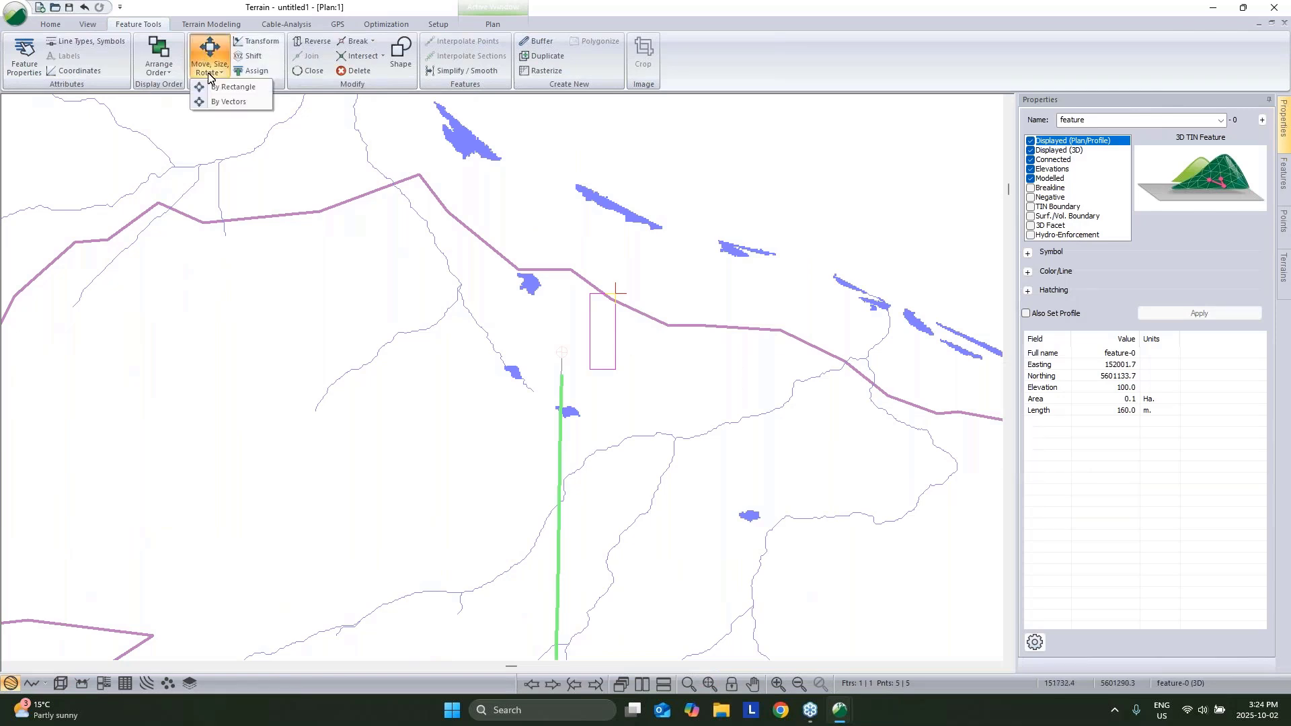
{"action": "left_click", "coordinate": [232, 86]}
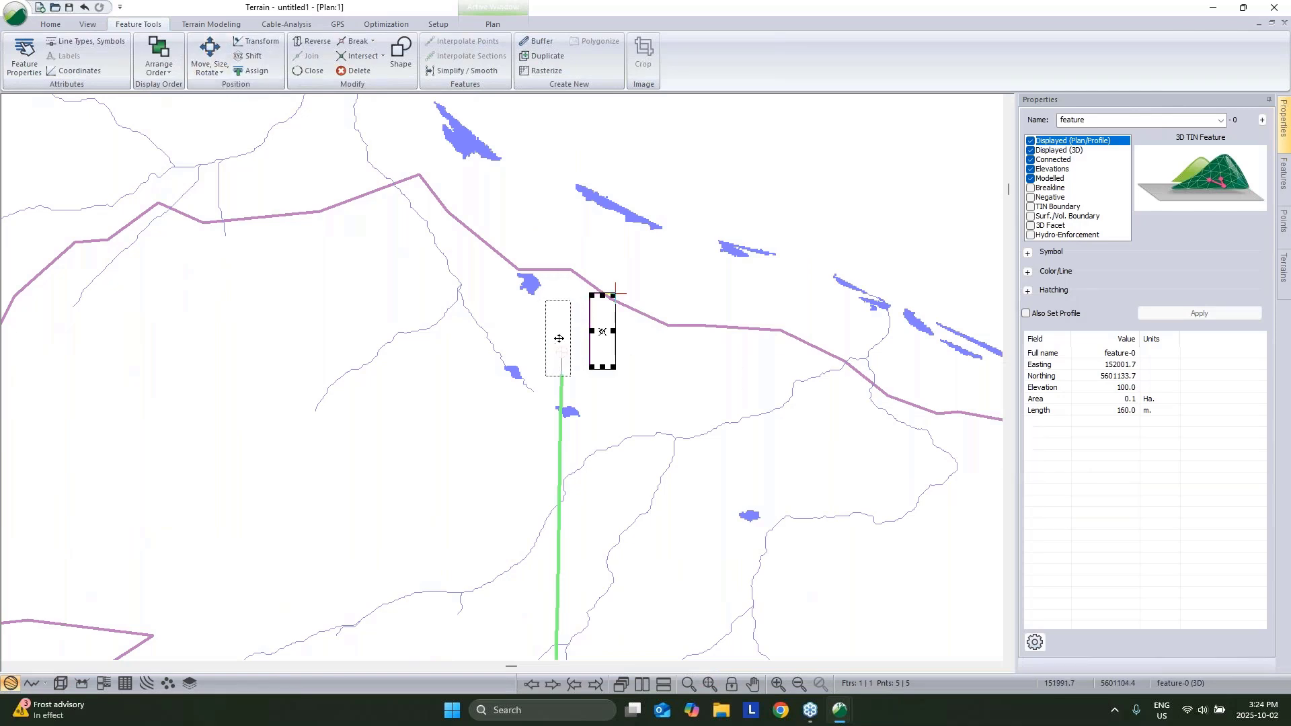
{"action": "left_click", "coordinate": [559, 343]}
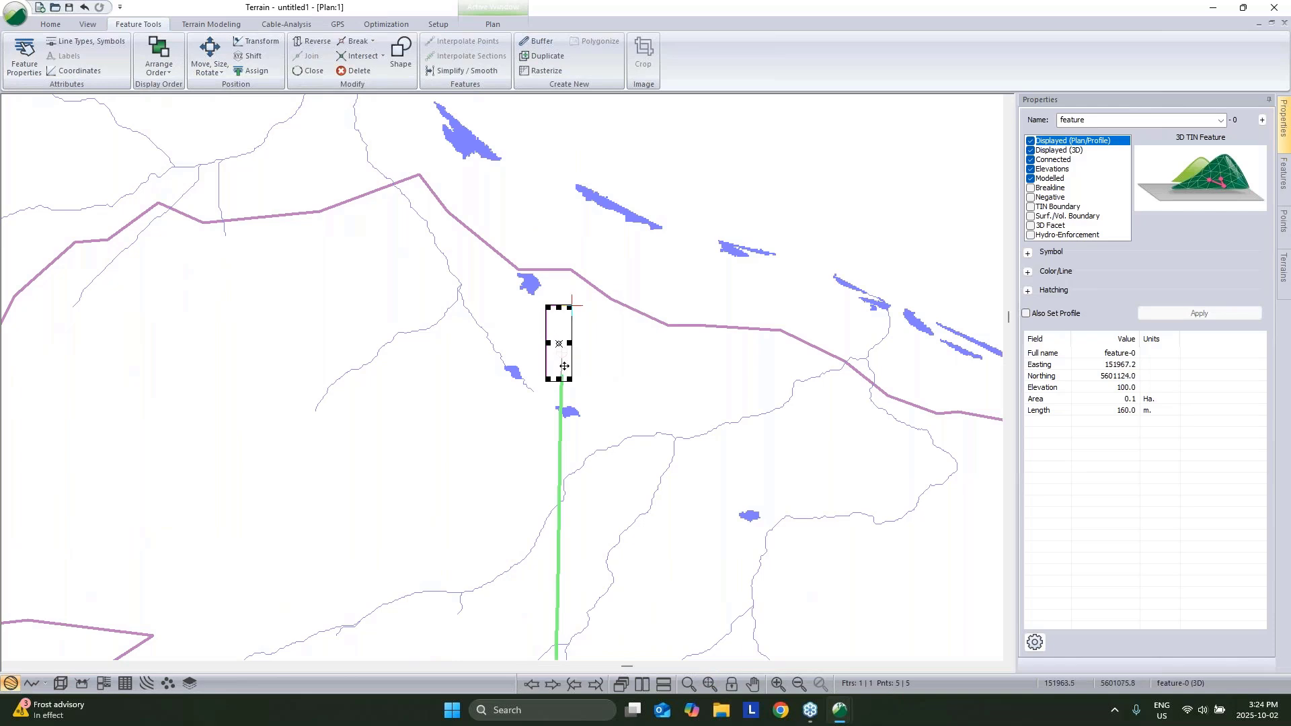
{"action": "left_click", "coordinate": [545, 362]}
{"action": "key", "text": "ctrl+z"}
{"action": "left_click", "coordinate": [547, 355]}
{"action": "left_click_drag", "start_coordinate": [582, 363], "coordinate": [583, 362]}
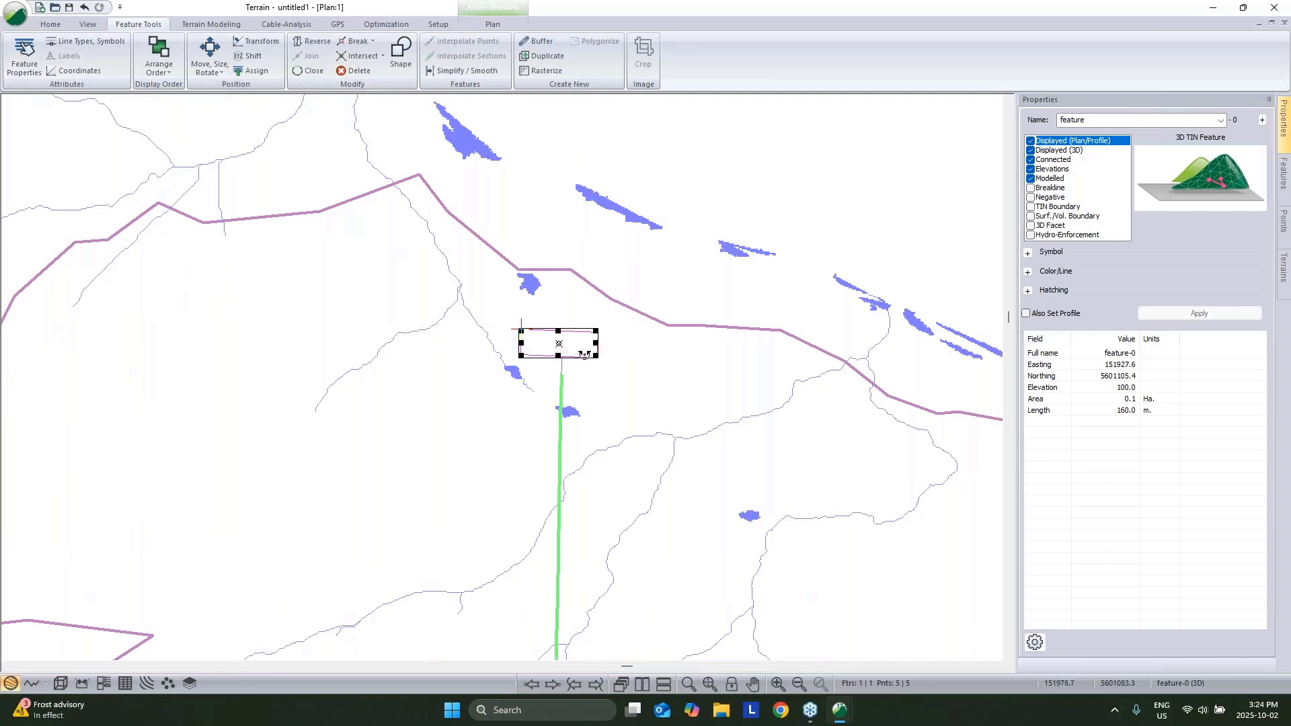
{"action": "left_click_drag", "start_coordinate": [580, 360], "coordinate": [570, 356]}
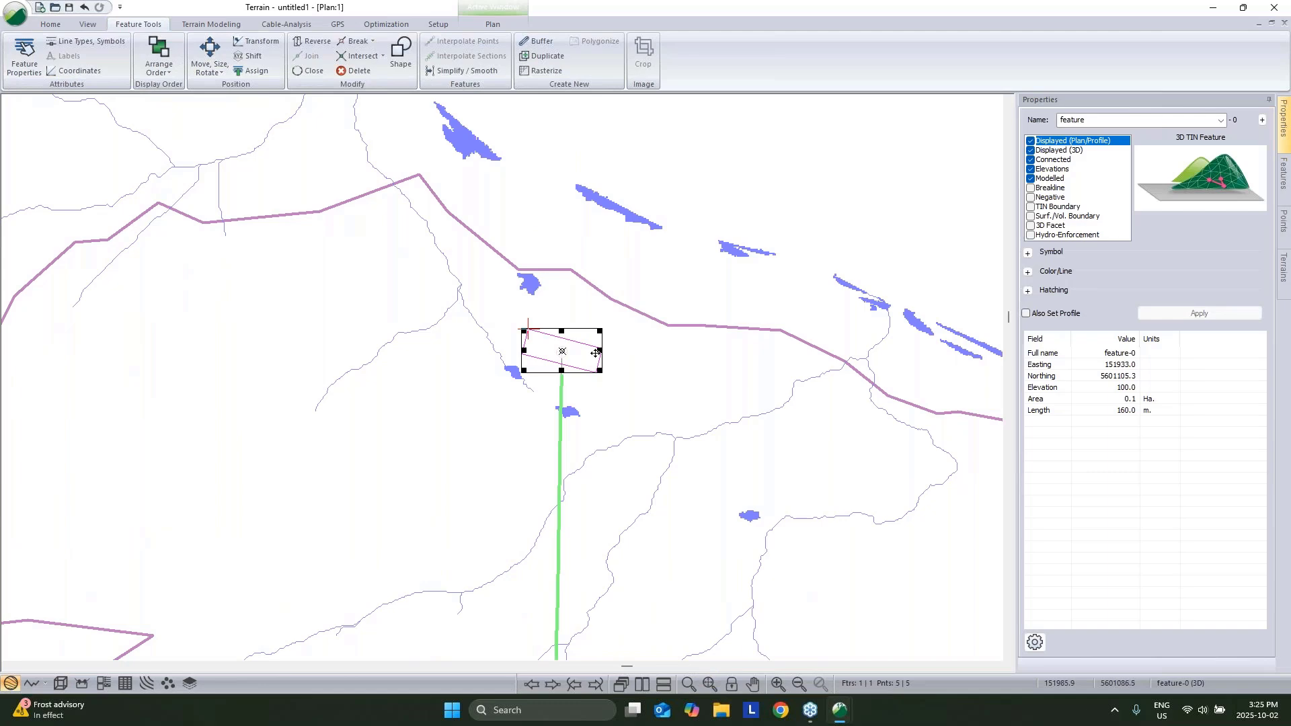
Step: Show the terrain in 3D around the landing rectangle and tile the 3D view side by side with the plan
{"action": "left_click", "coordinate": [72, 684]}
{"action": "scroll", "coordinate": [431, 359], "scroll_direction": "up", "scroll_amount": 4}
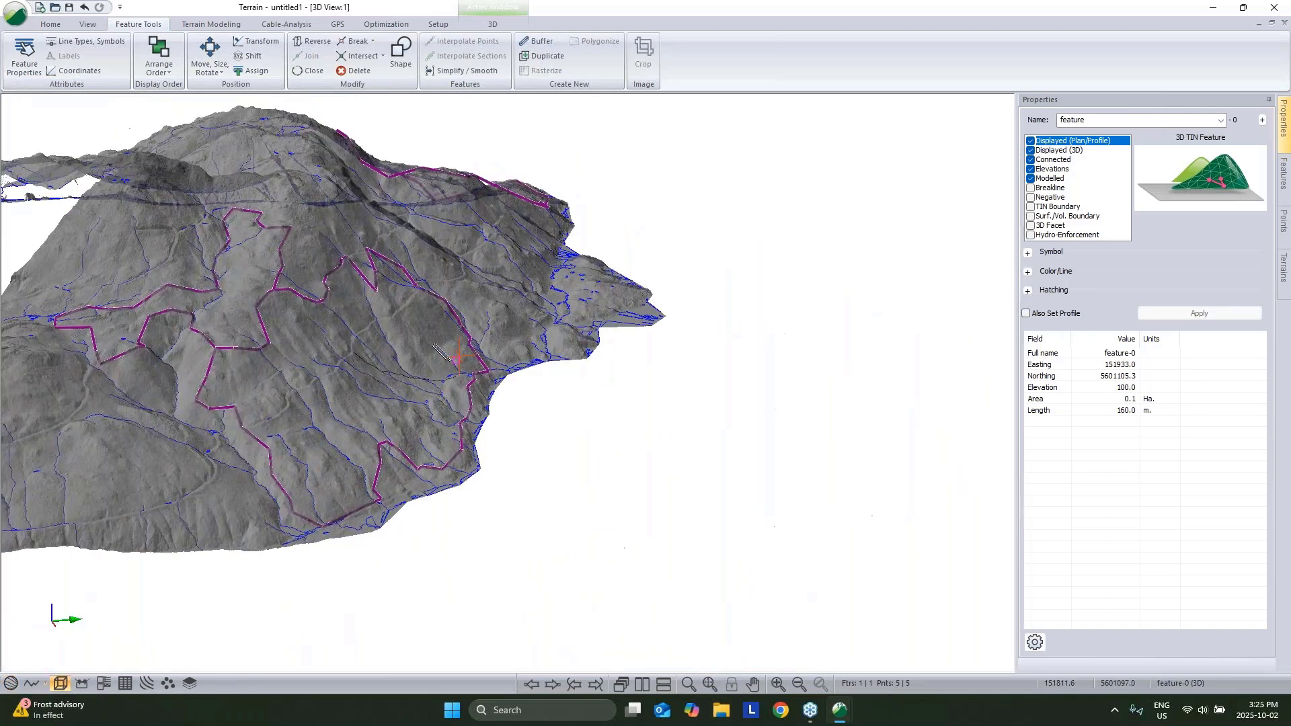
{"action": "scroll", "coordinate": [448, 376], "scroll_direction": "up", "scroll_amount": 2}
{"action": "right_click", "coordinate": [449, 376]}
{"action": "left_click", "coordinate": [467, 388]}
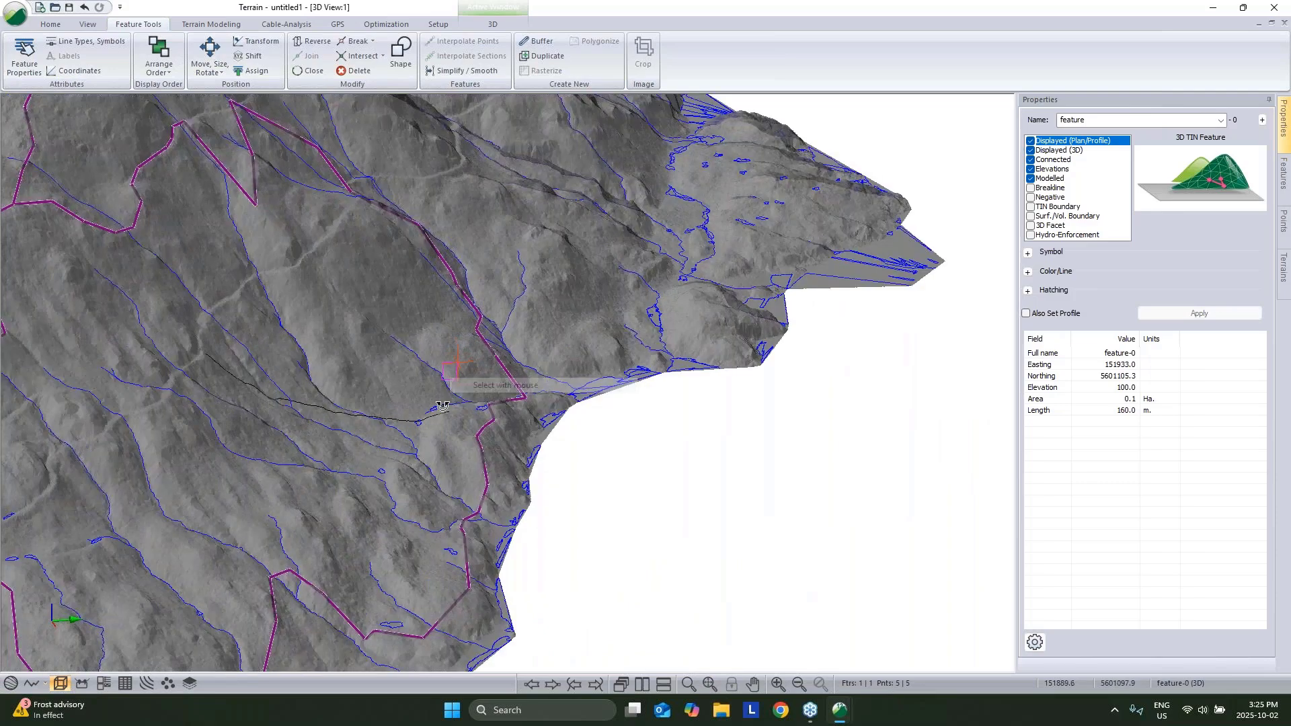
{"action": "middle_click_drag", "start_coordinate": [443, 406], "coordinate": [497, 351]}
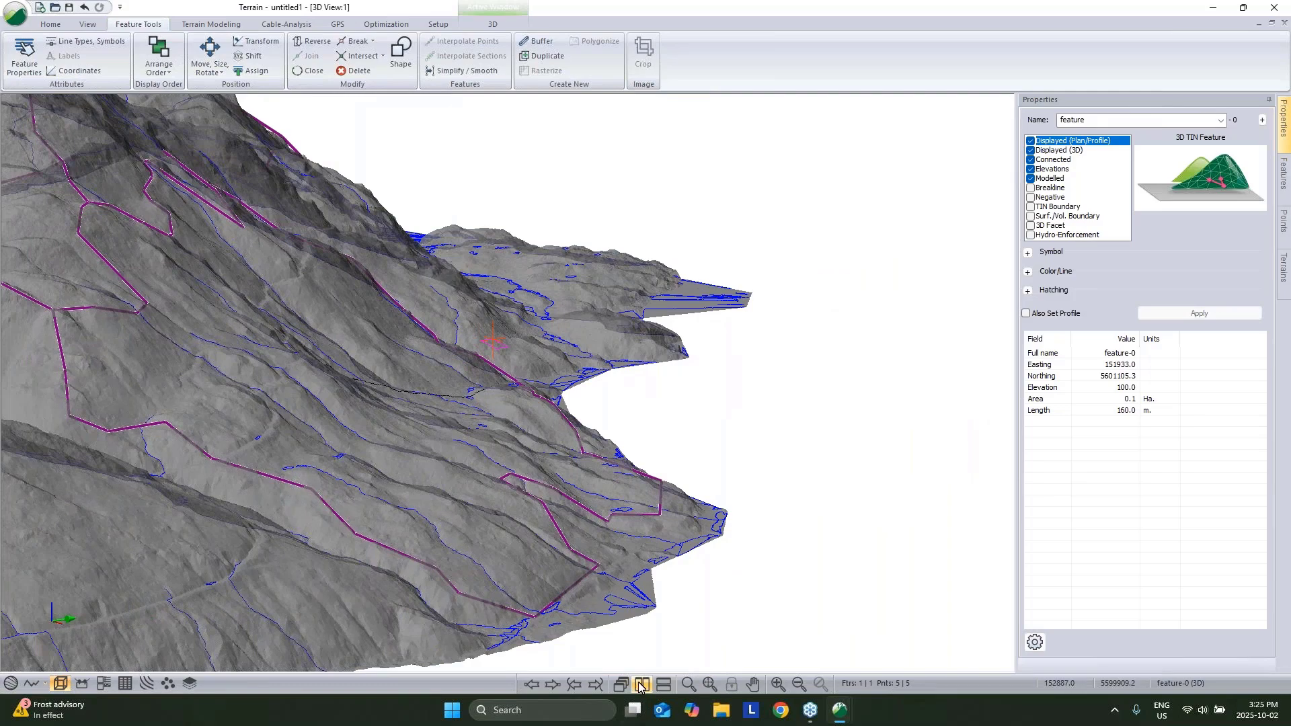
{"action": "left_click", "coordinate": [640, 684]}
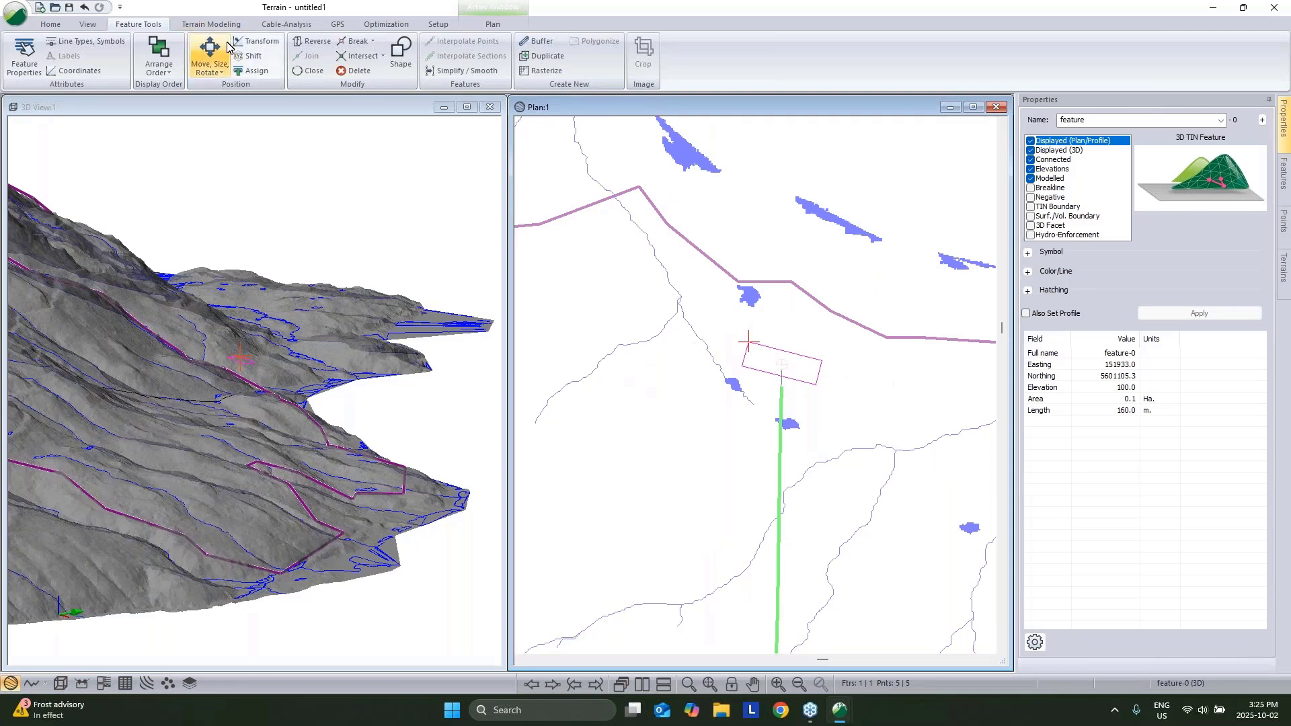
Step: Shift the landing rectangle to elevation 50 and inspect its position on the terrain in 3D
{"action": "left_click", "coordinate": [252, 56]}
{"action": "left_click_drag", "start_coordinate": [635, 354], "coordinate": [603, 354]}
{"action": "type", "text": "50"}
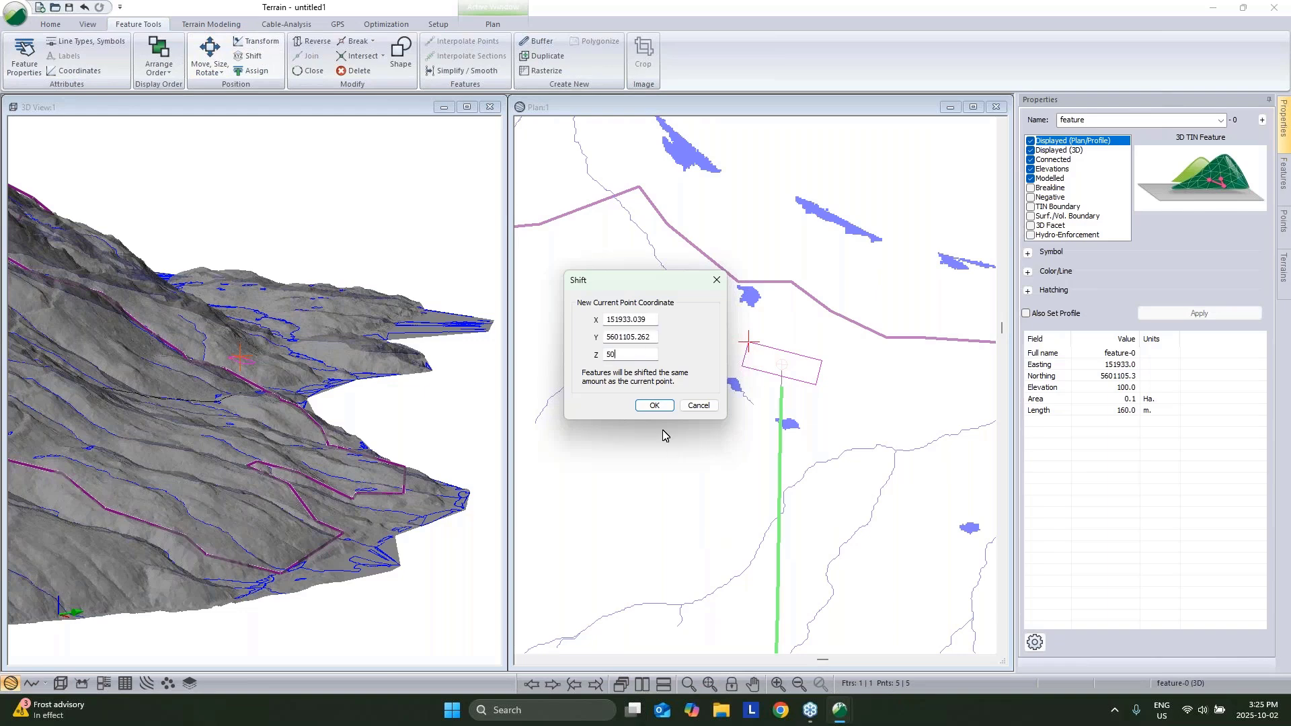
{"action": "left_click", "coordinate": [661, 407]}
{"action": "scroll", "coordinate": [236, 403], "scroll_direction": "up", "scroll_amount": 5}
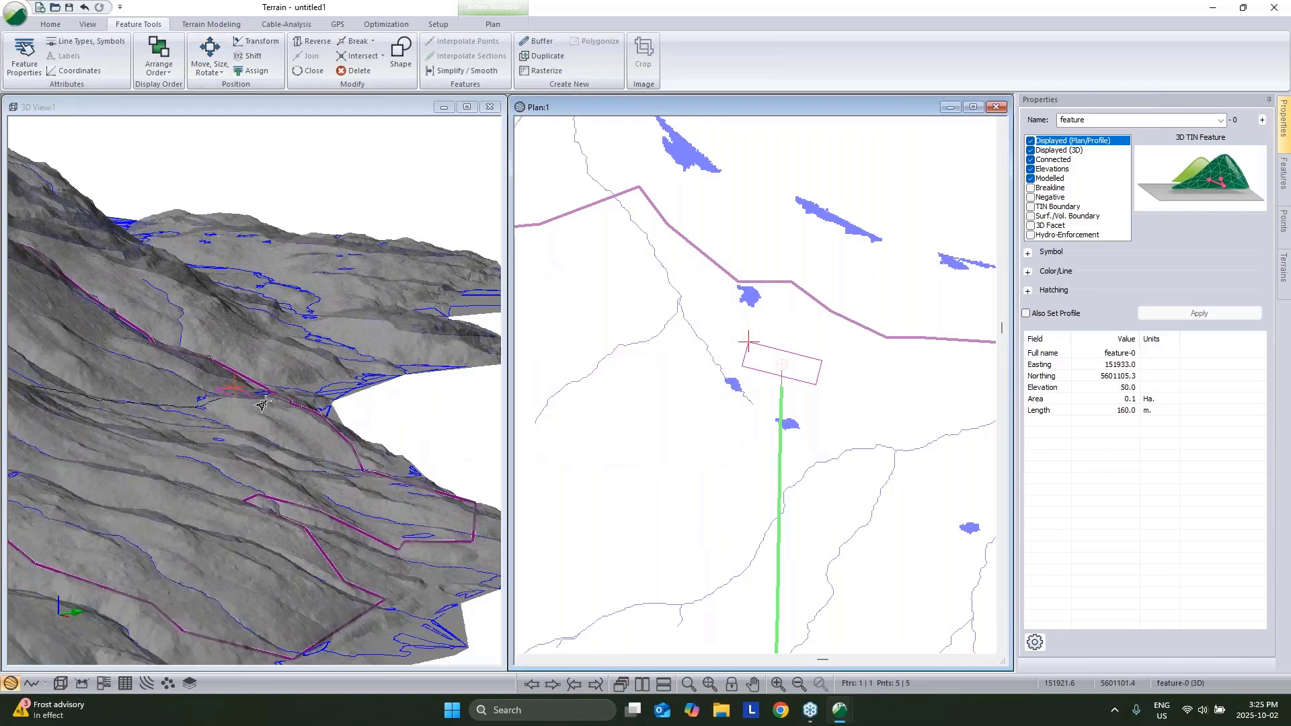
{"action": "left_click", "coordinate": [237, 403]}
{"action": "left_click_drag", "start_coordinate": [237, 404], "coordinate": [235, 430]}
{"action": "scroll", "coordinate": [815, 344], "scroll_direction": "up", "scroll_amount": 2}
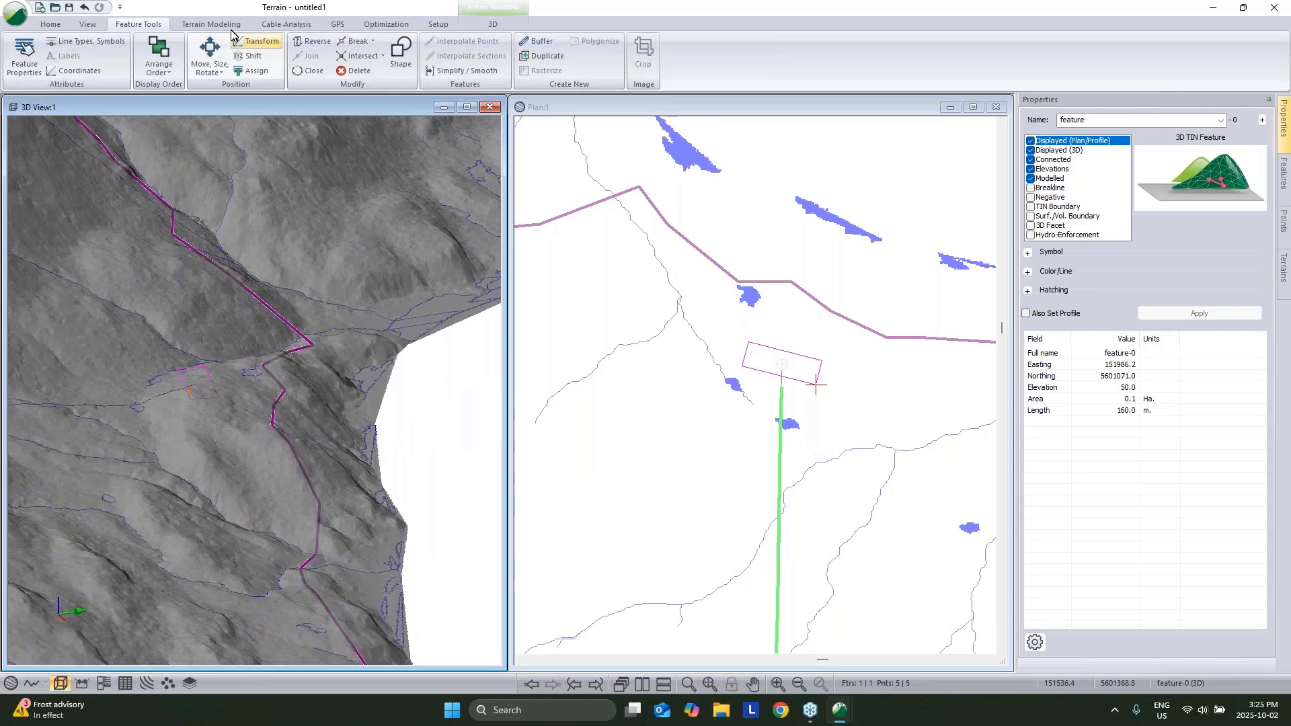
Step: Set up outside grading of the landing against the topo.terx target surface with the negative slope at 1 1/3:1
{"action": "left_click", "coordinate": [211, 24]}
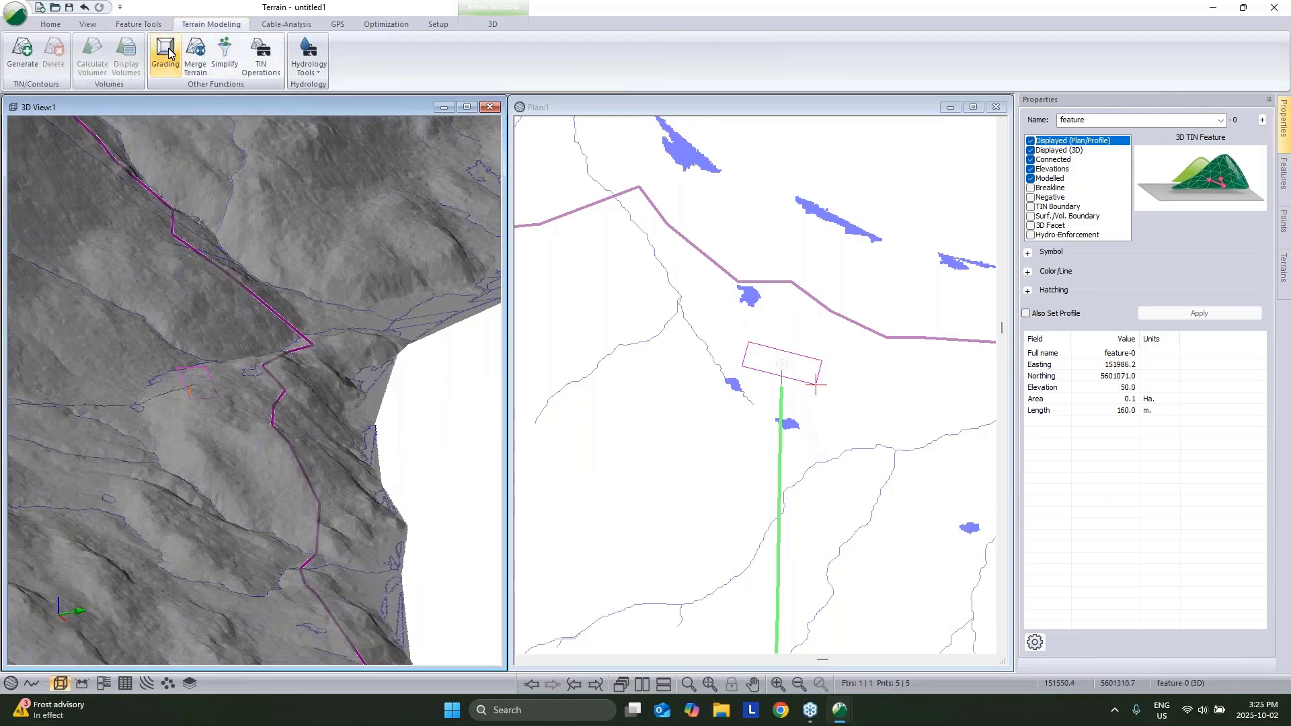
{"action": "left_click", "coordinate": [167, 54]}
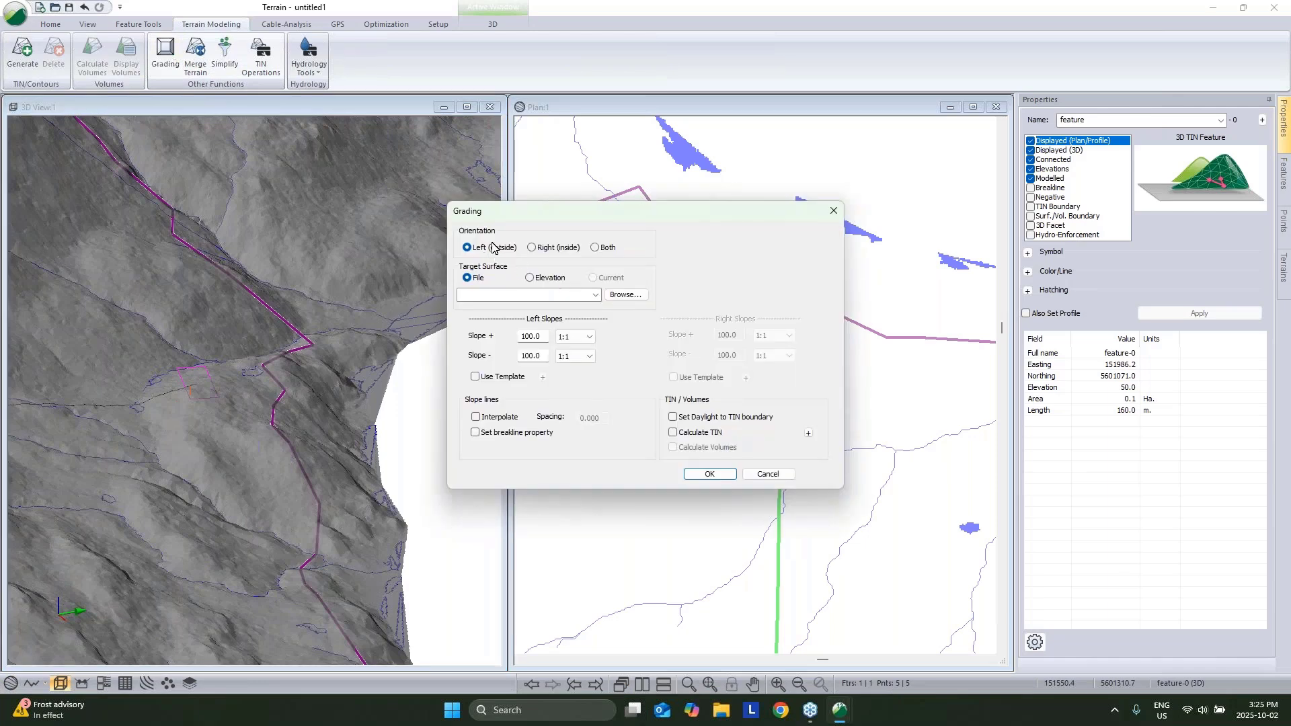
{"action": "left_click", "coordinate": [596, 294]}
{"action": "left_click", "coordinate": [585, 307]}
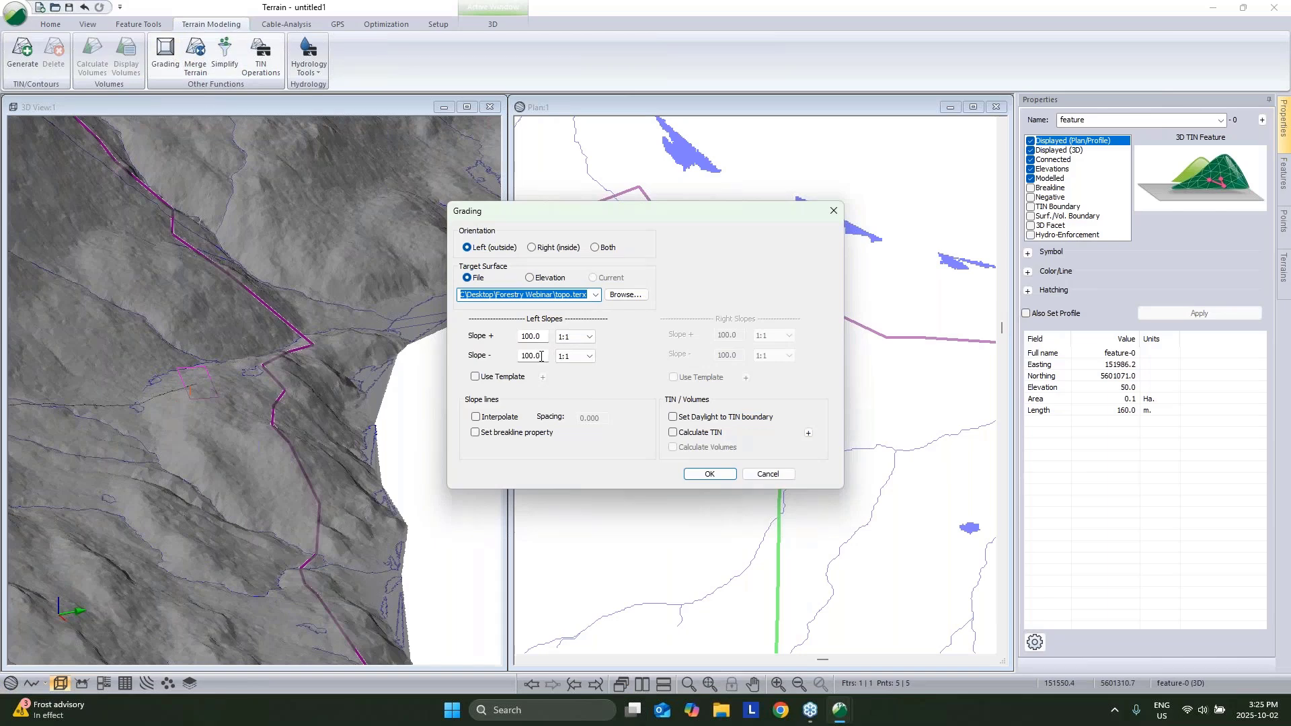
{"action": "left_click", "coordinate": [578, 355]}
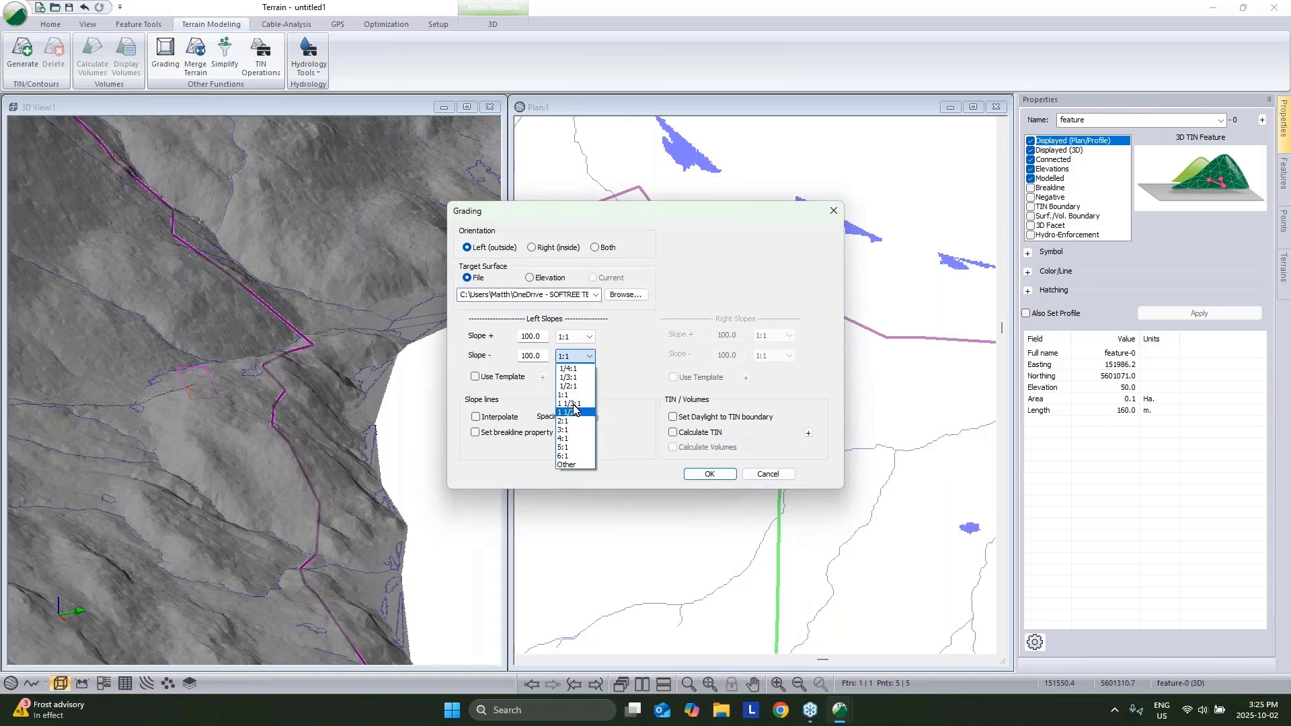
{"action": "left_click", "coordinate": [573, 408]}
Step: Have the grading interpolate slope lines at a spacing of 5 and give them the breakline property
{"action": "left_click", "coordinate": [476, 417]}
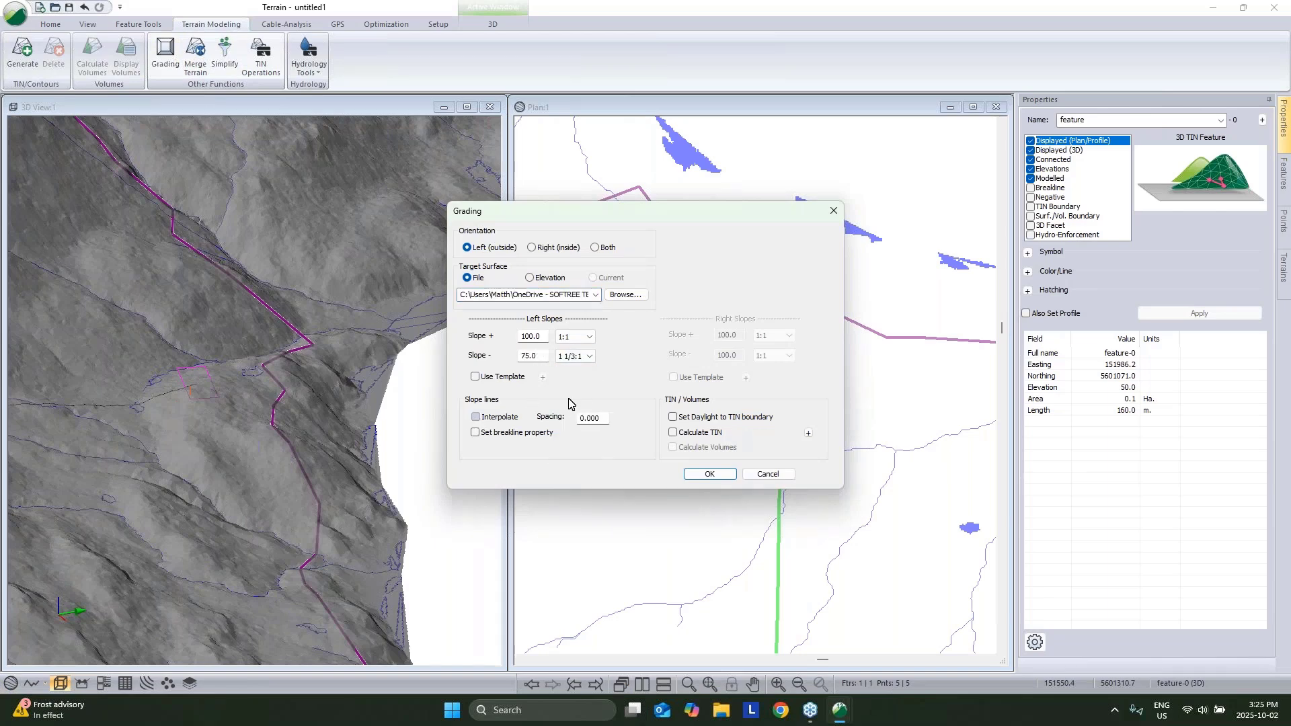
{"action": "double_click", "coordinate": [593, 417]}
{"action": "type", "text": "5"}
{"action": "left_click", "coordinate": [477, 432]}
Step: Run the grading with the daylight line as TIN boundary and with TIN and volumes calculated, closing the resulting report
{"action": "left_click", "coordinate": [674, 418]}
{"action": "left_click", "coordinate": [674, 433]}
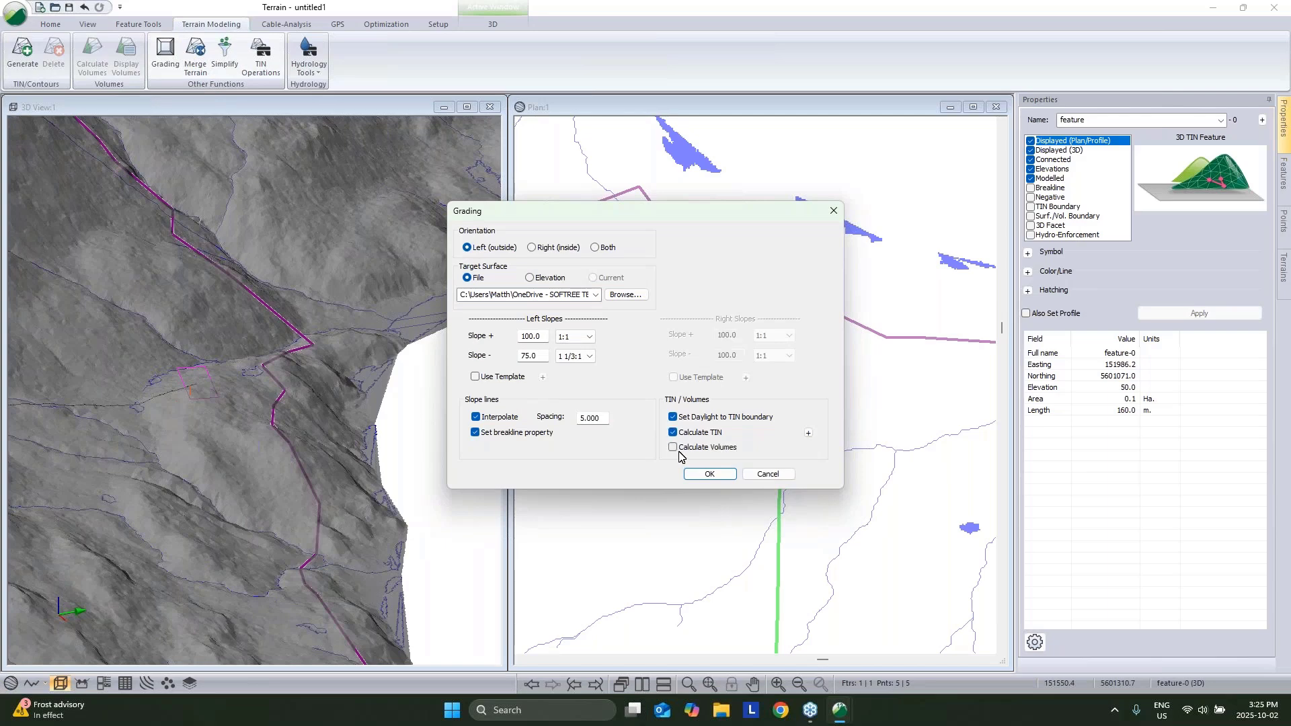
{"action": "left_click", "coordinate": [704, 473]}
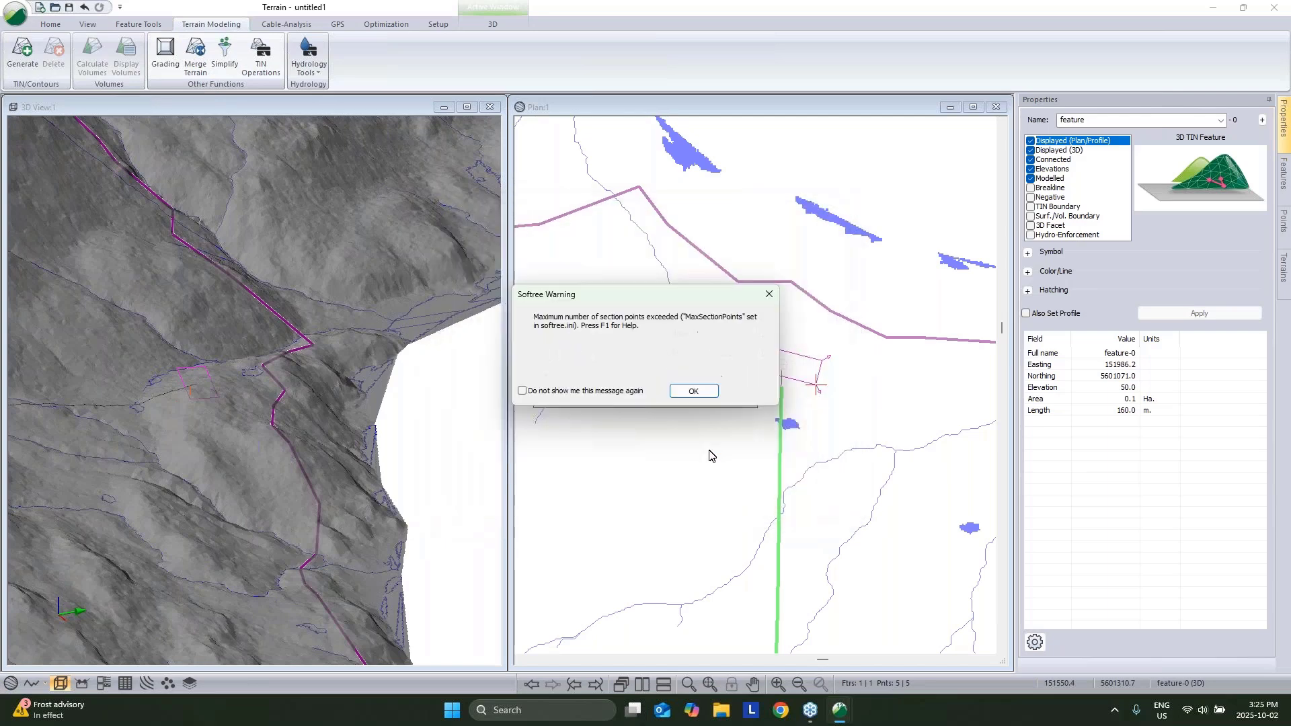
{"action": "left_click", "coordinate": [600, 391]}
{"action": "left_click", "coordinate": [690, 392]}
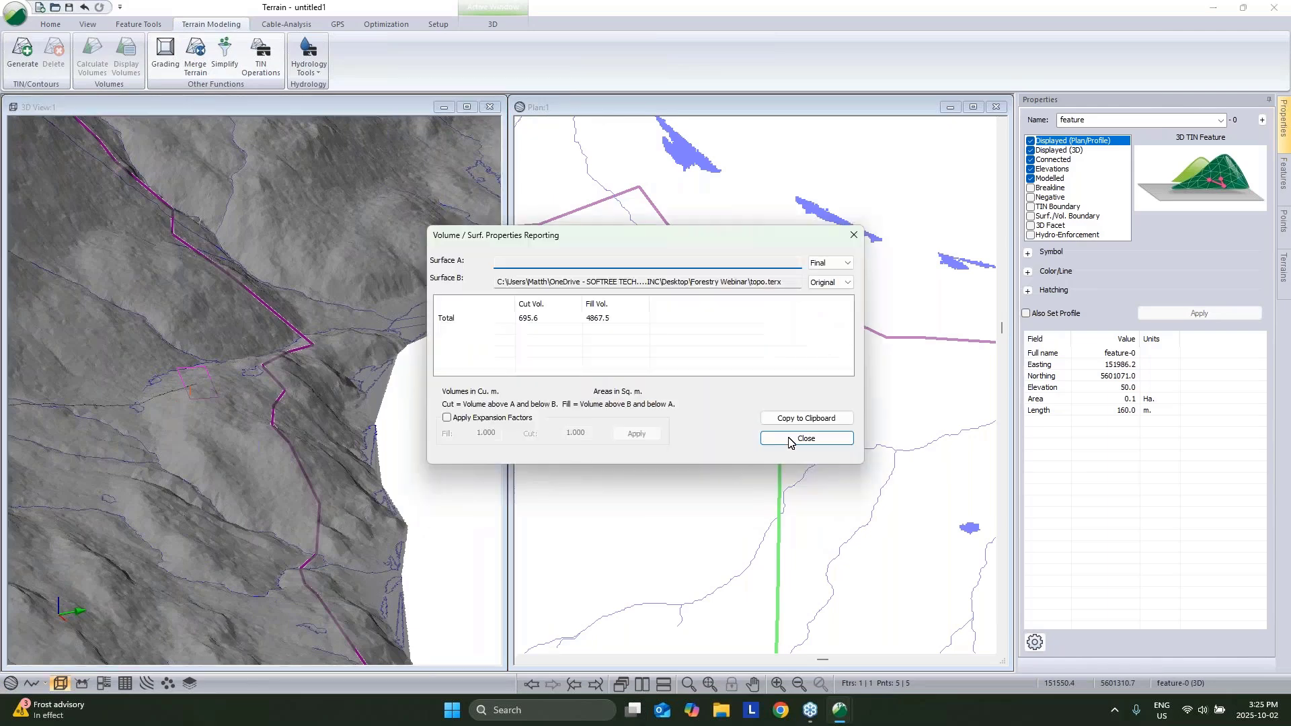
{"action": "left_click", "coordinate": [806, 439]}
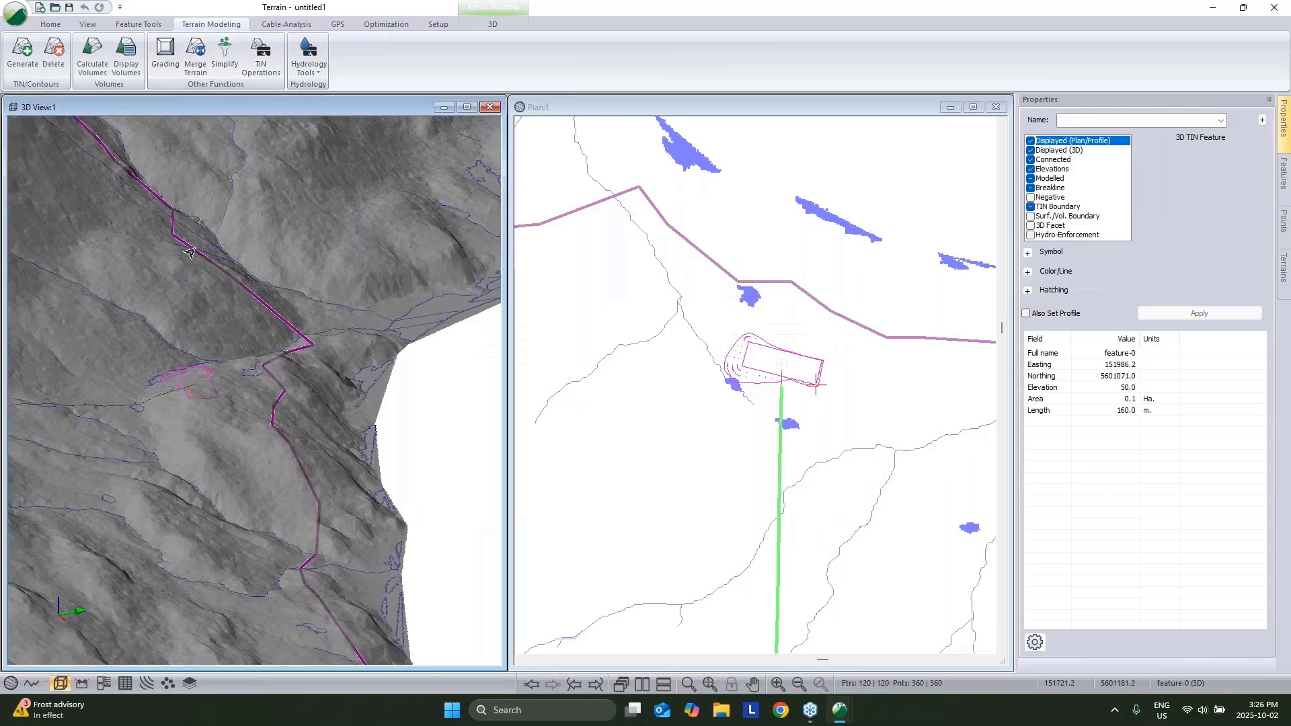
Step: Colour the current terrain's triangles olive in the 3D view options
{"action": "right_click", "coordinate": [193, 222]}
{"action": "left_click", "coordinate": [282, 329]}
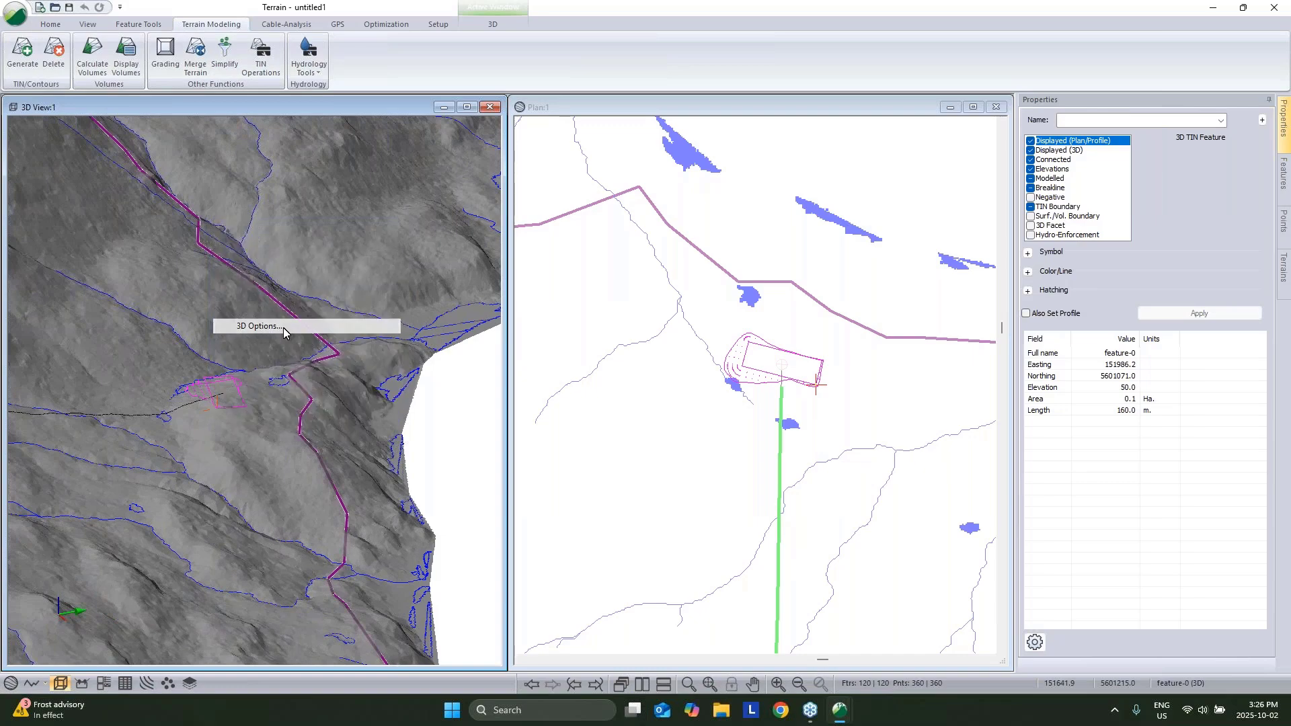
{"action": "left_click", "coordinate": [458, 389]}
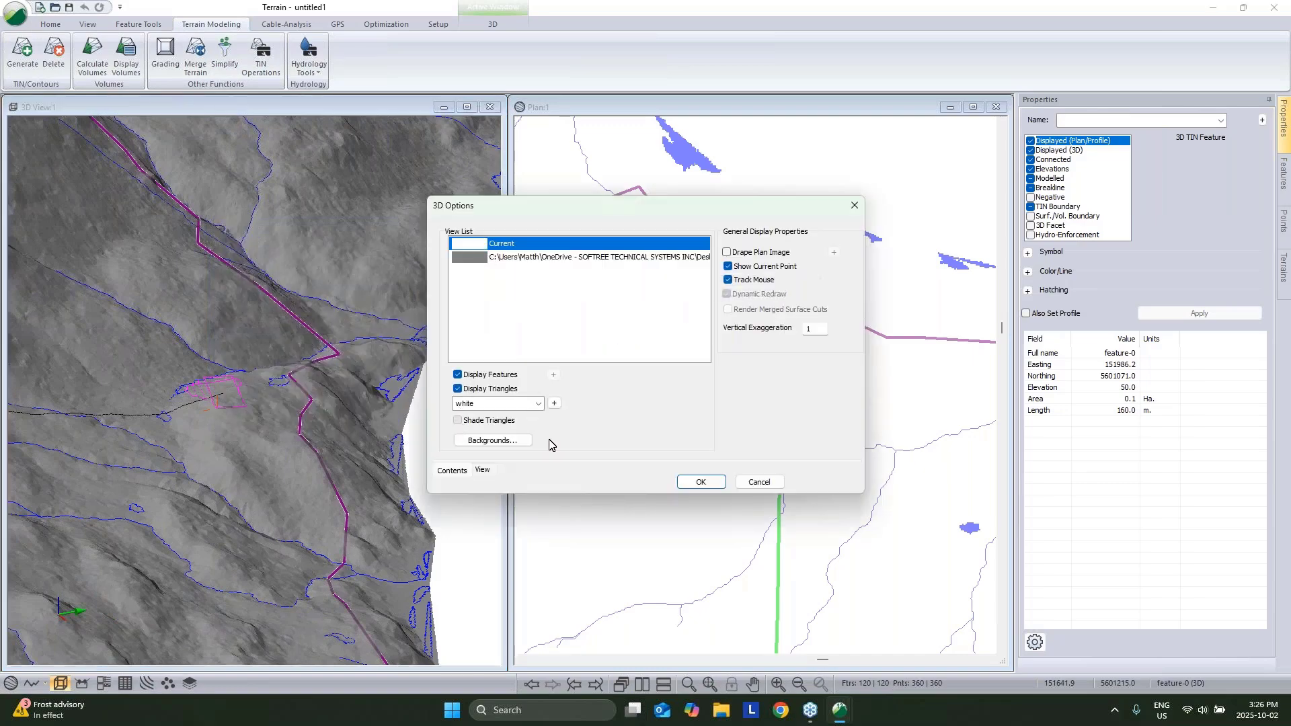
{"action": "left_click", "coordinate": [524, 404]}
{"action": "left_click", "coordinate": [515, 119]}
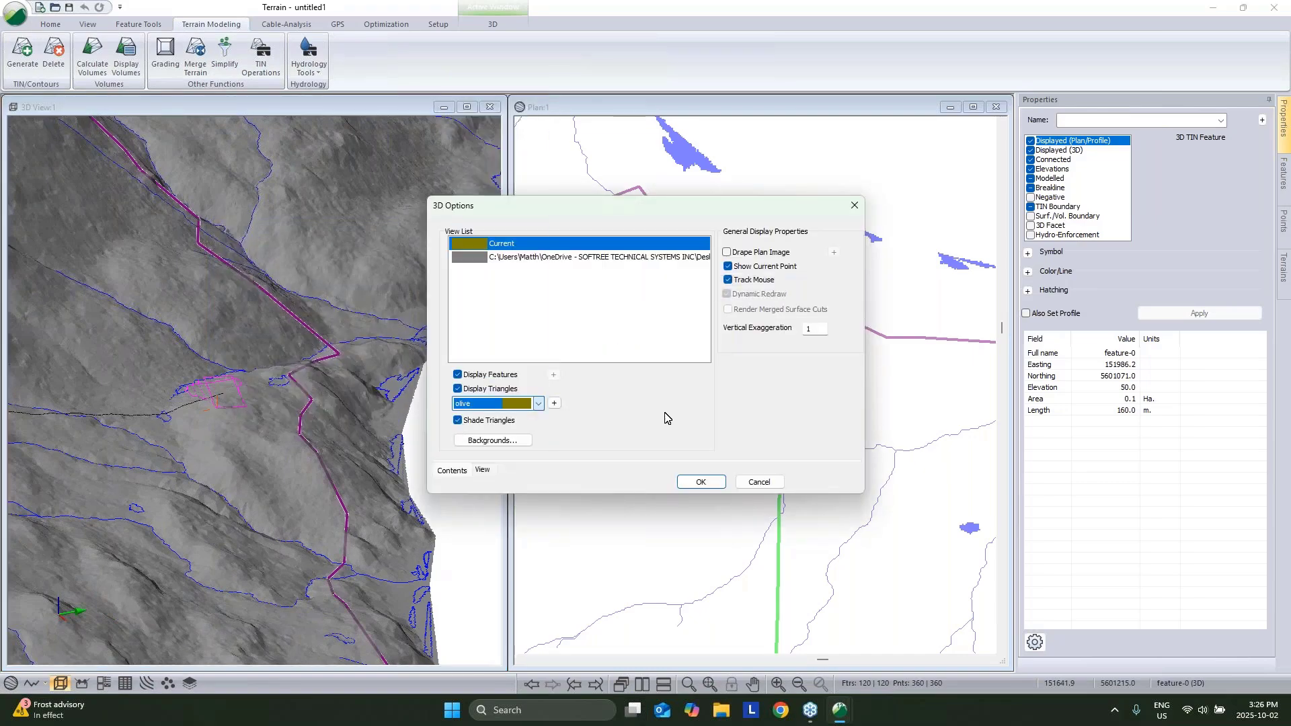
{"action": "left_click", "coordinate": [699, 482]}
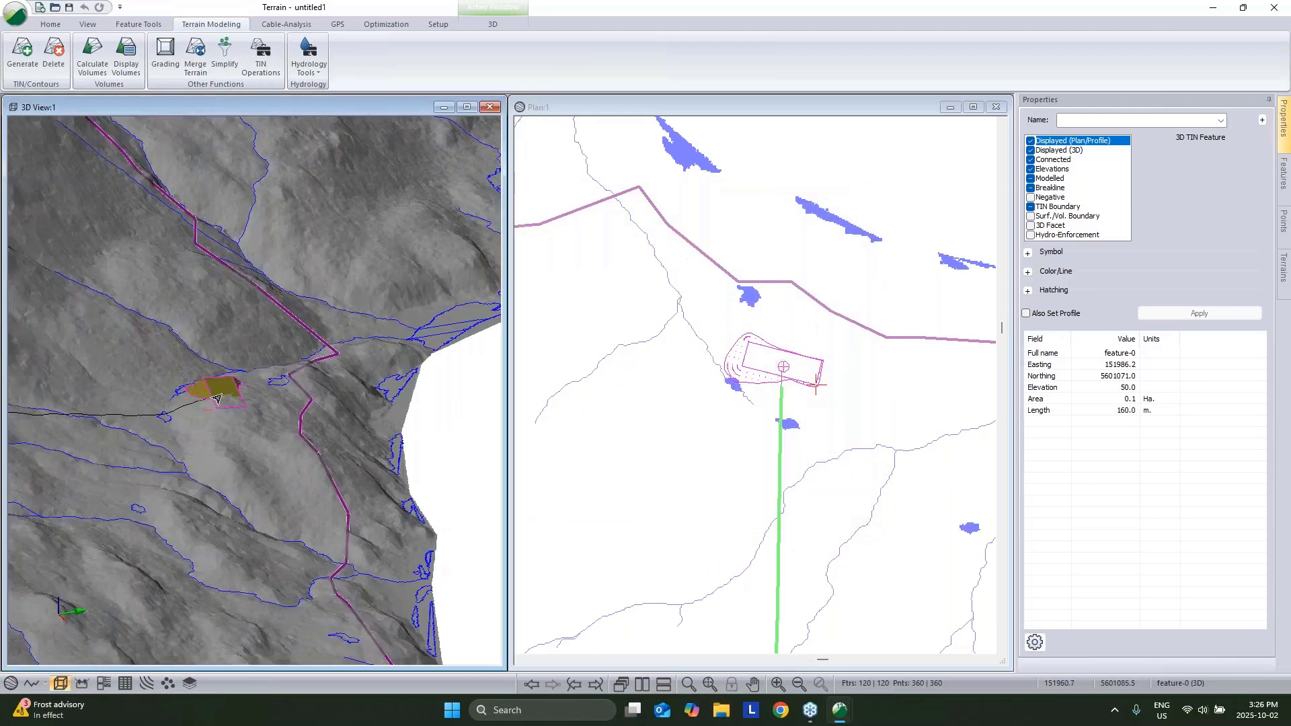
Step: Inspect the graded landing in 3D and review its cut and fill volumes
{"action": "mouse_move", "coordinate": [217, 399]}
{"action": "left_mouse_down"}
{"action": "mouse_move", "coordinate": [252, 426]}
{"action": "mouse_move", "coordinate": [236, 426]}
{"action": "left_mouse_up"}
{"action": "middle_click_drag", "start_coordinate": [203, 415], "coordinate": [194, 414]}
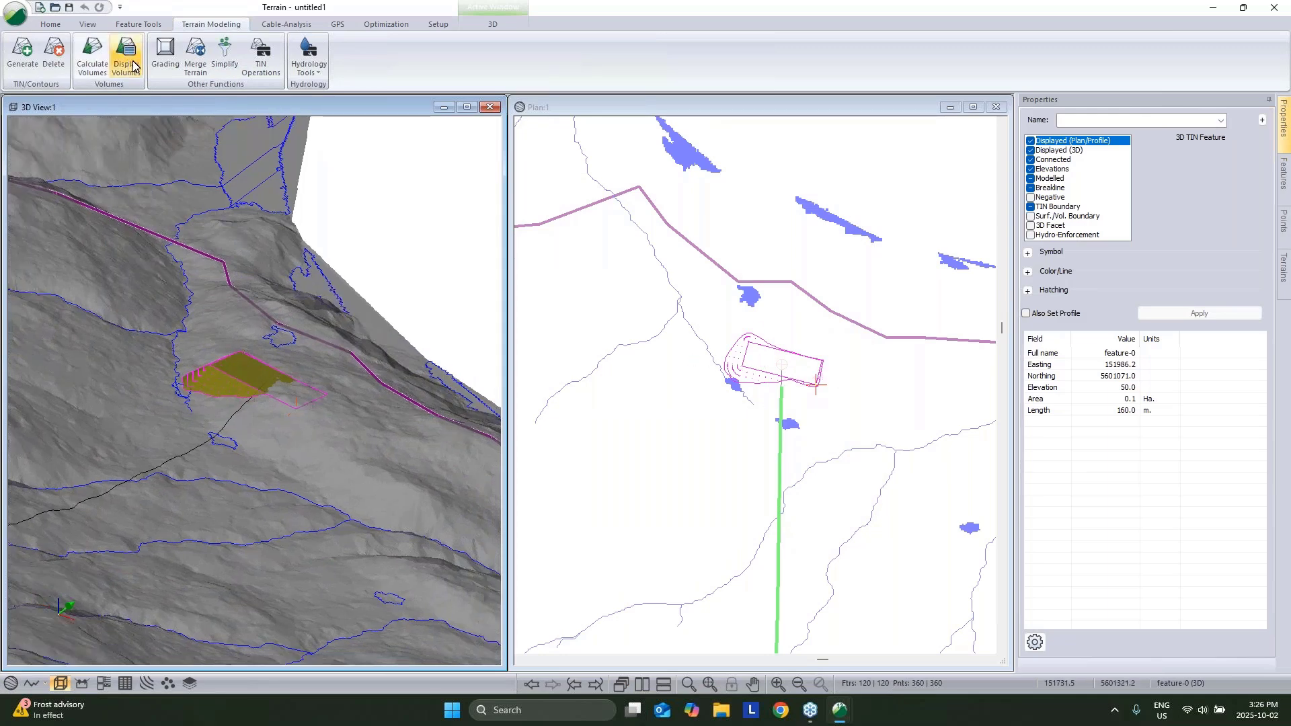
{"action": "left_click", "coordinate": [92, 54]}
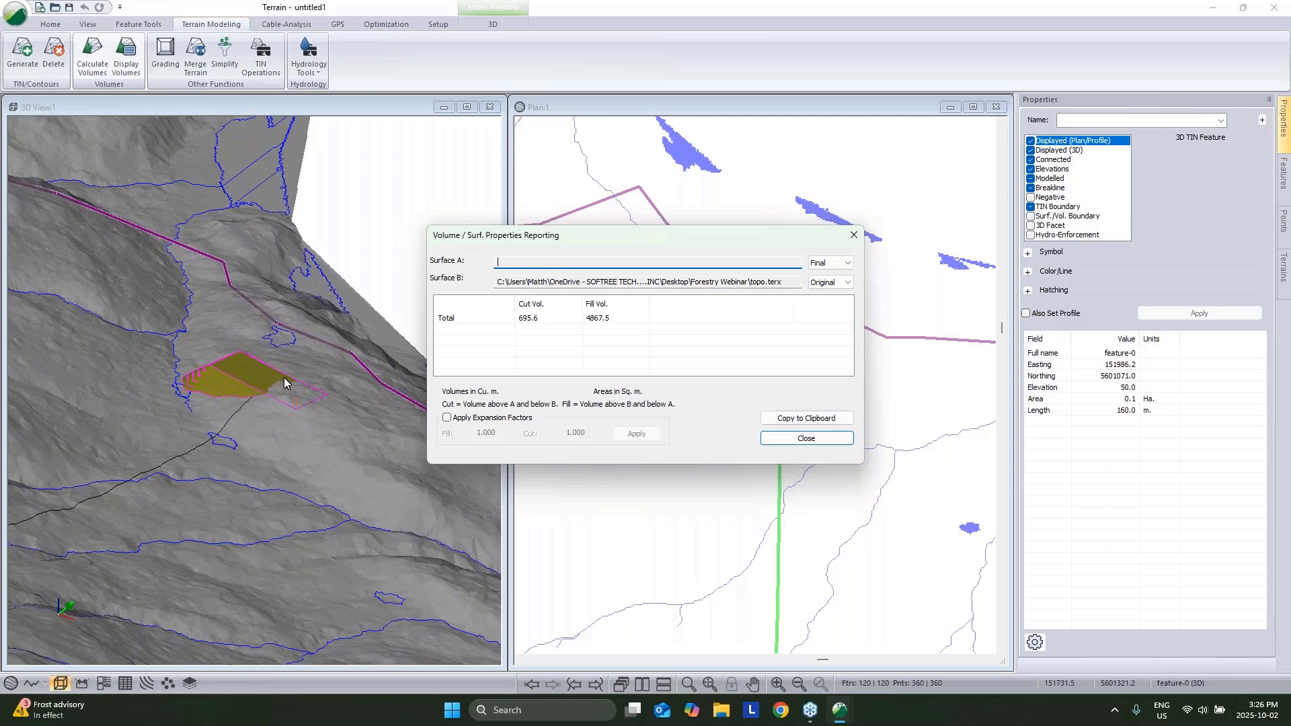
{"action": "left_click", "coordinate": [807, 440]}
Step: Select the landing rectangle in plan and move it about 5 m east and 6 m south
{"action": "left_click", "coordinate": [739, 369]}
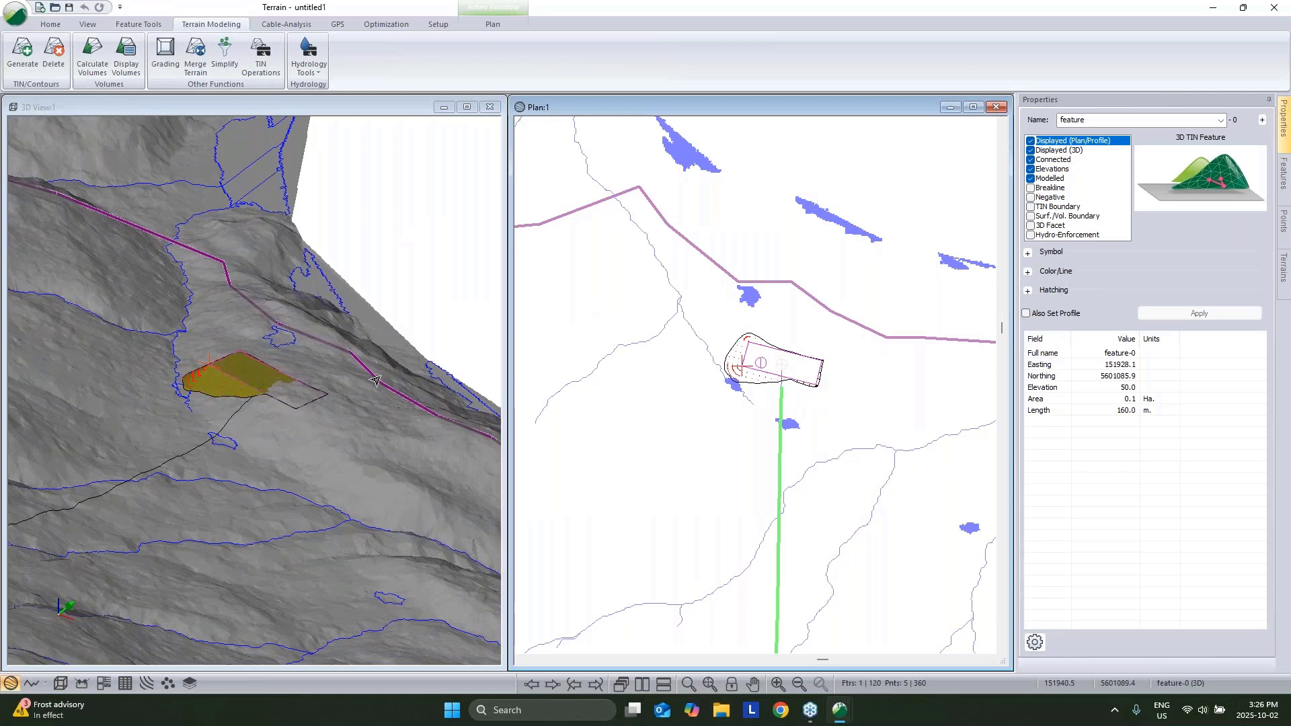
{"action": "left_click", "coordinate": [799, 393]}
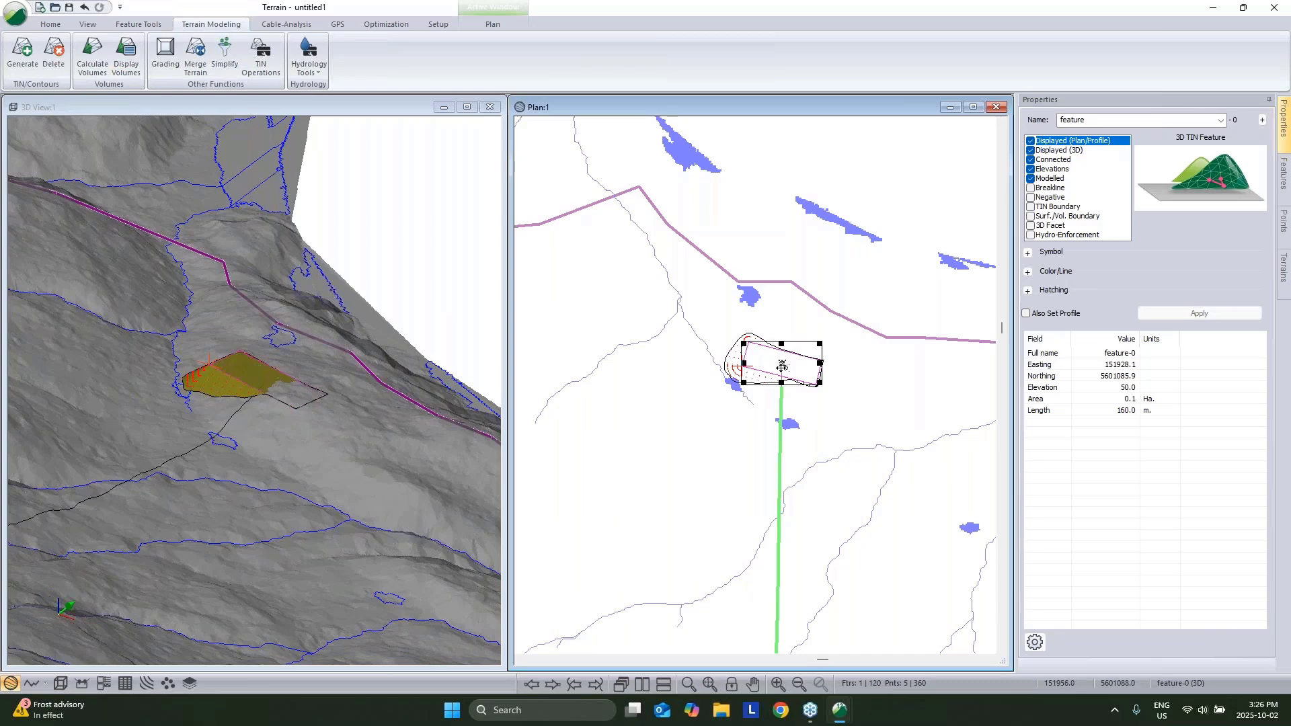
{"action": "left_click_drag", "start_coordinate": [782, 367], "coordinate": [787, 372]}
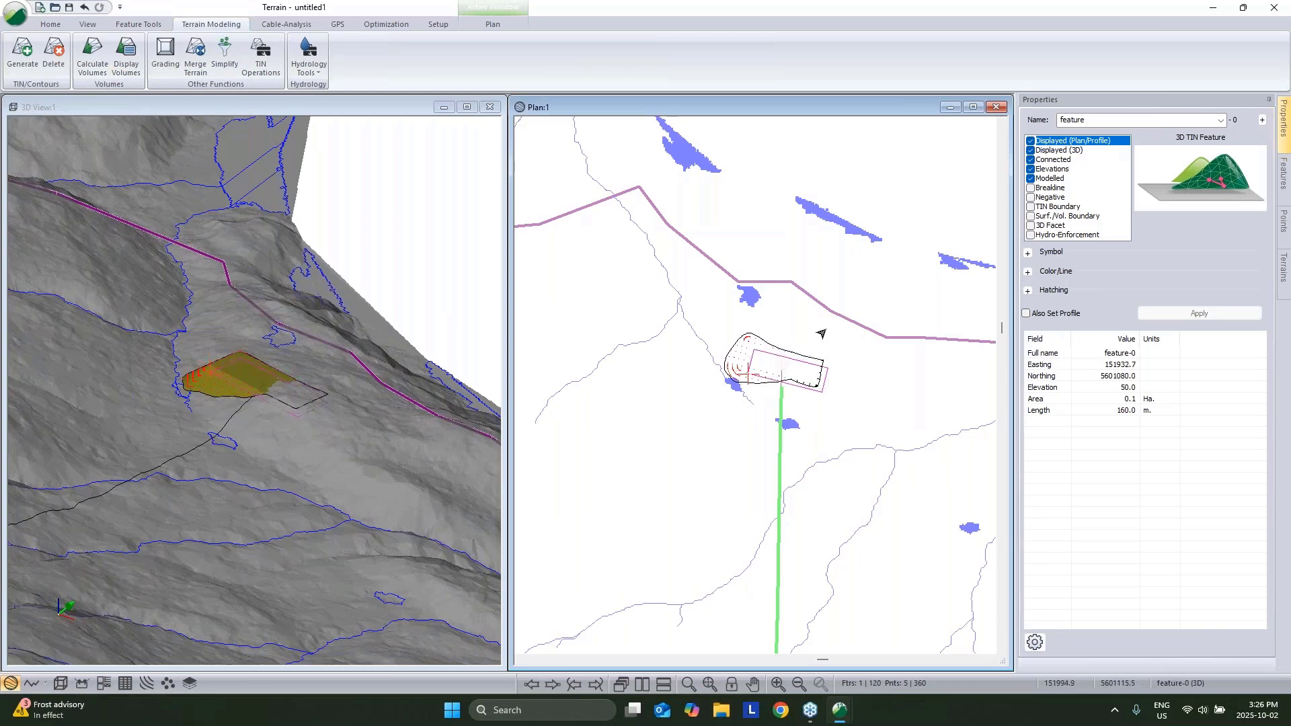
{"action": "left_click", "coordinate": [814, 353]}
{"action": "left_click", "coordinate": [807, 364]}
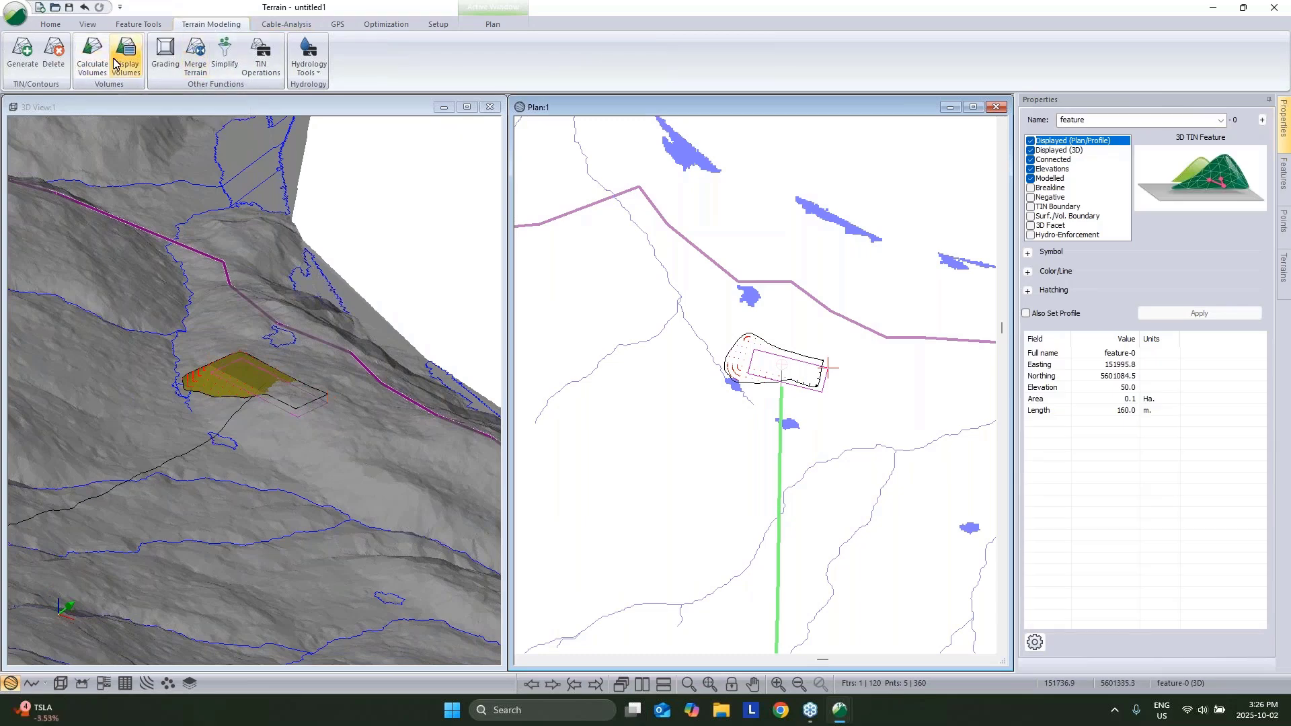
Step: Auto-balance the landing's cut and fill with a surplus volume of 0, and view the regraded pad in 3D and plan
{"action": "left_click", "coordinate": [385, 24]}
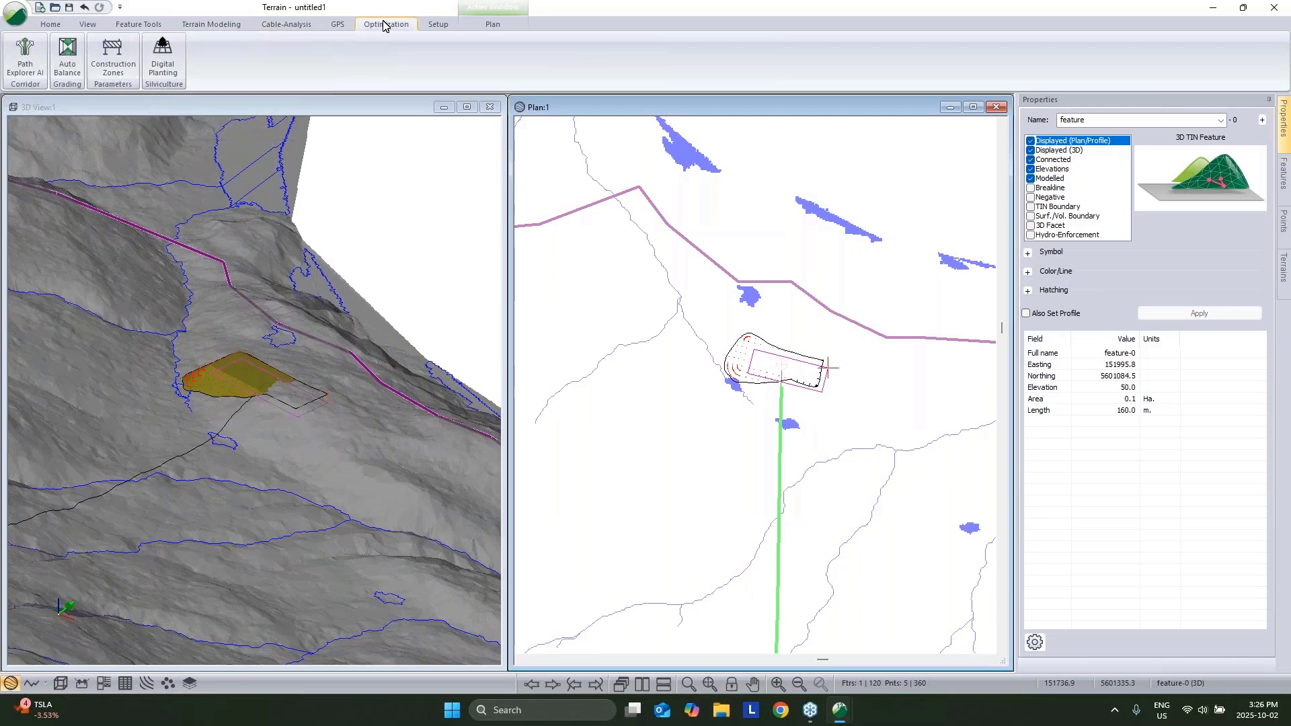
{"action": "left_click", "coordinate": [71, 55]}
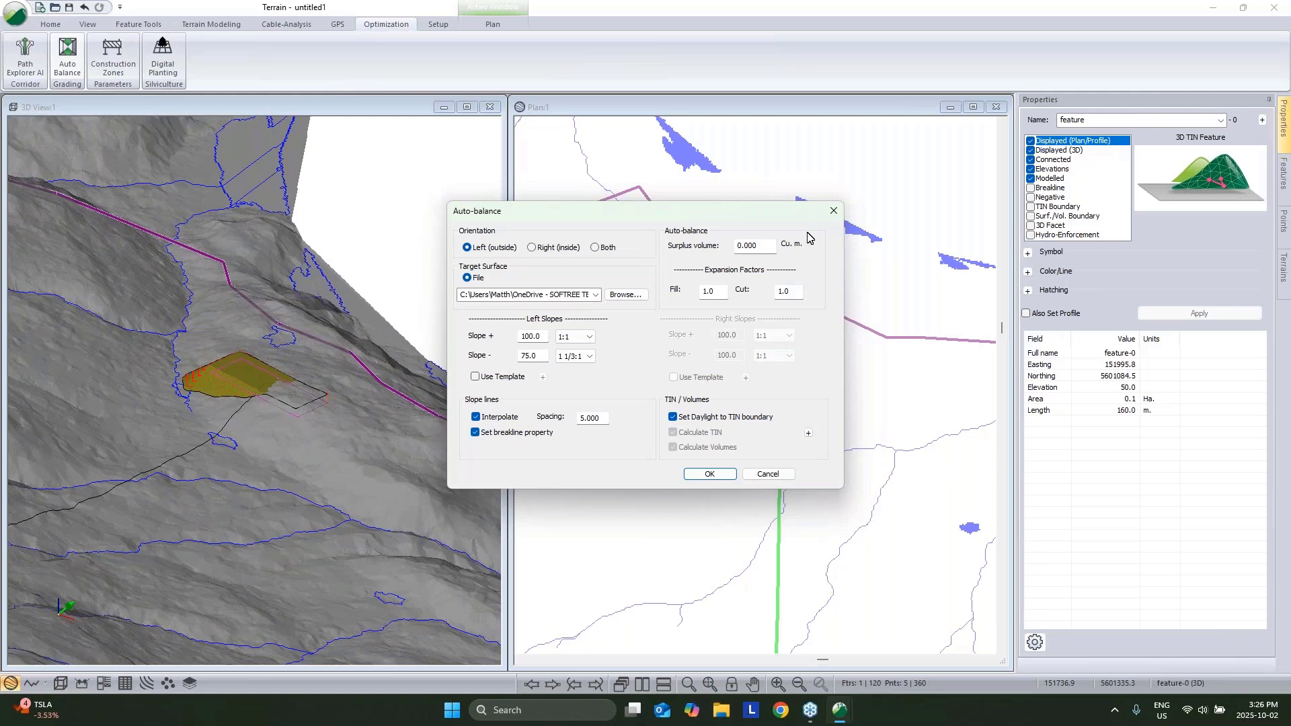
{"action": "left_click_drag", "start_coordinate": [765, 246], "coordinate": [661, 250]}
{"action": "left_click", "coordinate": [711, 474]}
{"action": "left_click", "coordinate": [693, 387]}
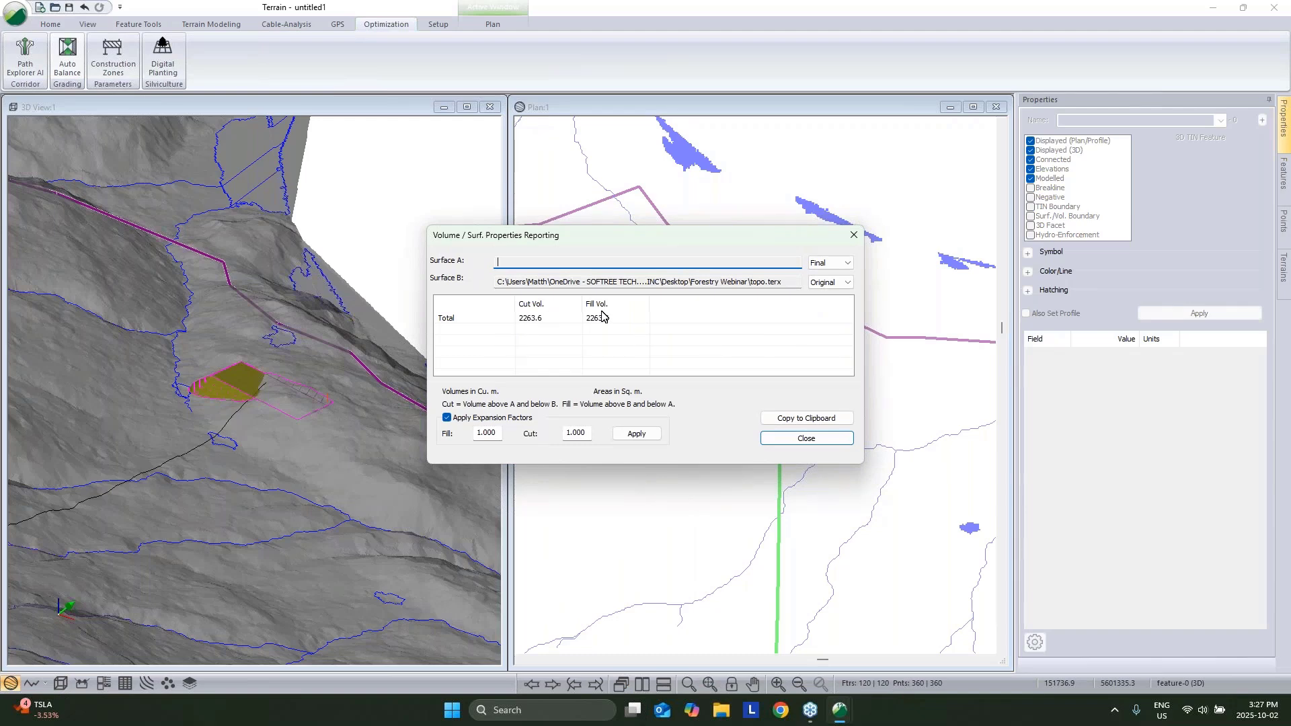
{"action": "left_click", "coordinate": [806, 438]}
{"action": "left_click_drag", "start_coordinate": [342, 452], "coordinate": [262, 454]}
{"action": "scroll", "coordinate": [726, 458], "scroll_direction": "down", "scroll_amount": 1}
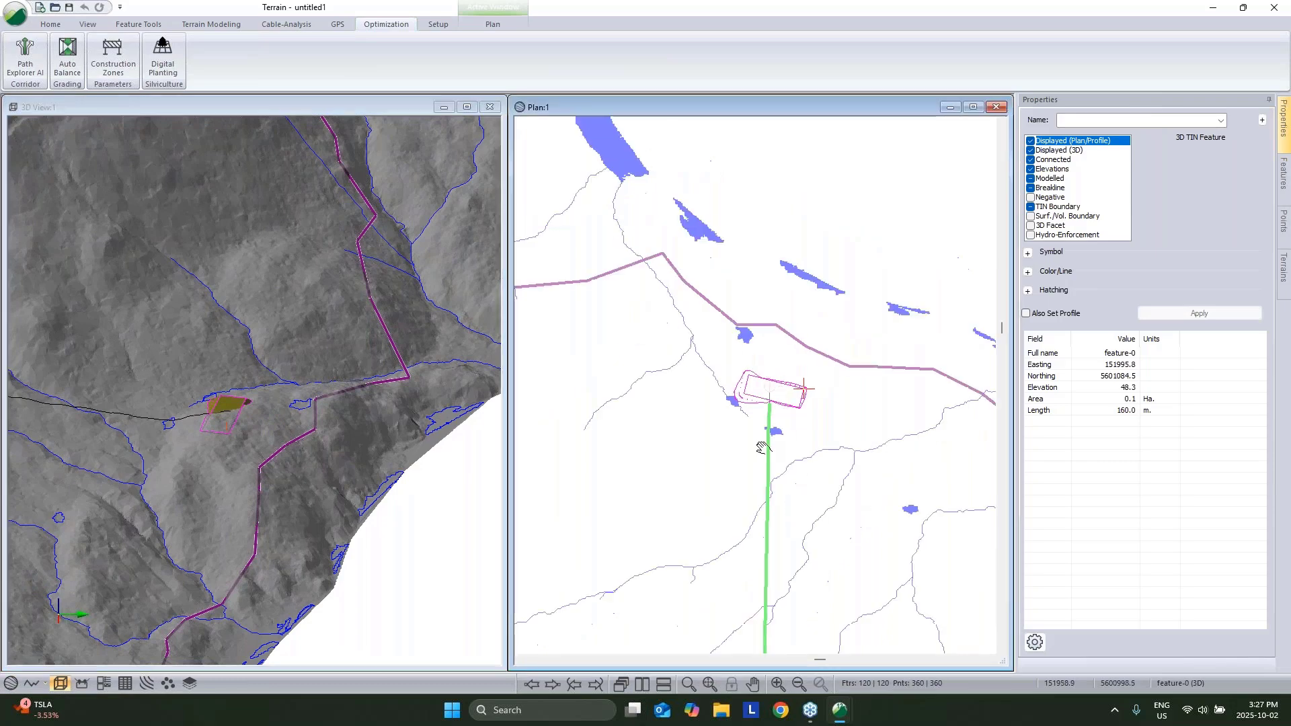
Step: Save the terrain model as Landing in the Forestry Webinar folder
{"action": "middle_click_drag", "start_coordinate": [756, 459], "coordinate": [742, 343]}
{"action": "left_click", "coordinate": [15, 13]}
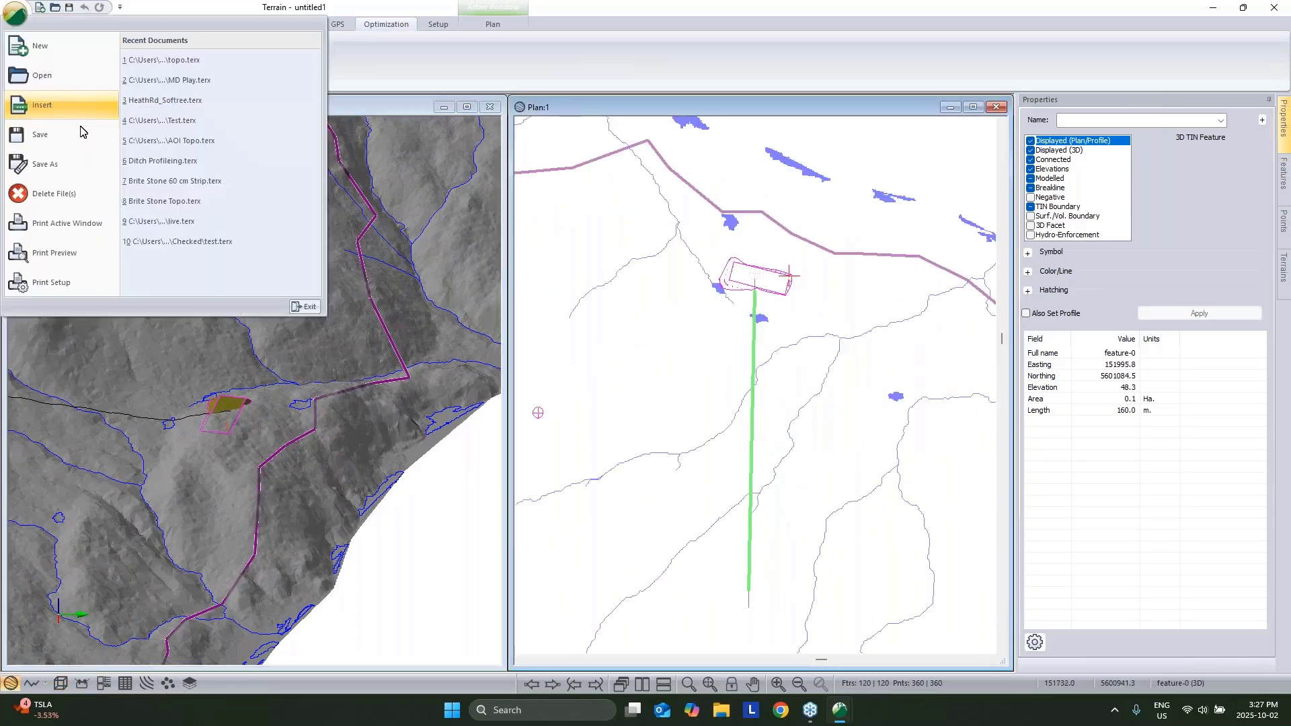
{"action": "left_click", "coordinate": [67, 169]}
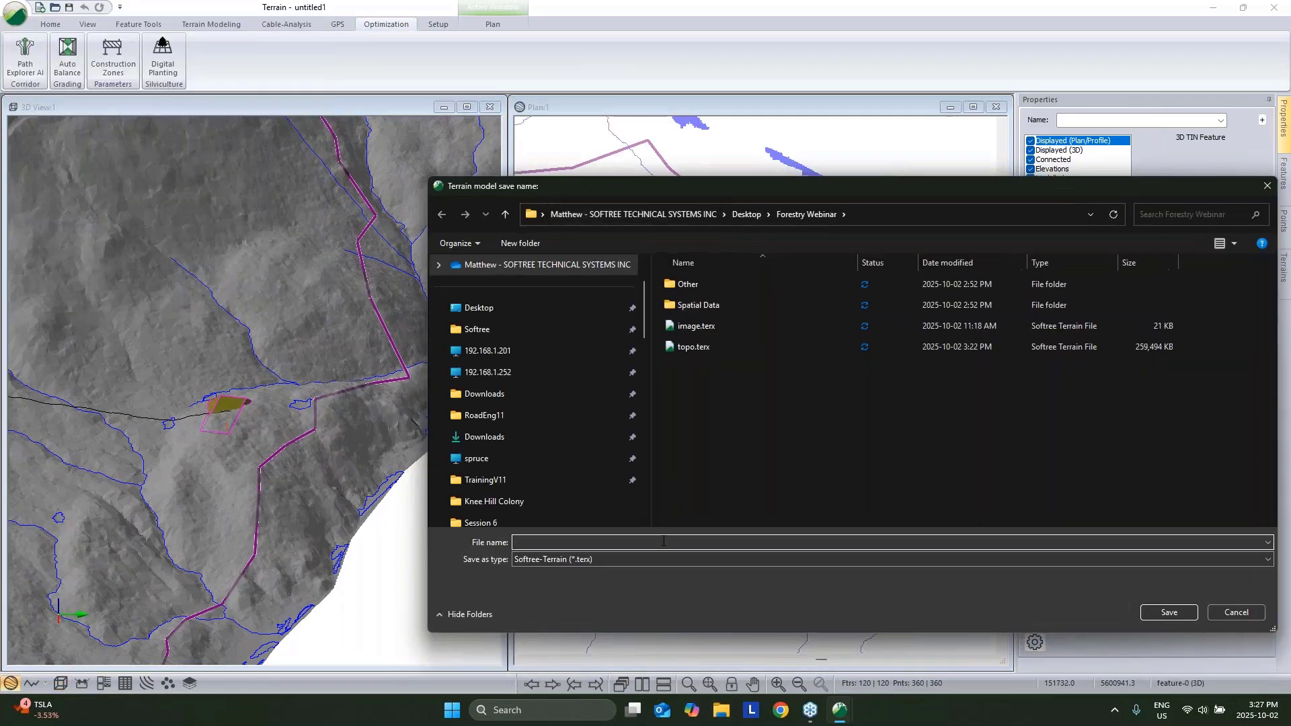
{"action": "type", "text": "Landing"}
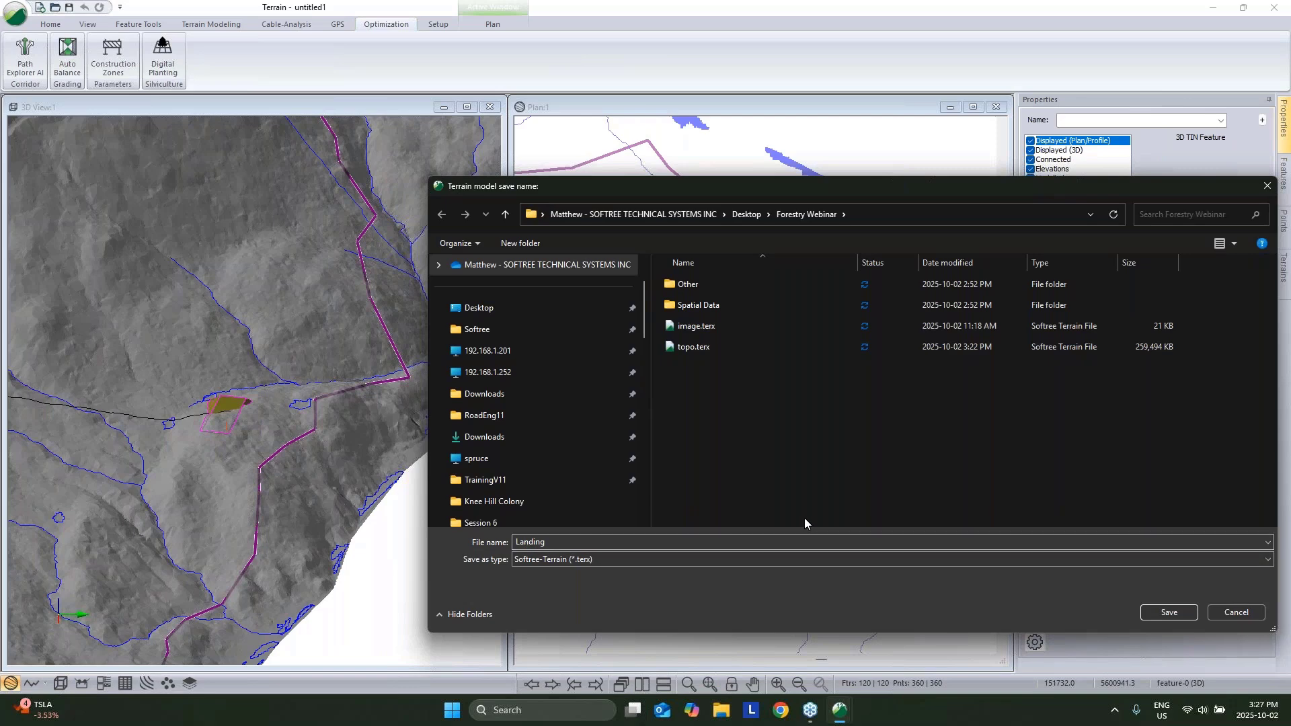
{"action": "left_click", "coordinate": [1152, 611]}
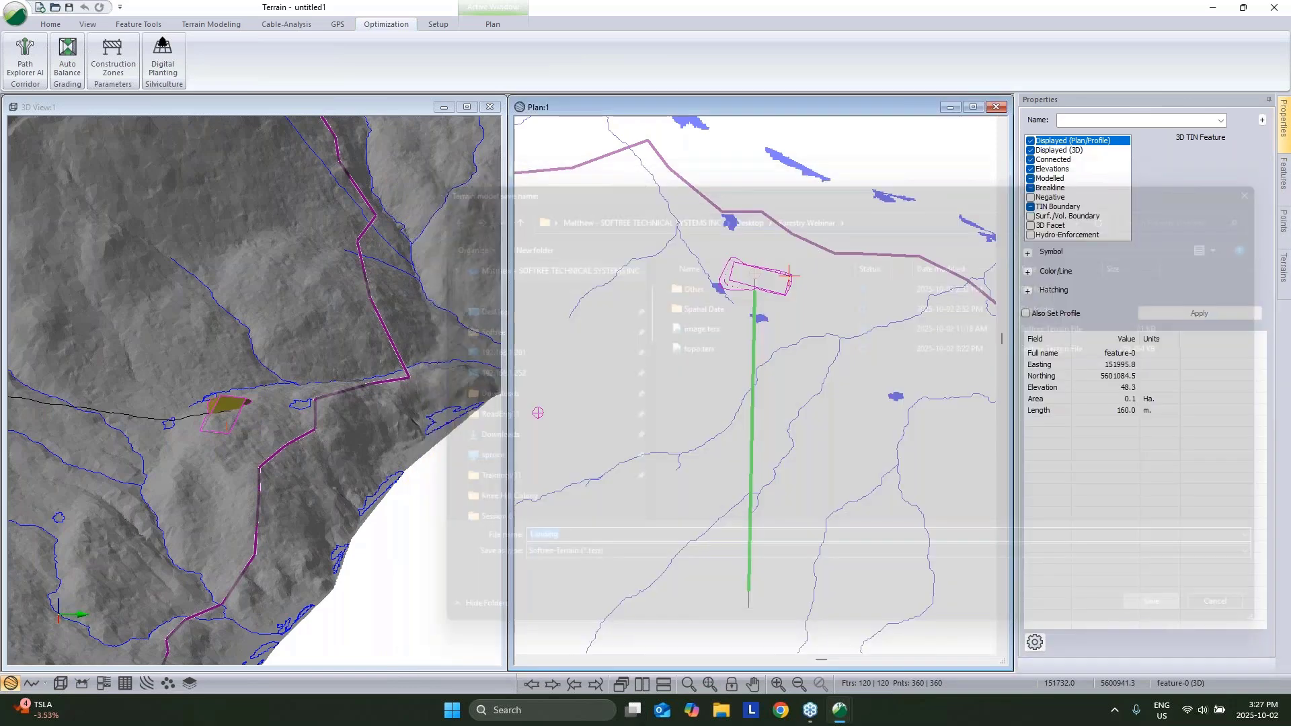
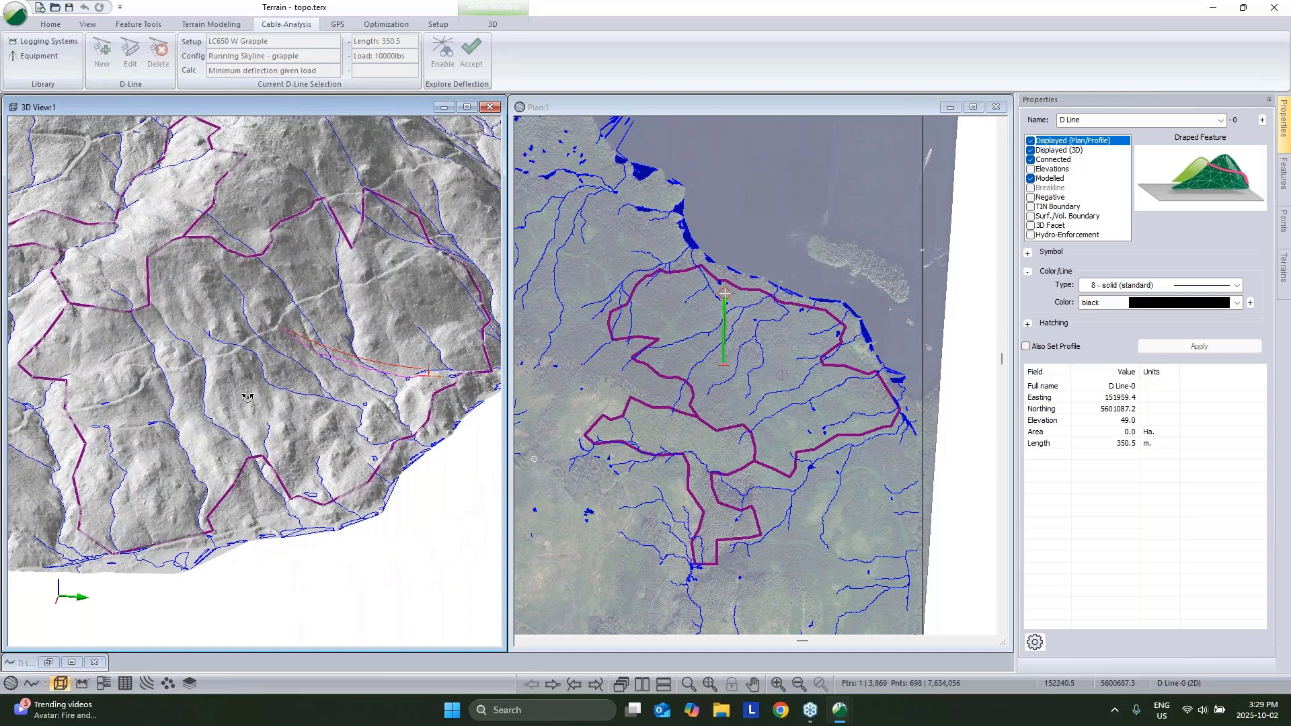
Step: Create a new draped feature named "A to B" to be digitized on the terrain
{"action": "left_click_drag", "start_coordinate": [247, 398], "coordinate": [57, 391]}
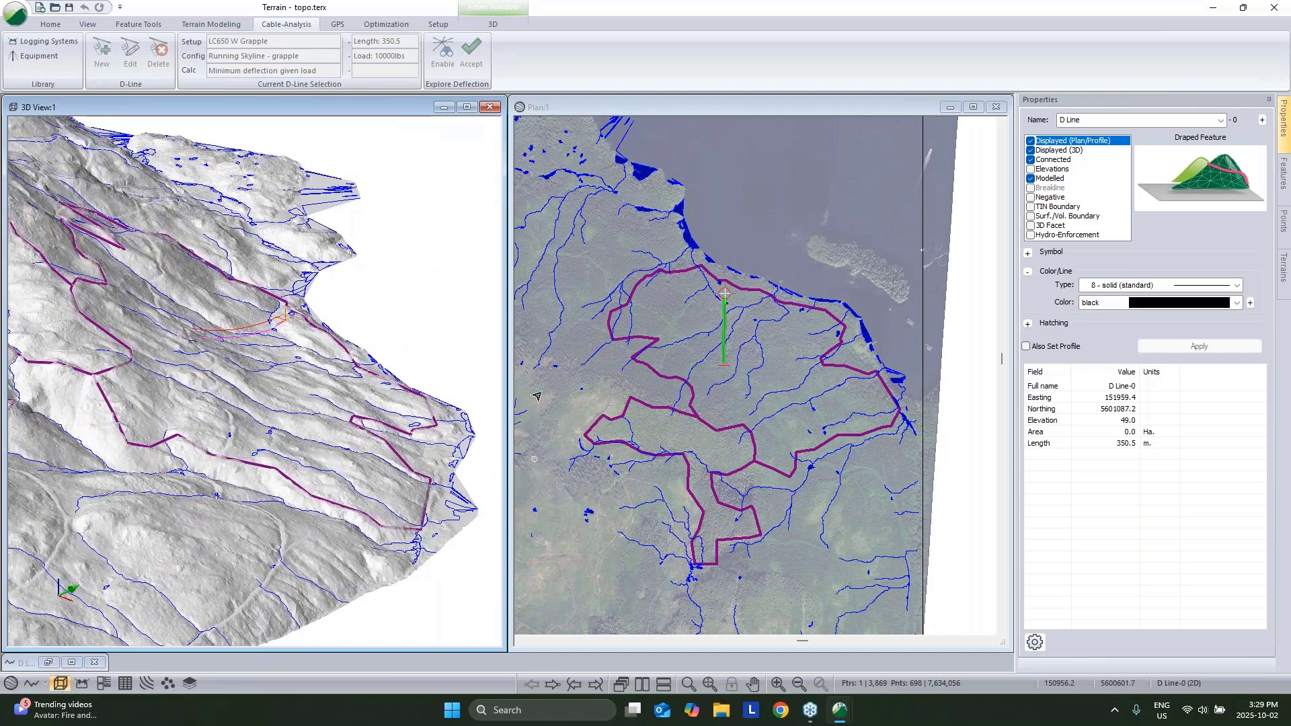
{"action": "left_click", "coordinate": [60, 25]}
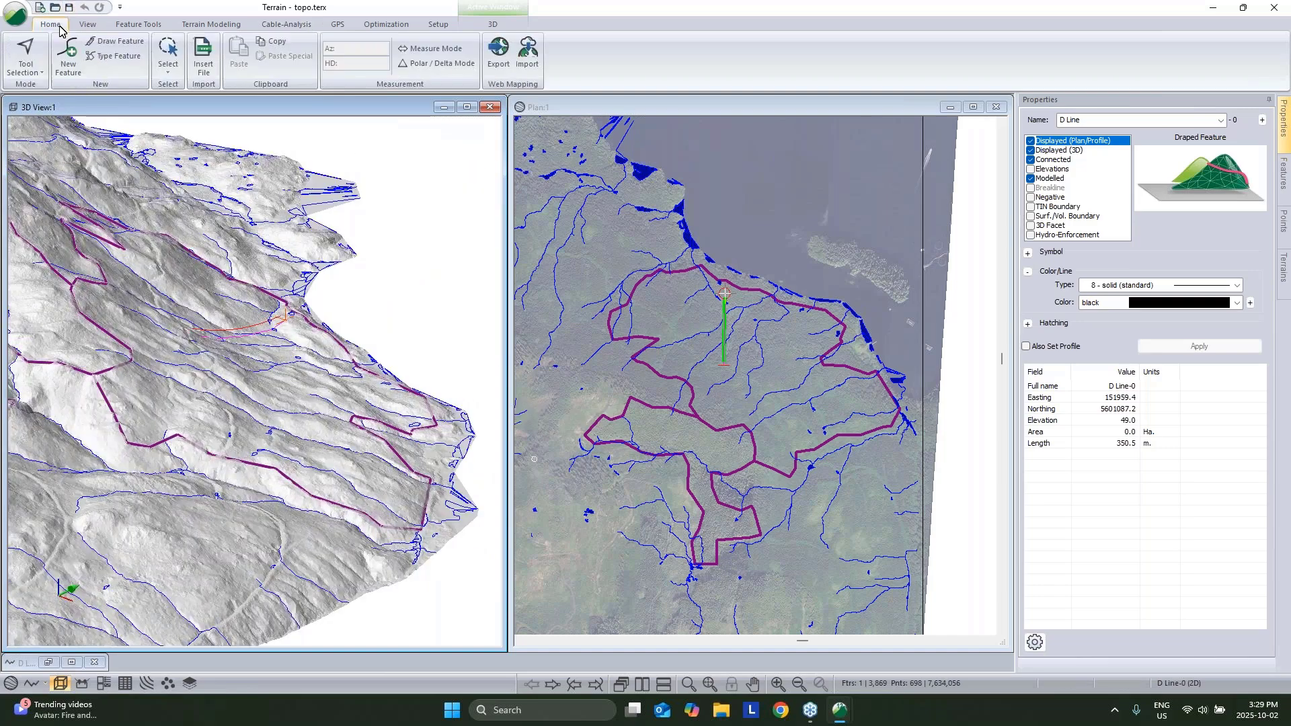
{"action": "left_click", "coordinate": [68, 56]}
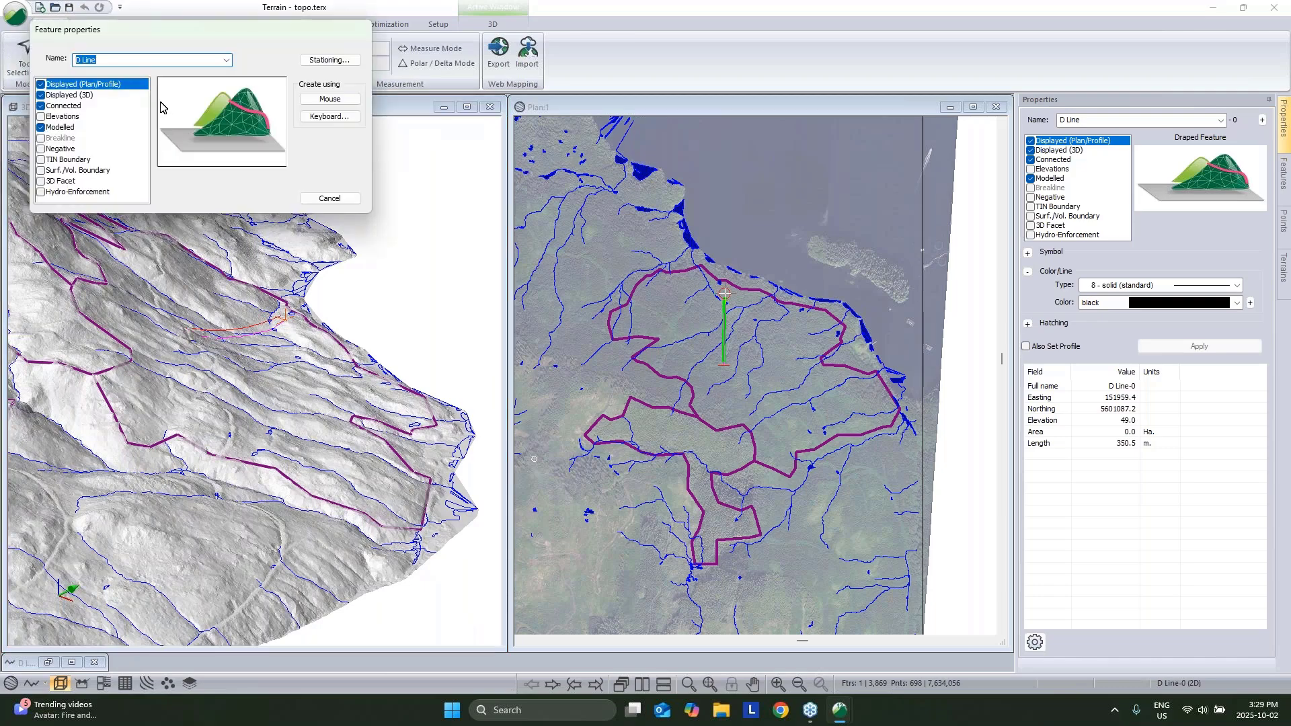
{"action": "type", "text": "A to B"}
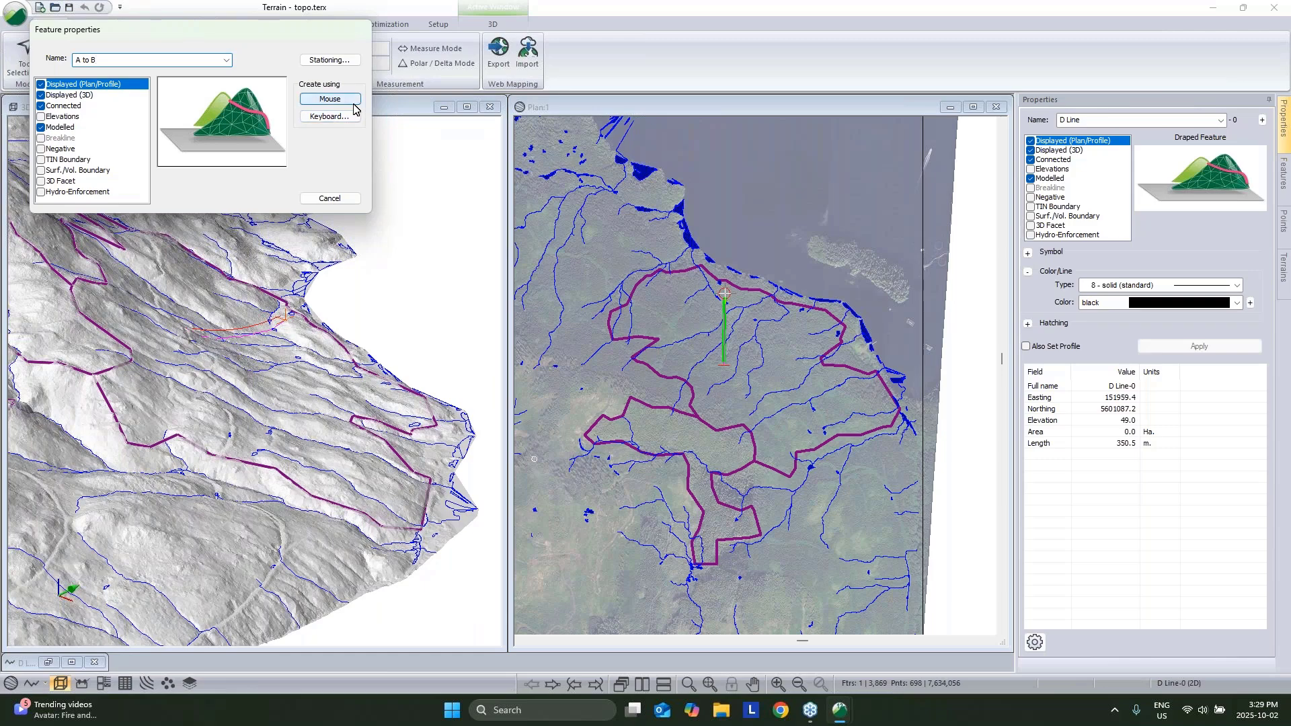
{"action": "left_click", "coordinate": [353, 105]}
Step: Draw the A to B line, about 907 m long, from the southeastern harvest boundary to the landing at the D Line's northern end
{"action": "scroll", "coordinate": [831, 463], "scroll_direction": "up", "scroll_amount": 3}
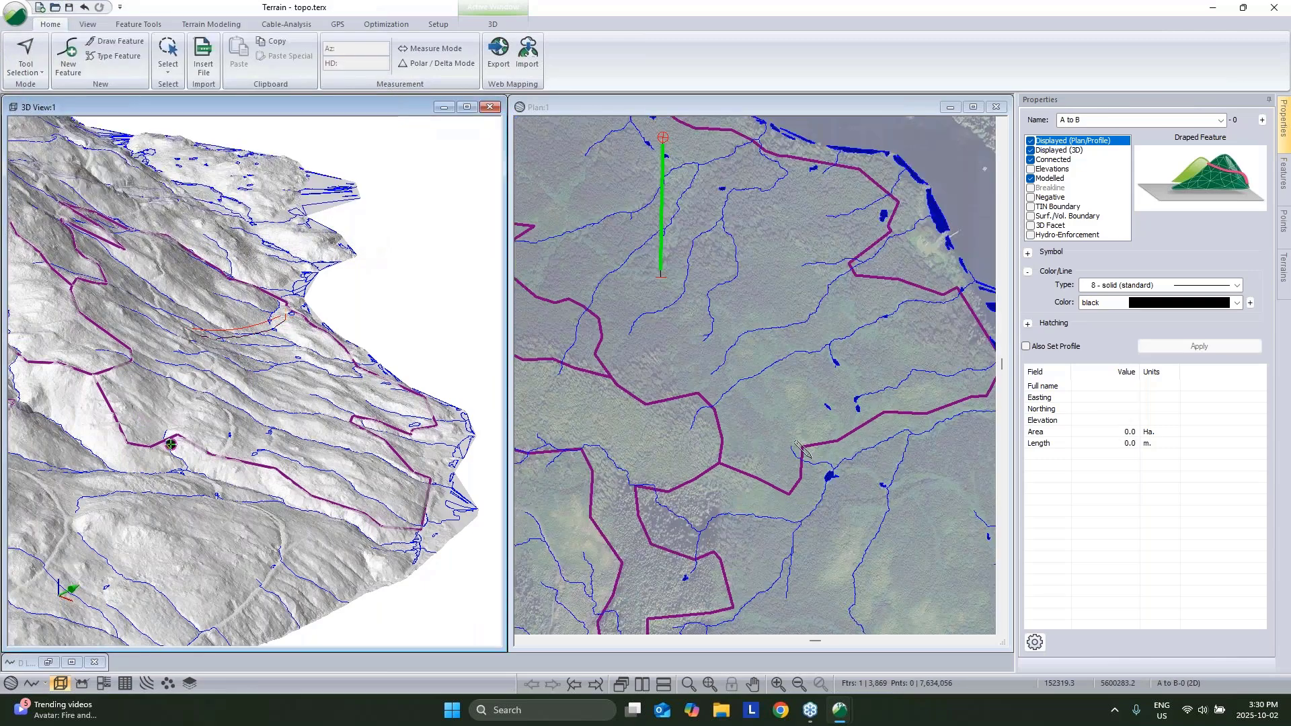
{"action": "left_click", "coordinate": [817, 433]}
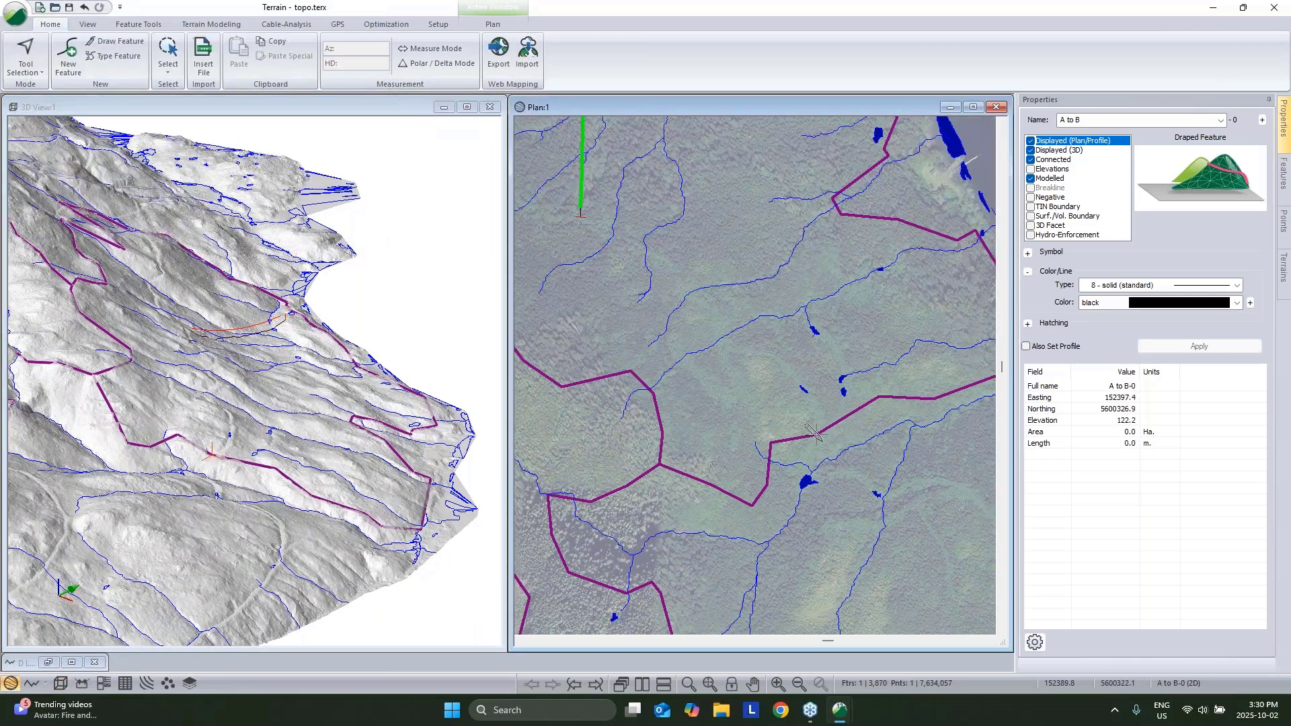
{"action": "scroll", "coordinate": [179, 449], "scroll_direction": "up", "scroll_amount": 5}
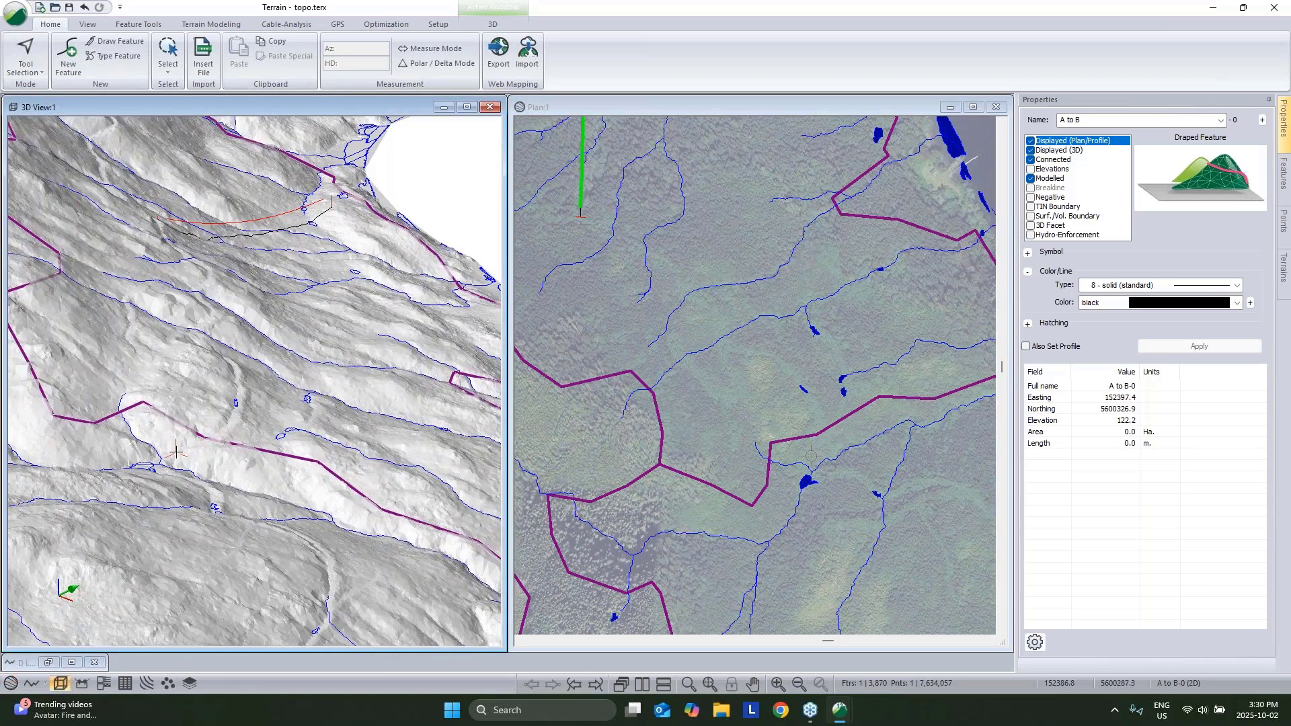
{"action": "left_click", "coordinate": [177, 451]}
{"action": "middle_click_drag", "start_coordinate": [180, 451], "coordinate": [102, 488]}
{"action": "scroll", "coordinate": [605, 259], "scroll_direction": "down", "scroll_amount": 1}
{"action": "middle_click_drag", "start_coordinate": [605, 259], "coordinate": [651, 432]}
{"action": "left_click", "coordinate": [632, 227]}
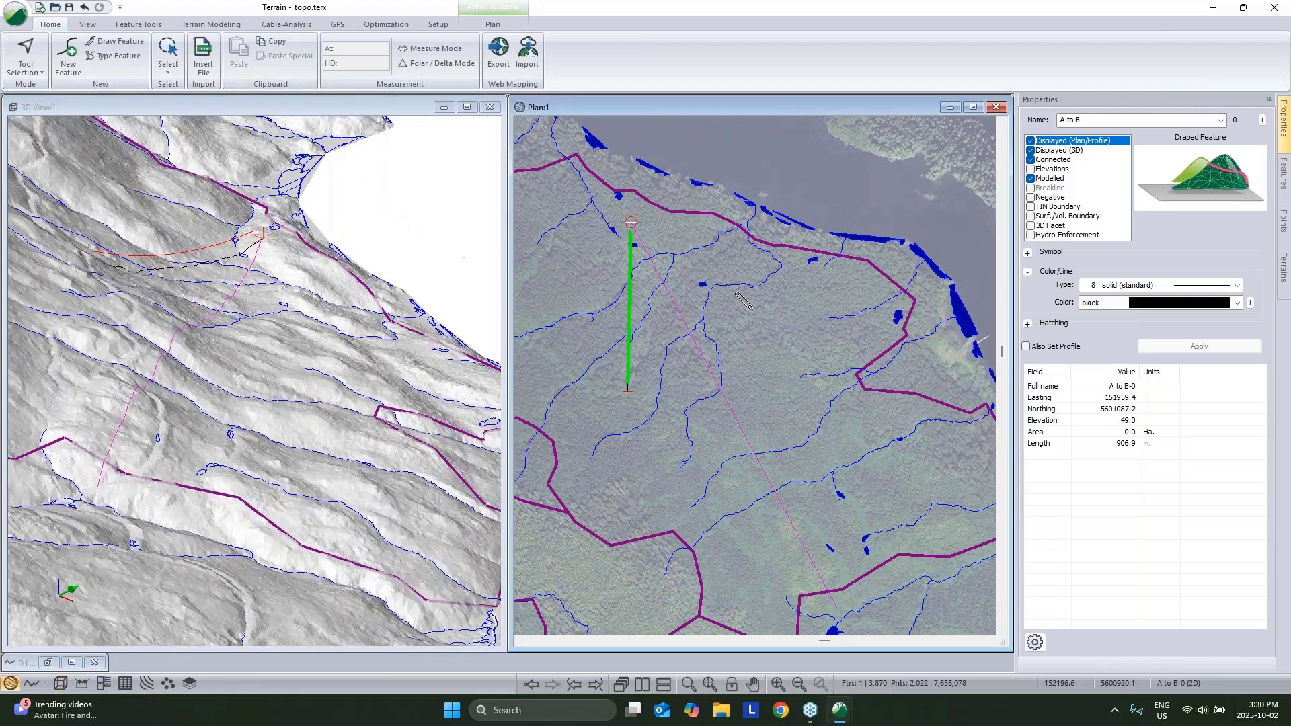
{"action": "middle_click_drag", "start_coordinate": [758, 380], "coordinate": [701, 271]}
{"action": "right_click", "coordinate": [256, 341]}
{"action": "left_click", "coordinate": [312, 349]}
Step: Open Path Explorer for the A to B feature and set the maximum grade to 18%
{"action": "scroll", "coordinate": [851, 313], "scroll_direction": "down", "scroll_amount": 3}
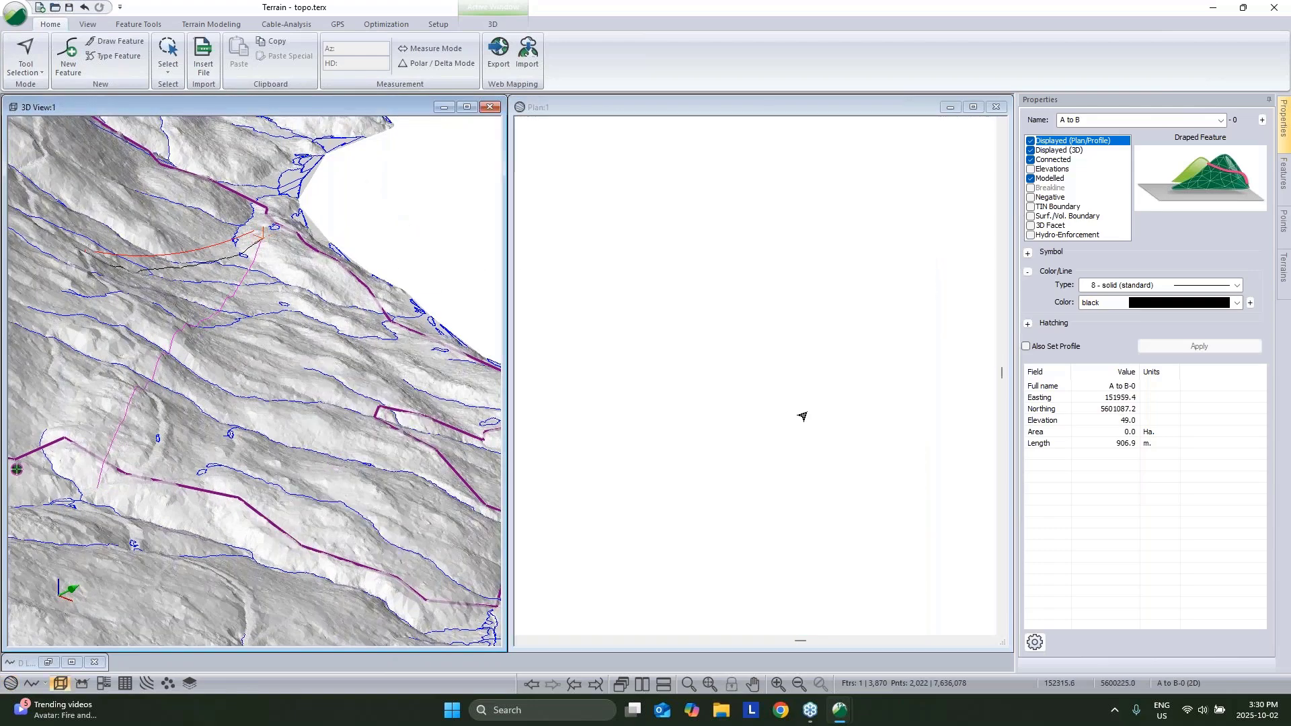
{"action": "scroll", "coordinate": [822, 398], "scroll_direction": "up", "scroll_amount": 1}
{"action": "left_click_drag", "start_coordinate": [169, 449], "coordinate": [252, 383]}
{"action": "left_click", "coordinate": [384, 24]}
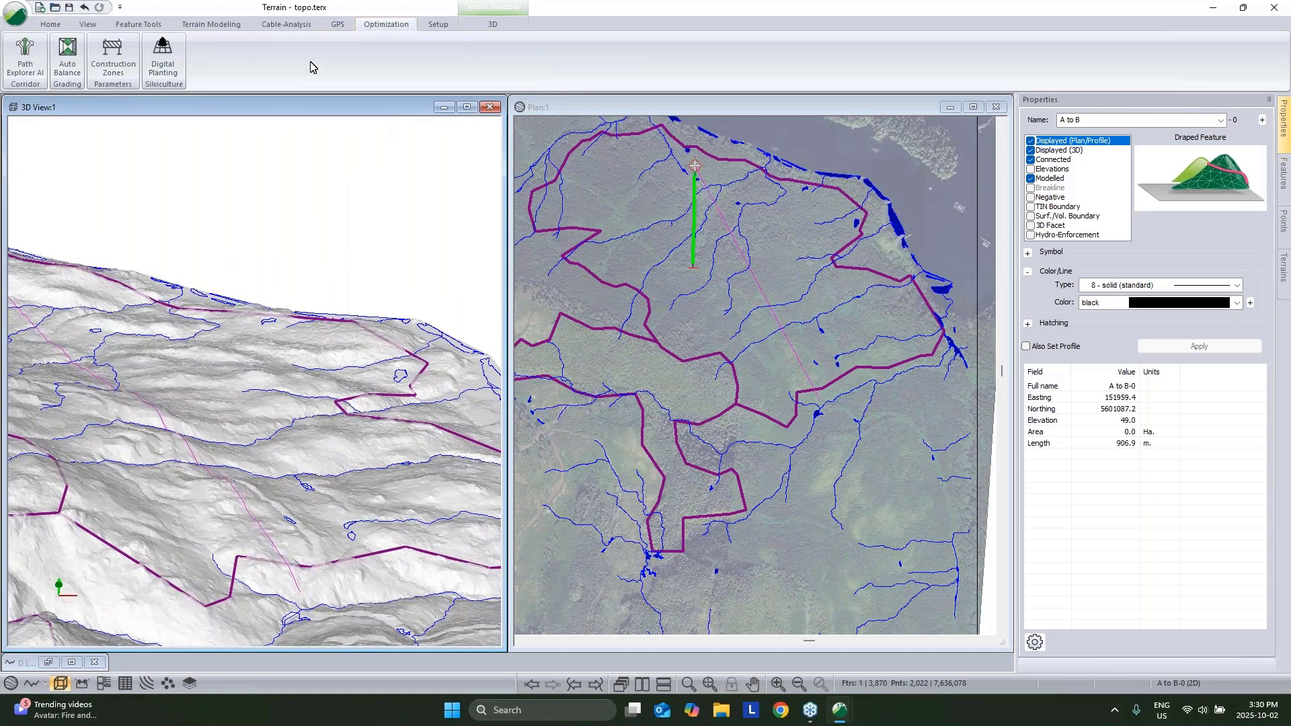
{"action": "left_click", "coordinate": [29, 64]}
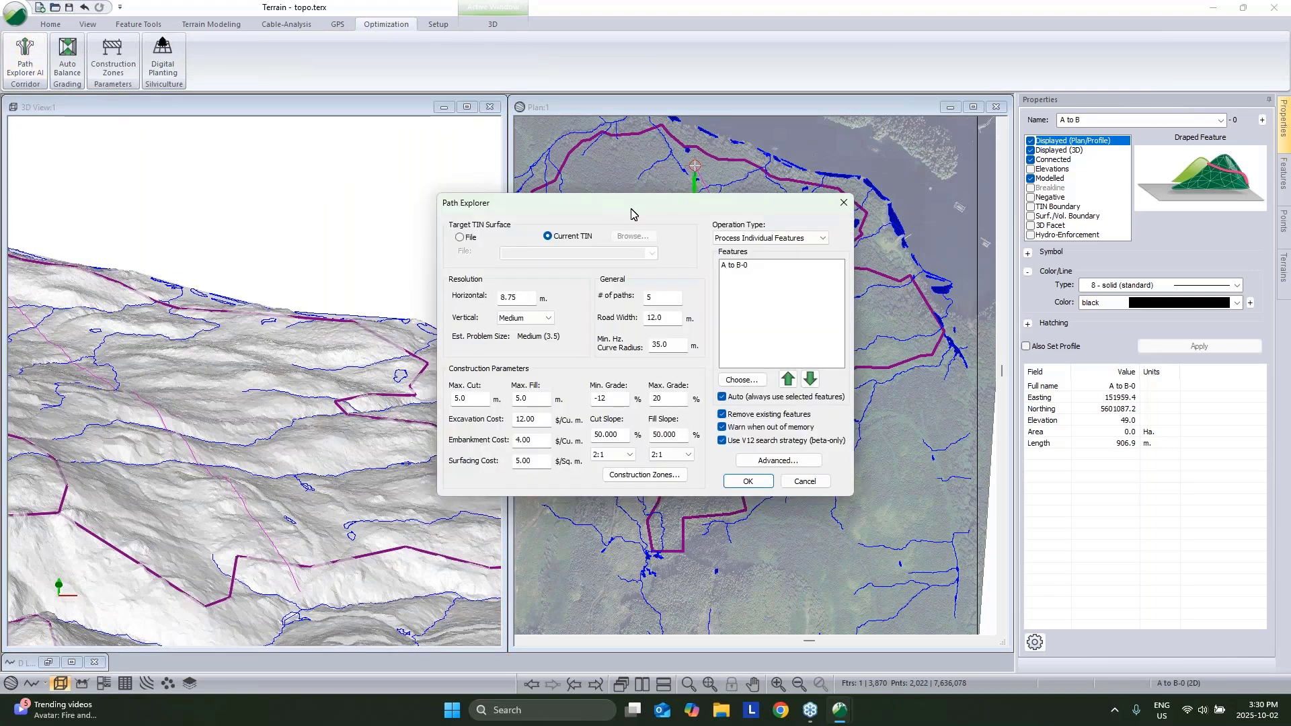
{"action": "left_click_drag", "start_coordinate": [625, 212], "coordinate": [340, 136]}
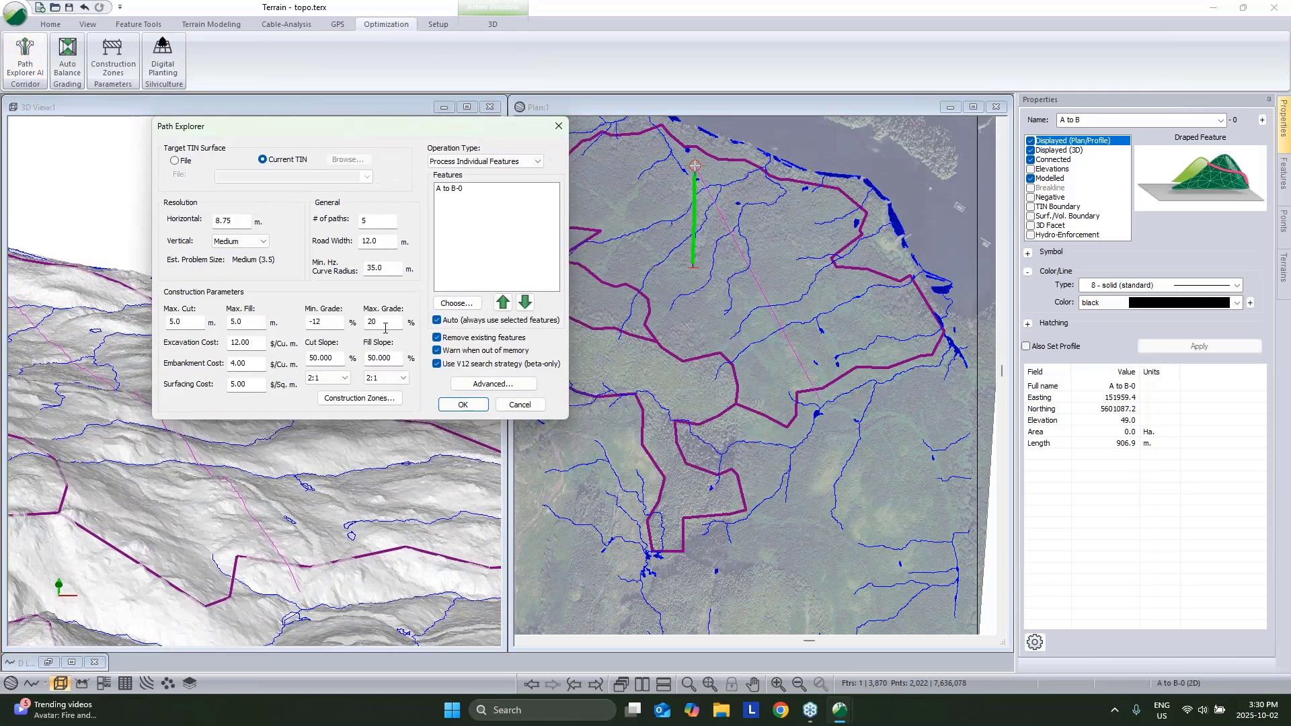
{"action": "double_click", "coordinate": [385, 326]}
{"action": "left_click_drag", "start_coordinate": [388, 269], "coordinate": [200, 294]}
{"action": "double_click", "coordinate": [380, 322]}
{"action": "type", "text": "18"}
{"action": "key", "text": "Tab"}
Step: Add a new construction zone set of type Polylines to the Path Explorer settings
{"action": "left_click", "coordinate": [385, 404]}
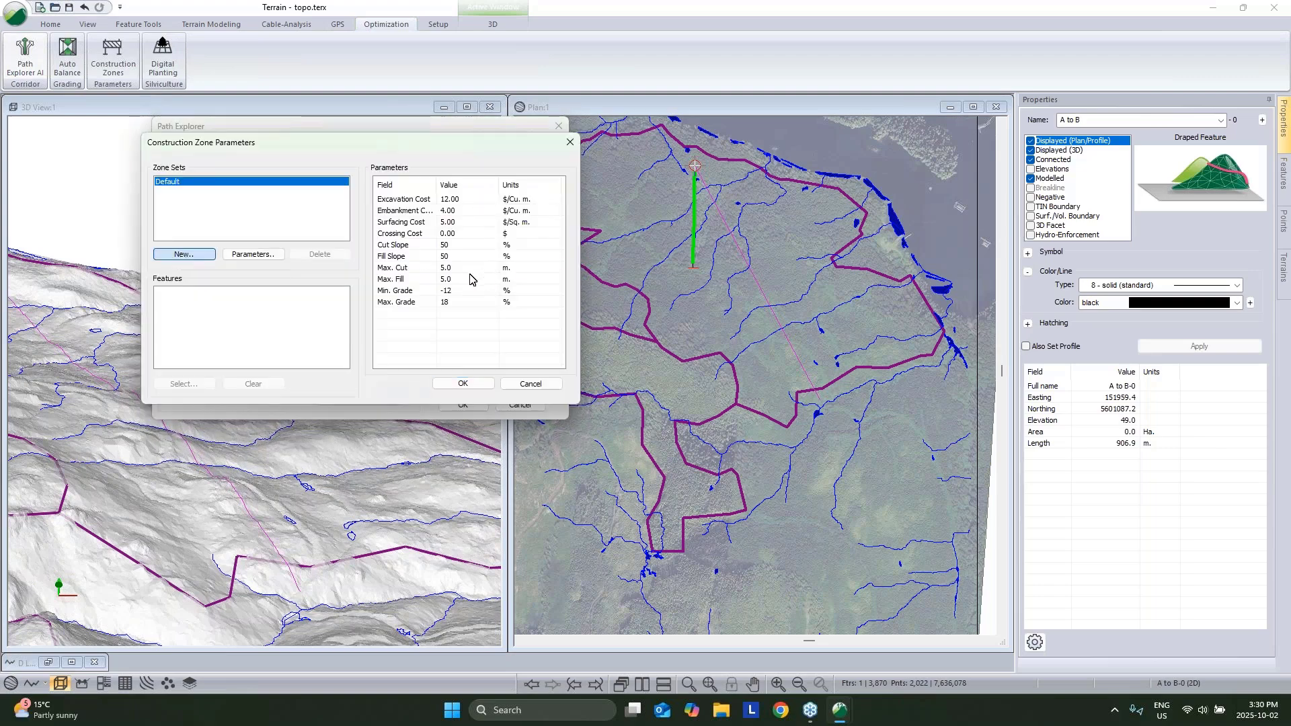
{"action": "left_click", "coordinate": [183, 255]}
{"action": "left_click", "coordinate": [349, 231]}
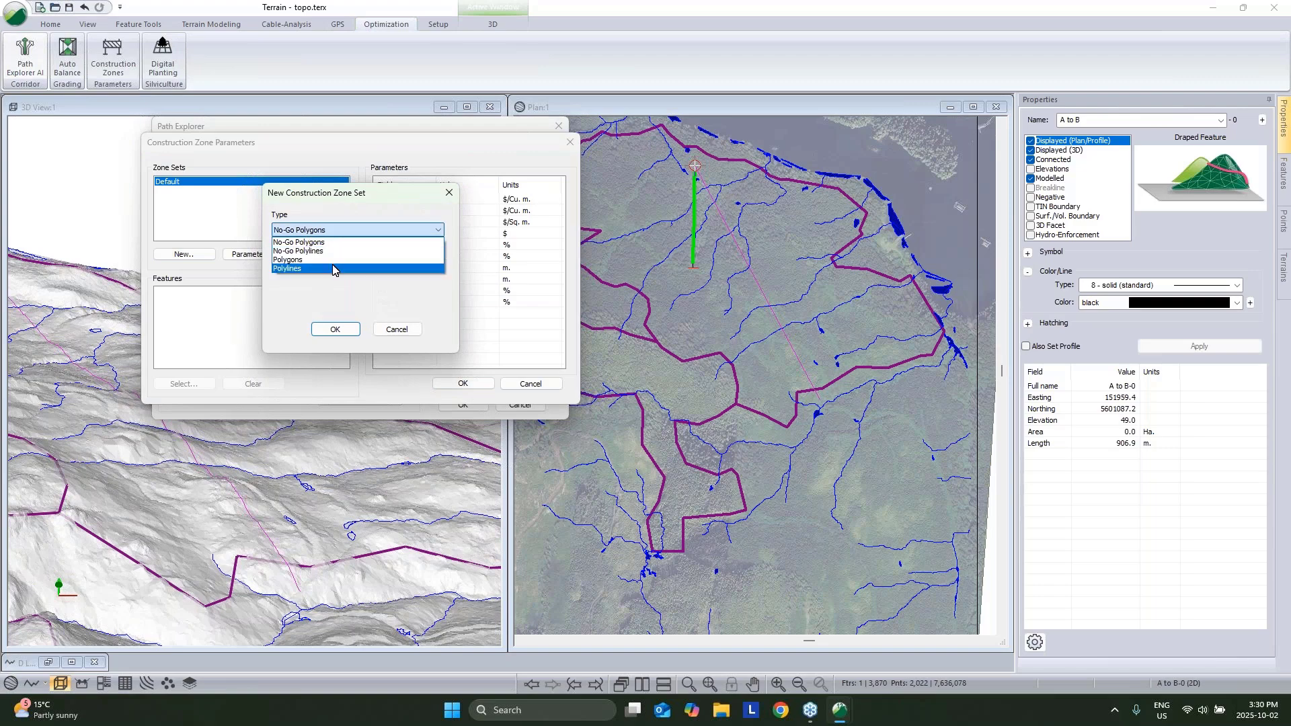
{"action": "left_click", "coordinate": [332, 268]}
{"action": "left_click", "coordinate": [337, 329]}
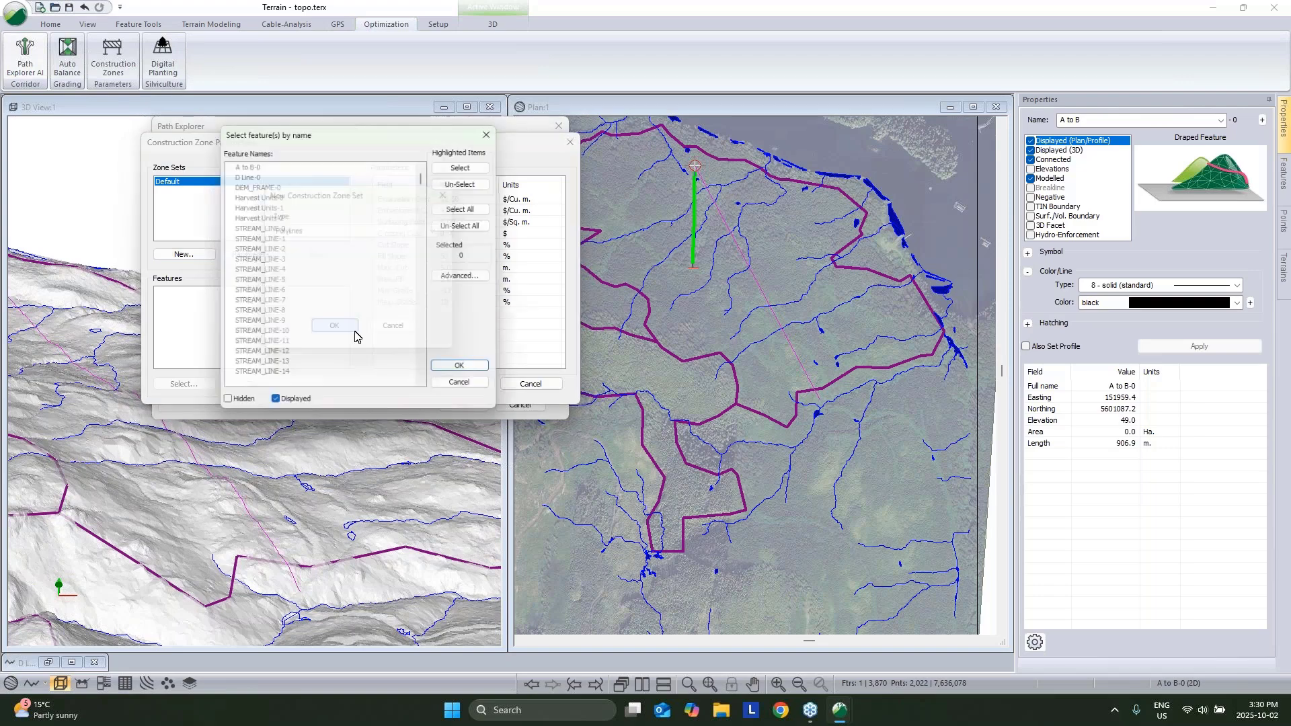
Step: Assign all features of the predefined Streams Rivers Creeks layer to the polyline zone set
{"action": "left_click", "coordinate": [467, 277]}
{"action": "left_click", "coordinate": [565, 260]}
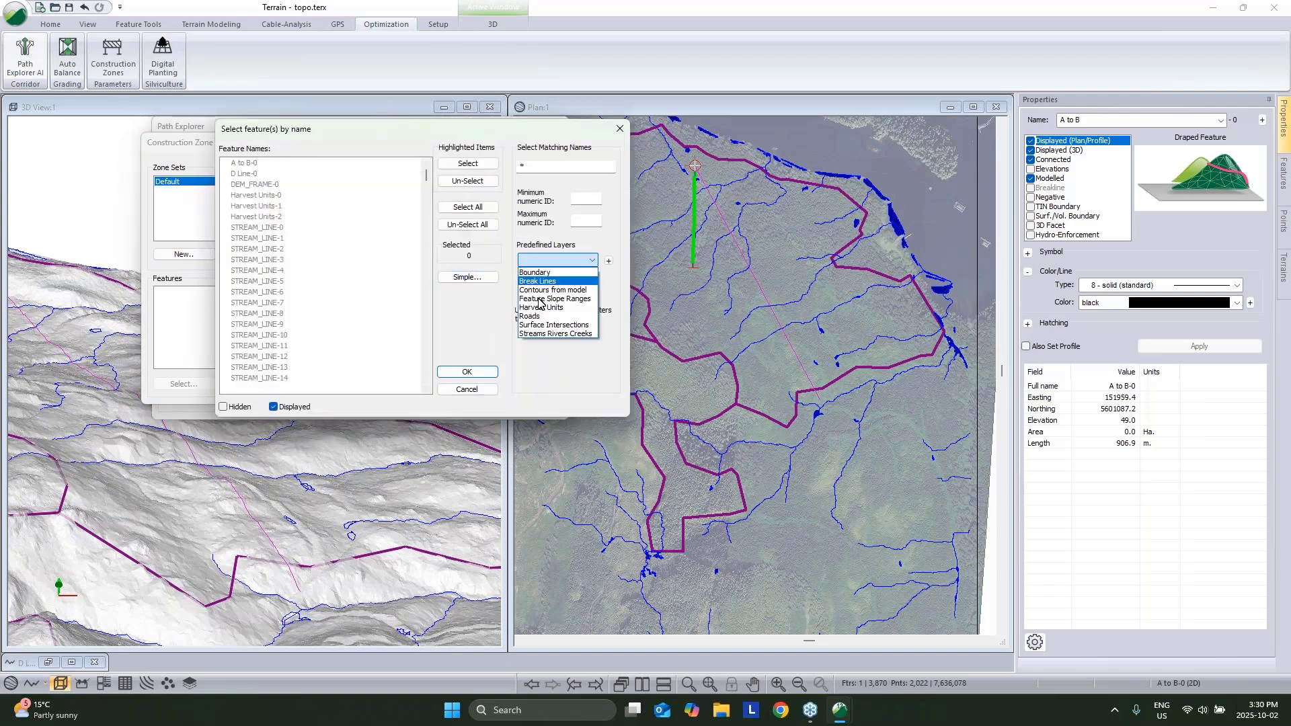
{"action": "left_click", "coordinate": [538, 333]}
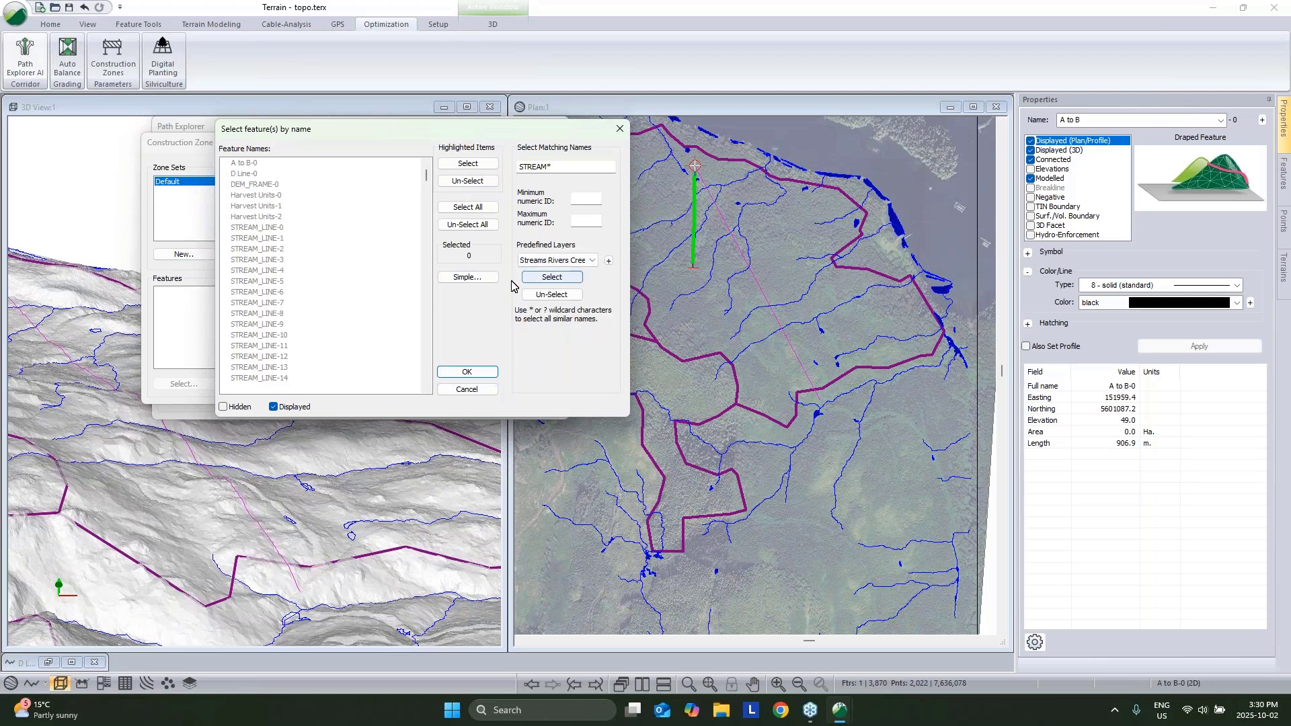
{"action": "left_click", "coordinate": [551, 276]}
{"action": "left_click", "coordinate": [467, 371]}
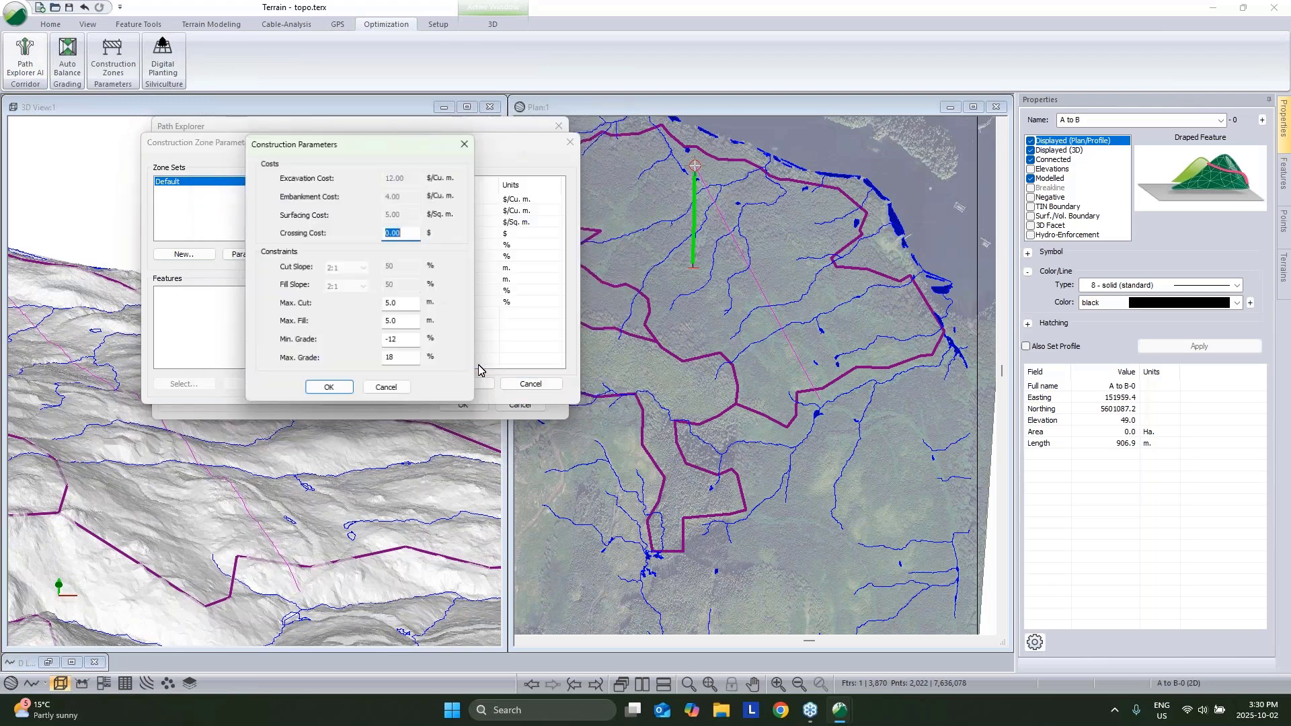
Step: Set the stream zone set's crossing cost to $4000 and accept the construction zones
{"action": "type", "text": "4000"}
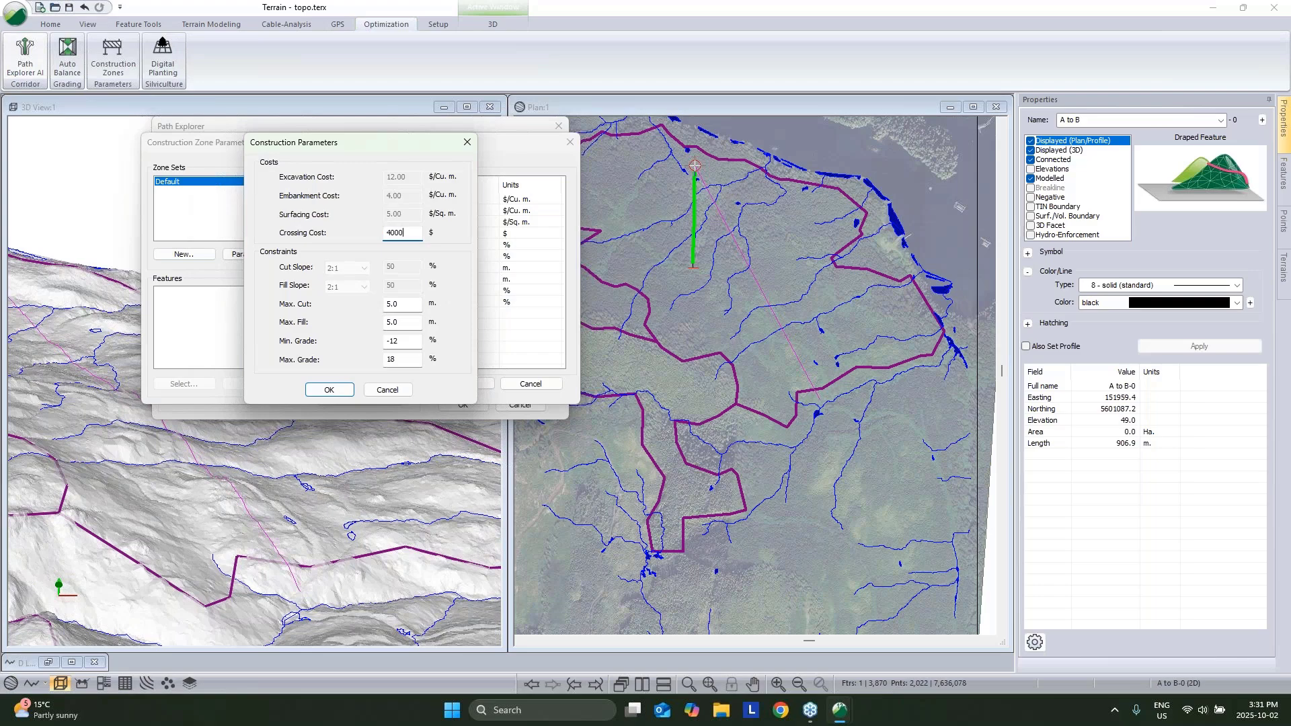
{"action": "left_click", "coordinate": [346, 391]}
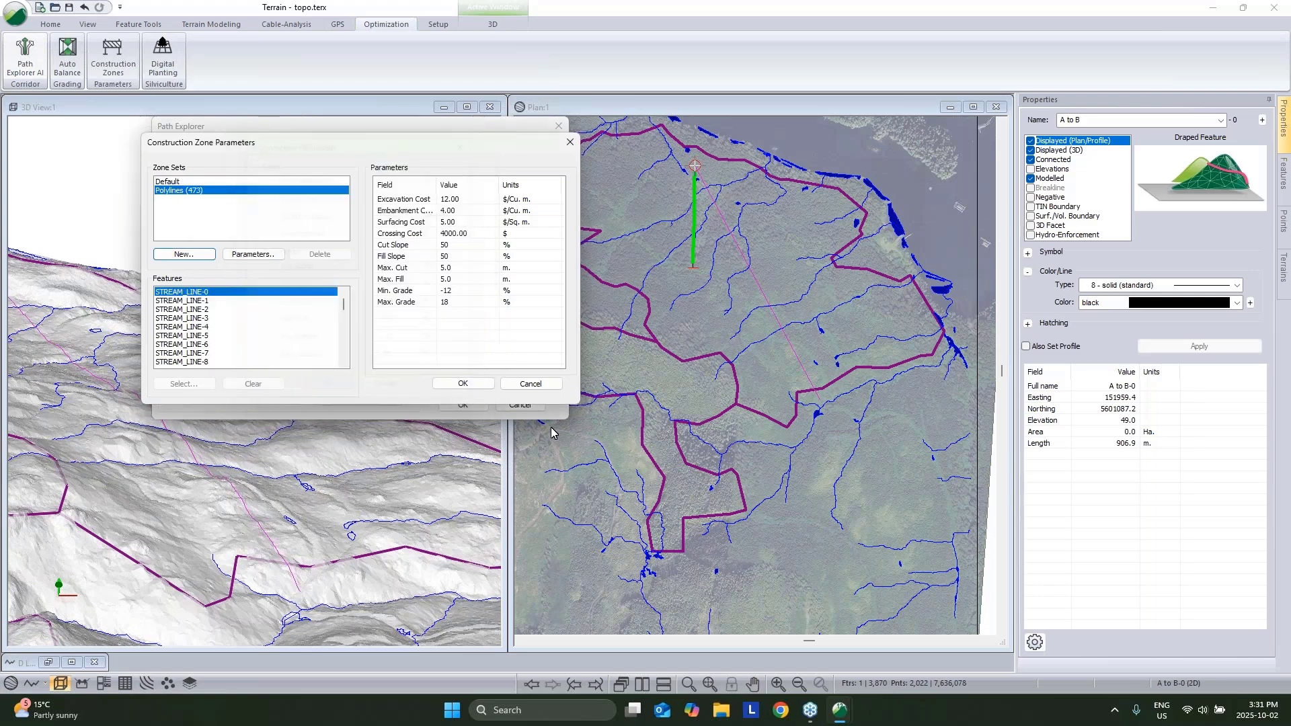
{"action": "left_click", "coordinate": [464, 384]}
Step: Restrict the allowable approach directions to north only at the source and southeast only at the destination
{"action": "left_click", "coordinate": [489, 384]}
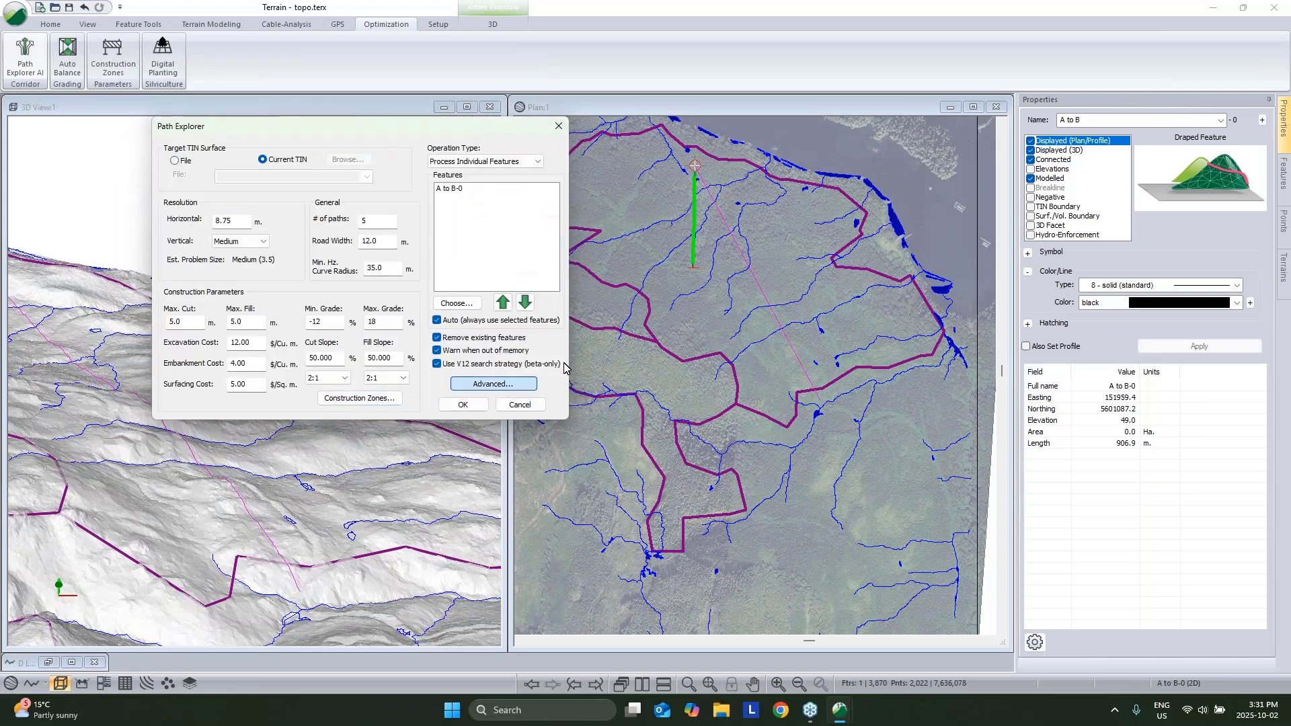
{"action": "left_click_drag", "start_coordinate": [721, 138], "coordinate": [519, 309]}
{"action": "left_click", "coordinate": [253, 357]}
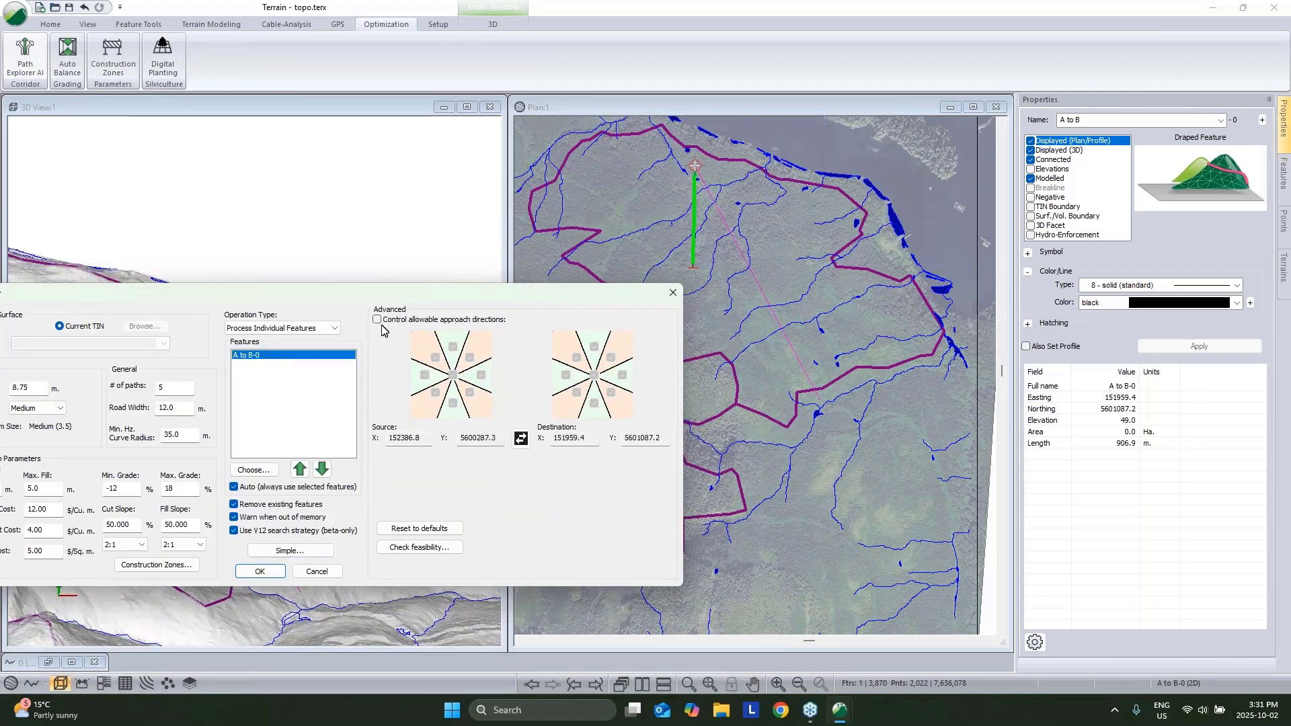
{"action": "left_click", "coordinate": [452, 376]}
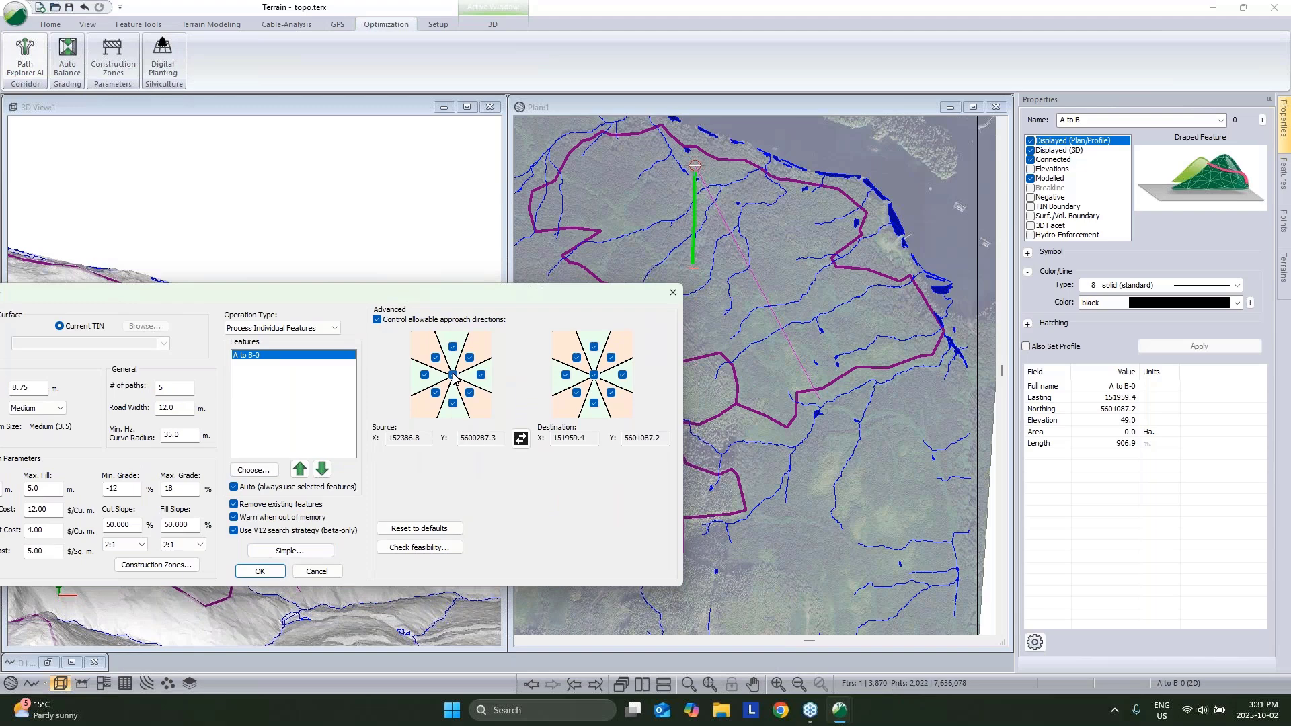
{"action": "left_click", "coordinate": [452, 375]}
{"action": "left_click", "coordinate": [453, 348]}
{"action": "left_click", "coordinate": [594, 376]}
{"action": "left_click", "coordinate": [610, 392]}
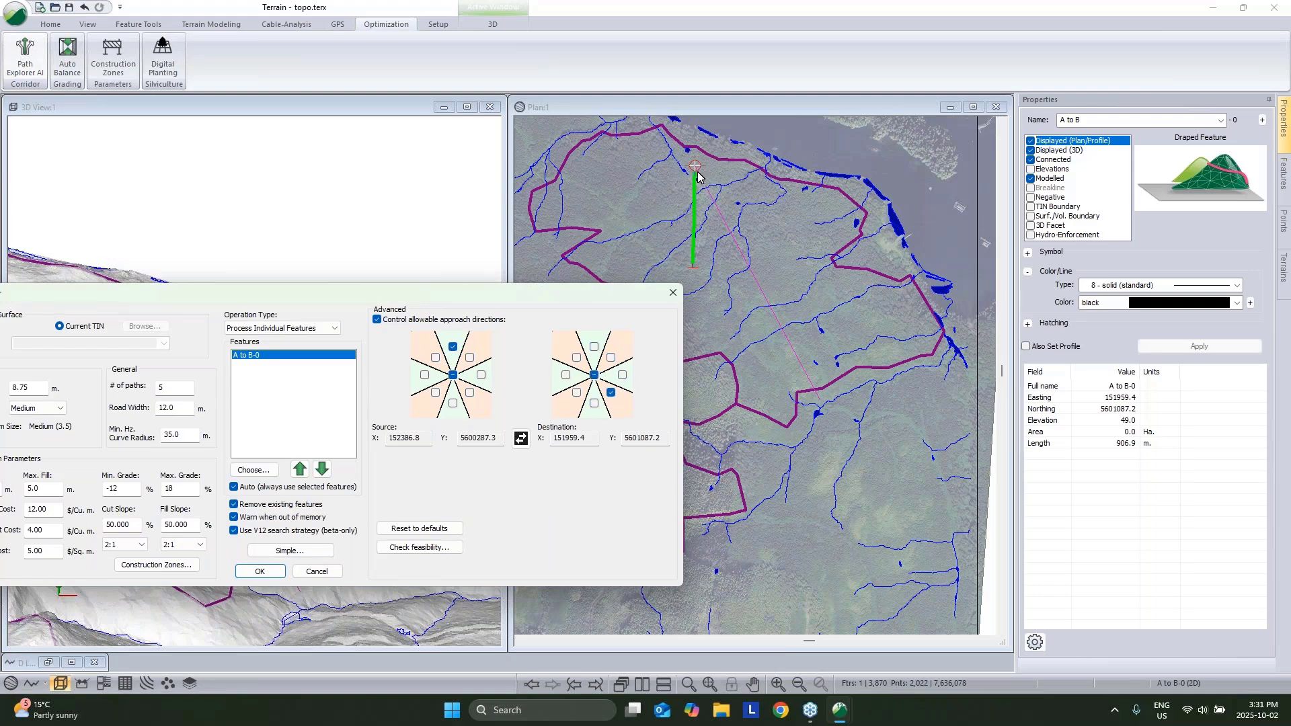
Step: Run the Path Explorer search for A to B, stop it once multiple paths are found, and accept the solutions
{"action": "left_click_drag", "start_coordinate": [522, 292], "coordinate": [756, 180]}
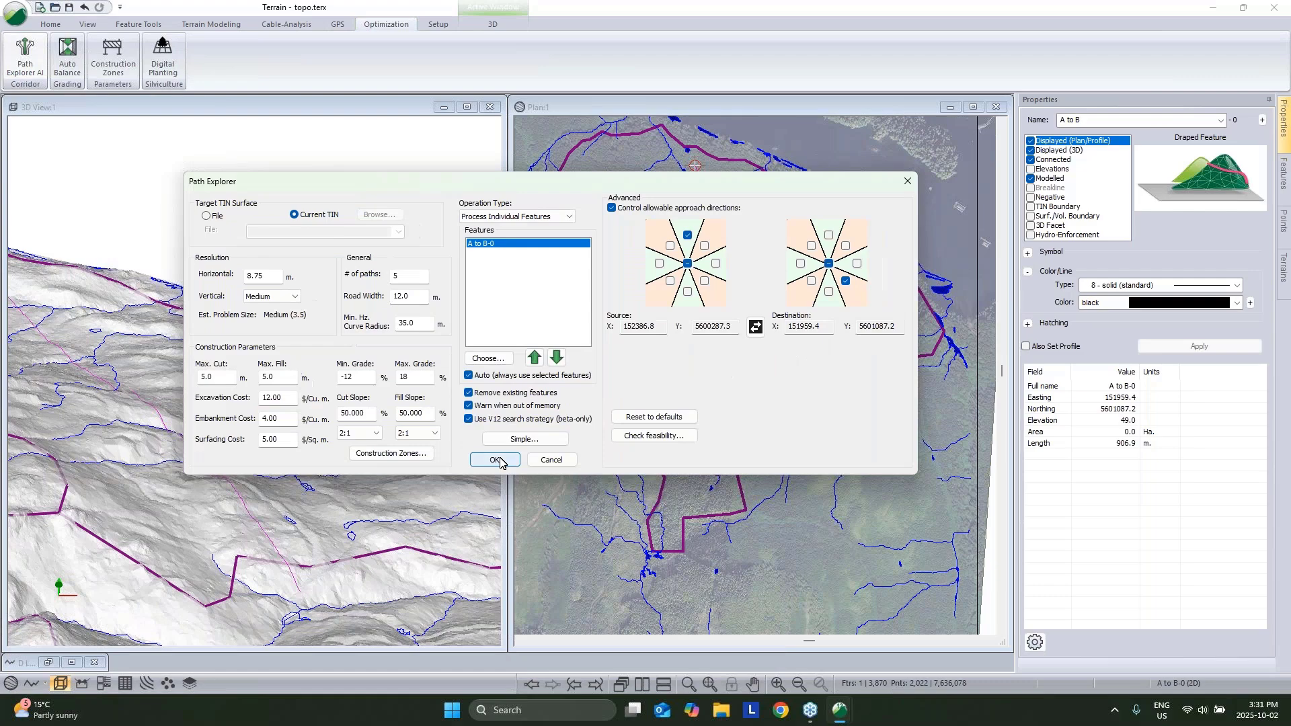
{"action": "left_click", "coordinate": [497, 461]}
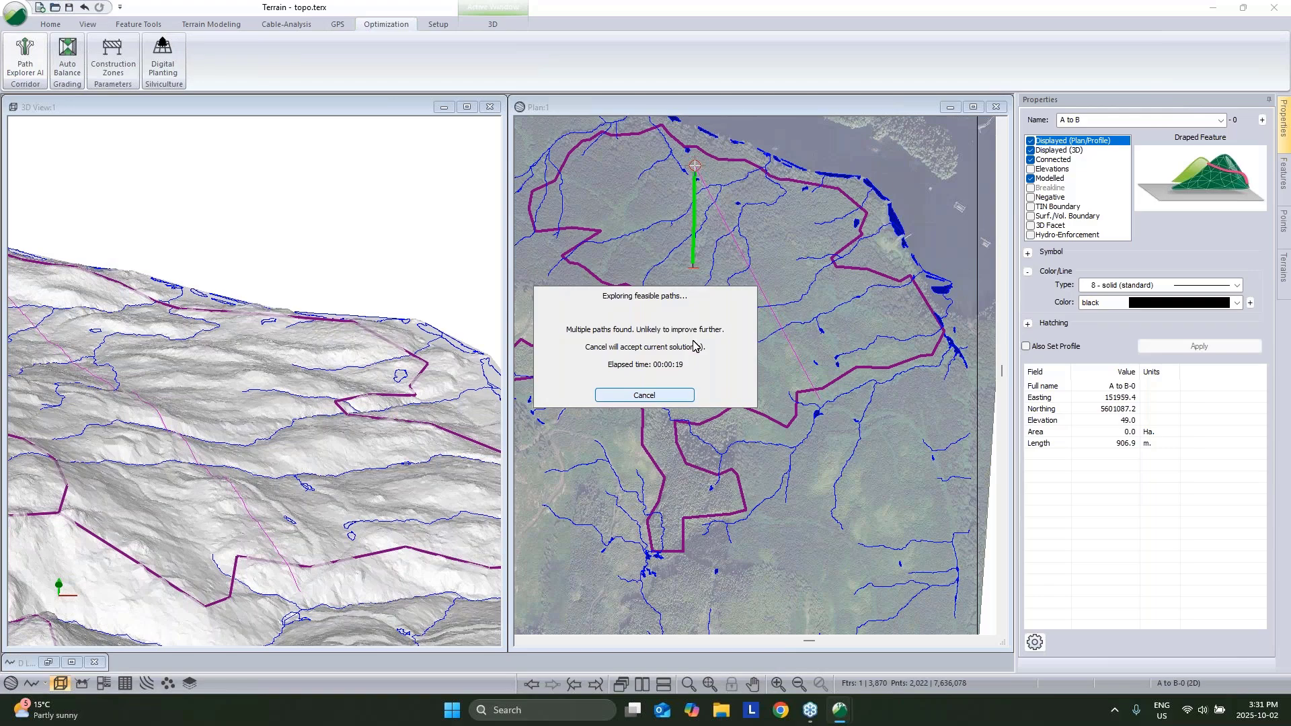
{"action": "left_click", "coordinate": [670, 394]}
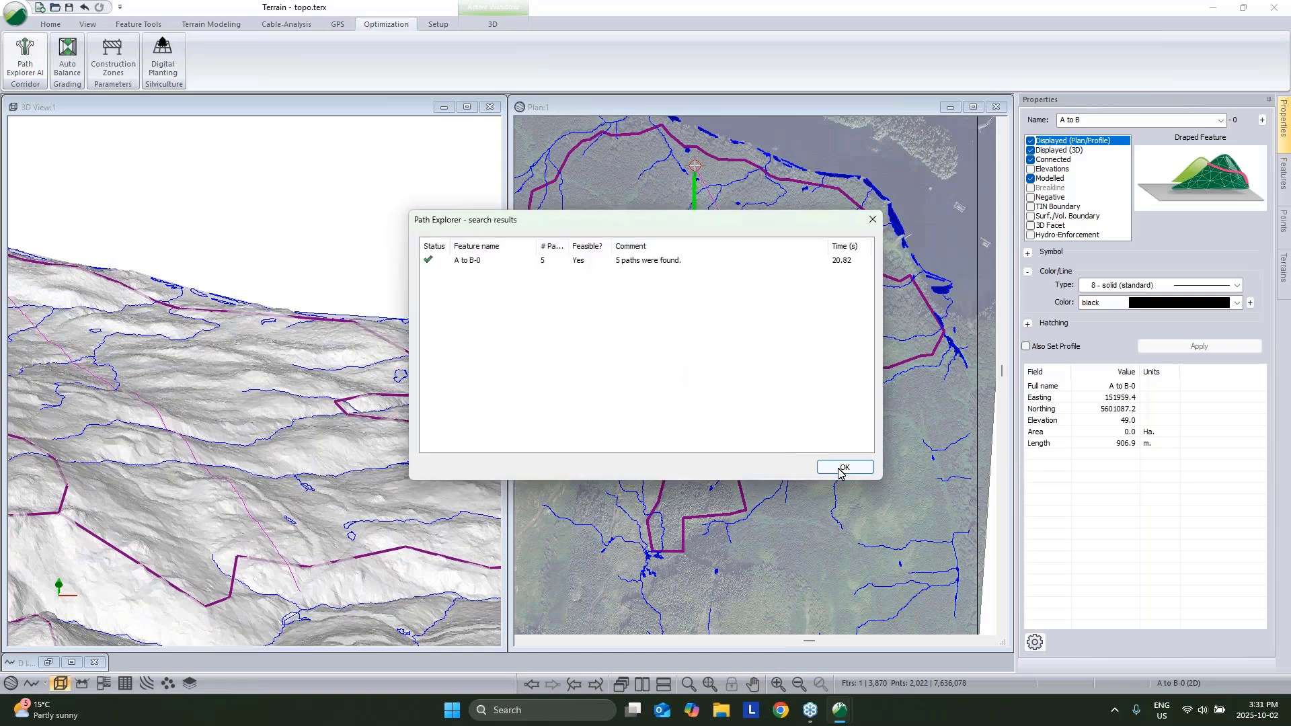
{"action": "left_click", "coordinate": [842, 466]}
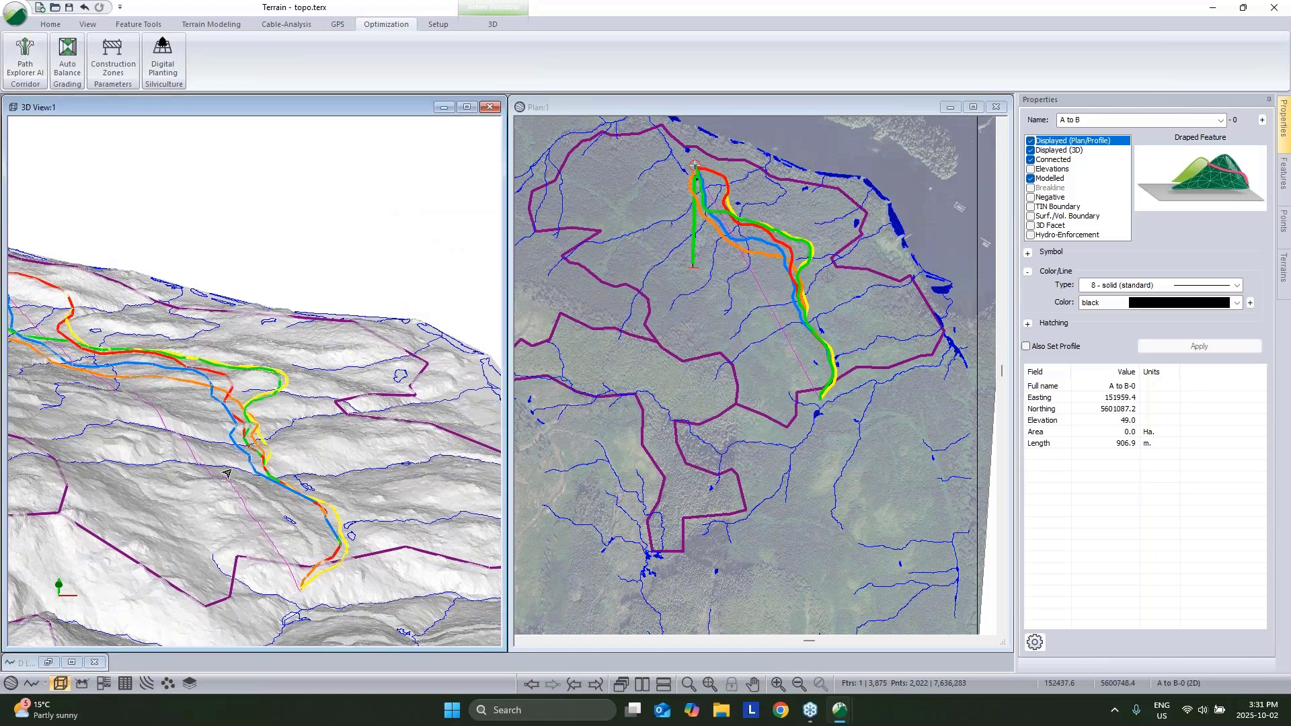
{"action": "left_click_drag", "start_coordinate": [277, 440], "coordinate": [210, 412]}
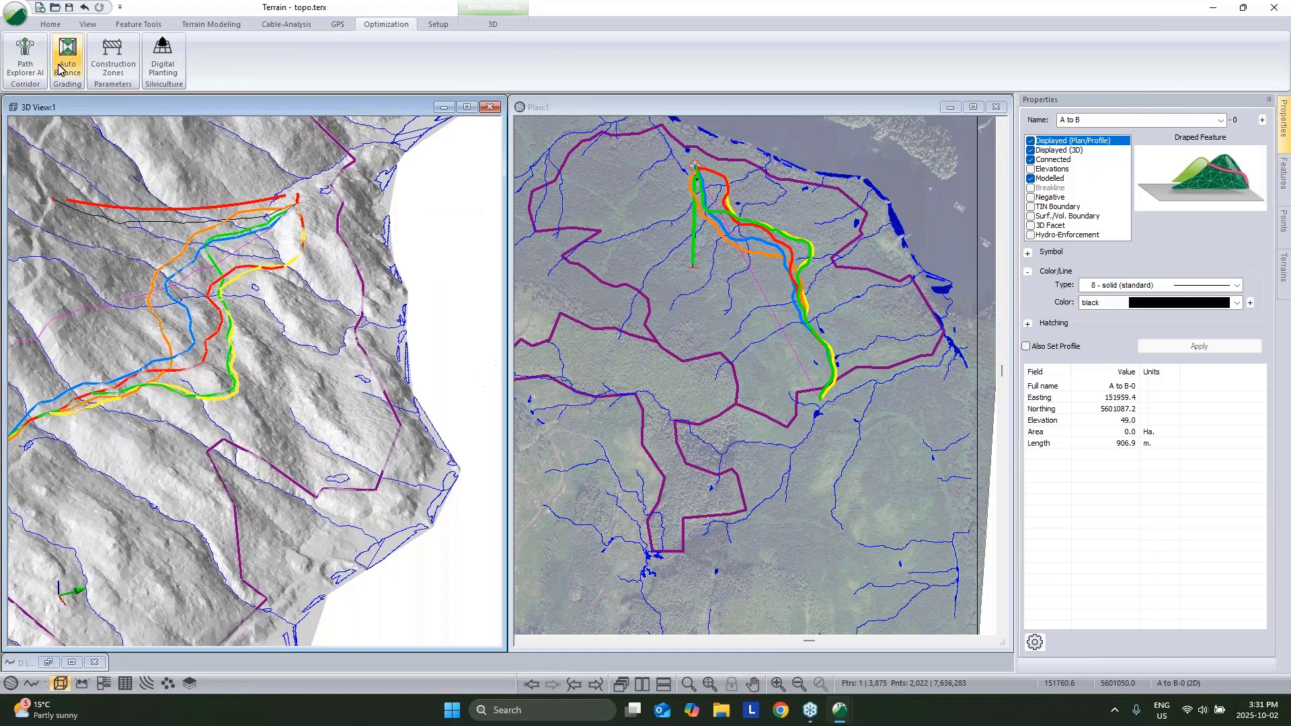
{"action": "left_click", "coordinate": [26, 57]}
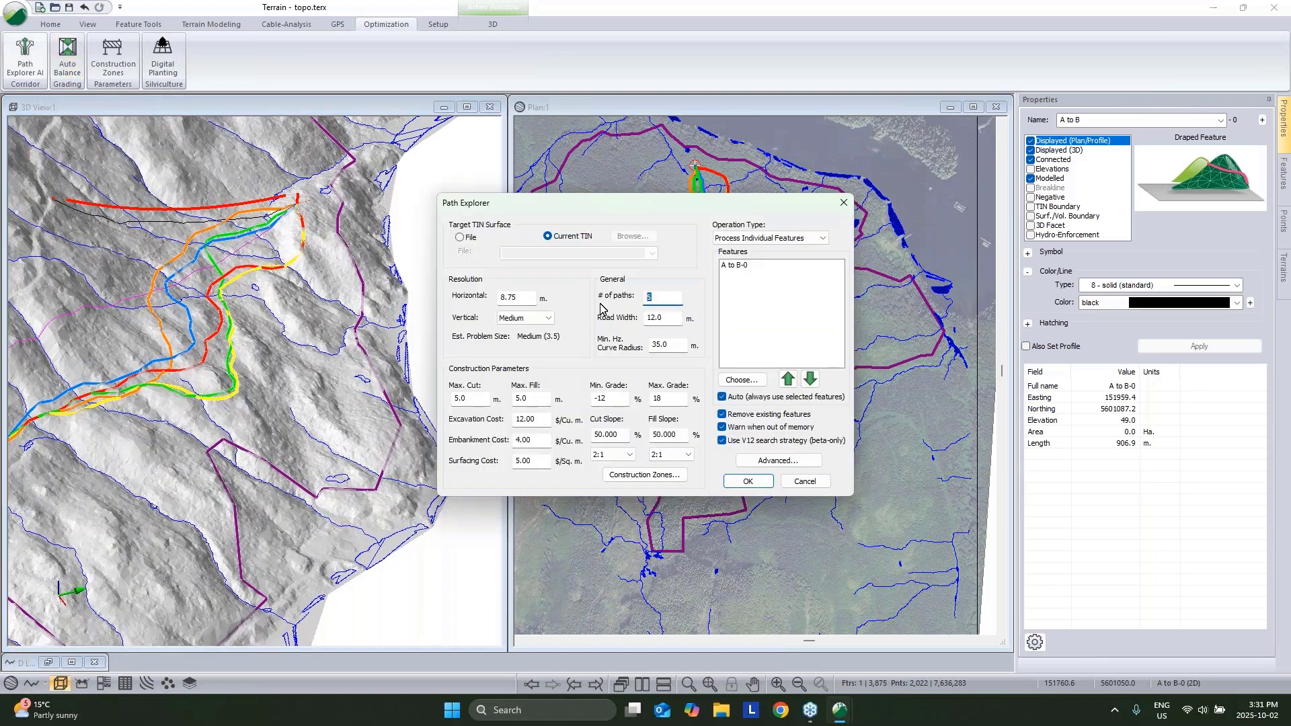
{"action": "left_click", "coordinate": [825, 484]}
{"action": "left_click_drag", "start_coordinate": [417, 377], "coordinate": [329, 368]}
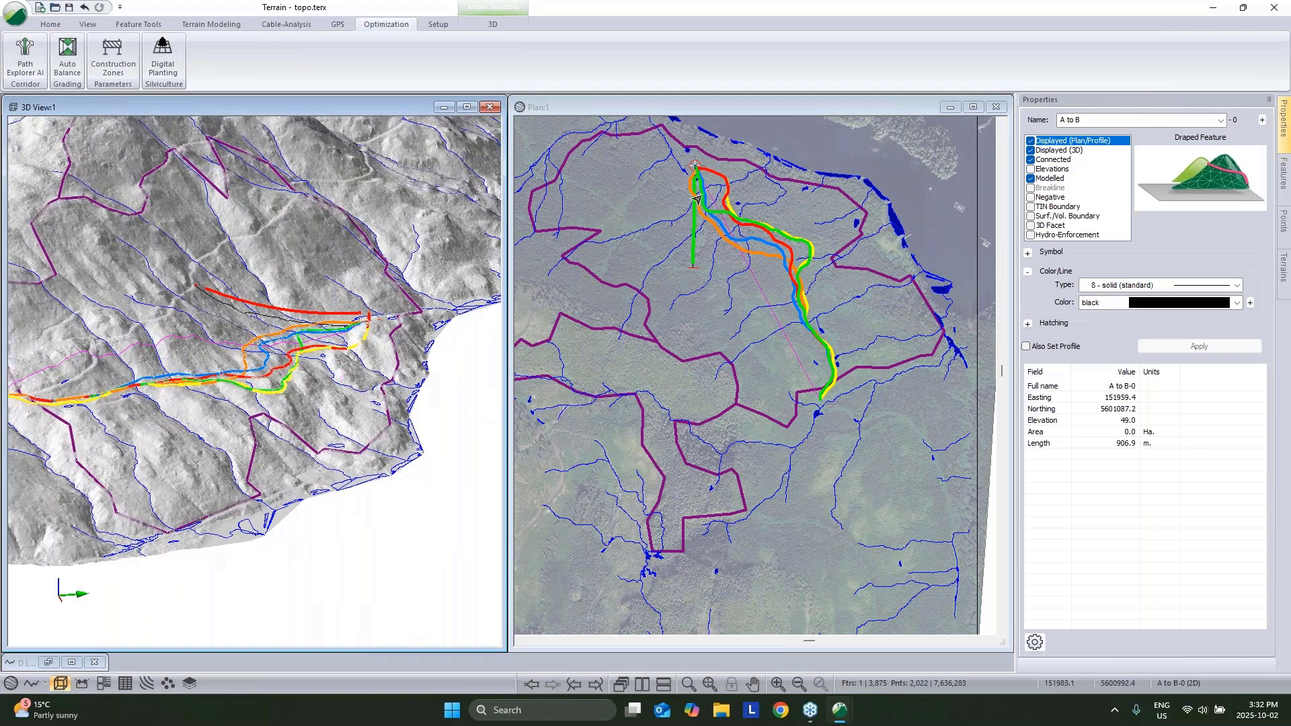
Step: Select the path feature .XPATH_A to B-0_233.32K-0 by name in place of A to B-0
{"action": "right_click", "coordinate": [785, 202]}
{"action": "mouse_move", "coordinate": [874, 281]}
{"action": "left_click", "coordinate": [1019, 327]}
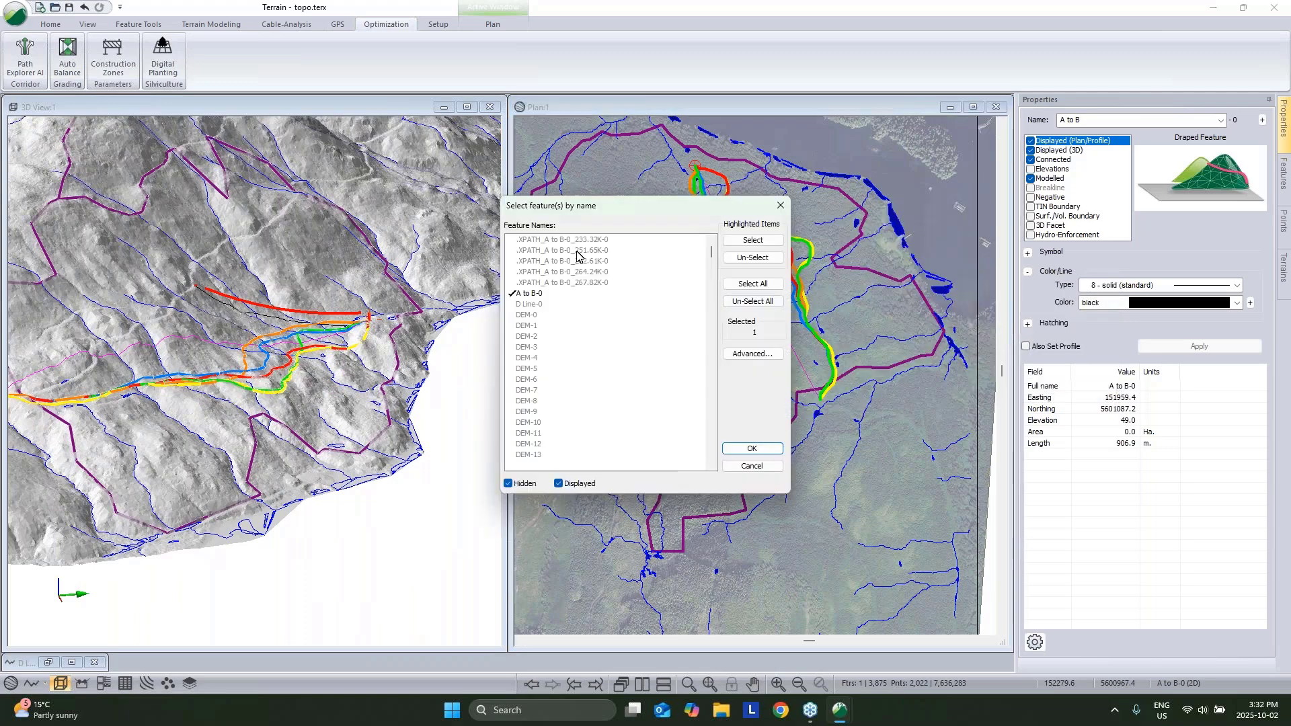
{"action": "left_click", "coordinate": [538, 294]}
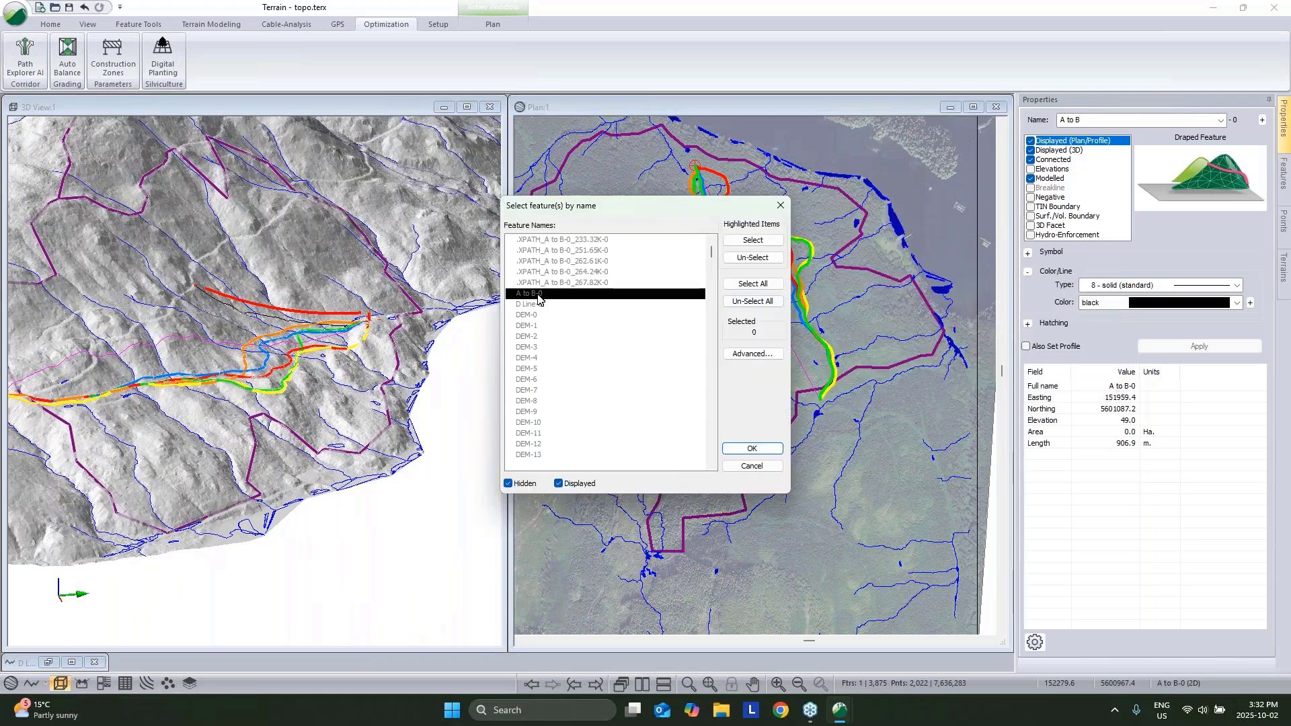
{"action": "left_click", "coordinate": [592, 241]}
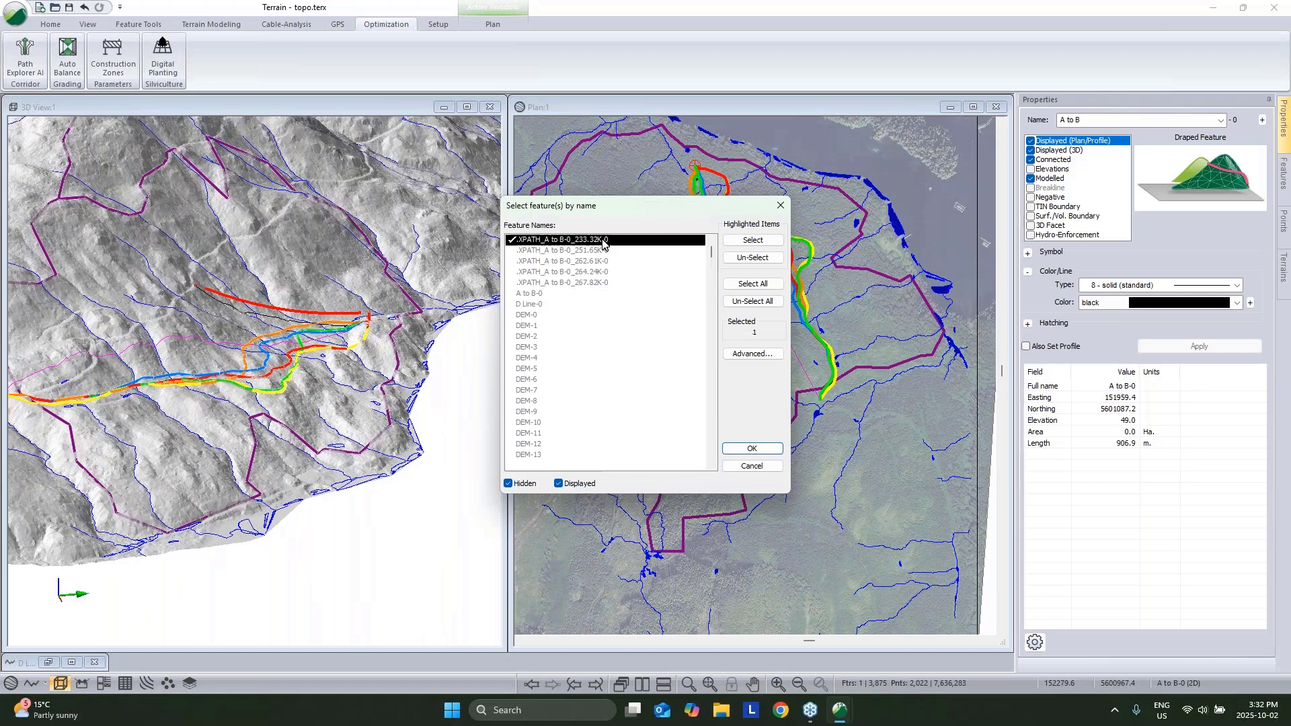
{"action": "left_click", "coordinate": [749, 446]}
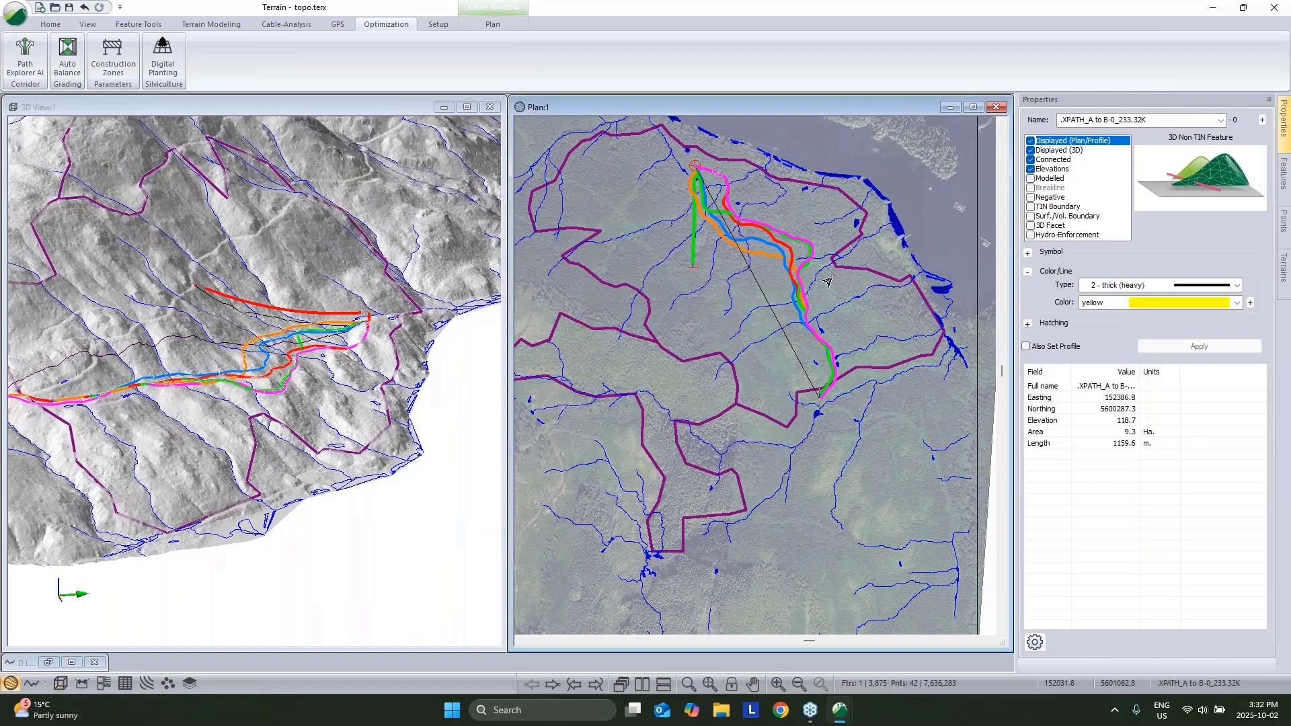
Step: Examine the selected path against the other candidates, and the terrain towards the western harvest block, in the 3D and plan views
{"action": "left_click_drag", "start_coordinate": [314, 386], "coordinate": [346, 417]}
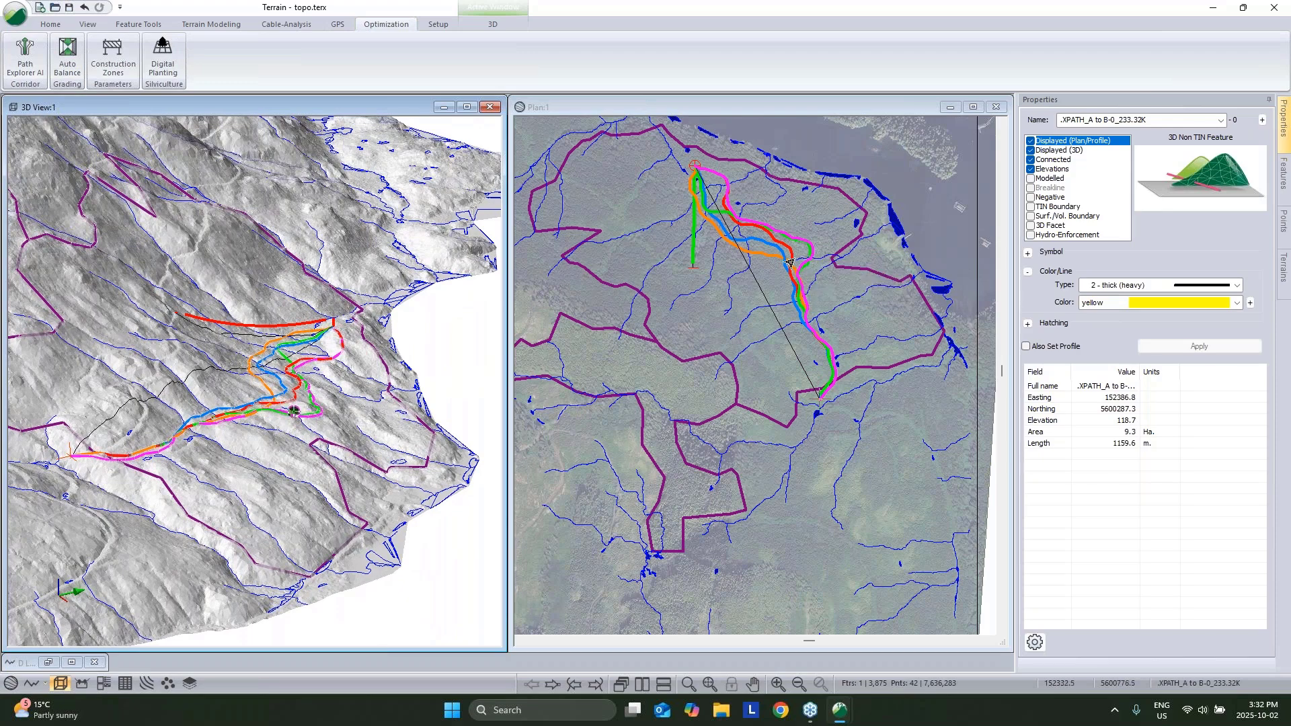
{"action": "scroll", "coordinate": [317, 400], "scroll_direction": "up", "scroll_amount": 2}
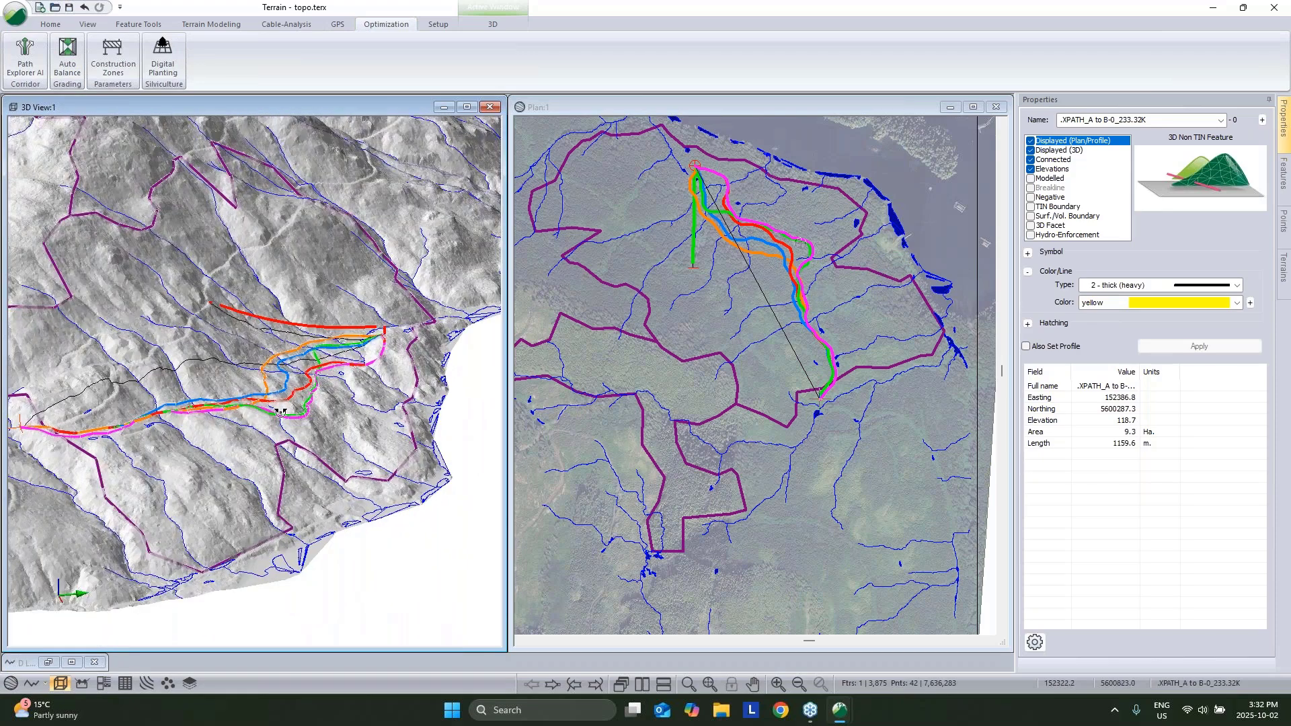
{"action": "left_click_drag", "start_coordinate": [280, 413], "coordinate": [306, 400]}
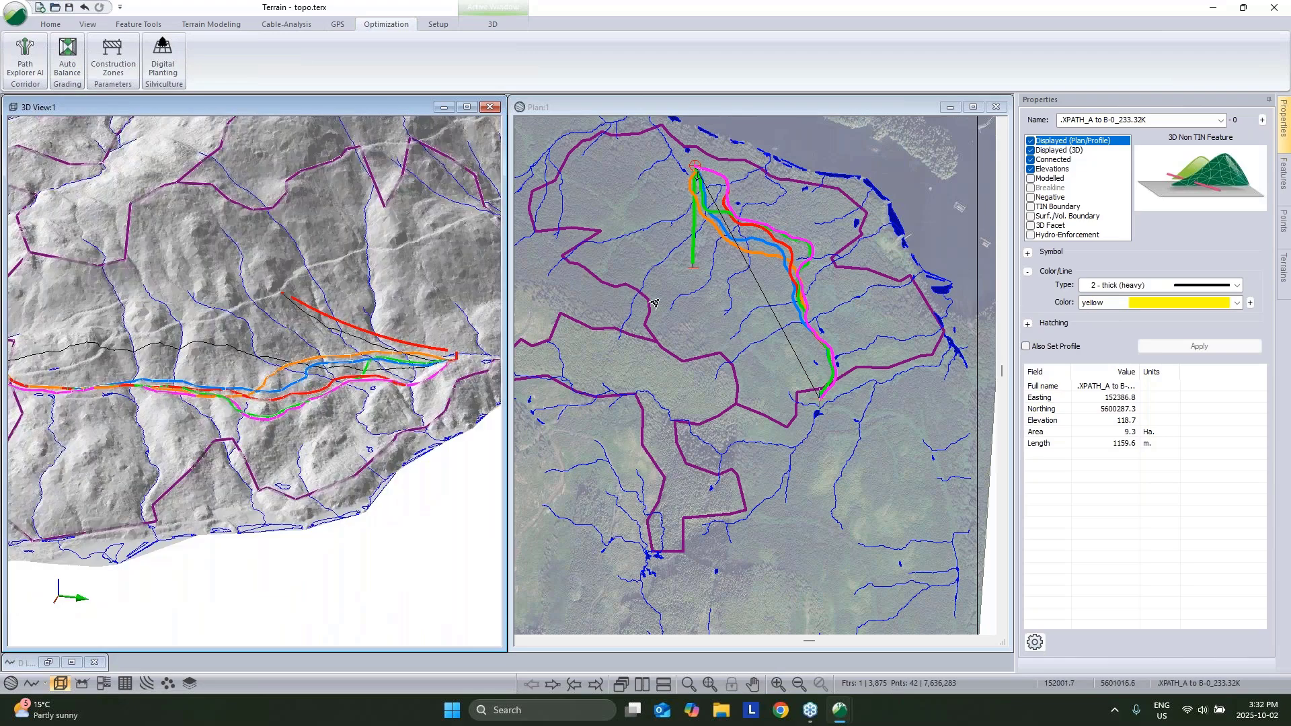
{"action": "middle_click_drag", "start_coordinate": [720, 177], "coordinate": [715, 257]}
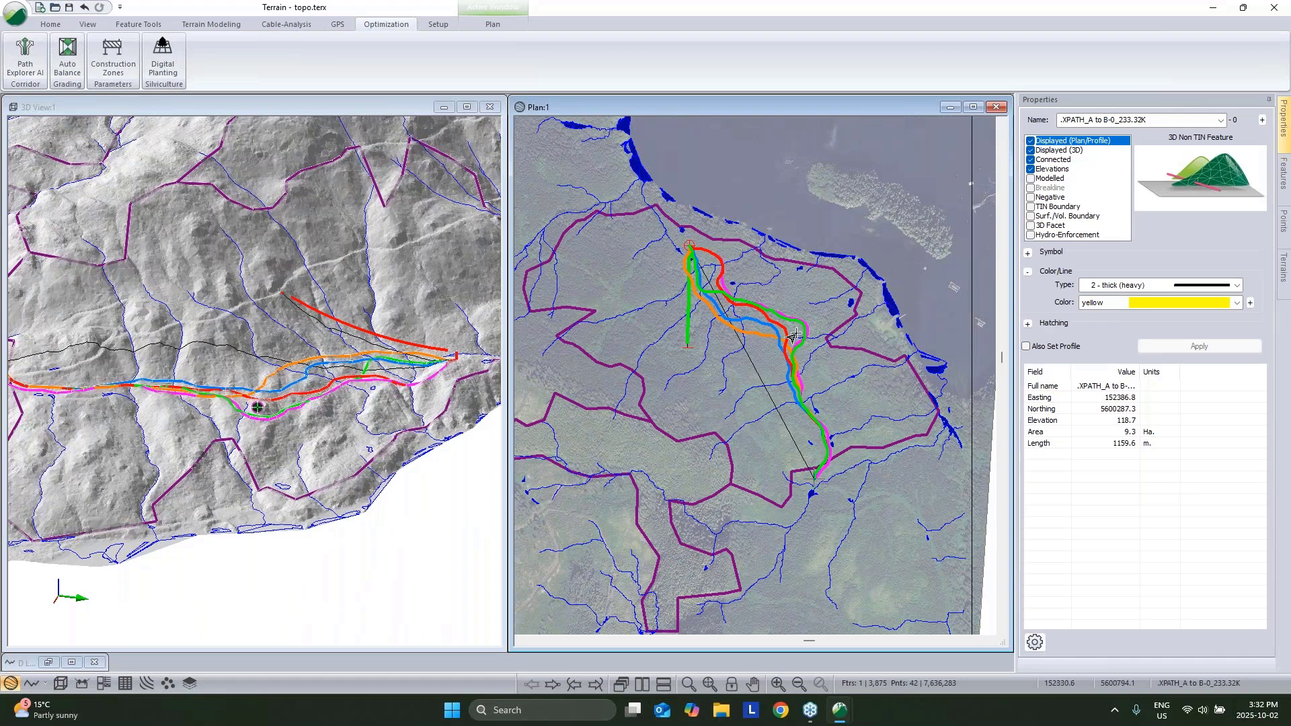
{"action": "middle_click_drag", "start_coordinate": [725, 336], "coordinate": [758, 381]}
{"action": "left_click", "coordinate": [284, 398]}
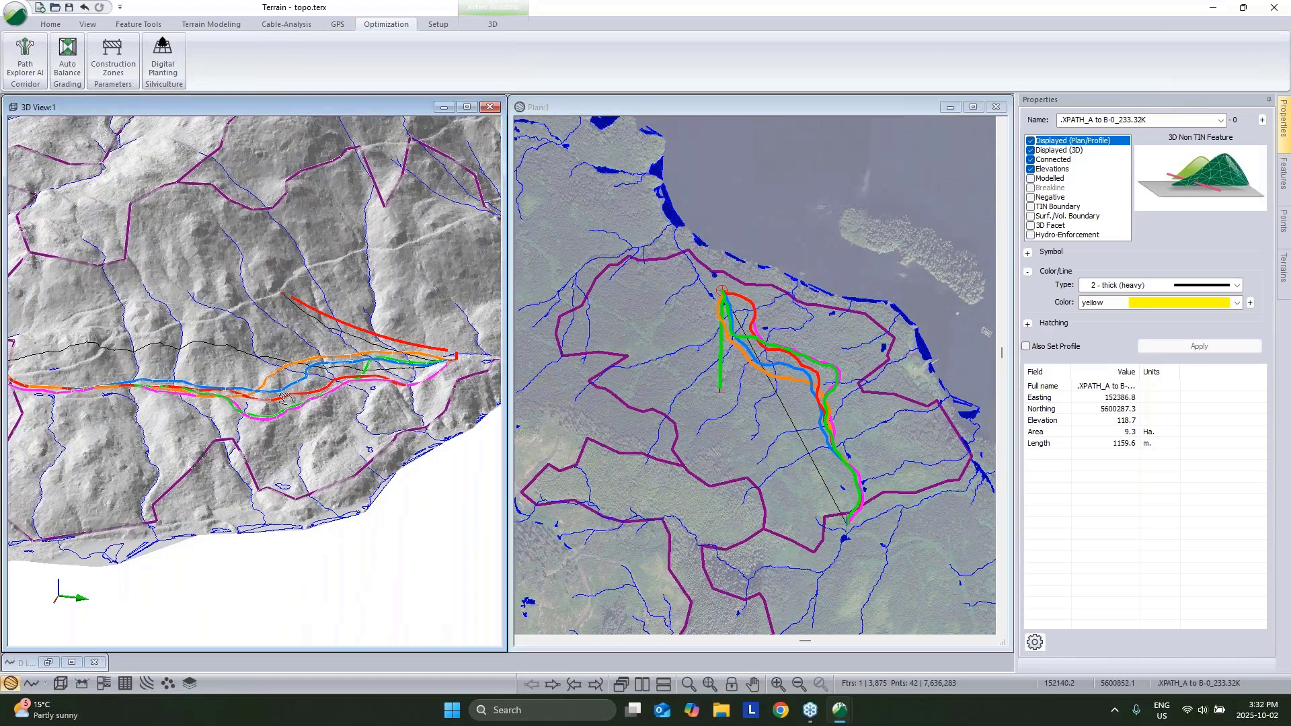
{"action": "middle_click_drag", "start_coordinate": [284, 398], "coordinate": [215, 446]}
{"action": "middle_click_drag", "start_coordinate": [710, 335], "coordinate": [743, 390]}
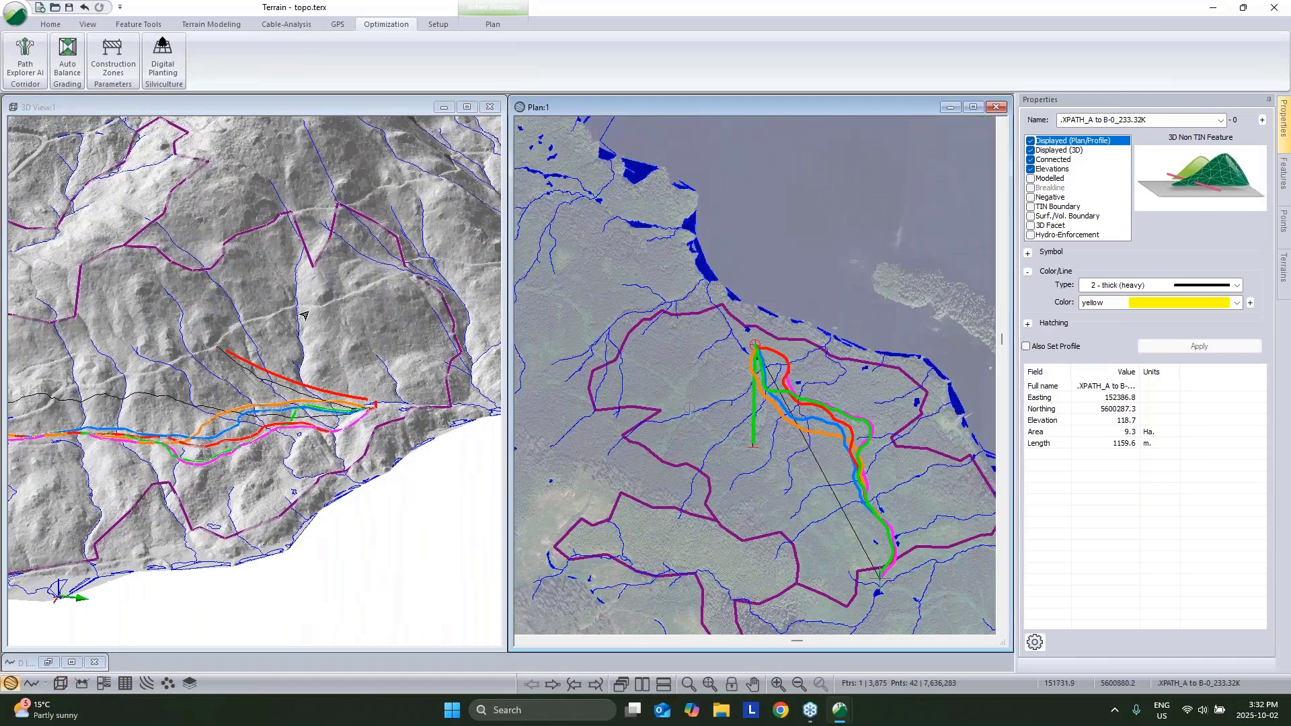
{"action": "left_click", "coordinate": [305, 327]}
{"action": "scroll", "coordinate": [306, 327], "scroll_direction": "down", "scroll_amount": 3}
{"action": "left_click_drag", "start_coordinate": [305, 327], "coordinate": [326, 371]}
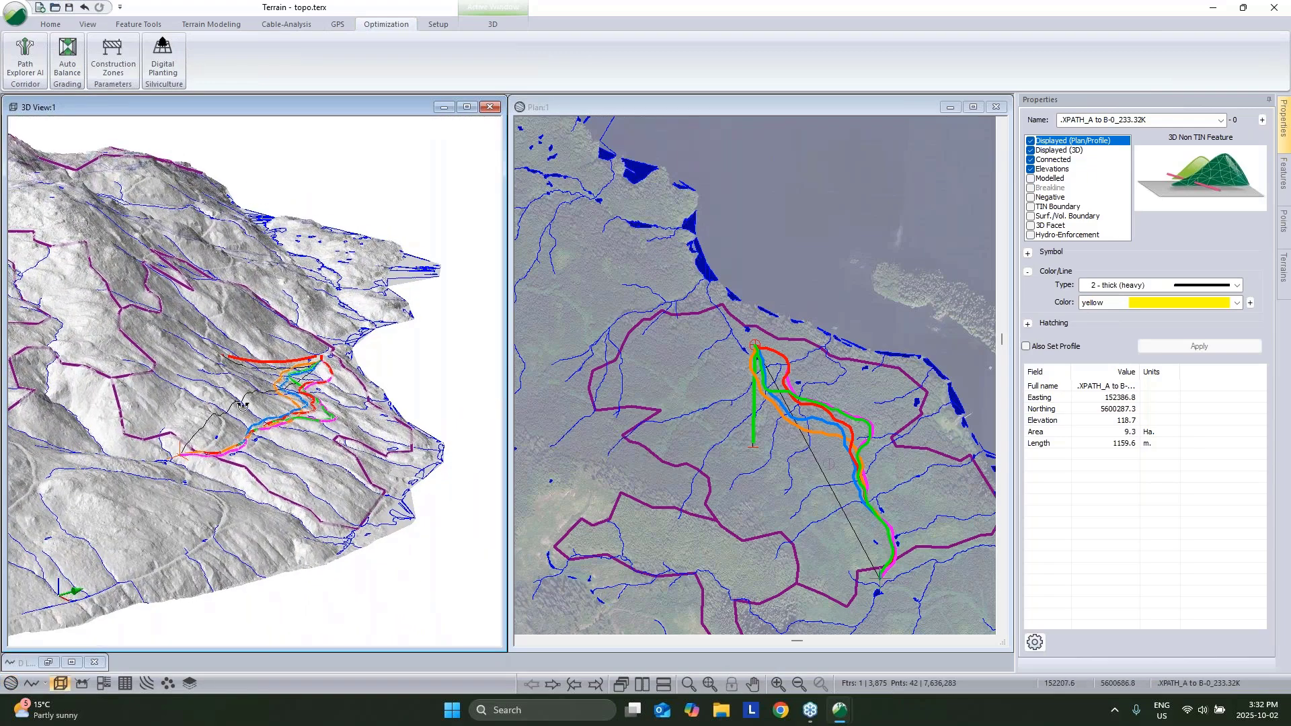
{"action": "left_click_drag", "start_coordinate": [243, 405], "coordinate": [205, 391]}
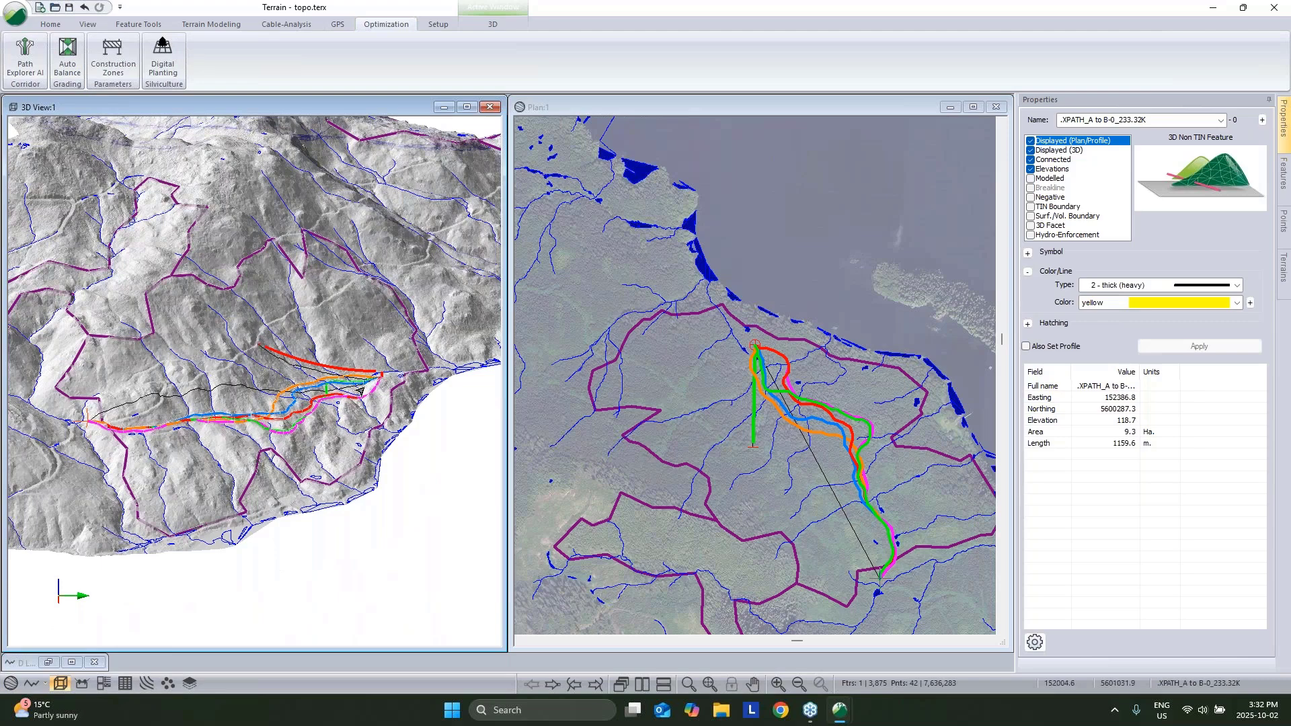
{"action": "scroll", "coordinate": [337, 394], "scroll_direction": "up", "scroll_amount": 3}
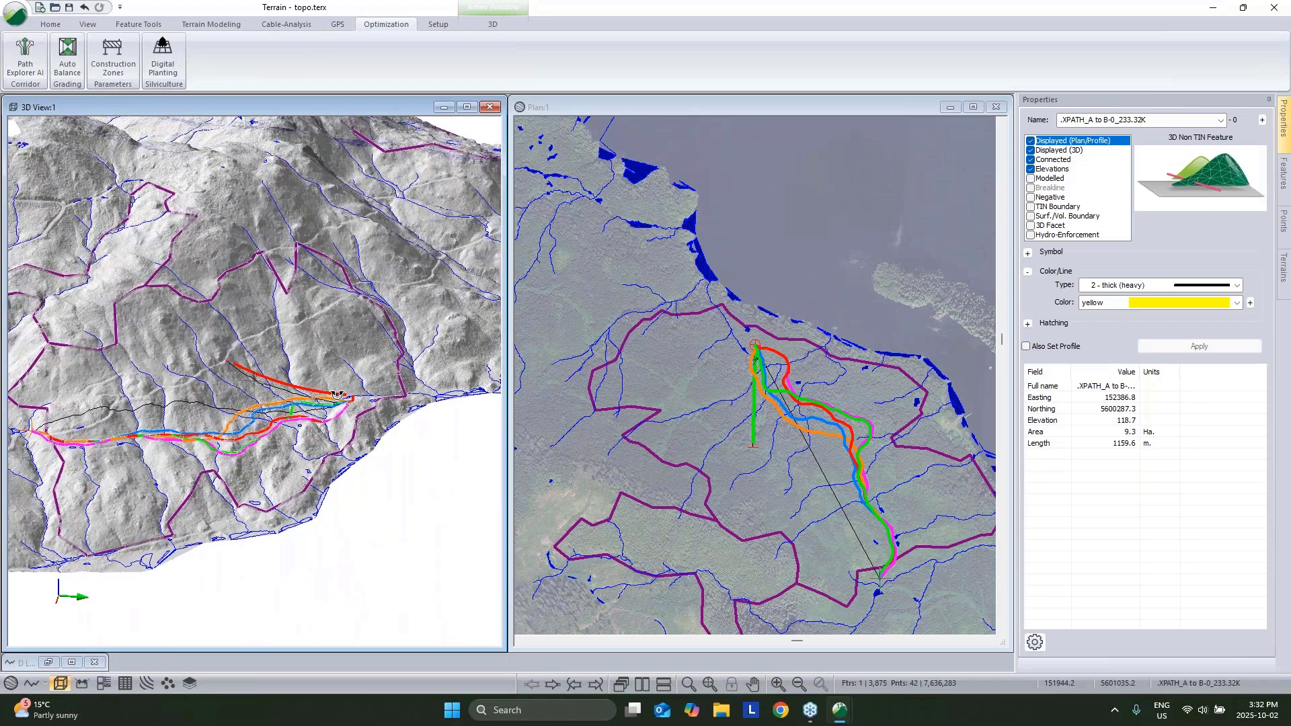
{"action": "scroll", "coordinate": [338, 395], "scroll_direction": "down", "scroll_amount": 1}
{"action": "scroll", "coordinate": [848, 292], "scroll_direction": "down", "scroll_amount": 1}
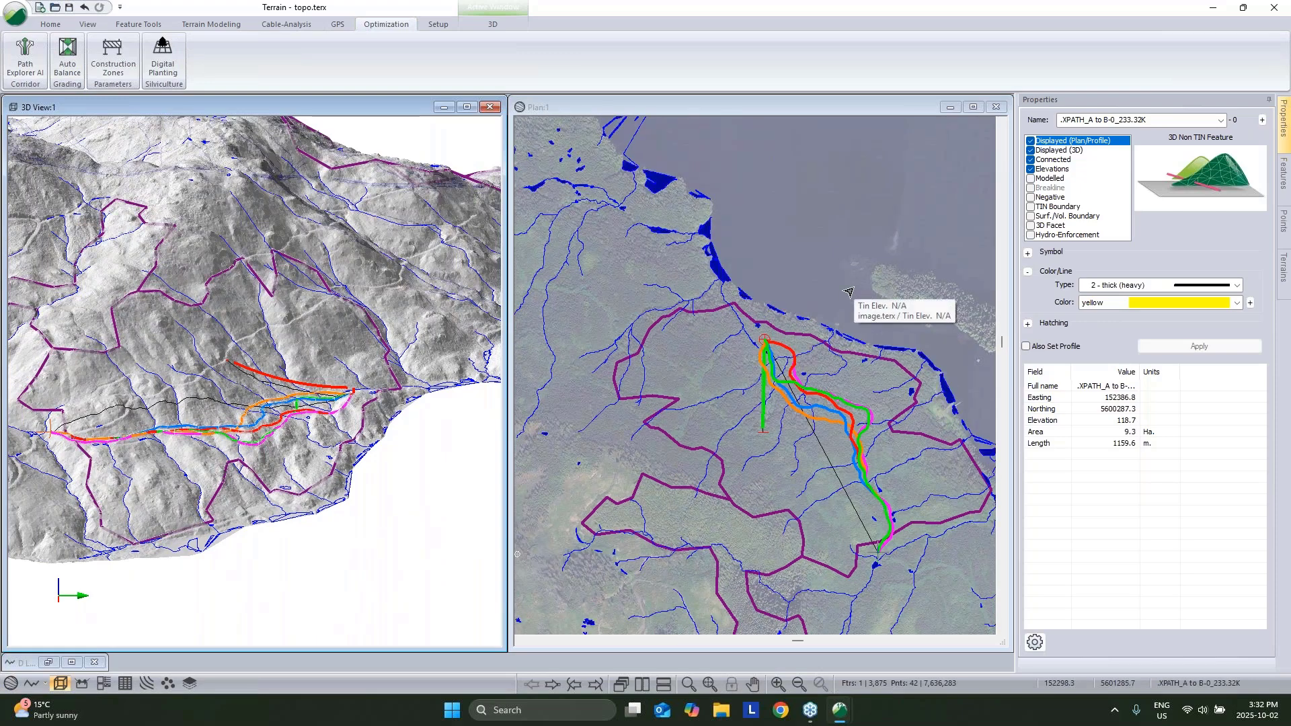
{"action": "scroll", "coordinate": [848, 270], "scroll_direction": "down", "scroll_amount": 1}
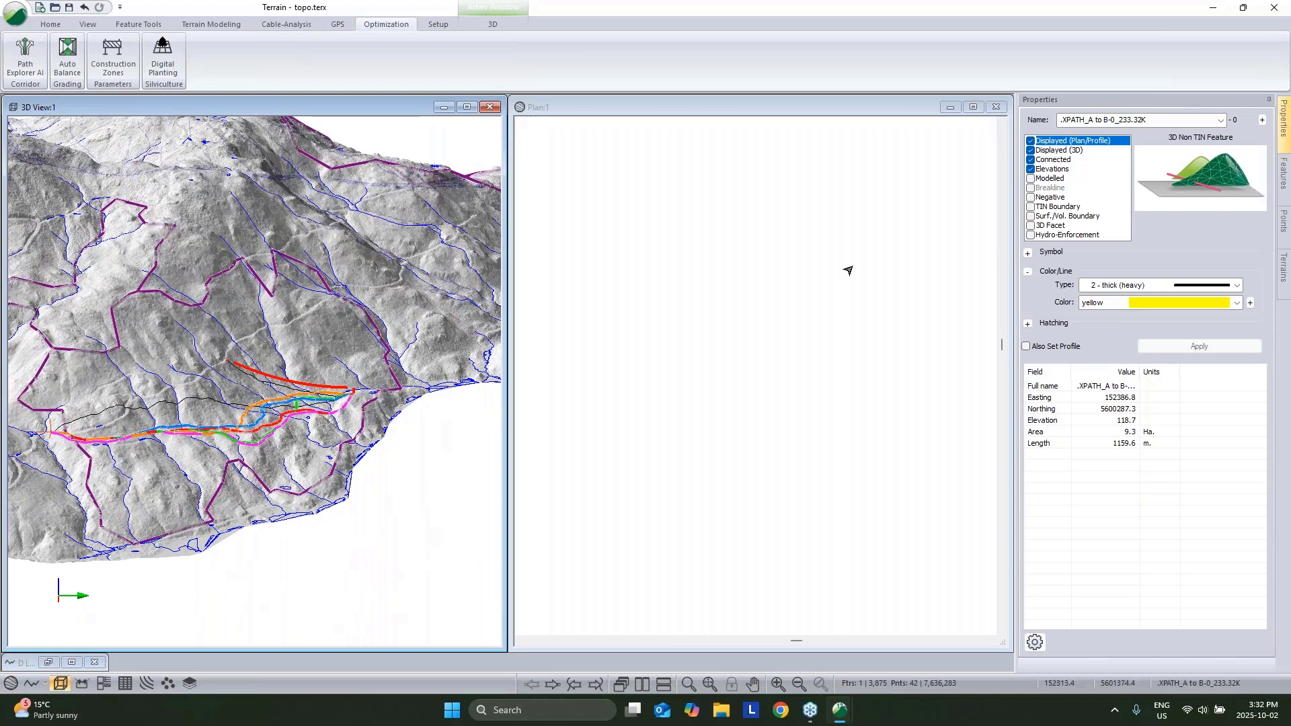
{"action": "middle_click_drag", "start_coordinate": [727, 213], "coordinate": [838, 281]}
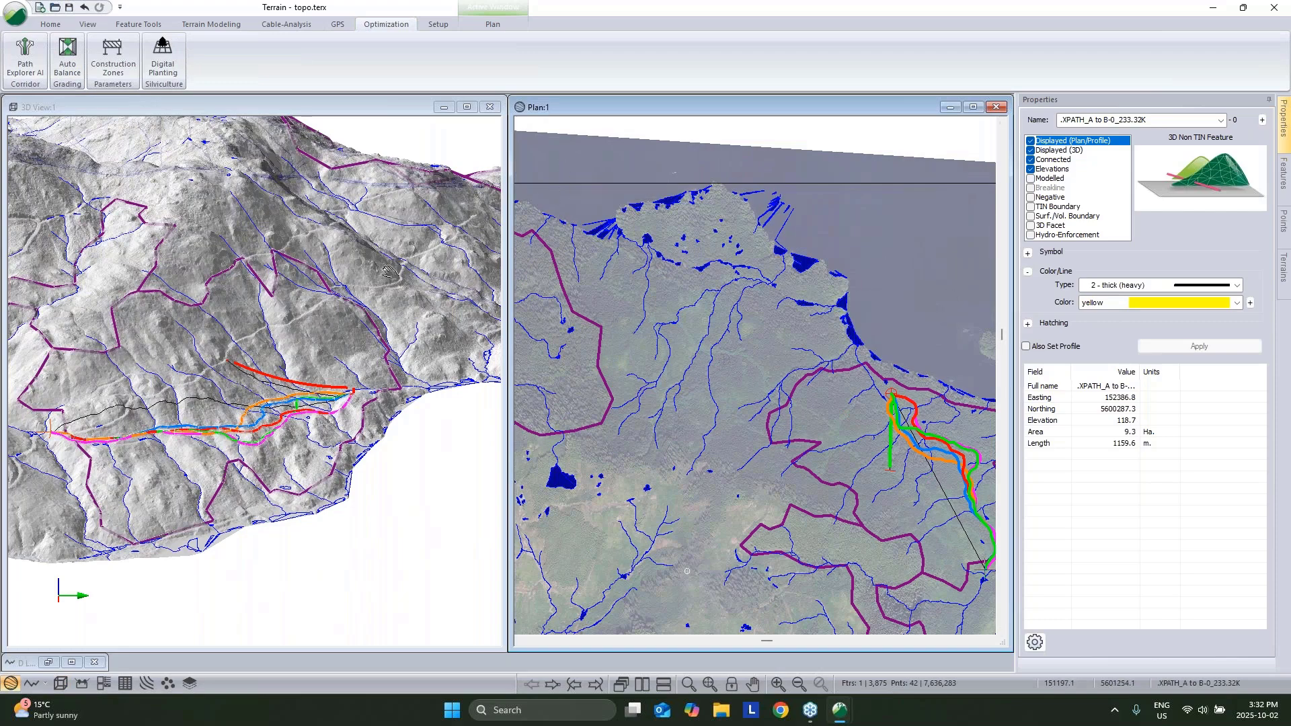
{"action": "scroll", "coordinate": [358, 285], "scroll_direction": "up", "scroll_amount": 2}
{"action": "scroll", "coordinate": [358, 285], "scroll_direction": "up", "scroll_amount": 3}
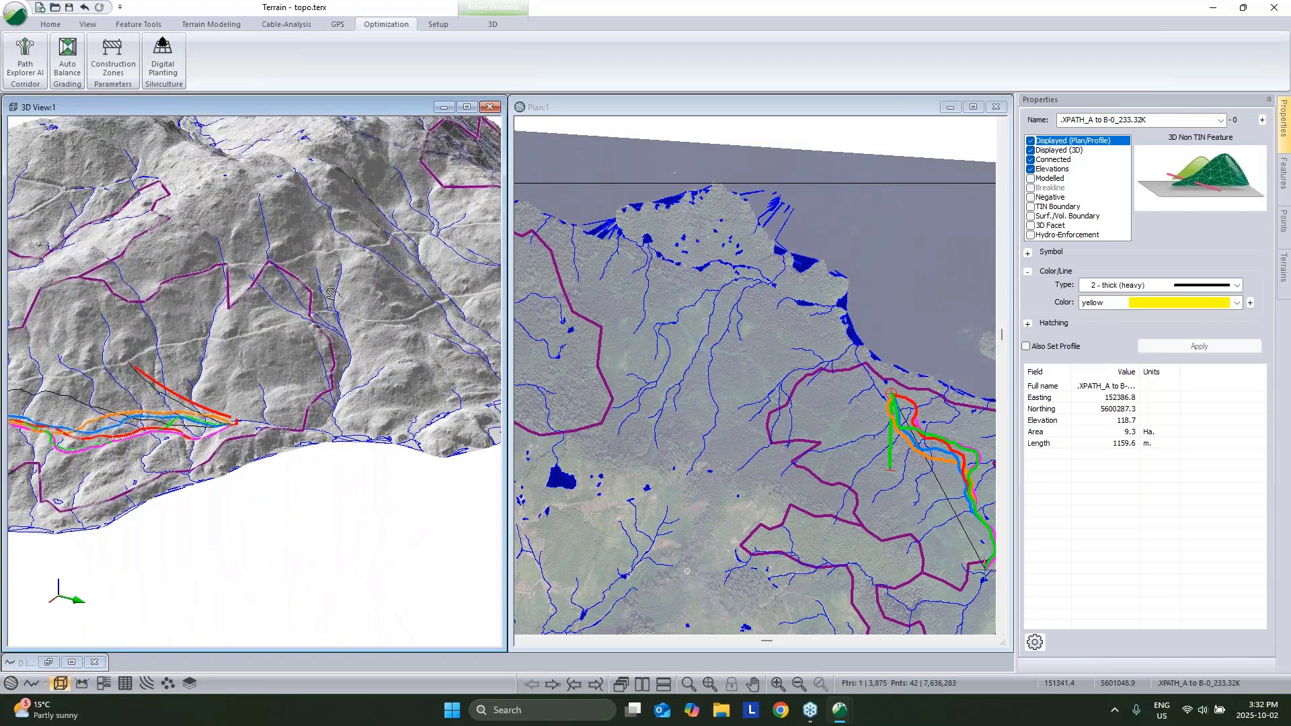
{"action": "scroll", "coordinate": [402, 301], "scroll_direction": "up", "scroll_amount": 4}
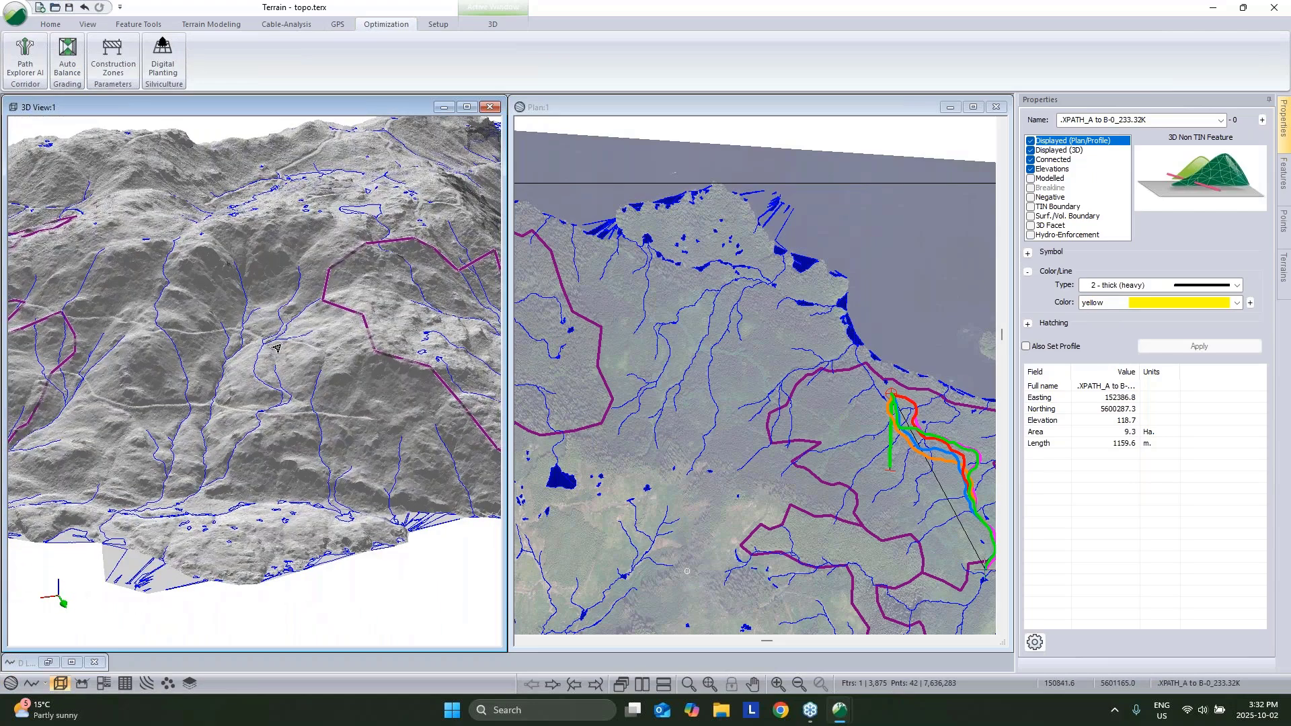
{"action": "middle_click_drag", "start_coordinate": [310, 330], "coordinate": [369, 332]}
{"action": "scroll", "coordinate": [370, 332], "scroll_direction": "down", "scroll_amount": 5}
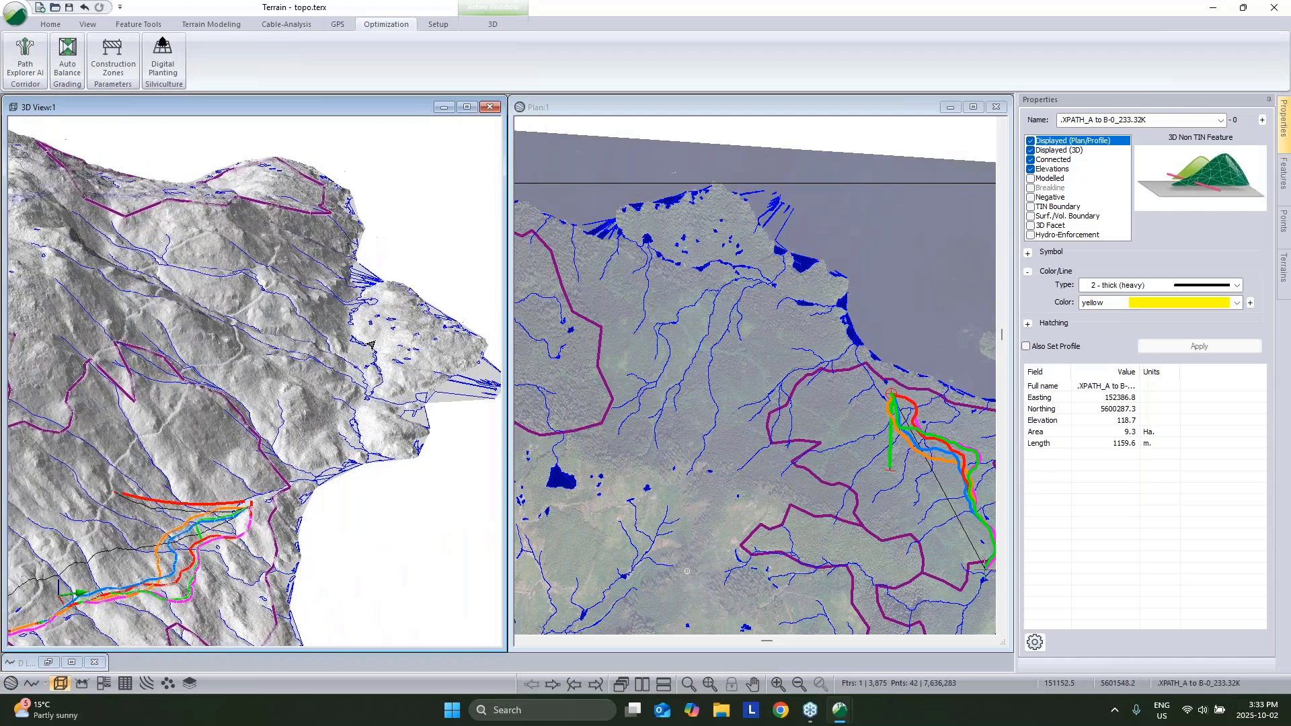
{"action": "scroll", "coordinate": [716, 353], "scroll_direction": "down", "scroll_amount": 1}
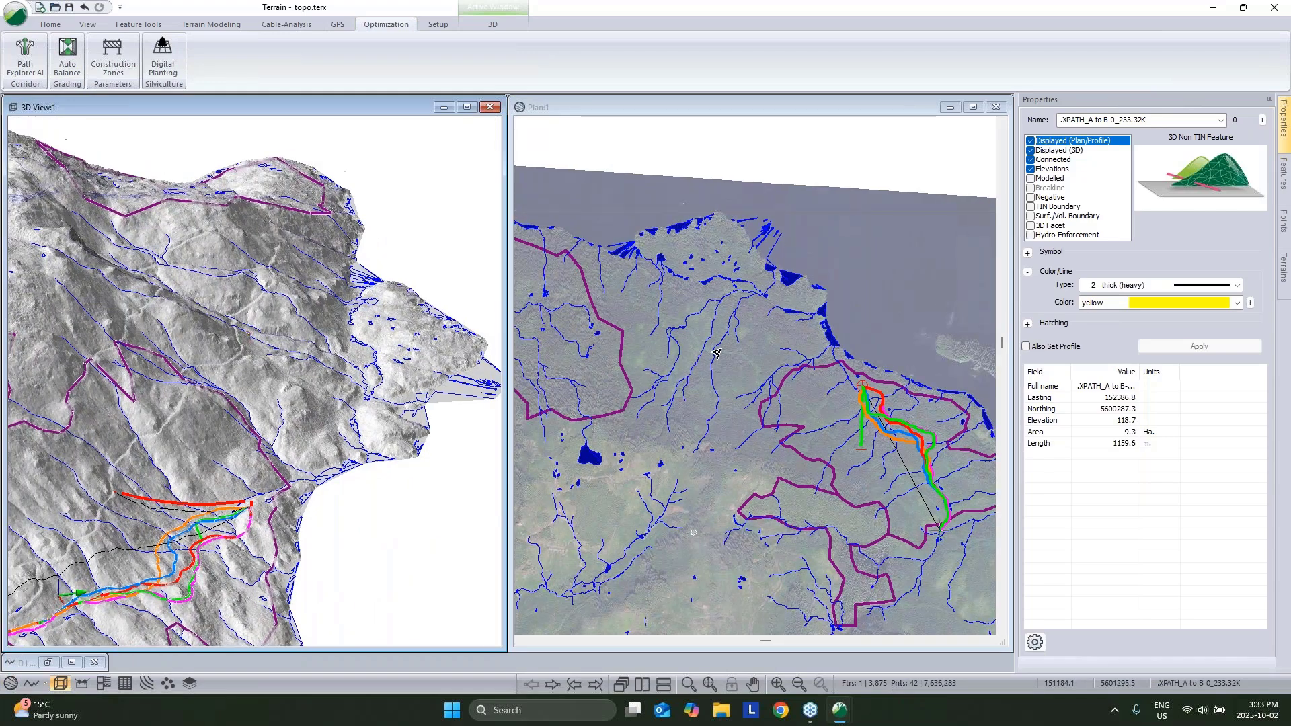
Step: Create a draped feature named B to C, about 1581 m long, from the northern end of A to B into the western harvest block
{"action": "left_click", "coordinate": [904, 461]}
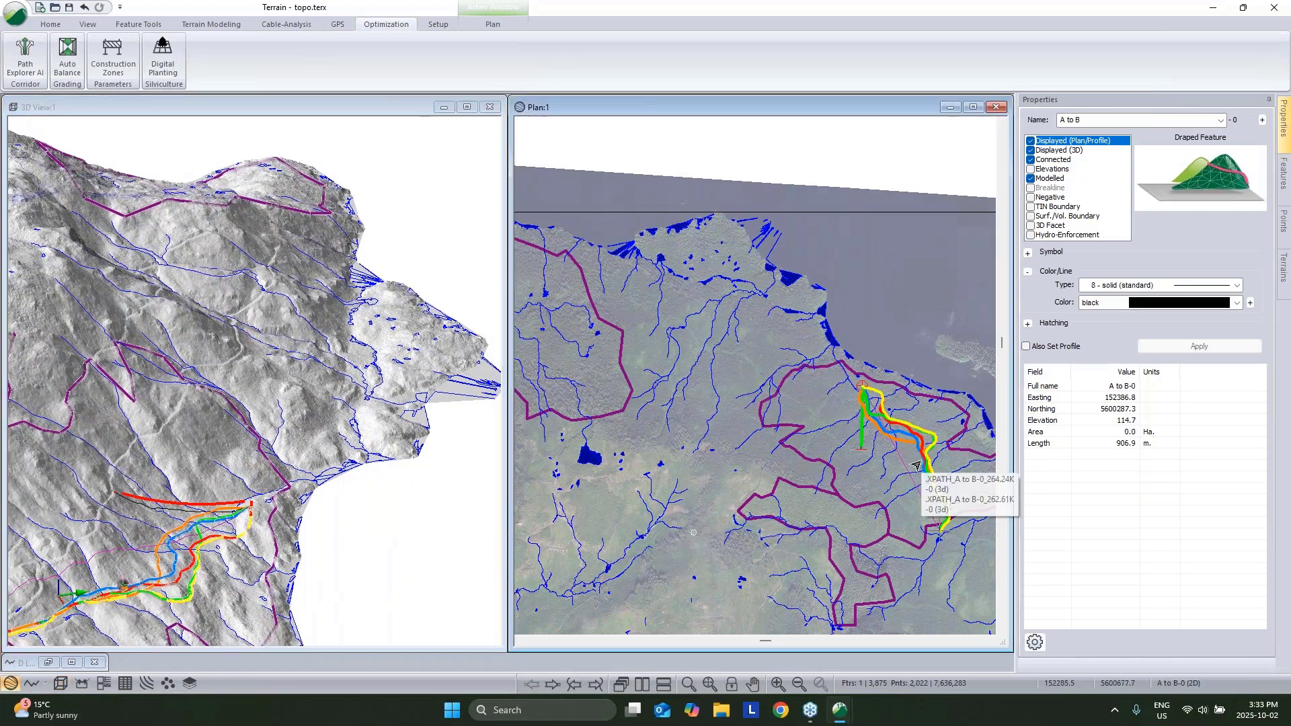
{"action": "double_click", "coordinate": [907, 456]}
{"action": "type", "text": "B to"}
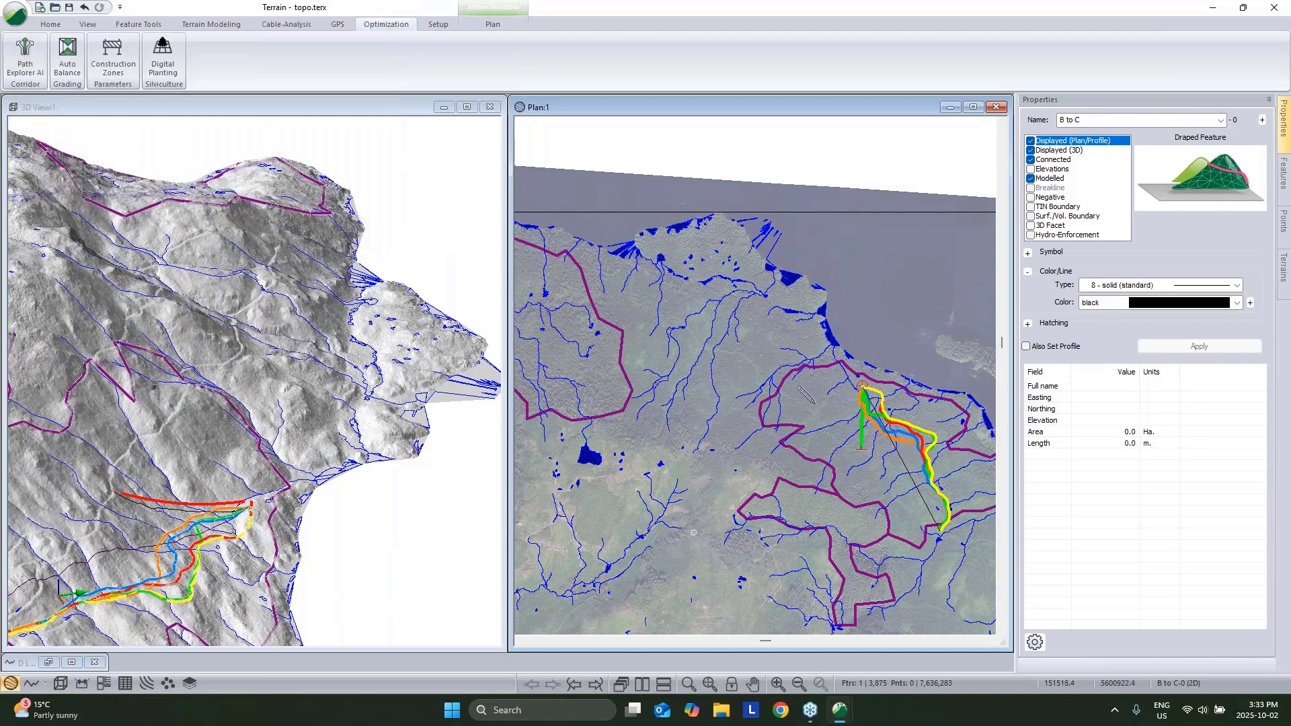
{"action": "scroll", "coordinate": [861, 387], "scroll_direction": "up", "scroll_amount": 3}
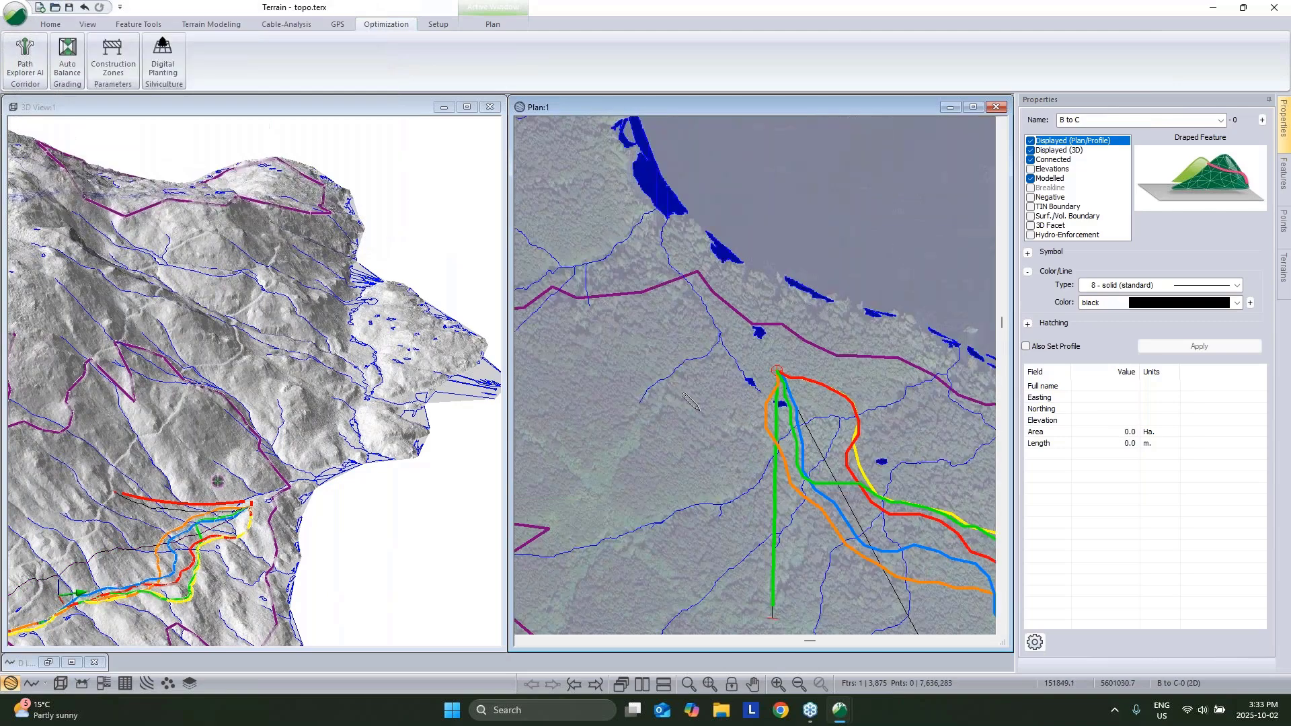
{"action": "left_click", "coordinate": [775, 370]}
{"action": "mouse_move", "coordinate": [700, 366]}
{"action": "middle_mouse_down"}
{"action": "mouse_move", "coordinate": [801, 395]}
{"action": "mouse_move", "coordinate": [898, 397]}
{"action": "middle_mouse_up"}
{"action": "scroll", "coordinate": [730, 374], "scroll_direction": "down", "scroll_amount": 2}
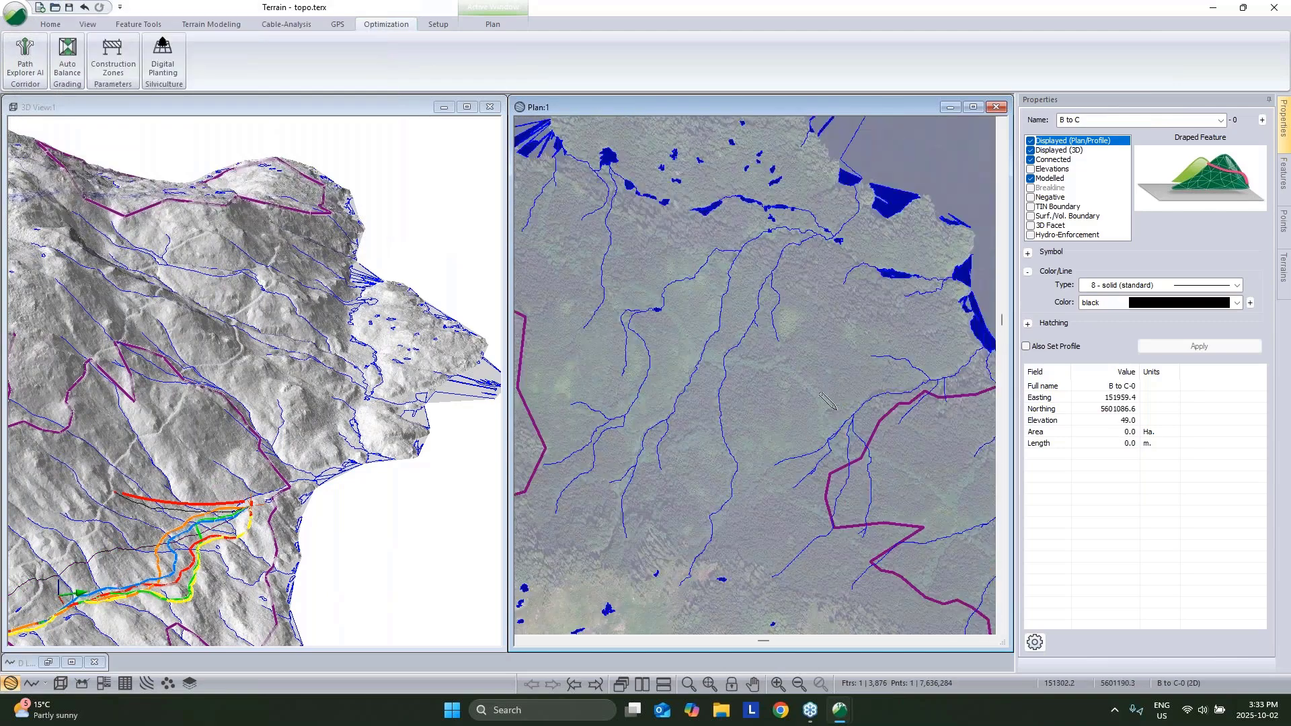
{"action": "middle_click_drag", "start_coordinate": [615, 376], "coordinate": [741, 381]}
{"action": "middle_click_drag", "start_coordinate": [647, 378], "coordinate": [704, 379]}
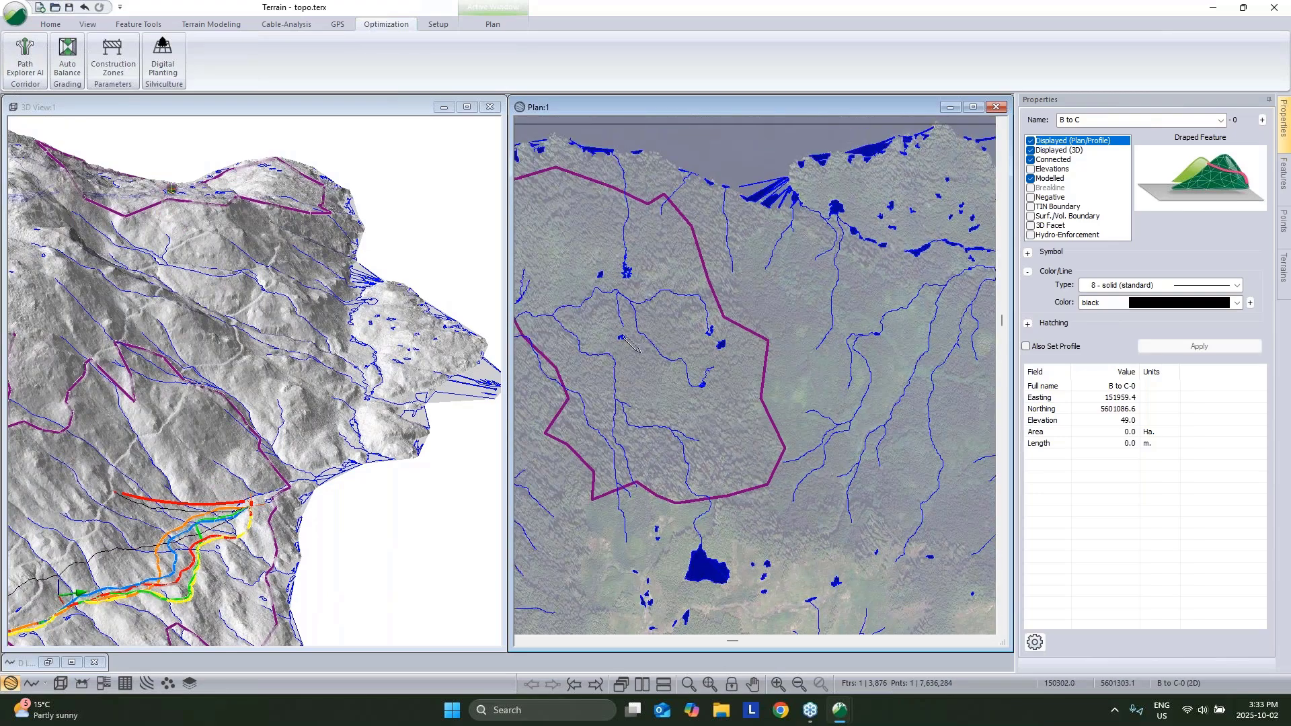
{"action": "left_click", "coordinate": [683, 386]}
Step: Move the end point of B to C within the harvest block in the 3D view, making the line about 1631 m long
{"action": "right_click", "coordinate": [295, 203]}
{"action": "left_click", "coordinate": [331, 214]}
{"action": "left_click_drag", "start_coordinate": [302, 347], "coordinate": [274, 382]}
{"action": "scroll", "coordinate": [273, 383], "scroll_direction": "up", "scroll_amount": 2}
{"action": "middle_click_drag", "start_coordinate": [274, 383], "coordinate": [283, 380]}
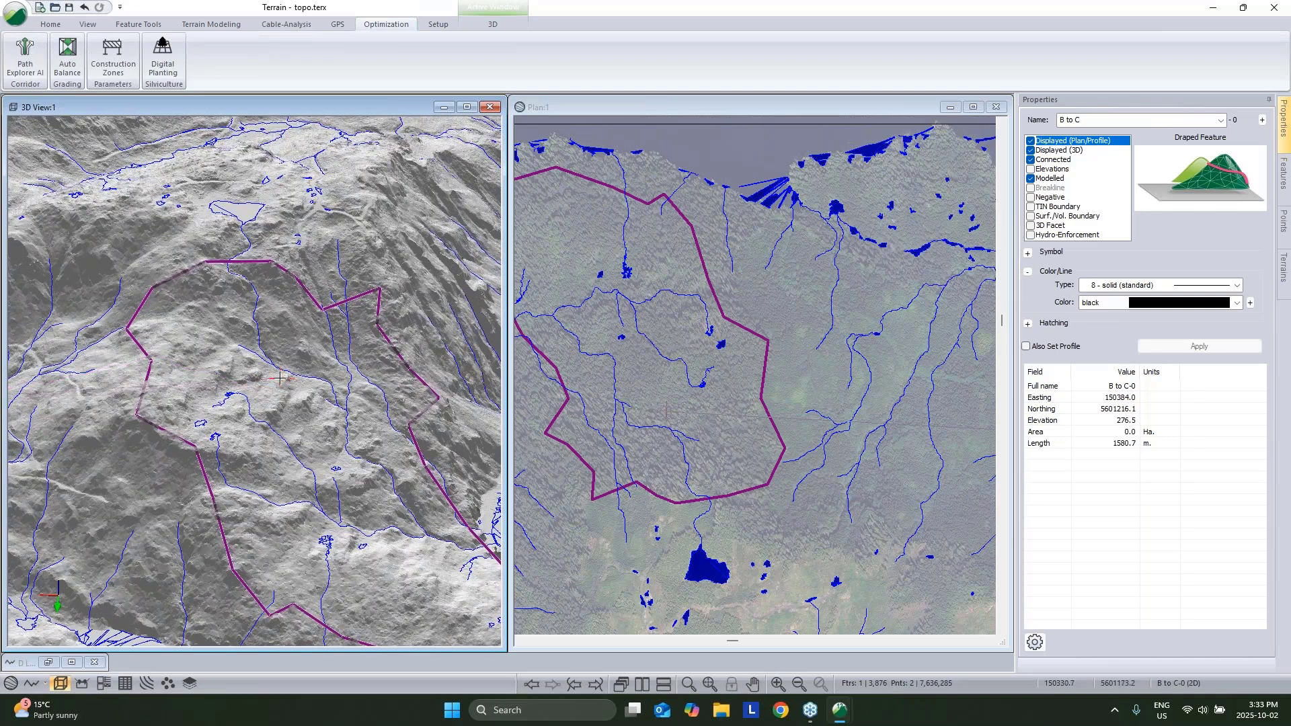
{"action": "left_click", "coordinate": [280, 378]}
{"action": "left_click", "coordinate": [682, 287]}
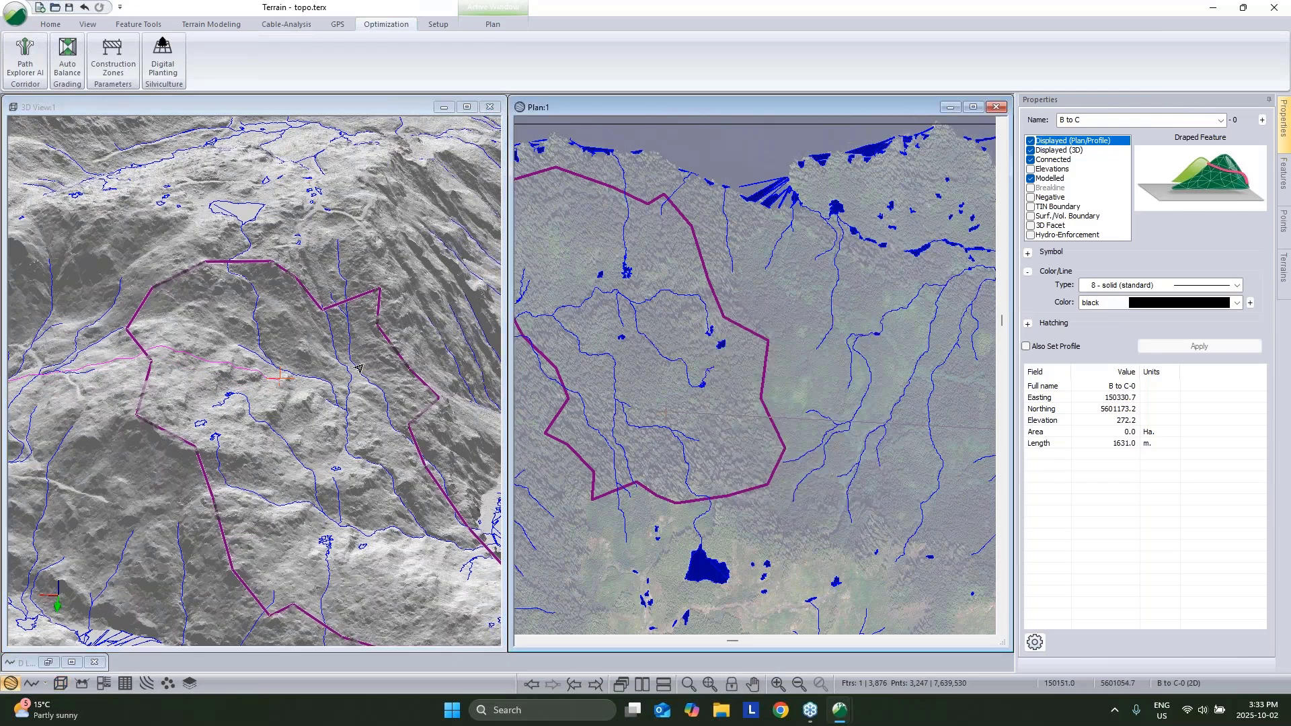
Step: Examine the B to C line against the hillside, streams and harvest blocks in the 3D and plan views
{"action": "scroll", "coordinate": [359, 369], "scroll_direction": "down", "scroll_amount": 8}
{"action": "middle_click_drag", "start_coordinate": [359, 368], "coordinate": [207, 392]}
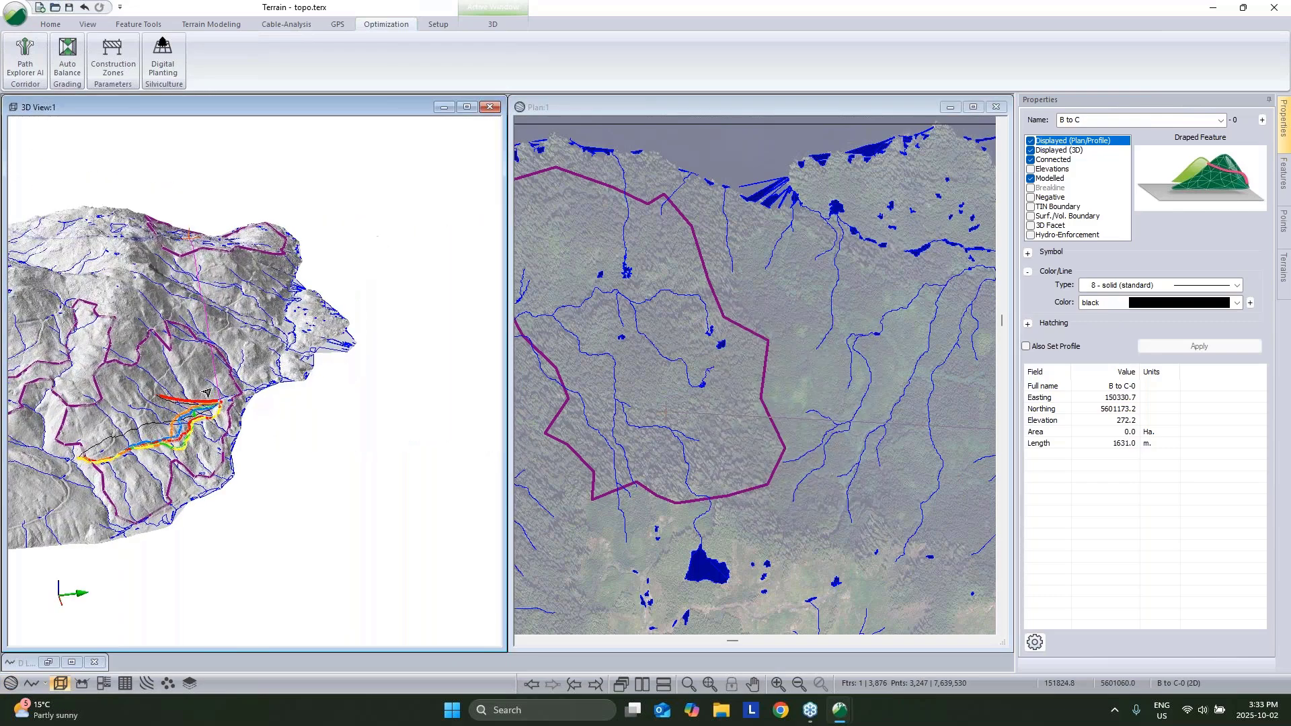
{"action": "scroll", "coordinate": [206, 392], "scroll_direction": "up", "scroll_amount": 1}
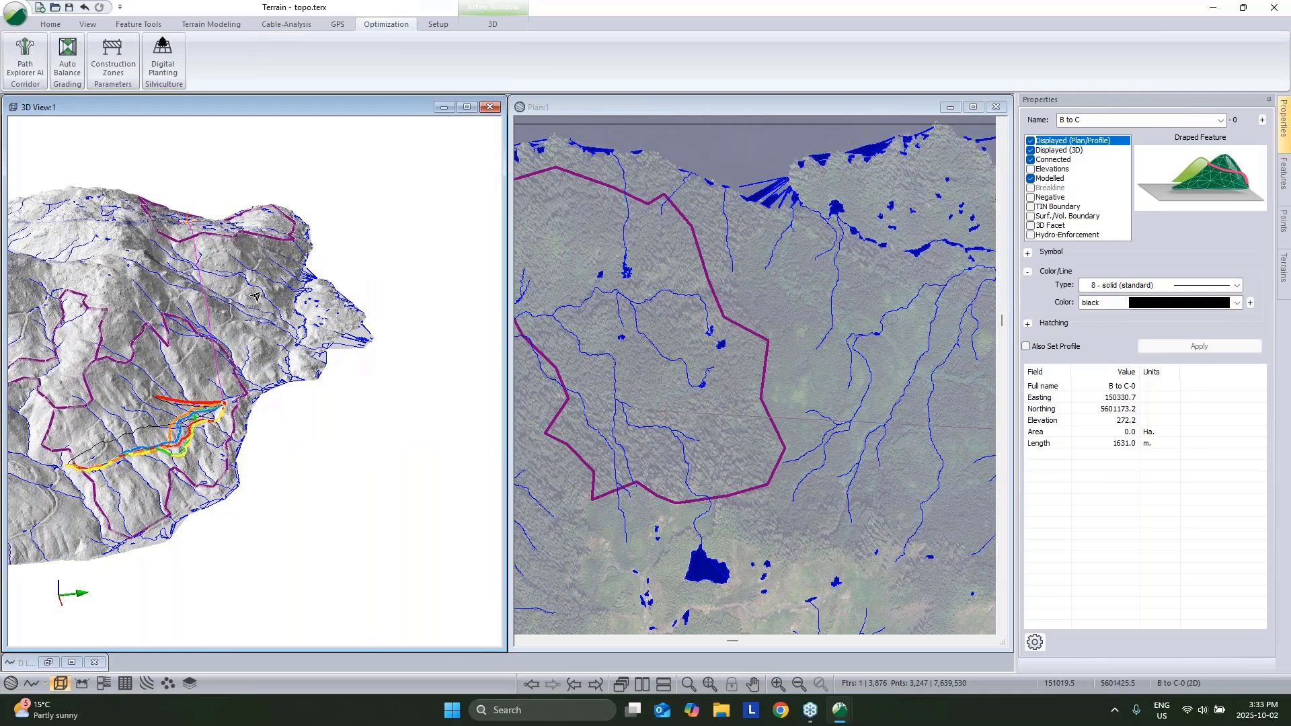
{"action": "middle_click_drag", "start_coordinate": [260, 351], "coordinate": [177, 359]}
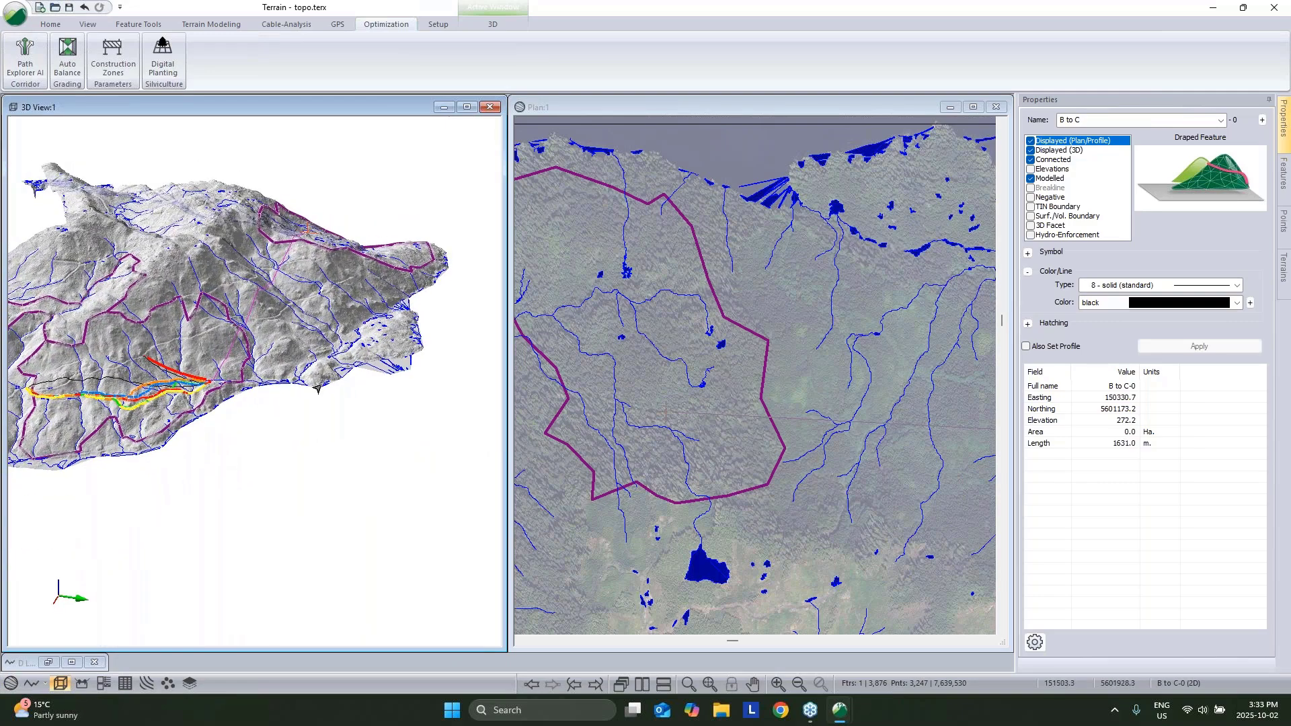
{"action": "scroll", "coordinate": [709, 325], "scroll_direction": "down", "scroll_amount": 2}
{"action": "scroll", "coordinate": [710, 326], "scroll_direction": "down", "scroll_amount": 1}
{"action": "middle_click_drag", "start_coordinate": [709, 325], "coordinate": [696, 316]}
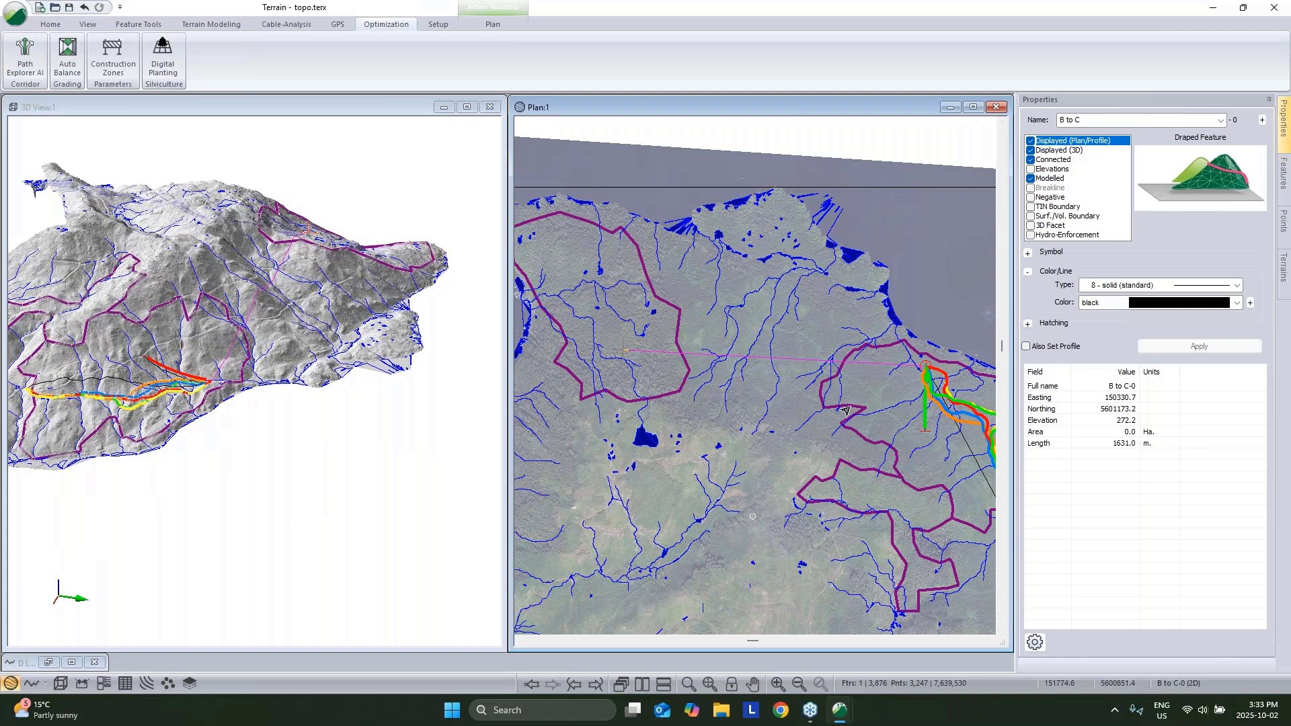
Step: Set up Path Explorer for B to C-0 with removal of existing features turned off, and show its advanced options
{"action": "left_click", "coordinate": [25, 57]}
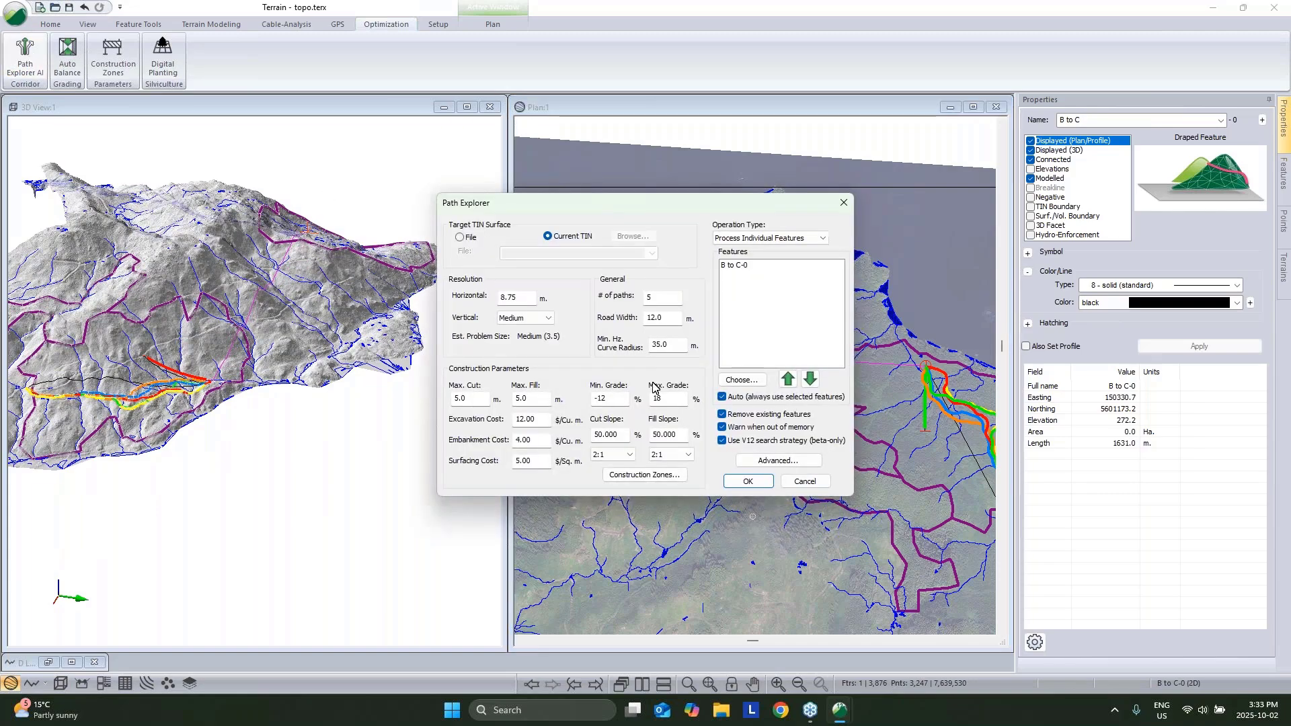
{"action": "left_click_drag", "start_coordinate": [747, 208], "coordinate": [578, 207]}
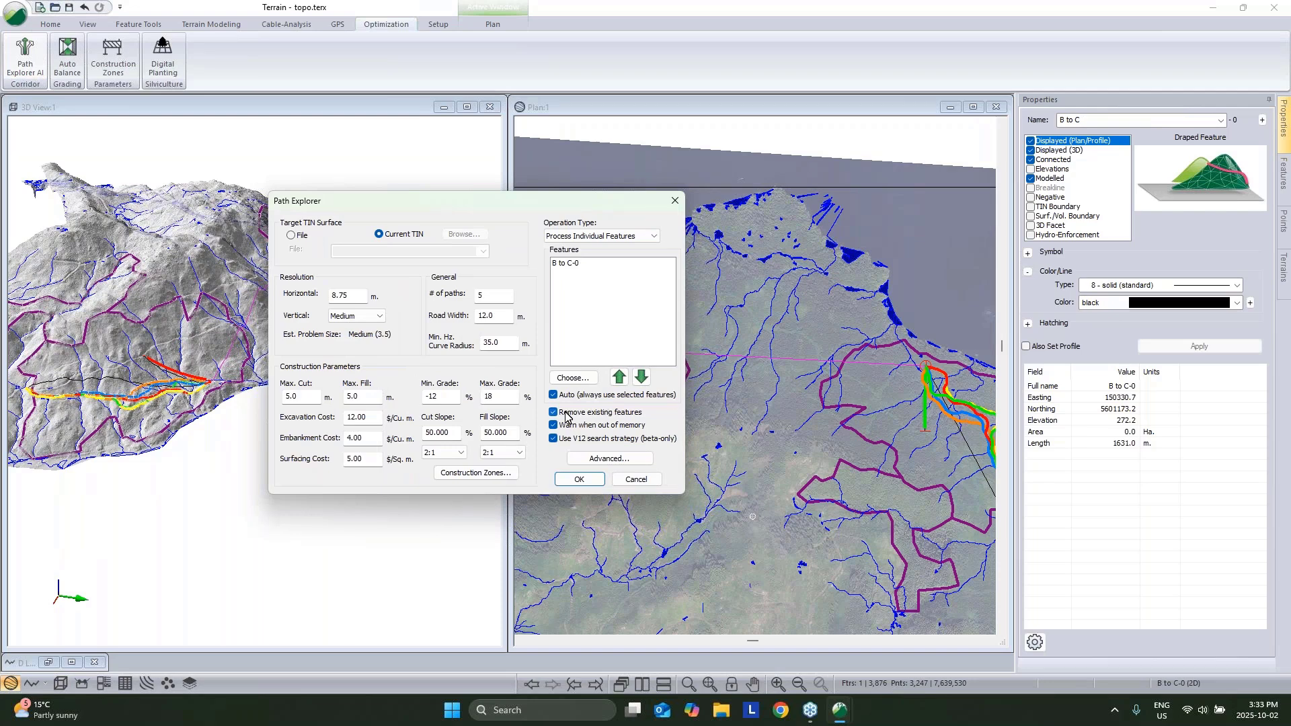
{"action": "left_click", "coordinate": [578, 380]}
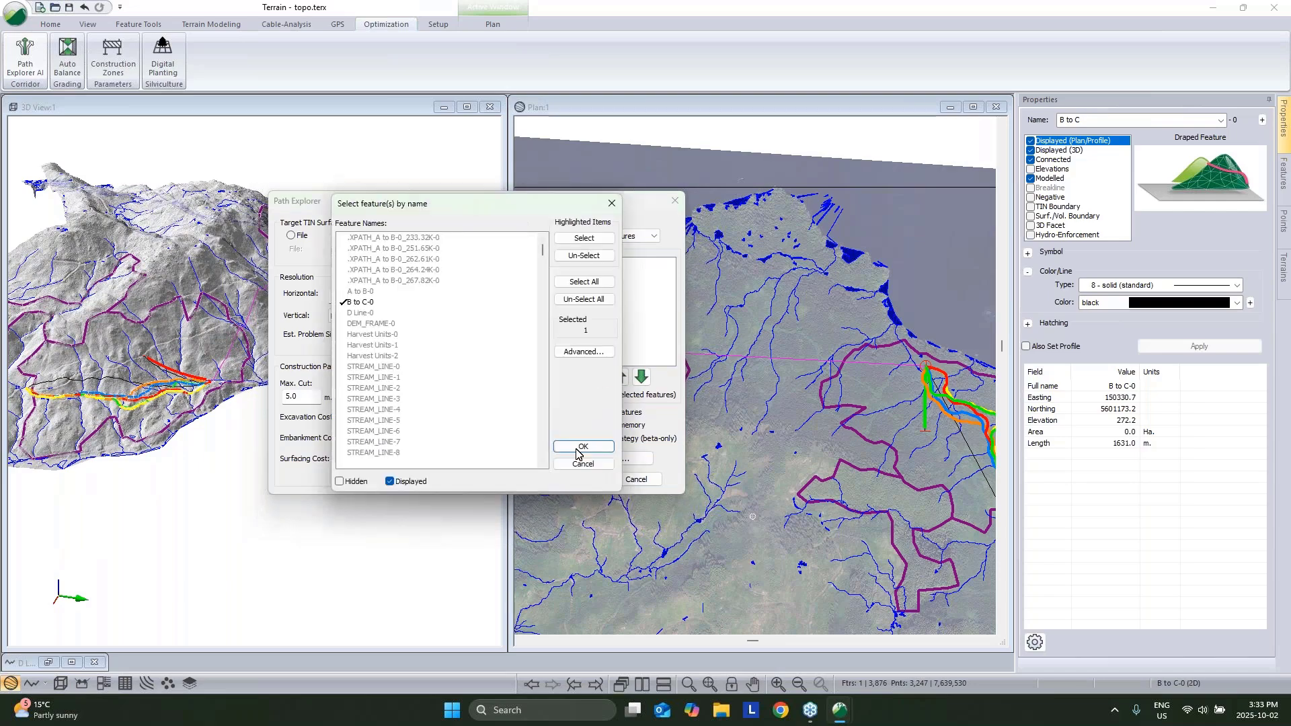
{"action": "left_click", "coordinate": [577, 464]}
{"action": "left_click", "coordinate": [601, 457]}
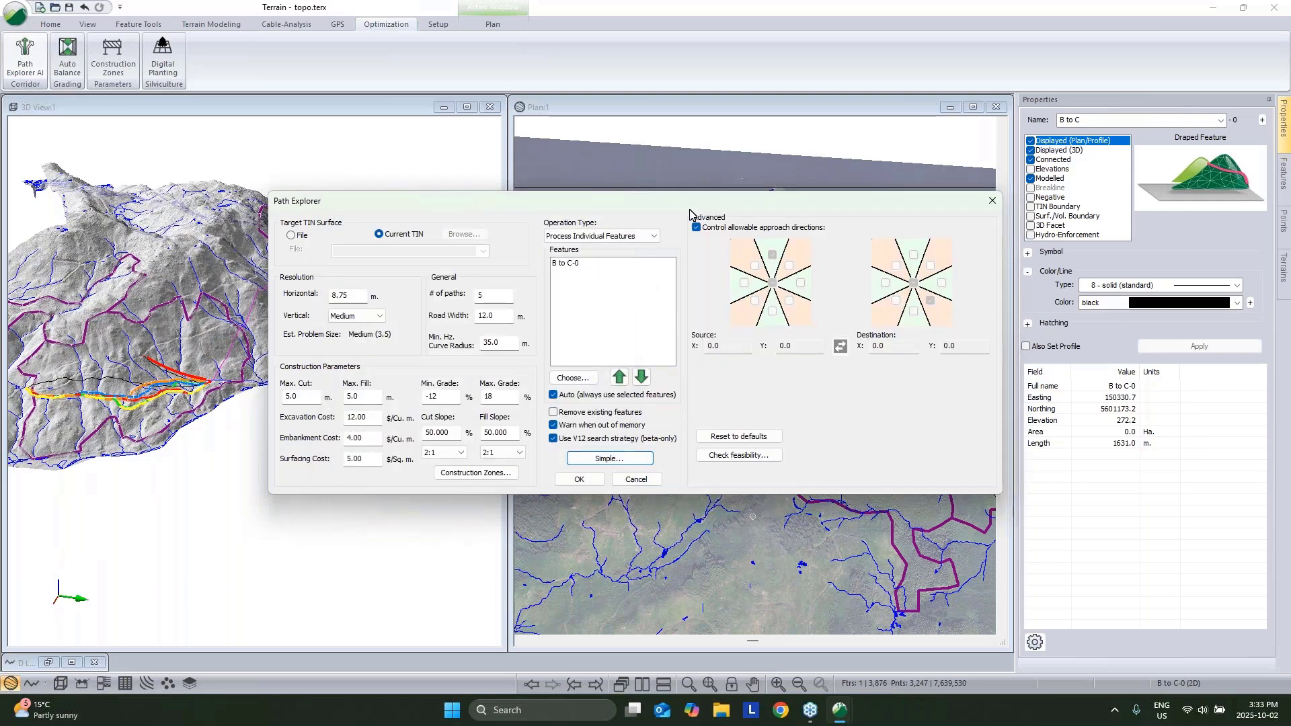
{"action": "left_click_drag", "start_coordinate": [697, 206], "coordinate": [515, 398]}
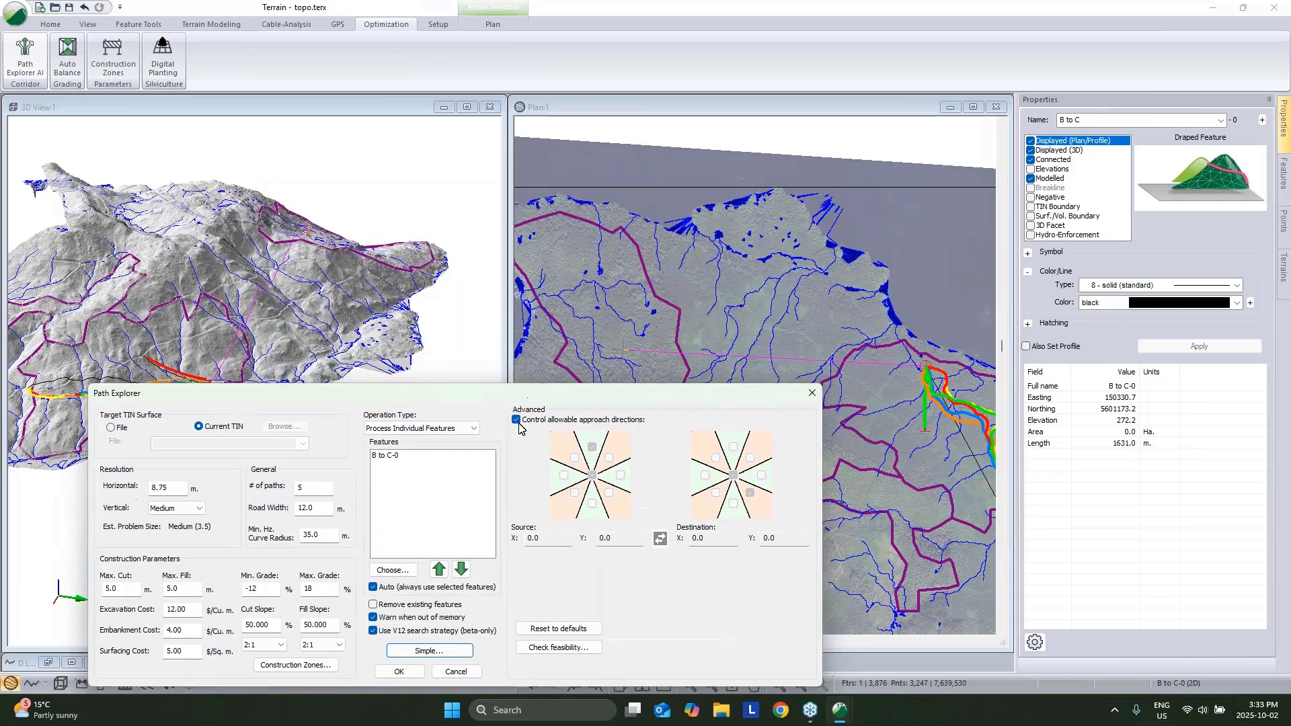
Step: Control the approach directions of B to C-0, allowing only west and northwest at the source and every direction at the destination
{"action": "left_click", "coordinate": [411, 456]}
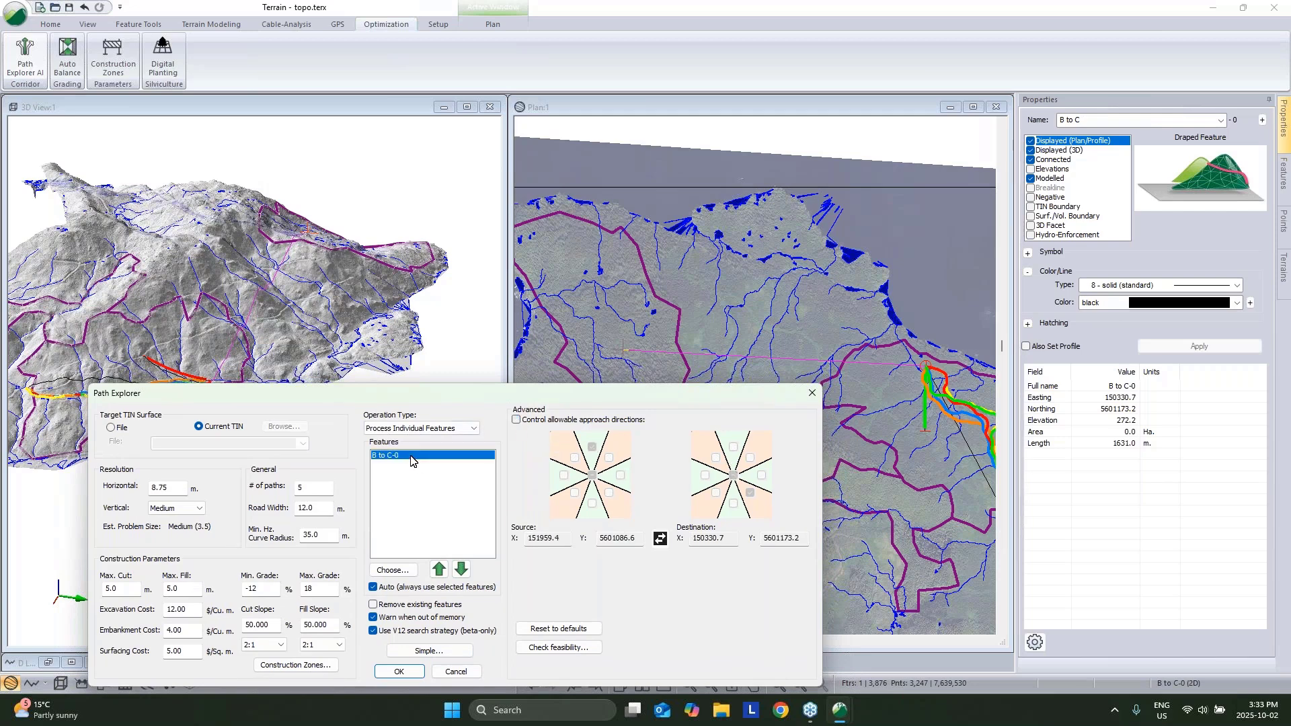
{"action": "left_click", "coordinate": [517, 420]}
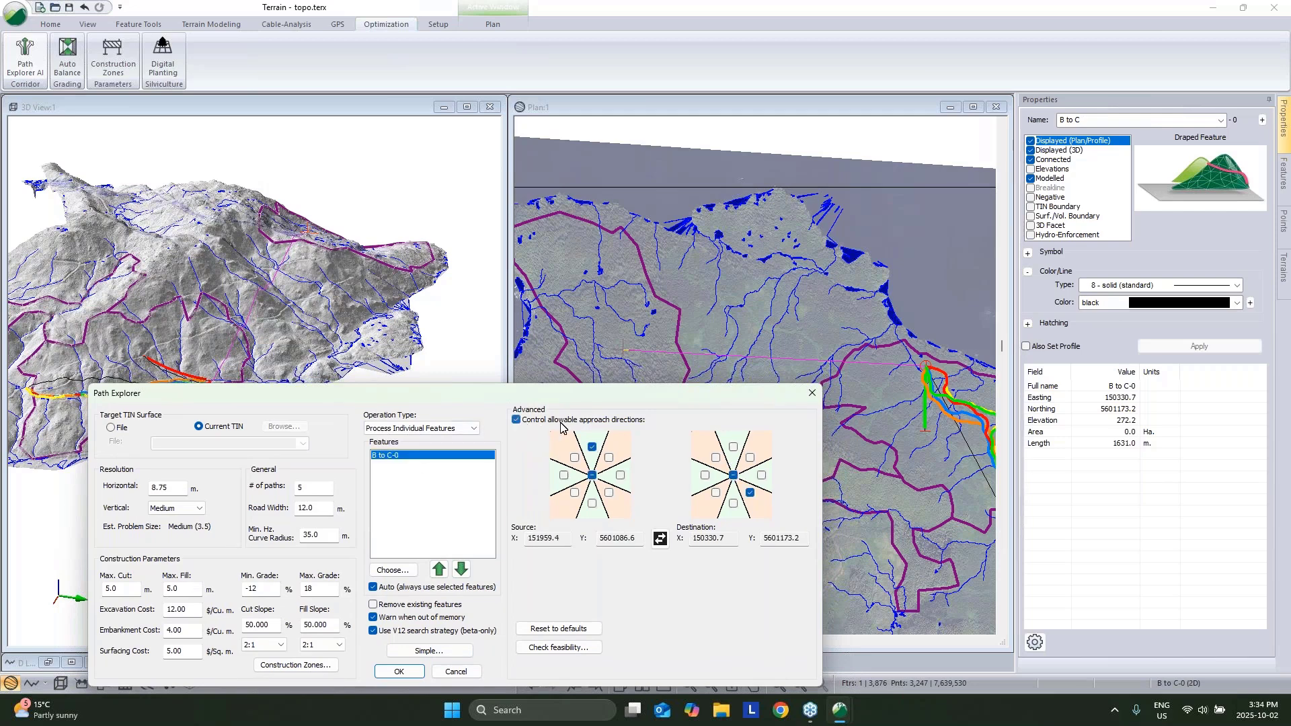
{"action": "left_click", "coordinate": [732, 476]}
{"action": "left_click", "coordinate": [733, 475]}
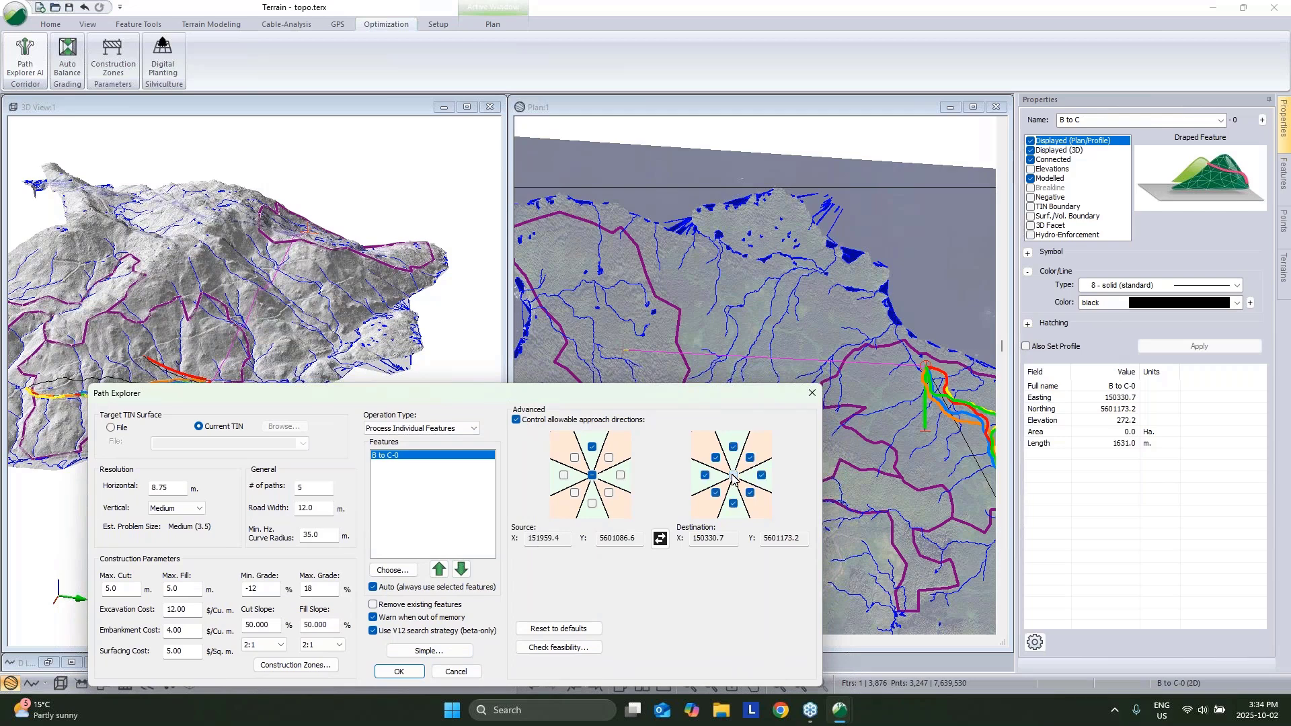
{"action": "left_click", "coordinate": [591, 475]}
{"action": "left_click", "coordinate": [574, 458]}
{"action": "left_click", "coordinate": [563, 475]}
Step: Run the Path Explorer search for B to C-0, stop it once multiple paths are found, and accept the solutions
{"action": "left_click_drag", "start_coordinate": [613, 397], "coordinate": [638, 355]}
{"action": "left_click_drag", "start_coordinate": [675, 263], "coordinate": [686, 219]}
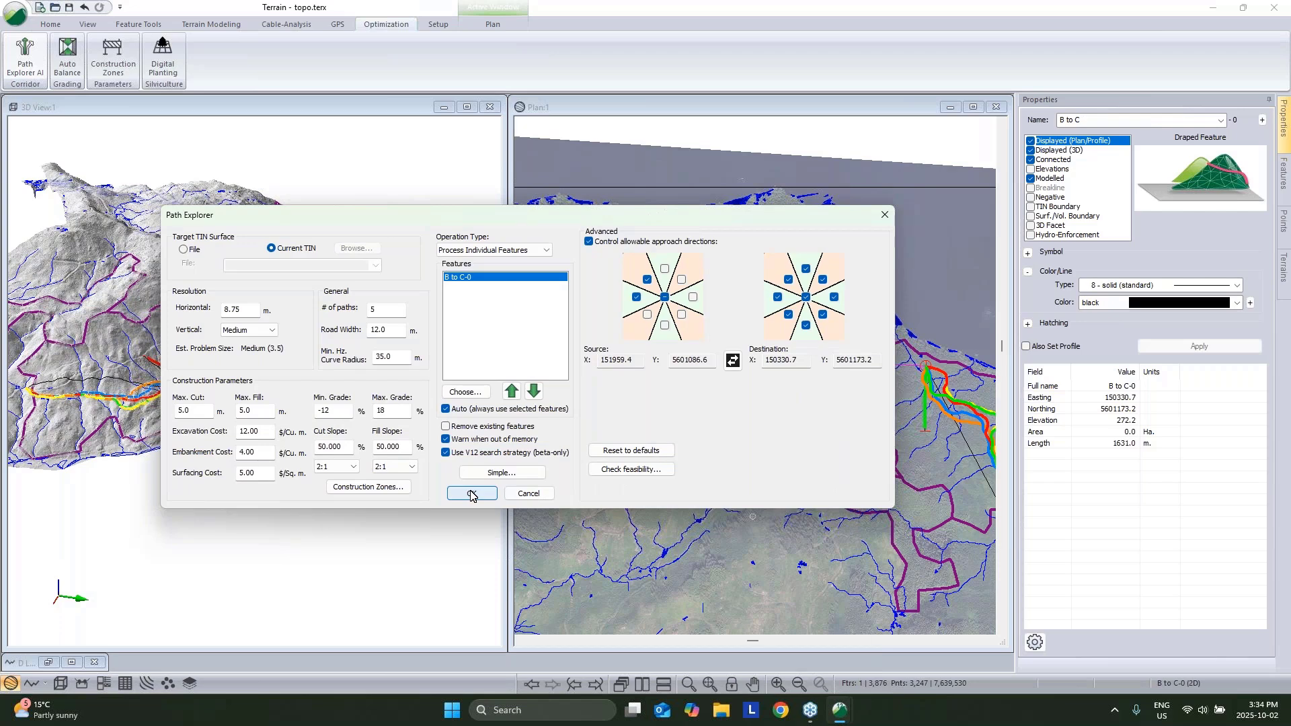
{"action": "left_click", "coordinate": [473, 496]}
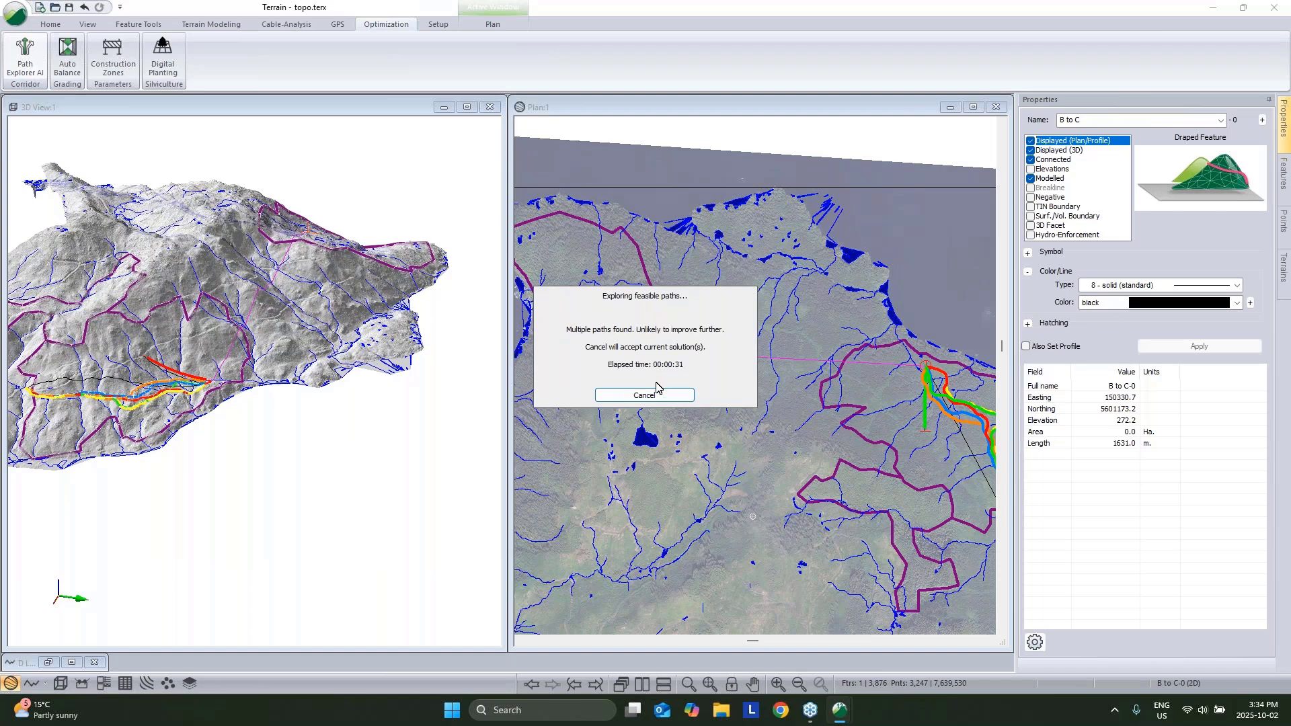
{"action": "left_click", "coordinate": [662, 397]}
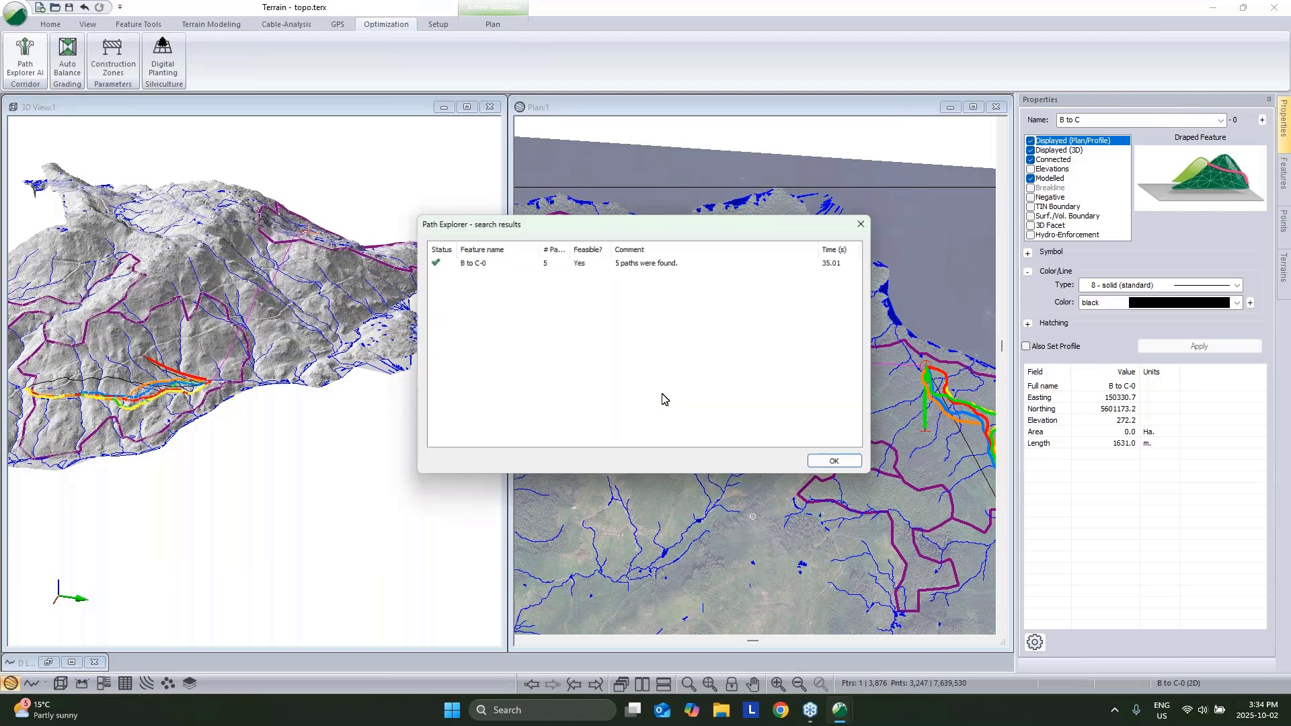
{"action": "left_click", "coordinate": [856, 471]}
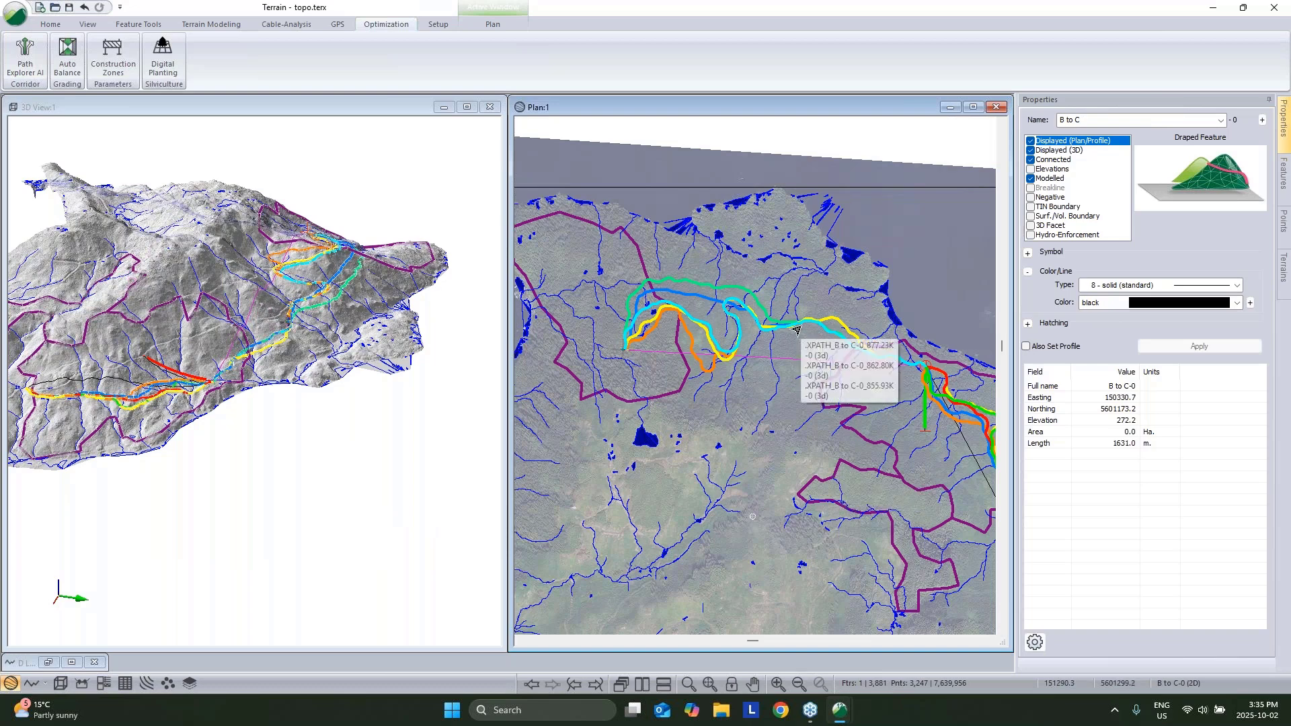
Step: Examine the B to C candidate paths, their switchbacks and stream crossings into the western harvest block in 3D
{"action": "left_click", "coordinate": [302, 350]}
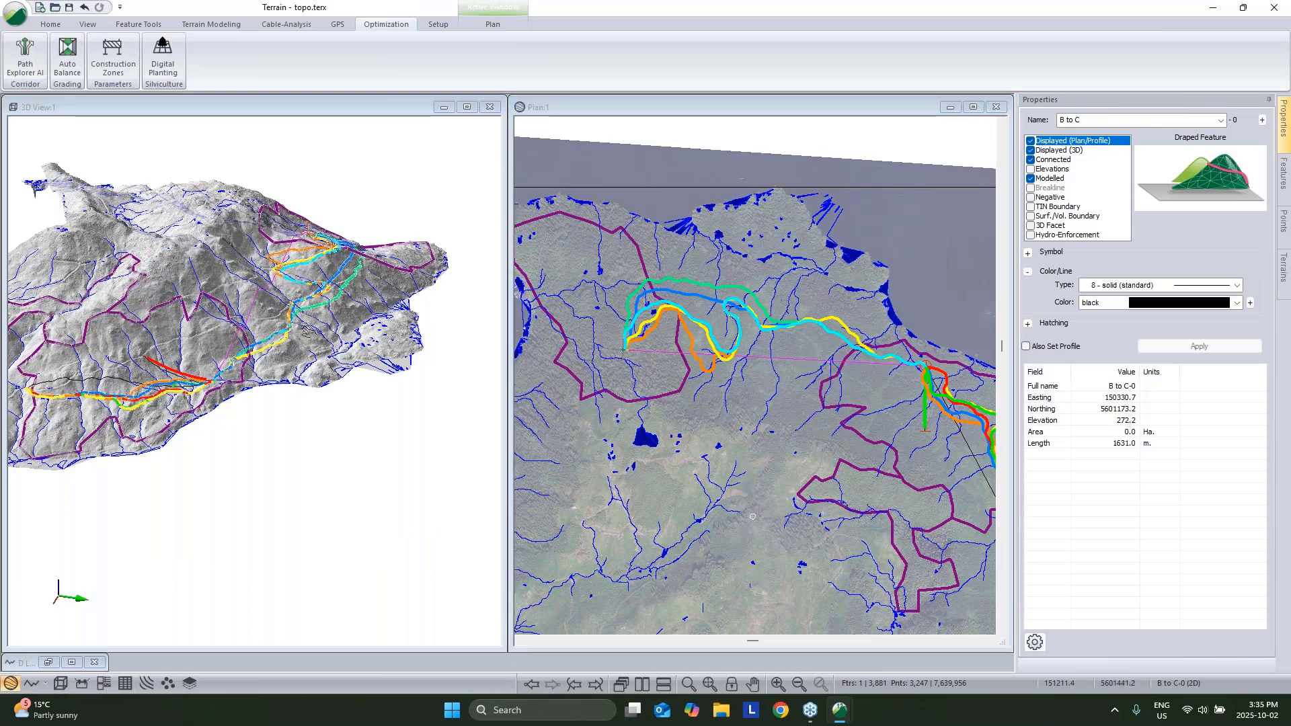
{"action": "left_click_drag", "start_coordinate": [308, 352], "coordinate": [316, 359]}
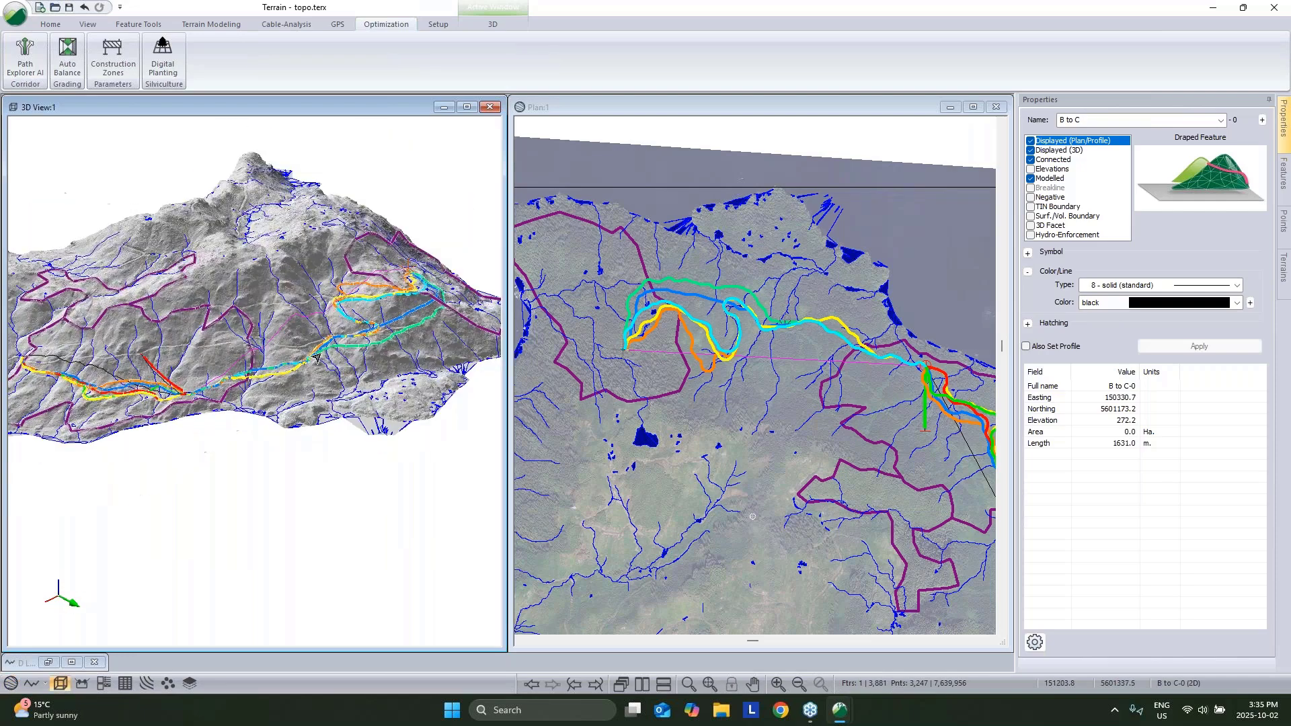
{"action": "scroll", "coordinate": [317, 359], "scroll_direction": "up", "scroll_amount": 2}
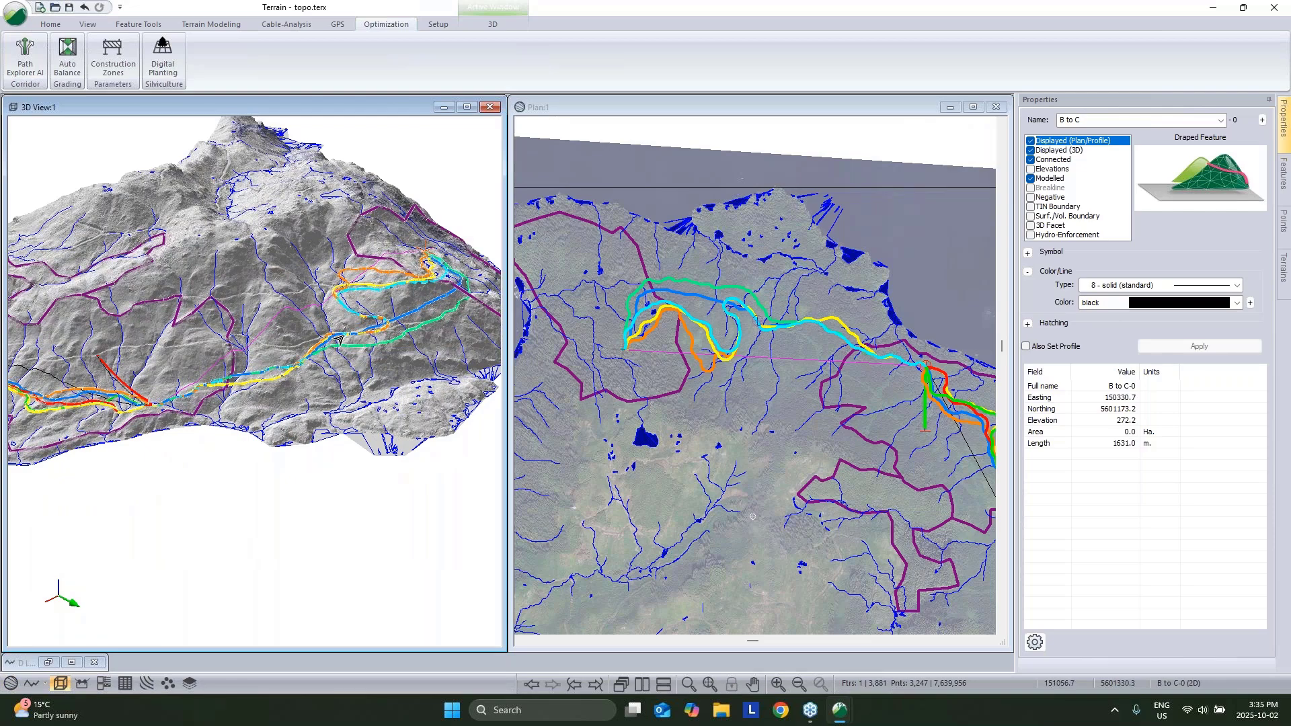
{"action": "scroll", "coordinate": [378, 327], "scroll_direction": "up", "scroll_amount": 5}
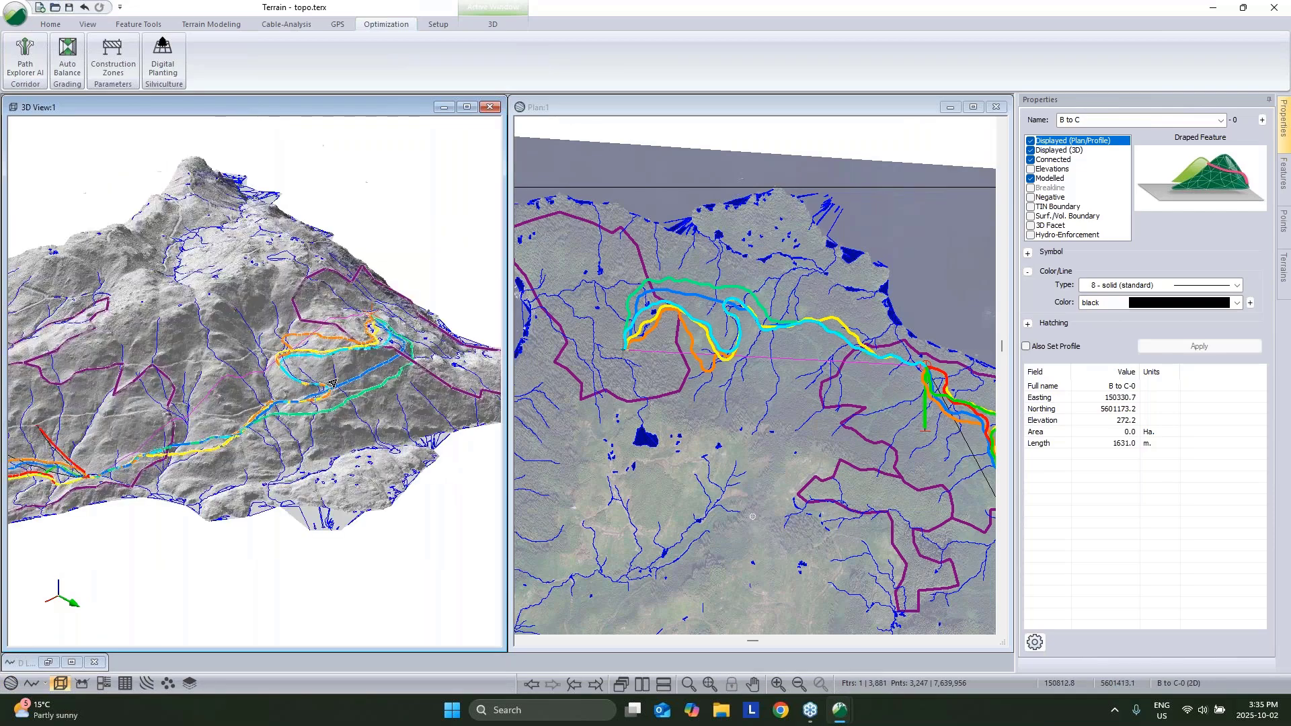
{"action": "middle_click_drag", "start_coordinate": [122, 471], "coordinate": [131, 536]}
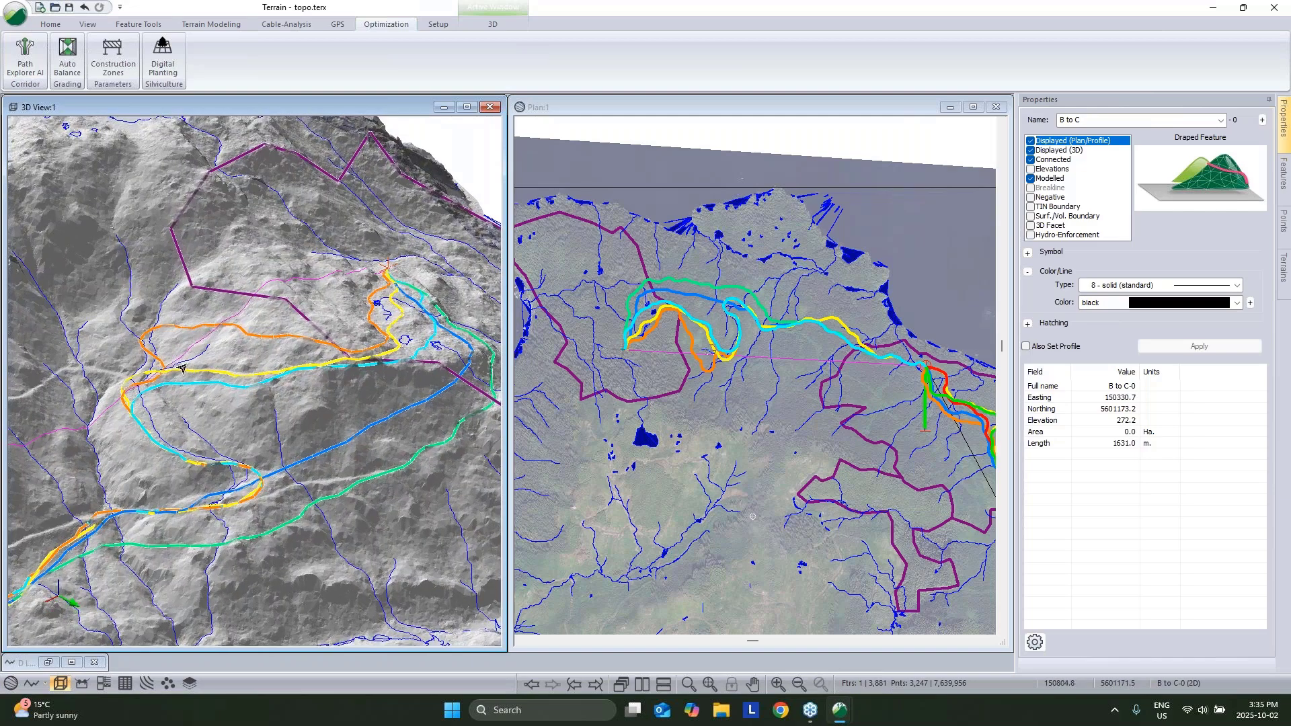
{"action": "scroll", "coordinate": [184, 369], "scroll_direction": "up", "scroll_amount": 1}
{"action": "scroll", "coordinate": [183, 369], "scroll_direction": "up", "scroll_amount": 2}
{"action": "left_click_drag", "start_coordinate": [251, 403], "coordinate": [410, 267]}
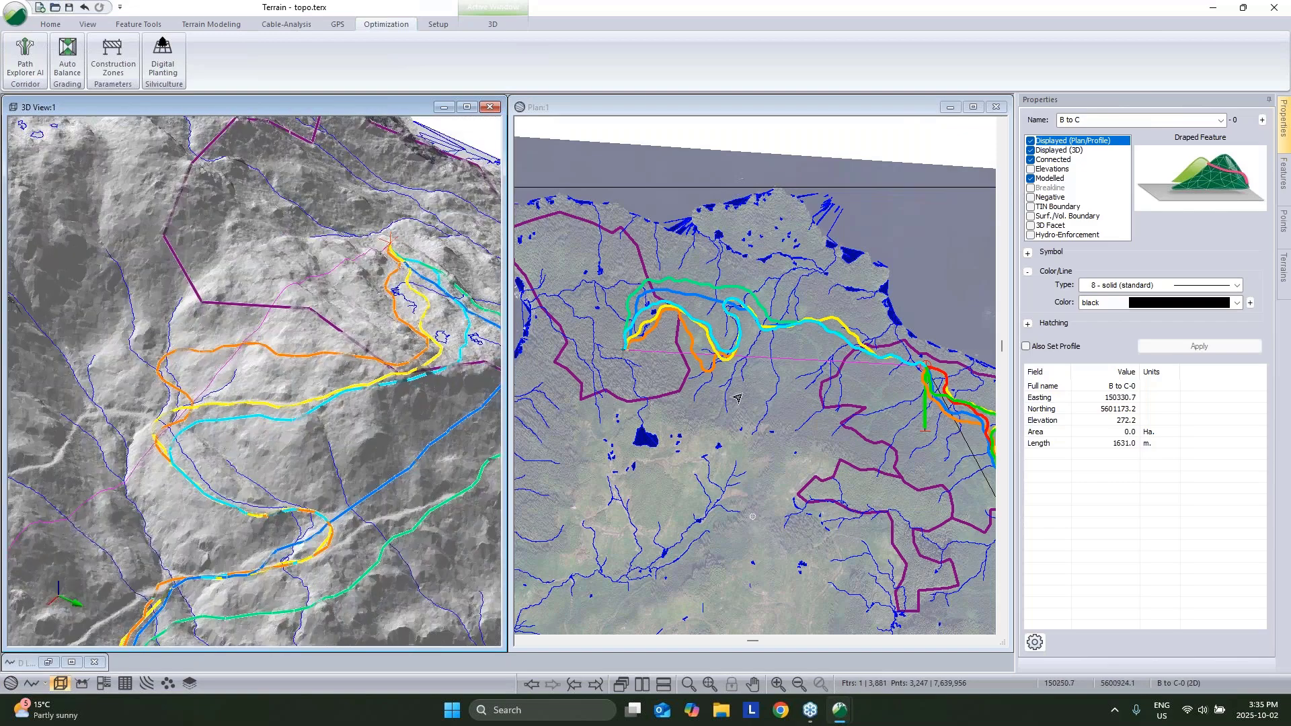
Step: Select the candidate path .XPATH_A to B-0_233.32K in the plan view
{"action": "middle_click_drag", "start_coordinate": [976, 438], "coordinate": [925, 397]}
{"action": "scroll", "coordinate": [925, 397], "scroll_direction": "up", "scroll_amount": 2}
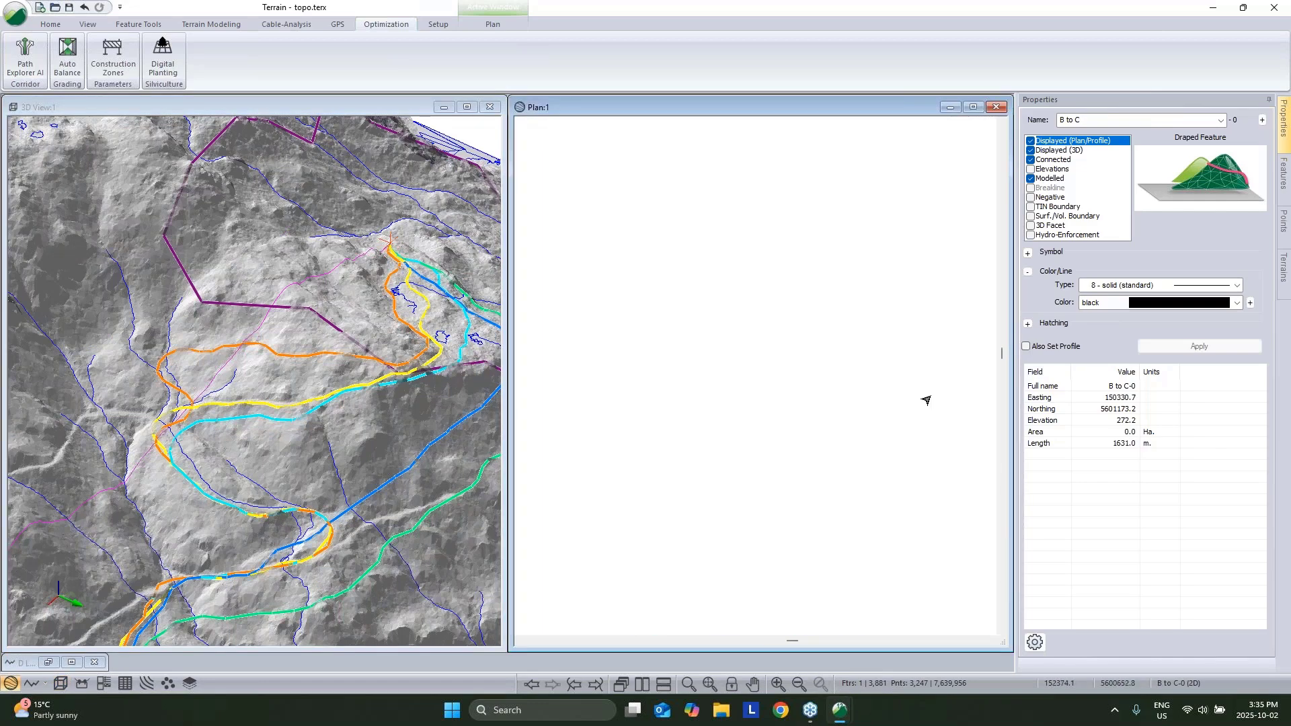
{"action": "scroll", "coordinate": [847, 315], "scroll_direction": "up", "scroll_amount": 2}
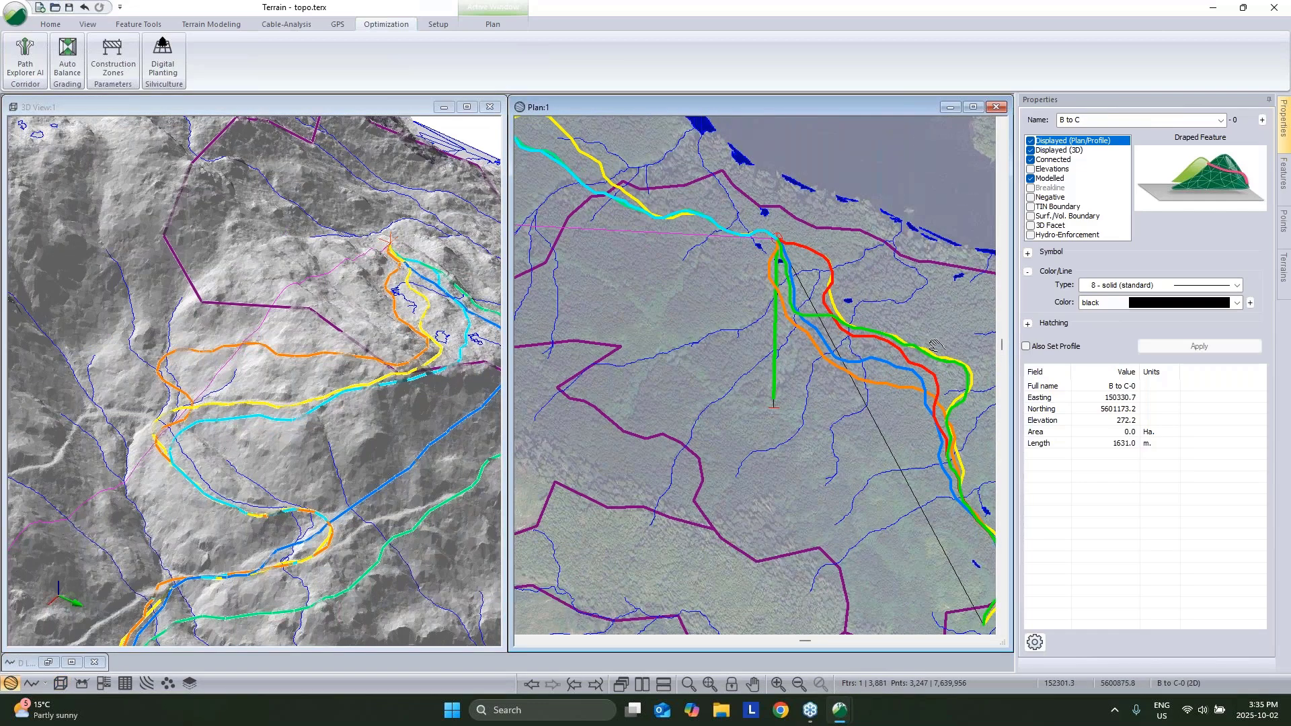
{"action": "left_click", "coordinate": [900, 407]}
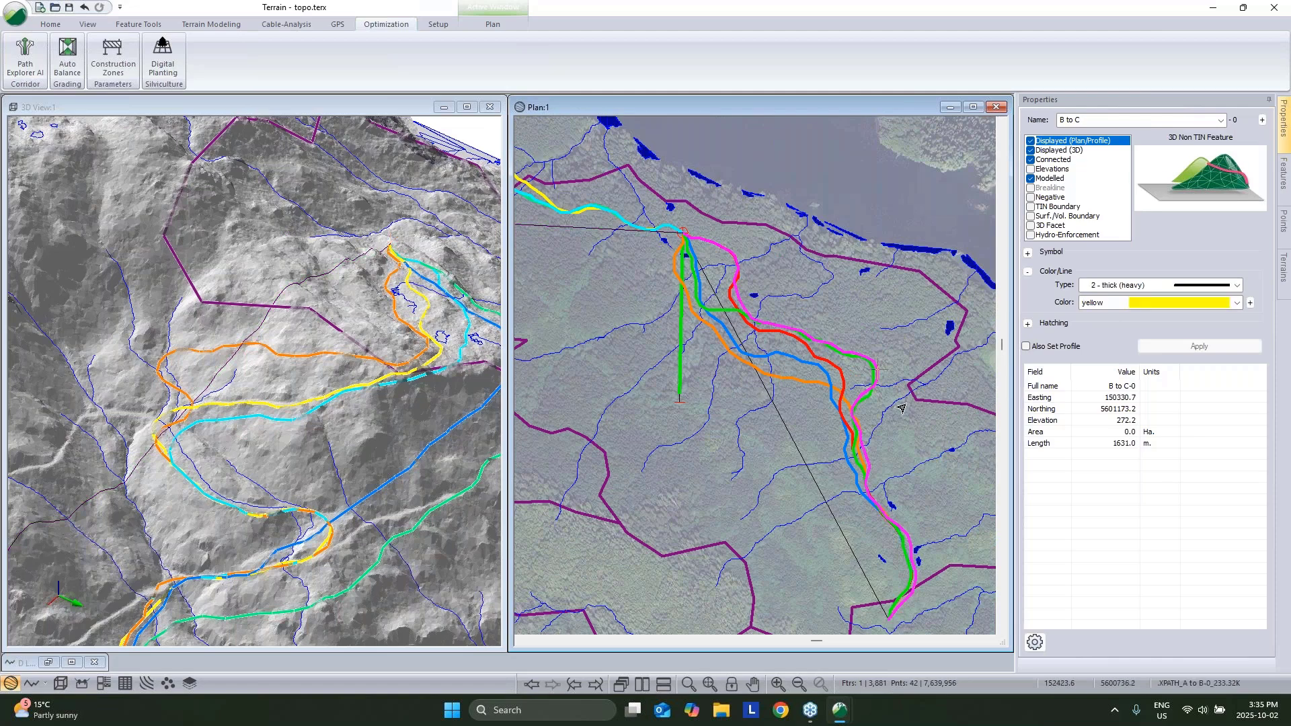
{"action": "scroll", "coordinate": [783, 425], "scroll_direction": "down", "scroll_amount": 1}
{"action": "middle_click_drag", "start_coordinate": [791, 420], "coordinate": [817, 371]}
{"action": "scroll", "coordinate": [817, 371], "scroll_direction": "down", "scroll_amount": 1}
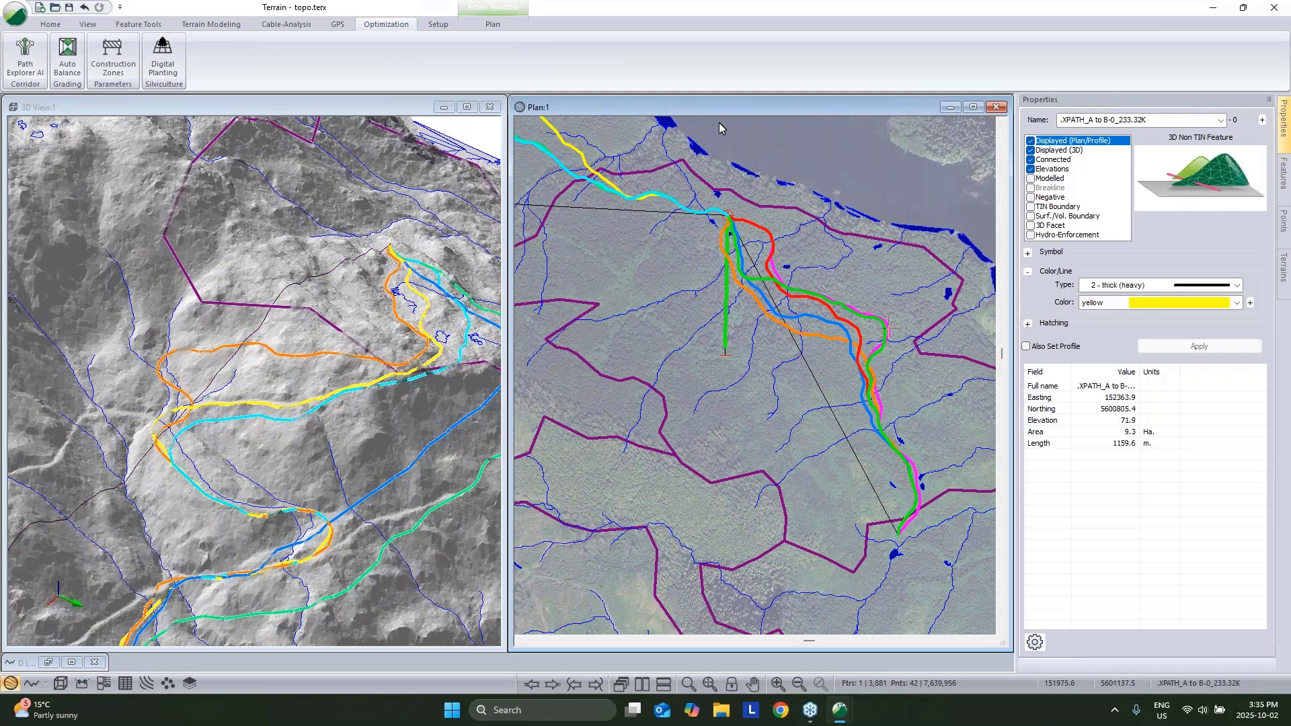
Step: Save topo.terx, reload the modified external files in Landing.terx and minimise that window
{"action": "left_click", "coordinate": [67, 6]}
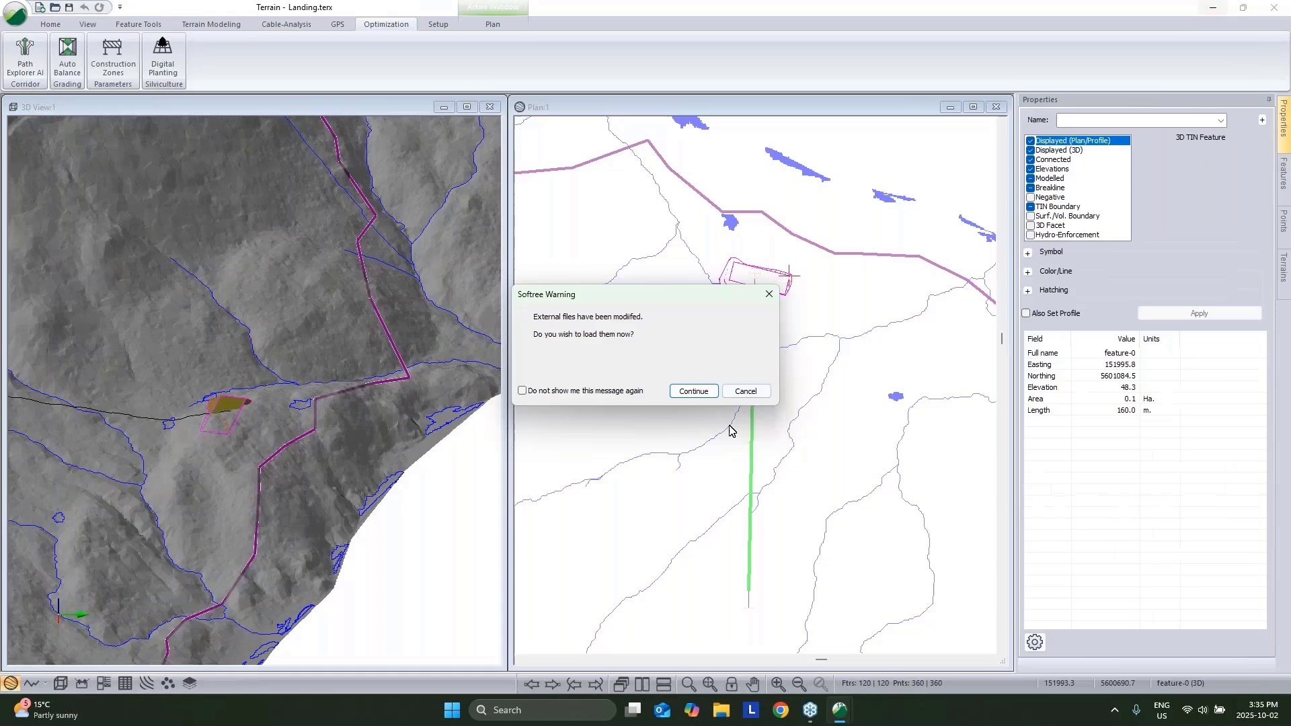
{"action": "left_click", "coordinate": [694, 391]}
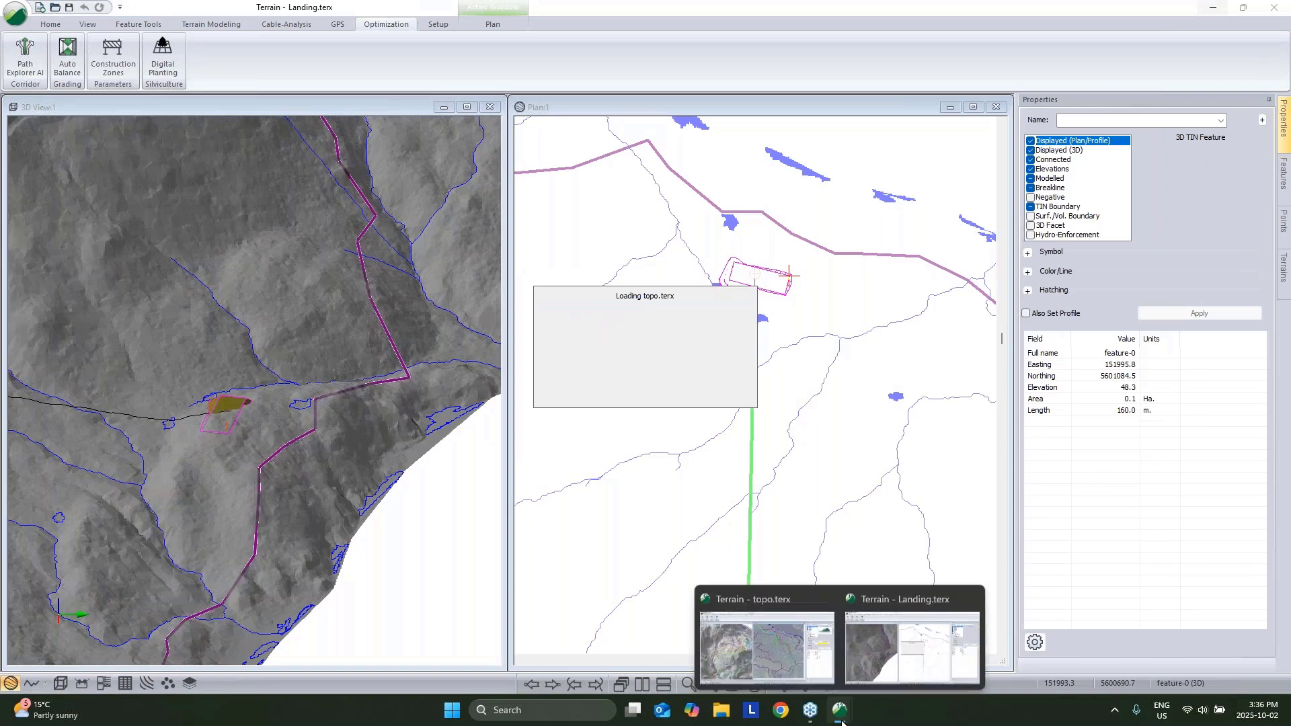
{"action": "left_click", "coordinate": [1216, 11]}
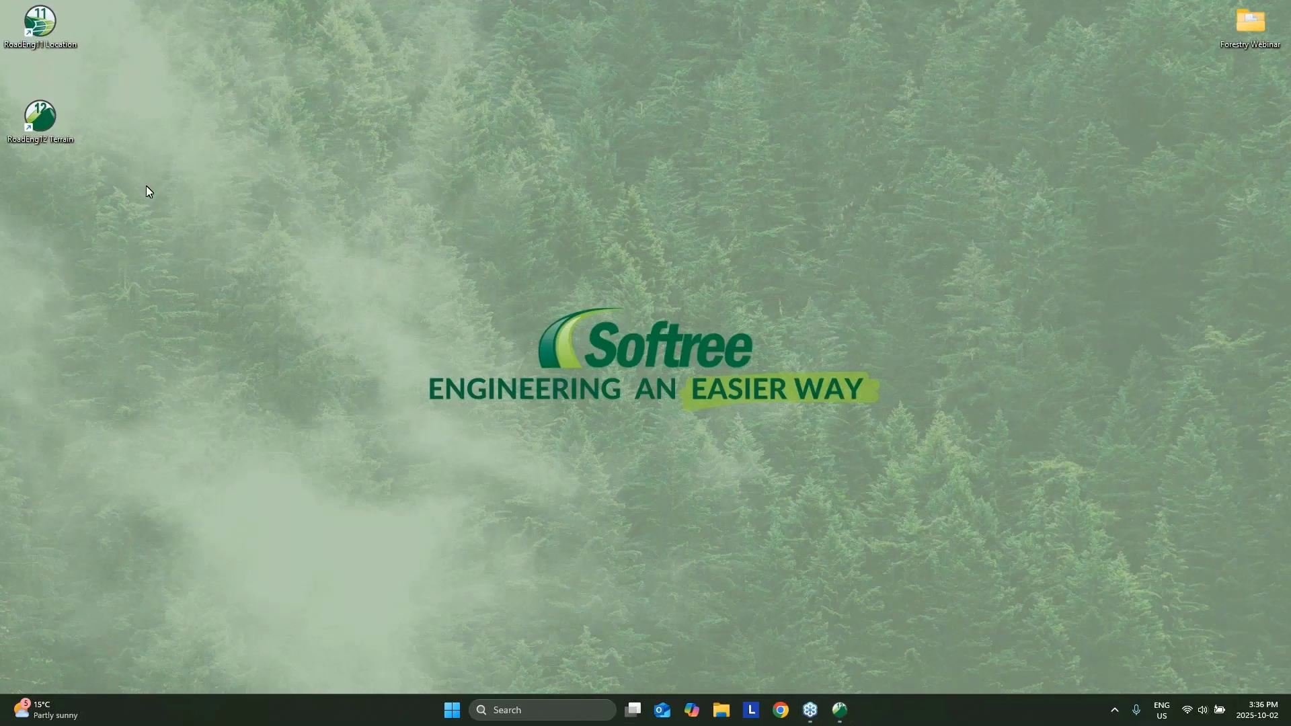
Step: Switch to Location and start a new design using topo.terx from the Forestry Webinar folder as the original ground terrain
{"action": "double_click", "coordinate": [38, 27]}
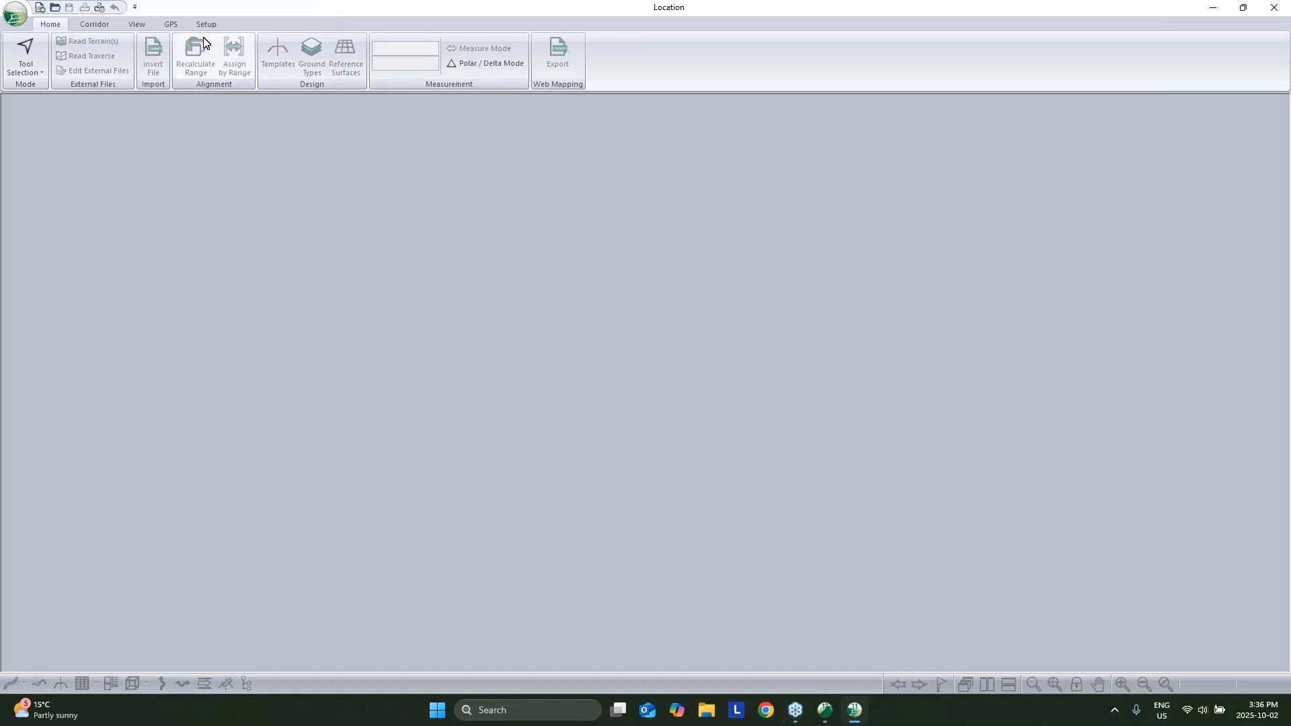
{"action": "left_click", "coordinate": [17, 25]}
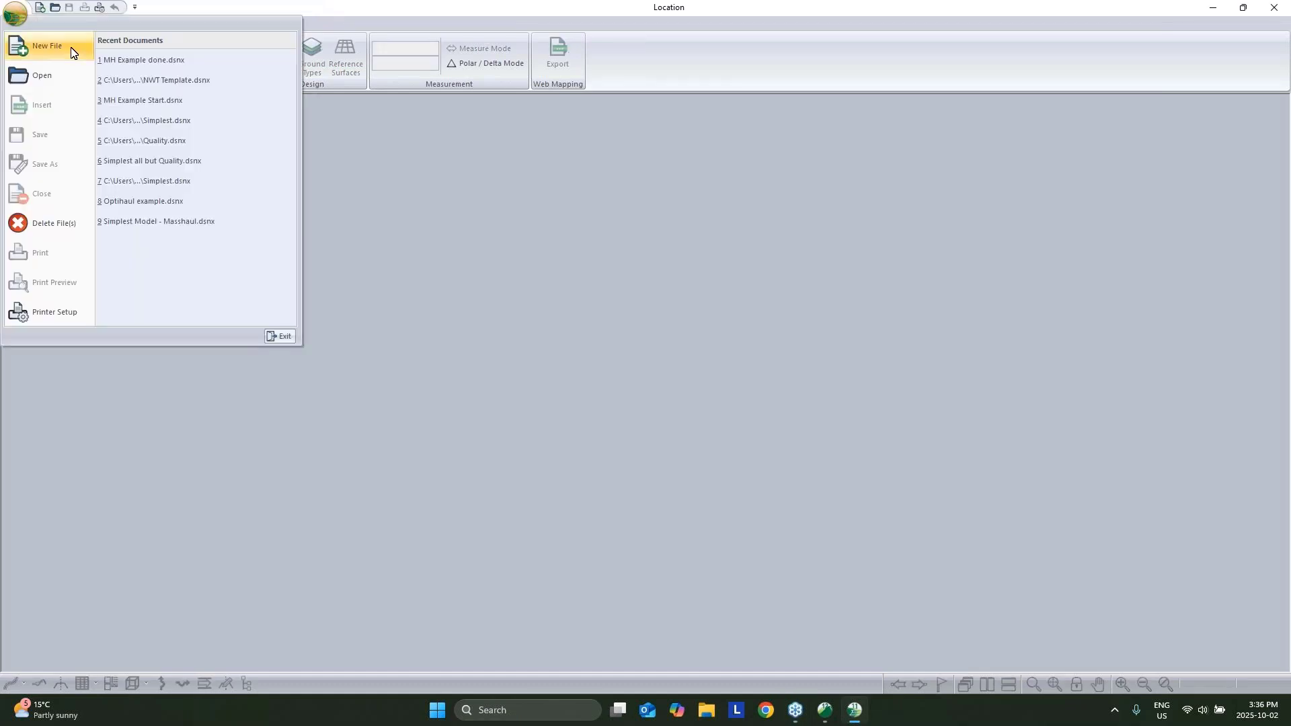
{"action": "left_click", "coordinate": [67, 47]}
{"action": "left_click", "coordinate": [702, 303]}
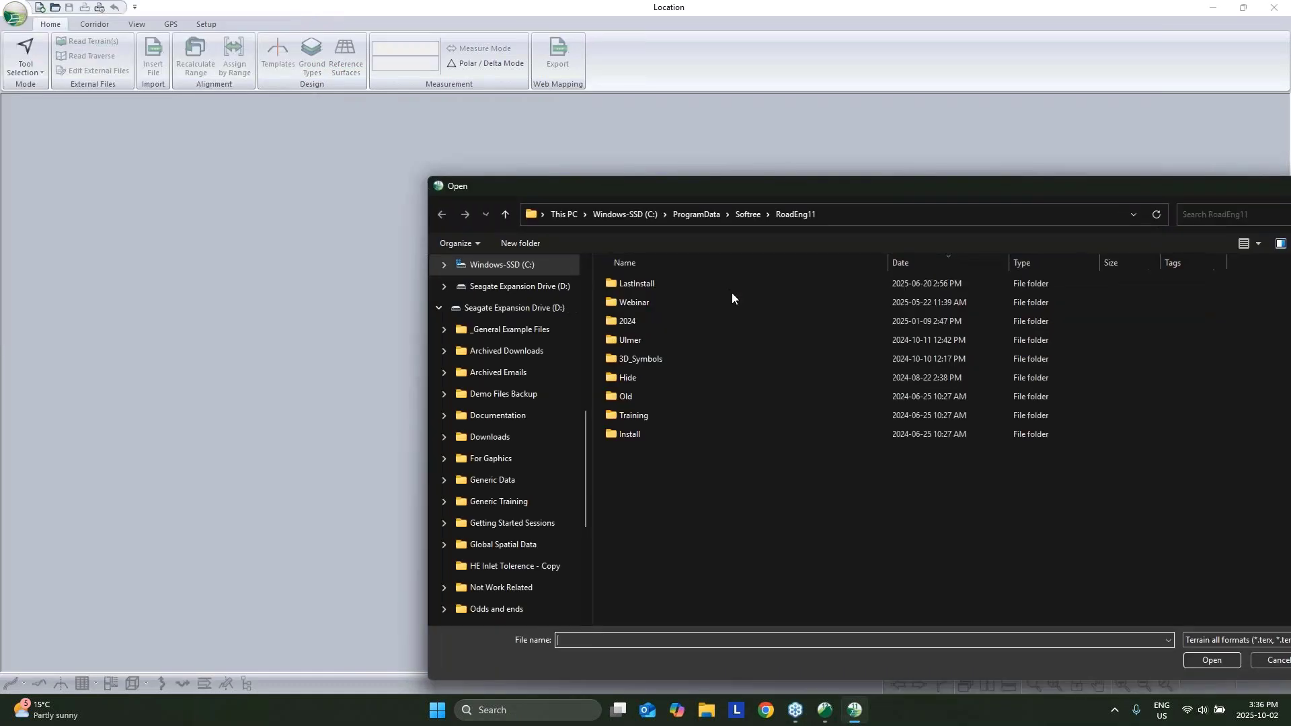
{"action": "scroll", "coordinate": [474, 323], "scroll_direction": "up", "scroll_amount": 10}
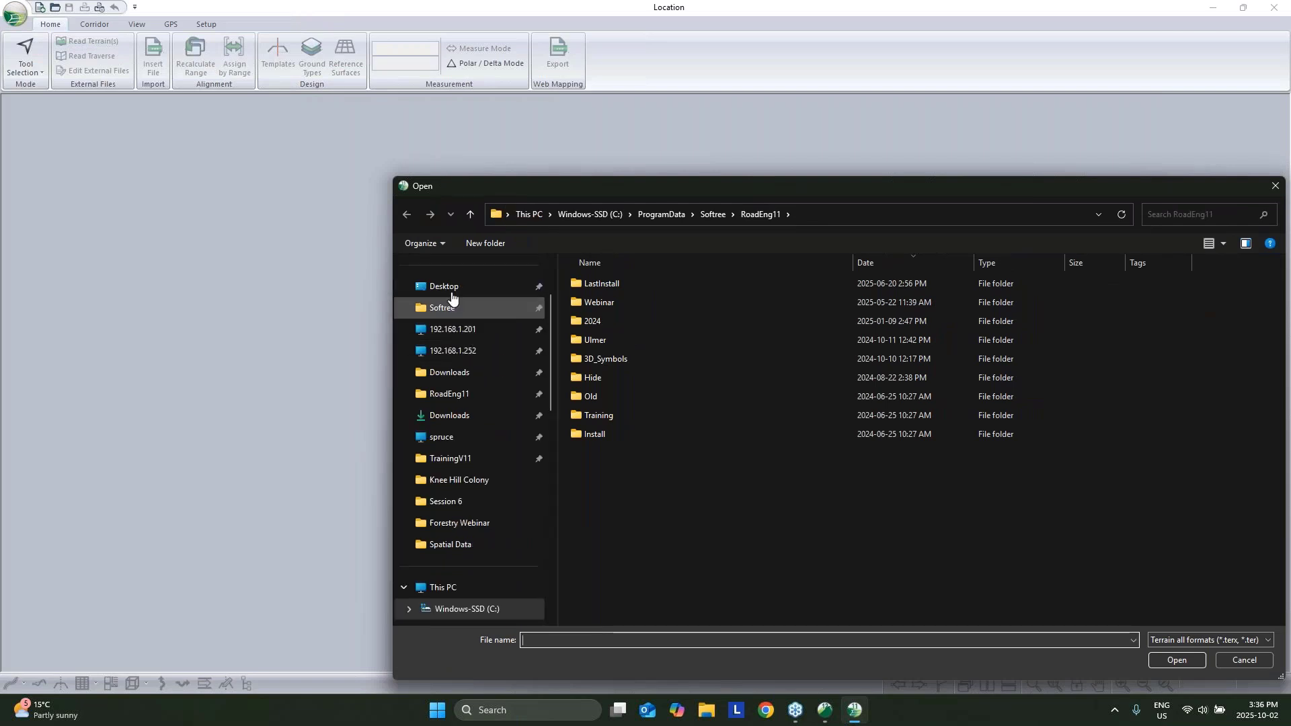
{"action": "left_click", "coordinate": [451, 288]}
{"action": "double_click", "coordinate": [607, 325]}
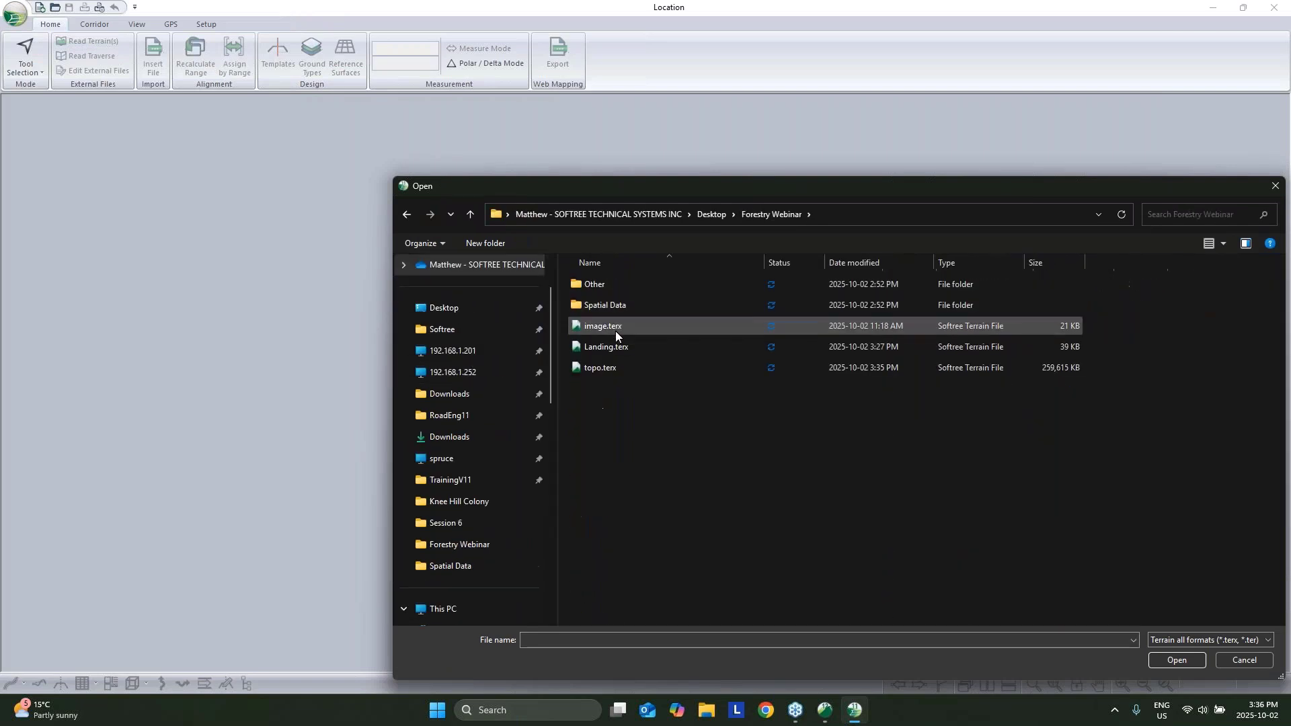
{"action": "left_click", "coordinate": [612, 370]}
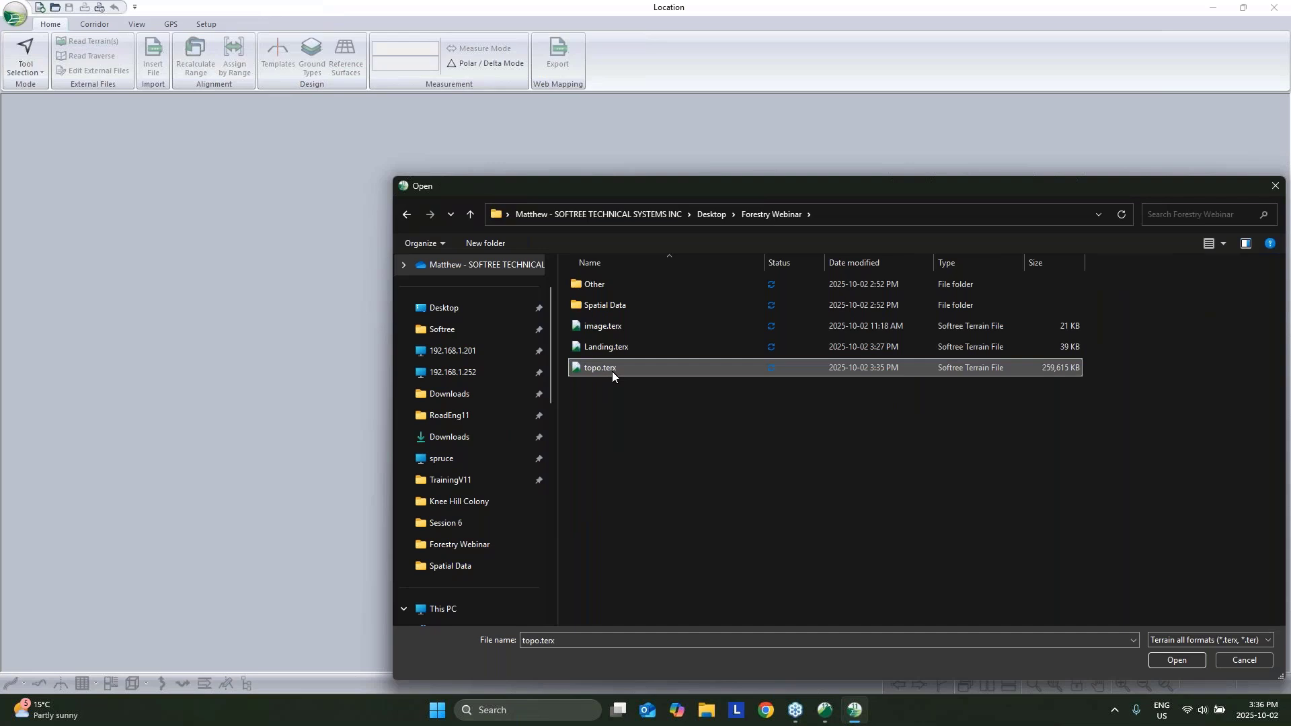
{"action": "left_click", "coordinate": [1176, 661]}
Step: Use the terrain feature .XPATH_A to B-0_233.32K as the initial alignment and finish the new design setup
{"action": "left_click", "coordinate": [726, 437]}
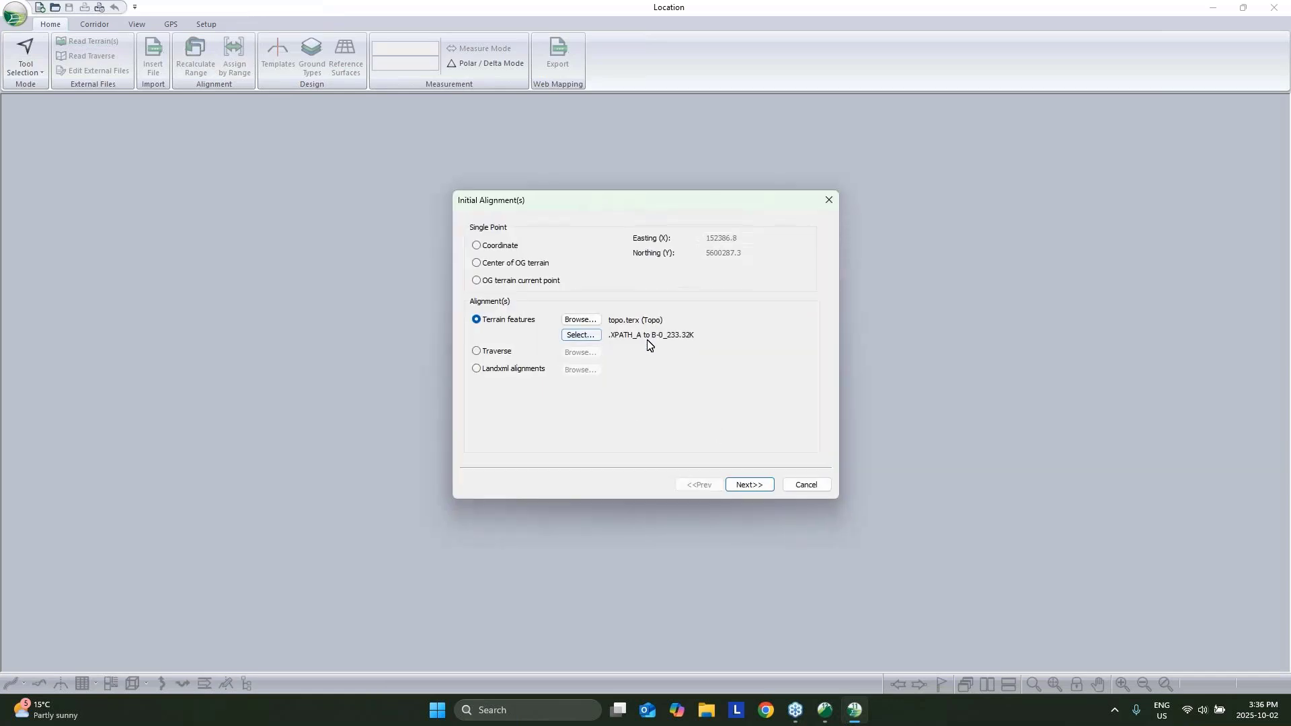
{"action": "left_click", "coordinate": [758, 484]}
{"action": "left_click", "coordinate": [765, 484]}
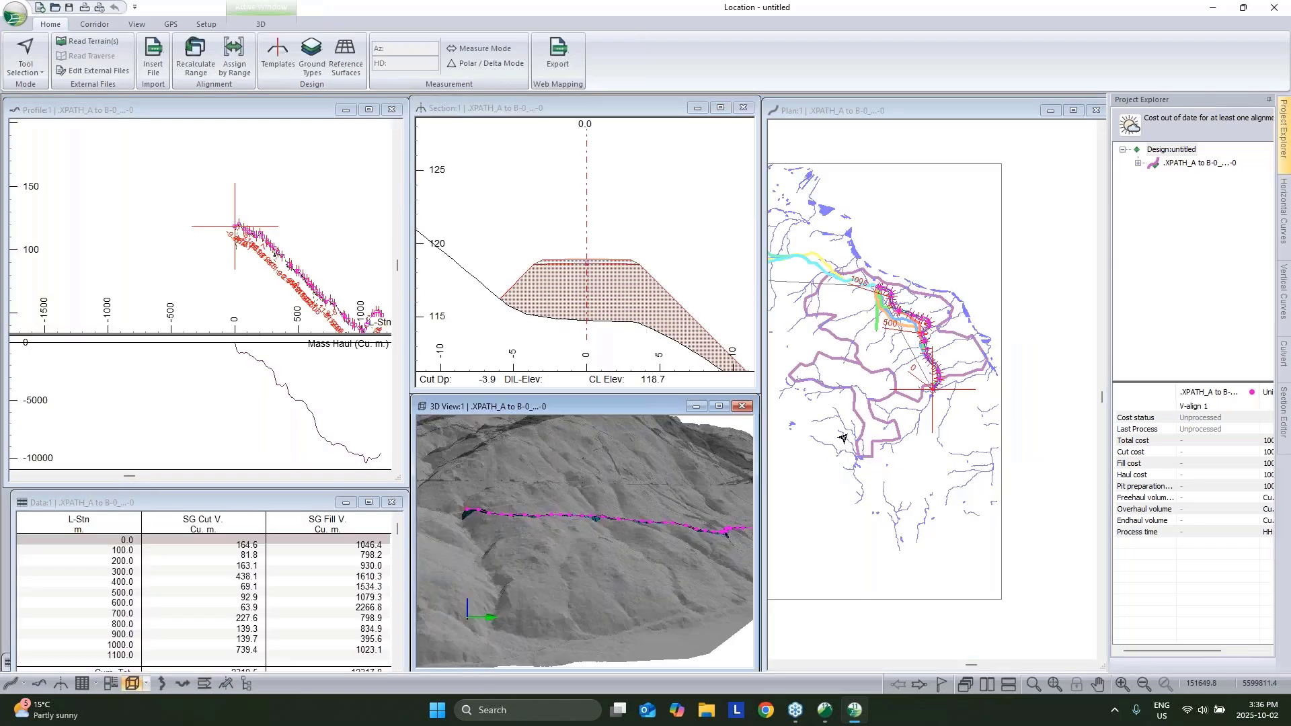
Step: Lower the profile's first vertical IP at station 0 onto the existing ground, at about 114.7 m elevation
{"action": "middle_click_drag", "start_coordinate": [332, 283], "coordinate": [206, 232]}
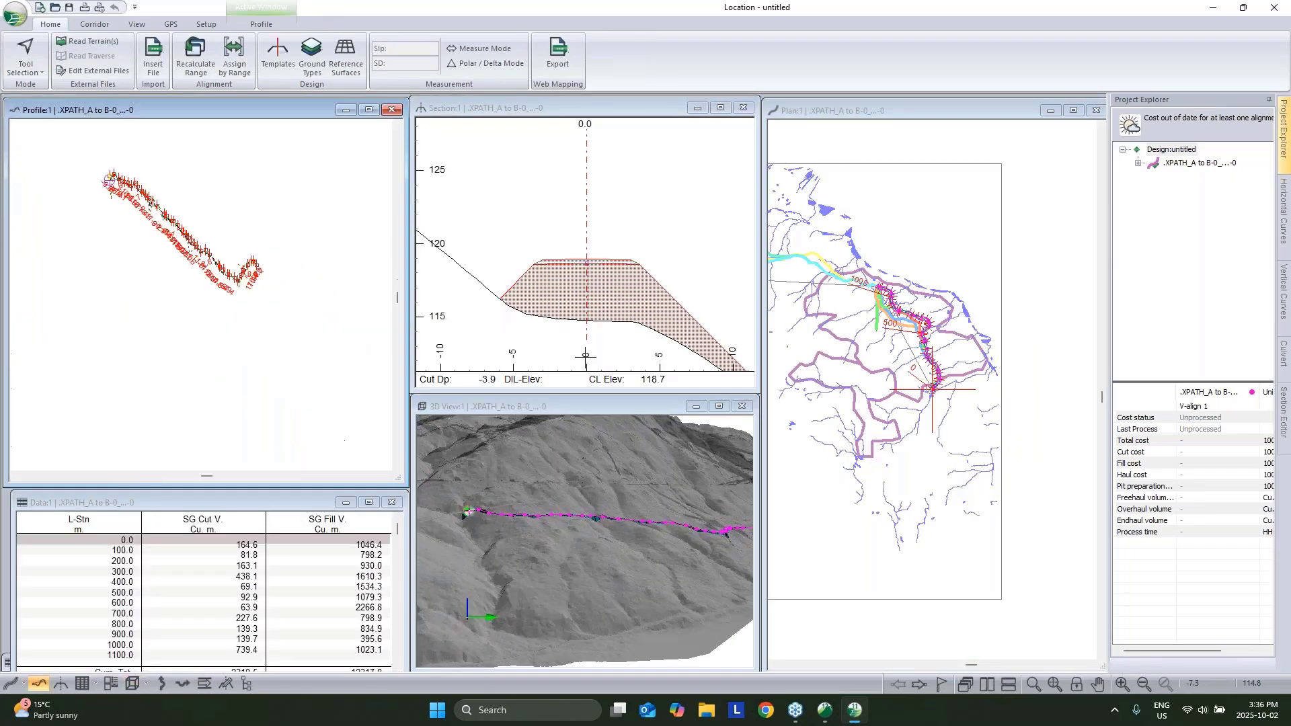
{"action": "scroll", "coordinate": [938, 355], "scroll_direction": "up", "scroll_amount": 2}
{"action": "left_click_drag", "start_coordinate": [615, 508], "coordinate": [476, 525]}
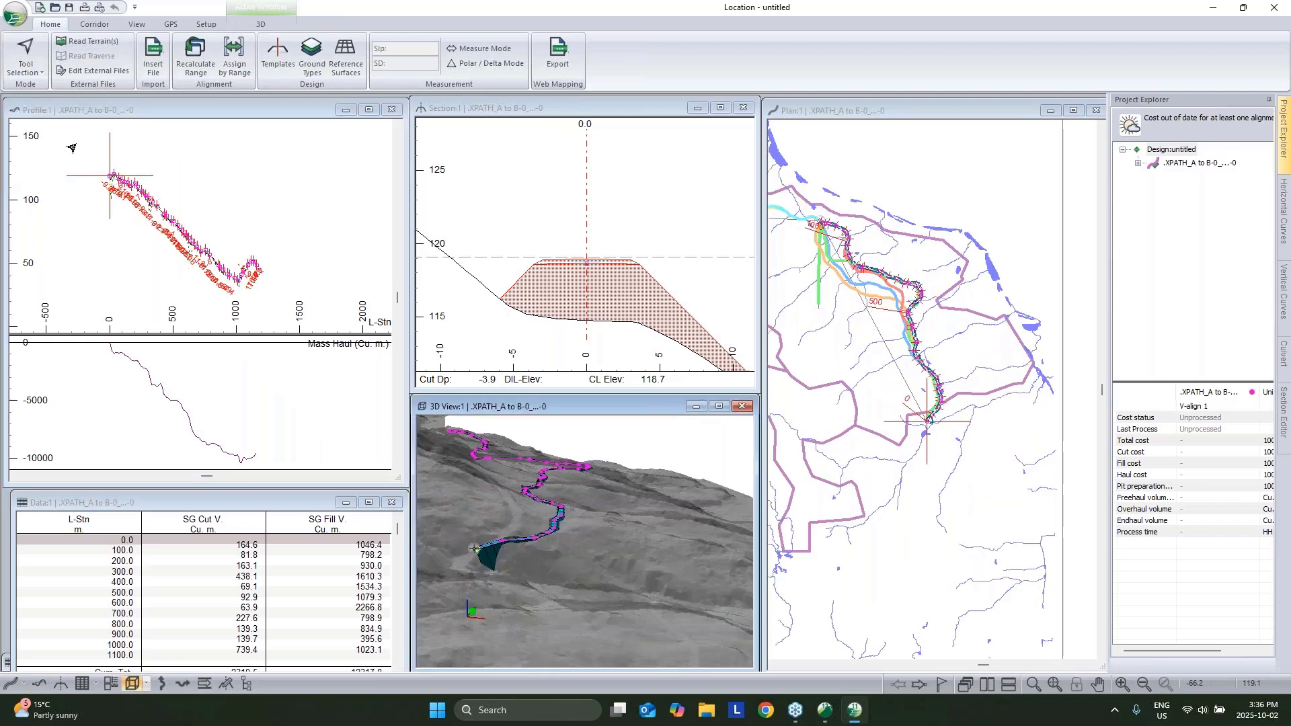
{"action": "scroll", "coordinate": [101, 196], "scroll_direction": "up", "scroll_amount": 3}
{"action": "right_click", "coordinate": [118, 195]}
{"action": "left_click", "coordinate": [150, 217]}
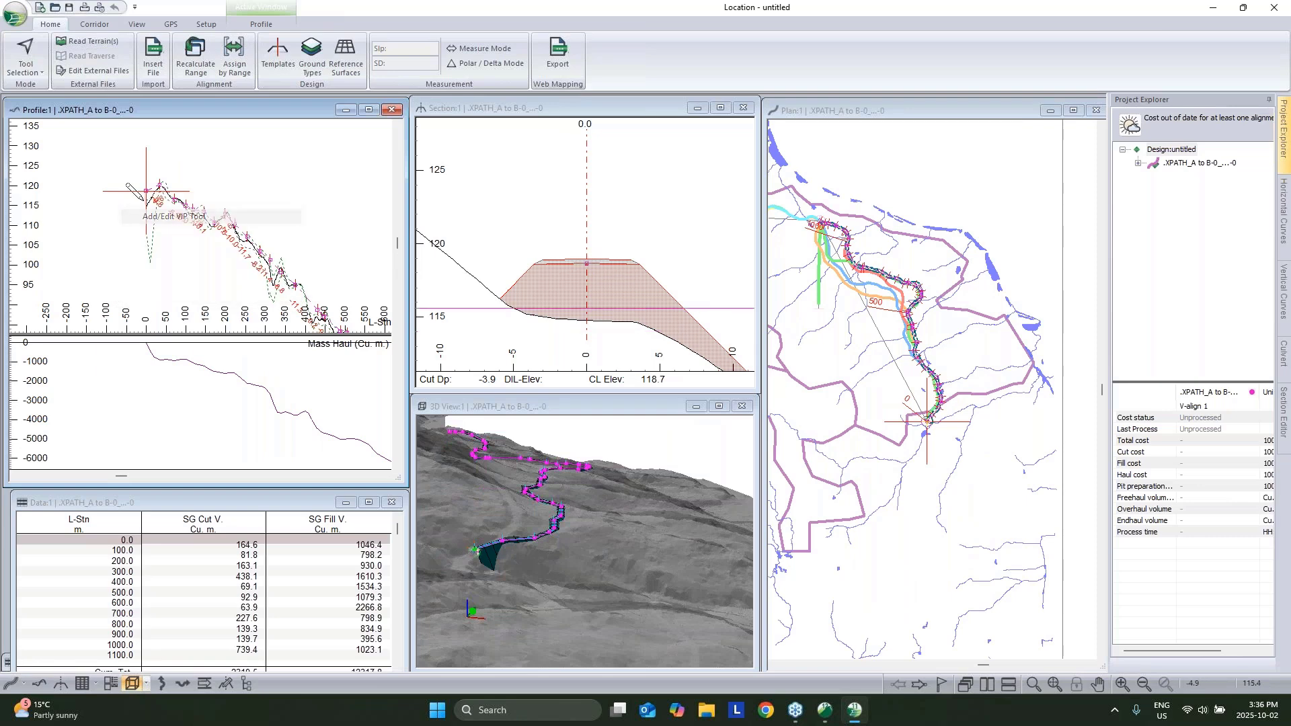
{"action": "left_click_drag", "start_coordinate": [143, 205], "coordinate": [143, 206]}
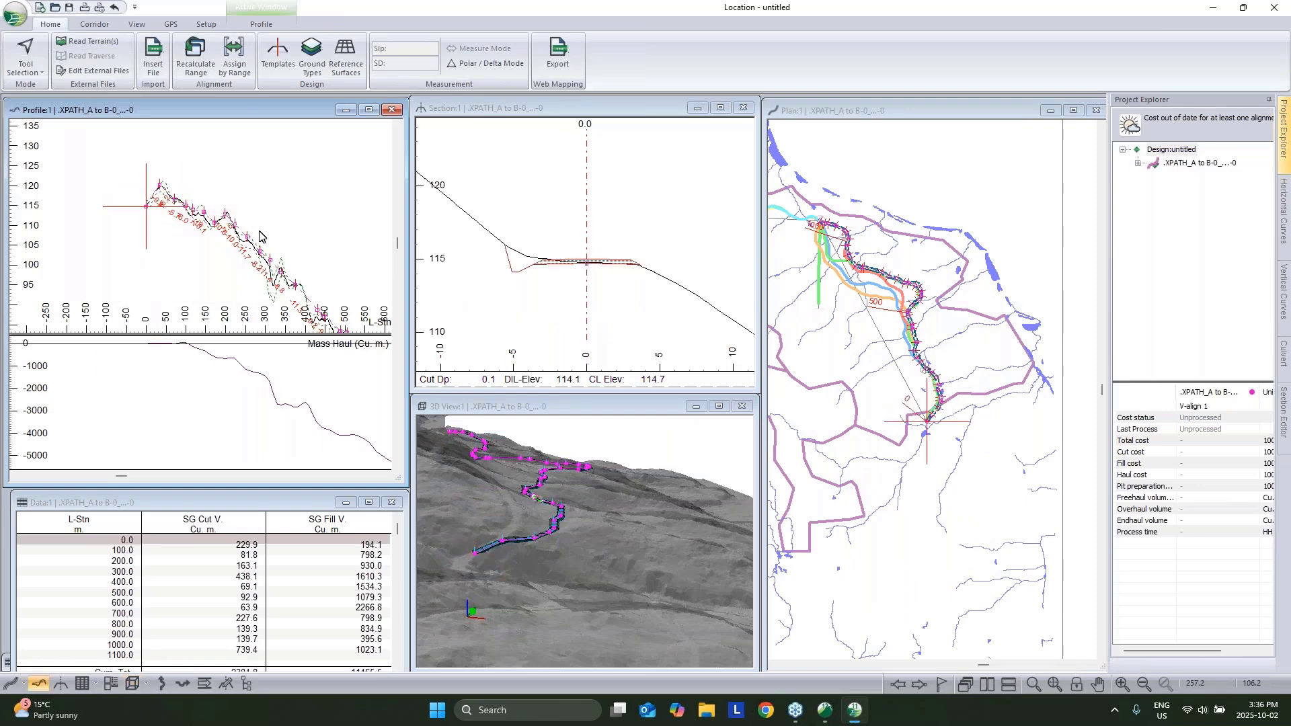
{"action": "right_click", "coordinate": [261, 235]}
{"action": "left_click", "coordinate": [294, 249]}
Step: Convert the horizontal polyline to an alignment with curves, using a 5.0 m maximum offset and automatic IP limits, and accept the best solution
{"action": "middle_click_drag", "start_coordinate": [911, 387], "coordinate": [930, 432]}
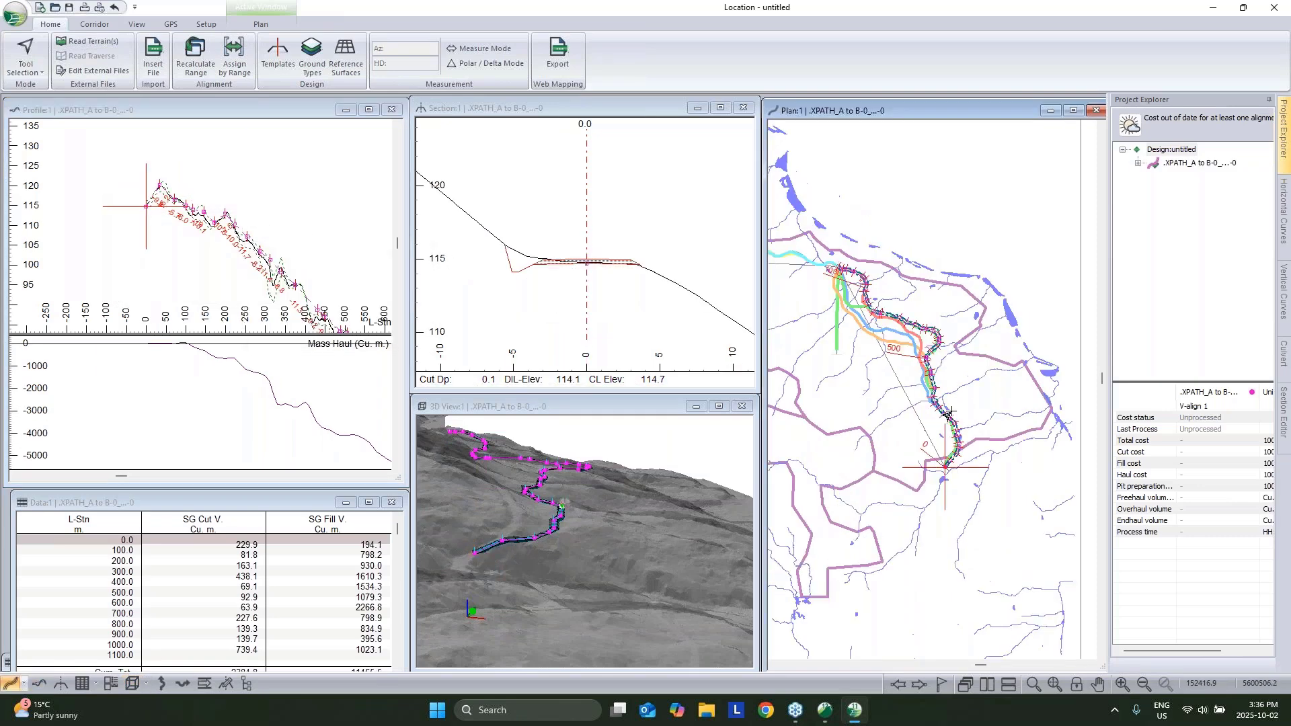
{"action": "scroll", "coordinate": [938, 410], "scroll_direction": "up", "scroll_amount": 1}
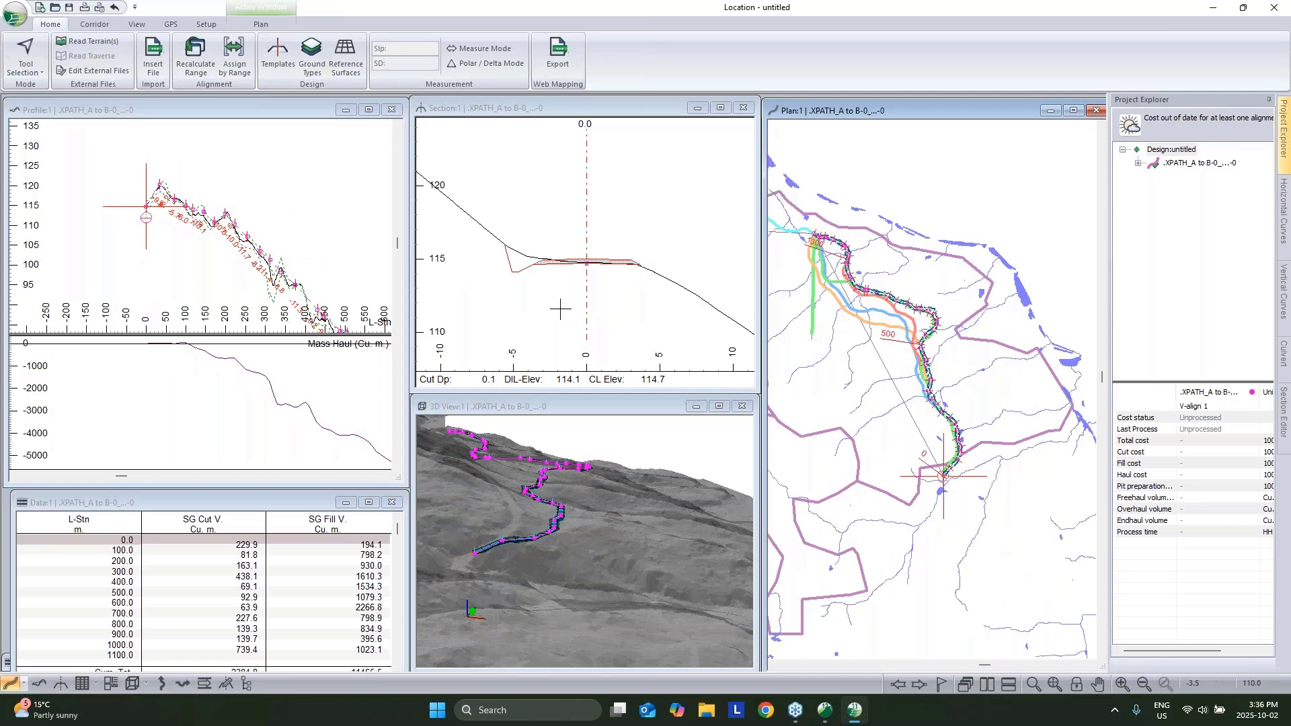
{"action": "left_click", "coordinate": [94, 24]}
{"action": "left_click", "coordinate": [298, 54]}
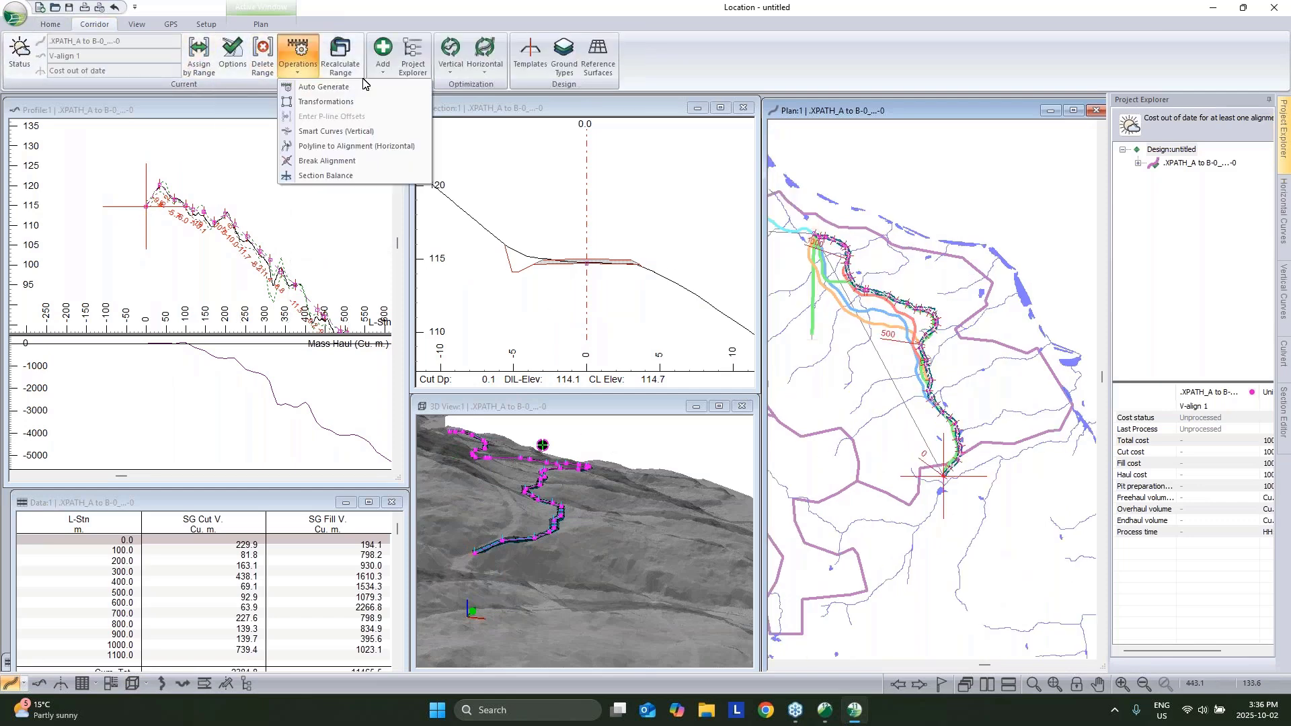
{"action": "left_click", "coordinate": [368, 147]}
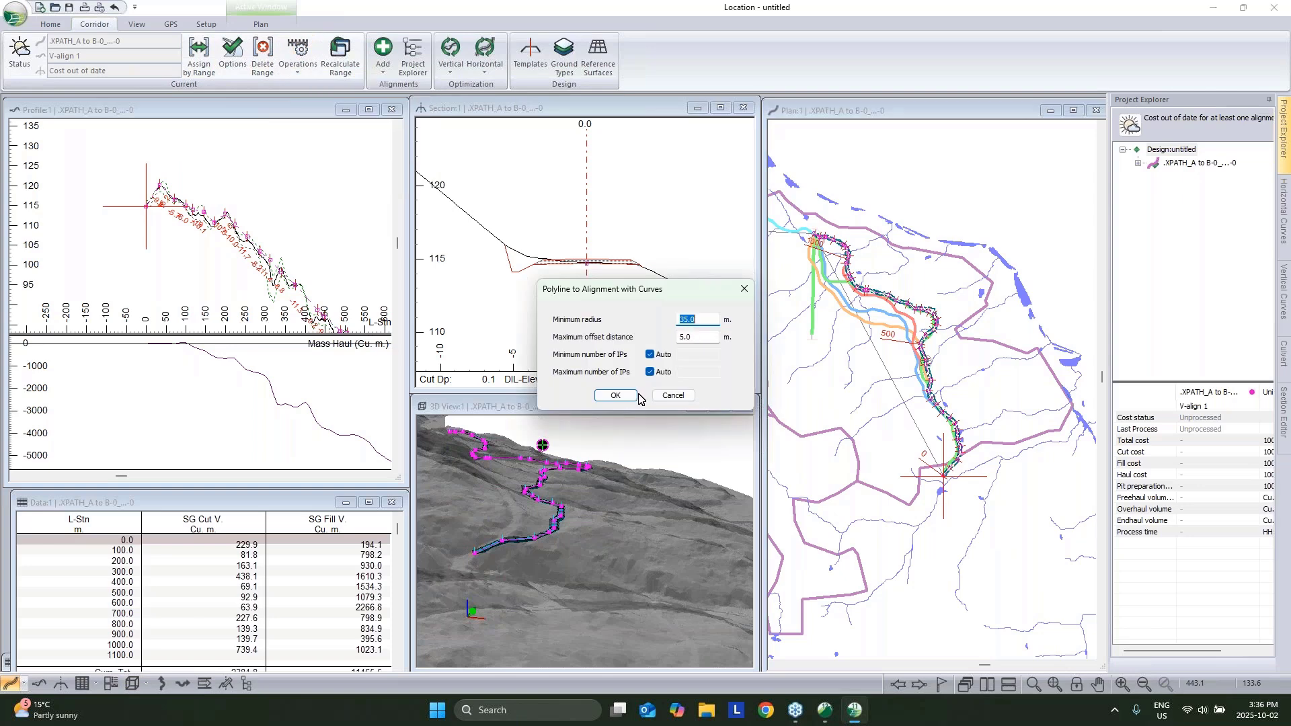
{"action": "left_click", "coordinate": [629, 396]}
{"action": "left_click", "coordinate": [655, 382]}
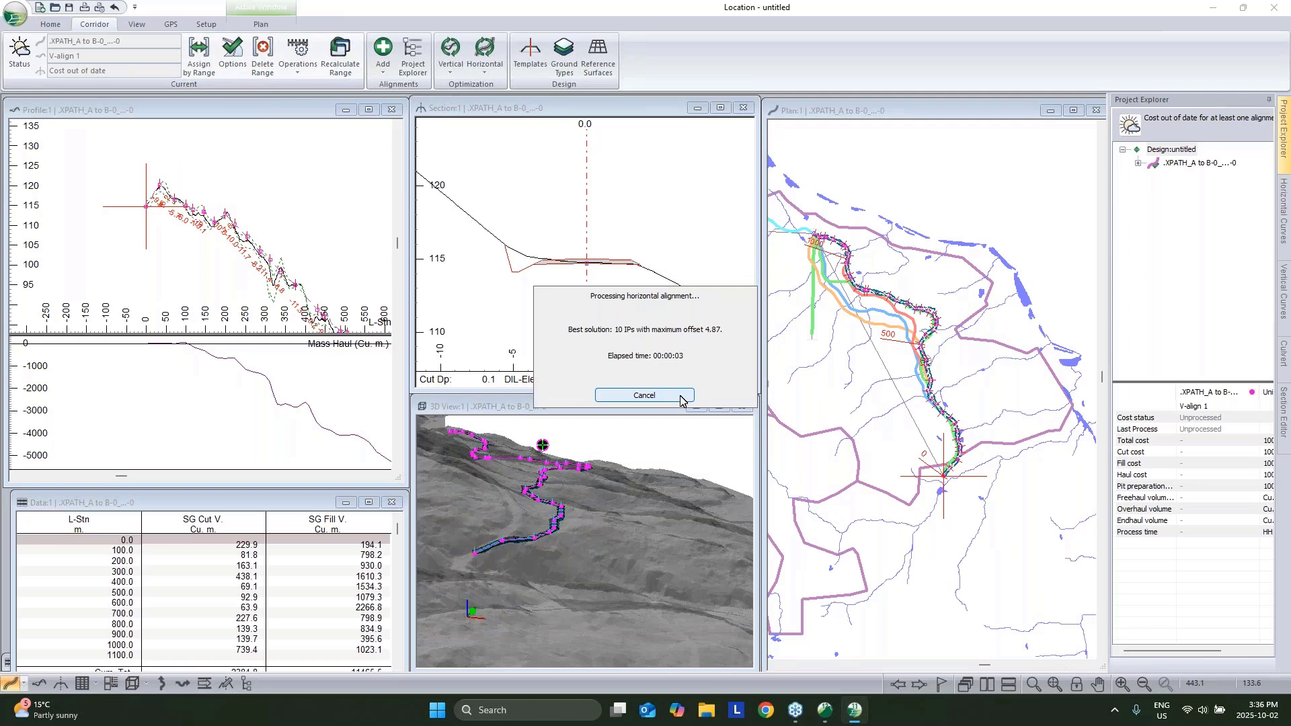
{"action": "left_click", "coordinate": [681, 396]}
{"action": "left_click", "coordinate": [659, 380]}
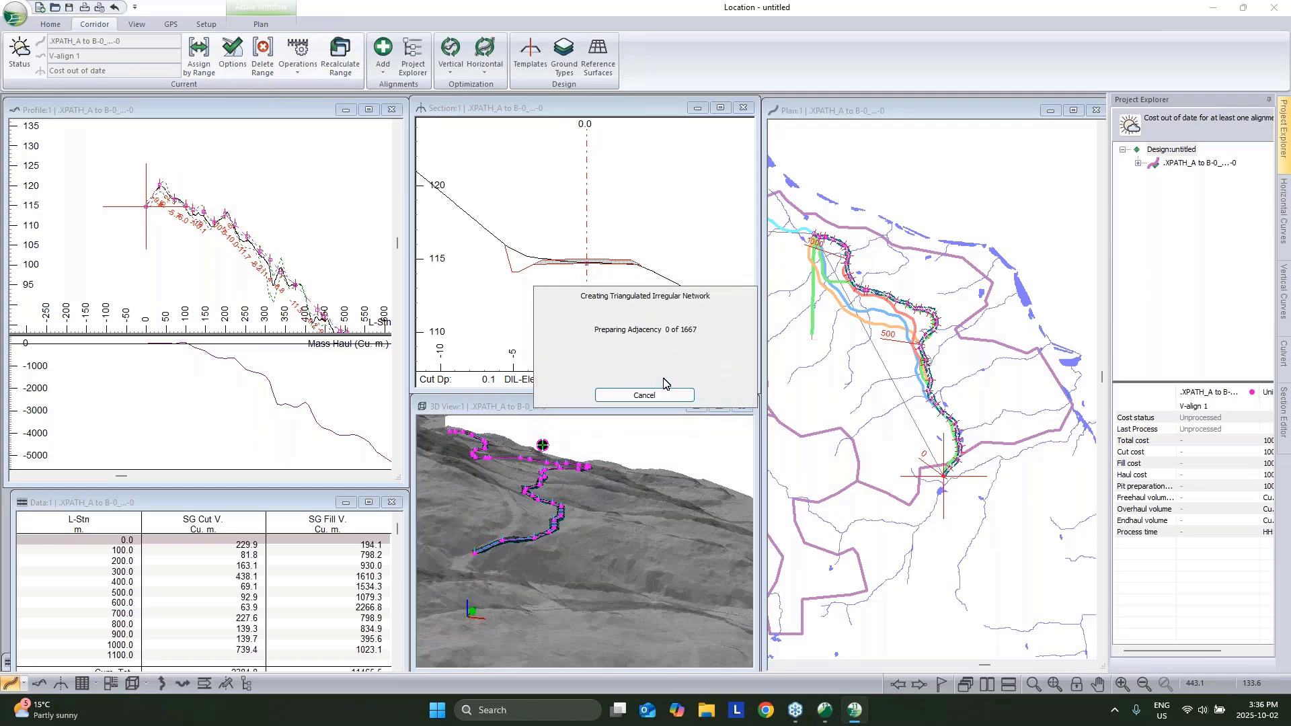
{"action": "left_click", "coordinate": [726, 388]}
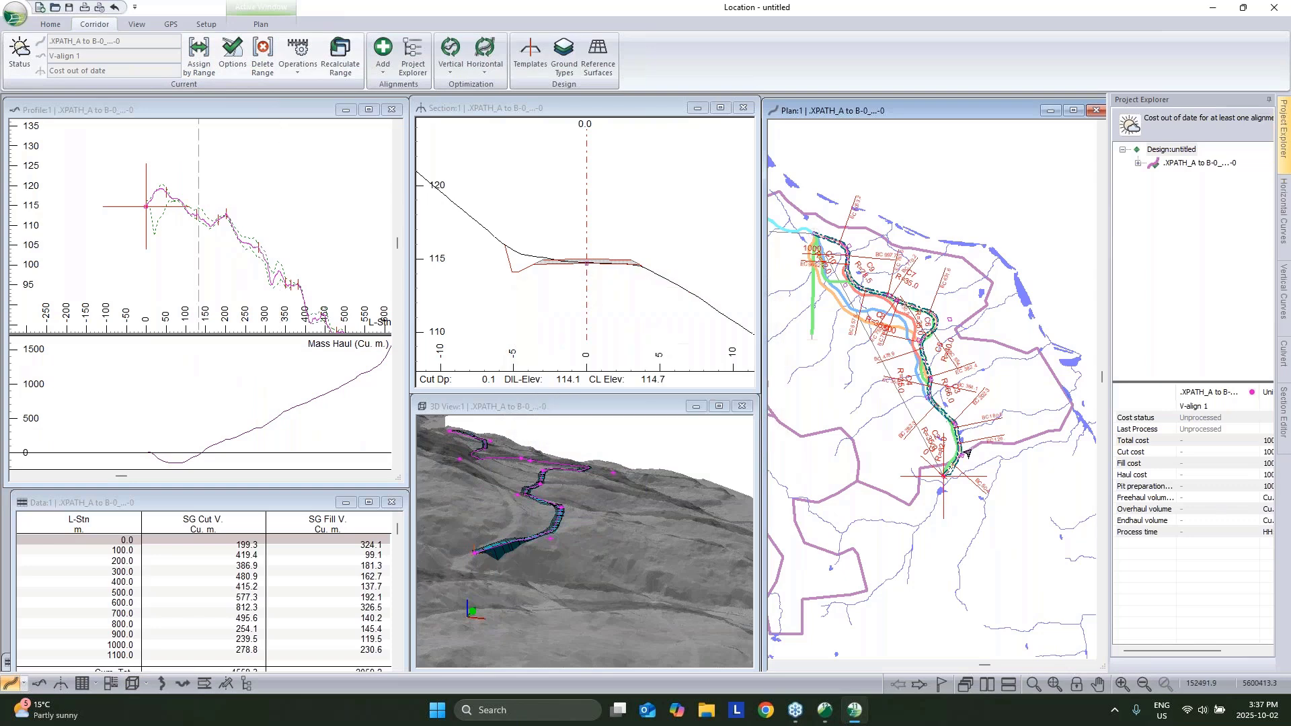
Step: Review the curved road in 3D and the width and surface thickness of the Resource Low Volume template's left roadway component
{"action": "left_click_drag", "start_coordinate": [630, 497], "coordinate": [602, 501]}
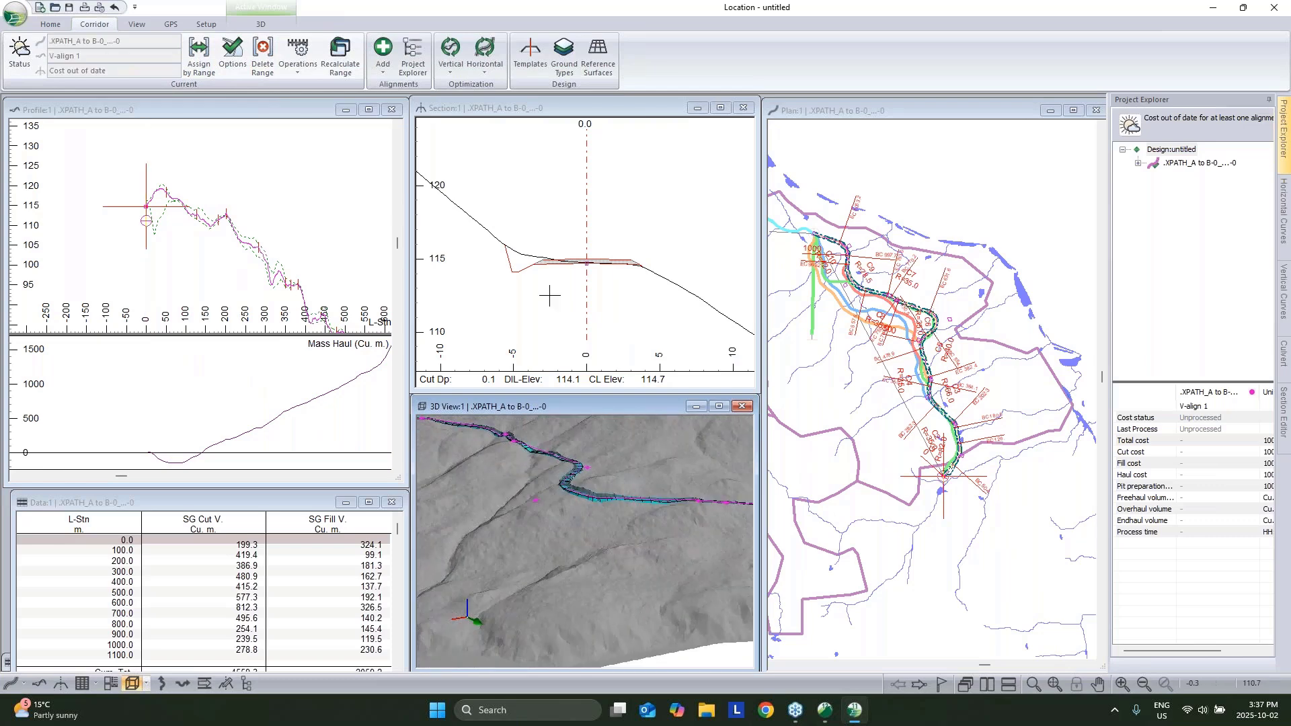
{"action": "scroll", "coordinate": [604, 252], "scroll_direction": "up", "scroll_amount": 2}
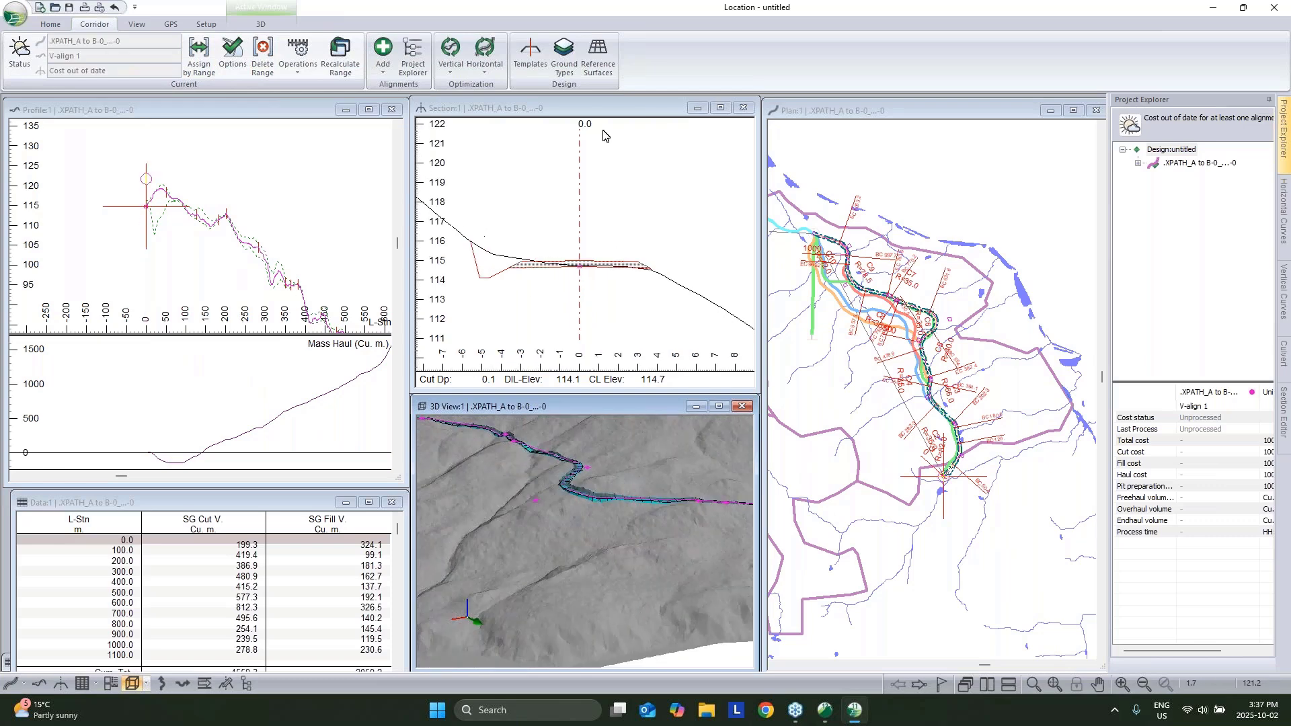
{"action": "left_click", "coordinate": [530, 53]}
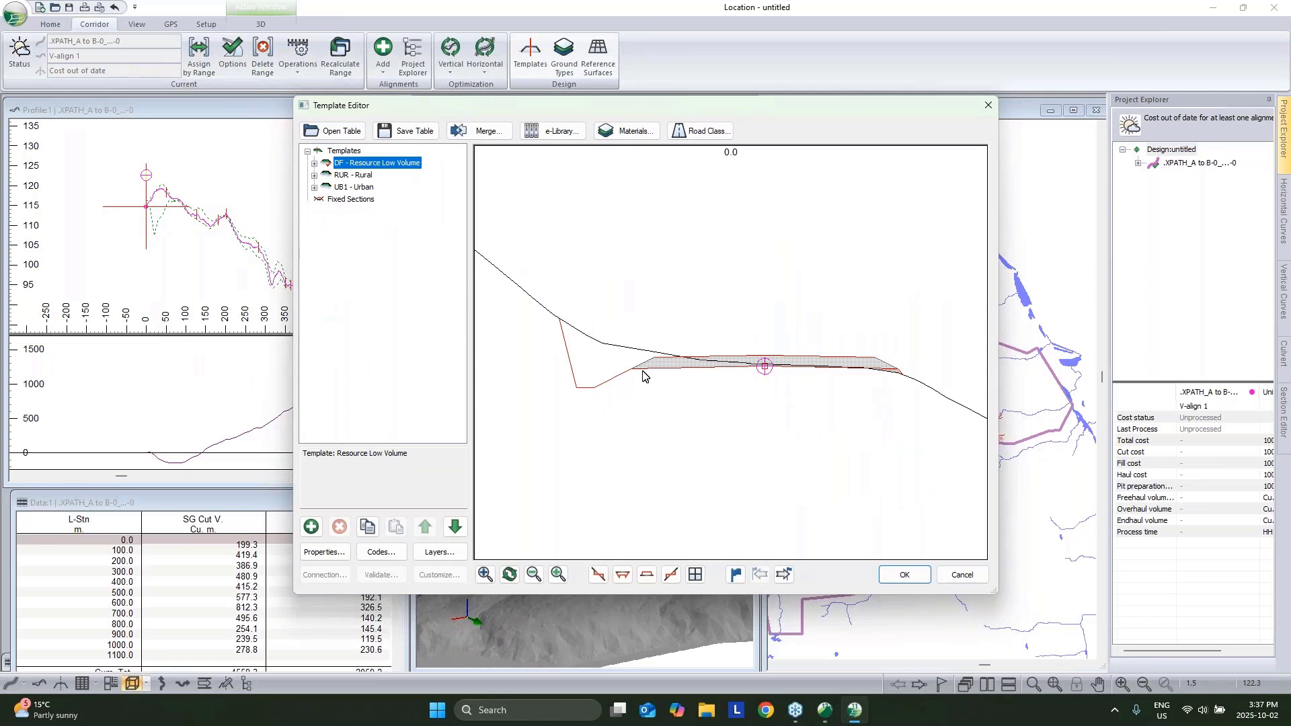
{"action": "left_click", "coordinate": [314, 163]}
{"action": "double_click", "coordinate": [357, 175]}
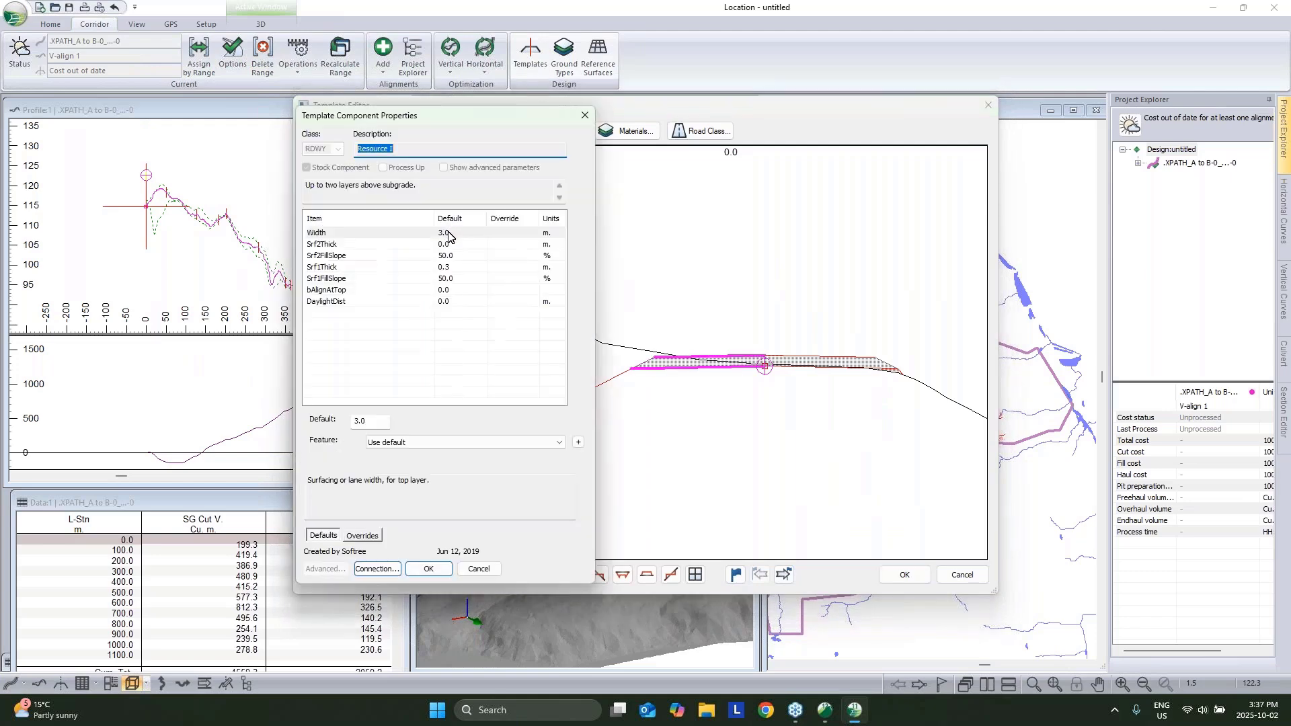
{"action": "left_click", "coordinate": [447, 267]}
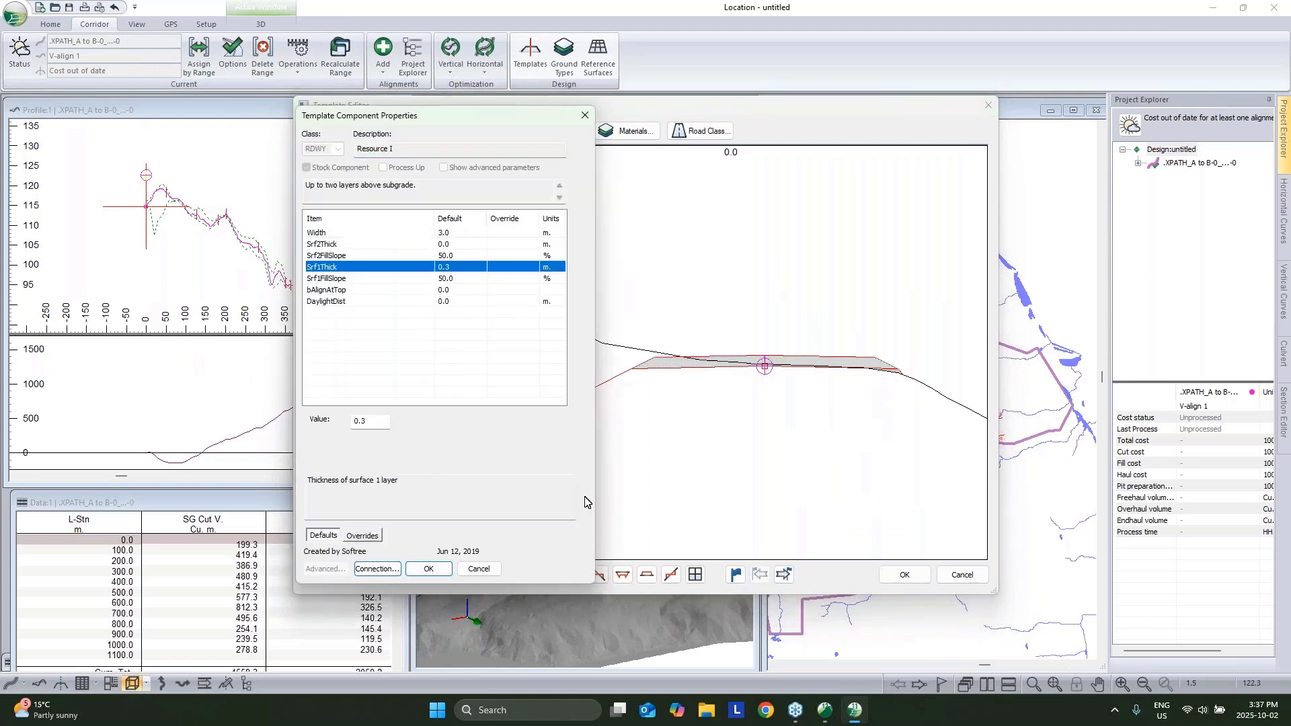
{"action": "left_click", "coordinate": [479, 569]}
{"action": "left_click", "coordinate": [952, 573]}
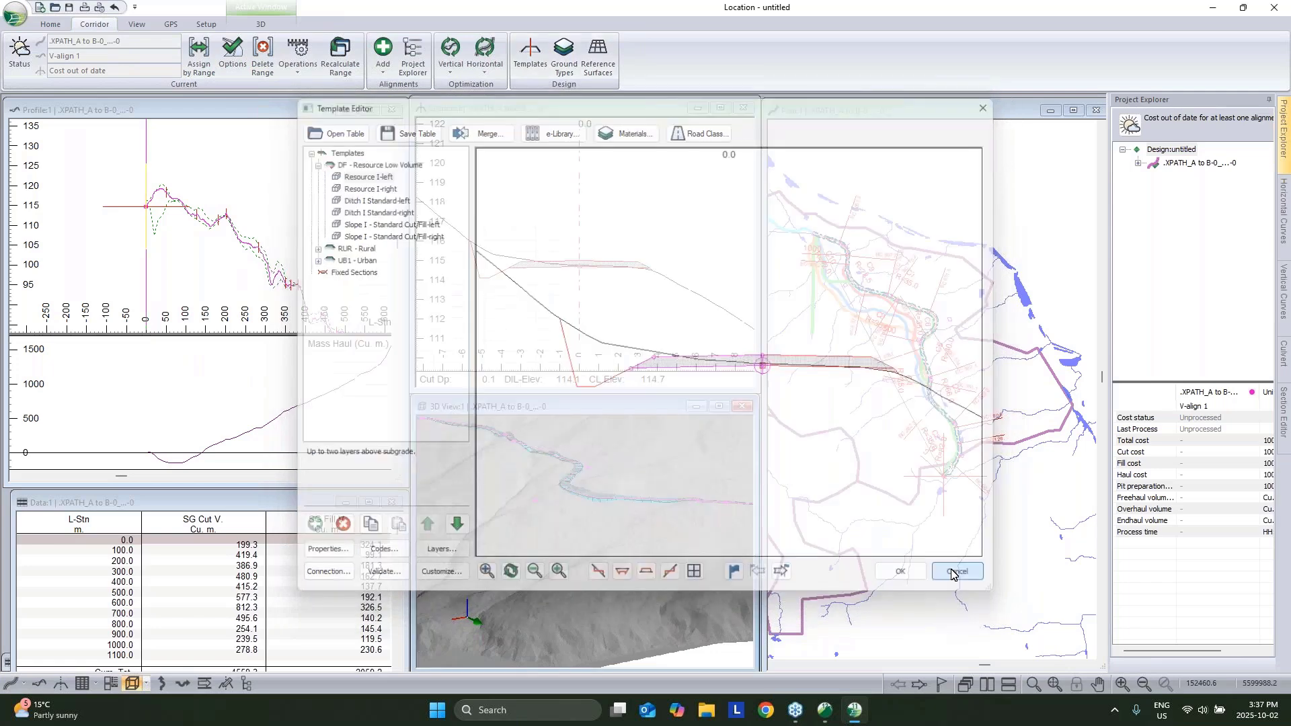
Step: Set the vertical optimization grade range for V-align 1 to a minimum of -12% and a maximum of 18%
{"action": "left_click", "coordinate": [1137, 163]}
{"action": "right_click", "coordinate": [1196, 177]}
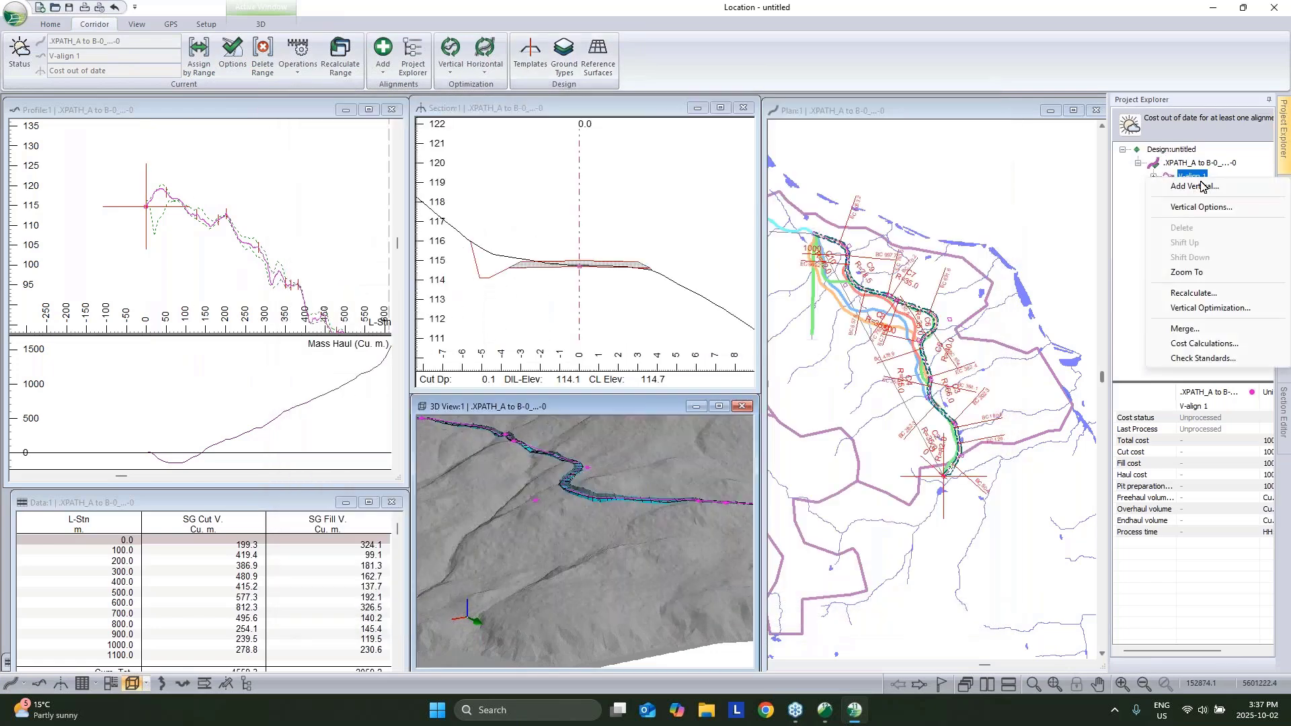
{"action": "left_click", "coordinate": [1201, 207]}
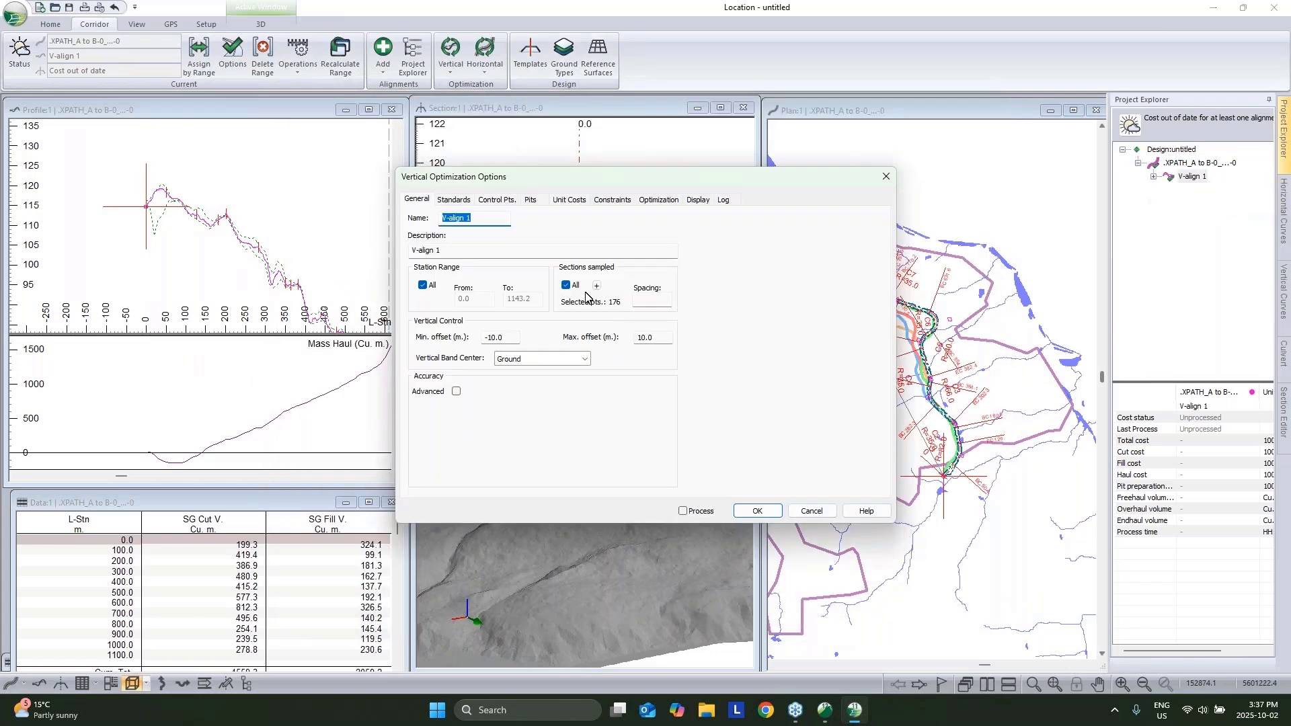
{"action": "left_click", "coordinate": [454, 199]}
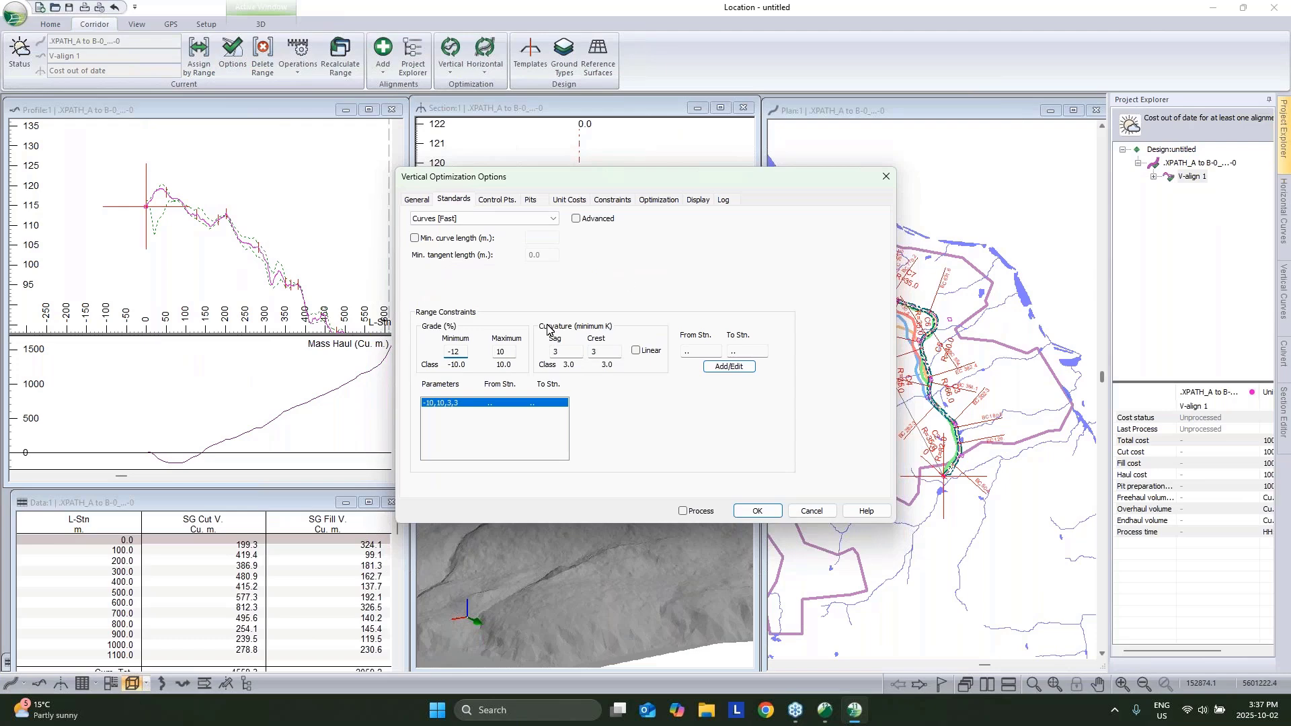
{"action": "key", "text": "Tab"}
{"action": "type", "text": "18"}
Step: Add a vertical control point at the start of the alignment, run the vertical optimization of V-align 1 and accept the result
{"action": "left_click", "coordinate": [496, 200]}
{"action": "left_click", "coordinate": [629, 380]}
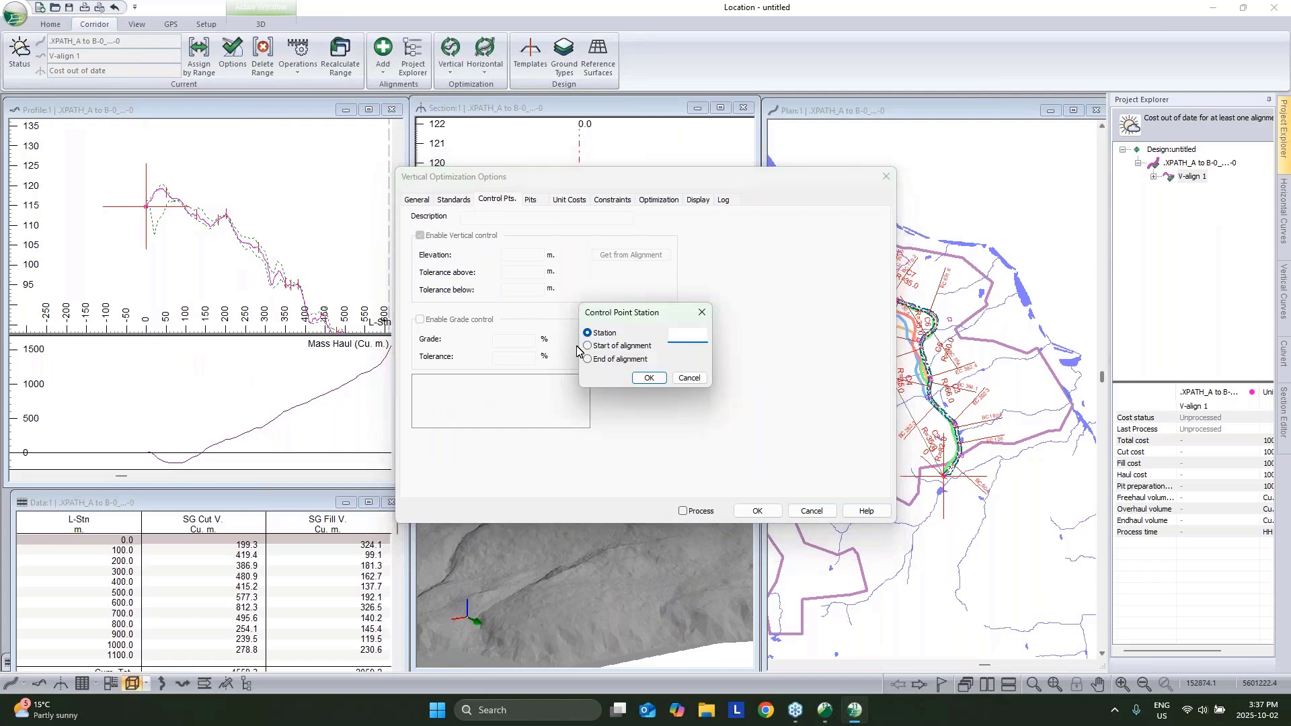
{"action": "left_click", "coordinate": [622, 345]}
{"action": "left_click", "coordinate": [648, 378]}
{"action": "left_click", "coordinate": [683, 511]}
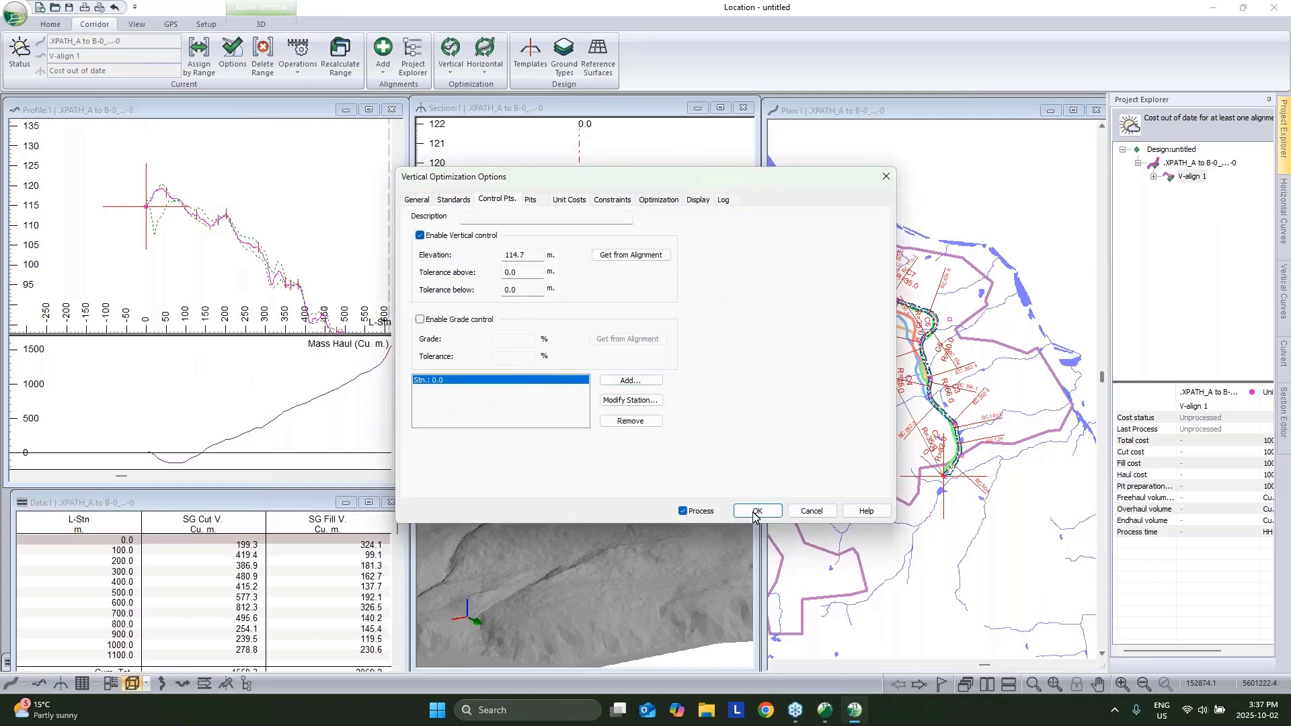
{"action": "left_click", "coordinate": [757, 511]}
{"action": "left_click", "coordinate": [610, 435]}
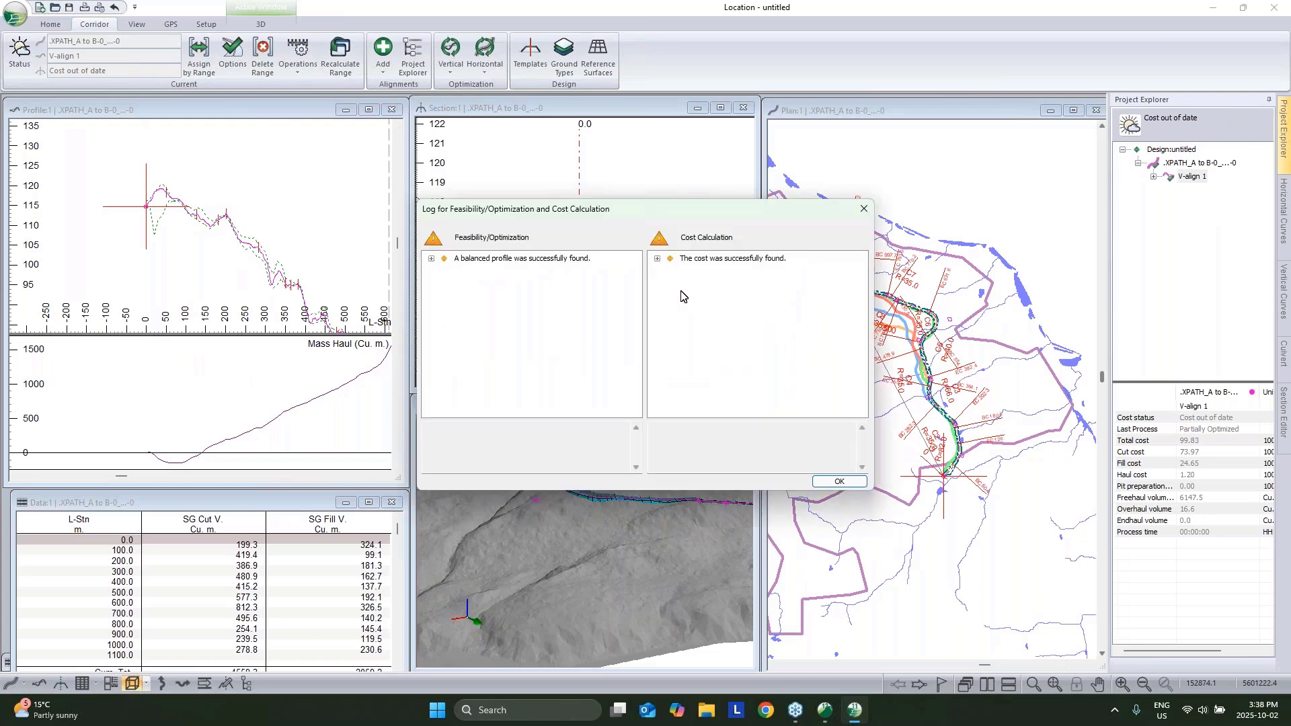
{"action": "left_click", "coordinate": [840, 481]}
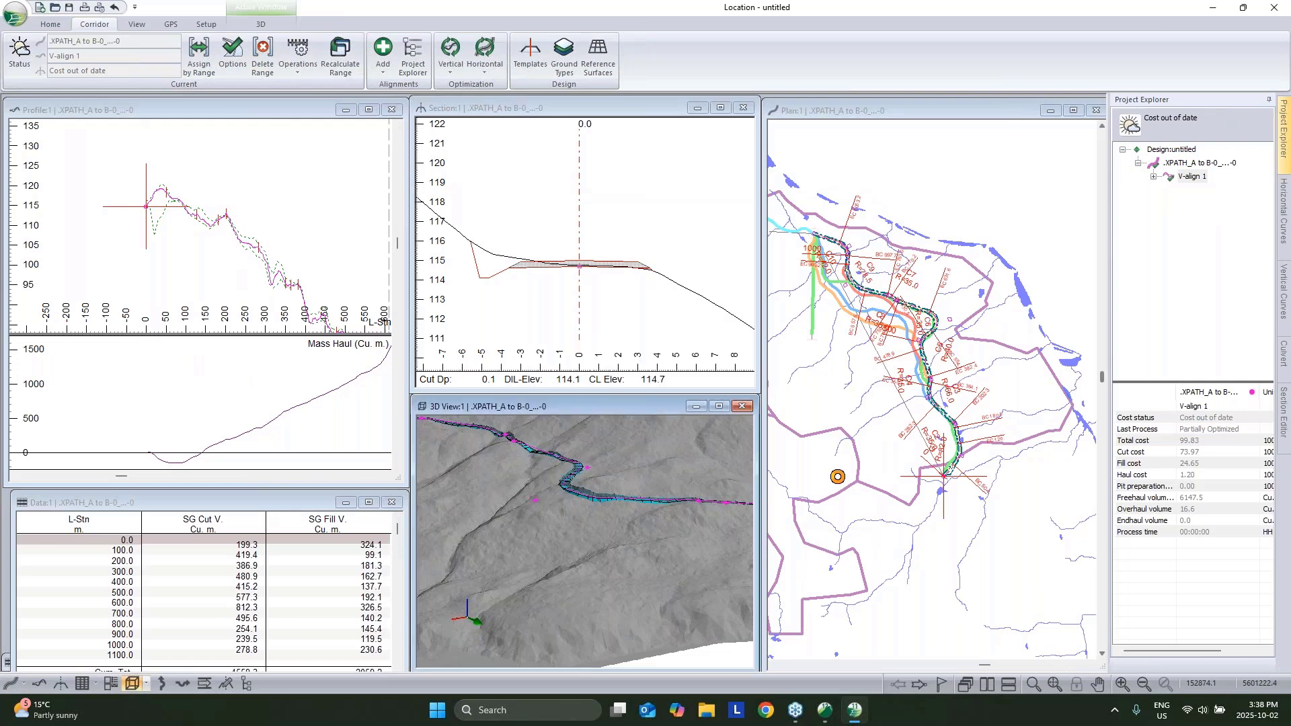
Step: Examine the optimized vertical profile and mass haul diagram along the full length of the road
{"action": "middle_click_drag", "start_coordinate": [356, 319], "coordinate": [139, 165]}
{"action": "scroll", "coordinate": [299, 287], "scroll_direction": "down", "scroll_amount": 3}
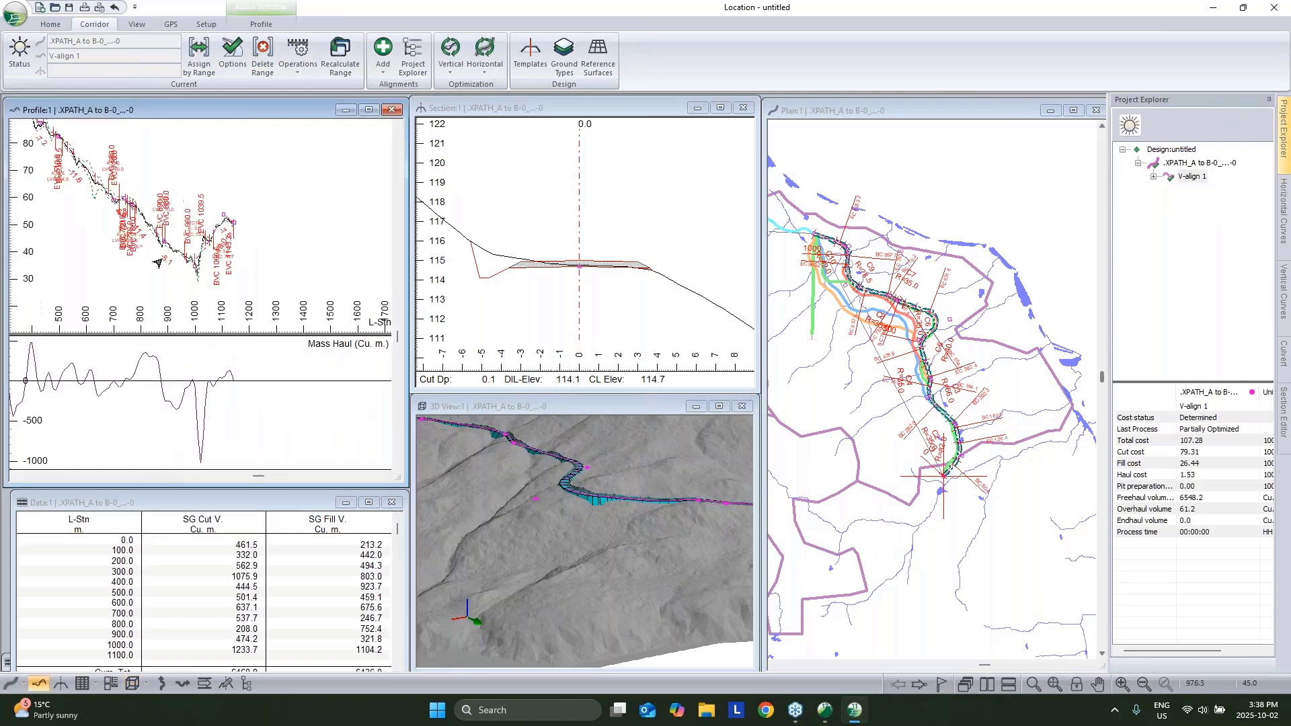
{"action": "middle_click_drag", "start_coordinate": [221, 233], "coordinate": [286, 261]}
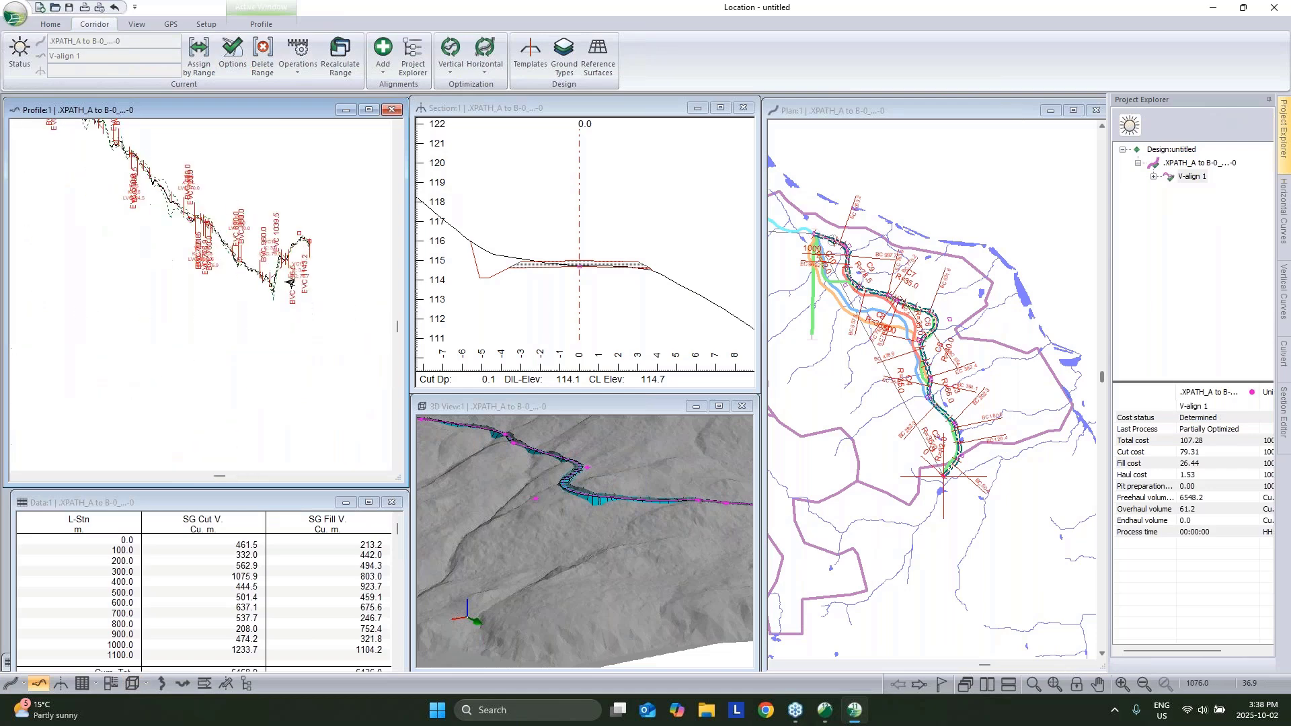
{"action": "middle_click_drag", "start_coordinate": [121, 202], "coordinate": [207, 202]}
{"action": "scroll", "coordinate": [238, 252], "scroll_direction": "down", "scroll_amount": 3}
{"action": "scroll", "coordinate": [238, 252], "scroll_direction": "up", "scroll_amount": 1}
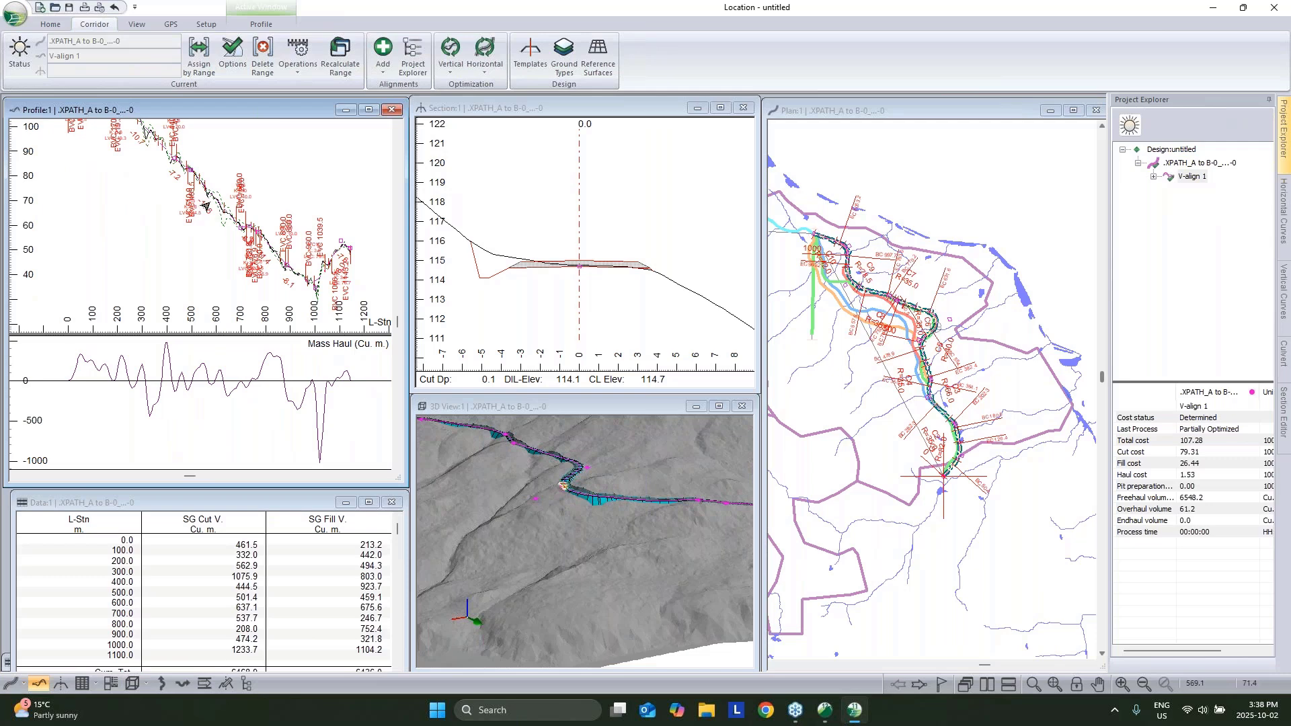
Step: Insert an extra station point at 315.9 on the alignment in plan, where the road crosses the stream
{"action": "mouse_move", "coordinate": [210, 213]}
{"action": "middle_click_drag", "start_coordinate": [273, 237], "coordinate": [263, 216]}
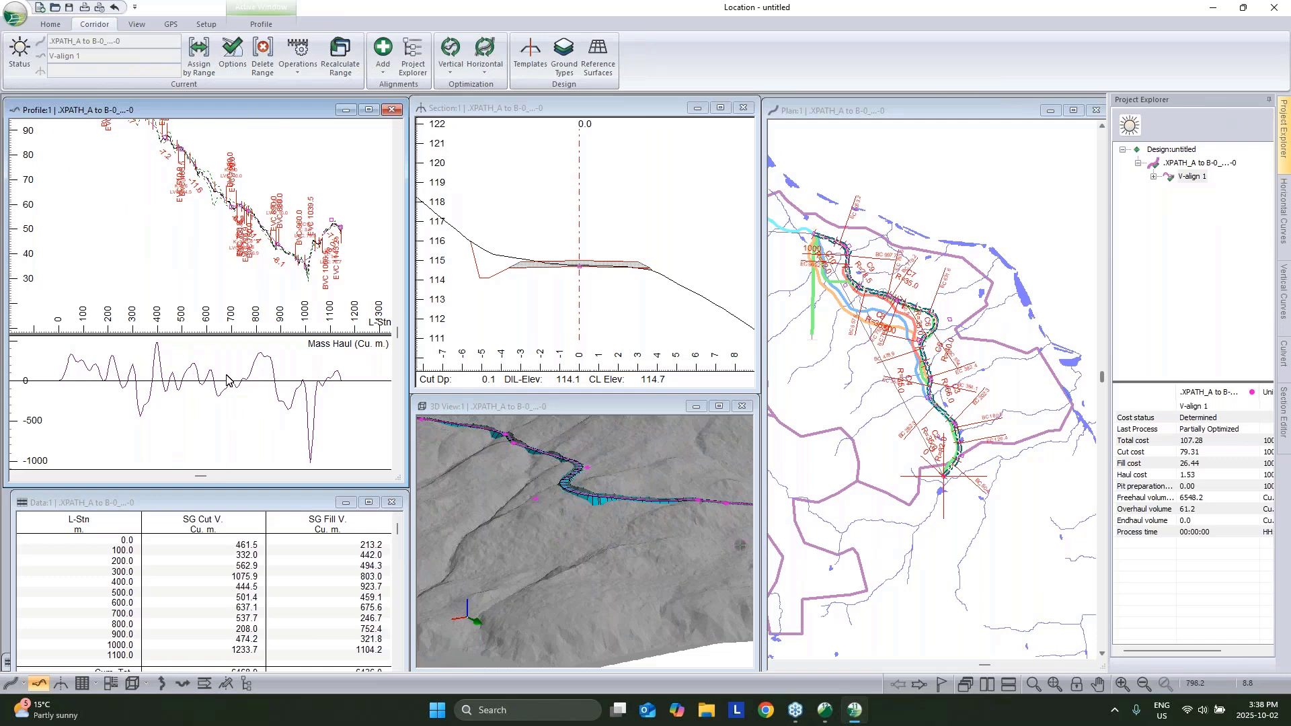
{"action": "middle_click_drag", "start_coordinate": [568, 509], "coordinate": [530, 542]}
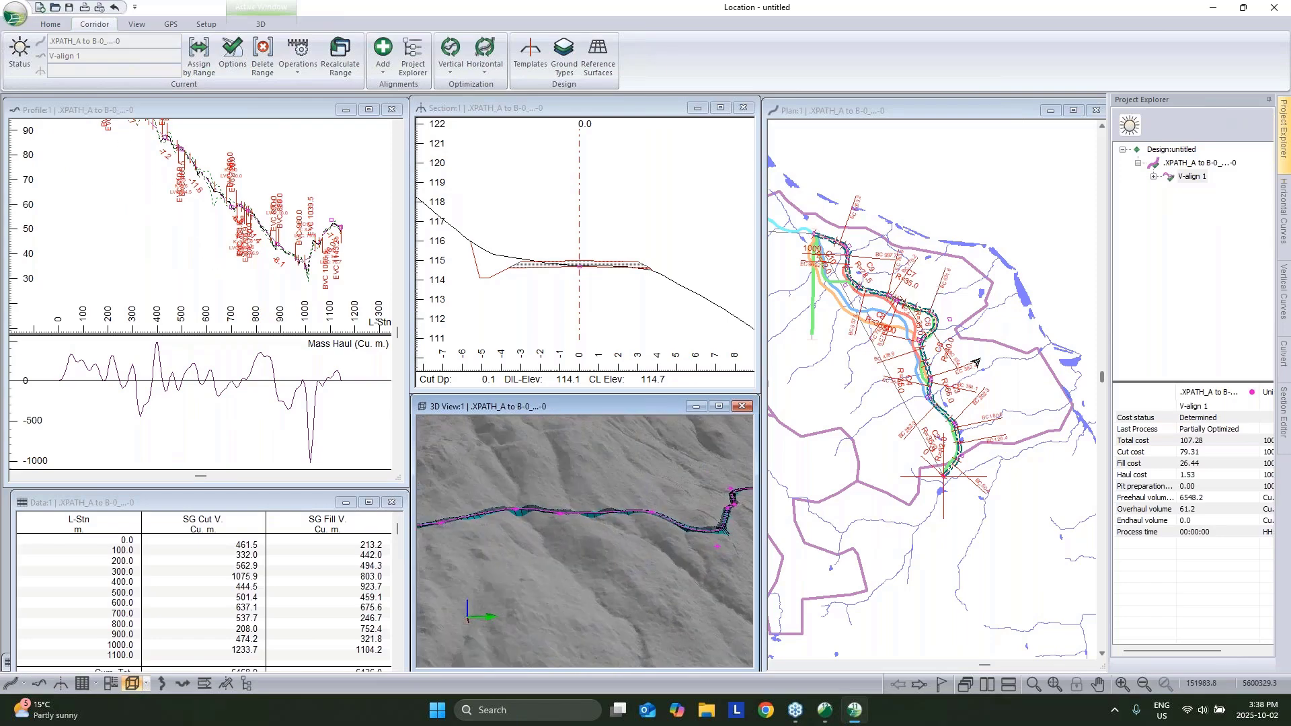
{"action": "scroll", "coordinate": [955, 384], "scroll_direction": "up", "scroll_amount": 2}
{"action": "scroll", "coordinate": [954, 383], "scroll_direction": "up", "scroll_amount": 3}
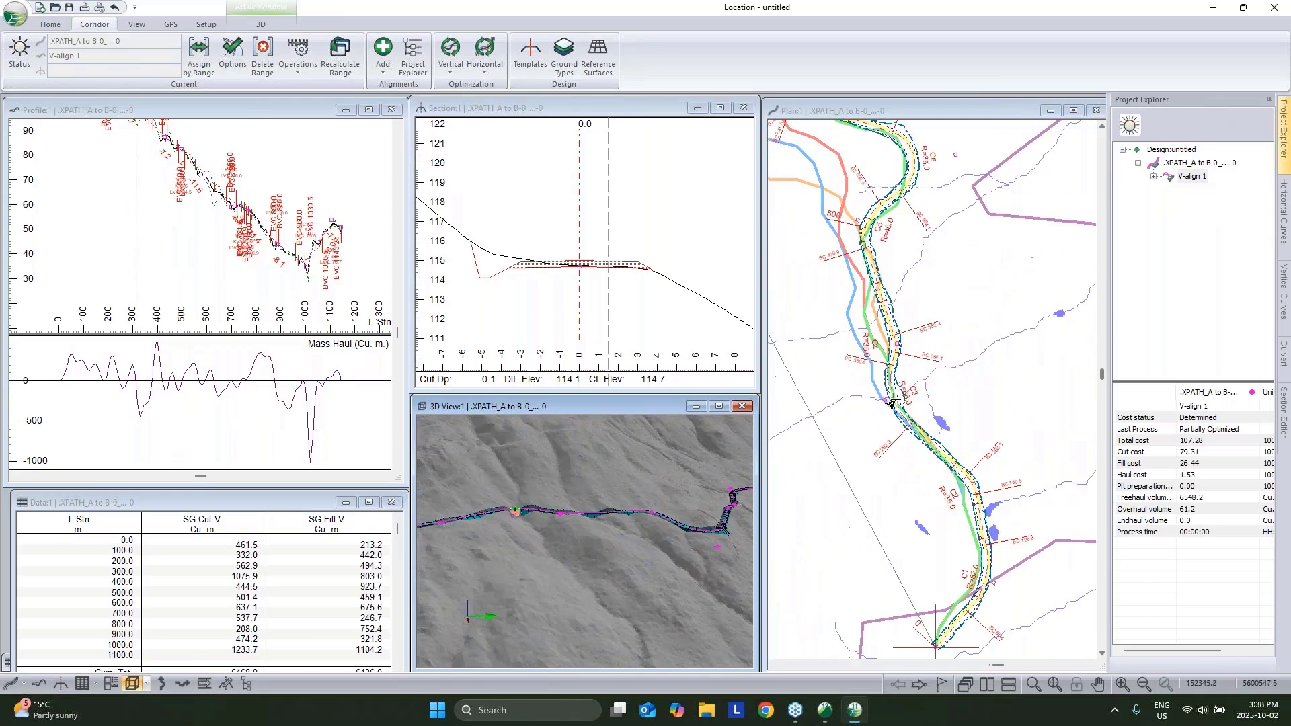
{"action": "left_click", "coordinate": [1012, 402]}
{"action": "scroll", "coordinate": [894, 405], "scroll_direction": "up", "scroll_amount": 1}
{"action": "left_click", "coordinate": [892, 407]}
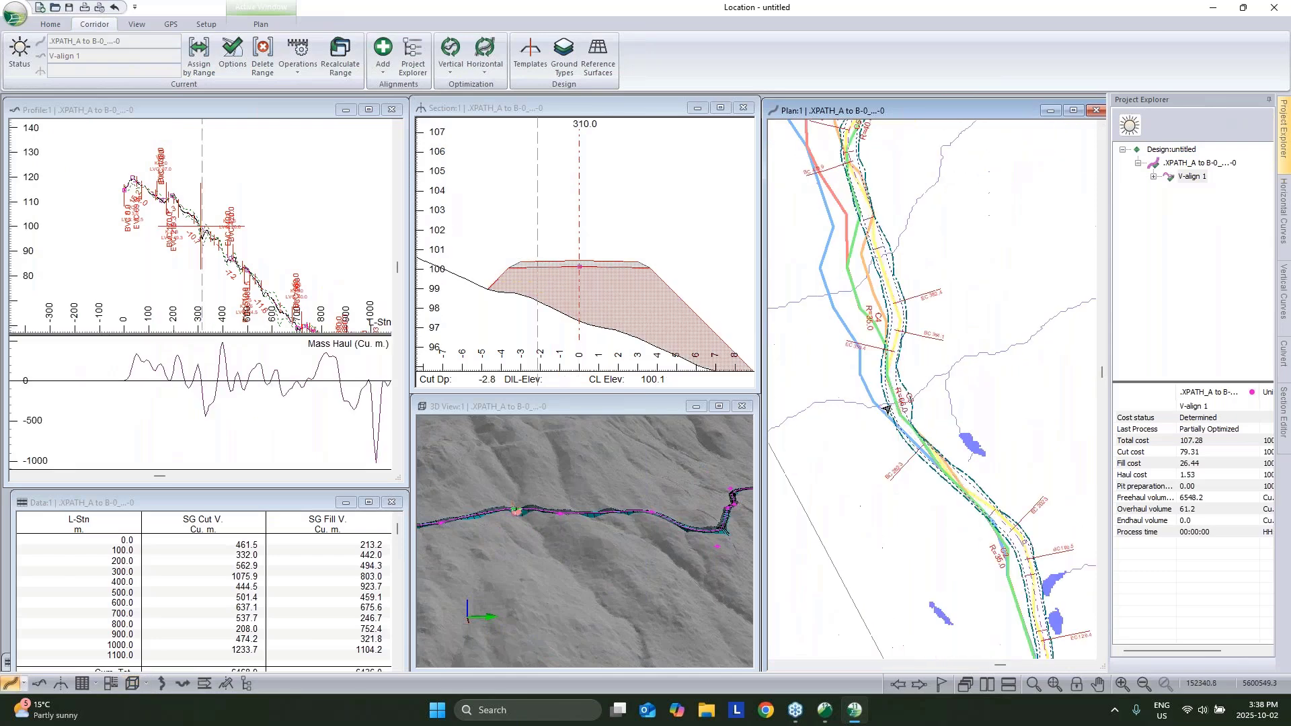
{"action": "right_click", "coordinate": [896, 402]}
{"action": "left_click", "coordinate": [926, 433]}
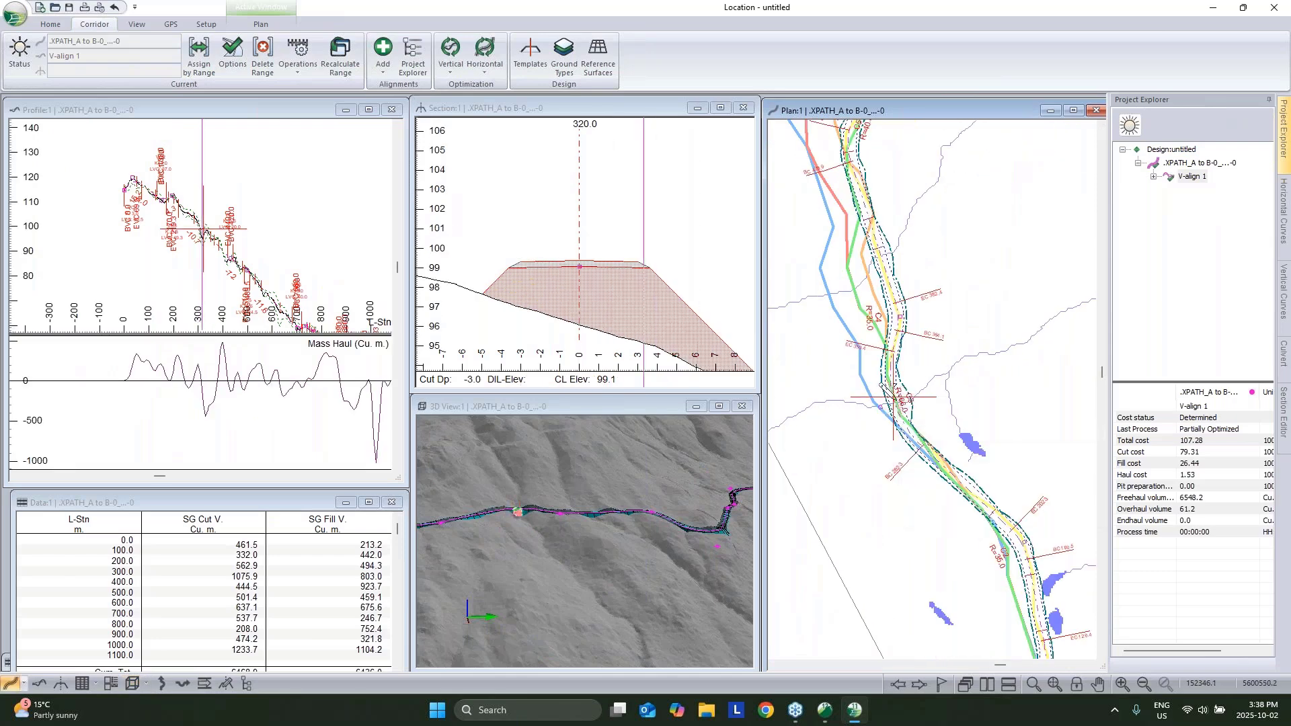
{"action": "left_click", "coordinate": [895, 404]}
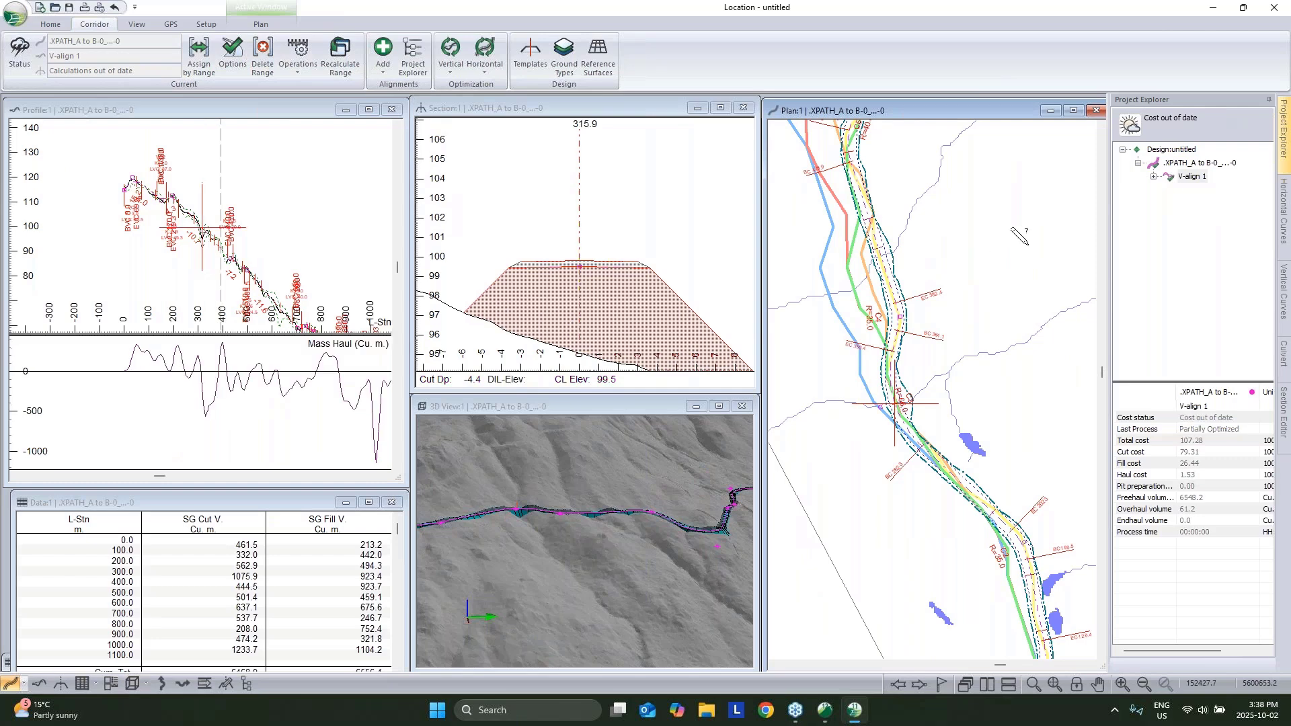
Step: Add a 600 mm cross-drain culvert at station 315.9 and check the cumulative cut and fill volumes in the data table
{"action": "left_click", "coordinate": [1282, 356]}
{"action": "left_click", "coordinate": [1142, 119]}
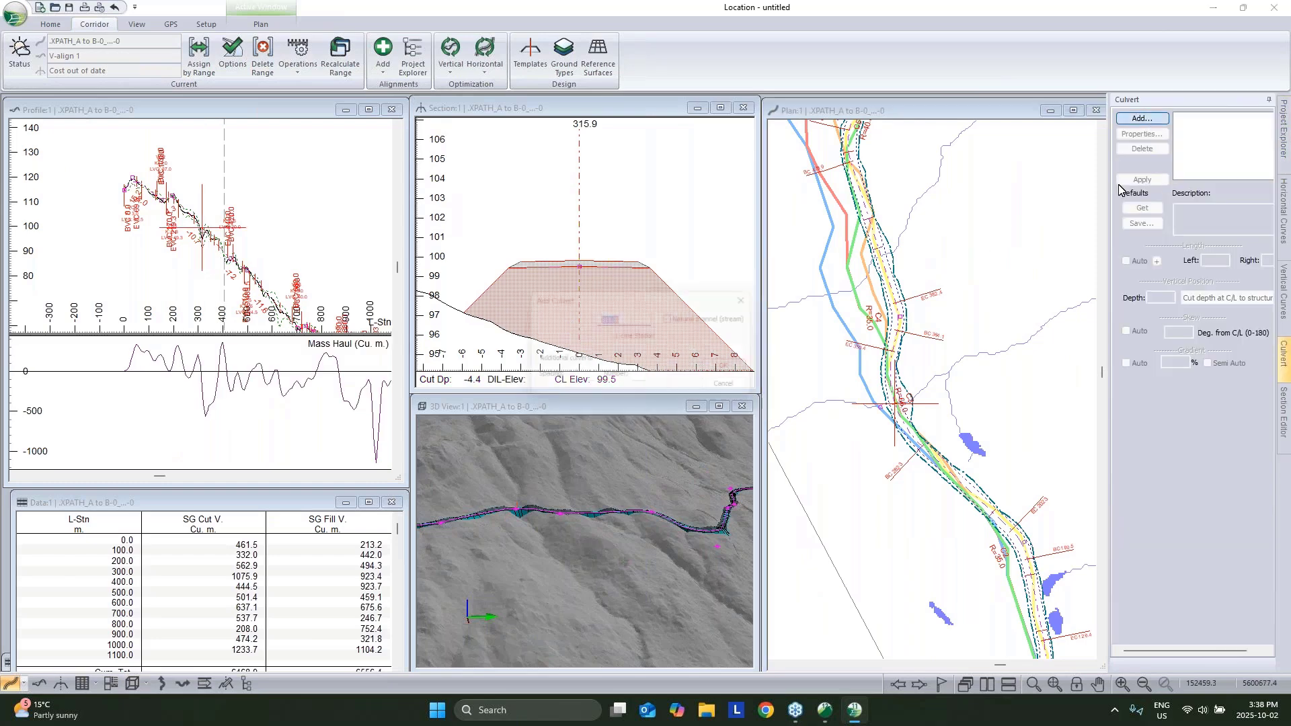
{"action": "left_click", "coordinate": [752, 371]}
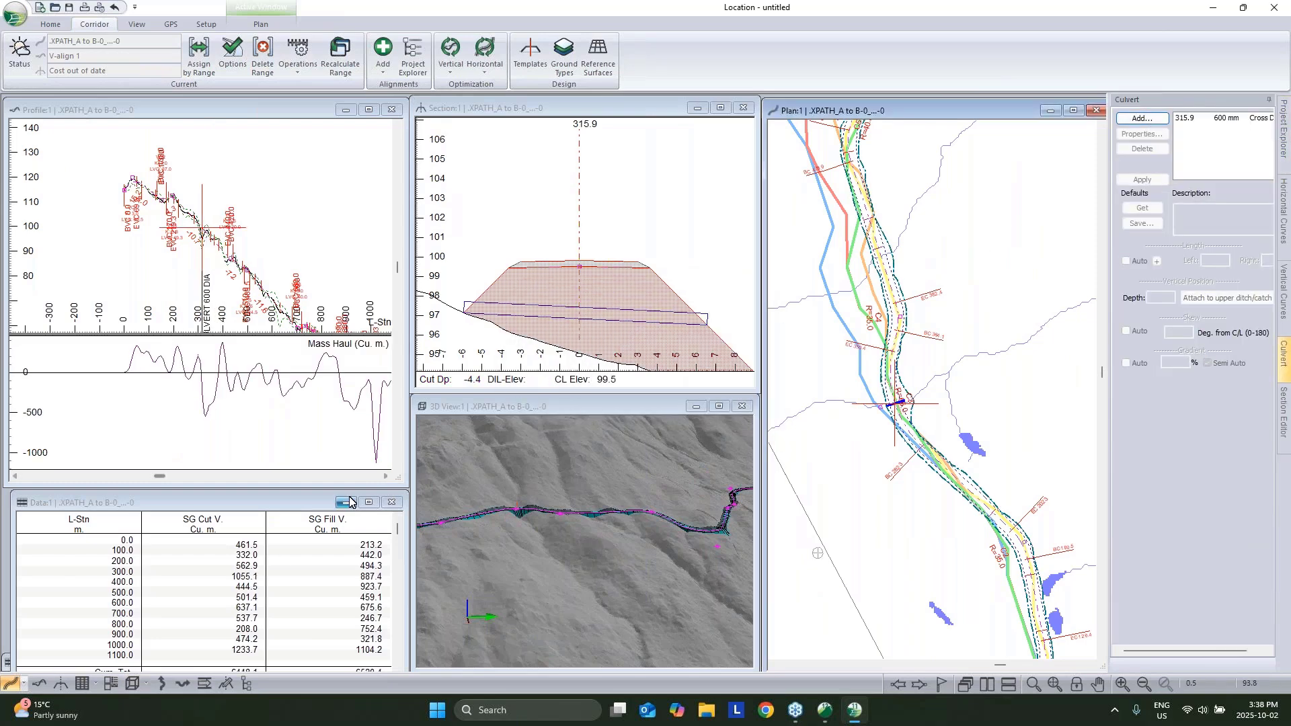
{"action": "left_click_drag", "start_coordinate": [397, 529], "coordinate": [400, 659]}
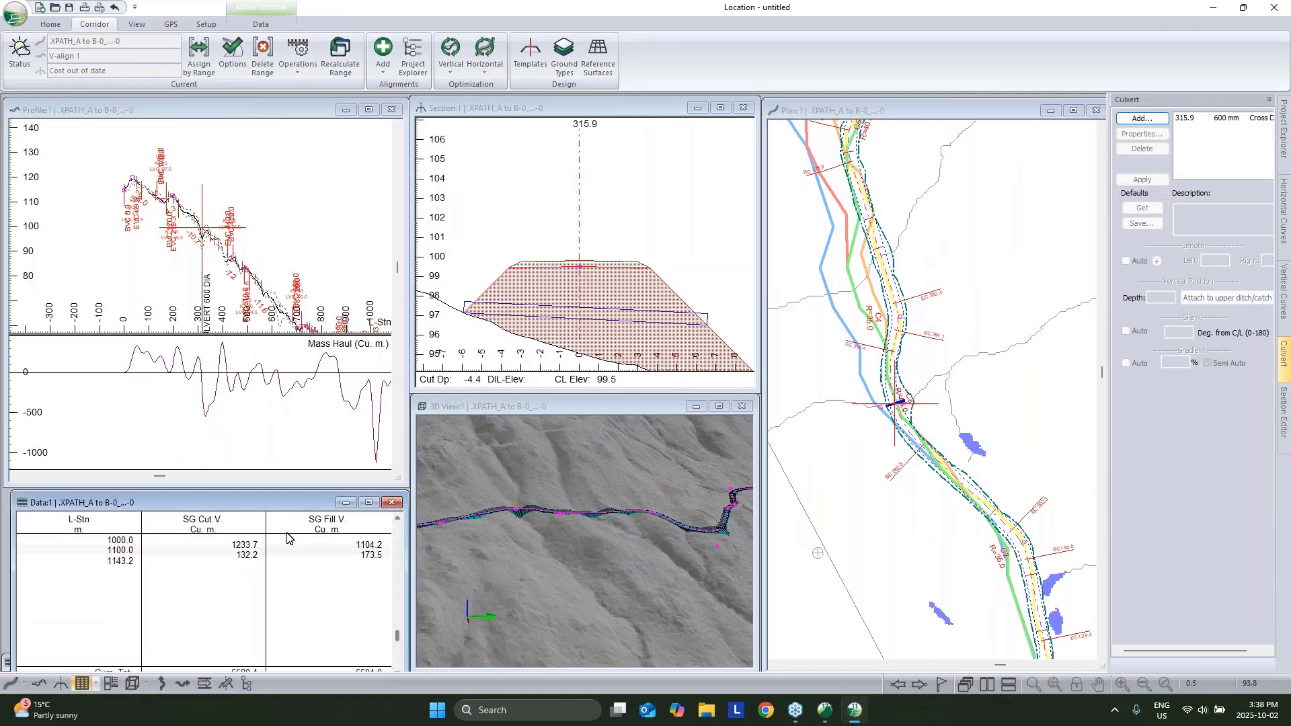
{"action": "left_click_drag", "start_coordinate": [275, 502], "coordinate": [265, 447]}
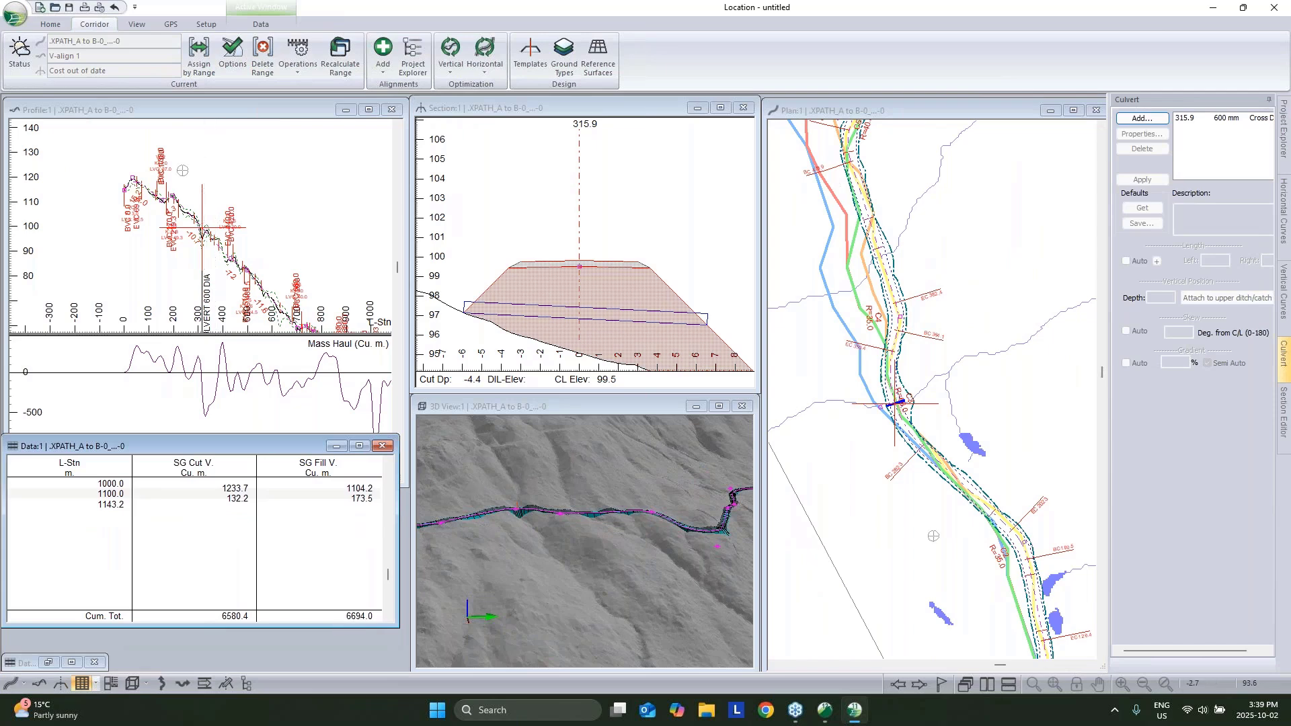
Step: Open the Multi-Plot view and replace its book layout with MD - Generic Size D Book layout - Steep.blt
{"action": "left_click", "coordinate": [114, 683]}
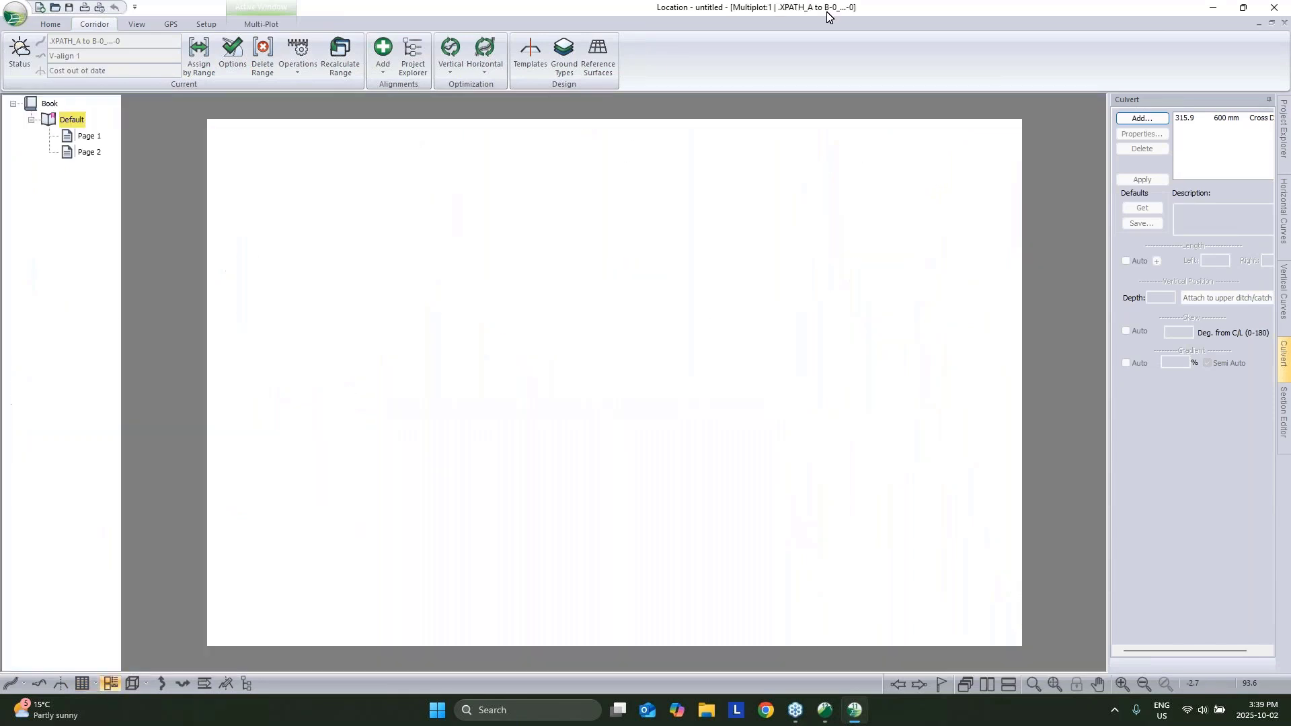
{"action": "left_click", "coordinate": [256, 24]}
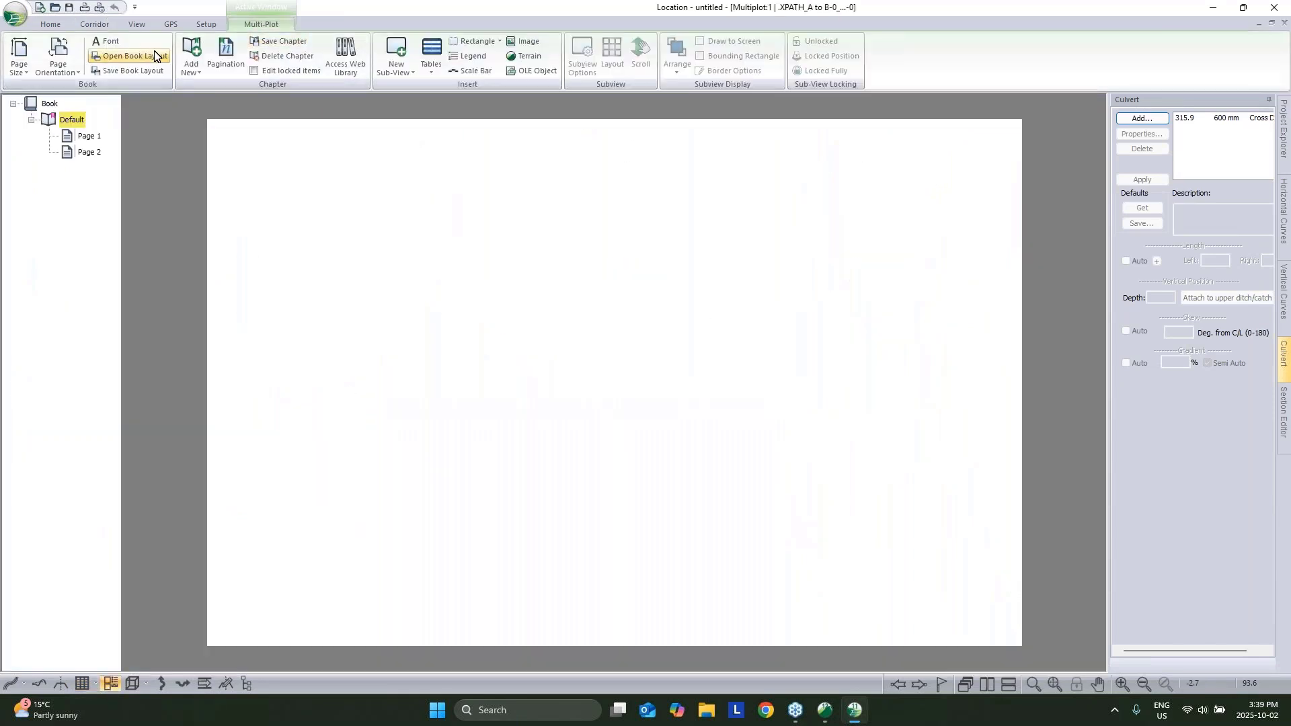
{"action": "left_click", "coordinate": [127, 56]}
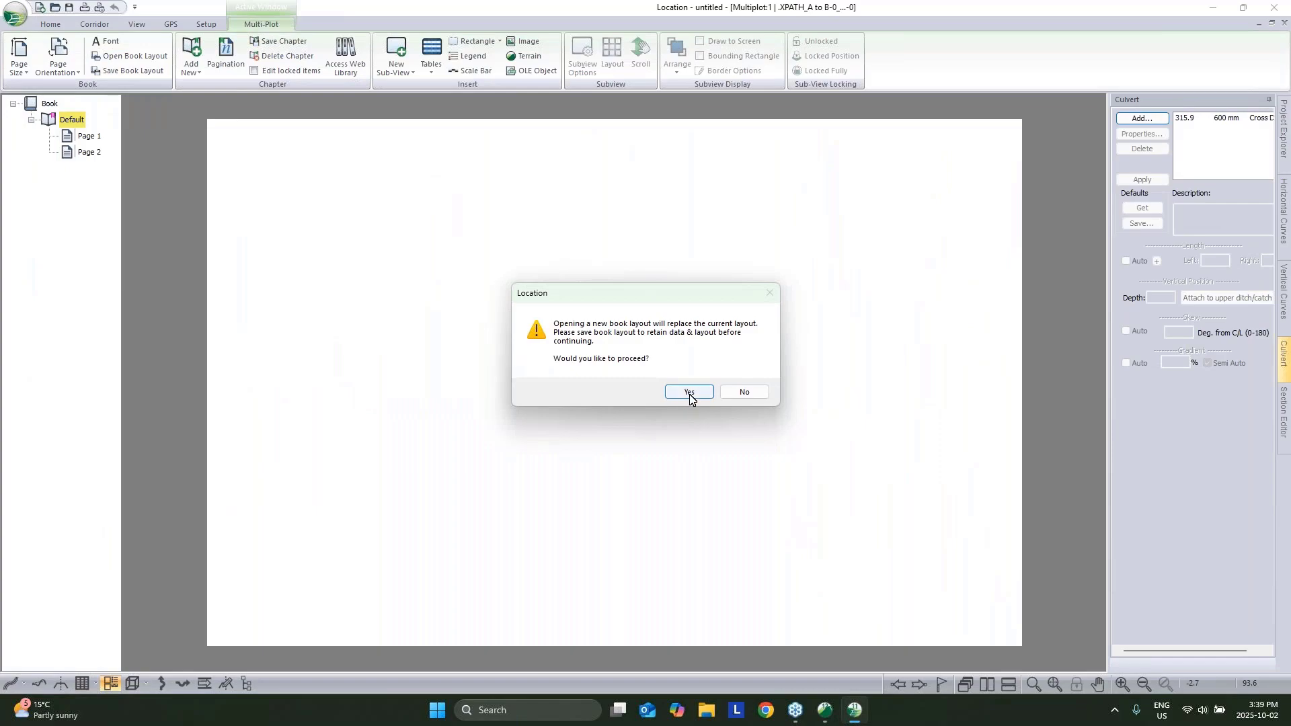
{"action": "left_click", "coordinate": [689, 392]}
{"action": "left_click", "coordinate": [719, 511]}
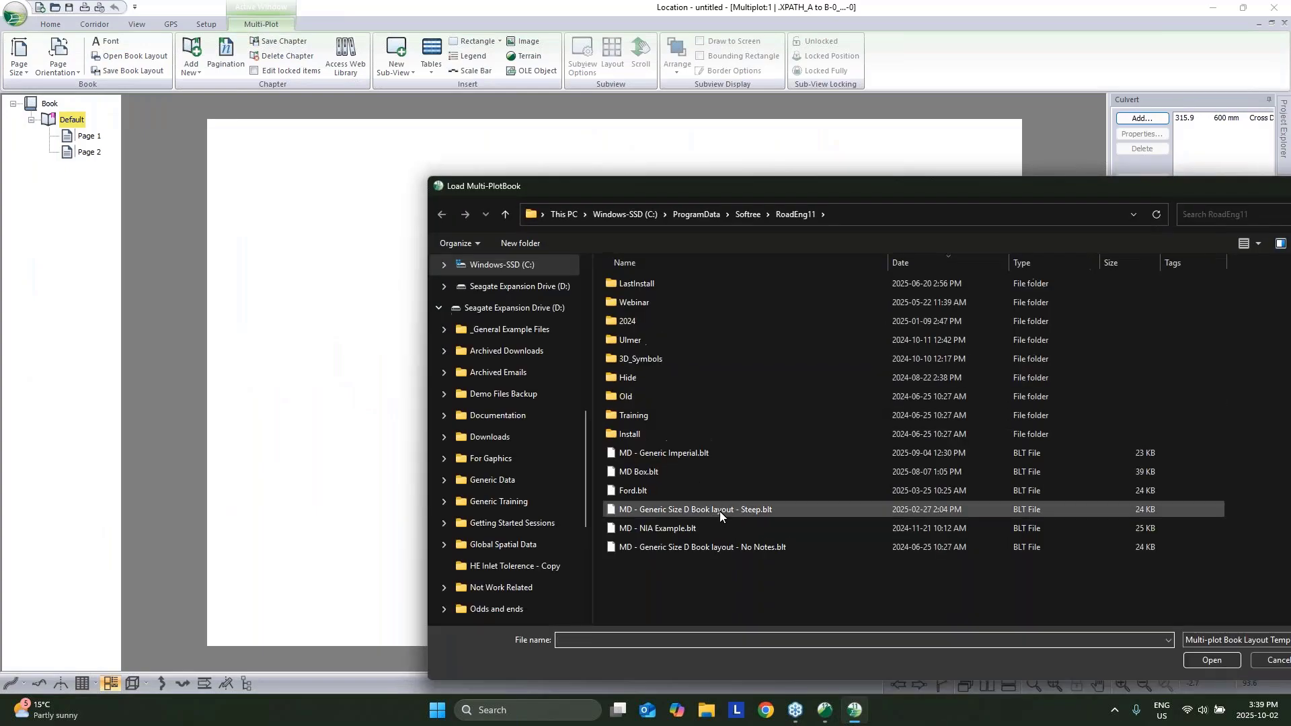
{"action": "left_click", "coordinate": [1205, 660]}
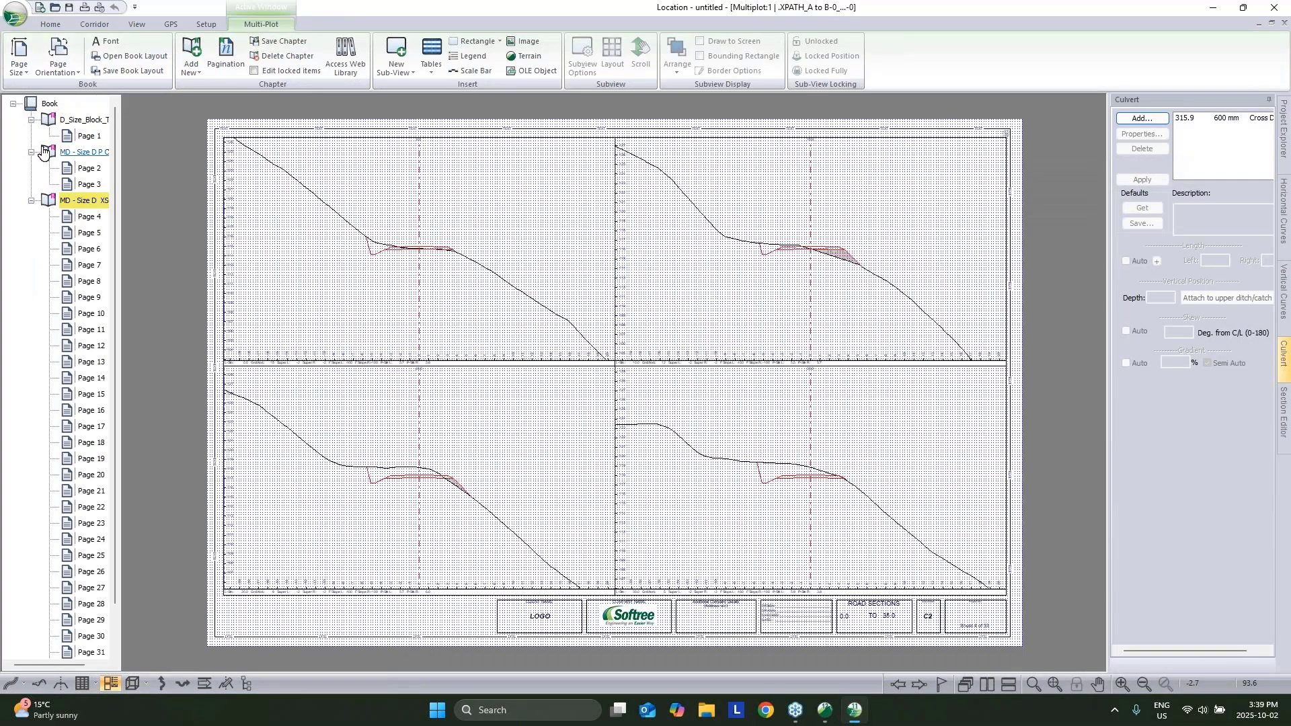
Step: Review the plan and profile sheets on pages 2 and 3 and the cross-section sheets on pages 5, 6 and 10
{"action": "left_click", "coordinate": [87, 168]}
{"action": "left_click", "coordinate": [86, 185]}
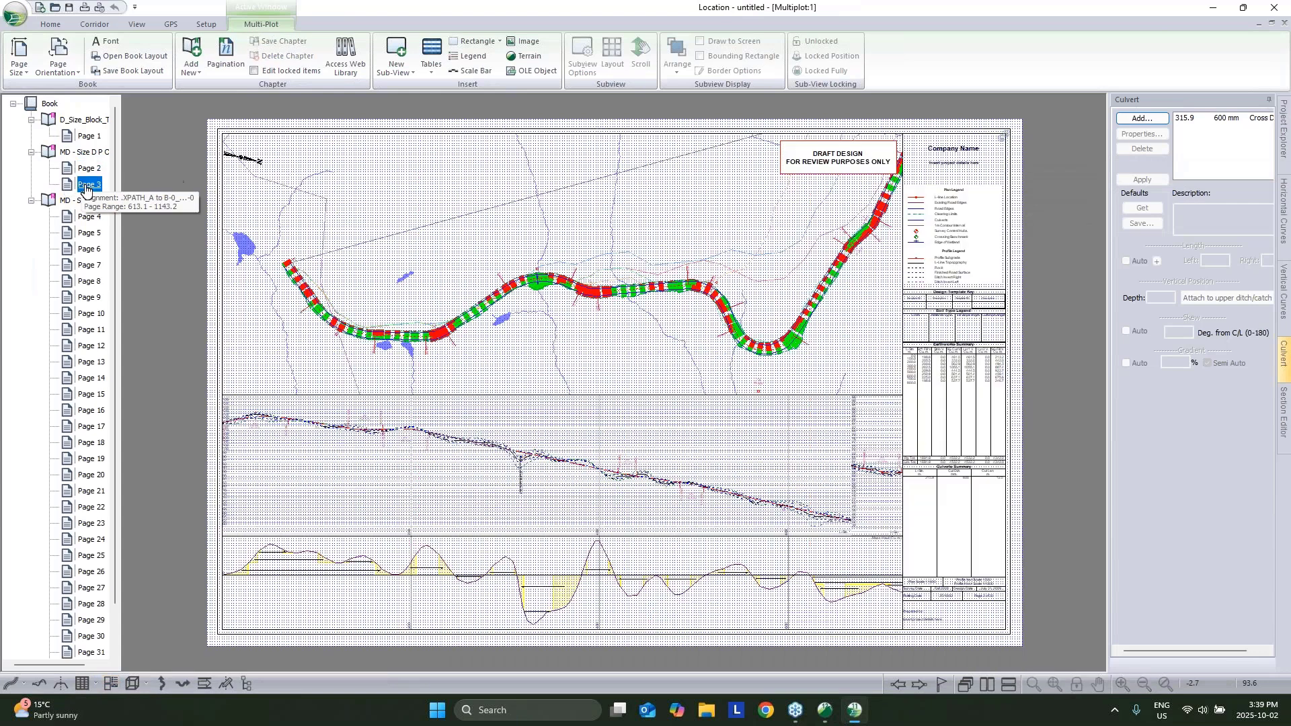
{"action": "left_click", "coordinate": [90, 227]}
{"action": "left_click", "coordinate": [85, 247]}
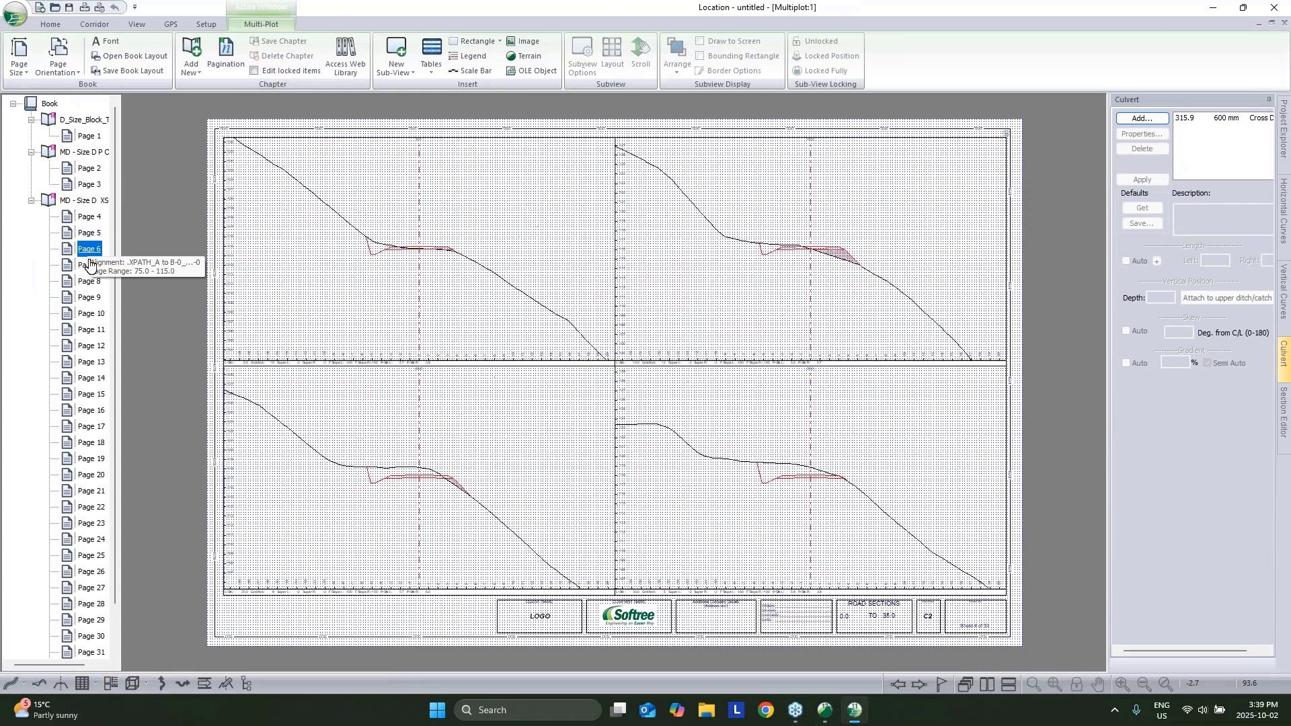
{"action": "left_click", "coordinate": [101, 315]}
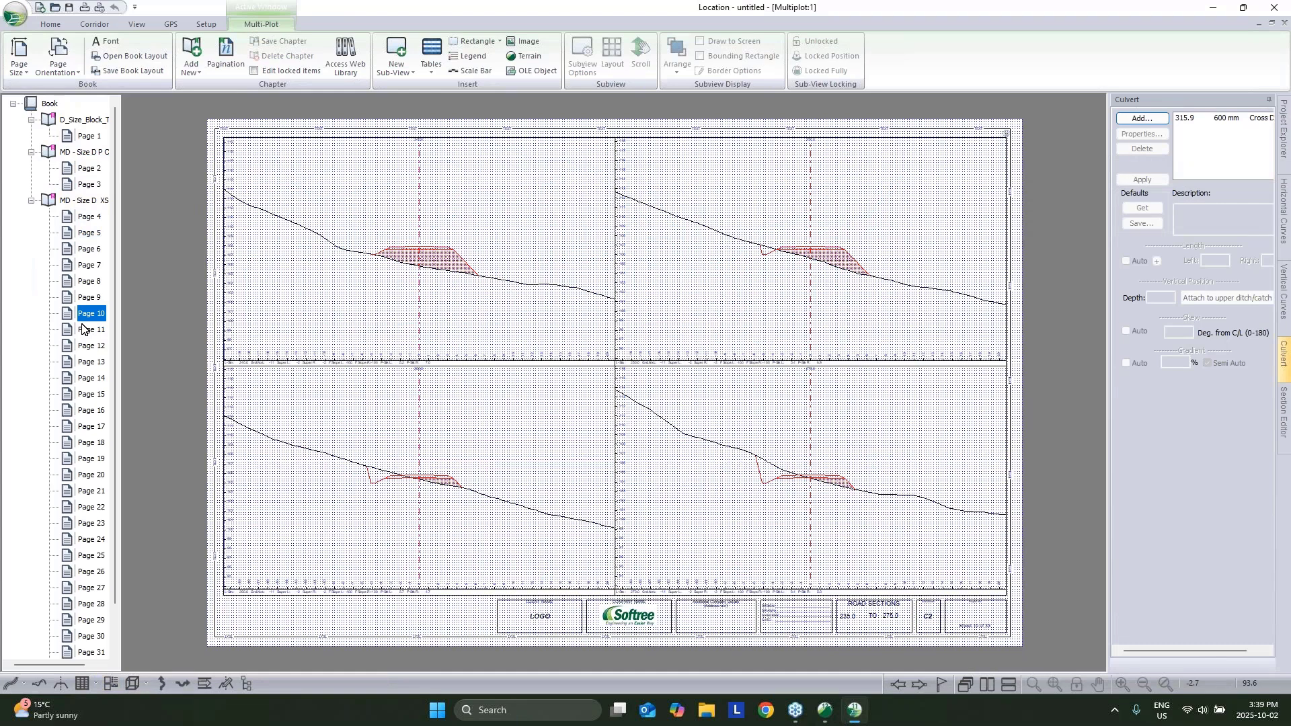
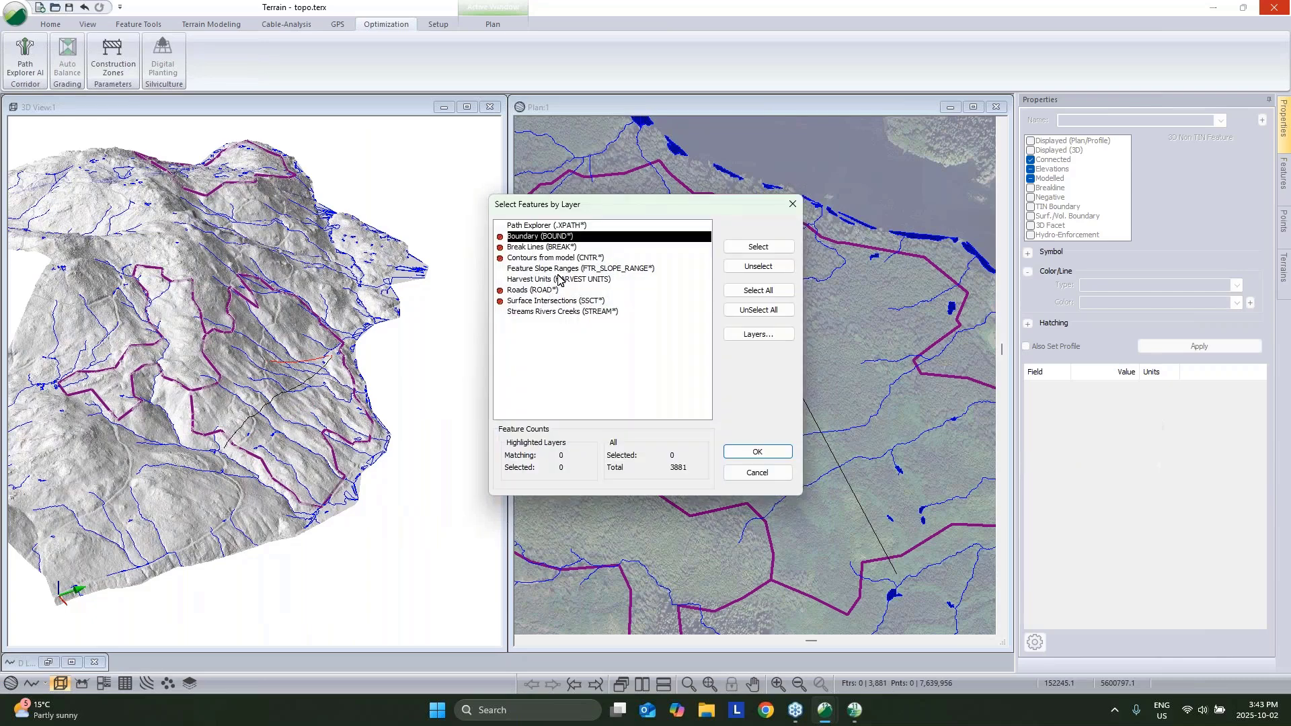
Step: In Terrain's topo.terx, select the Feature Slope Ranges layer's features and examine the 0–40% slope areas in plan and the terrain in 3D
{"action": "double_click", "coordinate": [559, 270]}
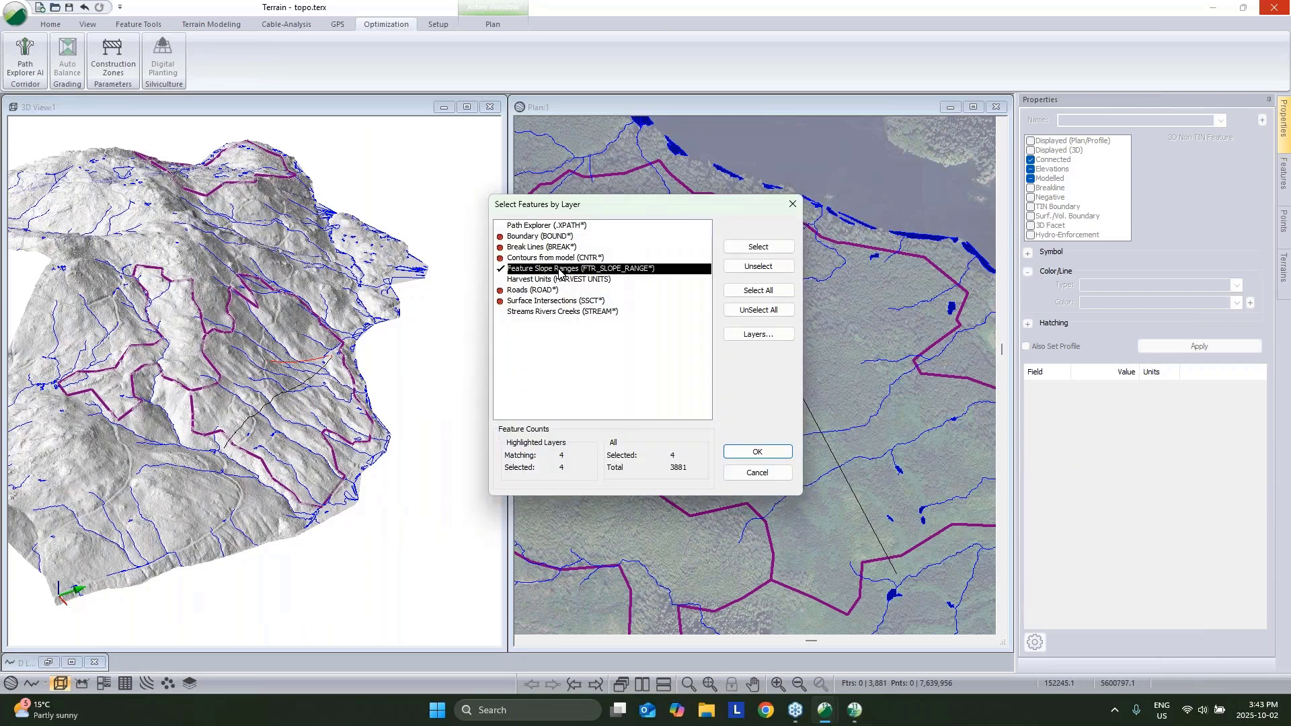
{"action": "left_click", "coordinate": [757, 451]}
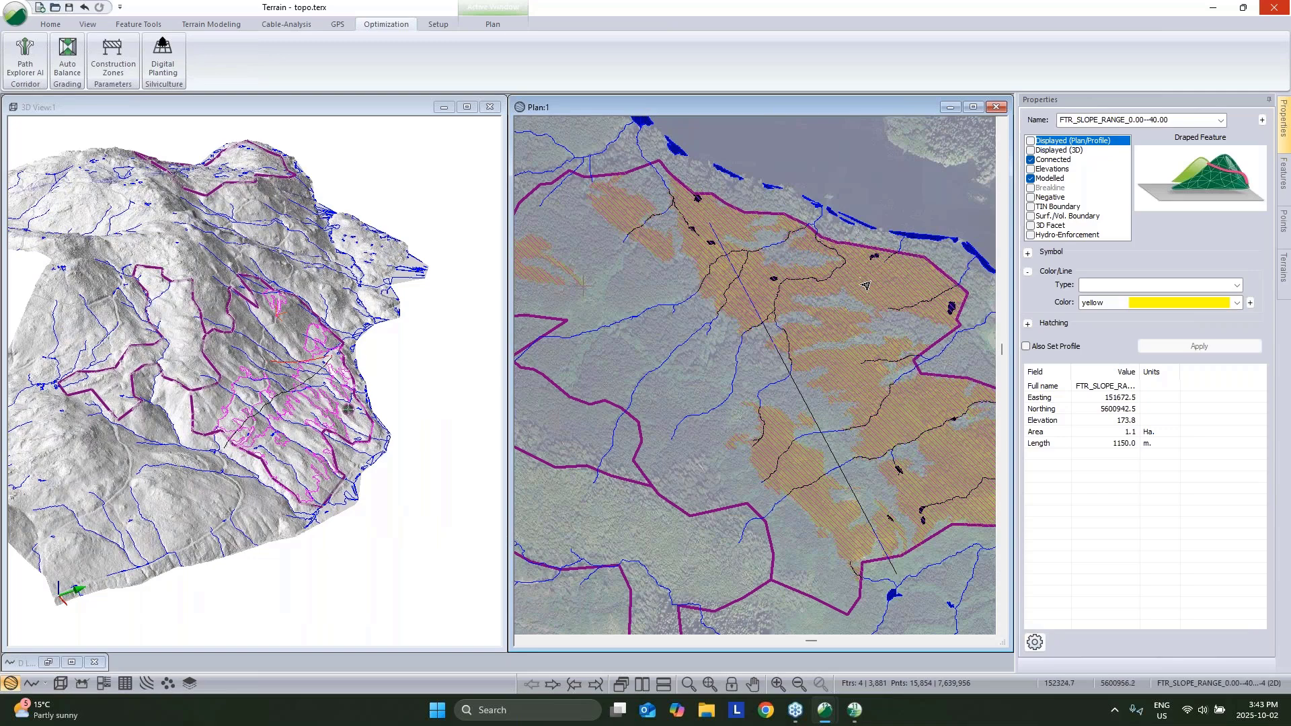
{"action": "mouse_move", "coordinate": [915, 348]}
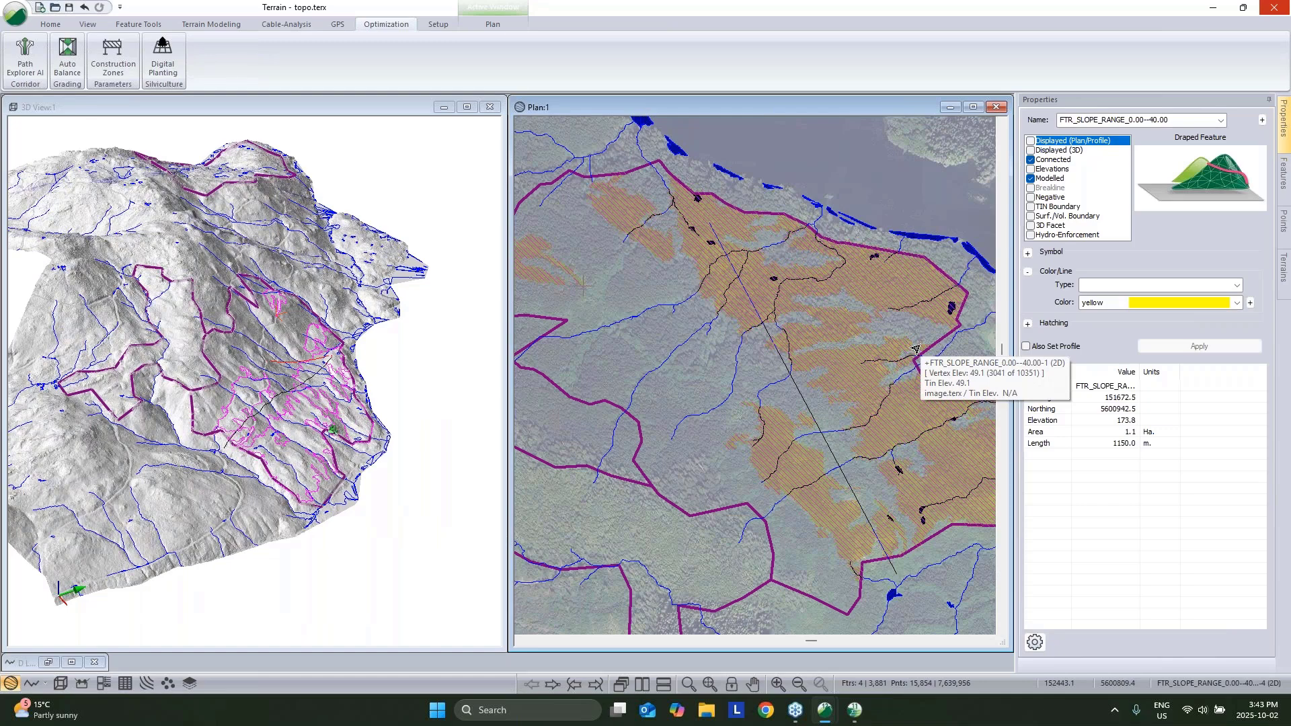
{"action": "left_click", "coordinate": [207, 440]}
{"action": "left_click_drag", "start_coordinate": [207, 441], "coordinate": [205, 445]}
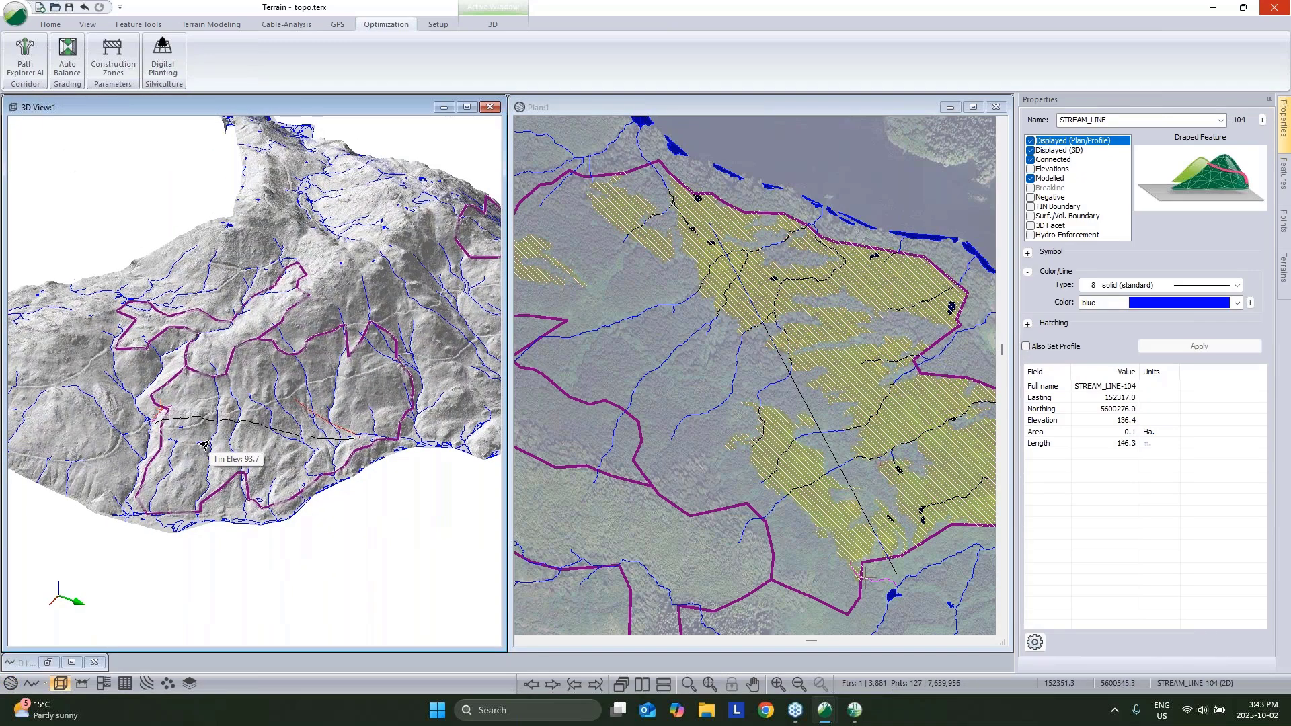
{"action": "left_click", "coordinate": [840, 405]}
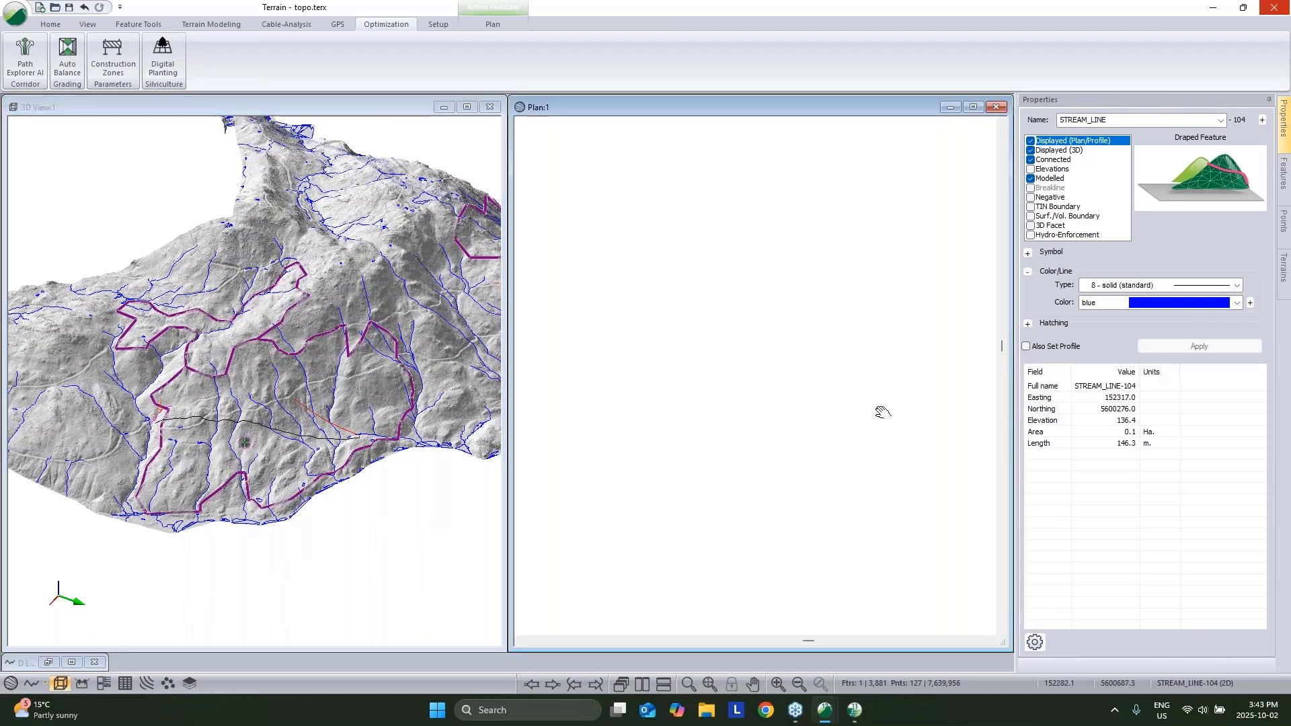
{"action": "mouse_move", "coordinate": [823, 412]}
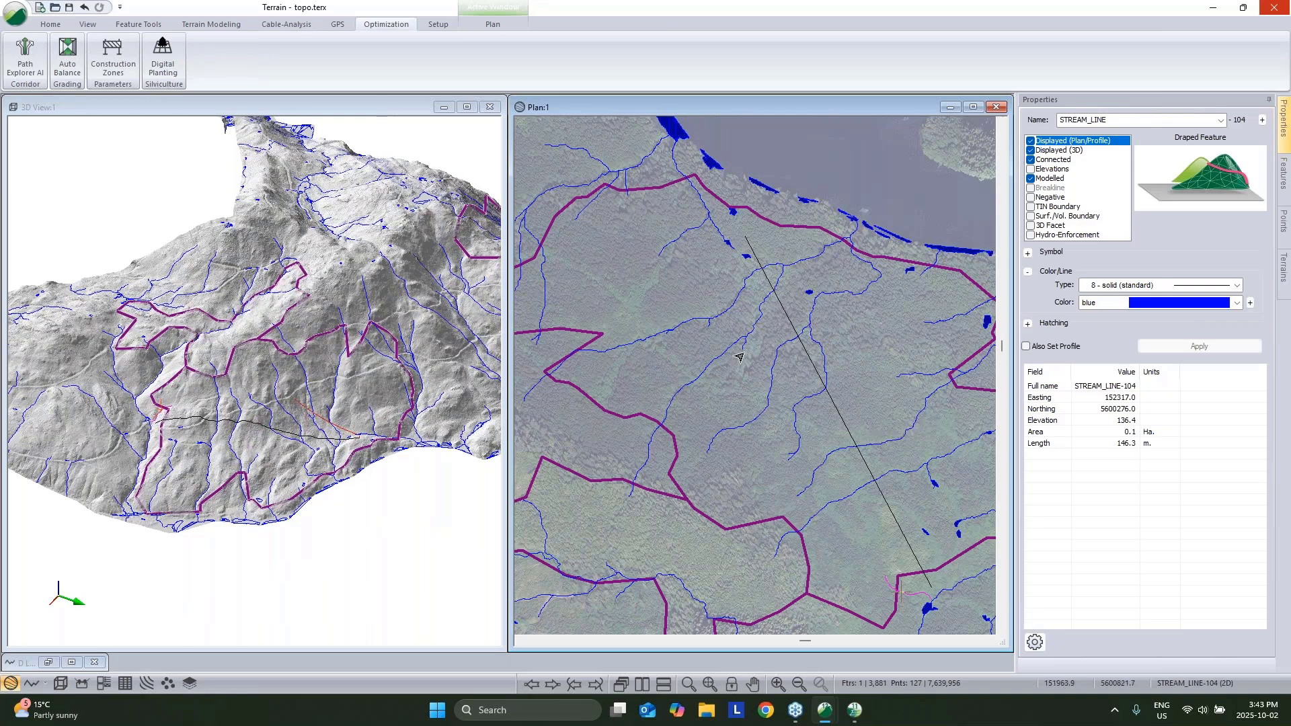
Step: Select the large Harvest Units-1 boundary in plan and open Polygonize TIN Geometry for it
{"action": "left_click", "coordinate": [609, 414]}
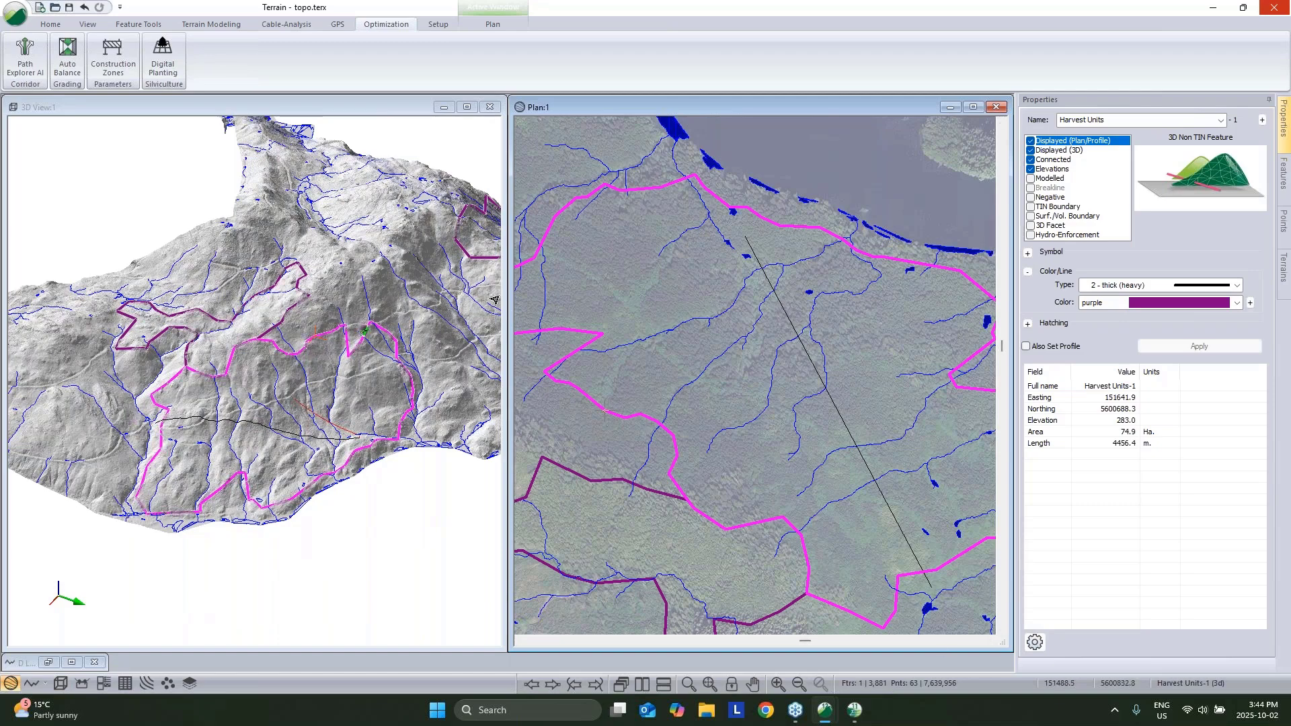
{"action": "left_click", "coordinate": [147, 24]}
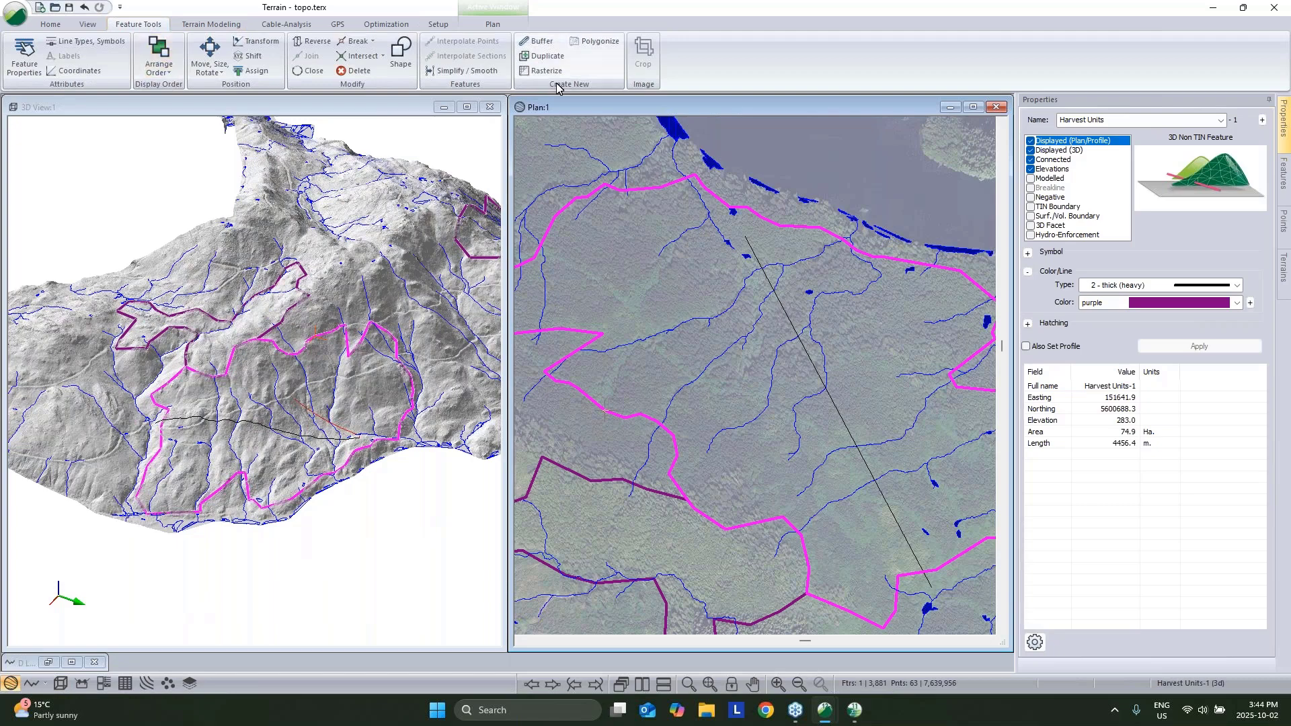
{"action": "left_click", "coordinate": [597, 42]}
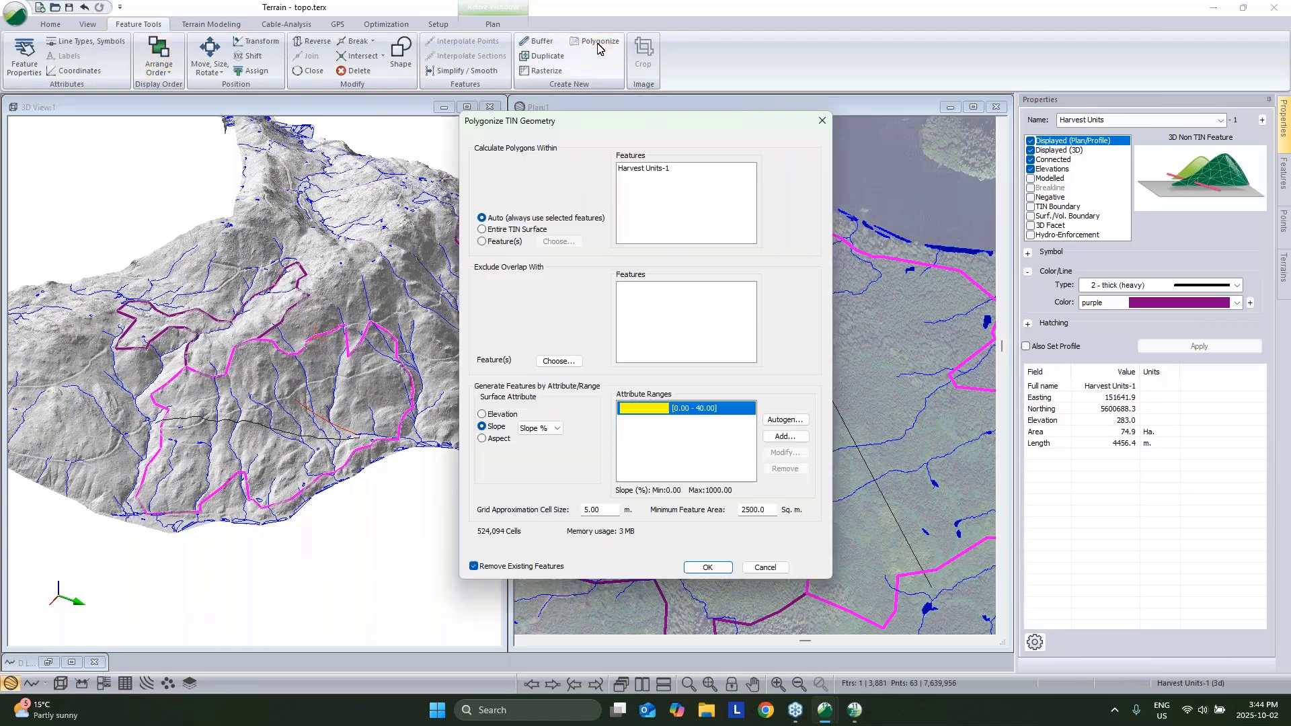
{"action": "left_click", "coordinate": [660, 169]}
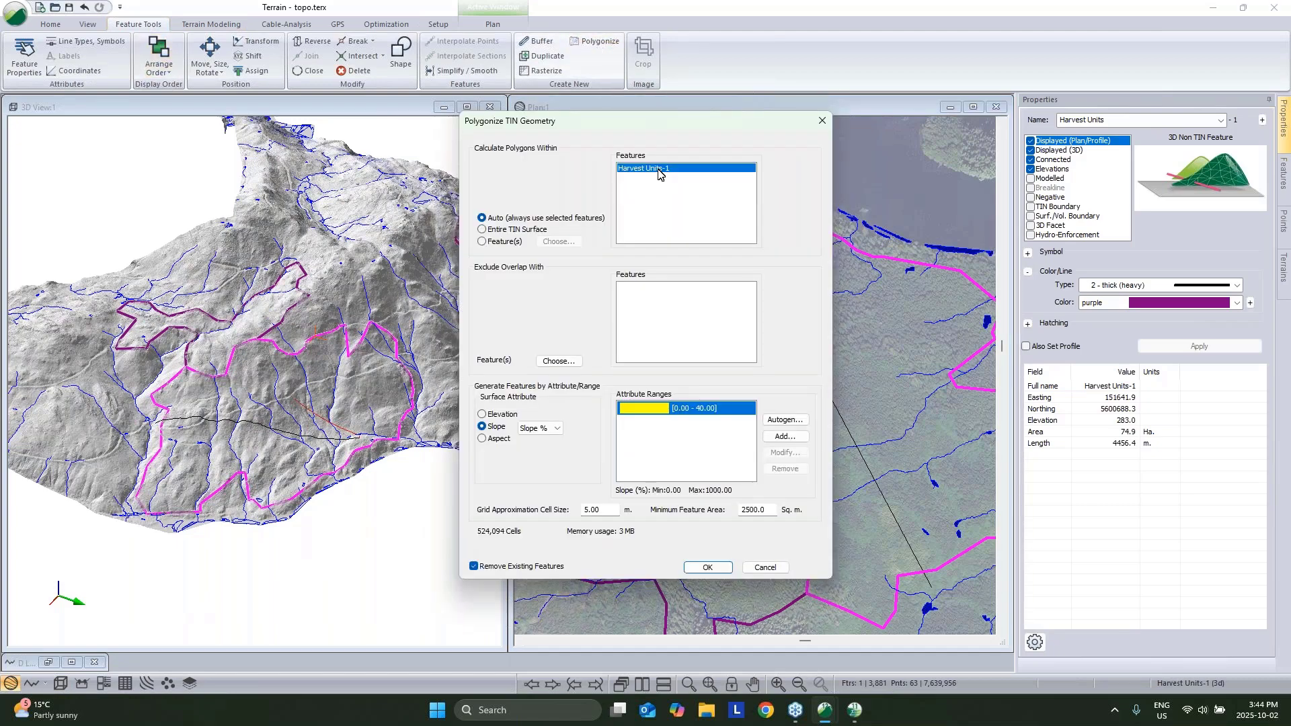
{"action": "left_click_drag", "start_coordinate": [686, 126], "coordinate": [369, 139]}
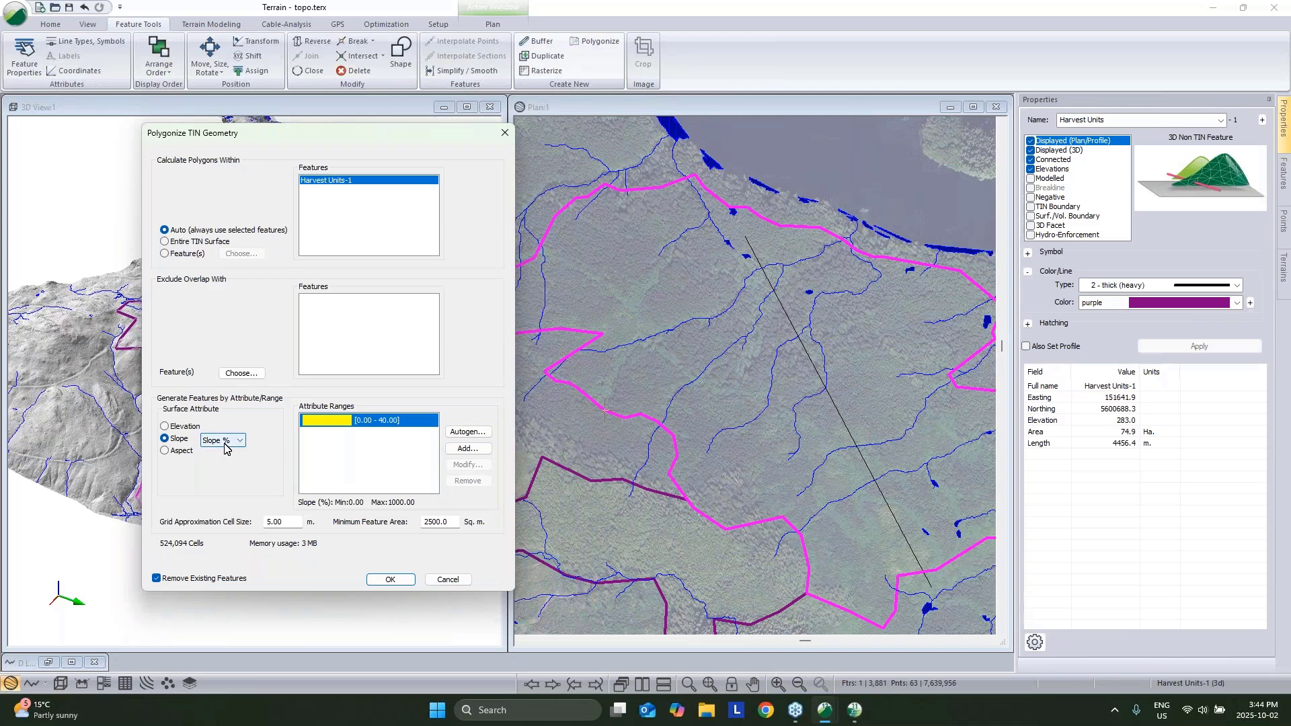
Step: Autogenerate 7 aspect ranges from 0 to 360 degrees and create the aspect polygons within the harvest unit
{"action": "left_click", "coordinate": [165, 451]}
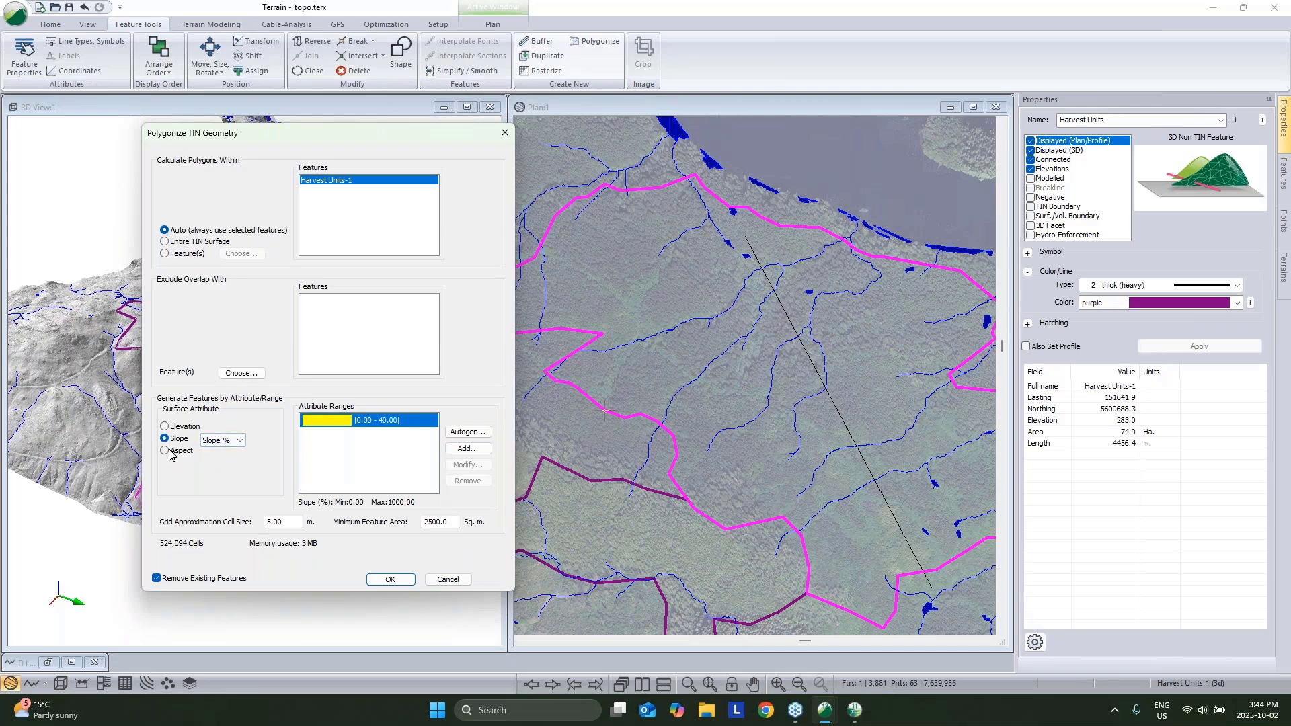
{"action": "left_click", "coordinate": [468, 433]}
{"action": "left_click_drag", "start_coordinate": [380, 278], "coordinate": [295, 280]}
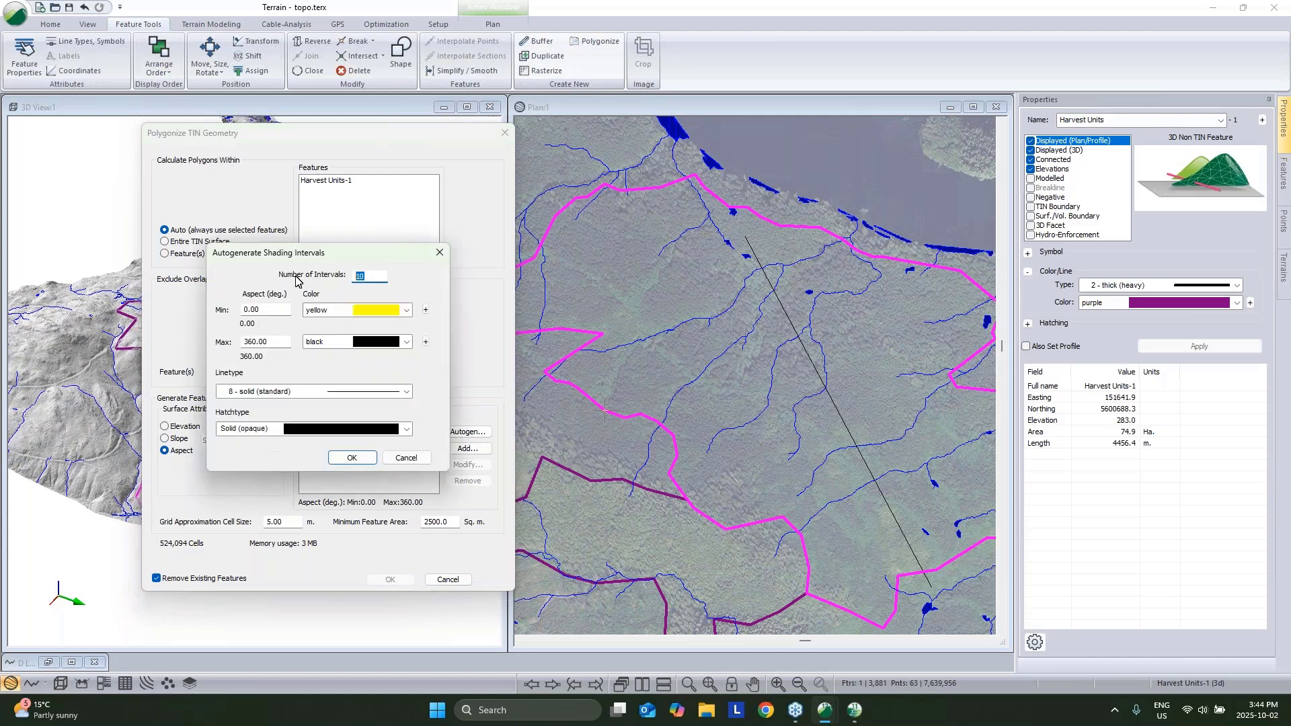
{"action": "type", "text": "7"}
{"action": "left_click", "coordinate": [358, 458]}
{"action": "scroll", "coordinate": [385, 428], "scroll_direction": "down", "scroll_amount": 2}
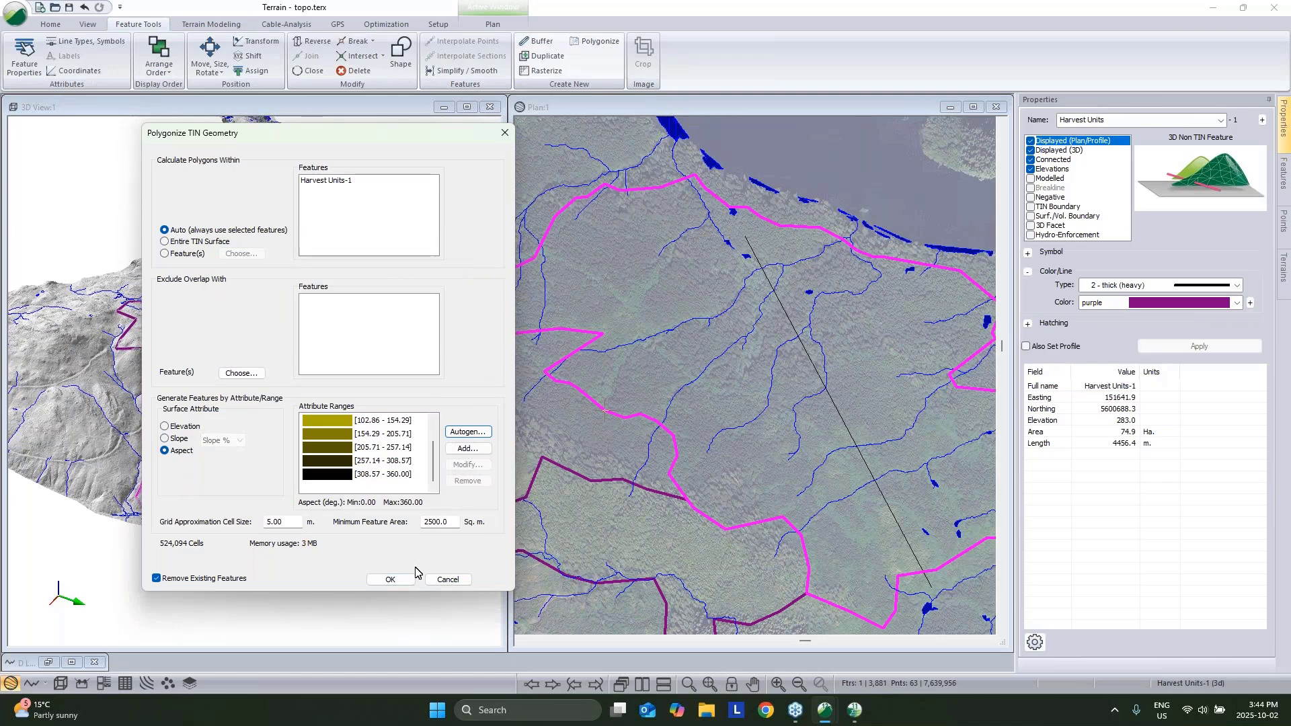
{"action": "left_click", "coordinate": [415, 582]}
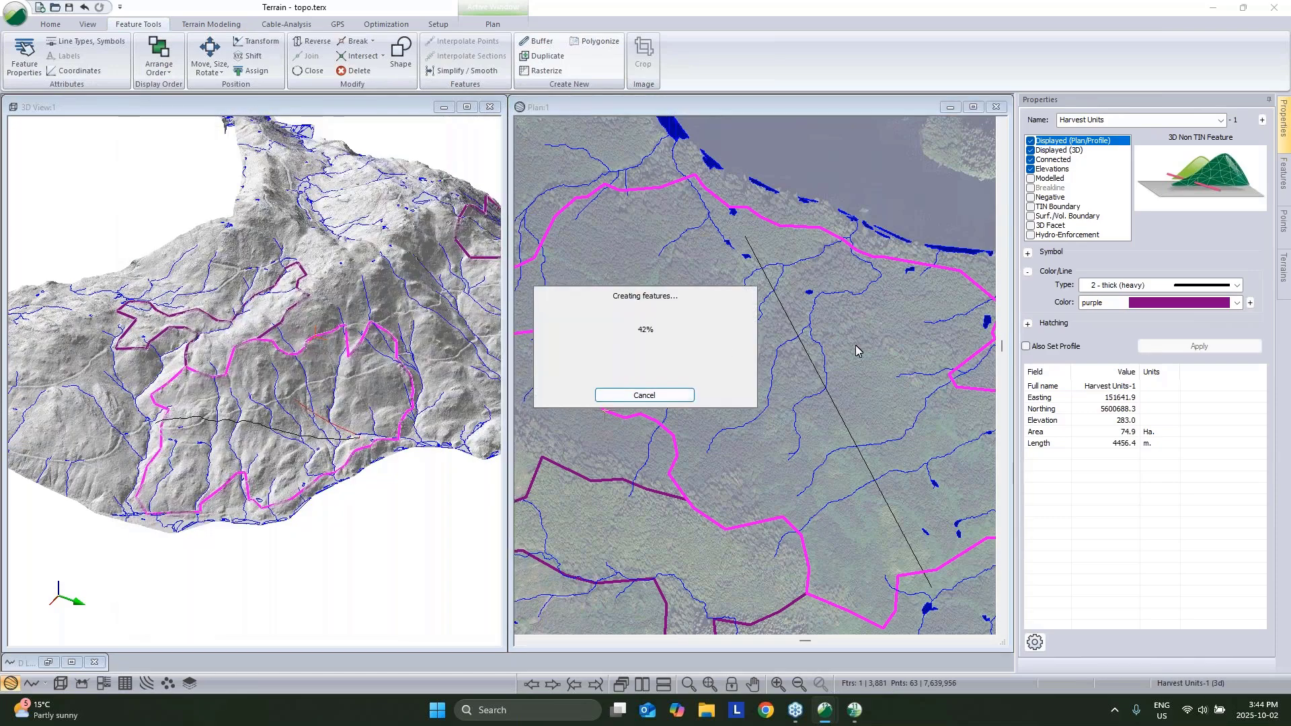
{"action": "scroll", "coordinate": [847, 302], "scroll_direction": "up", "scroll_amount": 3}
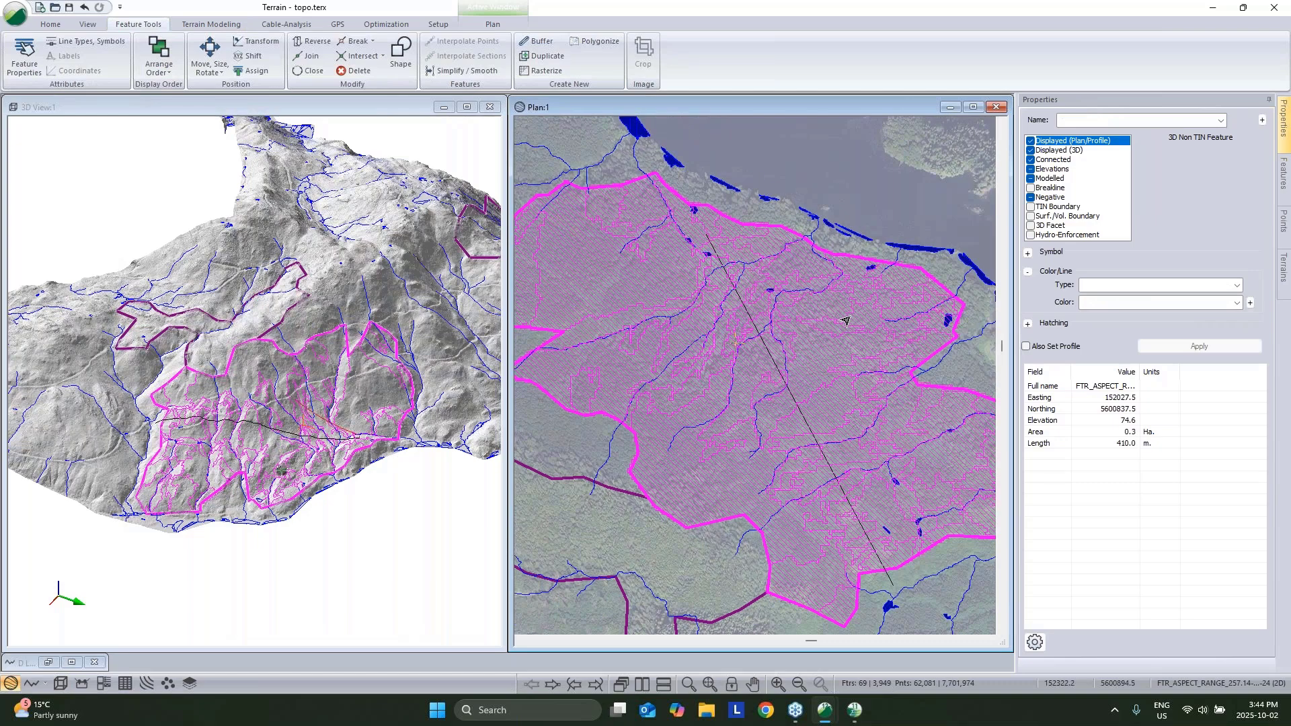
Step: Examine a 102.86–154.29 aspect range polygon near the harvest unit's shoreline edge in plan, and clear the selection
{"action": "scroll", "coordinate": [834, 267], "scroll_direction": "down", "scroll_amount": 3}
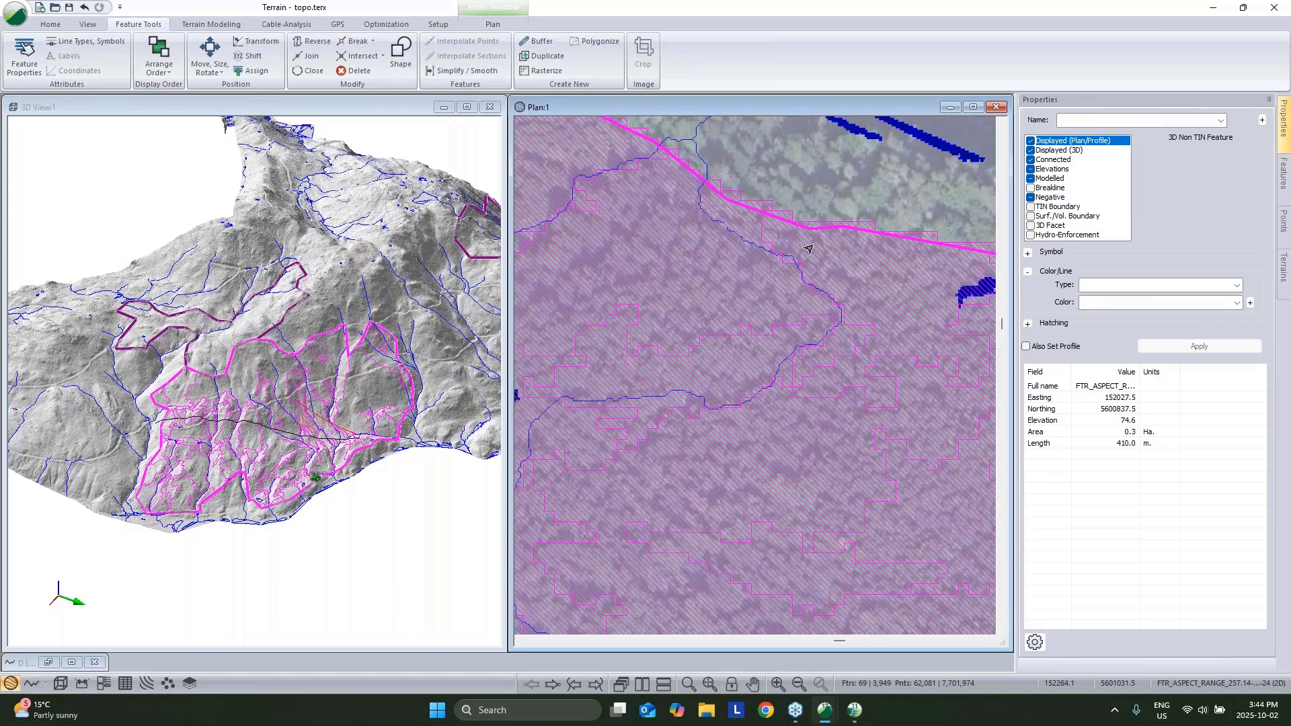
{"action": "left_click", "coordinate": [831, 267]}
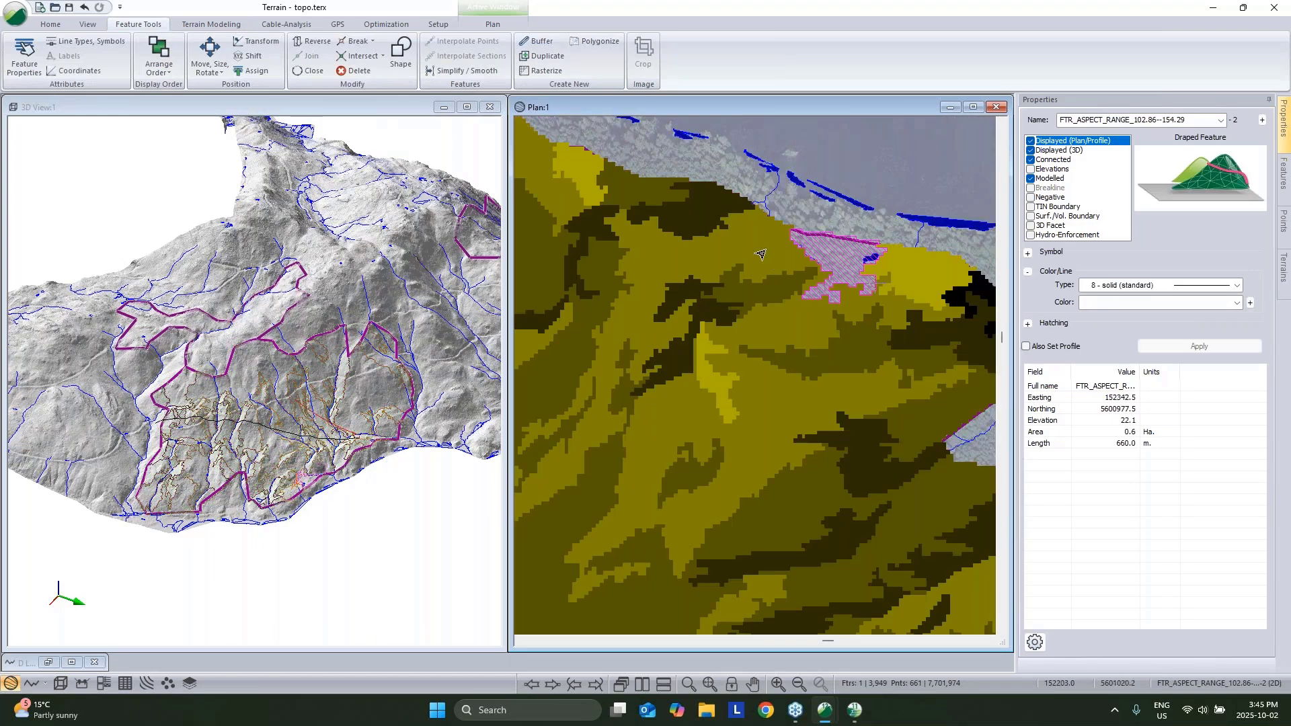
{"action": "left_click", "coordinate": [760, 254]}
{"action": "left_click", "coordinate": [835, 161]}
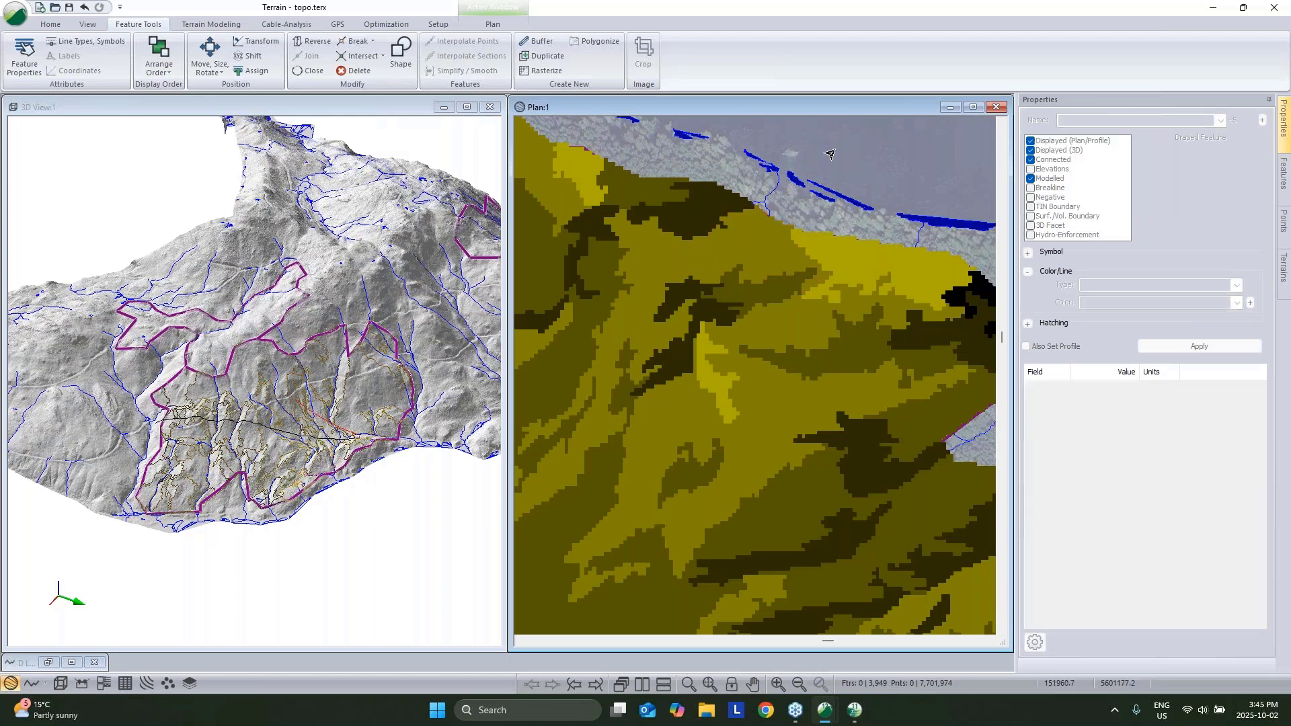
Step: Select all features on the Feature Aspect Ranges layer
{"action": "mouse_move", "coordinate": [700, 154]}
{"action": "right_click", "coordinate": [686, 162]}
{"action": "mouse_move", "coordinate": [779, 242]}
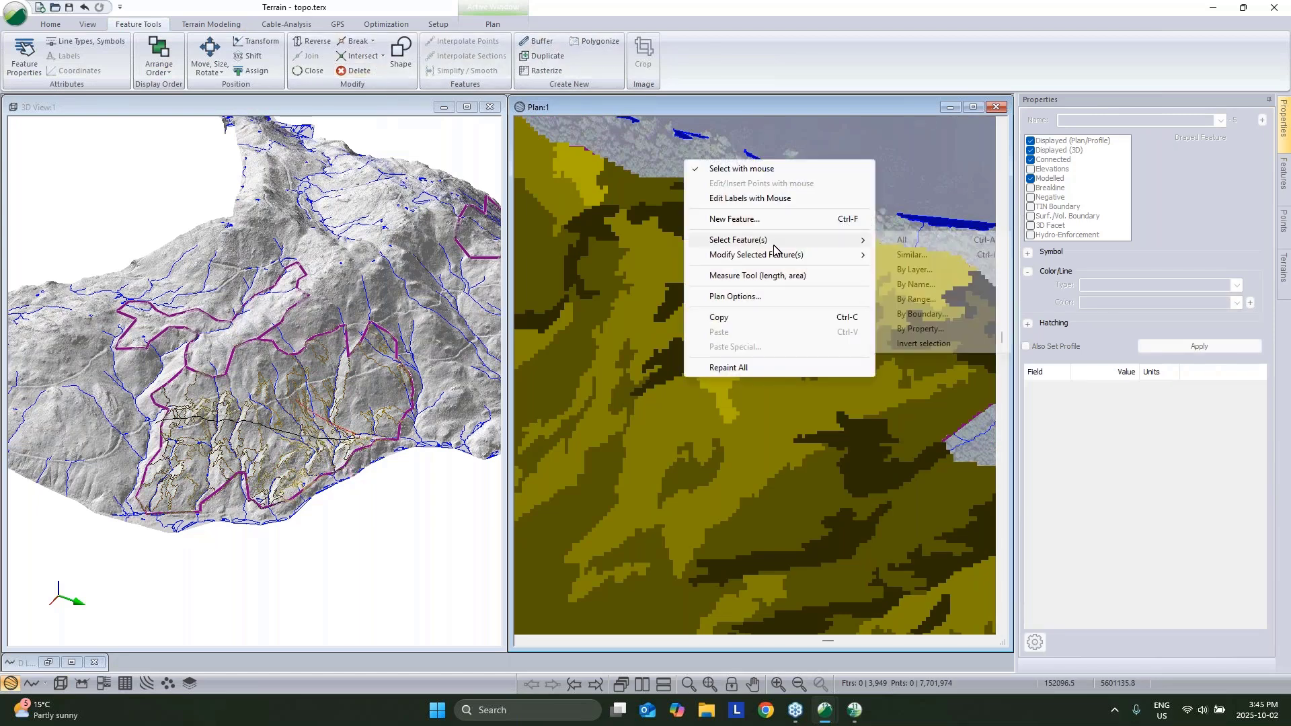
{"action": "left_click", "coordinate": [907, 269]}
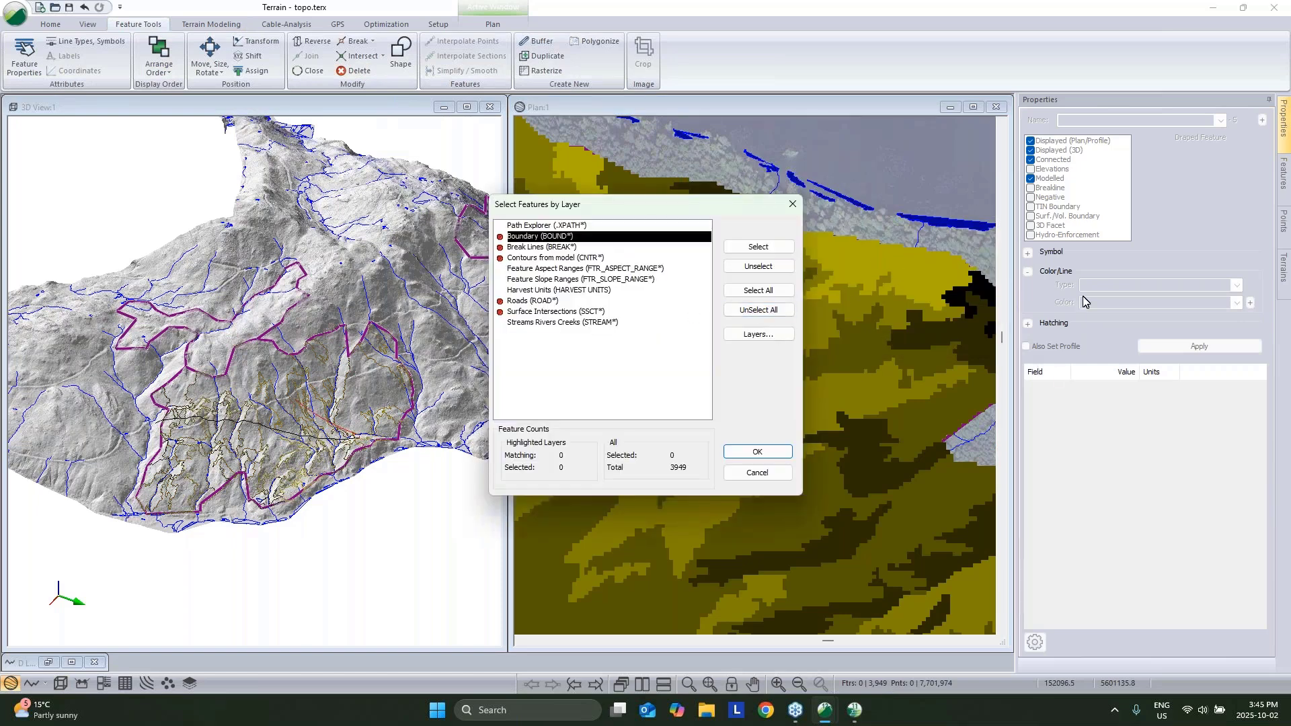
{"action": "left_click", "coordinate": [543, 270]}
{"action": "left_click", "coordinate": [757, 452]}
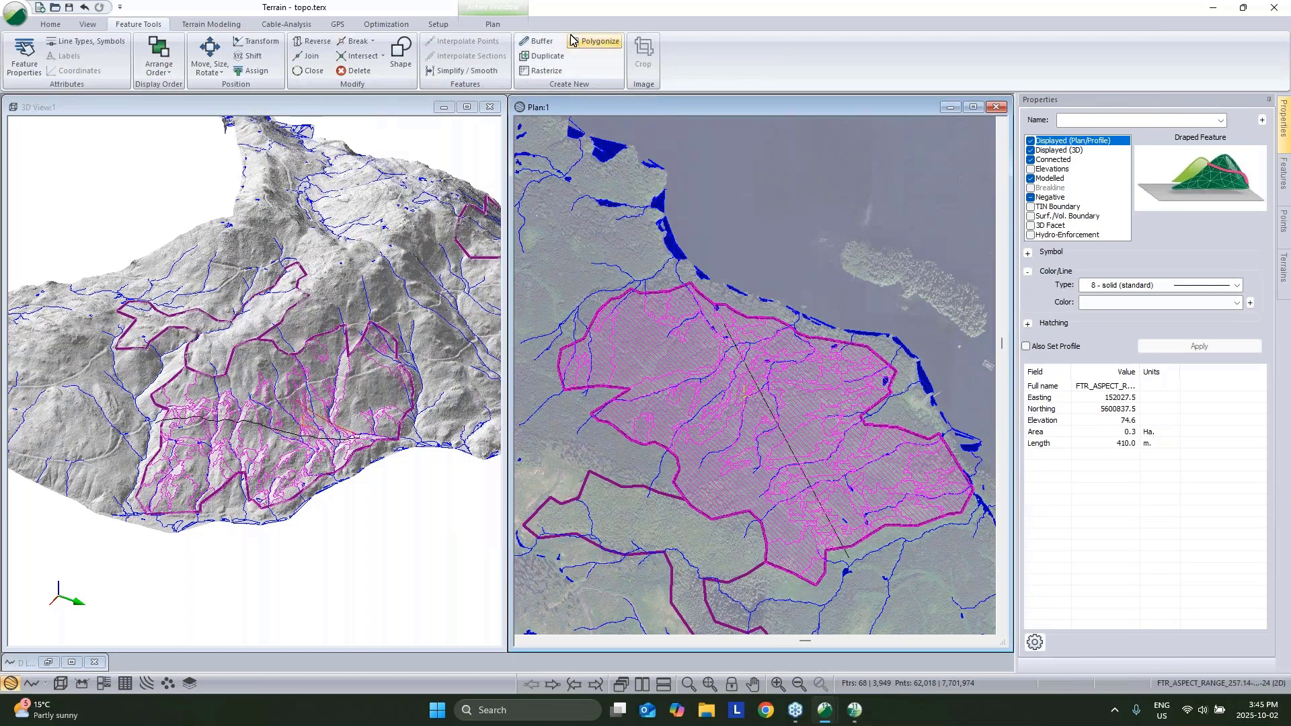
Step: Run Digital Planting on the selected aspect polygons with Pine Tree 3D symbols, connecting the points along each row into polylines
{"action": "left_click", "coordinate": [385, 26]}
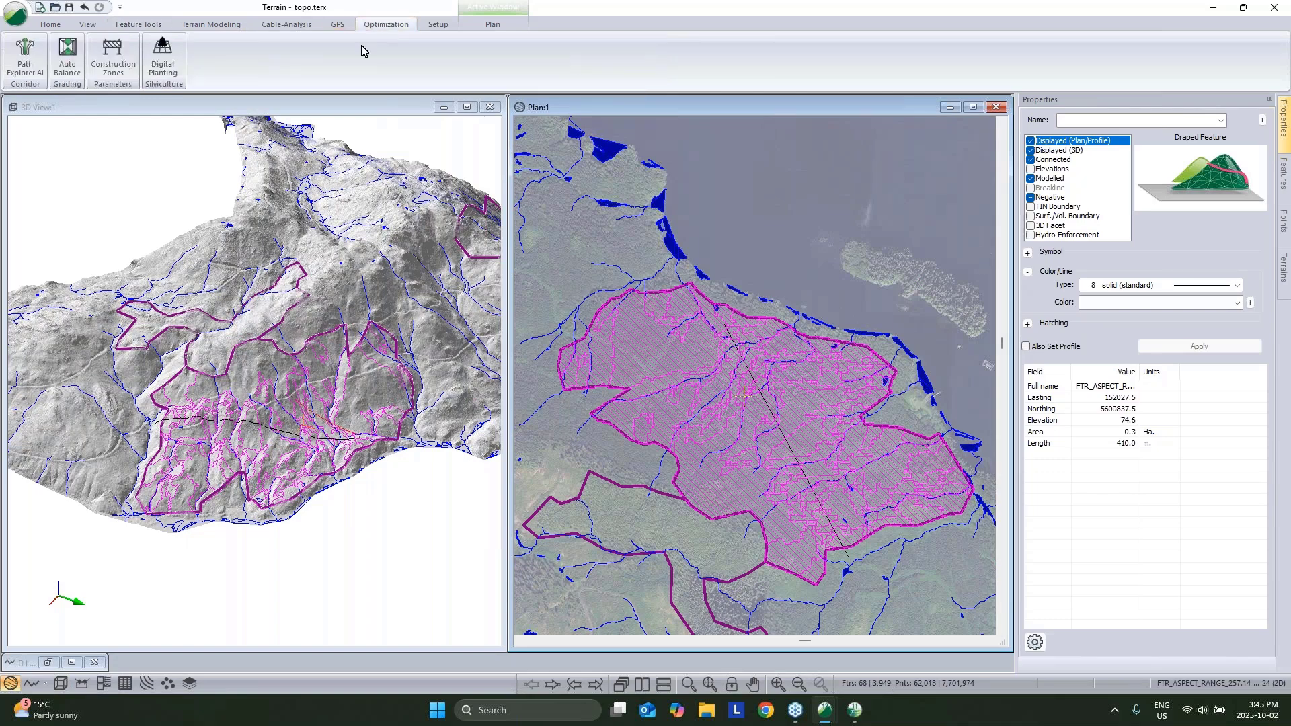
{"action": "left_click", "coordinate": [164, 59]}
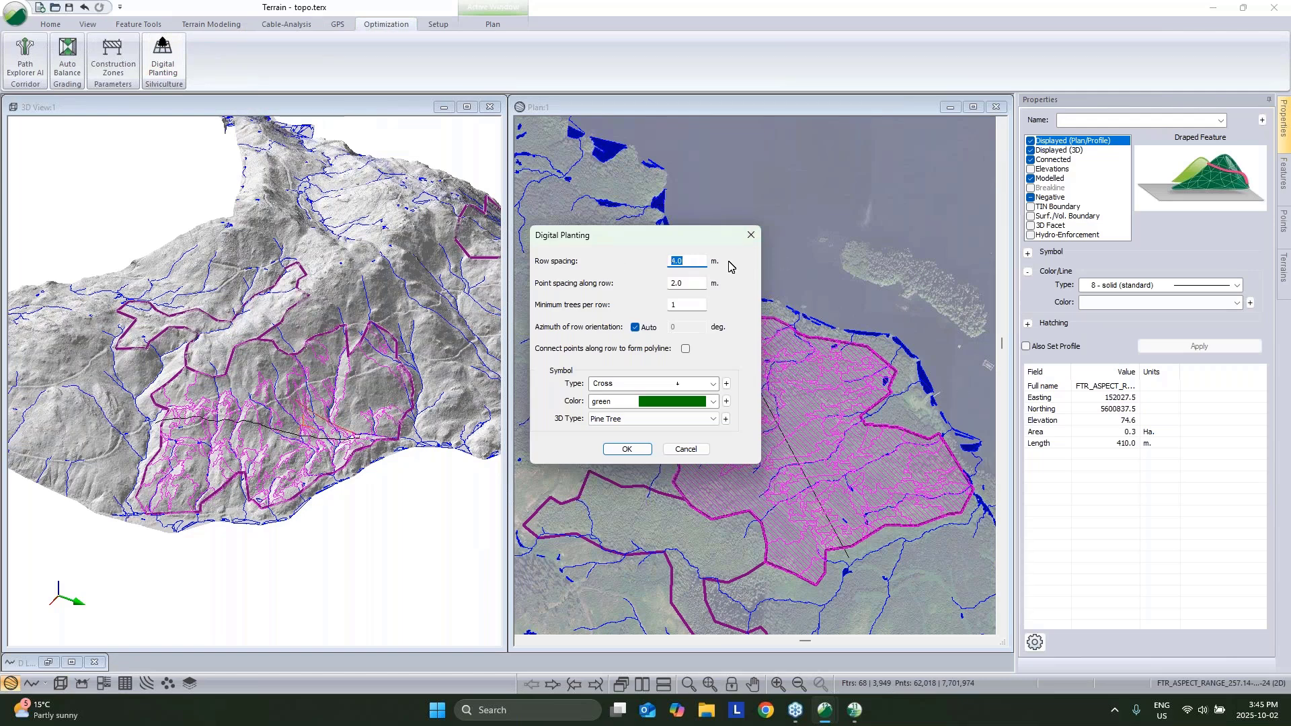
{"action": "key", "text": "Tab"}
{"action": "key", "text": "Tab"}
{"action": "left_click", "coordinate": [685, 348]}
{"action": "left_click", "coordinate": [628, 449]}
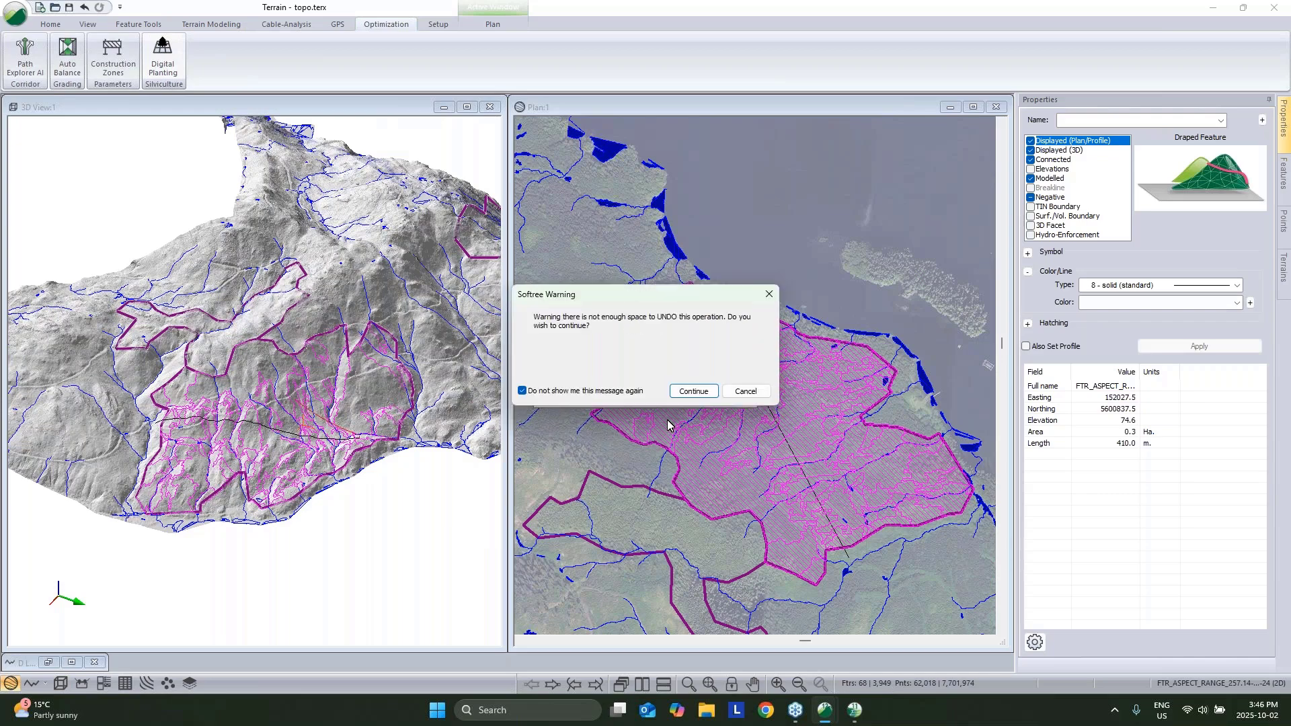
{"action": "left_click", "coordinate": [693, 391]}
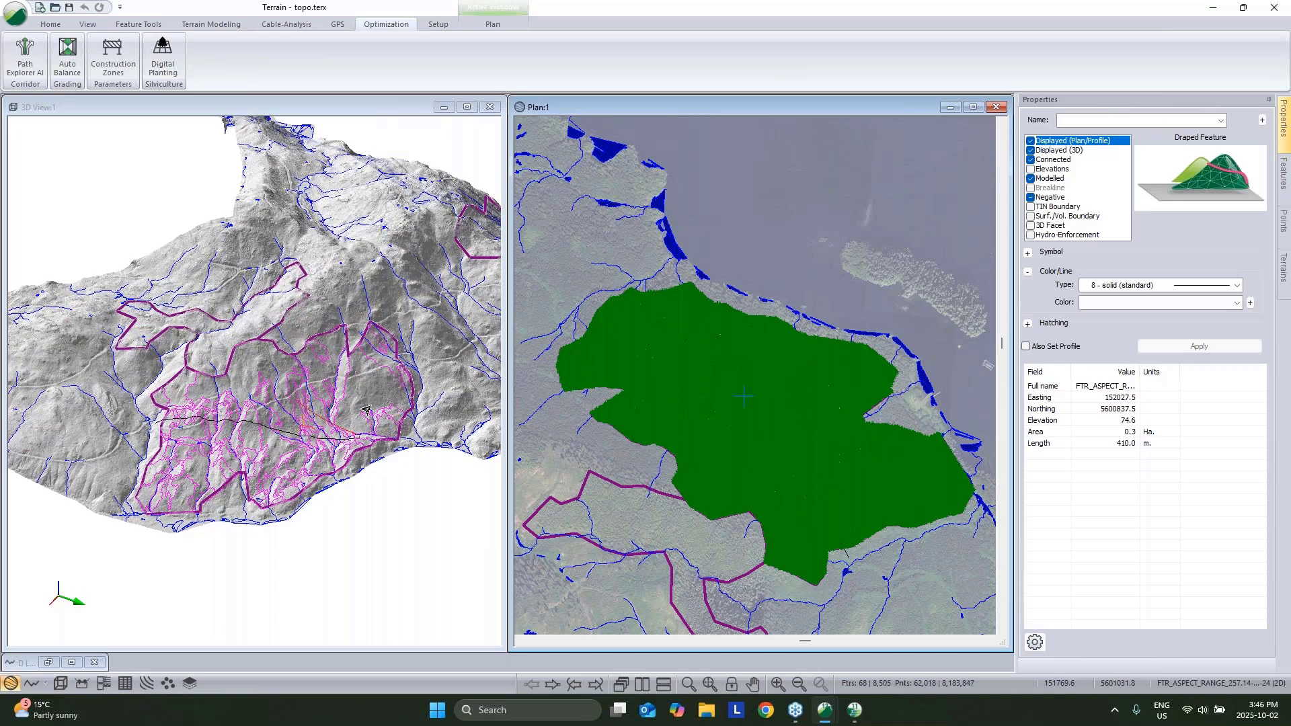
Step: Examine the planted tree rows on the terrain in 3D and pick one row to inspect its properties
{"action": "scroll", "coordinate": [366, 409], "scroll_direction": "up", "scroll_amount": 5}
{"action": "middle_click_drag", "start_coordinate": [270, 412], "coordinate": [352, 439]}
{"action": "scroll", "coordinate": [318, 387], "scroll_direction": "up", "scroll_amount": 5}
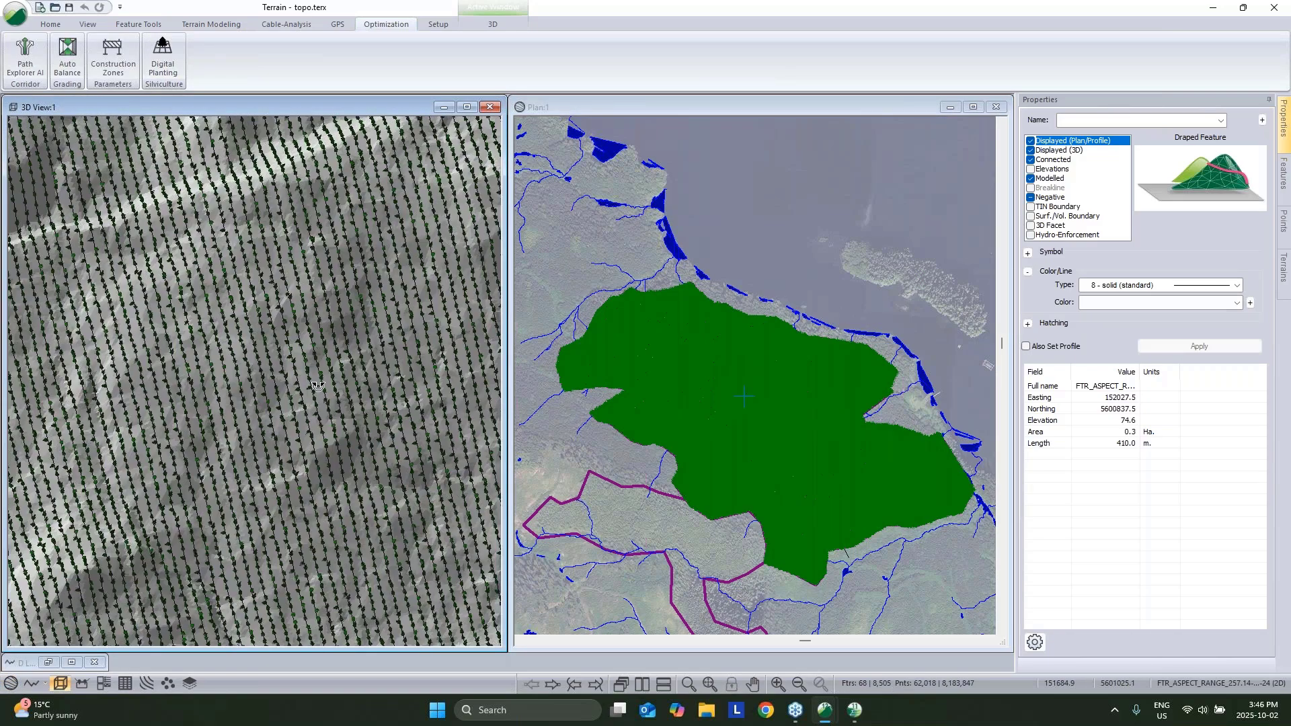
{"action": "left_click_drag", "start_coordinate": [318, 387], "coordinate": [361, 338]}
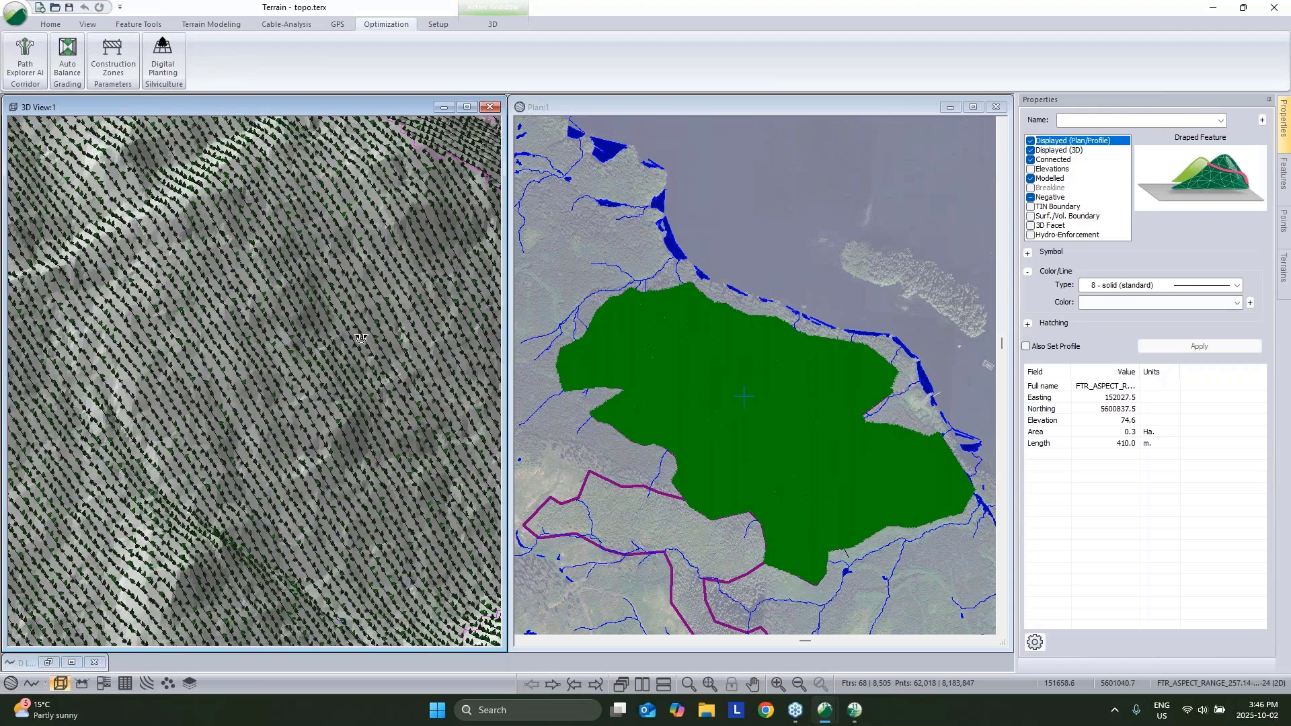
{"action": "scroll", "coordinate": [361, 338], "scroll_direction": "down", "scroll_amount": 5}
{"action": "middle_click_drag", "start_coordinate": [346, 464], "coordinate": [352, 316]}
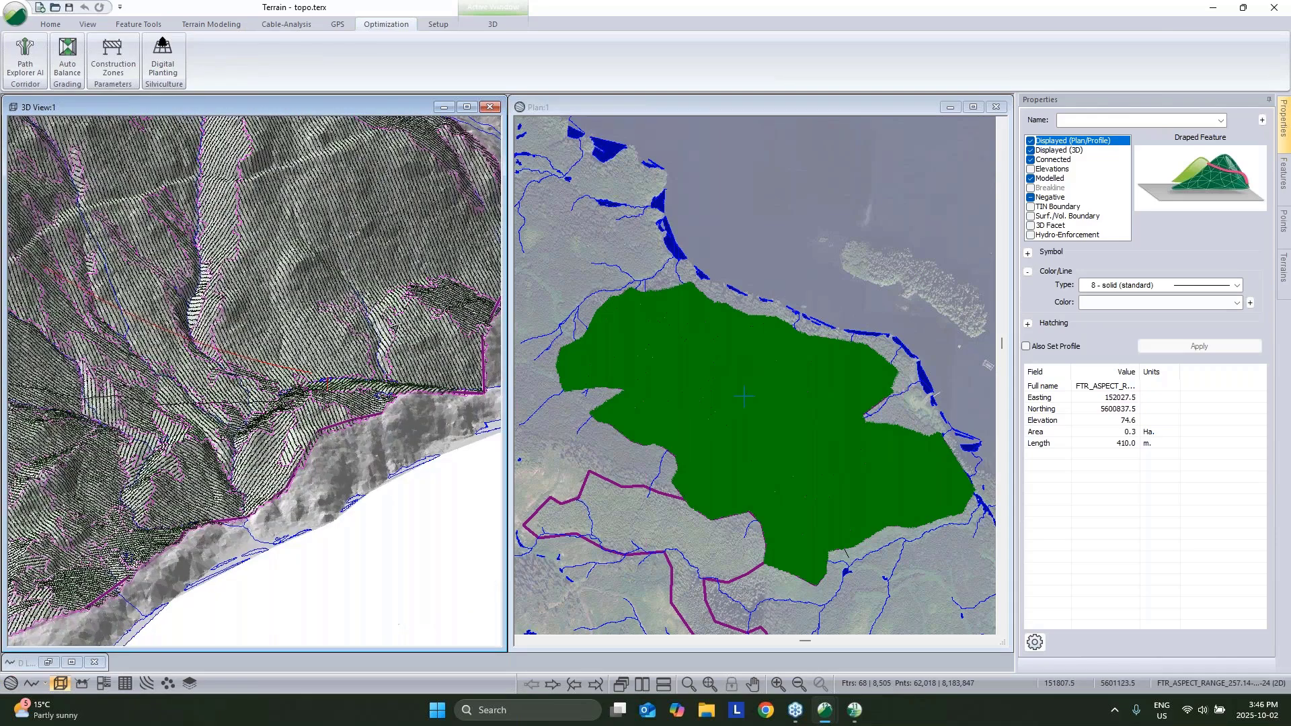
{"action": "scroll", "coordinate": [260, 336], "scroll_direction": "up", "scroll_amount": 5}
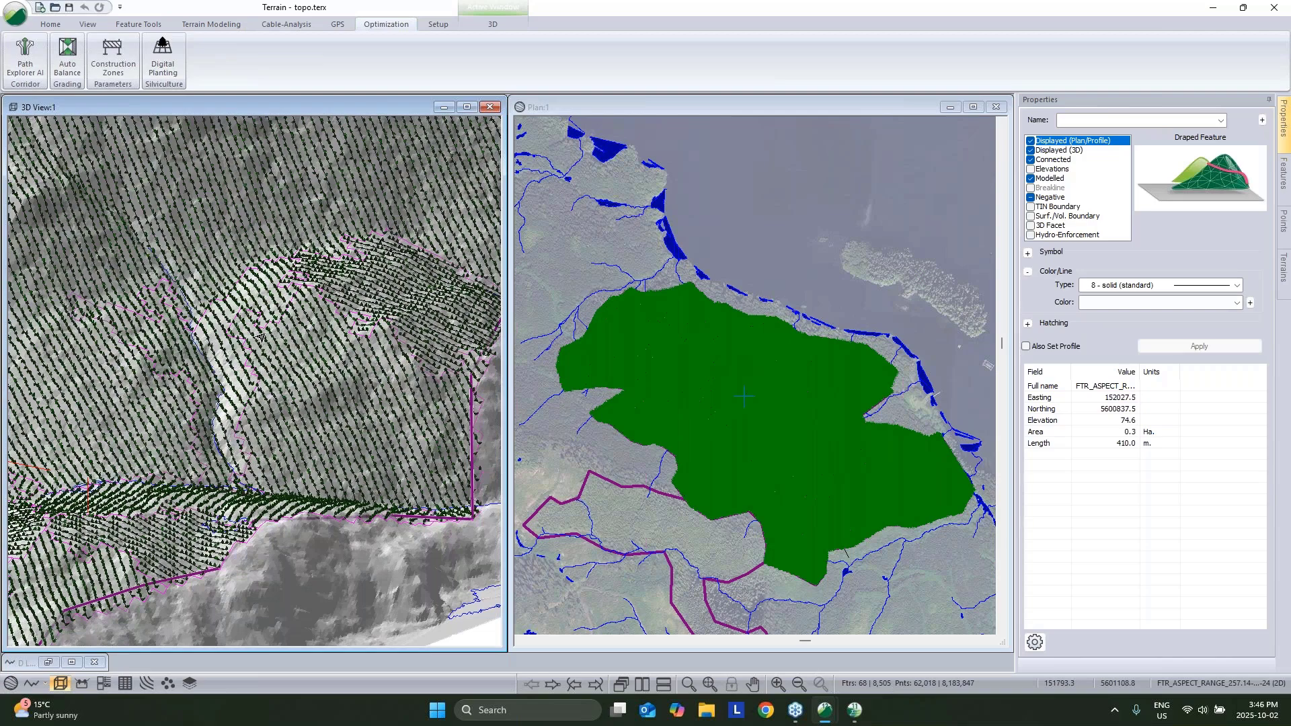
{"action": "middle_click_drag", "start_coordinate": [260, 336], "coordinate": [295, 449]}
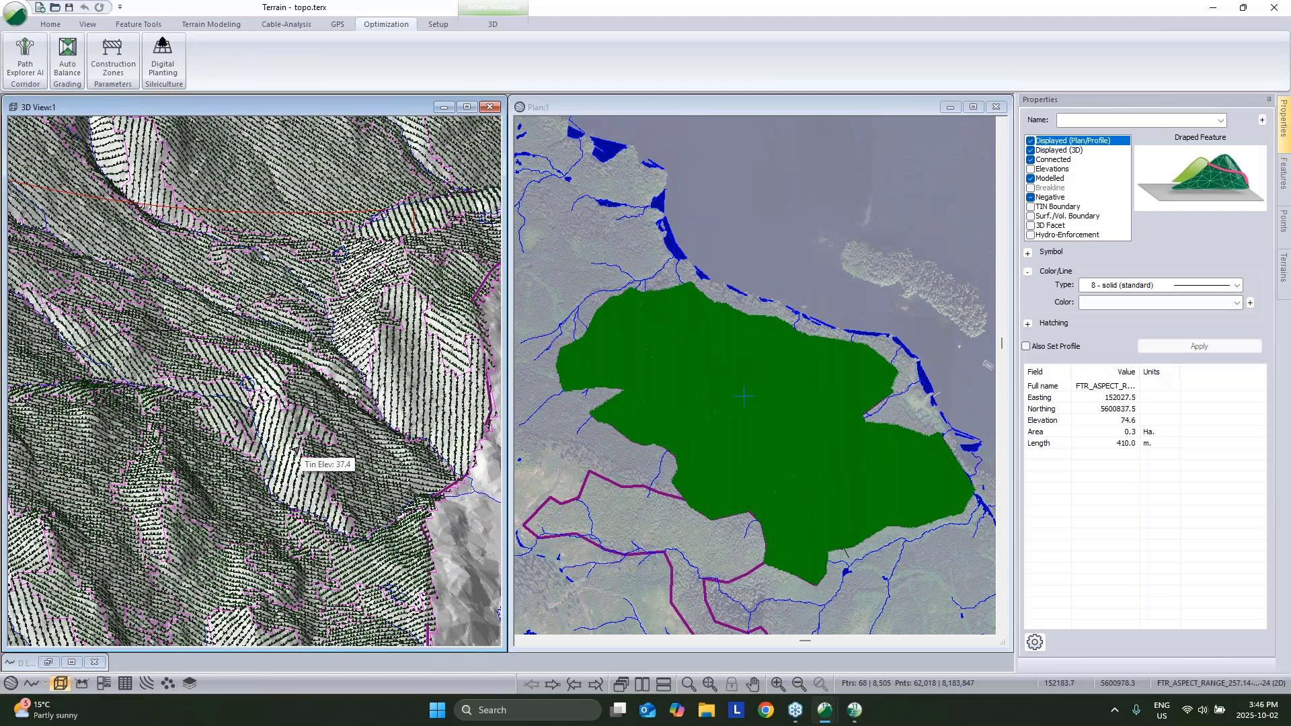
{"action": "left_click", "coordinate": [277, 364]}
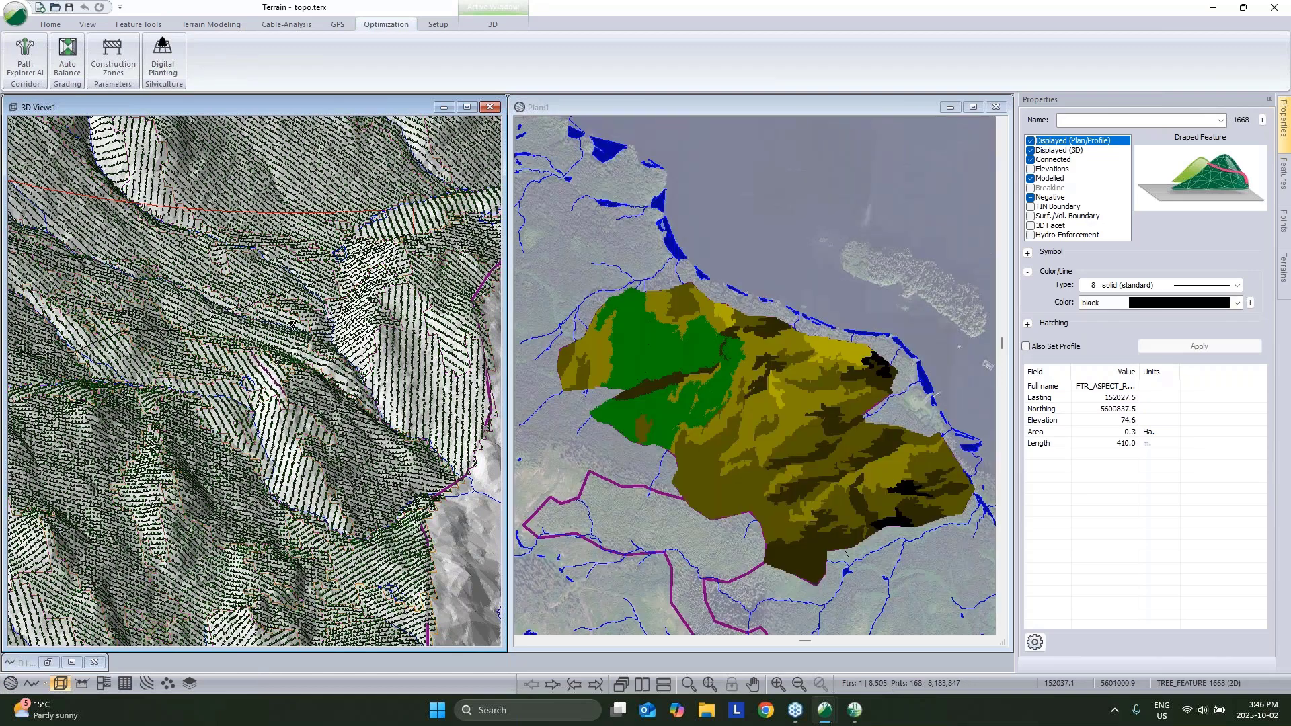
{"action": "middle_click_drag", "start_coordinate": [292, 324], "coordinate": [316, 281]}
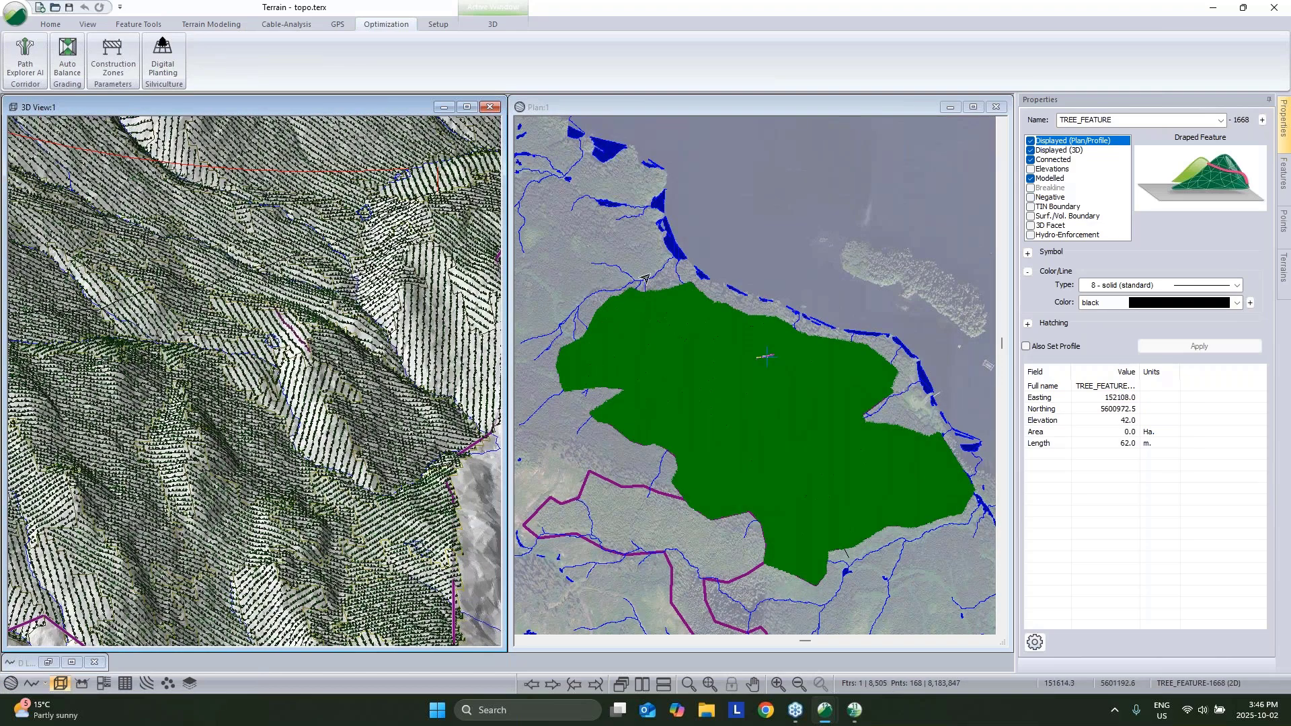
Step: Select all features on the tree feature layer and turn off their Connected property, suppressing the 3D symbol warning
{"action": "right_click", "coordinate": [803, 208]}
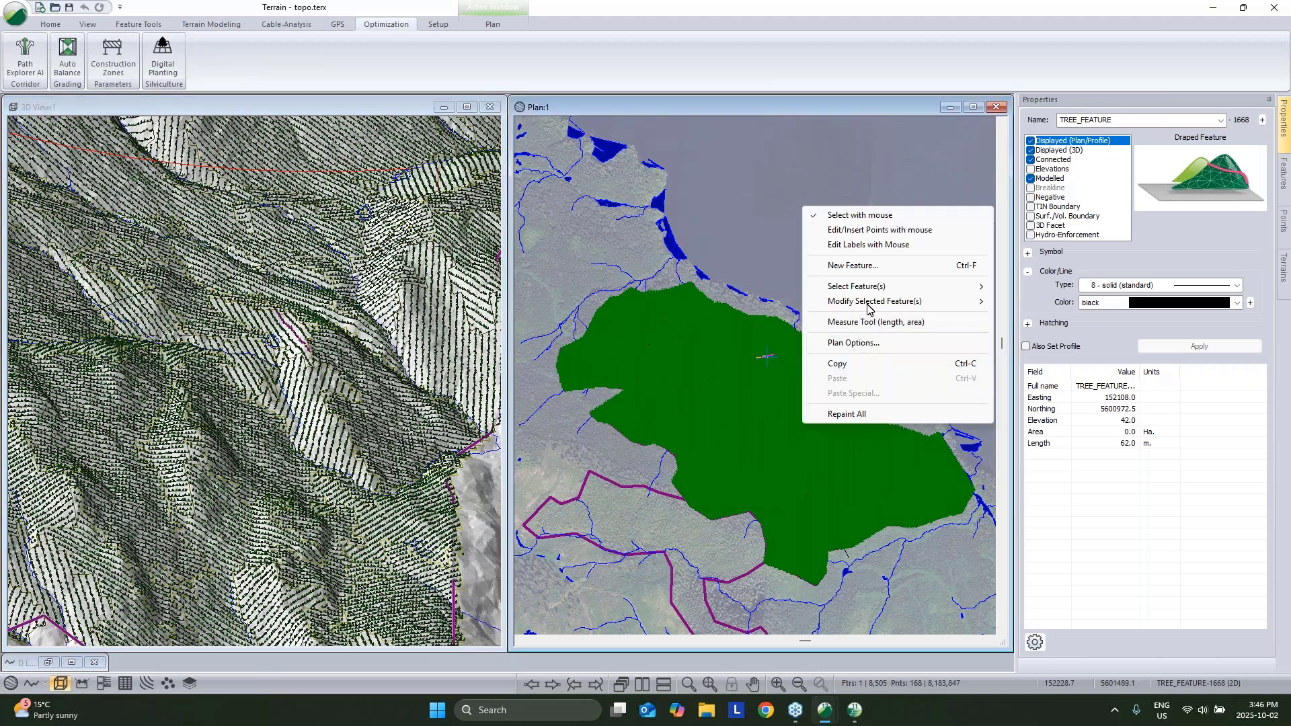
{"action": "mouse_move", "coordinate": [881, 289]}
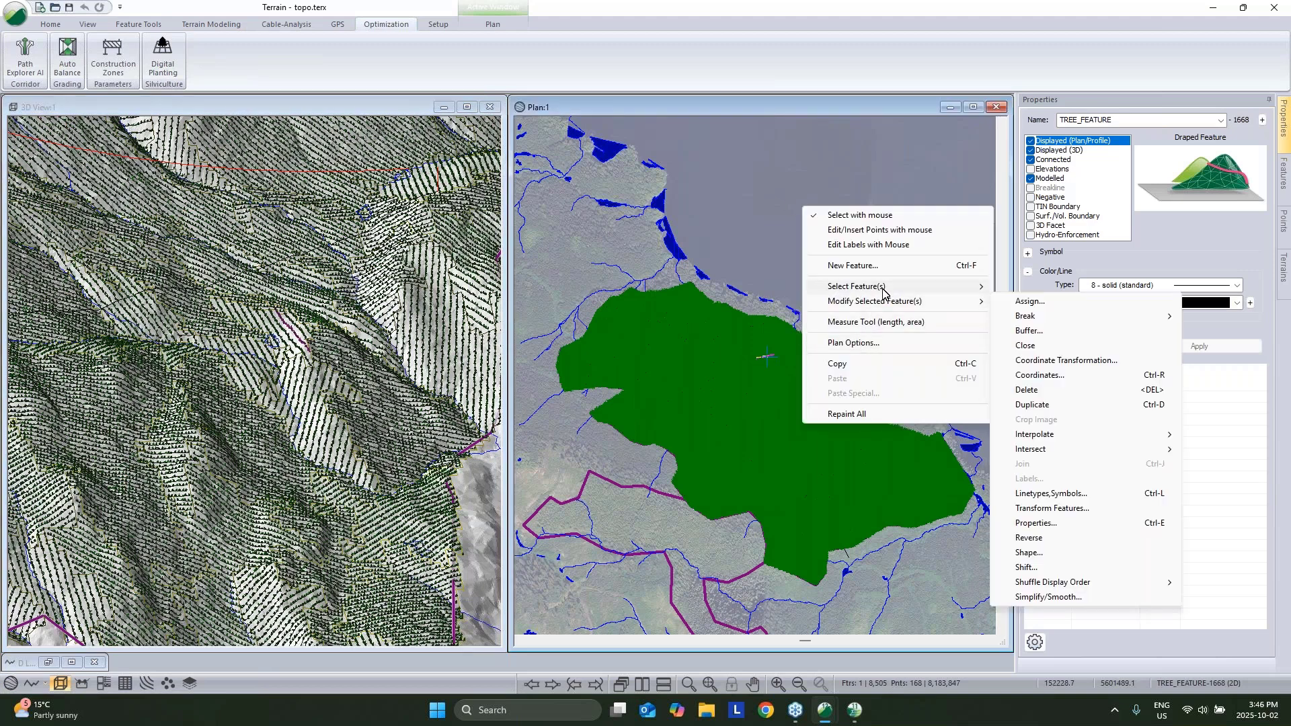
{"action": "left_click", "coordinate": [1035, 316]}
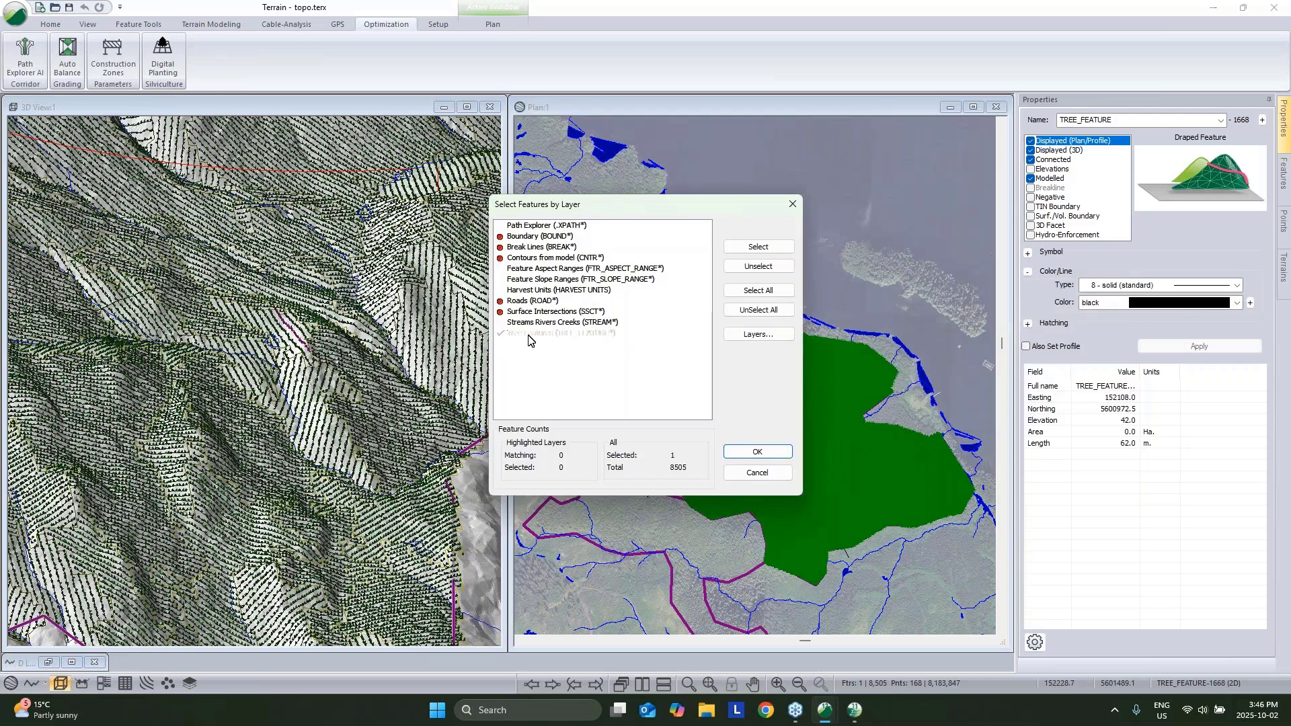
{"action": "left_click", "coordinate": [757, 453]}
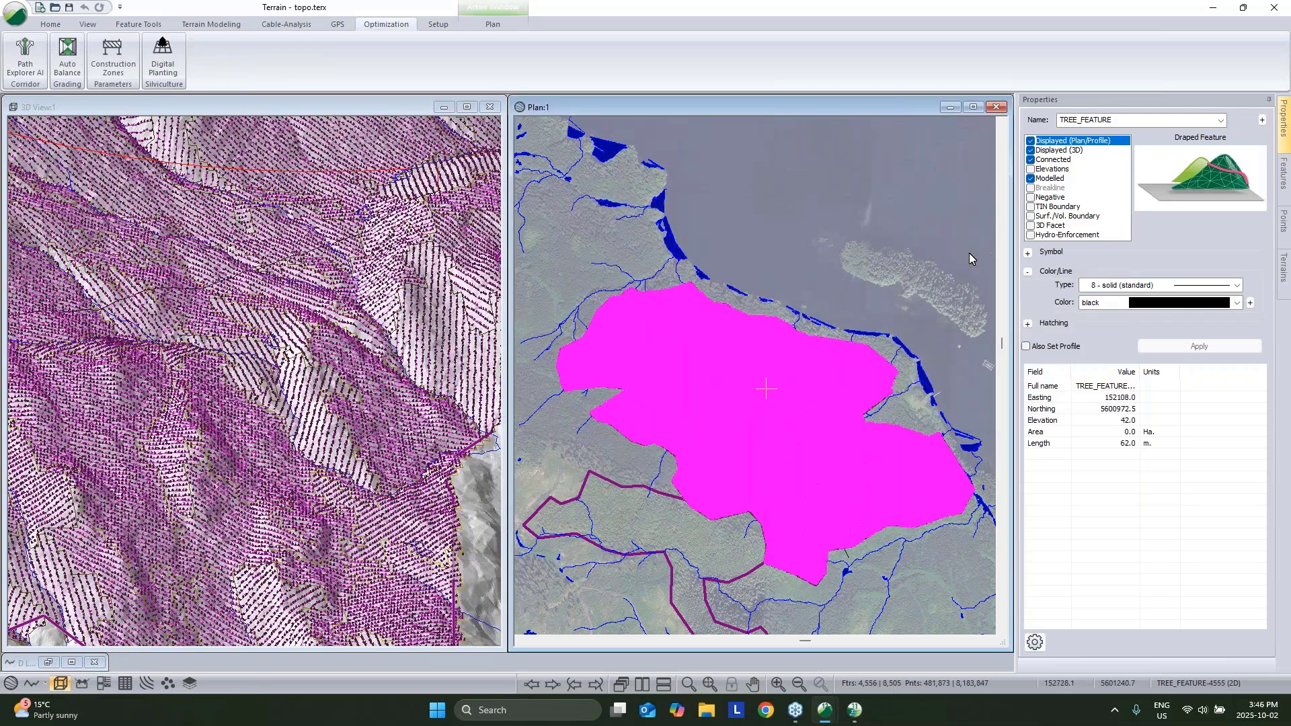
{"action": "left_click", "coordinate": [1030, 160]}
{"action": "left_click", "coordinate": [1199, 345]}
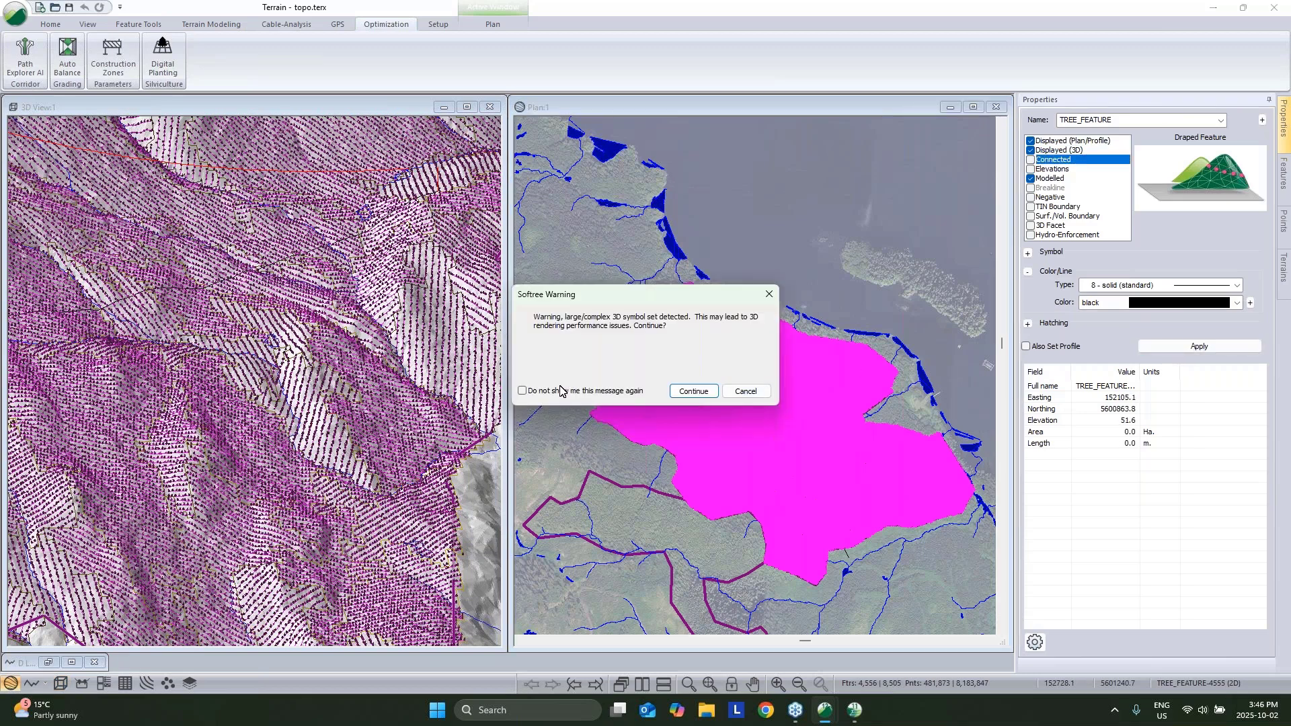
{"action": "left_click", "coordinate": [523, 389]}
{"action": "left_click", "coordinate": [672, 390]}
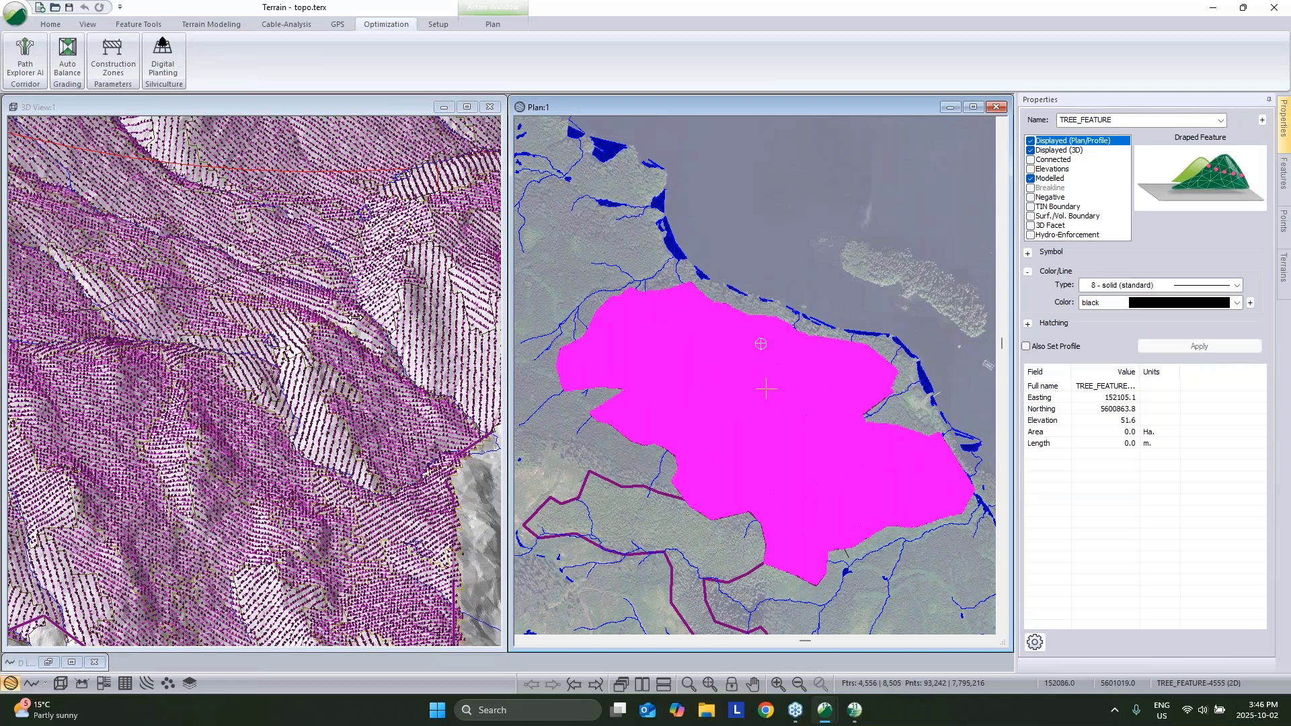
Step: Examine the unconnected trees and their row orientations in 3D and plan, and select the Harvest Units-1 boundary
{"action": "left_click", "coordinate": [342, 330]}
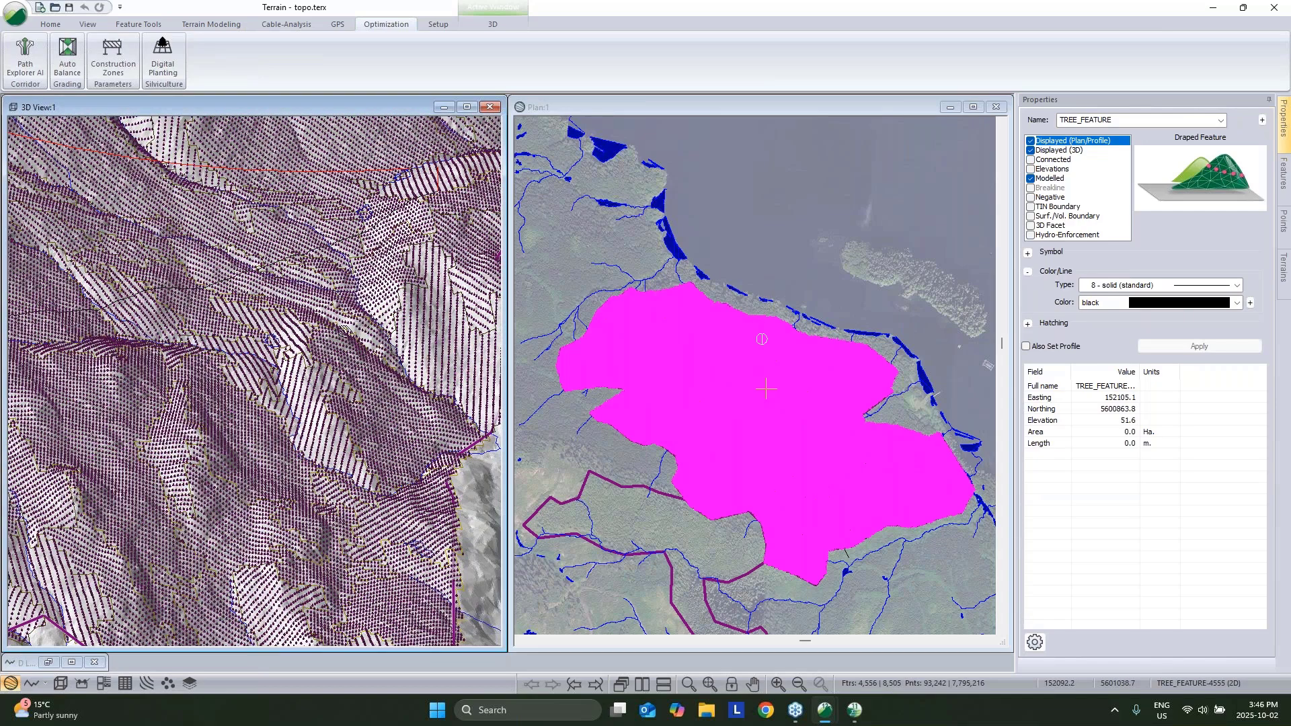
{"action": "left_click_drag", "start_coordinate": [345, 332], "coordinate": [276, 336]}
{"action": "scroll", "coordinate": [276, 336], "scroll_direction": "up", "scroll_amount": 4}
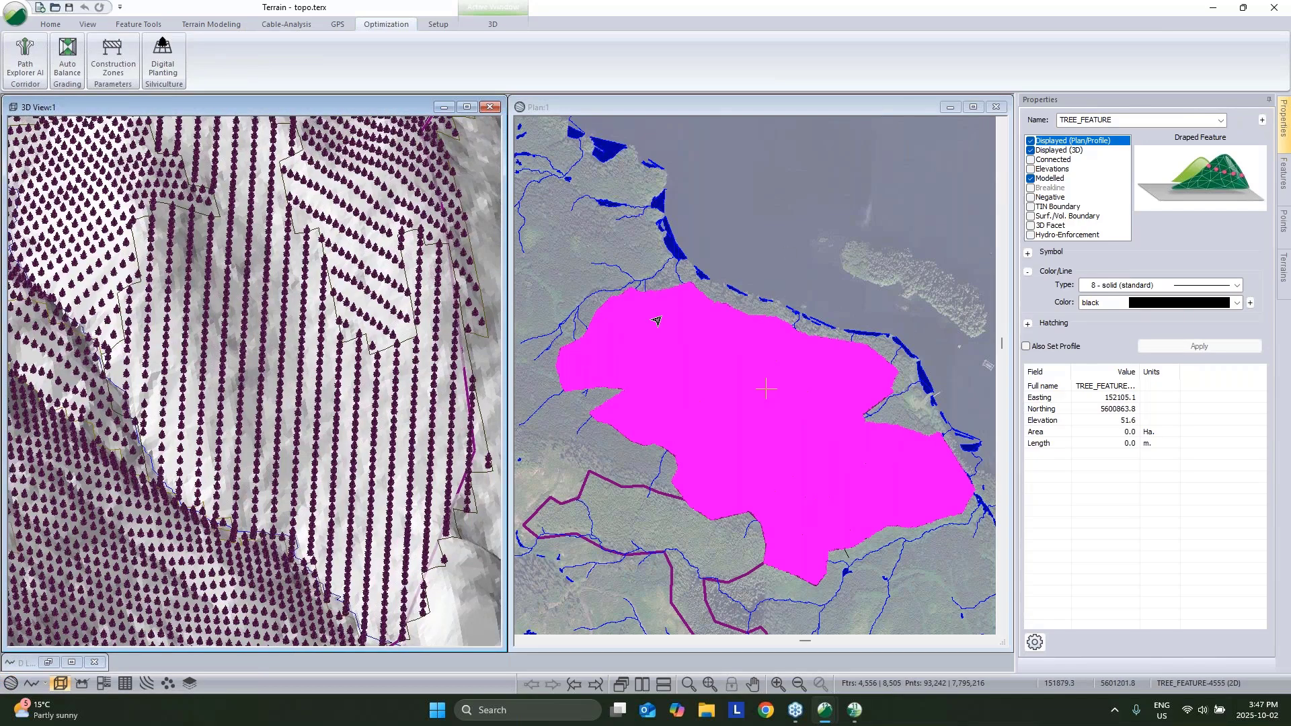
{"action": "scroll", "coordinate": [661, 349], "scroll_direction": "up", "scroll_amount": 10}
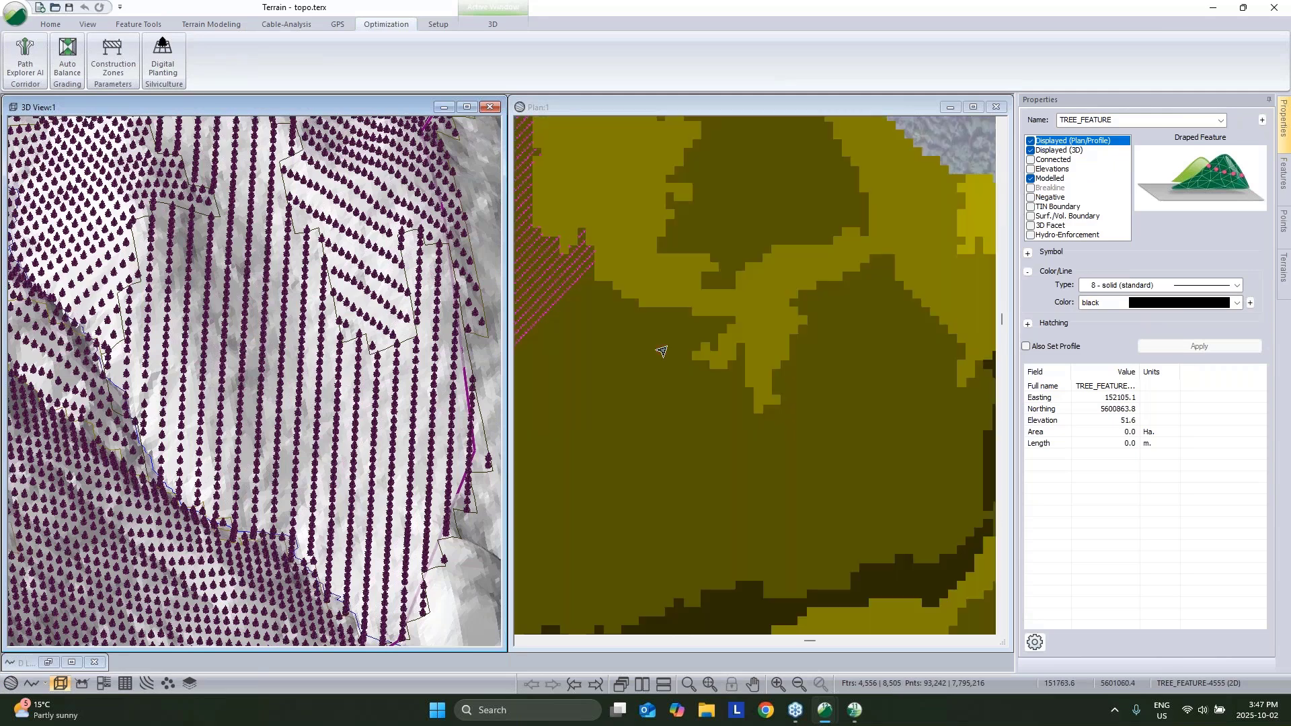
{"action": "middle_click_drag", "start_coordinate": [789, 345], "coordinate": [648, 280]}
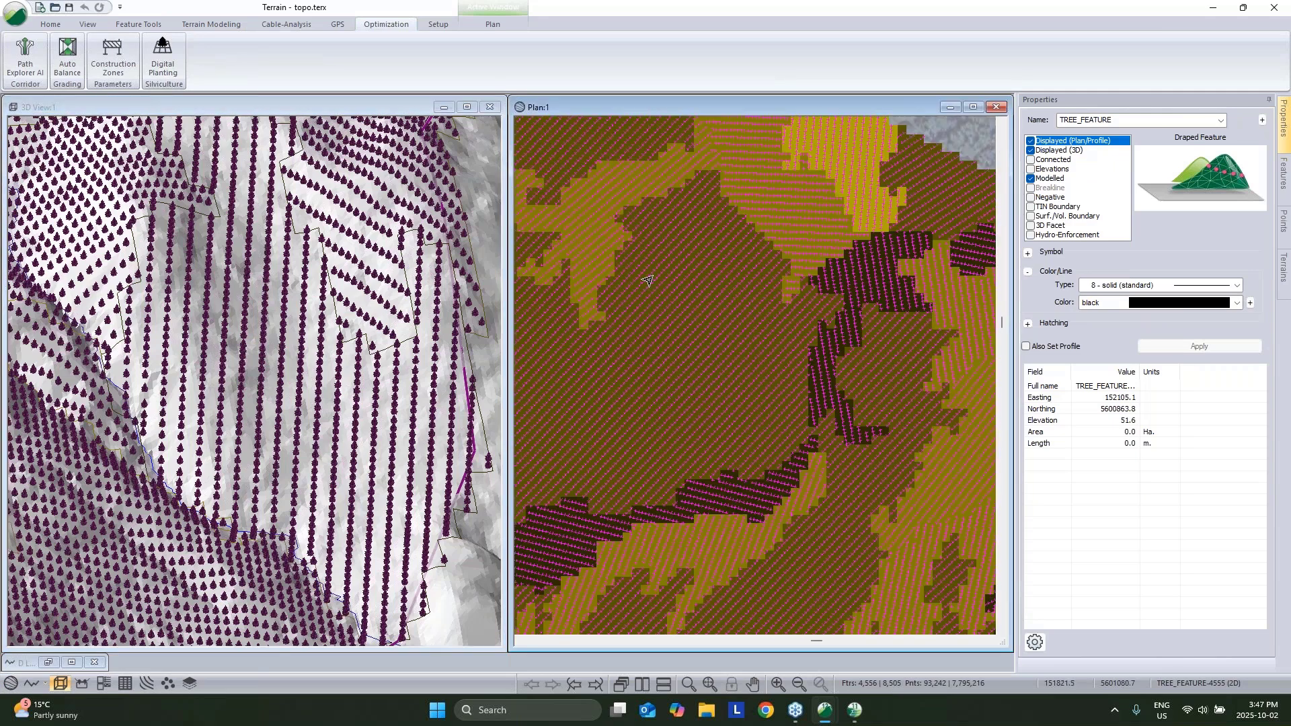
{"action": "middle_click_drag", "start_coordinate": [841, 452], "coordinate": [709, 265]}
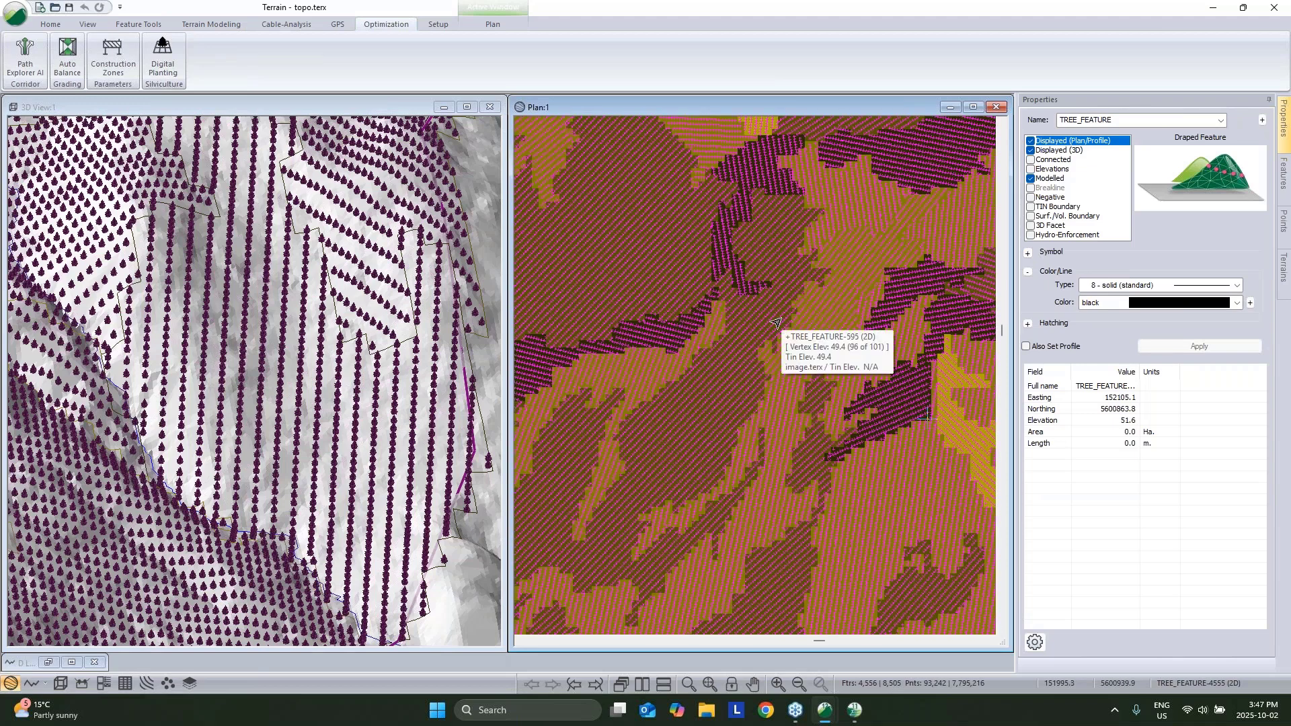
{"action": "scroll", "coordinate": [817, 226], "scroll_direction": "down", "scroll_amount": 5}
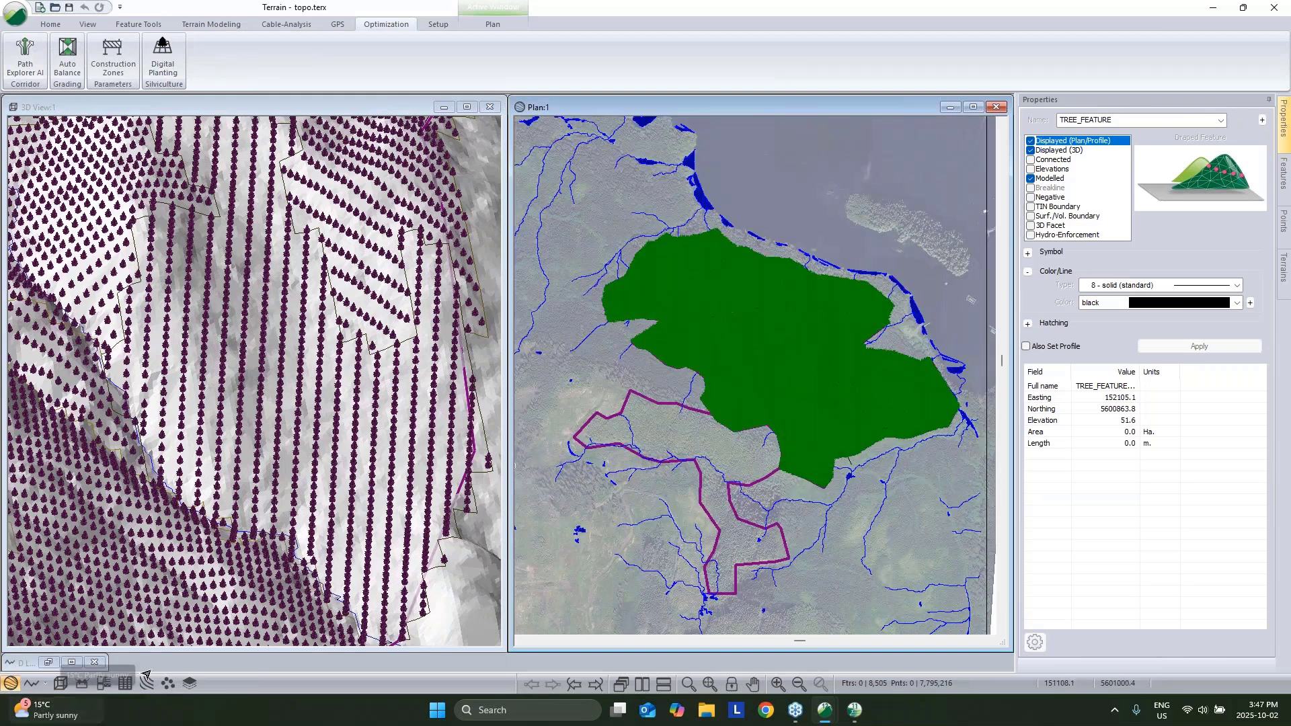
{"action": "scroll", "coordinate": [802, 435], "scroll_direction": "up", "scroll_amount": 5}
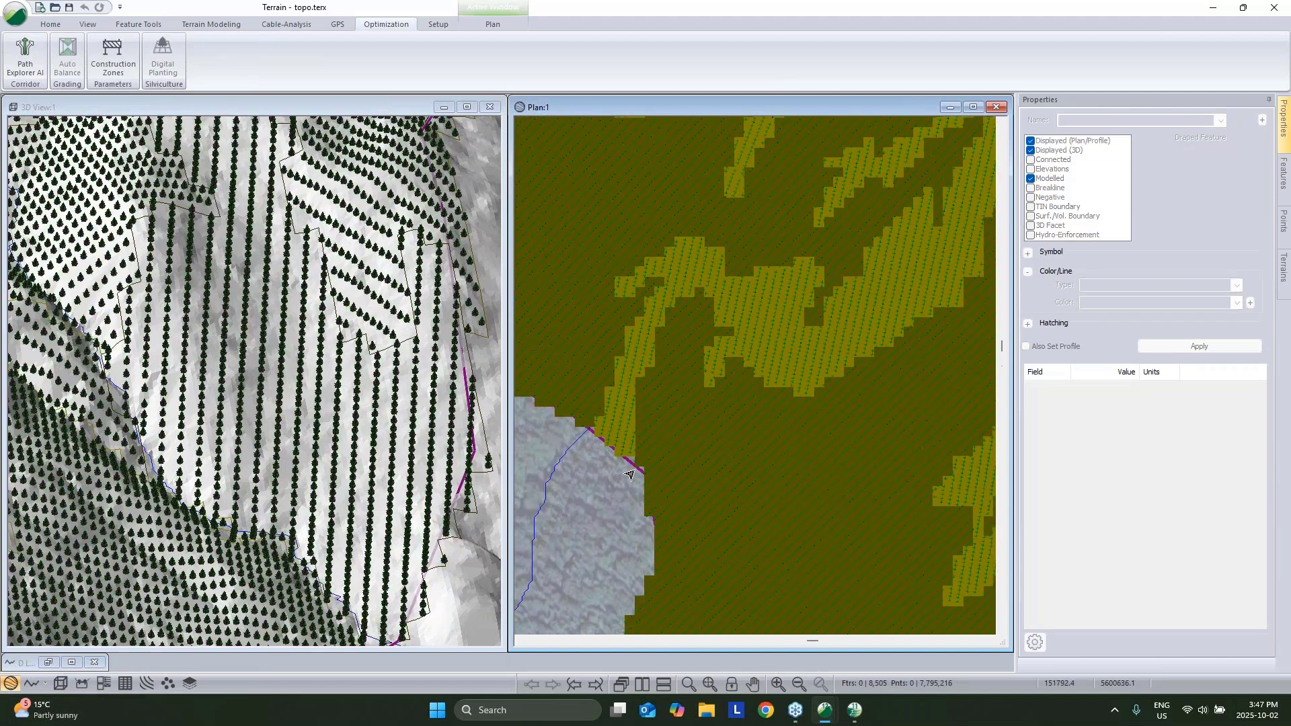
{"action": "left_click", "coordinate": [630, 473]}
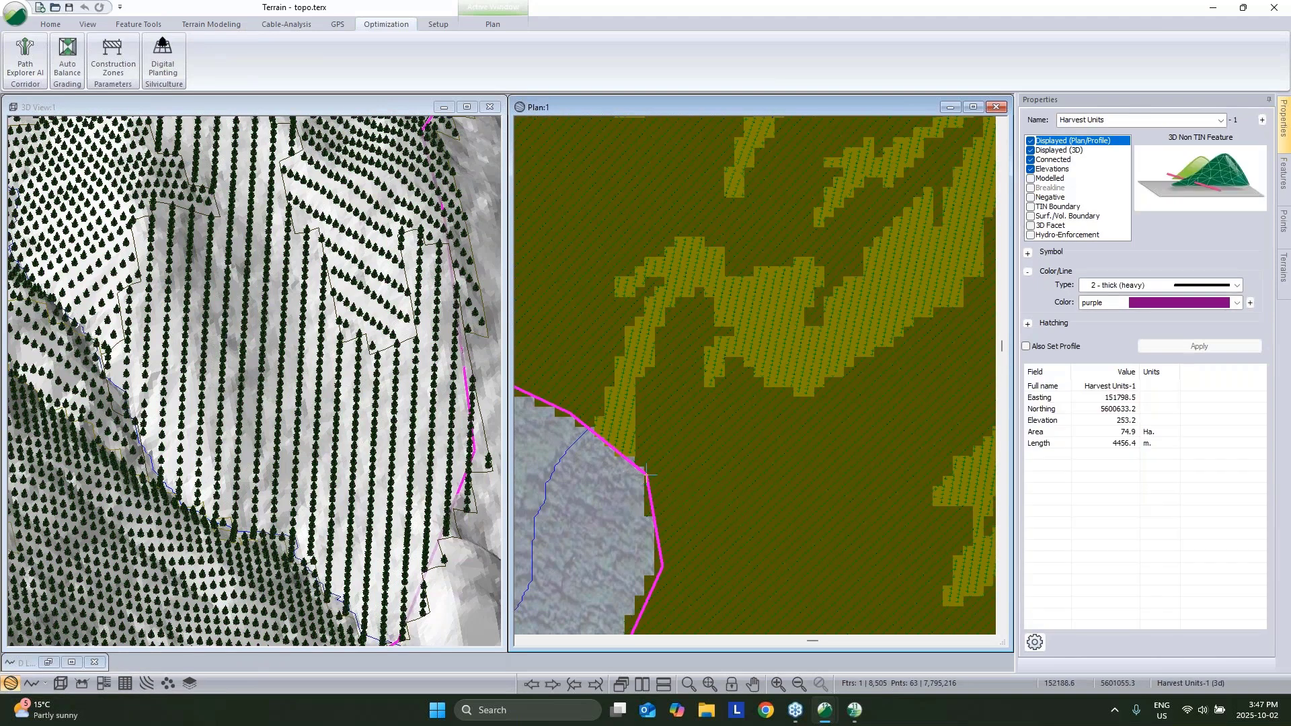
Step: Open a Multi-Plot window and retrieve the "_MD - Size E - Landscape - Plan.ilt" screen layout
{"action": "left_click", "coordinate": [104, 682]}
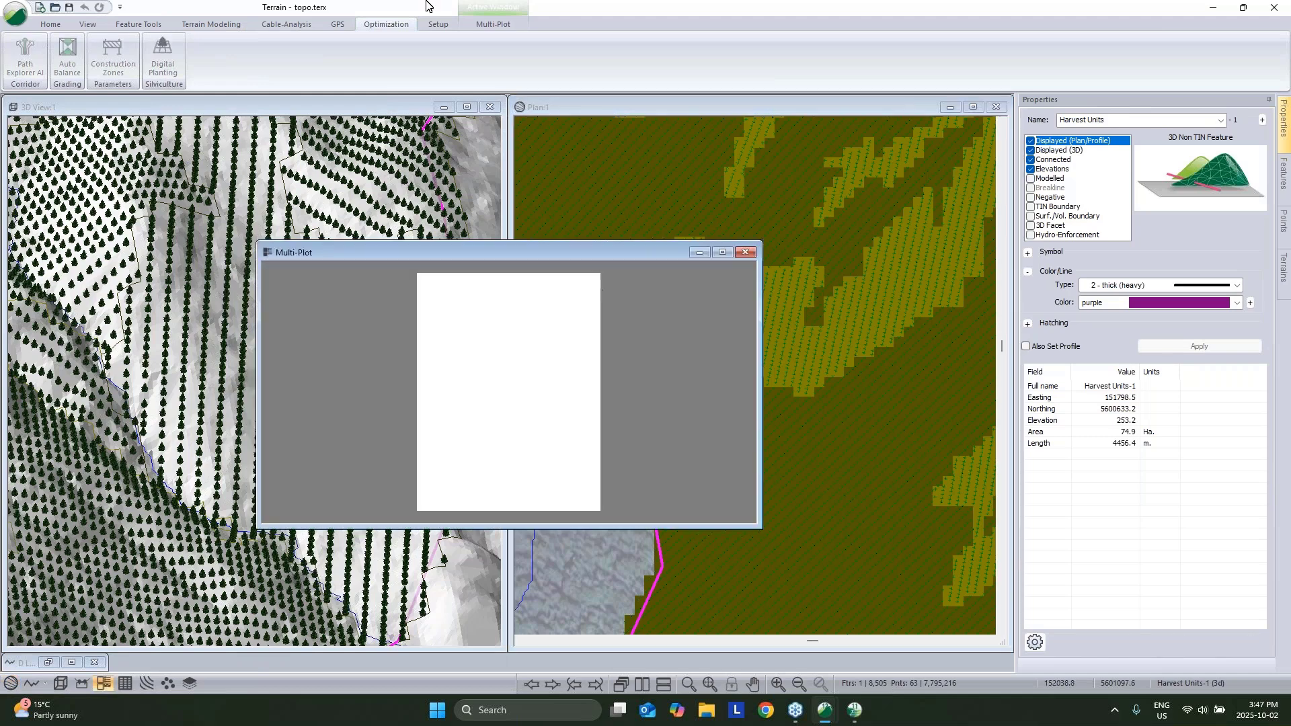
{"action": "left_click", "coordinate": [98, 29]}
{"action": "left_click", "coordinate": [557, 56]}
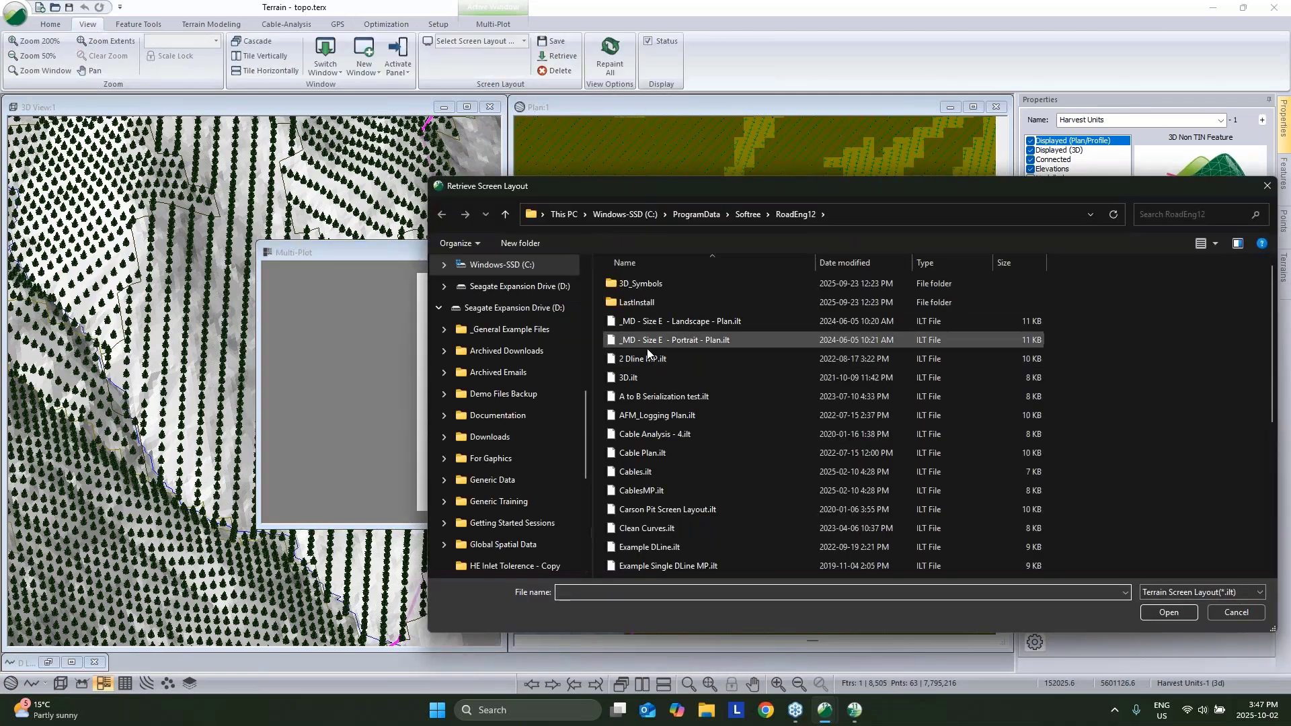
{"action": "scroll", "coordinate": [679, 482], "scroll_direction": "down", "scroll_amount": 2}
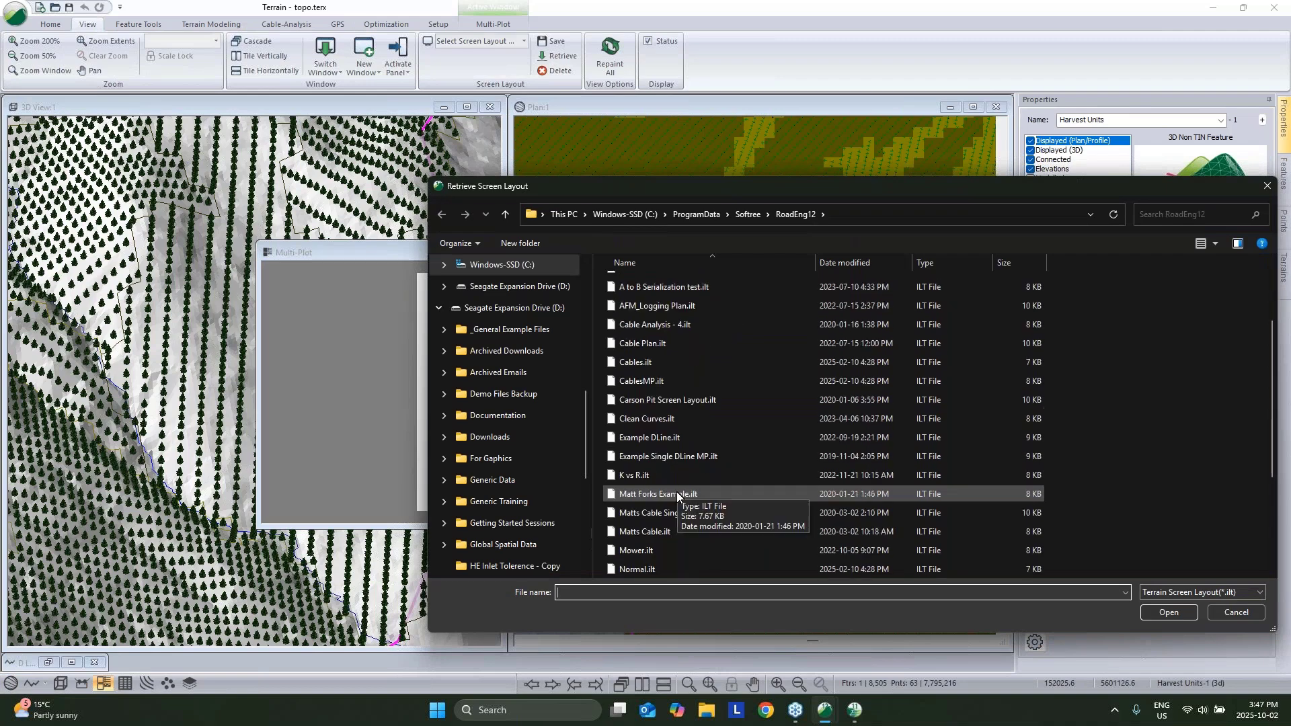
{"action": "scroll", "coordinate": [676, 504], "scroll_direction": "down", "scroll_amount": 3}
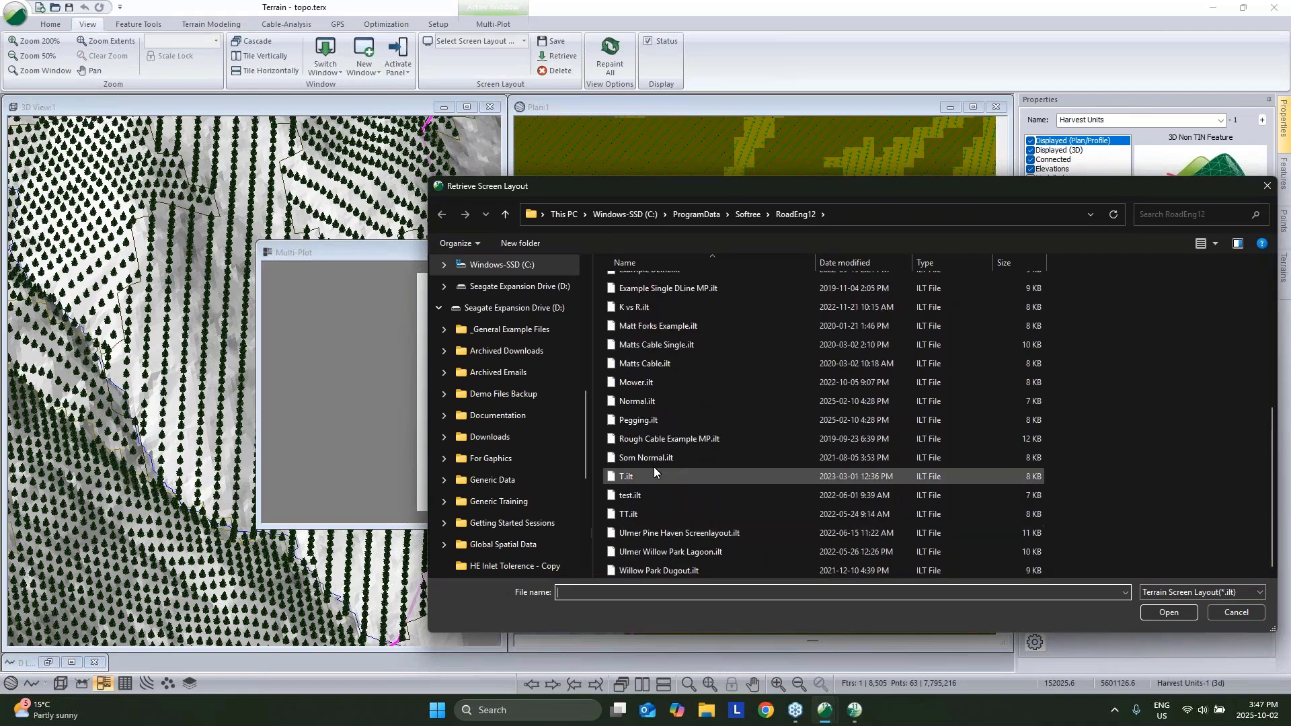
{"action": "scroll", "coordinate": [660, 352], "scroll_direction": "up", "scroll_amount": 5}
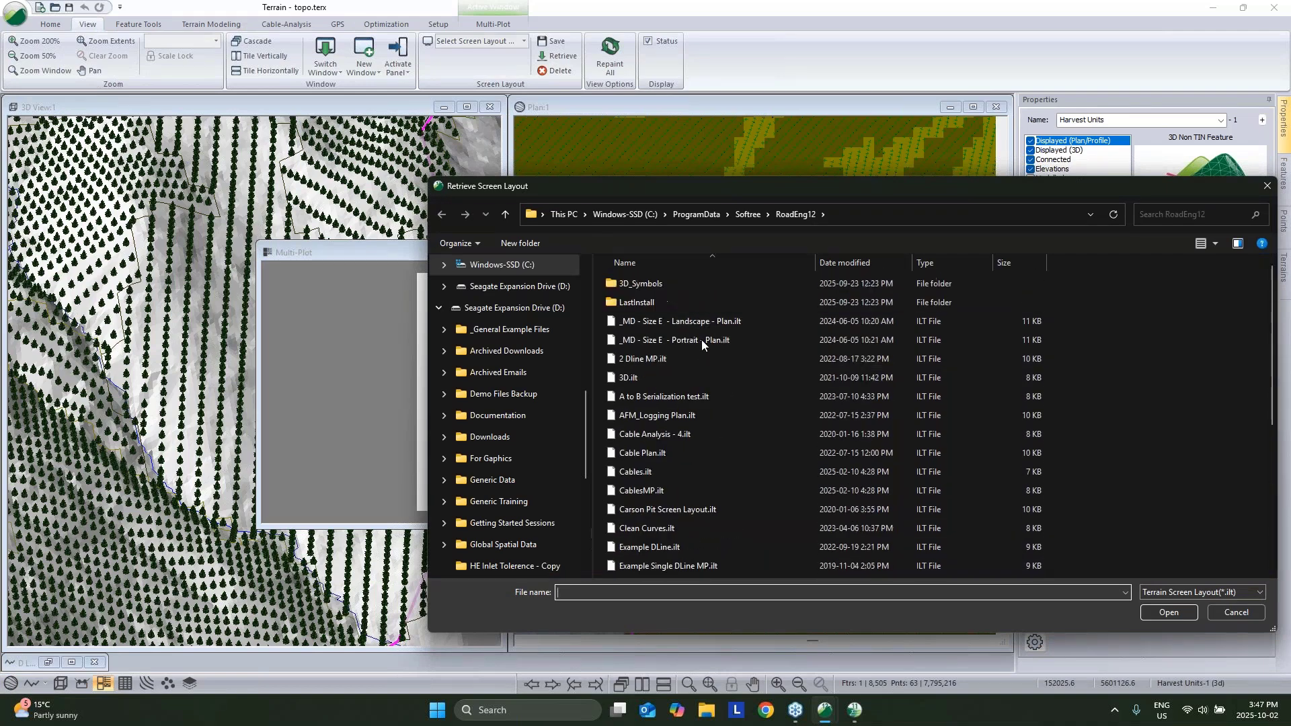
{"action": "left_click", "coordinate": [704, 324]}
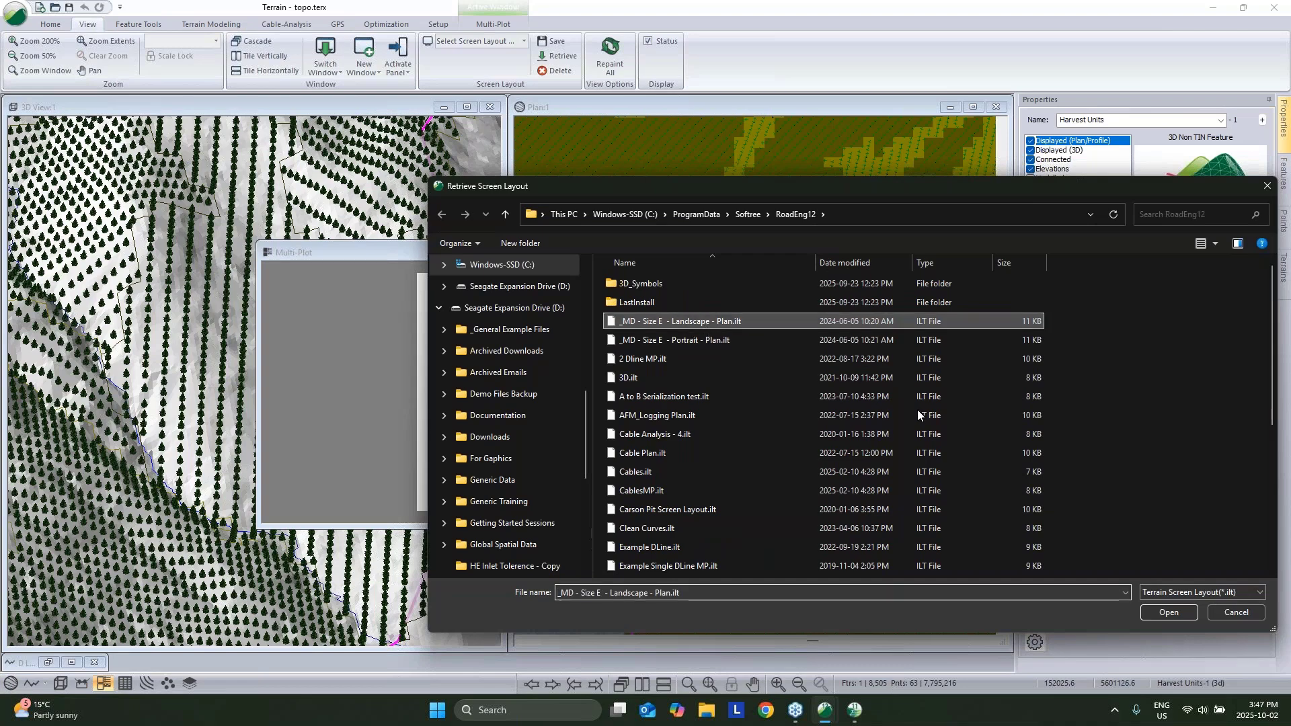
{"action": "left_click", "coordinate": [1169, 612]}
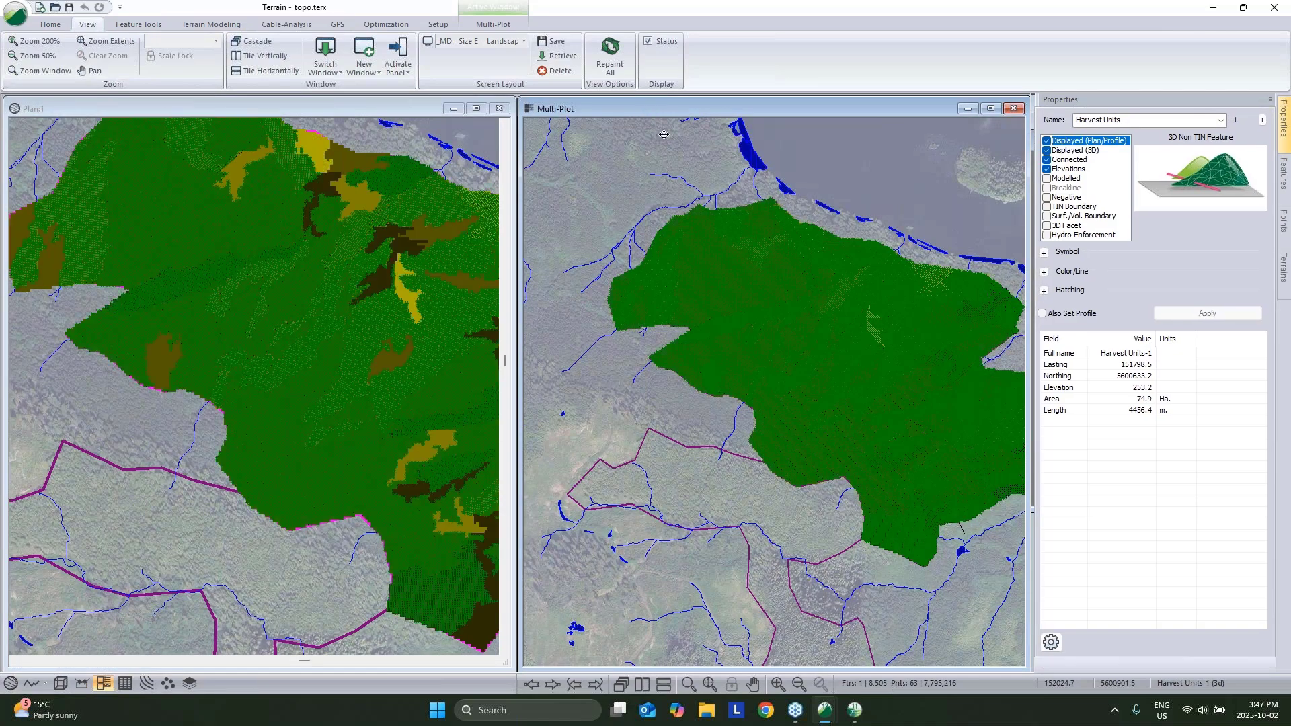
Step: Set up the Multi-Plot page for the CutePDF Writer printer with ARCH E paper in landscape orientation
{"action": "scroll", "coordinate": [710, 212], "scroll_direction": "down", "scroll_amount": 1}
{"action": "scroll", "coordinate": [710, 213], "scroll_direction": "down", "scroll_amount": 5}
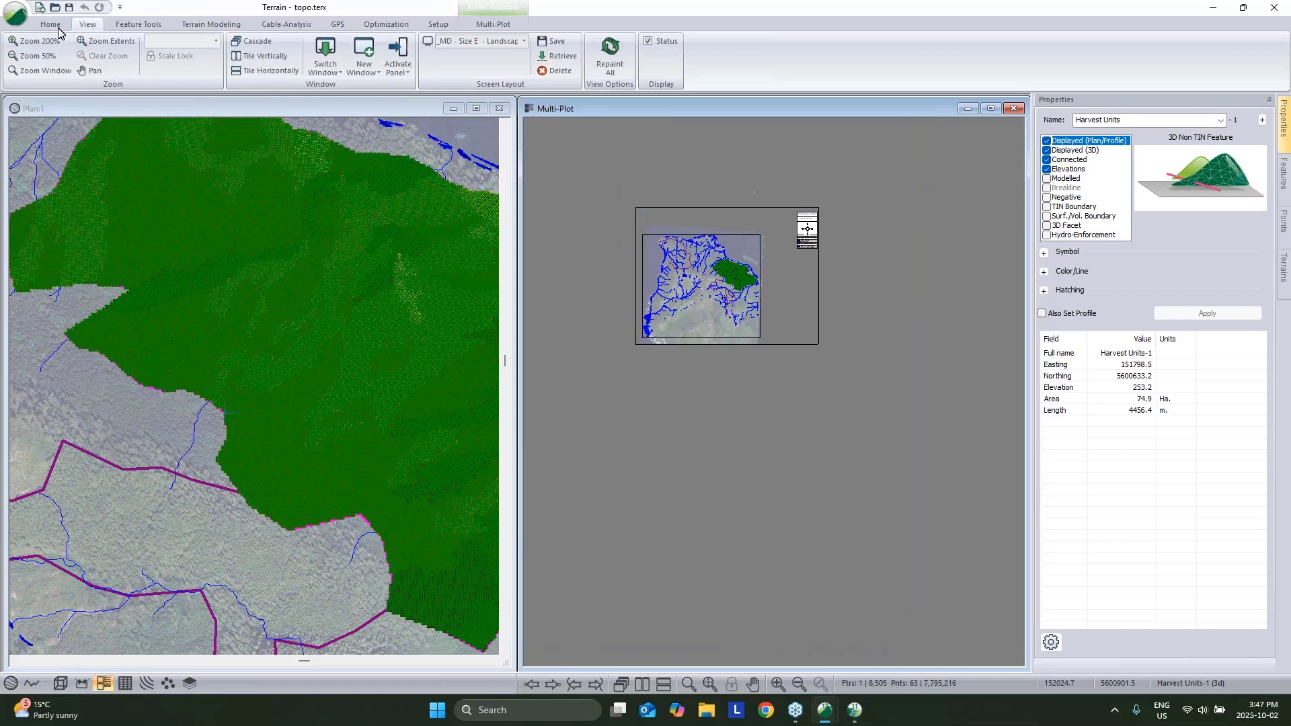
{"action": "left_click", "coordinate": [488, 27]}
{"action": "left_click", "coordinate": [14, 13]}
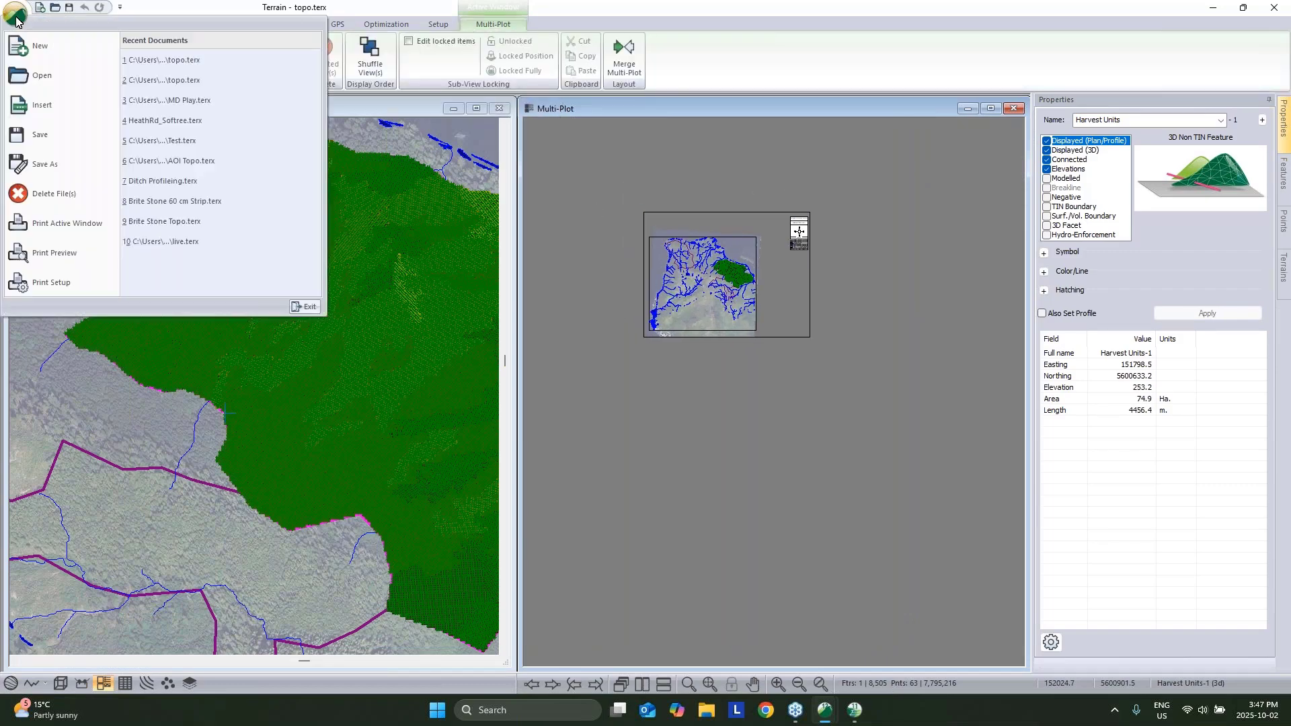
{"action": "left_click", "coordinate": [62, 285]}
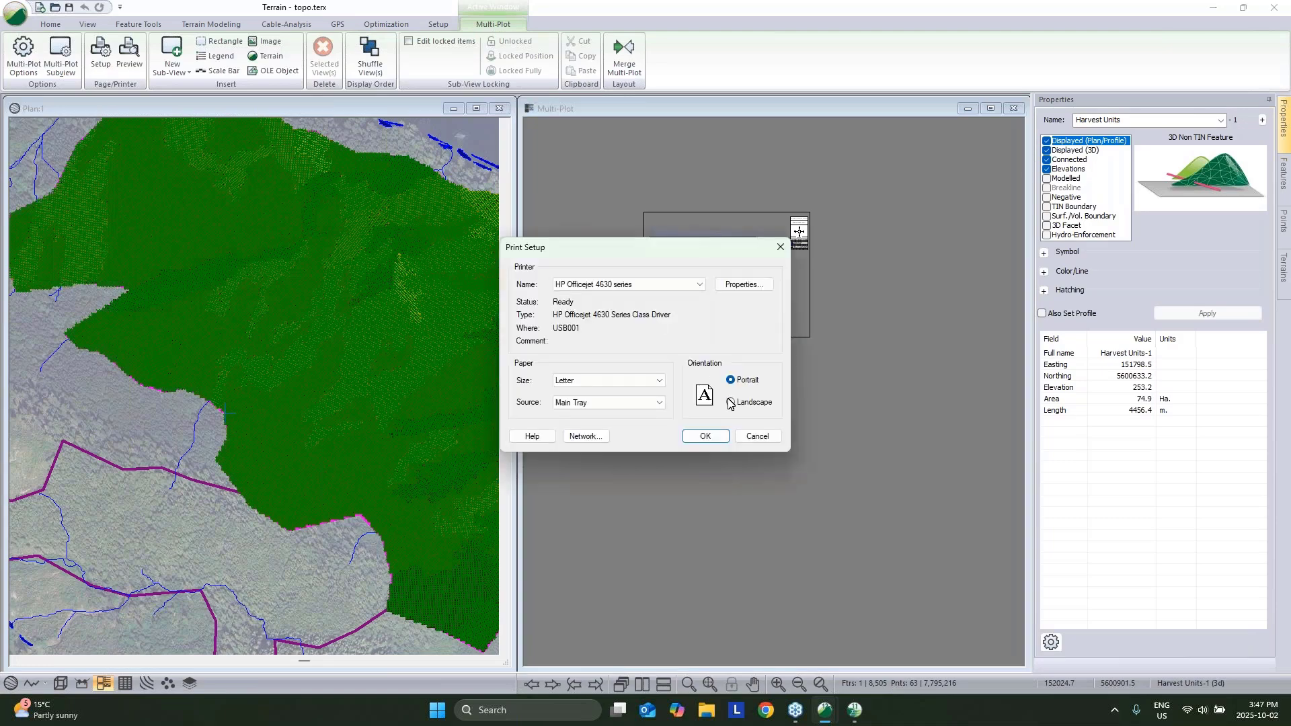
{"action": "left_click", "coordinate": [731, 402]}
{"action": "left_click", "coordinate": [658, 381]}
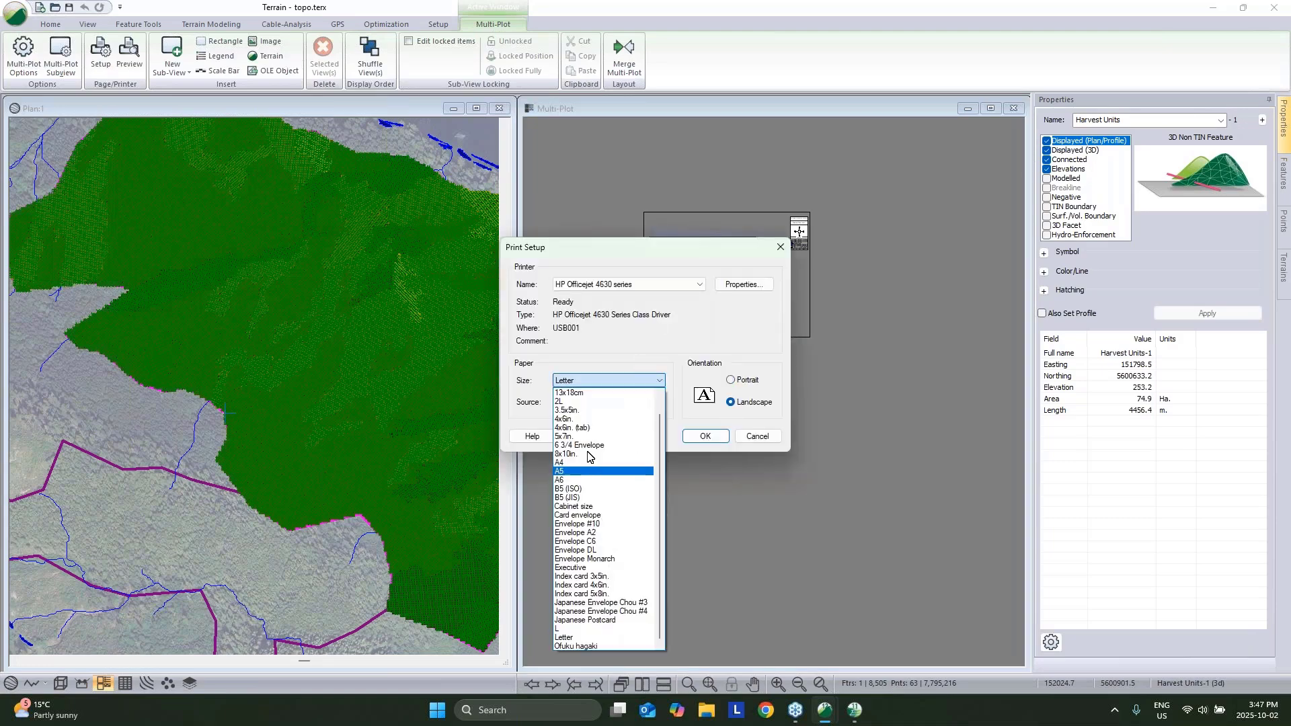
{"action": "scroll", "coordinate": [584, 449], "scroll_direction": "up", "scroll_amount": 10}
{"action": "left_click", "coordinate": [605, 283]}
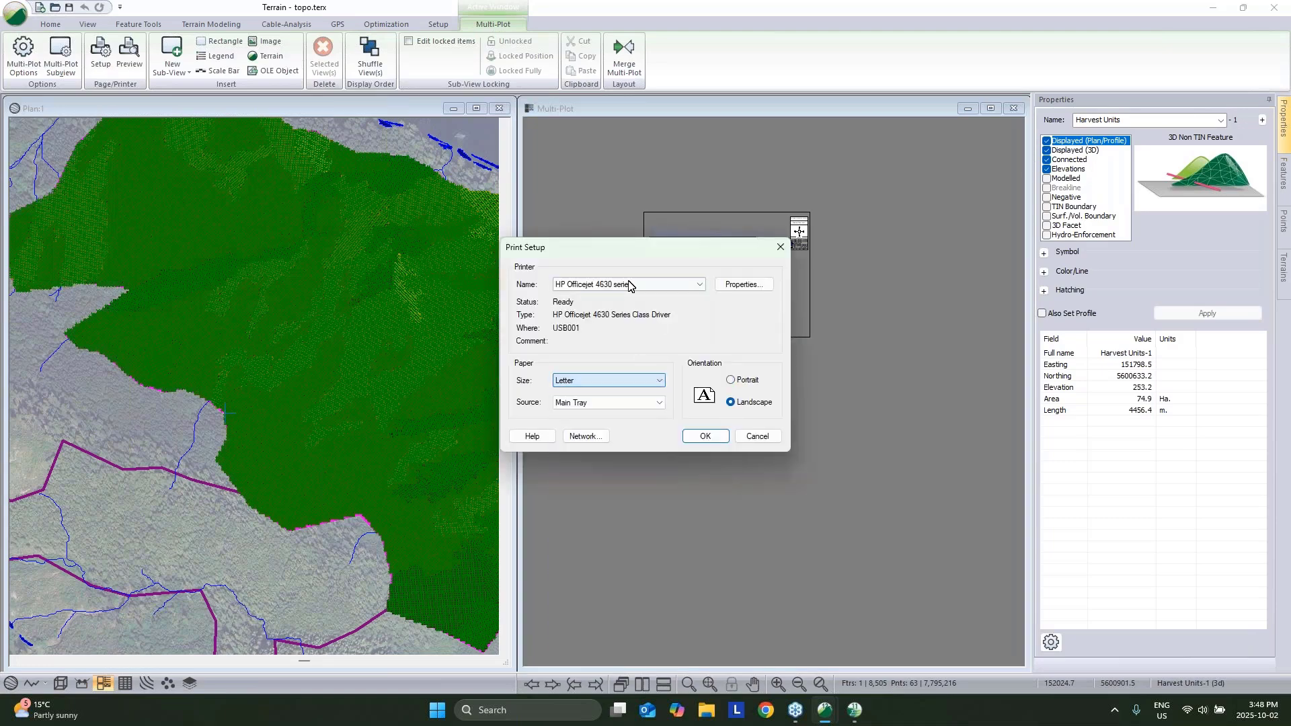
{"action": "left_click", "coordinate": [628, 286]}
{"action": "left_click", "coordinate": [622, 295]}
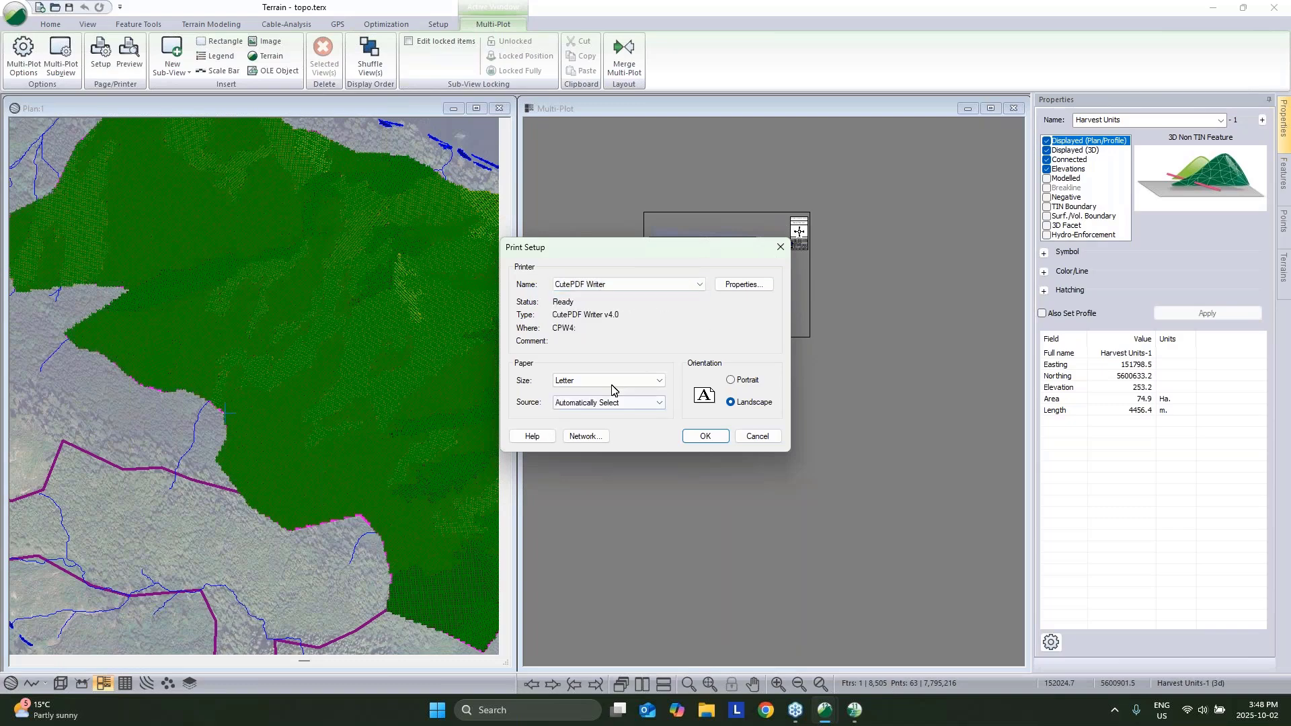
{"action": "left_click", "coordinate": [608, 381]}
{"action": "scroll", "coordinate": [591, 417], "scroll_direction": "up", "scroll_amount": 1}
{"action": "left_click", "coordinate": [583, 428]}
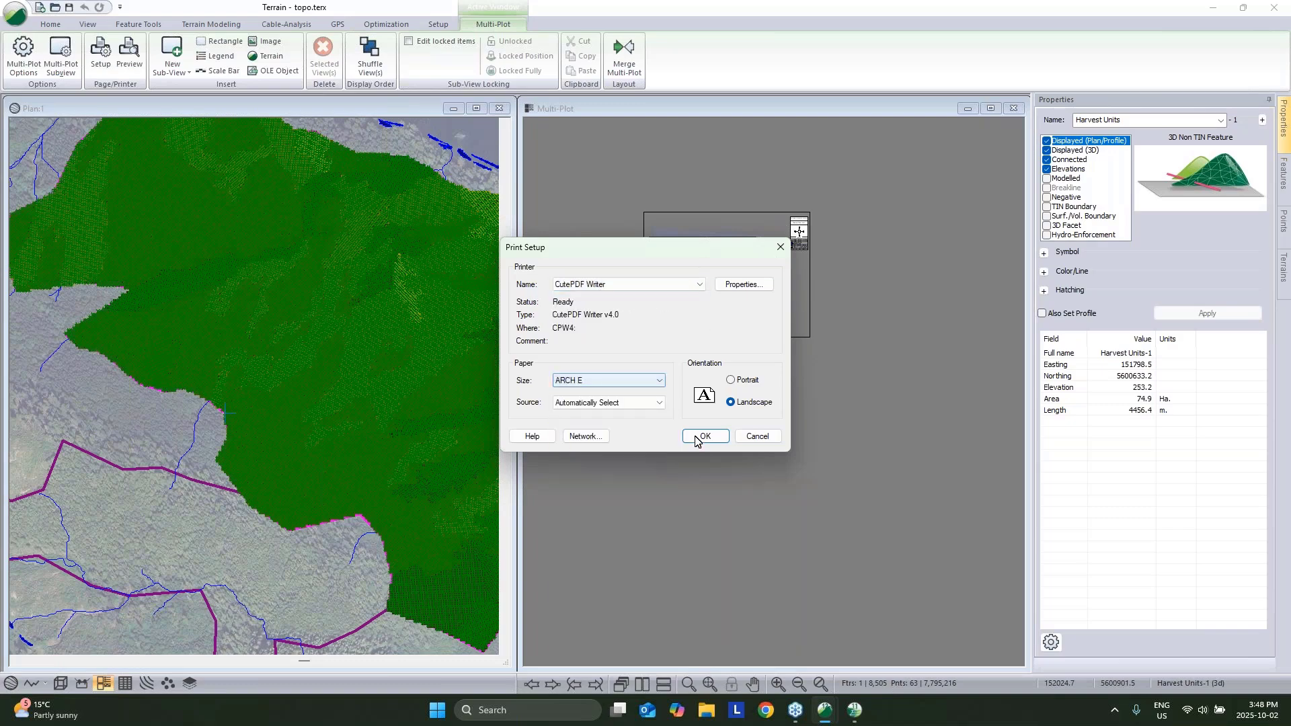
{"action": "left_click", "coordinate": [699, 436]}
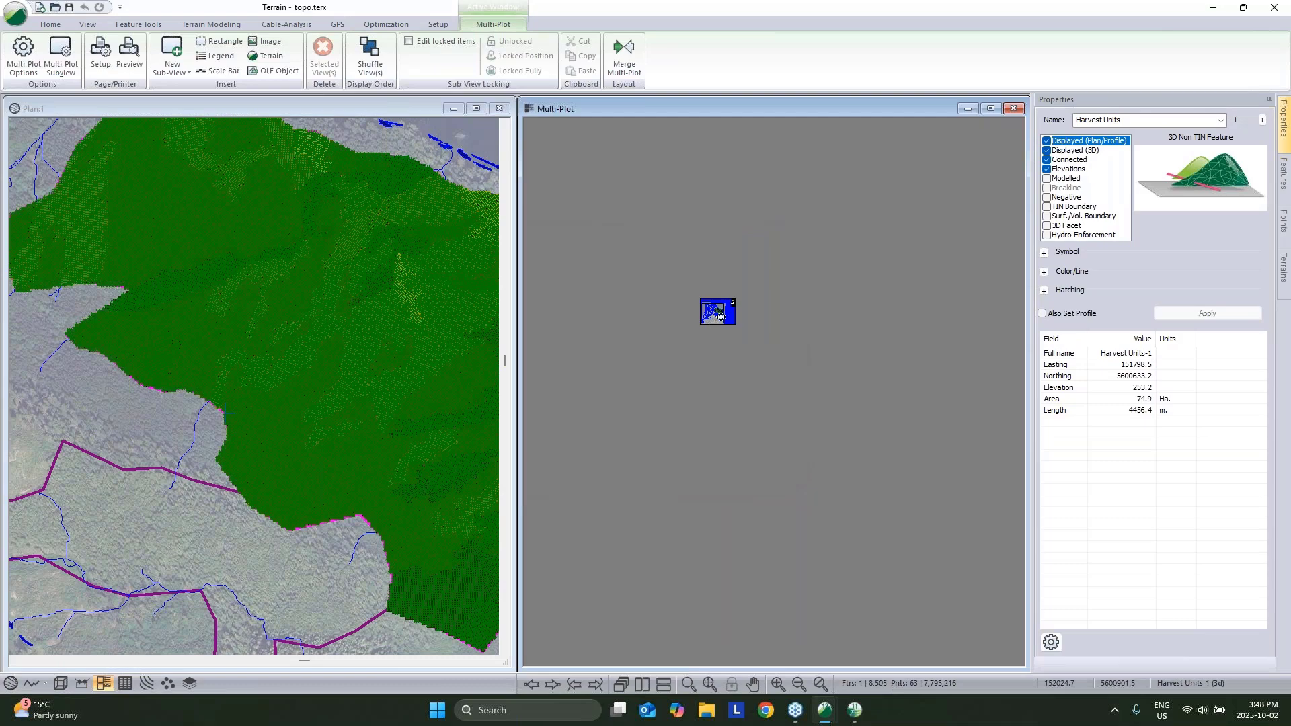
Step: Set the plan window's scale to 1000 so the harvest unit fills the Multi-Plot sheet
{"action": "scroll", "coordinate": [729, 308], "scroll_direction": "up", "scroll_amount": 5}
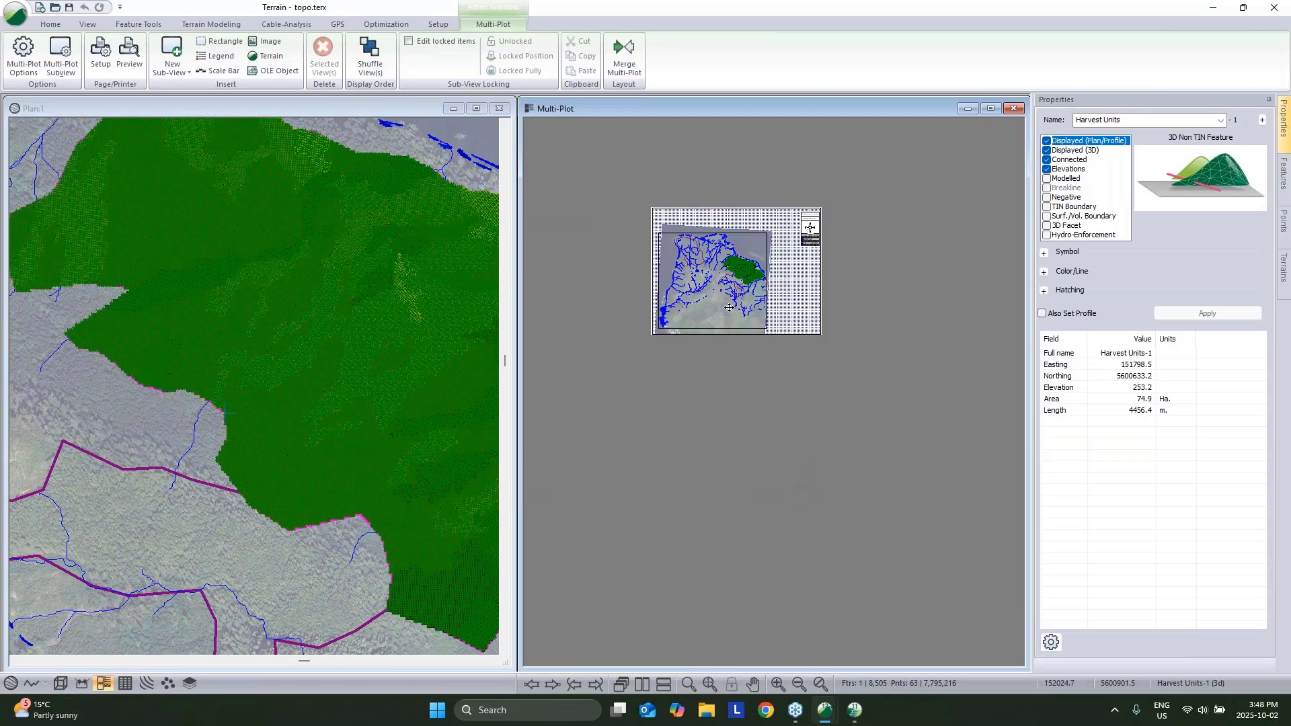
{"action": "double_click", "coordinate": [807, 293]}
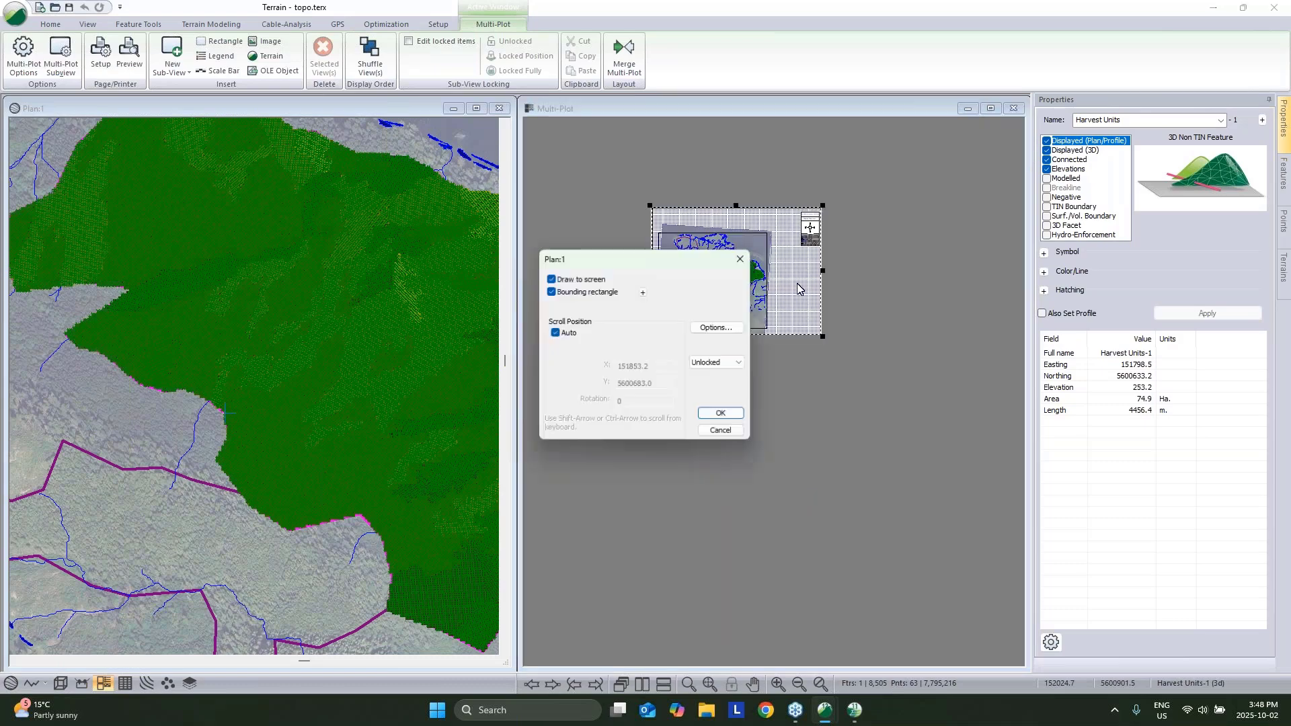
{"action": "left_click", "coordinate": [719, 437]}
{"action": "scroll", "coordinate": [838, 313], "scroll_direction": "up", "scroll_amount": 5}
{"action": "middle_click_drag", "start_coordinate": [854, 325], "coordinate": [960, 344]}
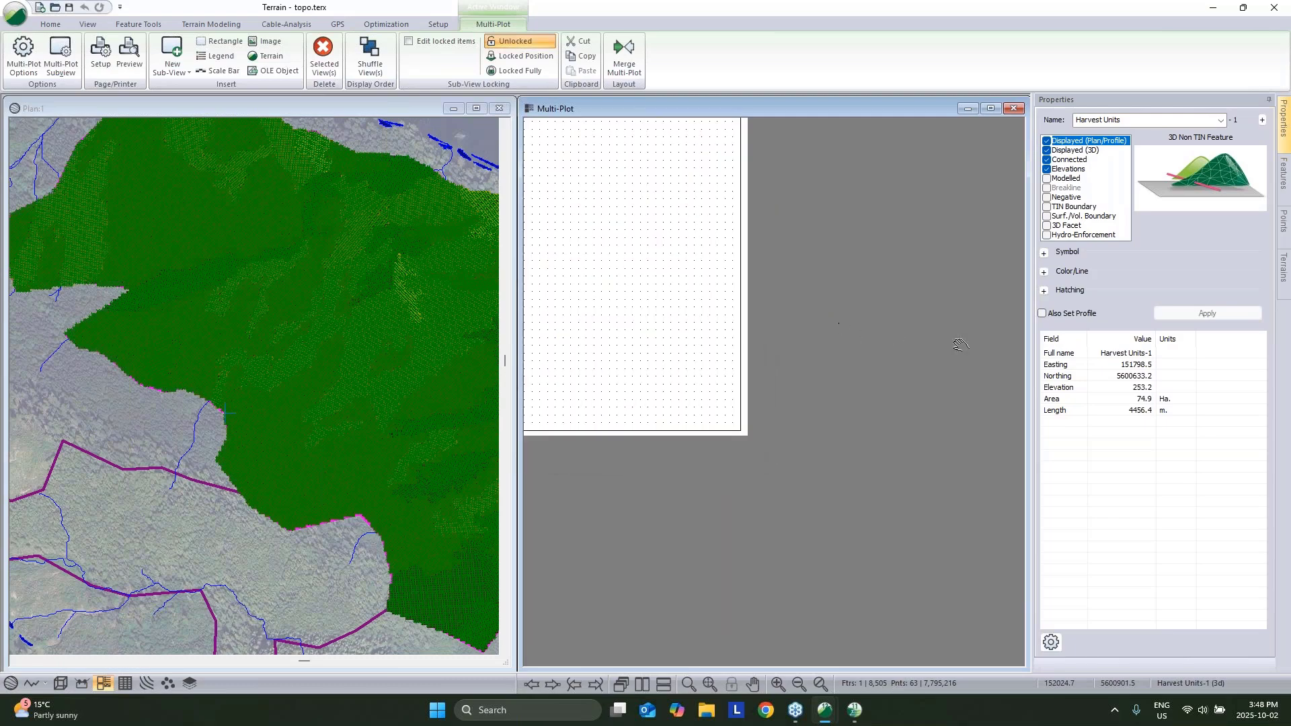
{"action": "right_click", "coordinate": [337, 291]}
{"action": "left_click", "coordinate": [395, 428]}
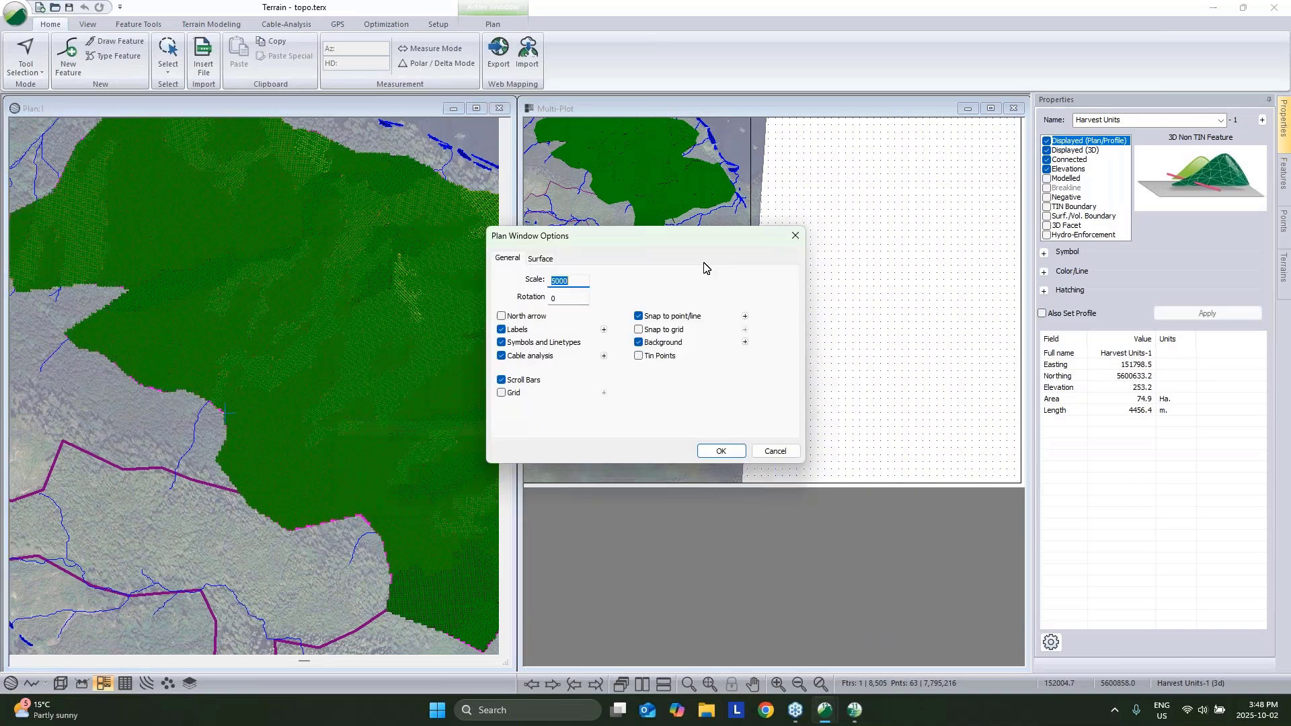
{"action": "left_click_drag", "start_coordinate": [555, 281], "coordinate": [546, 283]}
{"action": "type", "text": "10"}
{"action": "left_click", "coordinate": [720, 450]}
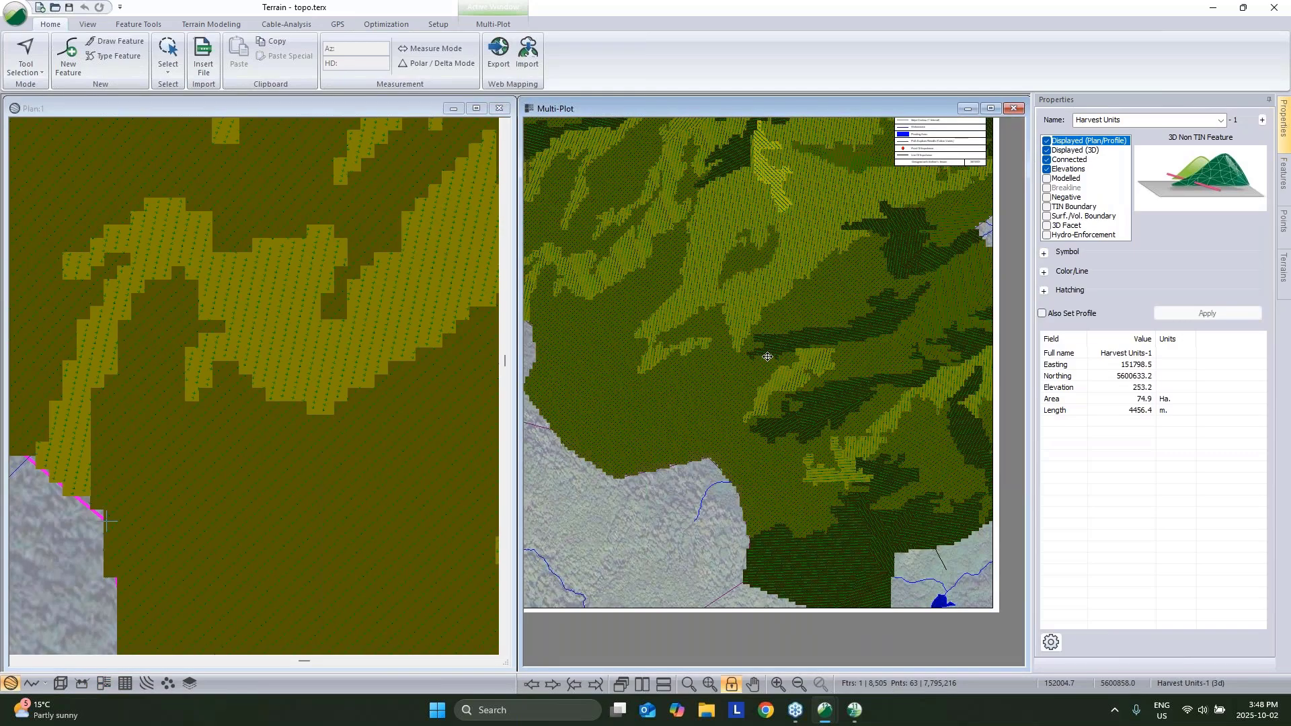
{"action": "right_click", "coordinate": [351, 276]}
{"action": "left_click", "coordinate": [395, 392]}
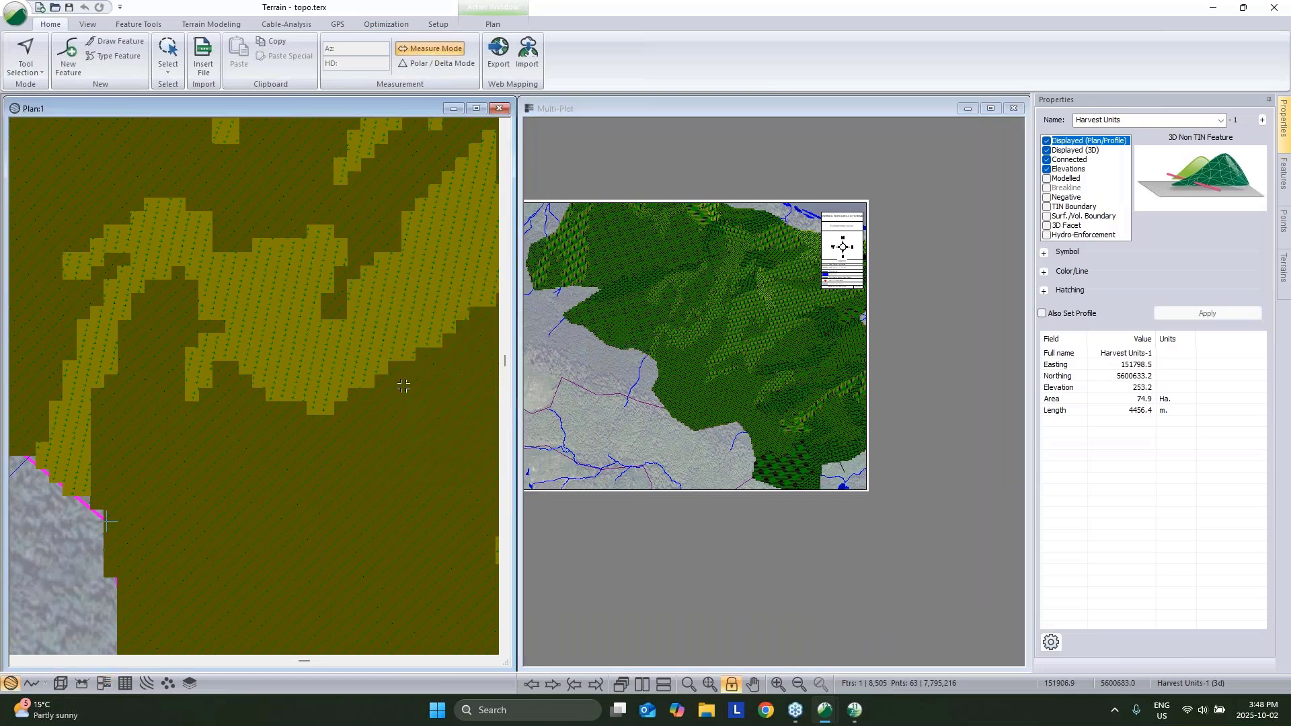
{"action": "right_click", "coordinate": [391, 344]}
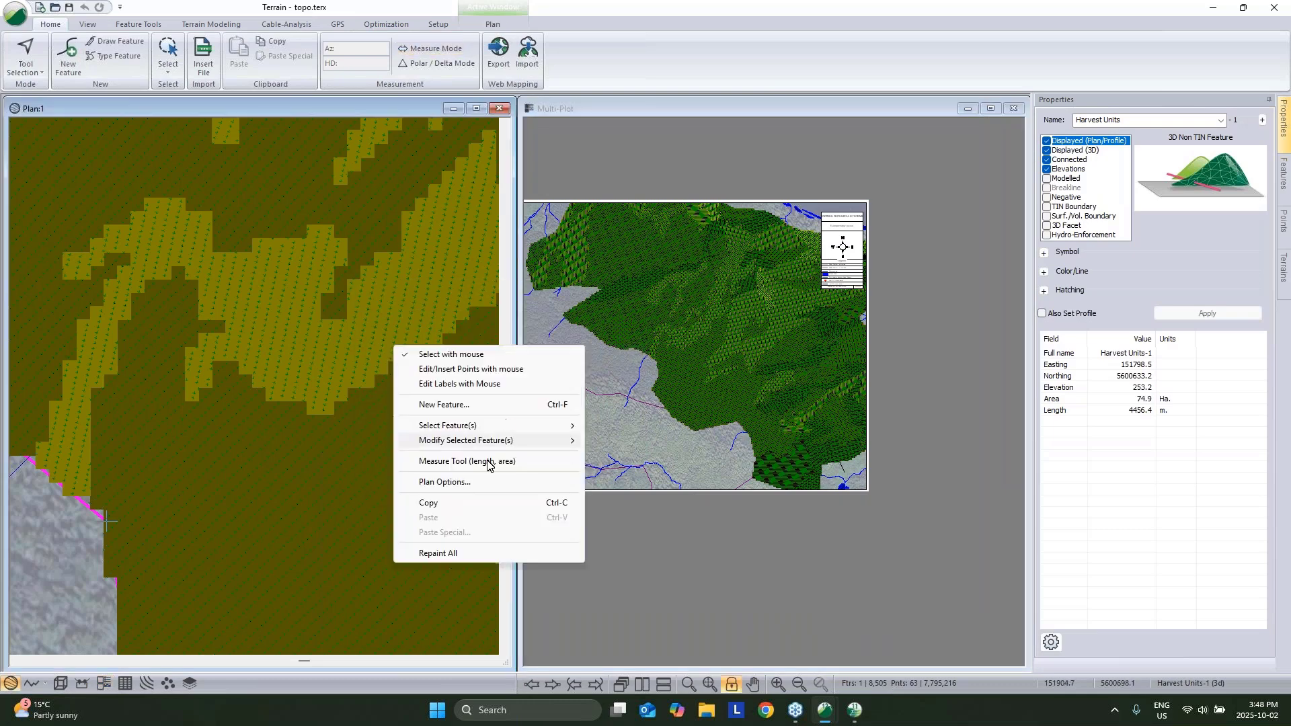
{"action": "left_click", "coordinate": [443, 482]}
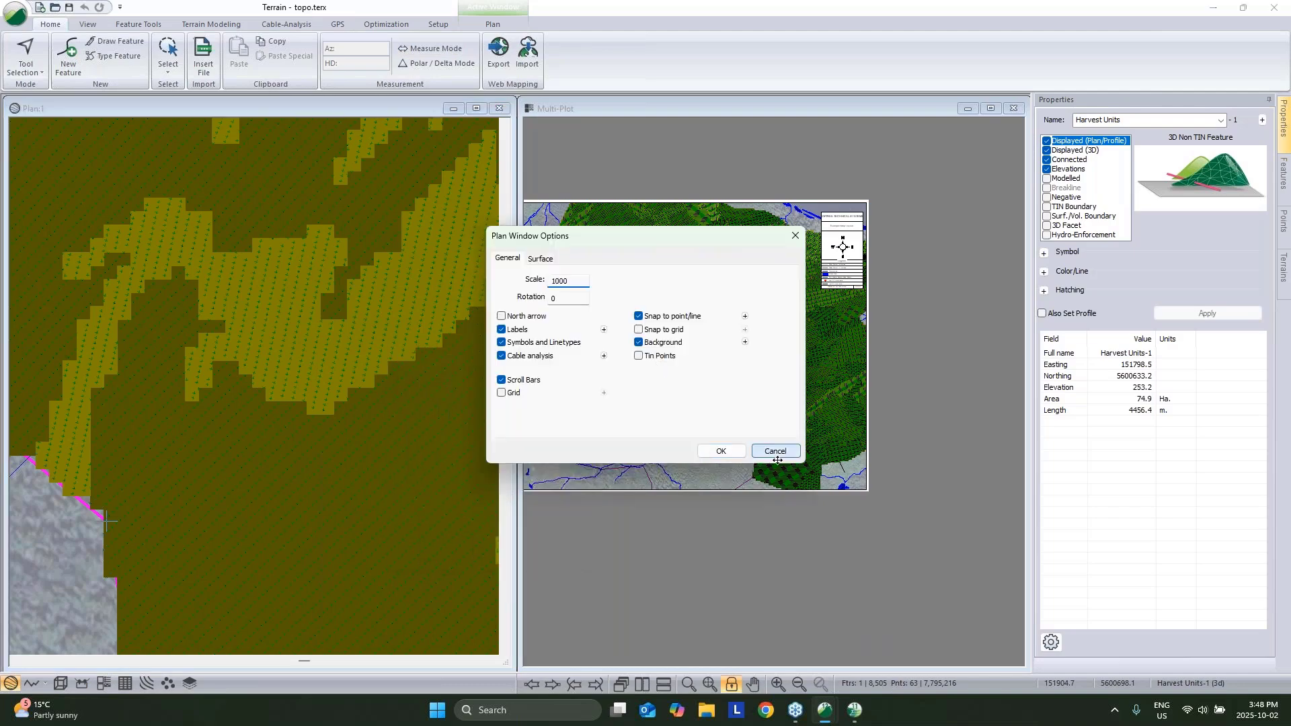
{"action": "left_click", "coordinate": [770, 452]}
Step: Select only the Feature Aspect Ranges layer's features, turn off their plan/profile and 3D display, and clear the selection
{"action": "right_click", "coordinate": [478, 345]}
{"action": "mouse_move", "coordinate": [546, 423]}
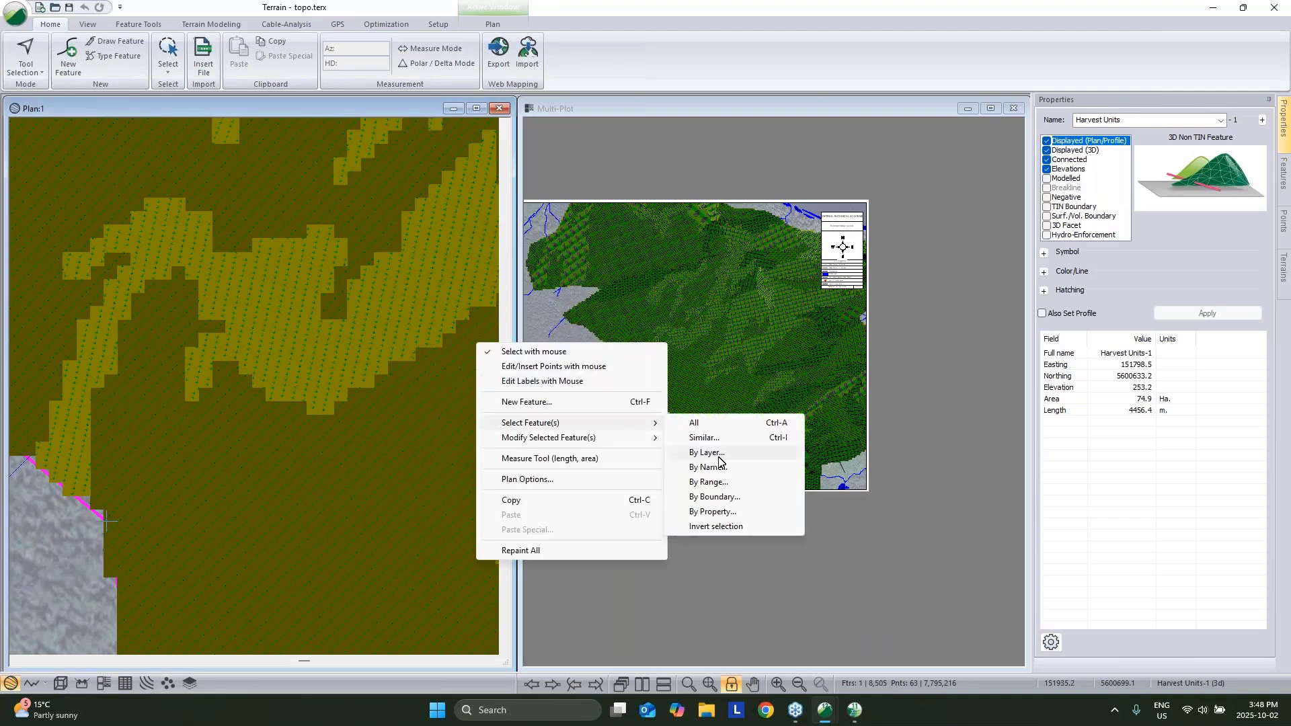
{"action": "left_click", "coordinate": [713, 452]}
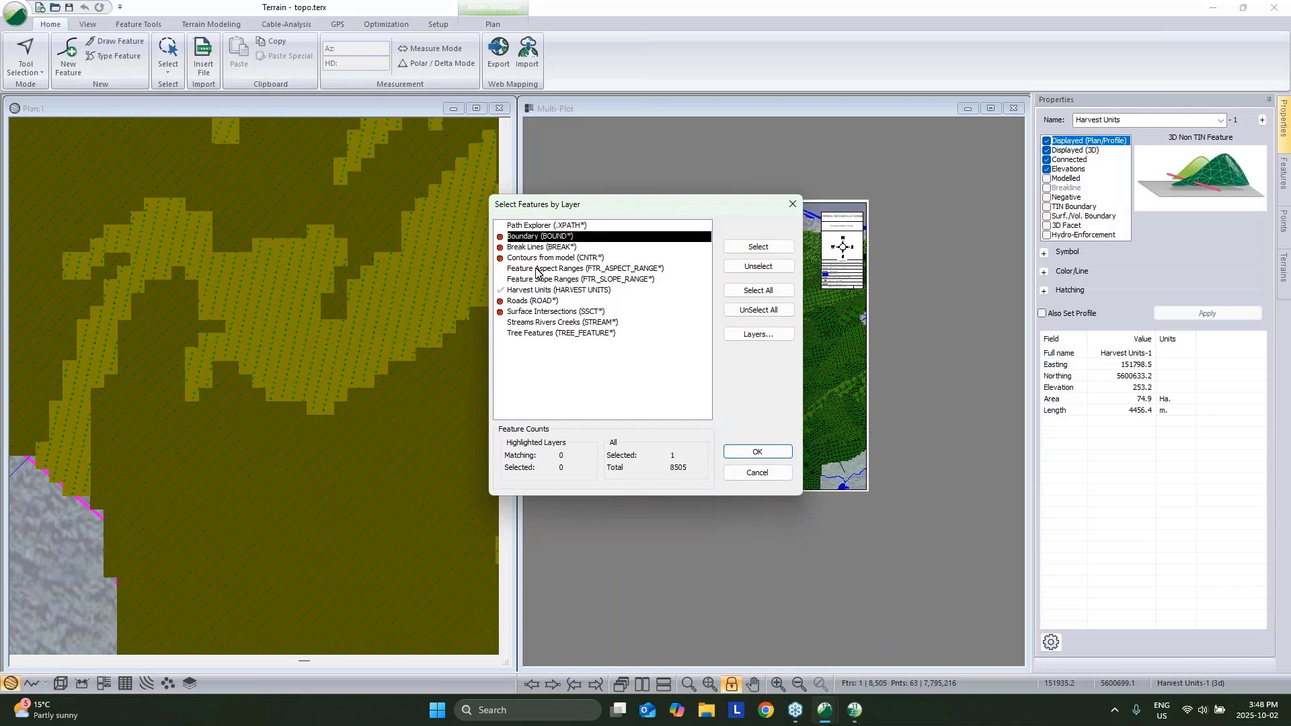
{"action": "left_click", "coordinate": [773, 310]}
{"action": "double_click", "coordinate": [548, 269]}
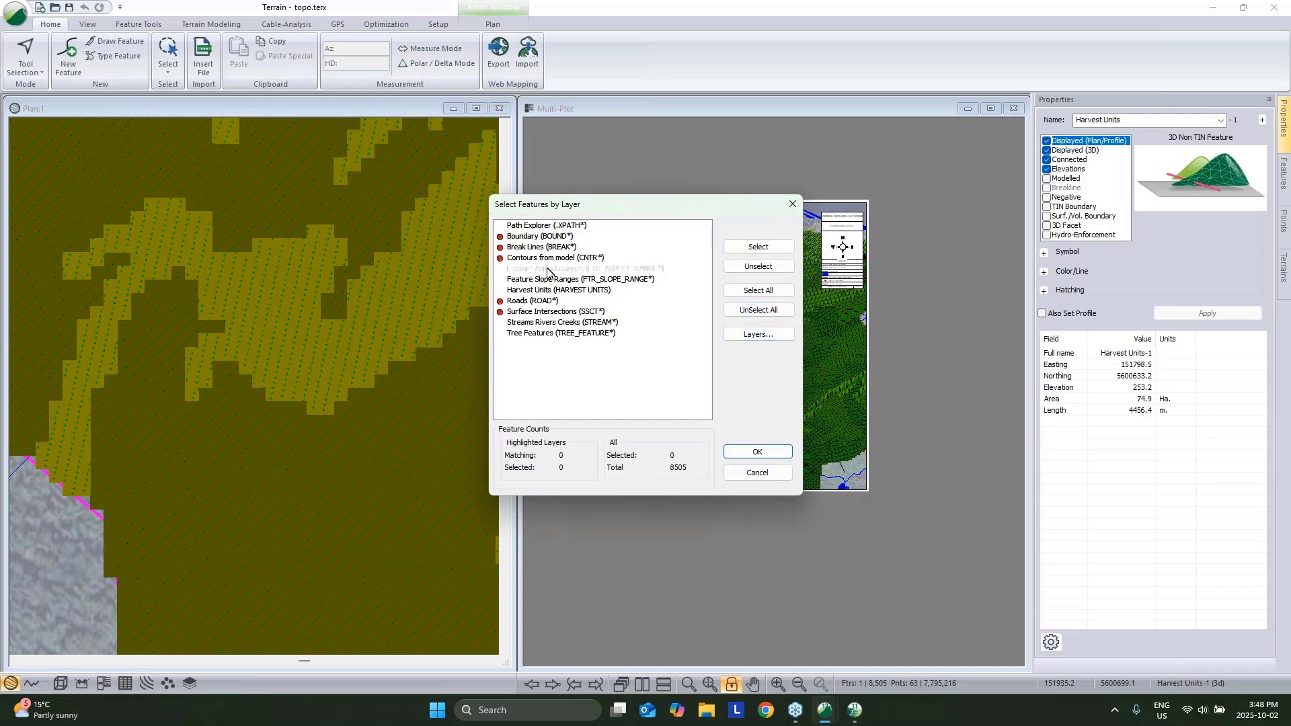
{"action": "left_click", "coordinate": [757, 457]}
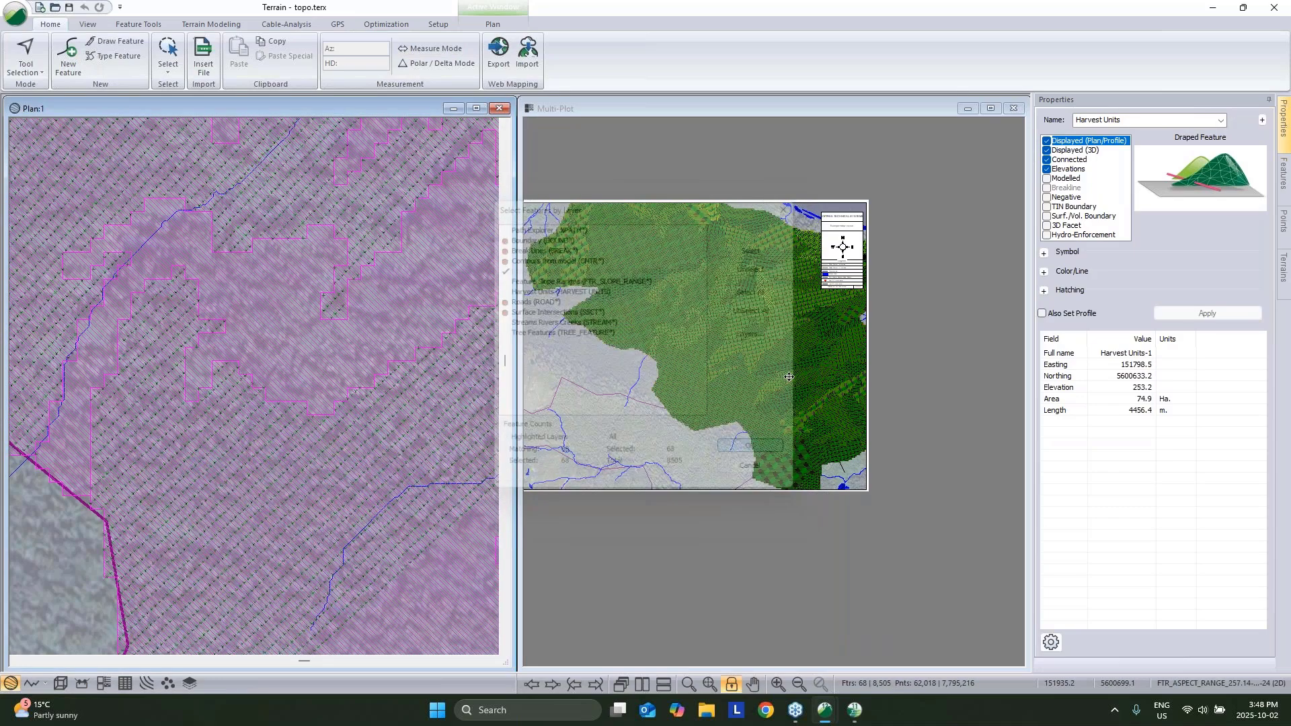
{"action": "left_click", "coordinate": [1170, 314]}
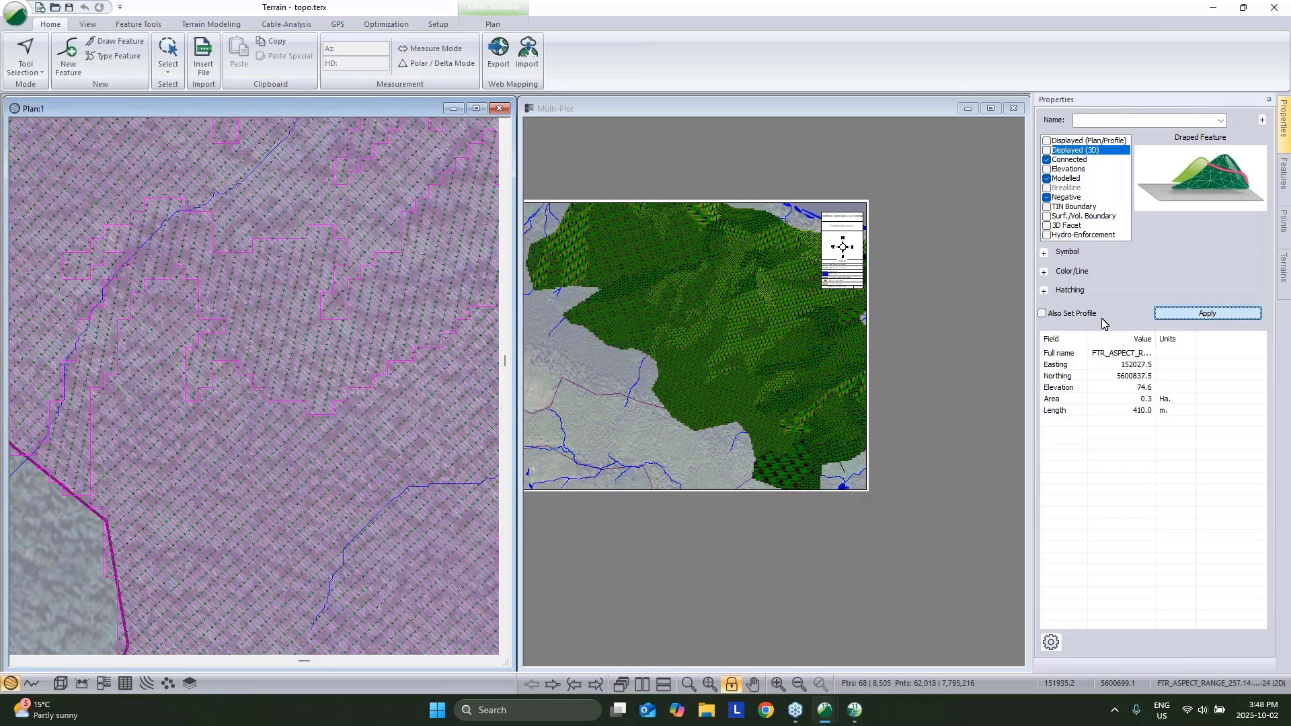
{"action": "left_click", "coordinate": [909, 364]}
{"action": "middle_click_drag", "start_coordinate": [823, 412], "coordinate": [794, 437]}
{"action": "left_click", "coordinate": [341, 397]}
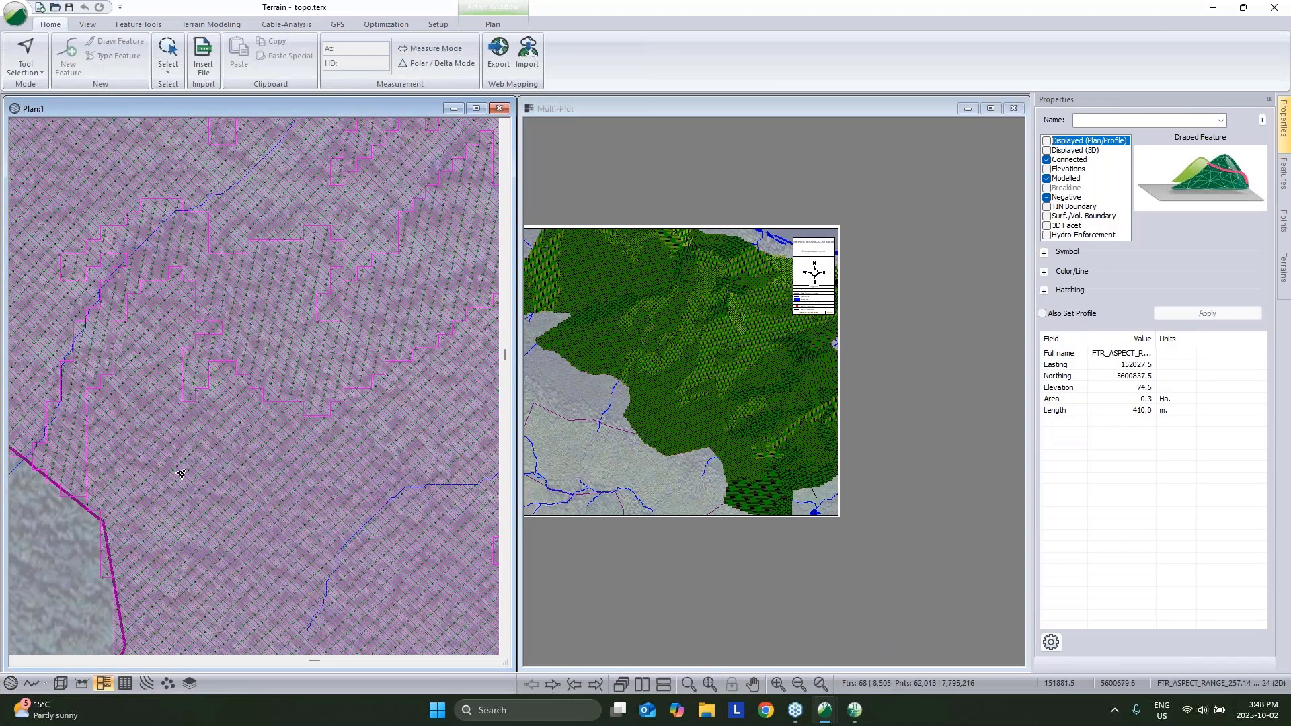
{"action": "key", "text": "Escape"}
Step: Examine the planted tree rows on the Multi-Plot sheet up close and as a whole, and maximize the plan window
{"action": "left_click", "coordinate": [672, 364]}
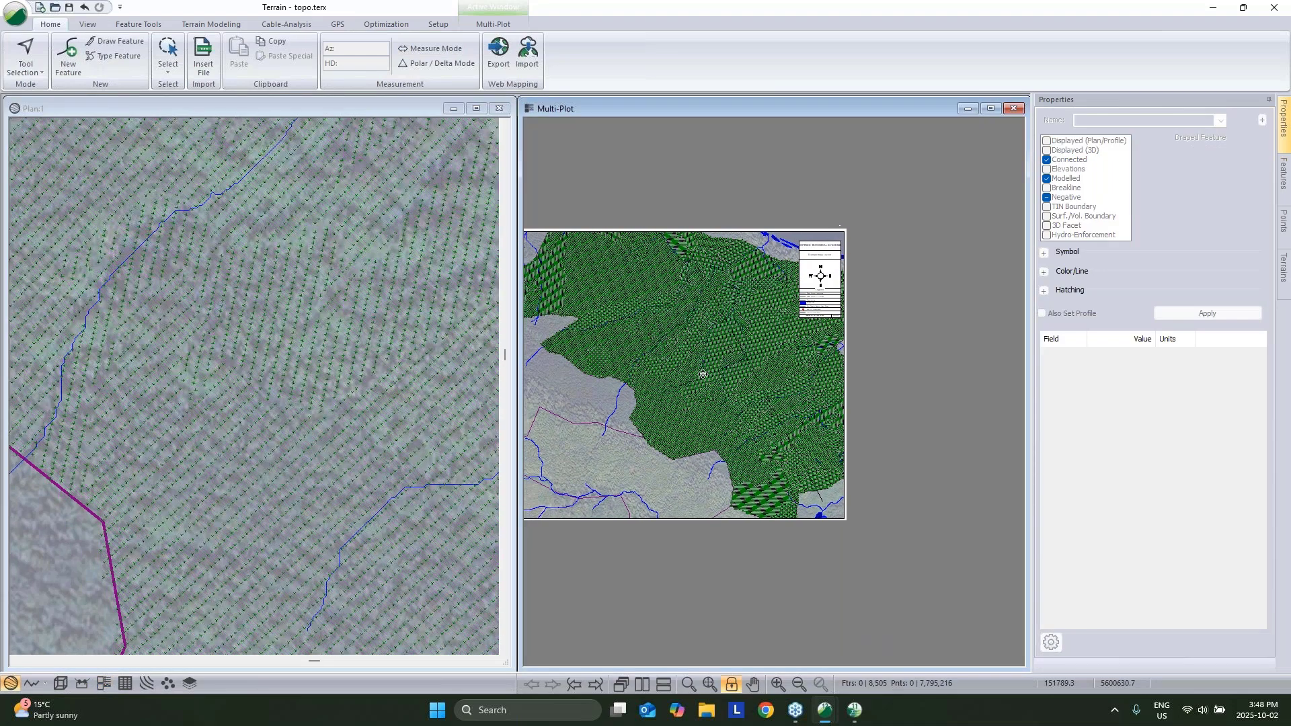
{"action": "scroll", "coordinate": [703, 374], "scroll_direction": "up", "scroll_amount": 3}
{"action": "scroll", "coordinate": [703, 374], "scroll_direction": "up", "scroll_amount": 3}
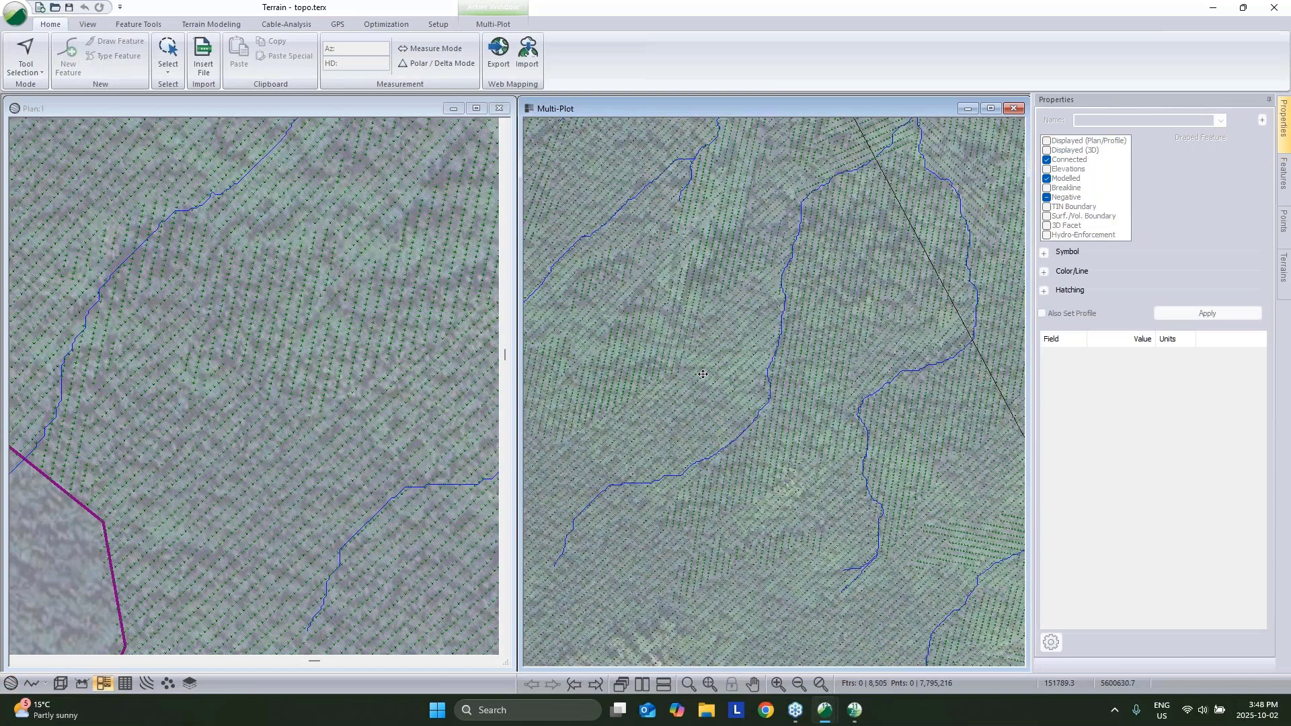
{"action": "scroll", "coordinate": [702, 374], "scroll_direction": "down", "scroll_amount": 5}
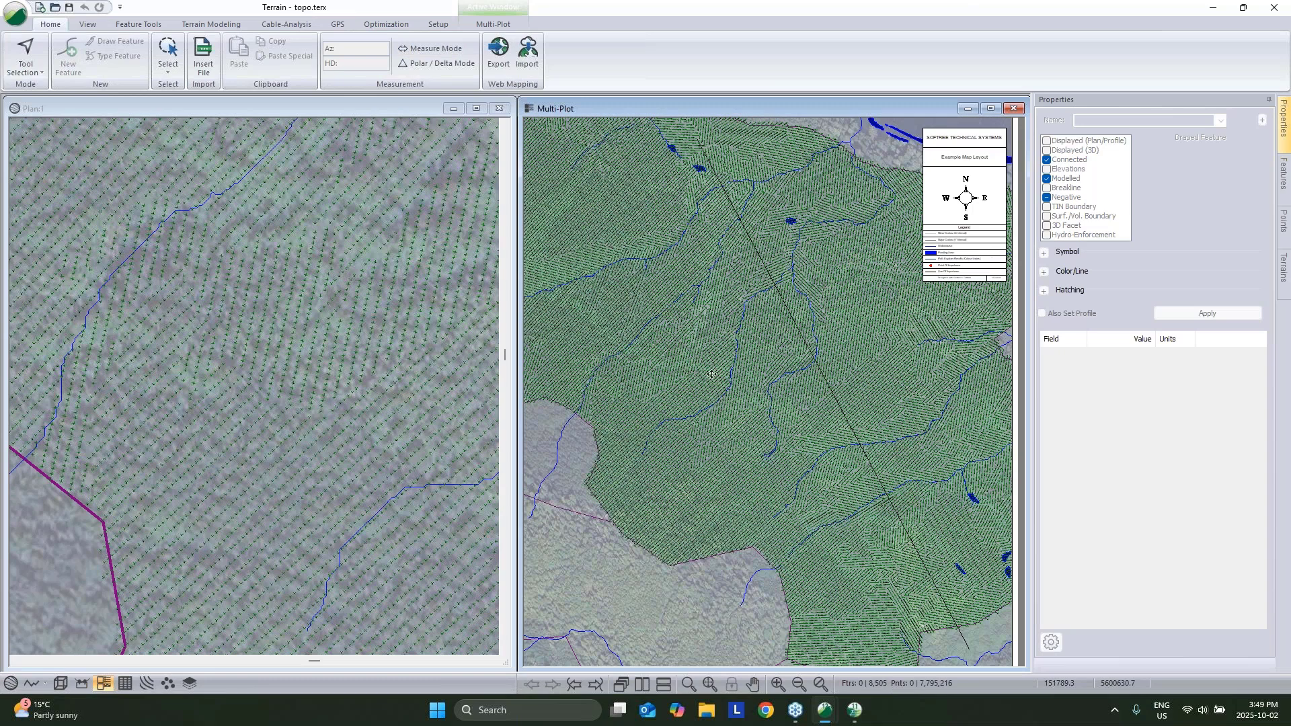
{"action": "scroll", "coordinate": [715, 375], "scroll_direction": "down", "scroll_amount": 3}
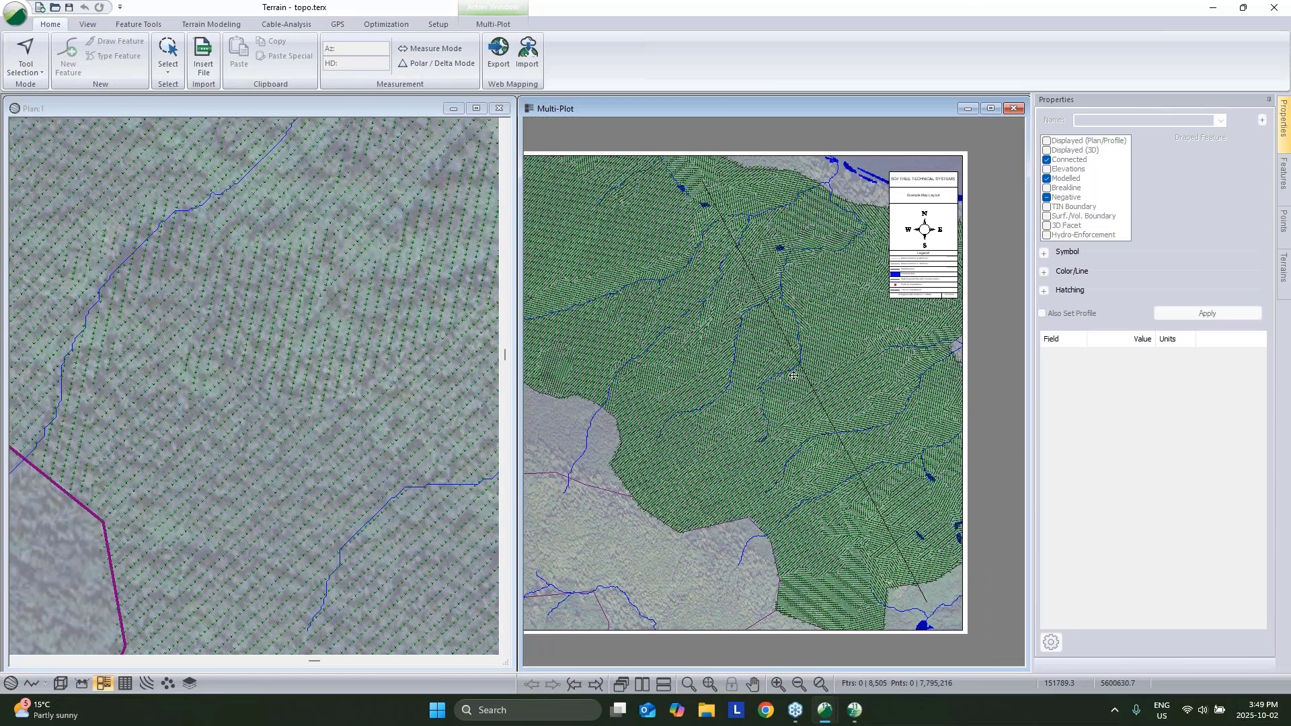
{"action": "scroll", "coordinate": [793, 375], "scroll_direction": "down", "scroll_amount": 3}
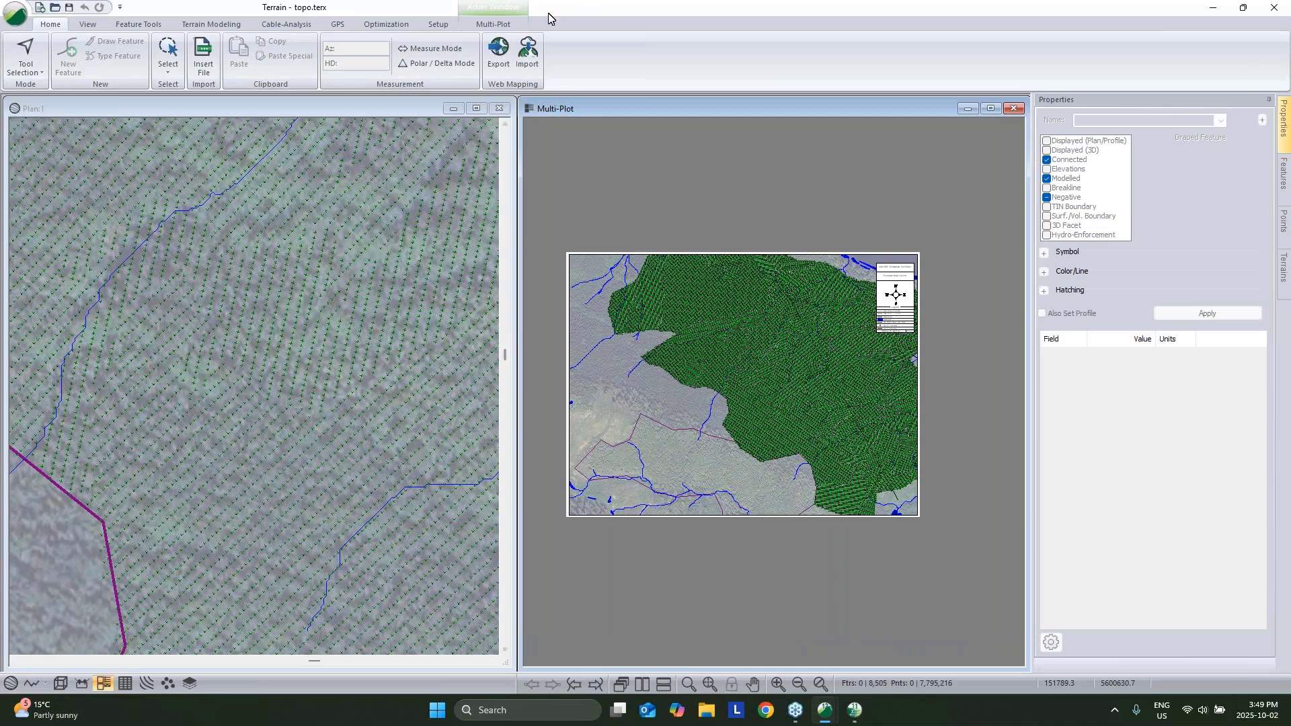
{"action": "left_click", "coordinate": [478, 109]}
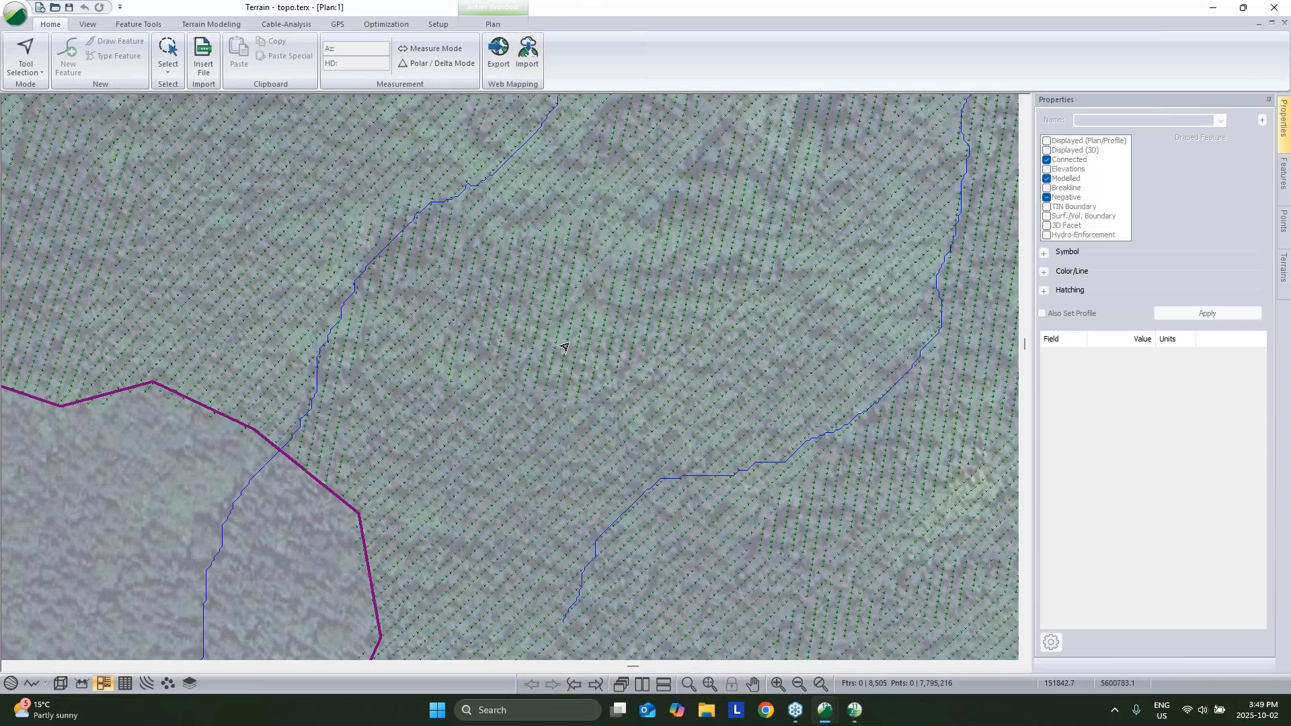
Step: Choose the Tree Features layer in feature selection by layer and accept the dialog
{"action": "middle_click_drag", "start_coordinate": [702, 276], "coordinate": [622, 288]}
{"action": "scroll", "coordinate": [621, 288], "scroll_direction": "down", "scroll_amount": 1}
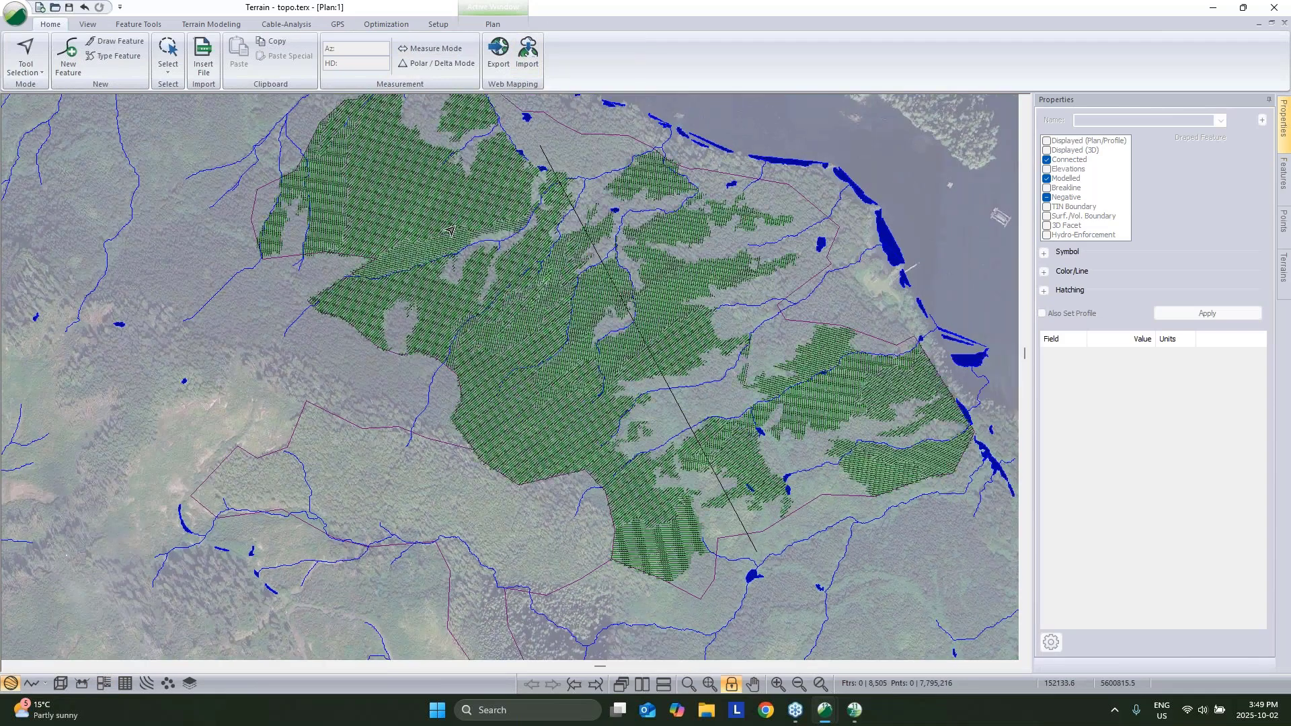
{"action": "right_click", "coordinate": [203, 186]}
{"action": "mouse_move", "coordinate": [302, 267]}
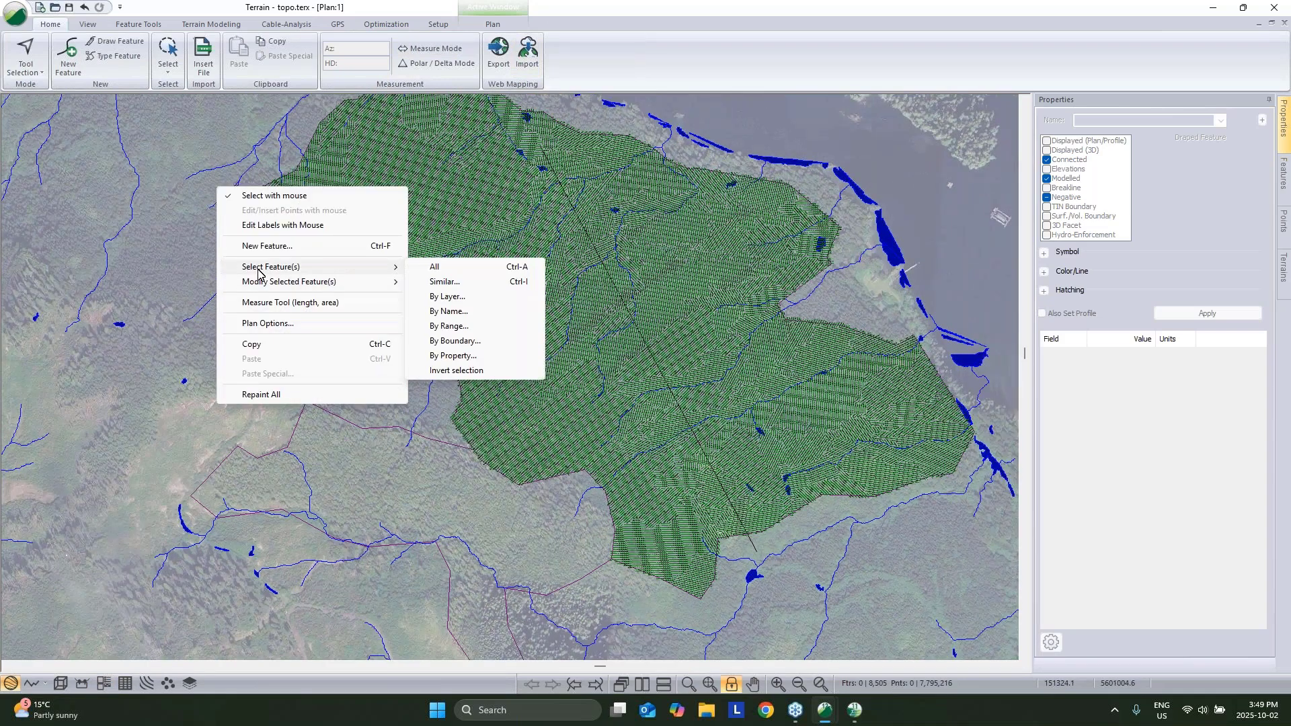
{"action": "left_click", "coordinate": [456, 298]}
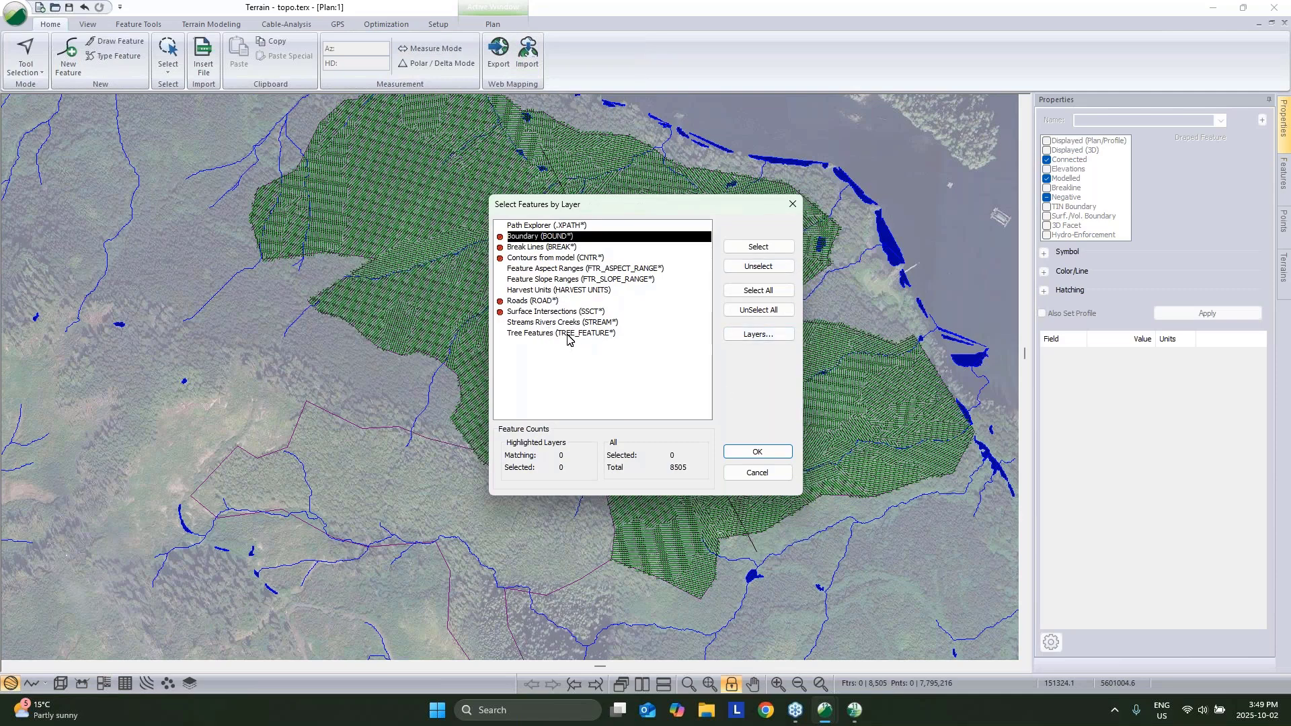
{"action": "left_click", "coordinate": [546, 334]}
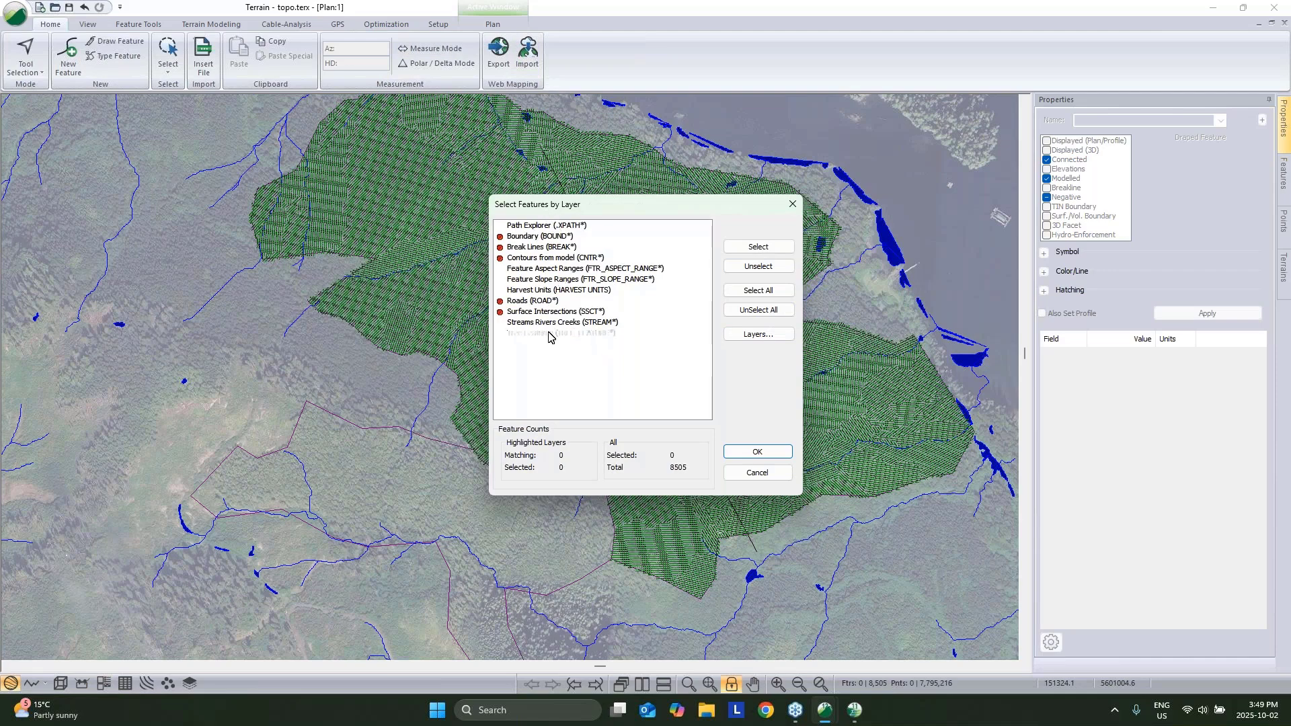
{"action": "left_click", "coordinate": [766, 454]}
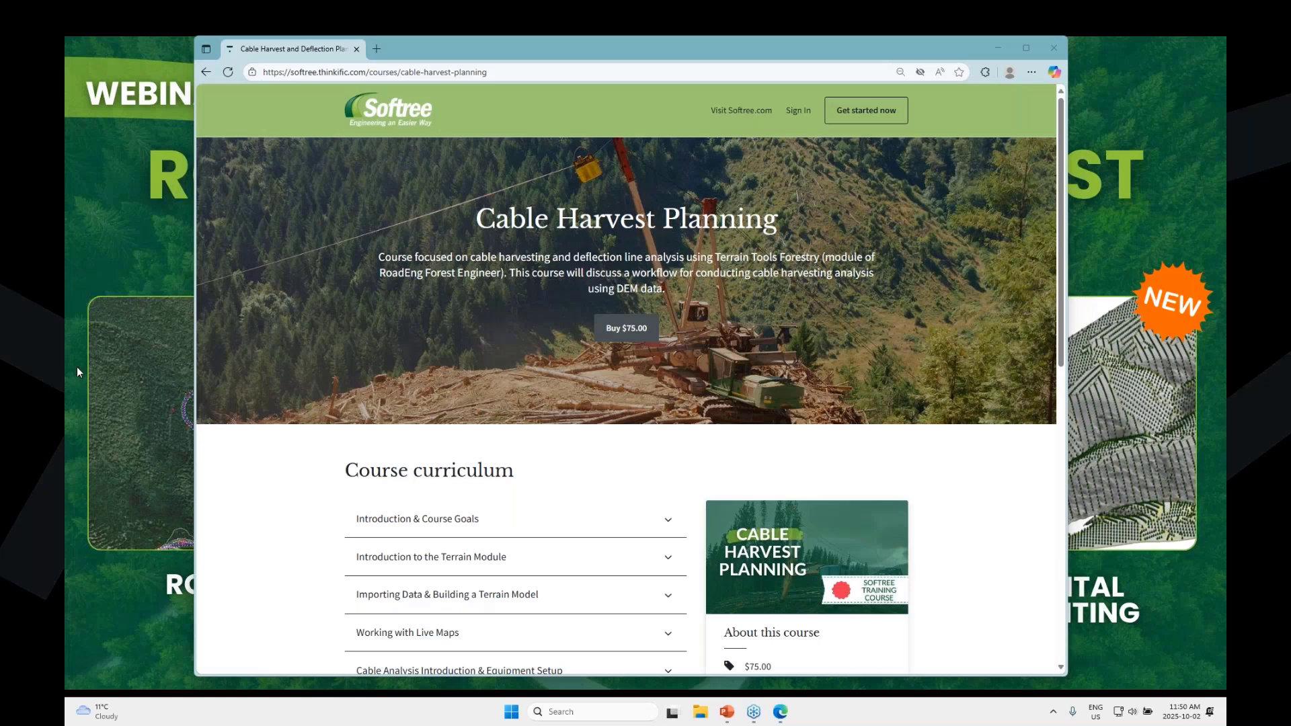
Step: Switch to the browser and examine the Cable Harvest Planning course page's web address and its course credit details for subscribers, new customers and students
{"action": "left_click", "coordinate": [283, 71]}
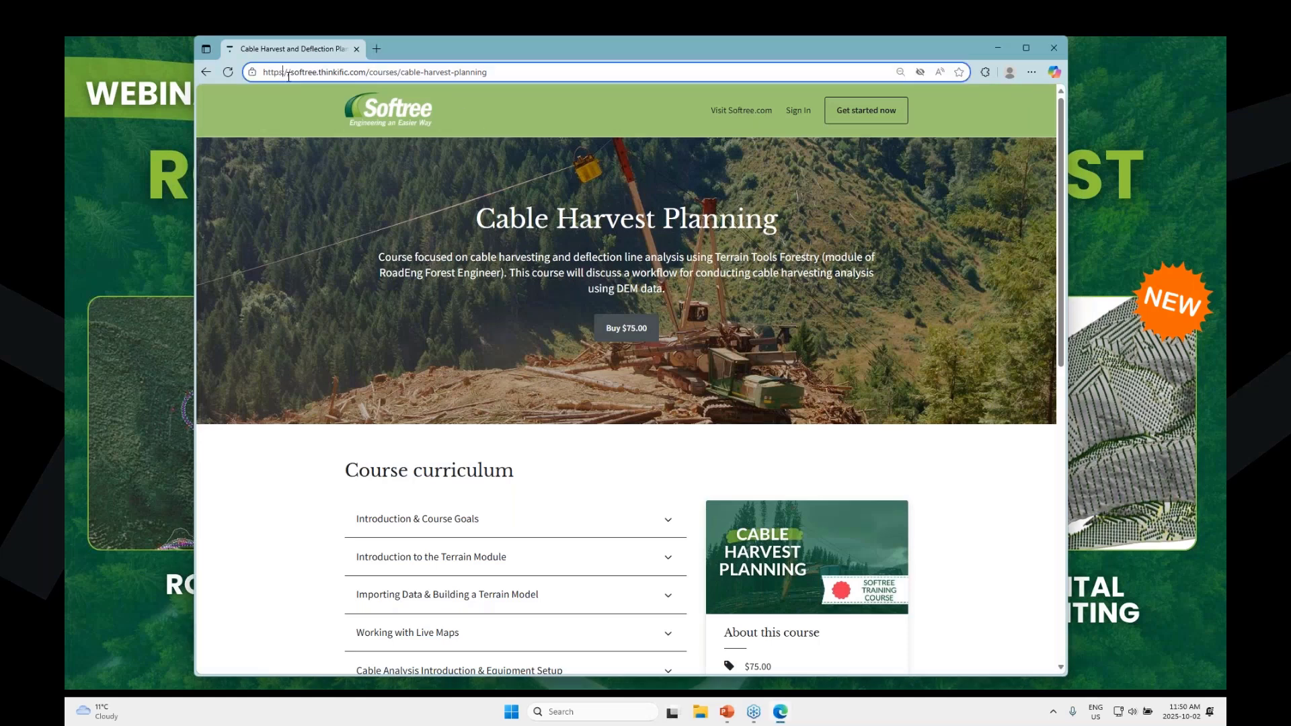
{"action": "left_click_drag", "start_coordinate": [501, 73], "coordinate": [194, 89]}
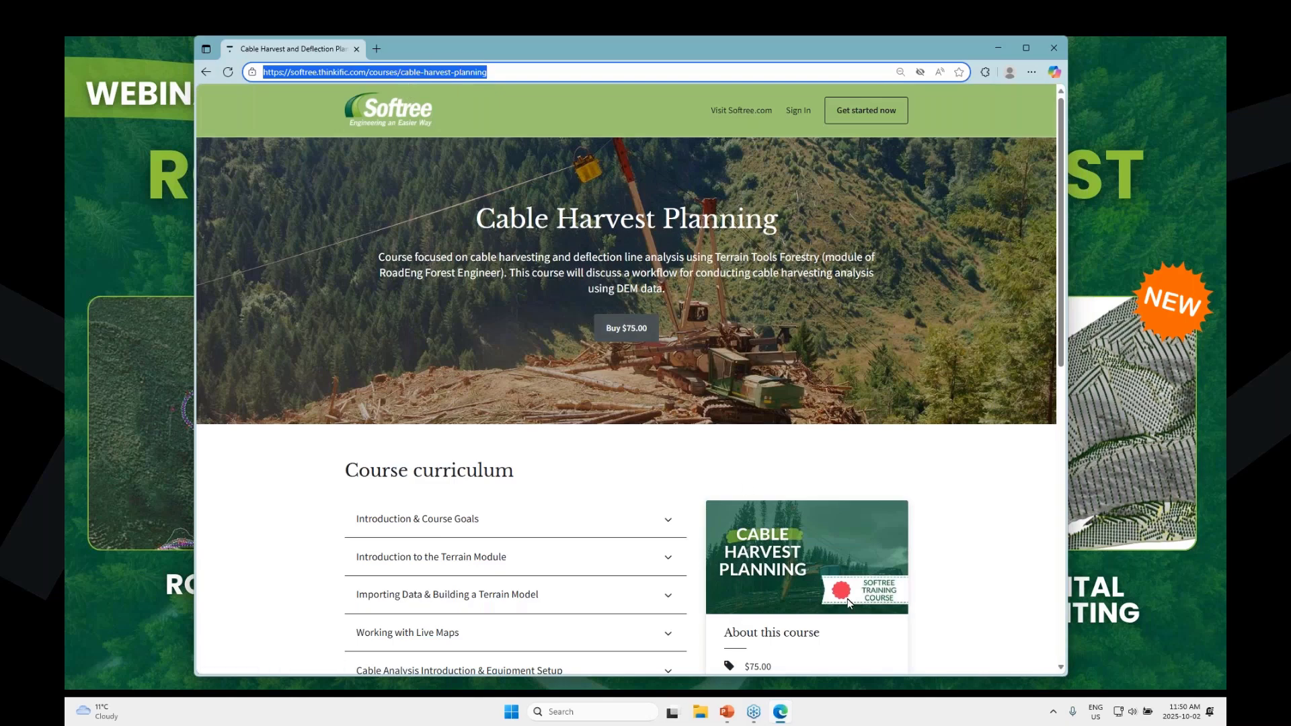
{"action": "scroll", "coordinate": [709, 472], "scroll_direction": "down", "scroll_amount": 5}
{"action": "left_click_drag", "start_coordinate": [350, 456], "coordinate": [571, 477]}
{"action": "left_click", "coordinate": [509, 523]}
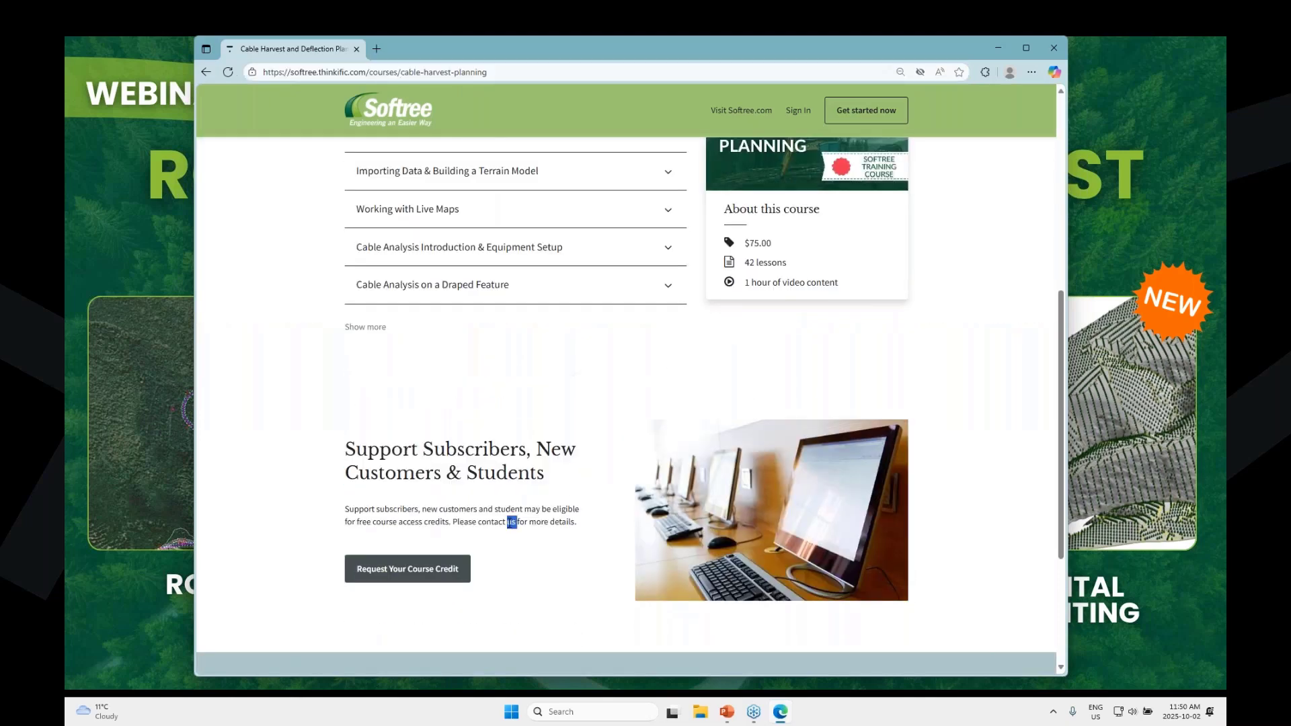
{"action": "triple_click", "coordinate": [509, 523]}
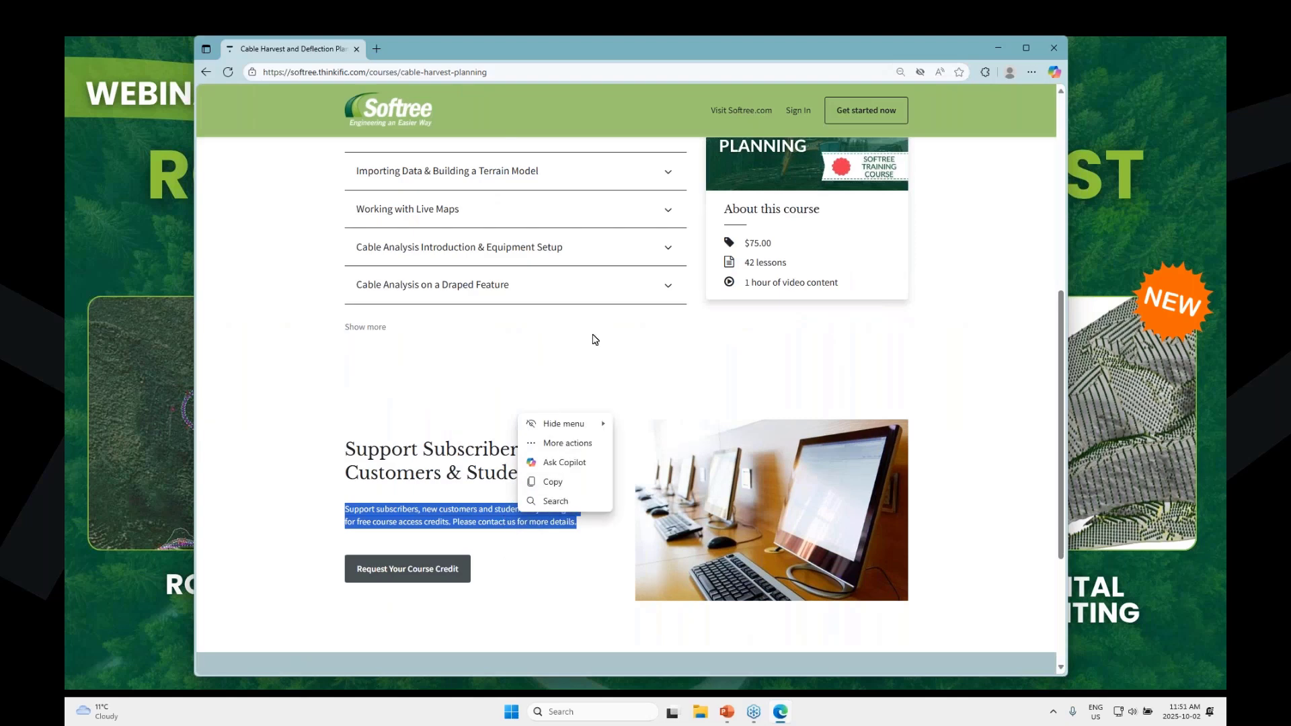
{"action": "left_click", "coordinate": [550, 543]}
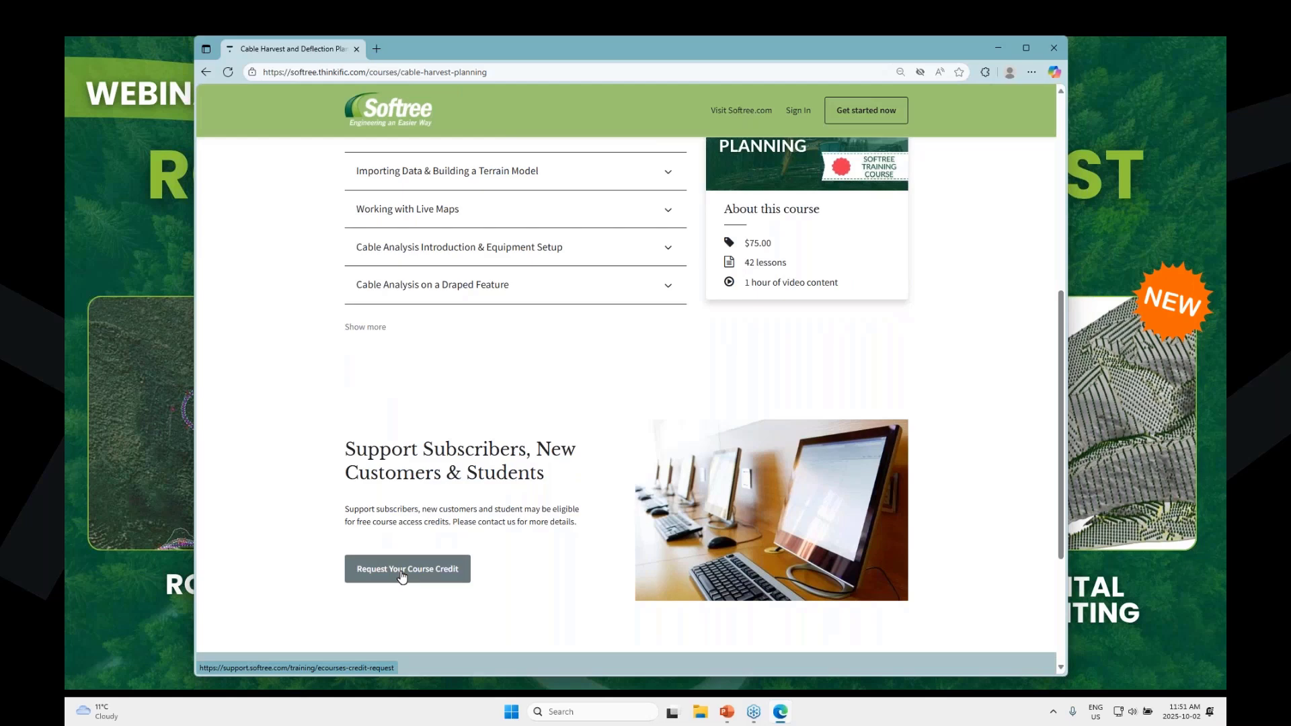
Step: Expand the full Course curriculum list, review its topics, and minimize the browser window
{"action": "left_click", "coordinate": [367, 327]}
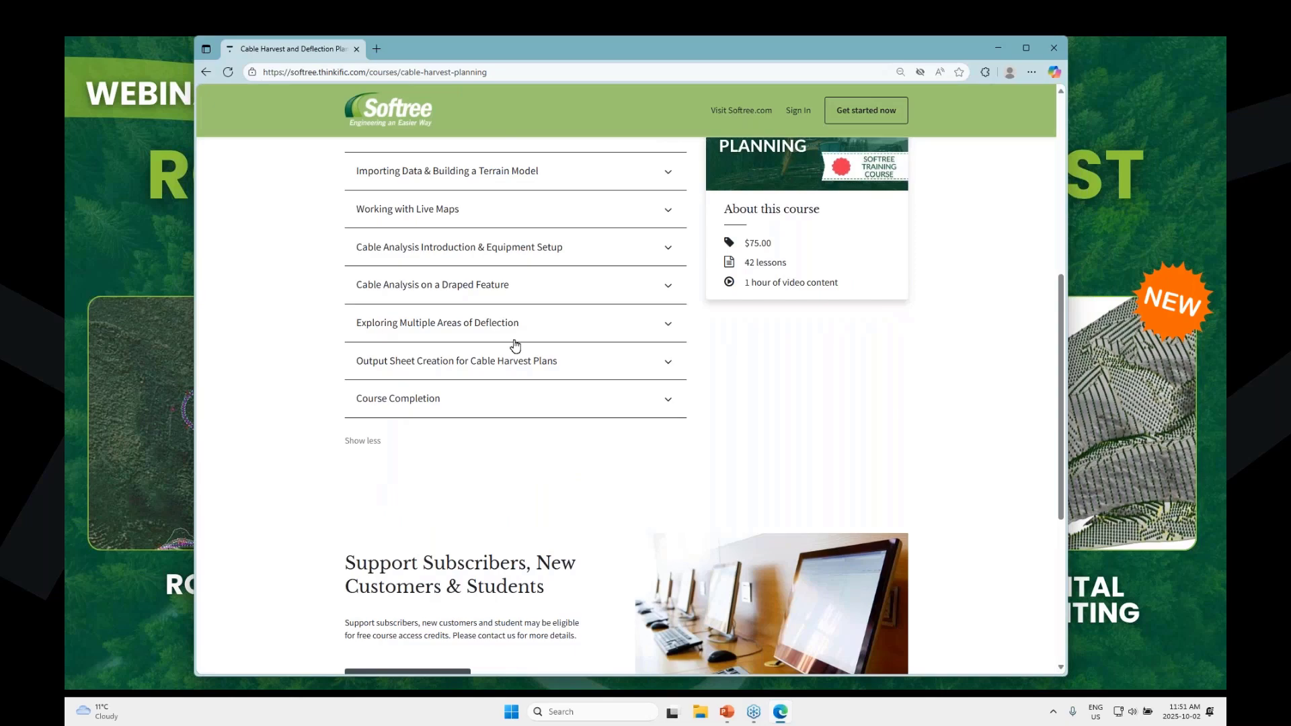
{"action": "scroll", "coordinate": [605, 326], "scroll_direction": "up", "scroll_amount": 5}
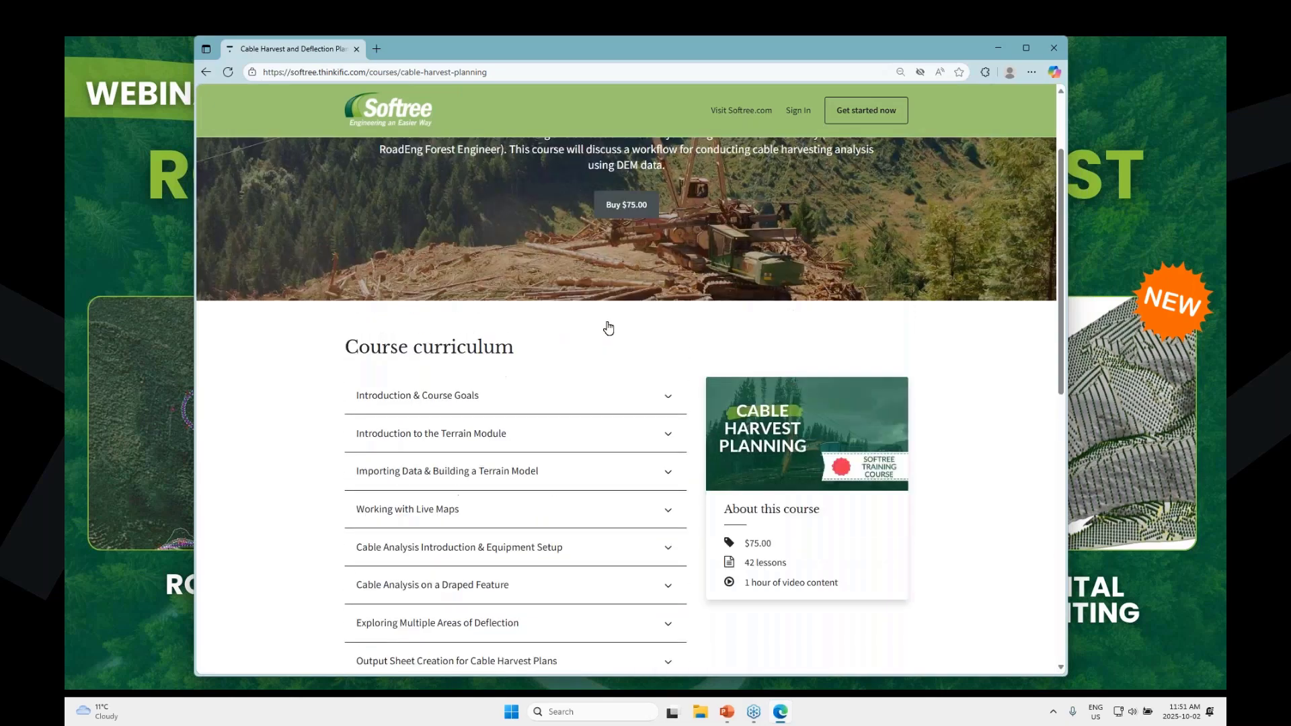
{"action": "scroll", "coordinate": [608, 328], "scroll_direction": "up", "scroll_amount": 1}
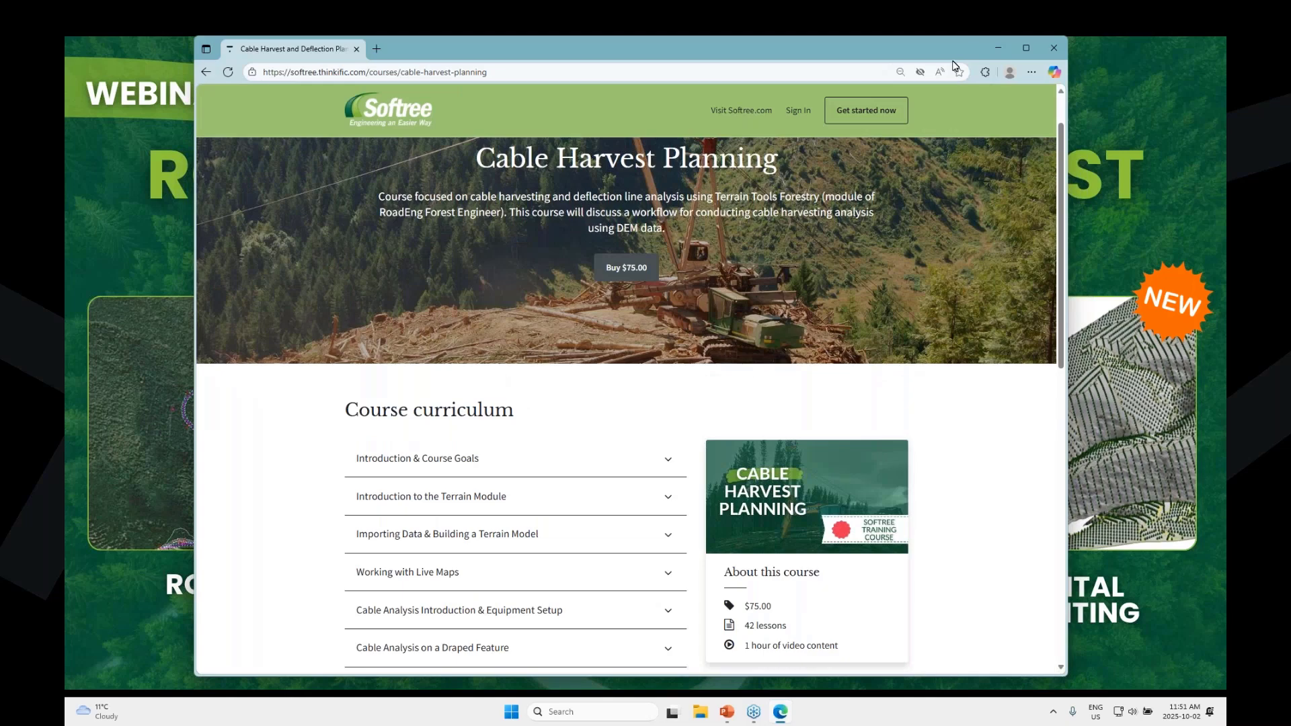
{"action": "left_click", "coordinate": [997, 48]}
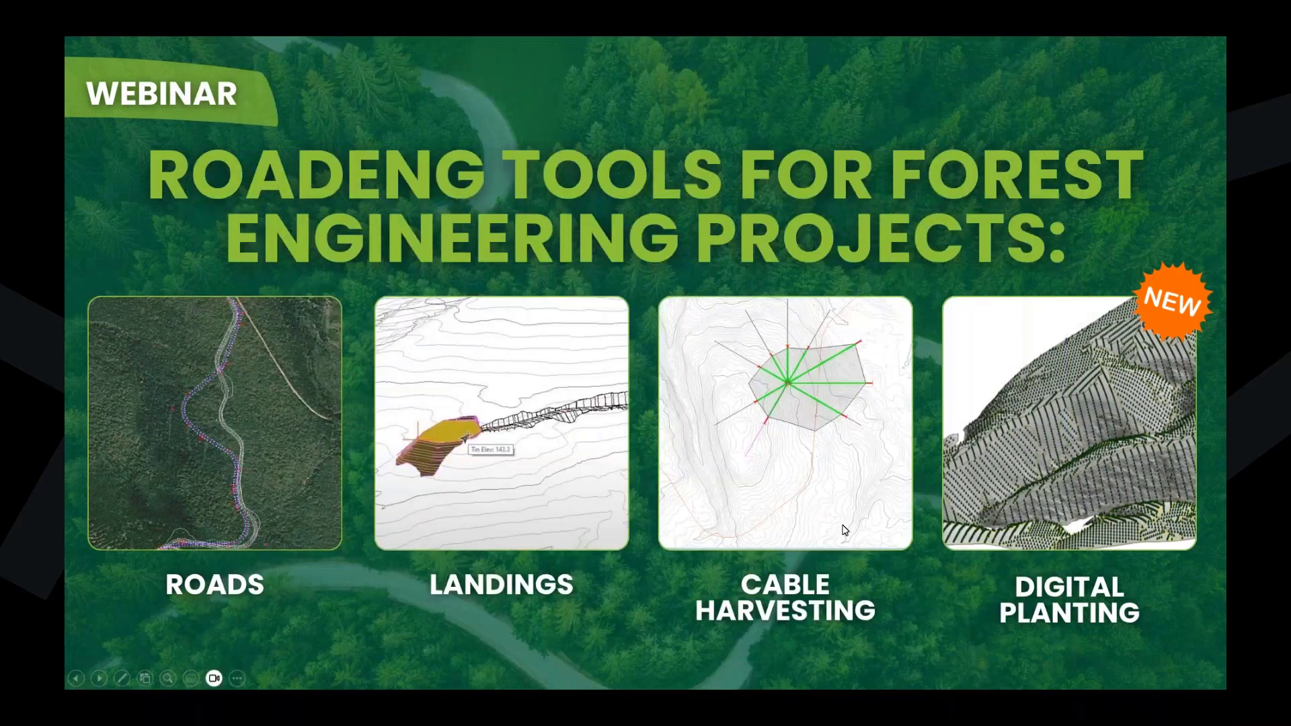